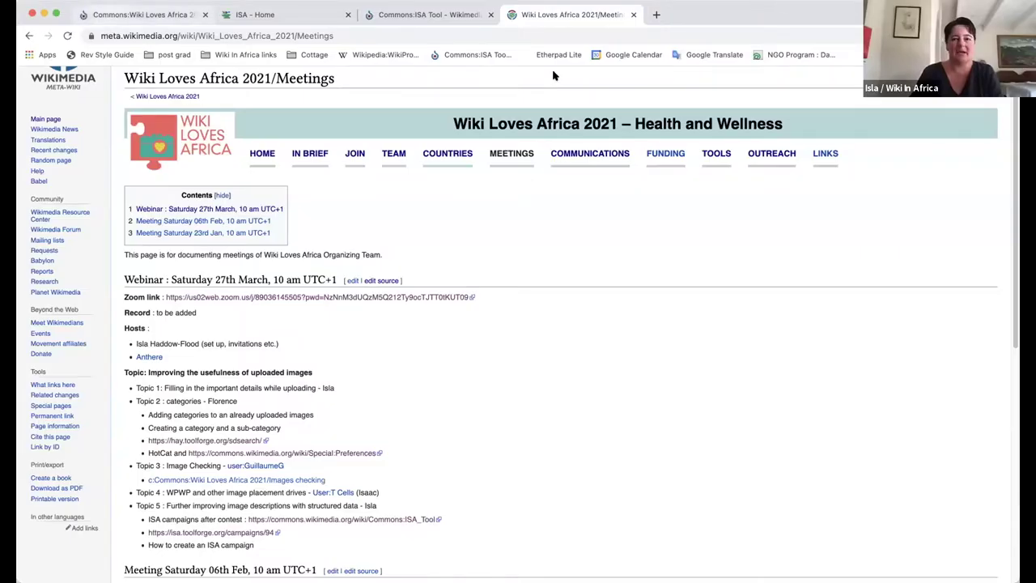
Step: Switch to the Commons:Wiki Loves Africa 2021 page and bring its campaign upload area into view
{"action": "key", "text": "ctrl+1"}
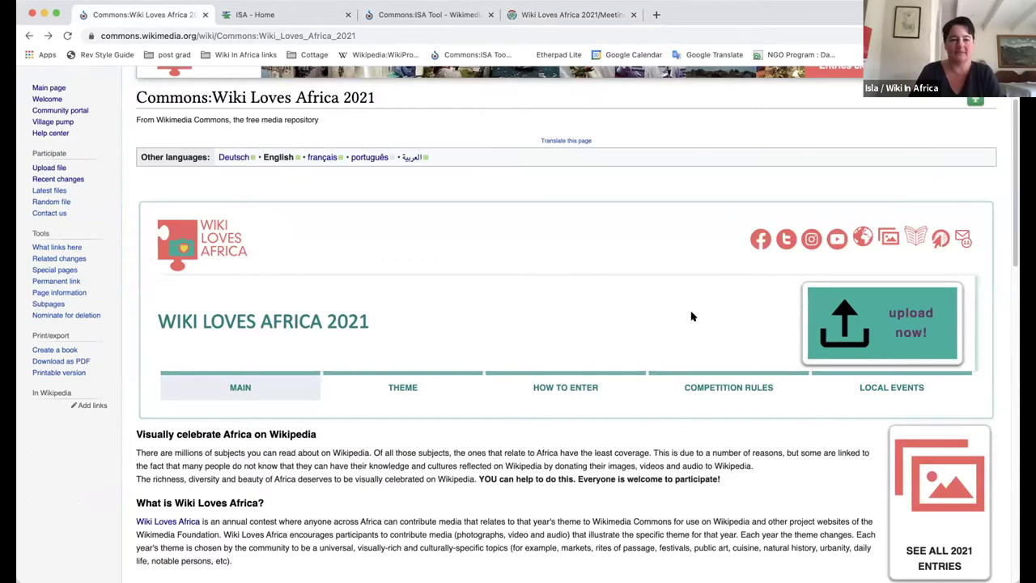
{"action": "scroll", "coordinate": [564, 275], "scroll_direction": "down", "scroll_amount": 2}
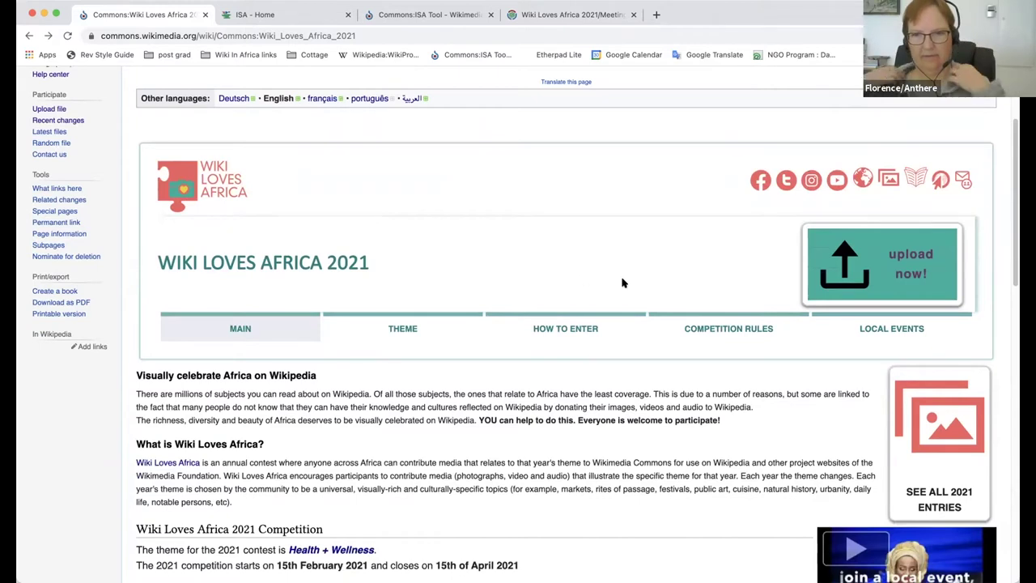
{"action": "scroll", "coordinate": [641, 259], "scroll_direction": "down", "scroll_amount": 1}
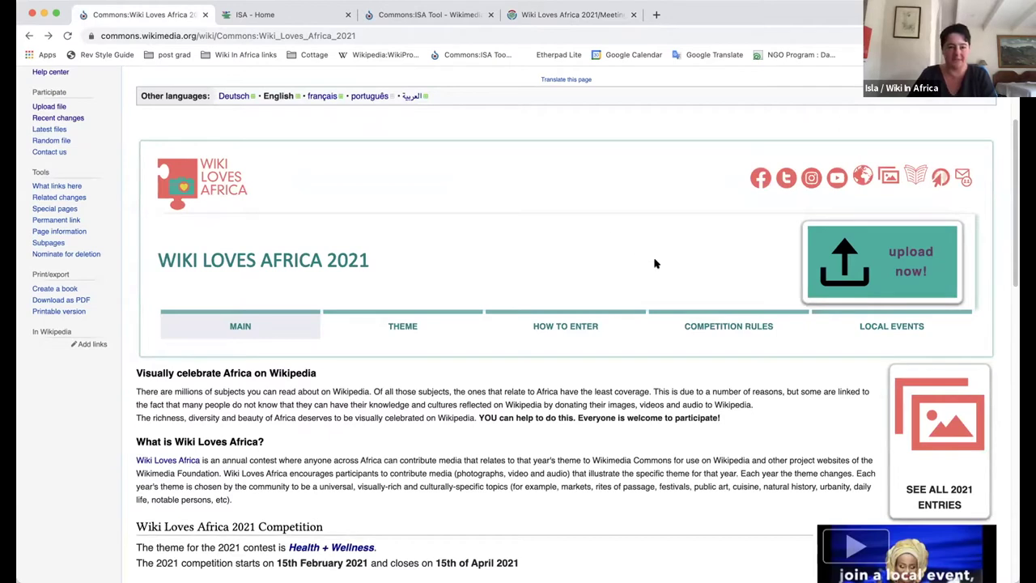
{"action": "left_click", "coordinate": [837, 257]}
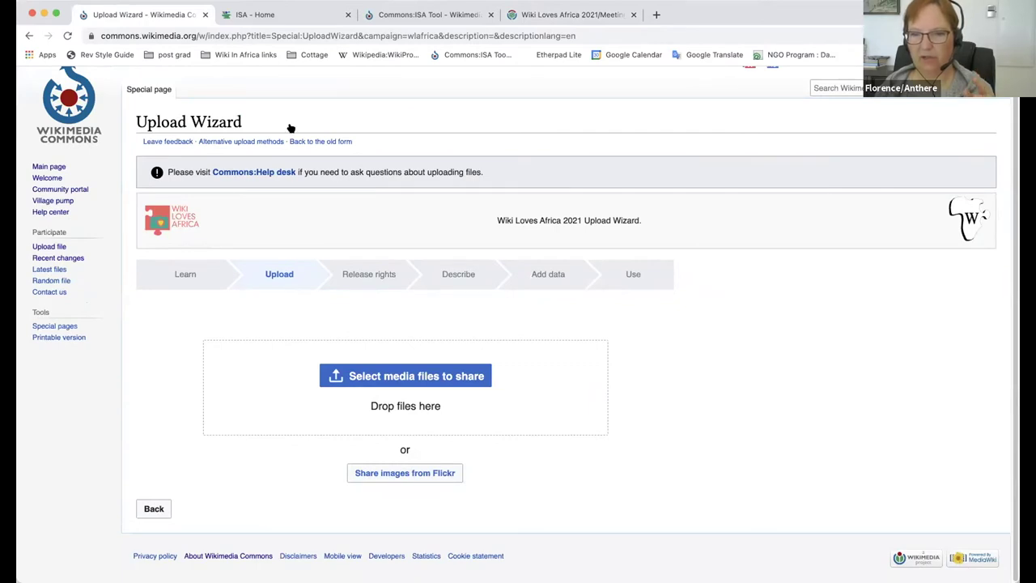
{"action": "left_click", "coordinate": [27, 35]}
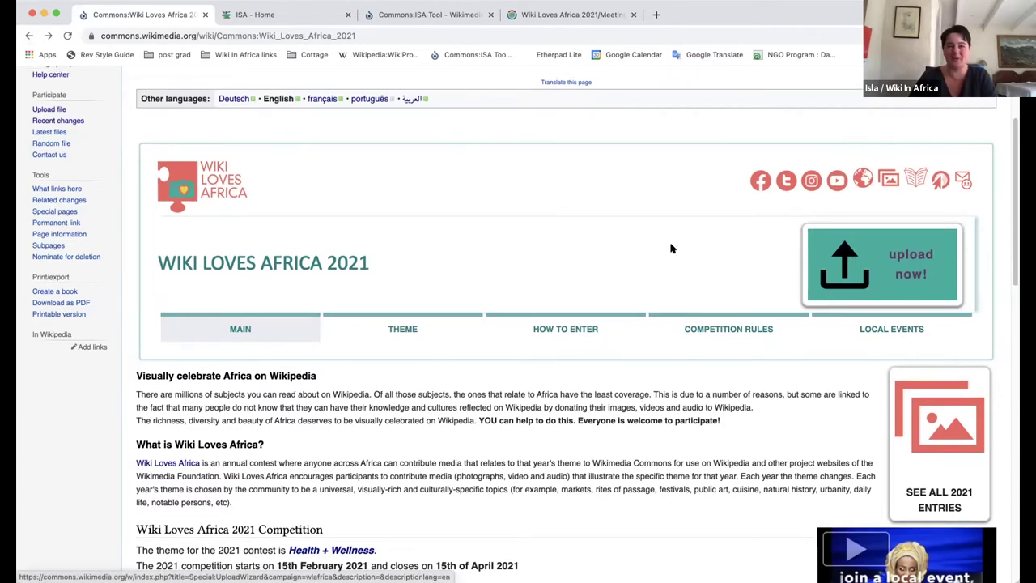
{"action": "scroll", "coordinate": [671, 248], "scroll_direction": "up", "scroll_amount": 3}
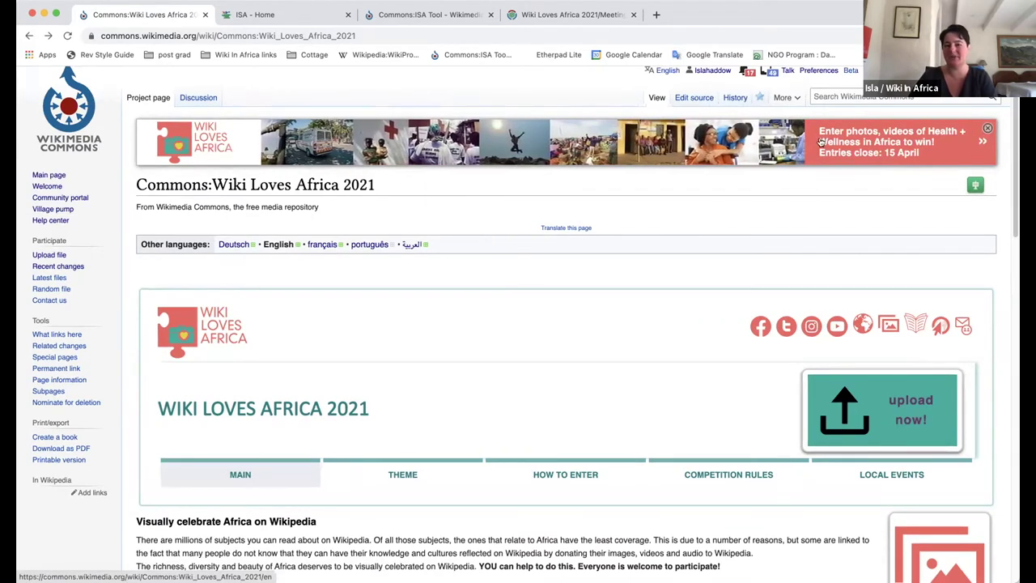
Step: Open the Wiki Loves Africa 2021 Upload Wizard from the campaign page
{"action": "scroll", "coordinate": [518, 273], "scroll_direction": "down", "scroll_amount": 1}
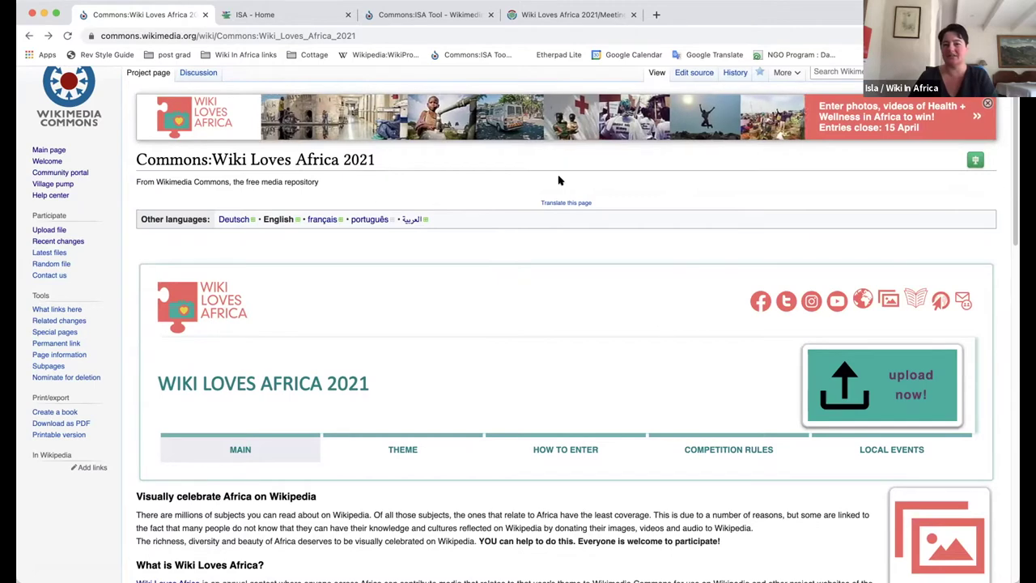
{"action": "scroll", "coordinate": [574, 369], "scroll_direction": "down", "scroll_amount": 1}
{"action": "scroll", "coordinate": [574, 368], "scroll_direction": "down", "scroll_amount": 3}
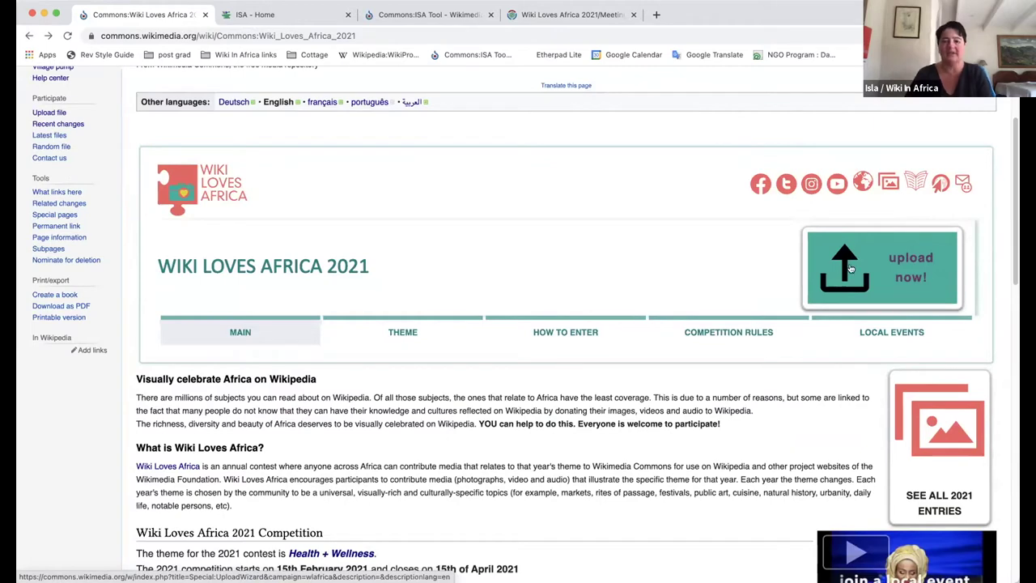
{"action": "left_click", "coordinate": [849, 268]}
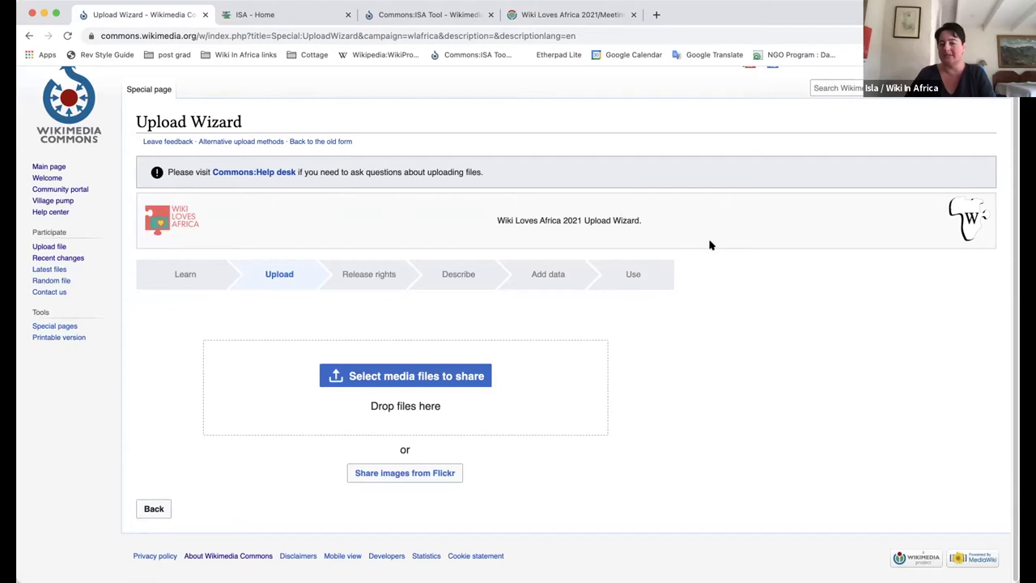
{"action": "scroll", "coordinate": [726, 262], "scroll_direction": "up", "scroll_amount": 1}
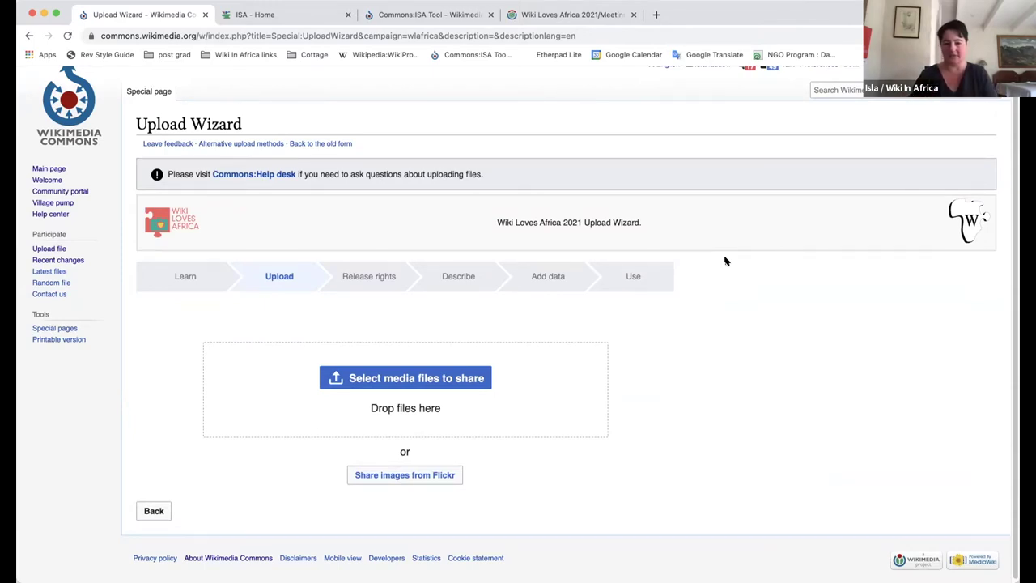
{"action": "scroll", "coordinate": [682, 269], "scroll_direction": "down", "scroll_amount": 1}
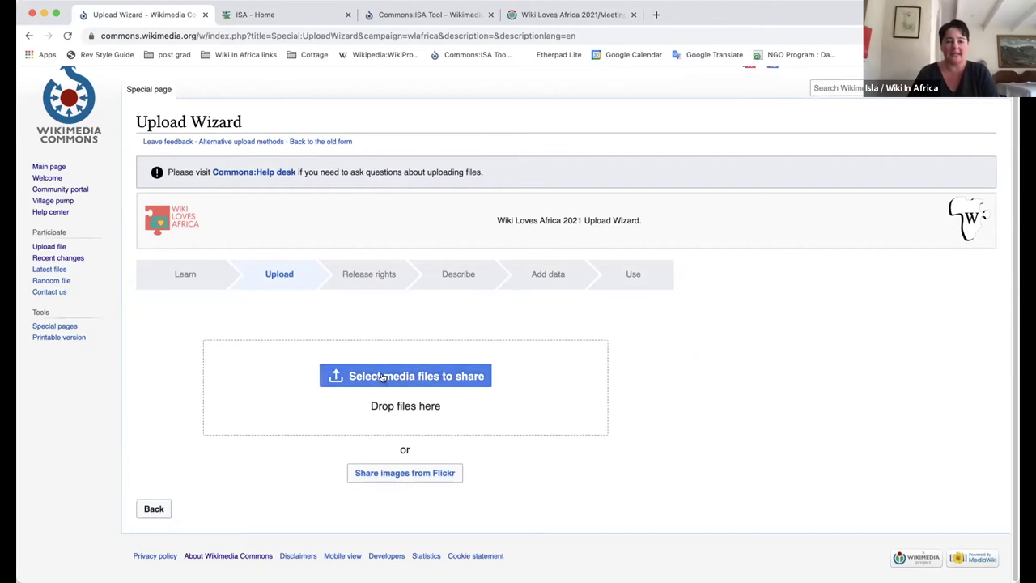
Step: Upload Happy 13th.jpg and release it as own work under the Creative Commons Attribution ShareAlike 4.0 license
{"action": "left_click", "coordinate": [416, 383]}
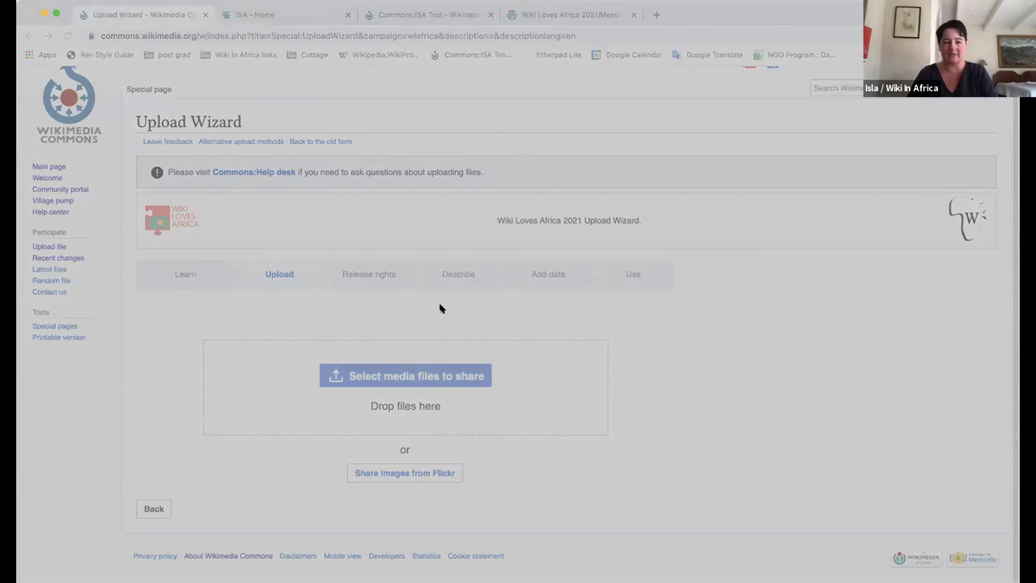
{"action": "key", "text": "Return"}
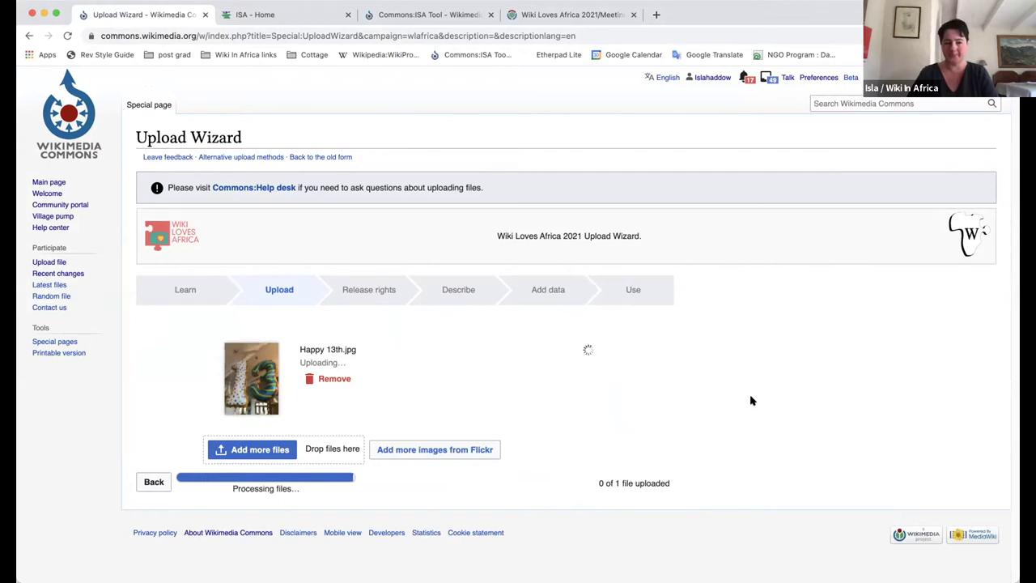
{"action": "left_click", "coordinate": [654, 483]}
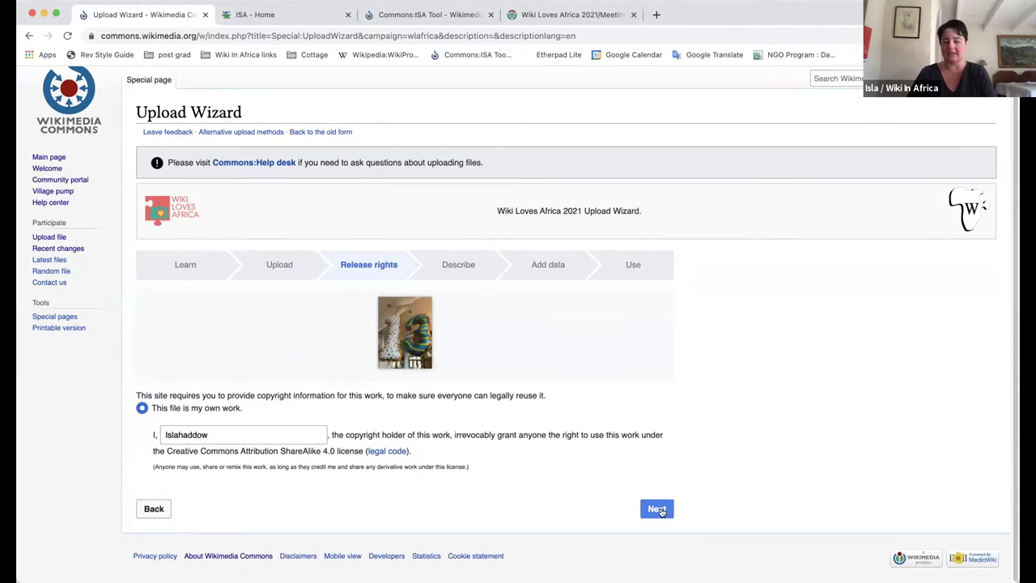
{"action": "left_click", "coordinate": [657, 509]}
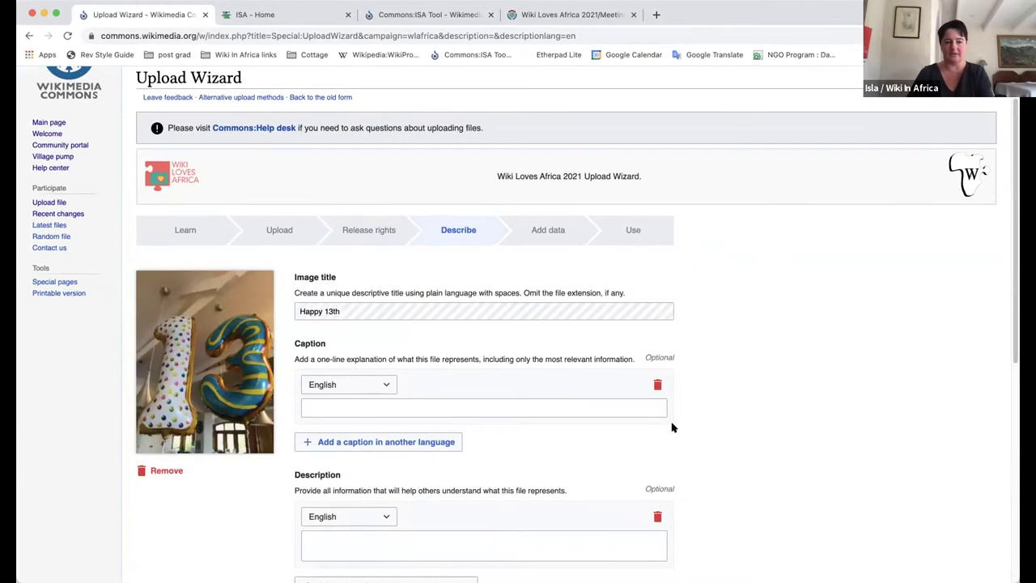
Step: Change the image title to "13th birthday balloons"
{"action": "scroll", "coordinate": [680, 364], "scroll_direction": "down", "scroll_amount": 5}
{"action": "left_click", "coordinate": [349, 127]}
{"action": "scroll", "coordinate": [364, 138], "scroll_direction": "up", "scroll_amount": 1}
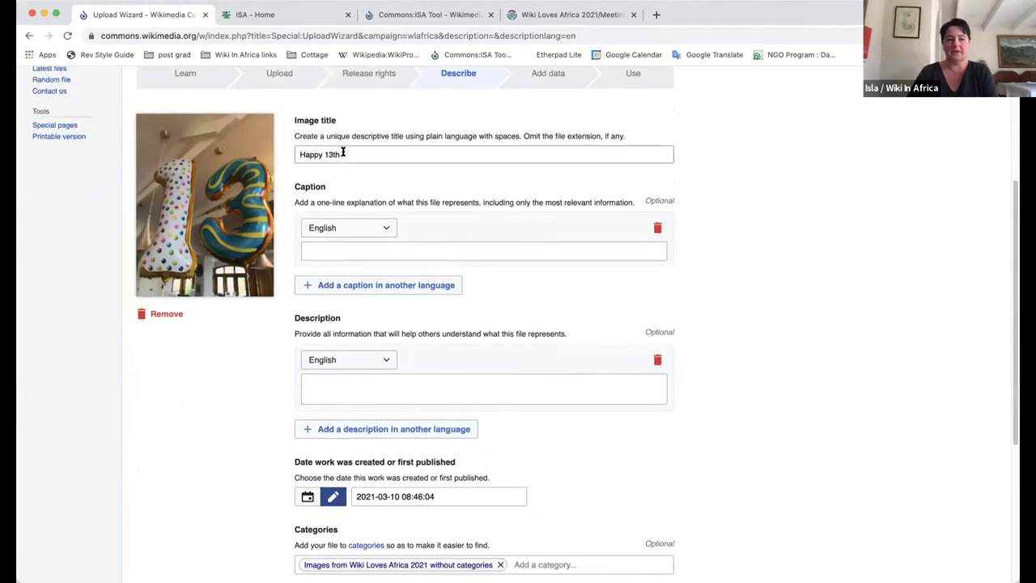
{"action": "left_click_drag", "start_coordinate": [343, 152], "coordinate": [286, 153]}
{"action": "left_click", "coordinate": [316, 152]}
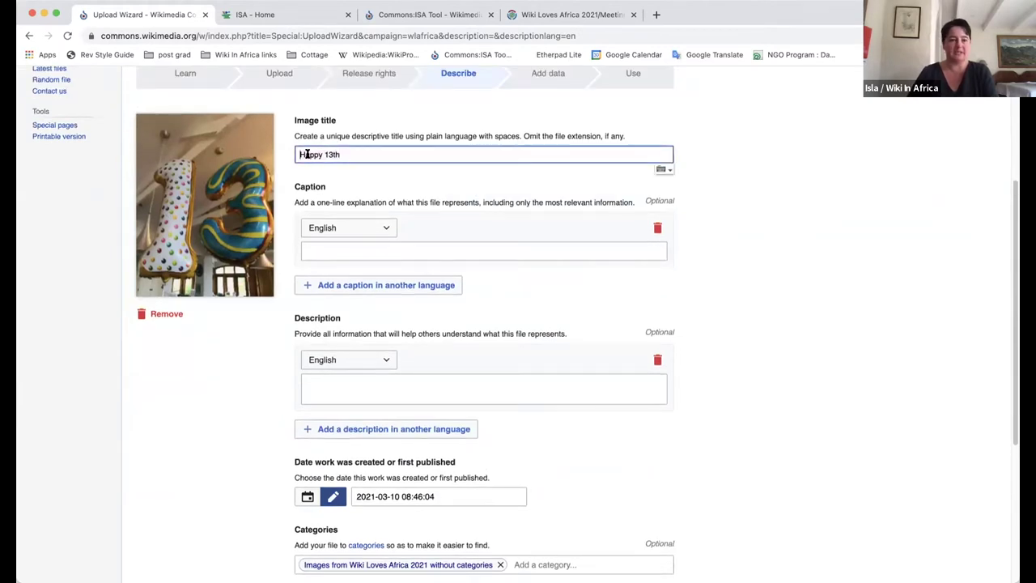
{"action": "left_click_drag", "start_coordinate": [321, 152], "coordinate": [255, 152]}
{"action": "key", "text": "BackSpace"}
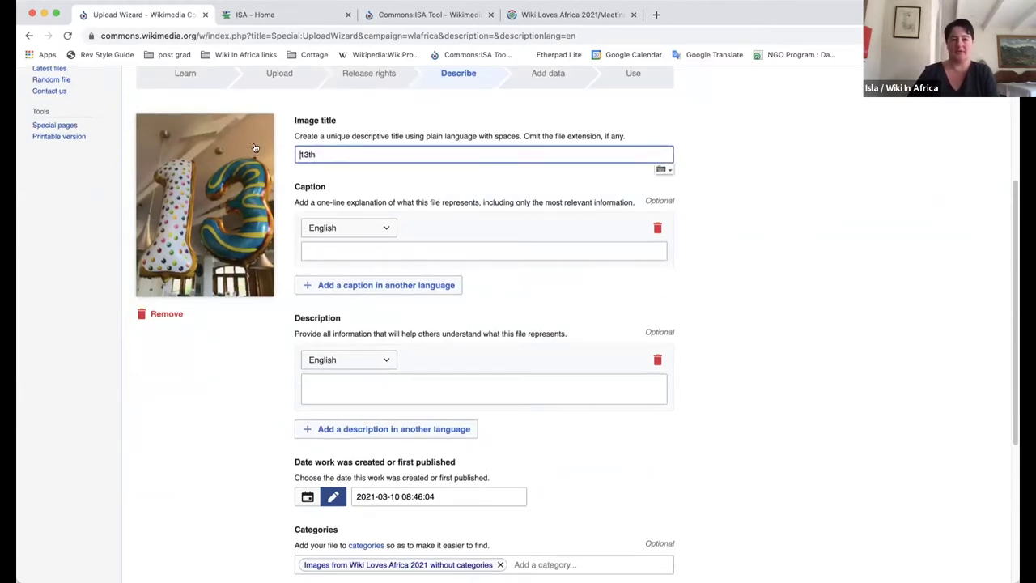
{"action": "type", "text": "birthday ball"}
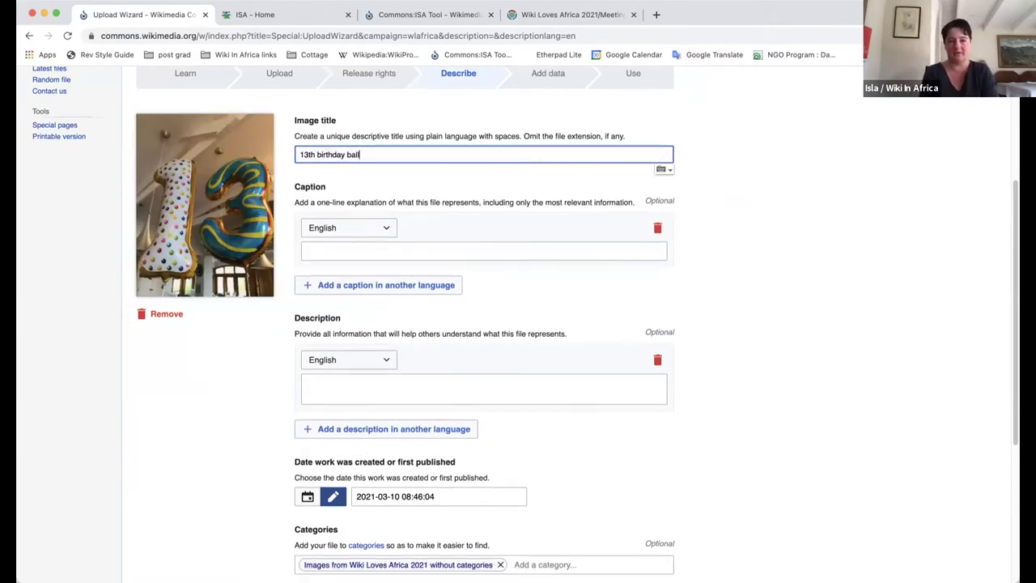
{"action": "left_click", "coordinate": [427, 244]}
{"action": "left_click", "coordinate": [444, 153]}
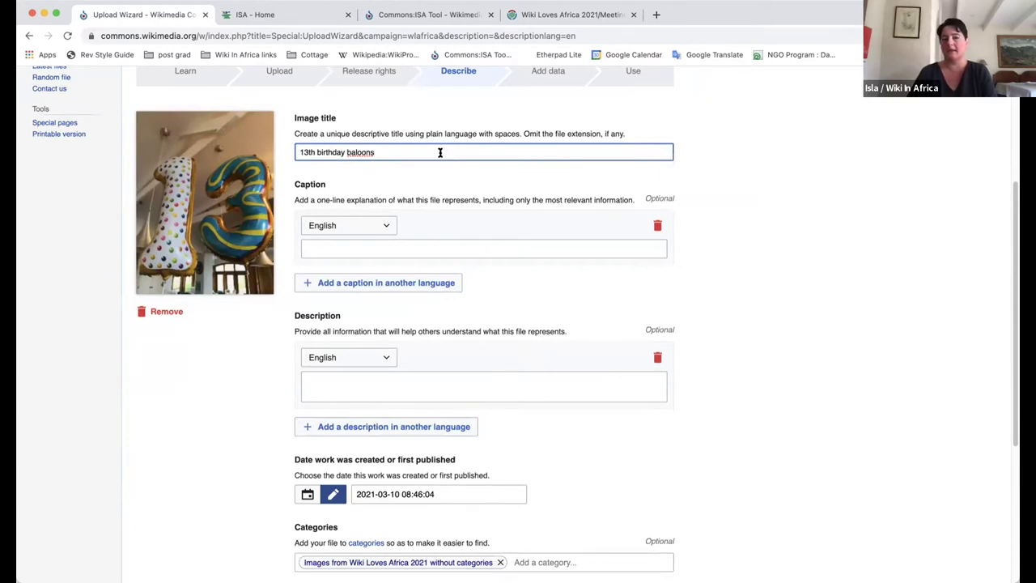
{"action": "left_click", "coordinate": [357, 151]}
{"action": "type", "text": "l"}
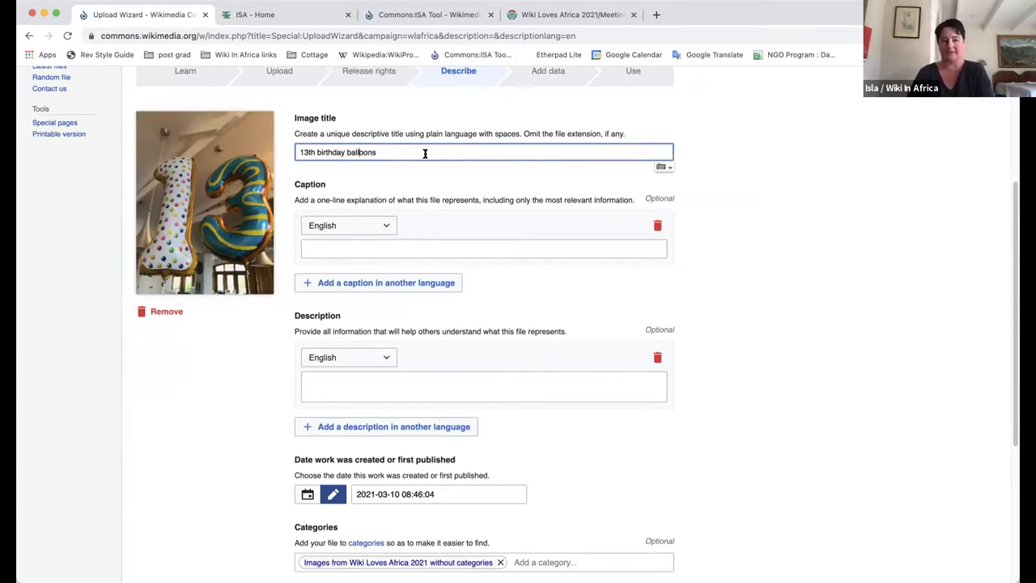
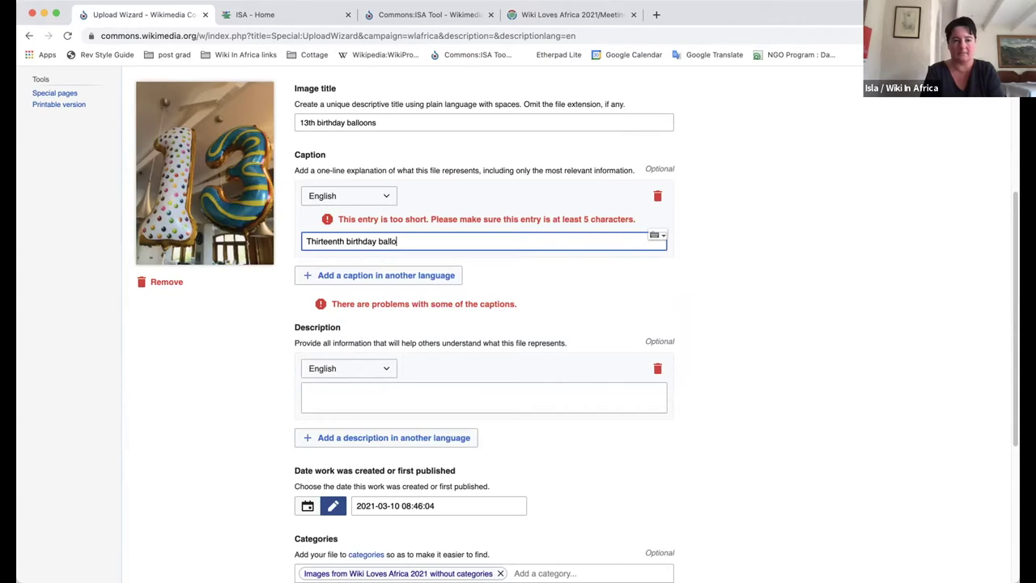
Step: Complete the English caption so it reads "Thirteenth birthday balloons float in celebration"
{"action": "type", "text": "s"}
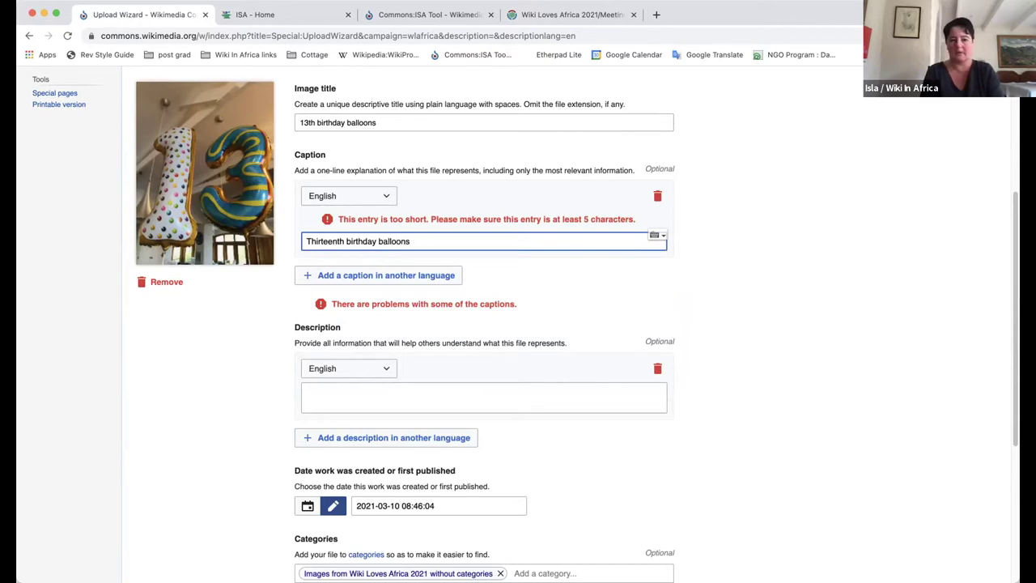
{"action": "type", "text": " for float"}
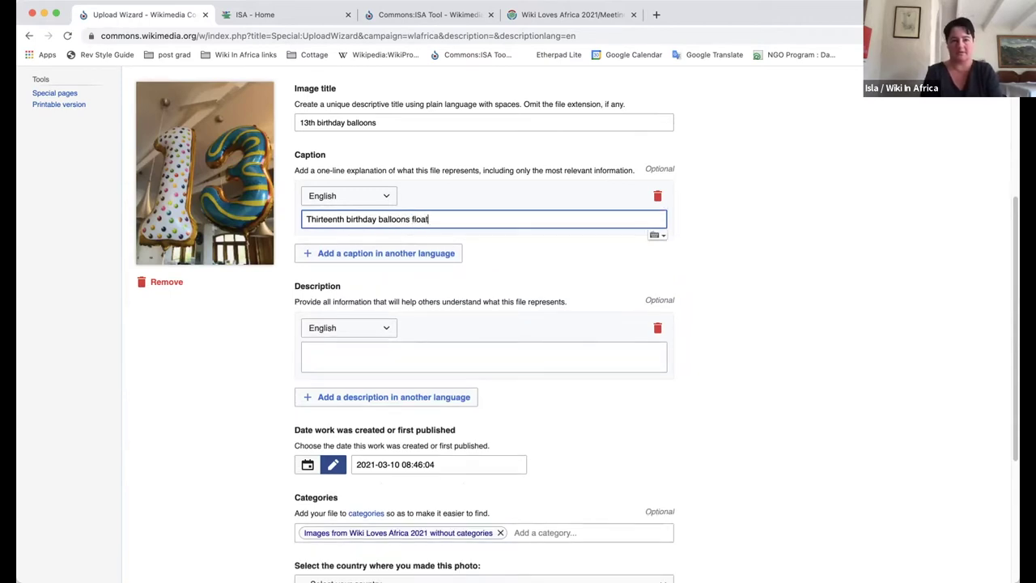
{"action": "type", "text": " in "}
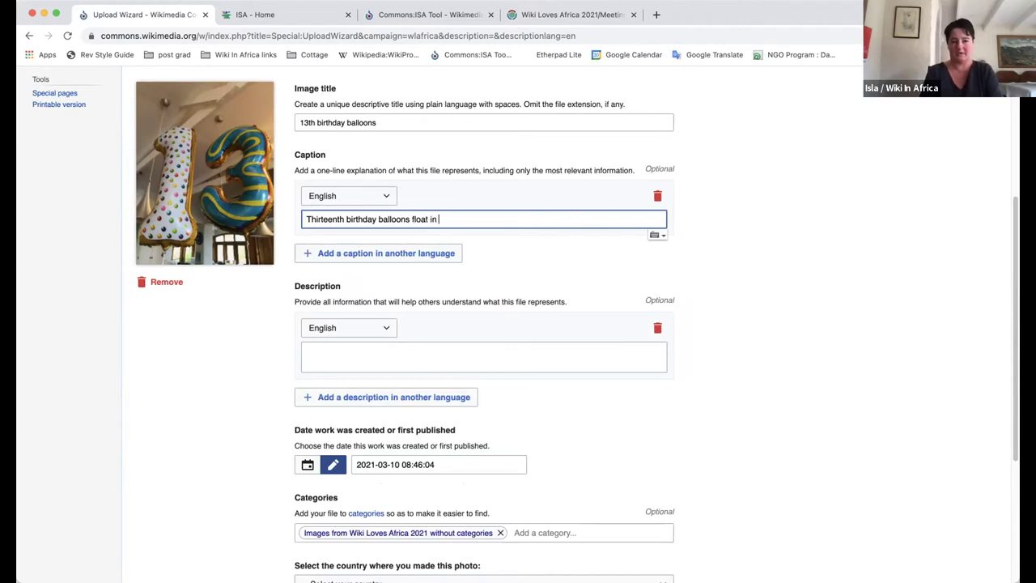
{"action": "type", "text": "celebration"}
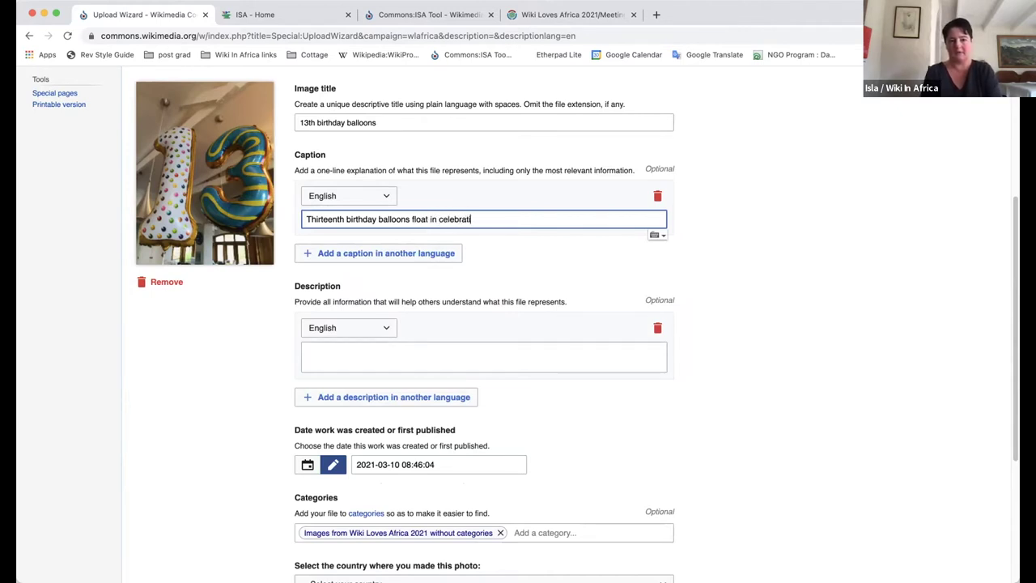
Step: Enter the English description "Helium balloons that depict a thirteenth birthday." for the balloon photo
{"action": "left_click", "coordinate": [436, 346]}
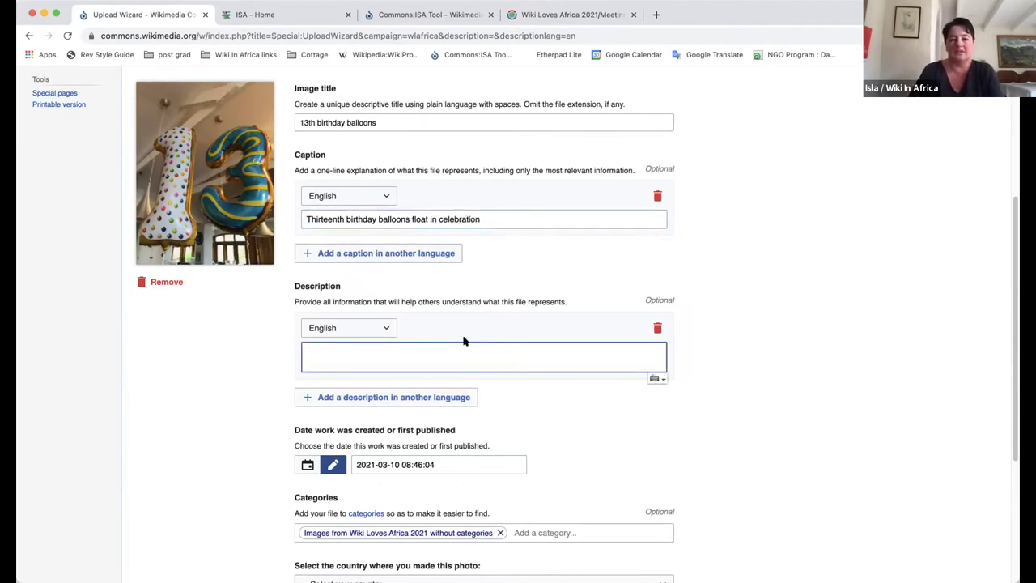
{"action": "scroll", "coordinate": [488, 319], "scroll_direction": "down", "scroll_amount": 2}
{"action": "scroll", "coordinate": [559, 262], "scroll_direction": "down", "scroll_amount": 2}
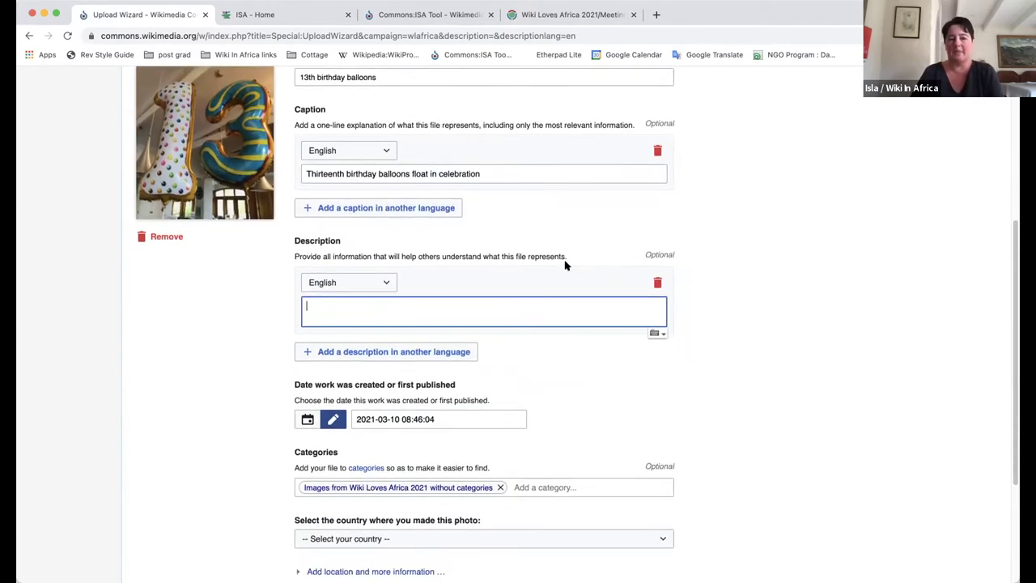
{"action": "scroll", "coordinate": [564, 266], "scroll_direction": "up", "scroll_amount": 1}
{"action": "scroll", "coordinate": [611, 274], "scroll_direction": "up", "scroll_amount": 1}
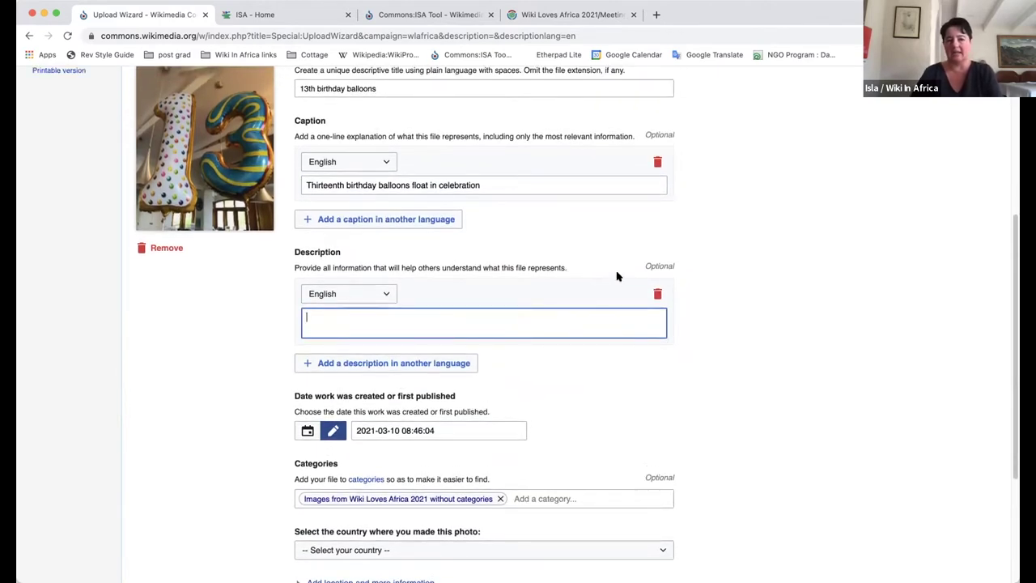
{"action": "left_click", "coordinate": [510, 191]}
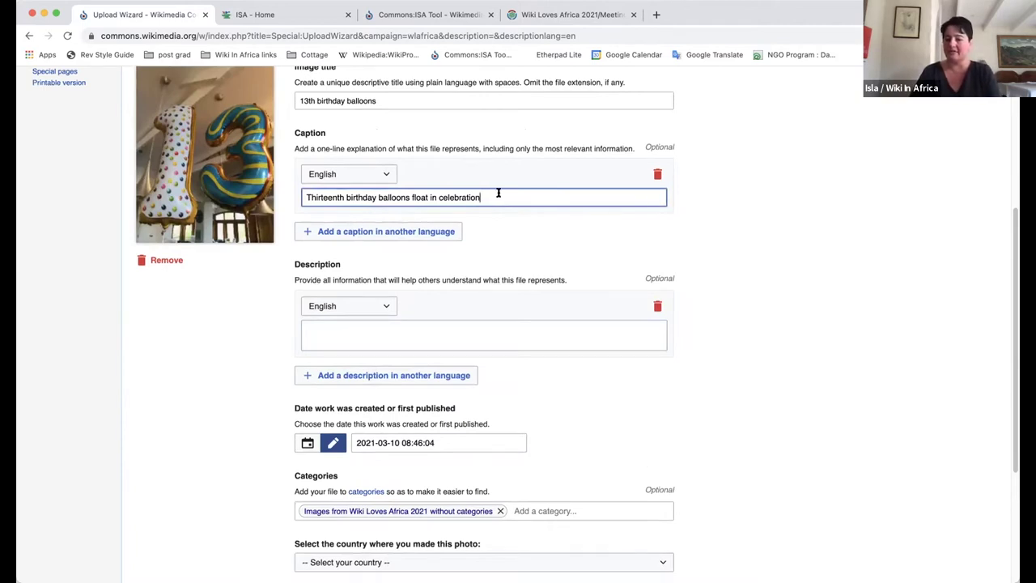
{"action": "left_click", "coordinate": [382, 323]}
{"action": "scroll", "coordinate": [515, 317], "scroll_direction": "up", "scroll_amount": 1}
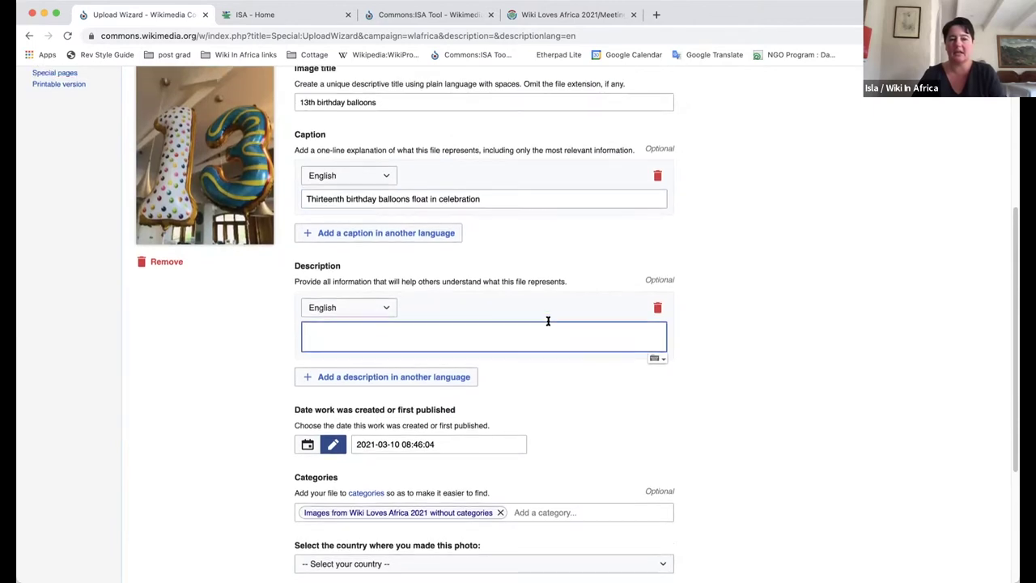
{"action": "scroll", "coordinate": [550, 318], "scroll_direction": "down", "scroll_amount": 1}
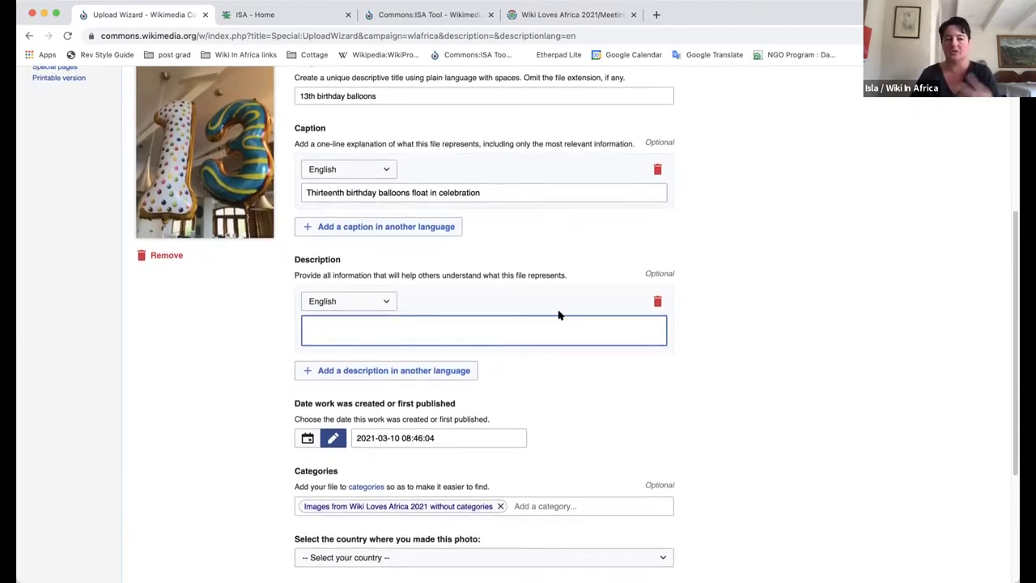
{"action": "scroll", "coordinate": [546, 340], "scroll_direction": "up", "scroll_amount": 1}
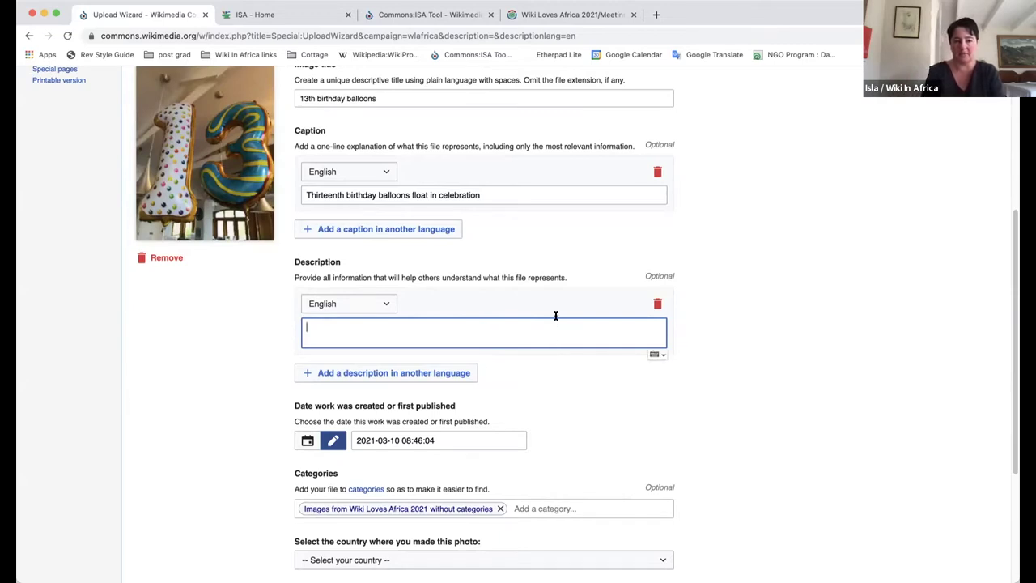
{"action": "type", "text": "He"}
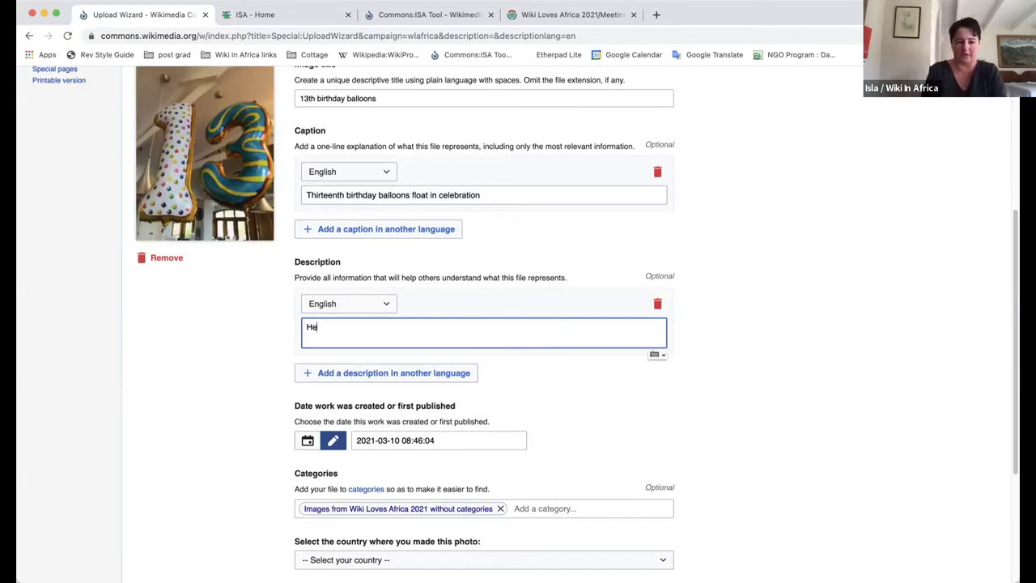
{"action": "type", "text": "lium balloons that depict a thirt"}
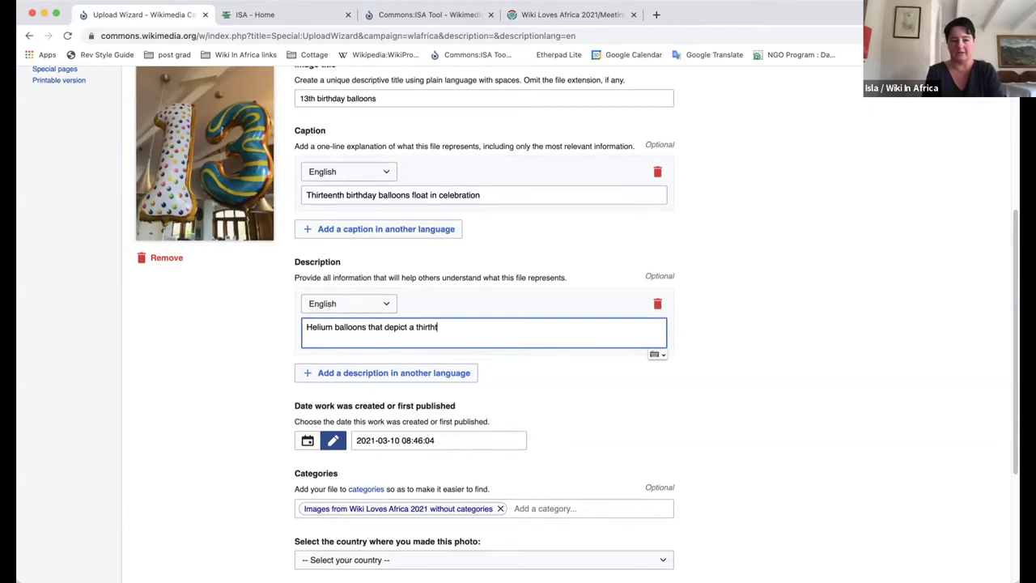
{"action": "type", "text": "een"}
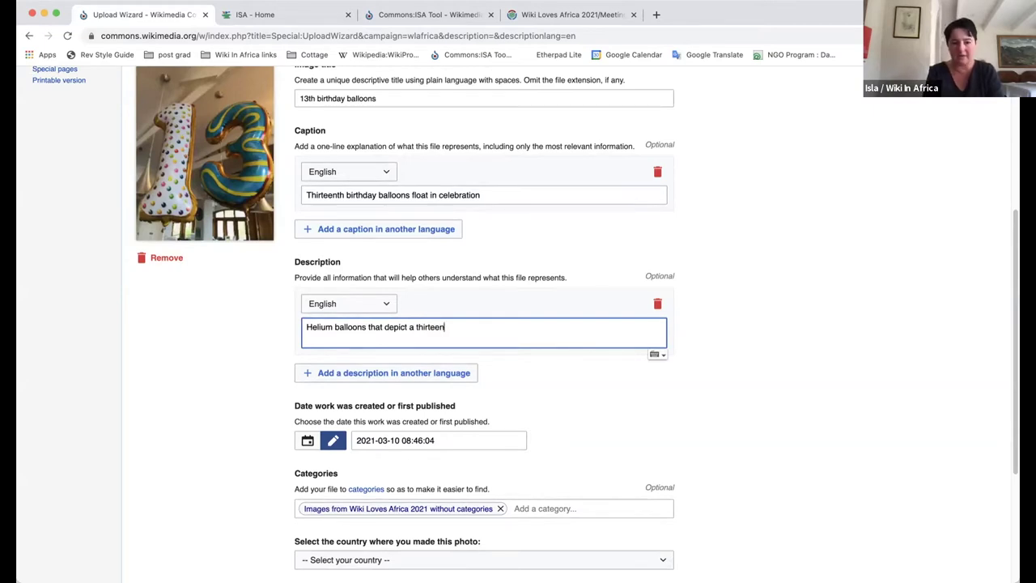
{"action": "type", "text": "th birthday"}
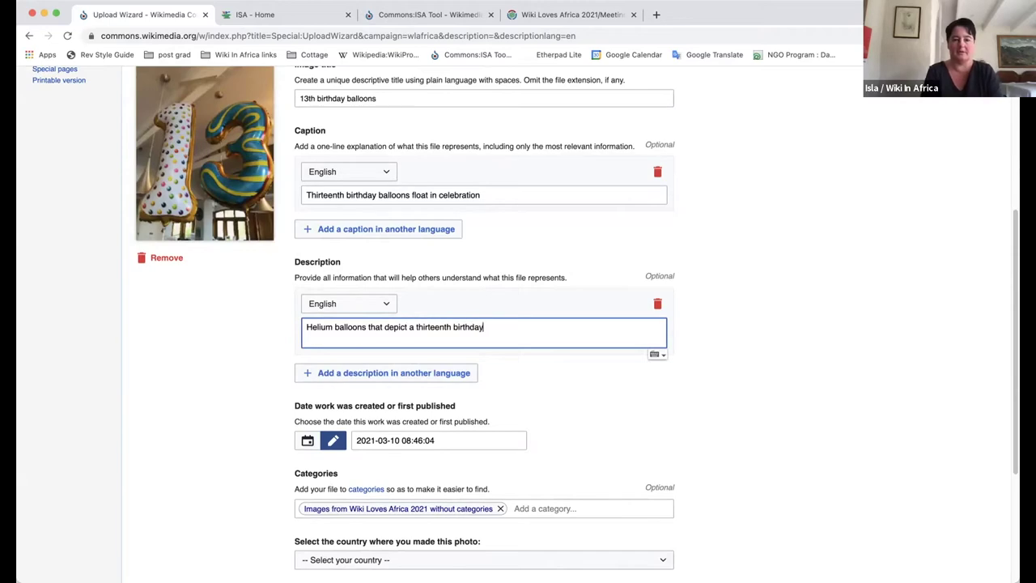
{"action": "scroll", "coordinate": [605, 409], "scroll_direction": "down", "scroll_amount": 3}
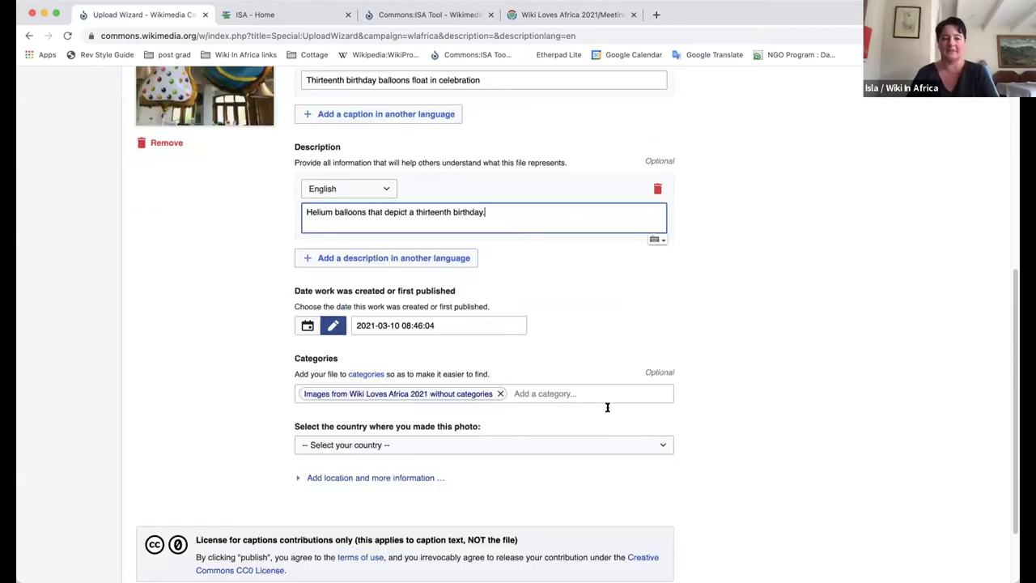
Step: Review the image's completed caption and description, and check the date the work was created
{"action": "scroll", "coordinate": [618, 316], "scroll_direction": "up", "scroll_amount": 2}
{"action": "scroll", "coordinate": [622, 317], "scroll_direction": "up", "scroll_amount": 3}
{"action": "scroll", "coordinate": [603, 420], "scroll_direction": "down", "scroll_amount": 4}
{"action": "left_click", "coordinate": [618, 333]}
{"action": "scroll", "coordinate": [619, 332], "scroll_direction": "up", "scroll_amount": 1}
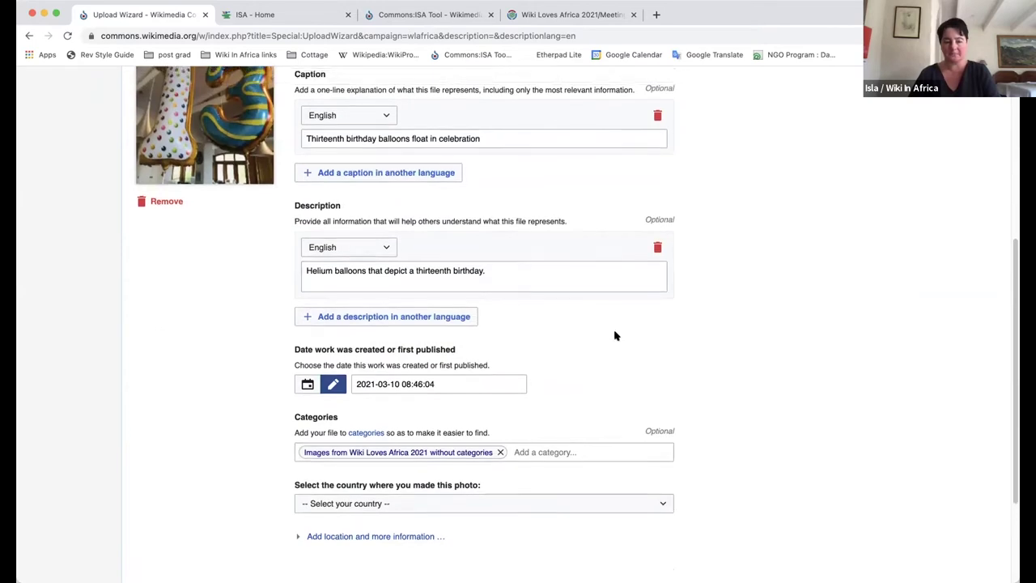
{"action": "scroll", "coordinate": [599, 339], "scroll_direction": "down", "scroll_amount": 1}
{"action": "scroll", "coordinate": [577, 343], "scroll_direction": "down", "scroll_amount": 1}
{"action": "scroll", "coordinate": [521, 342], "scroll_direction": "down", "scroll_amount": 1}
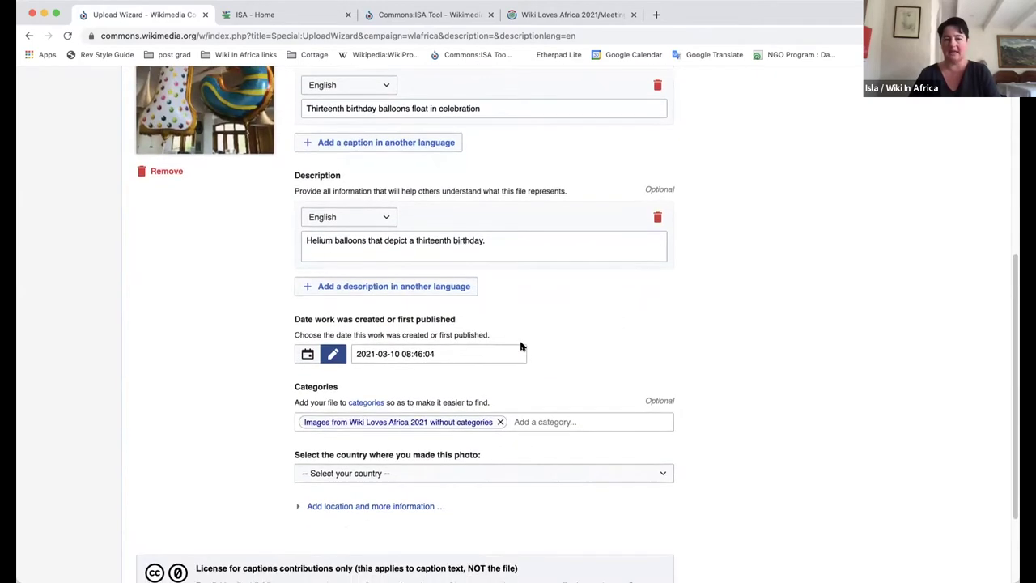
{"action": "scroll", "coordinate": [564, 340], "scroll_direction": "down", "scroll_amount": 2}
{"action": "left_click", "coordinate": [457, 350]}
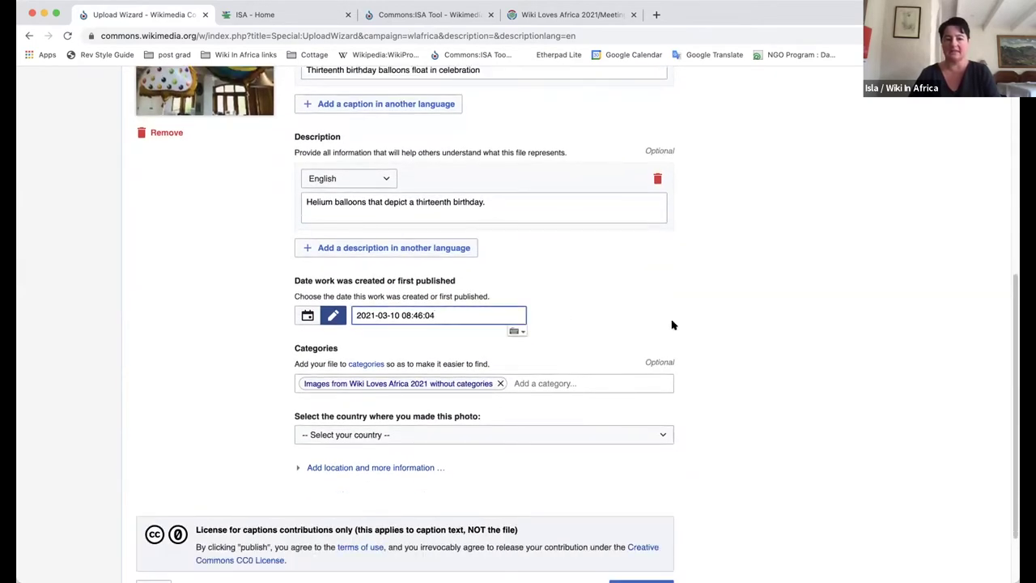
{"action": "scroll", "coordinate": [671, 325], "scroll_direction": "down", "scroll_amount": 1}
{"action": "scroll", "coordinate": [601, 300], "scroll_direction": "down", "scroll_amount": 1}
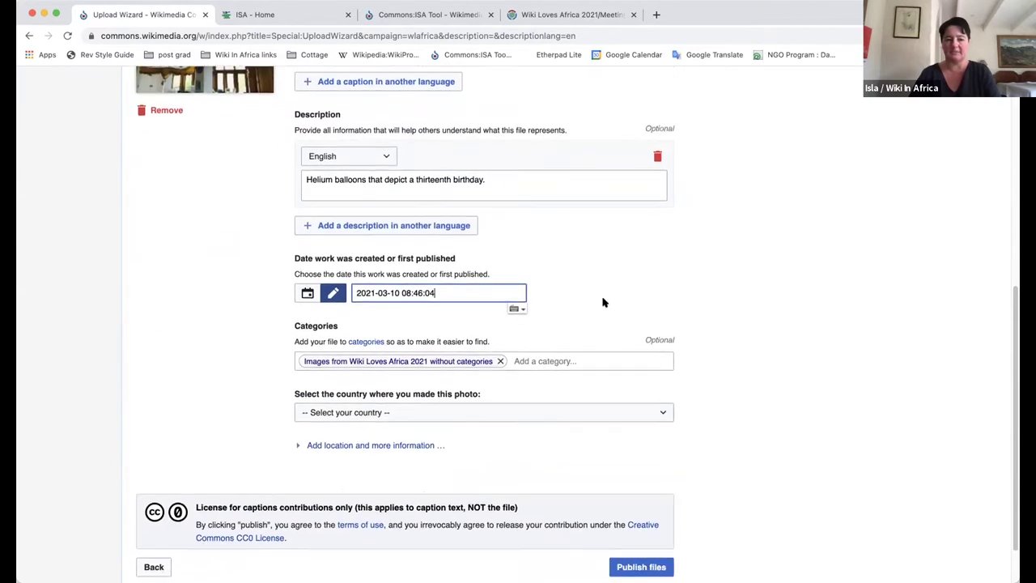
Step: Add the category "Celebration" to the balloon photo
{"action": "left_click", "coordinate": [574, 360]}
{"action": "scroll", "coordinate": [610, 293], "scroll_direction": "down", "scroll_amount": 2}
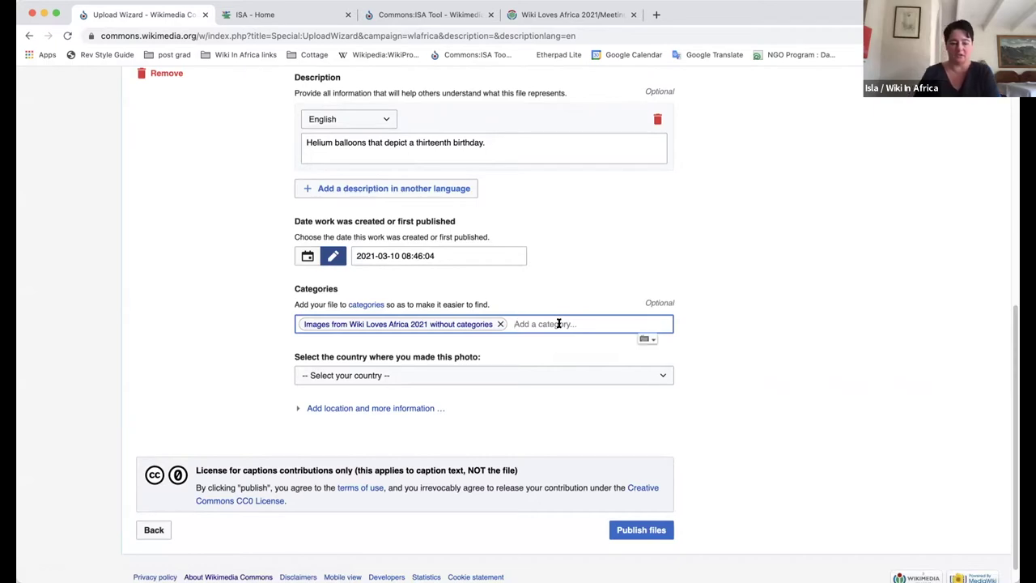
{"action": "type", "text": "Ce"}
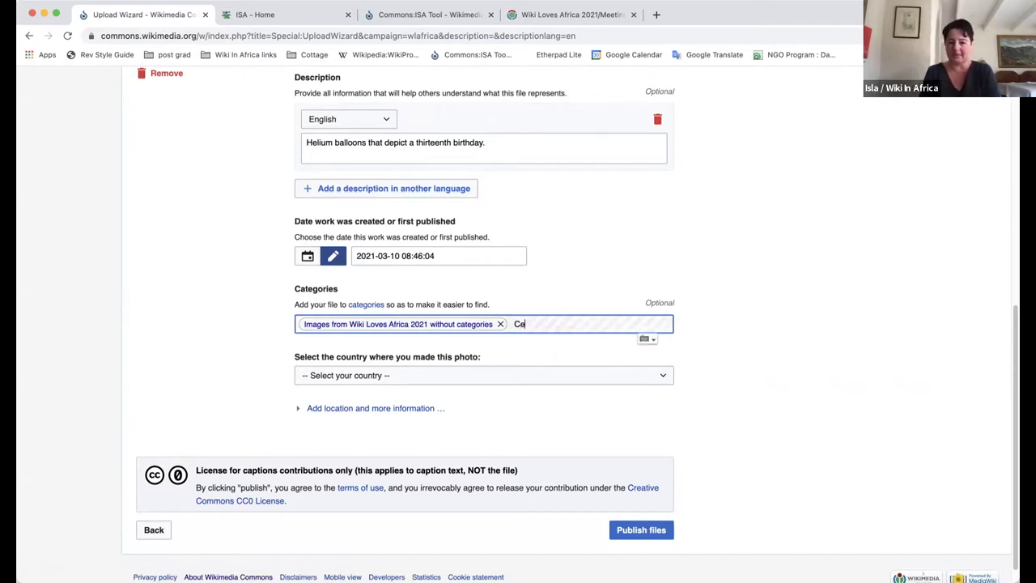
{"action": "type", "text": "lebration"}
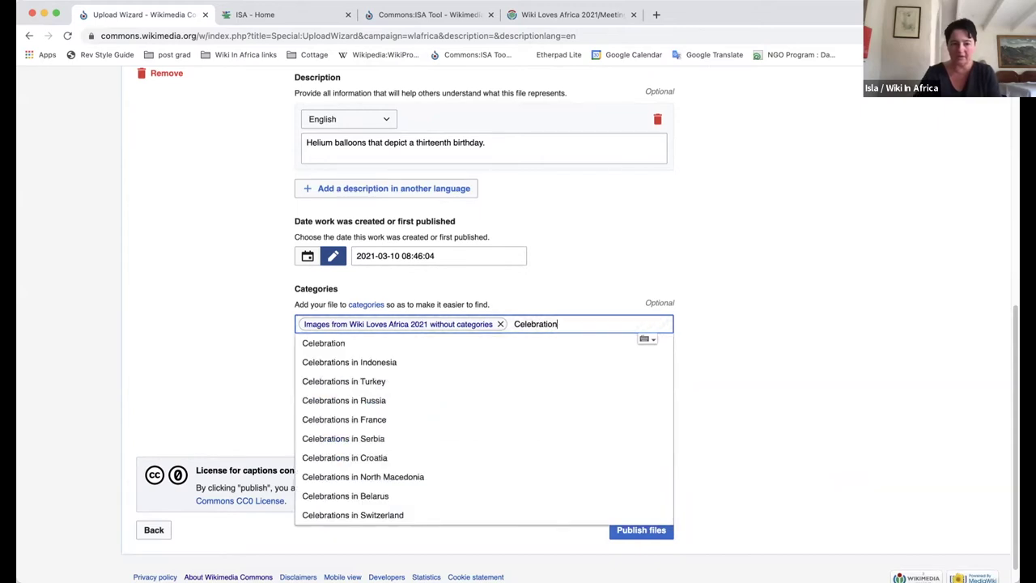
{"action": "left_click", "coordinate": [358, 342]}
Step: Search for a birthday balloon category, and settle on adding the broader category "Birthday" to the photo
{"action": "type", "text": "Birthday"}
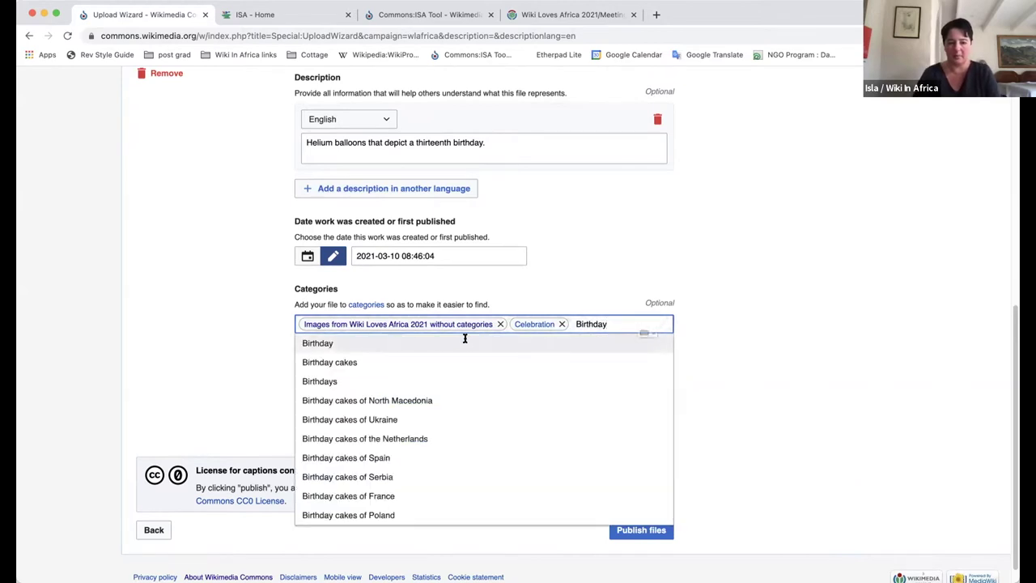
{"action": "type", "text": " balloon"}
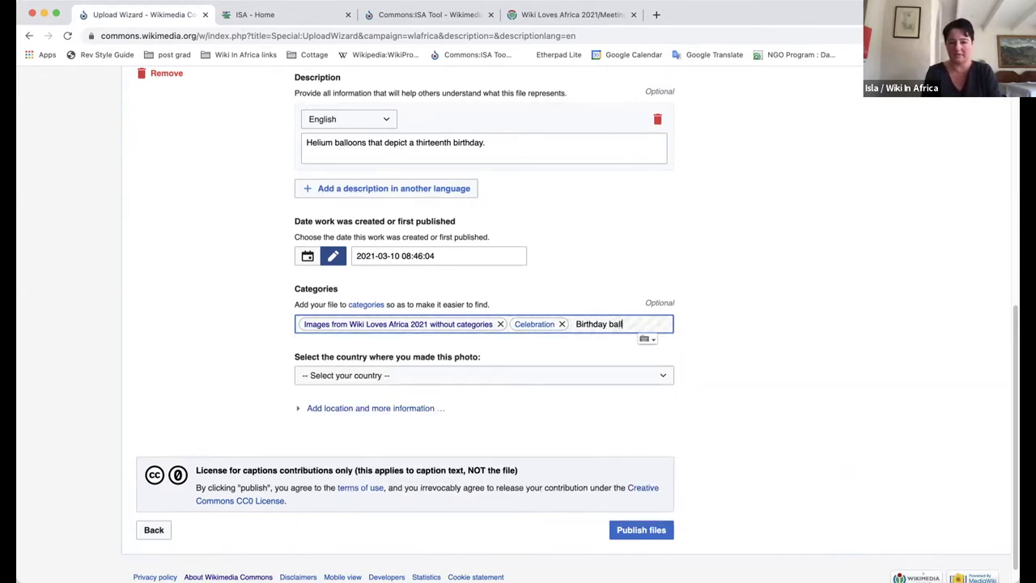
{"action": "key", "text": "BackSpace"}
{"action": "key", "text": "BackSpace"}
{"action": "key", "text": "BackSpace"}
{"action": "key", "text": "BackSpace"}
{"action": "key", "text": "BackSpace"}
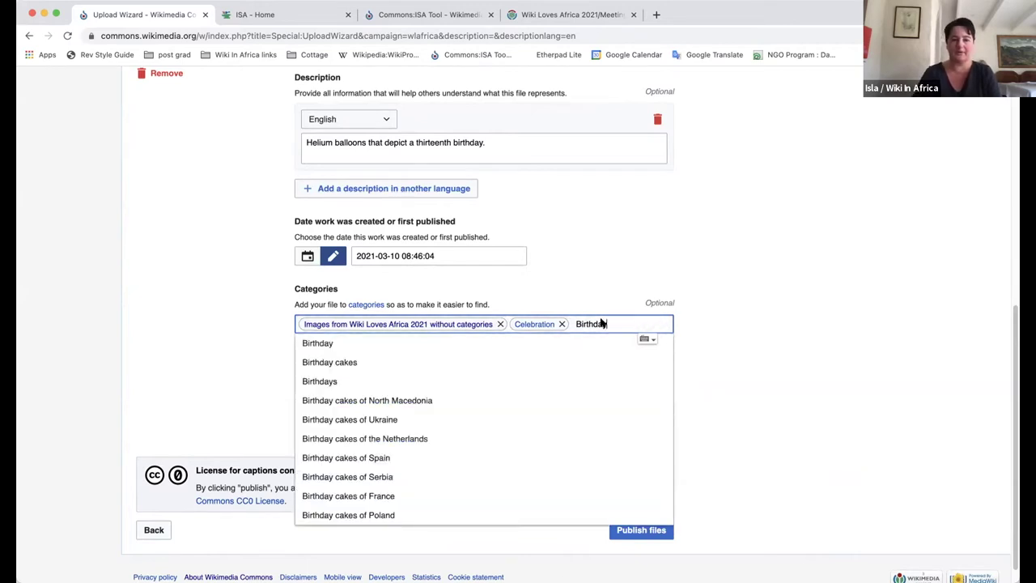
{"action": "left_click", "coordinate": [463, 340]}
{"action": "scroll", "coordinate": [454, 389], "scroll_direction": "up", "scroll_amount": 1}
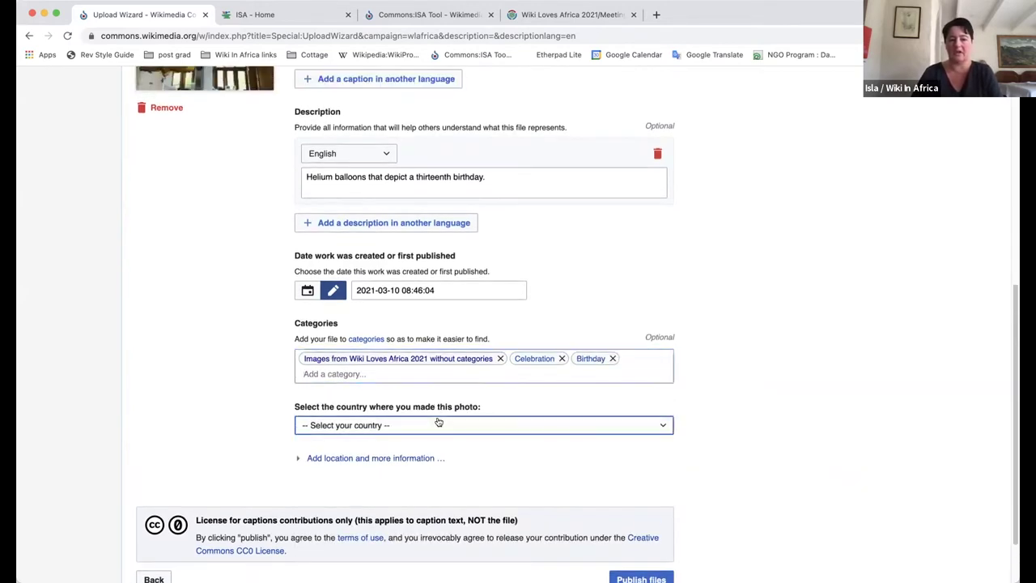
Step: Set the country where the photo was made to South Africa
{"action": "left_click", "coordinate": [439, 423]}
{"action": "scroll", "coordinate": [453, 362], "scroll_direction": "down", "scroll_amount": 10}
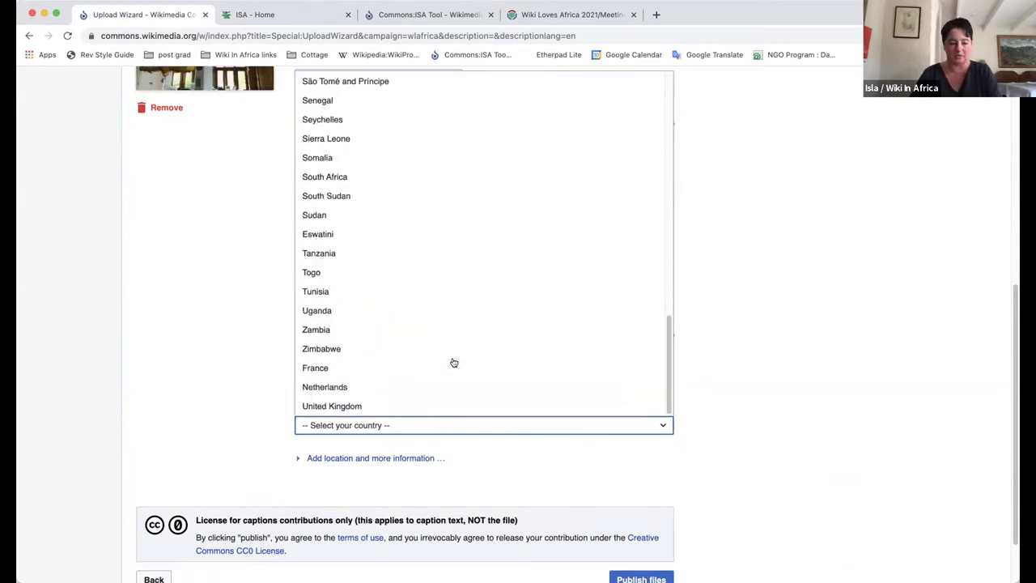
{"action": "left_click", "coordinate": [446, 177]}
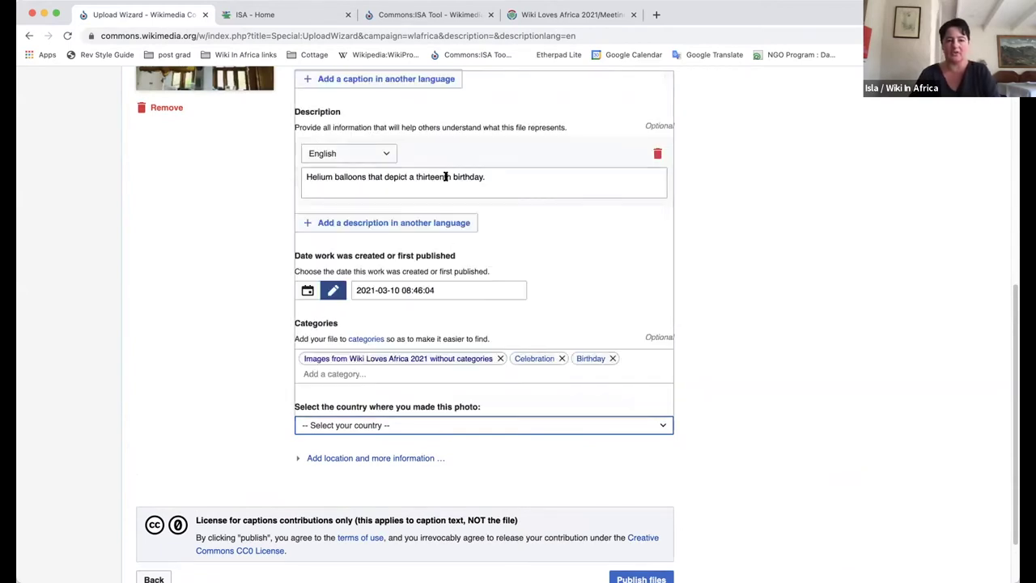
{"action": "scroll", "coordinate": [728, 351], "scroll_direction": "down", "scroll_amount": 1}
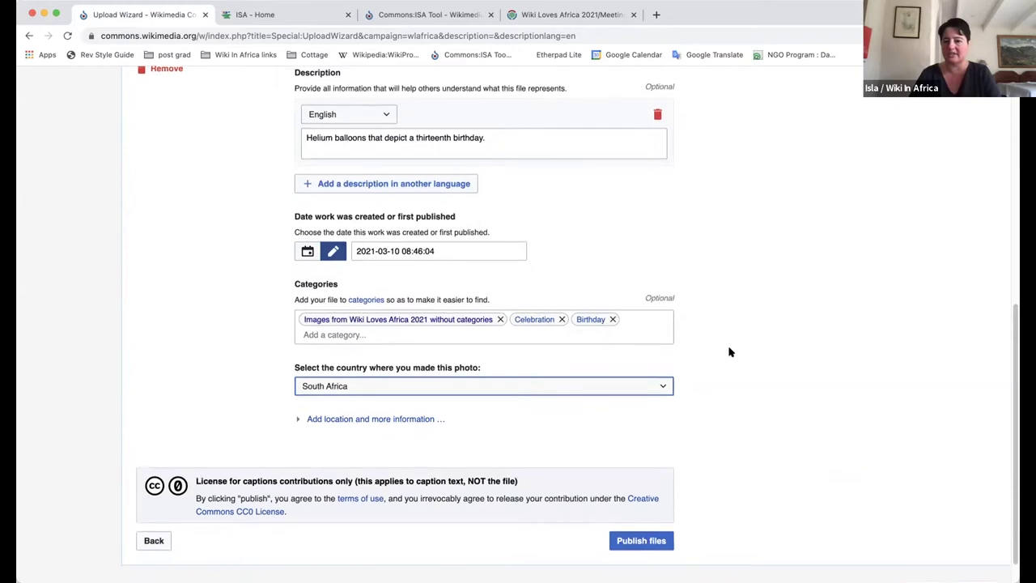
Step: Expand the additional location and information section and look over its optional coordinate and other information fields
{"action": "scroll", "coordinate": [728, 351], "scroll_direction": "up", "scroll_amount": 4}
{"action": "scroll", "coordinate": [728, 352], "scroll_direction": "down", "scroll_amount": 5}
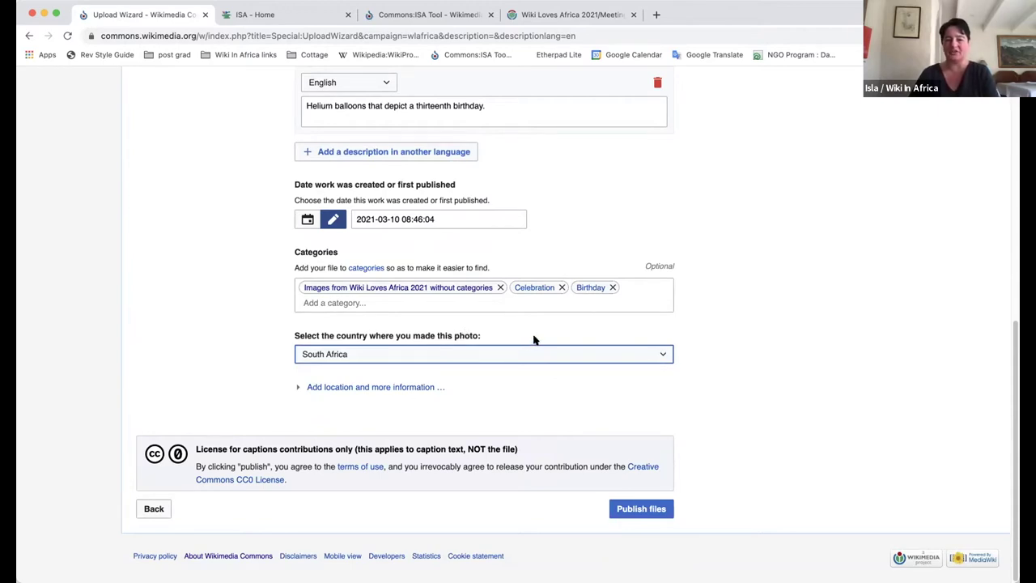
{"action": "scroll", "coordinate": [724, 327], "scroll_direction": "up", "scroll_amount": 1}
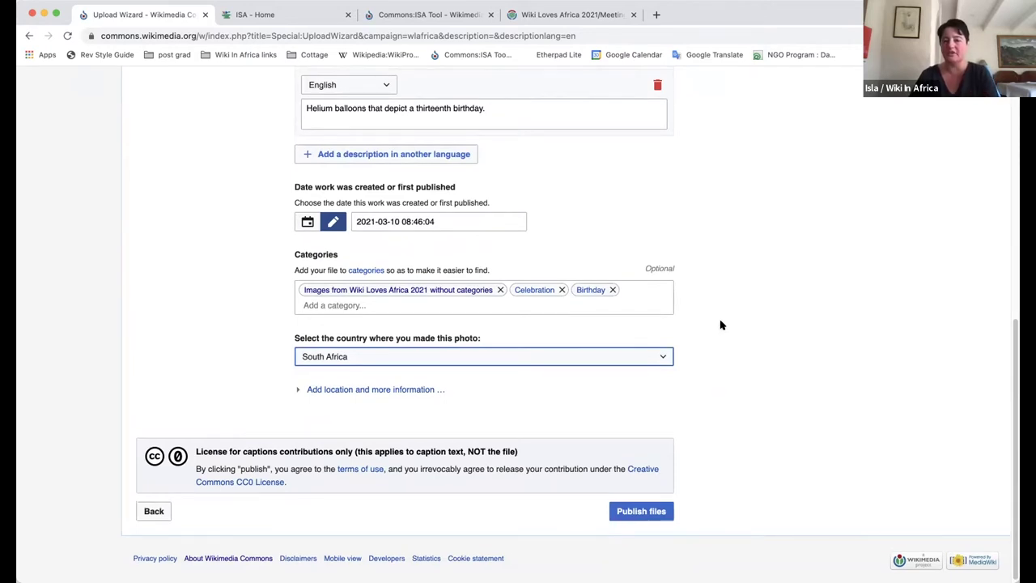
{"action": "scroll", "coordinate": [720, 323], "scroll_direction": "down", "scroll_amount": 1}
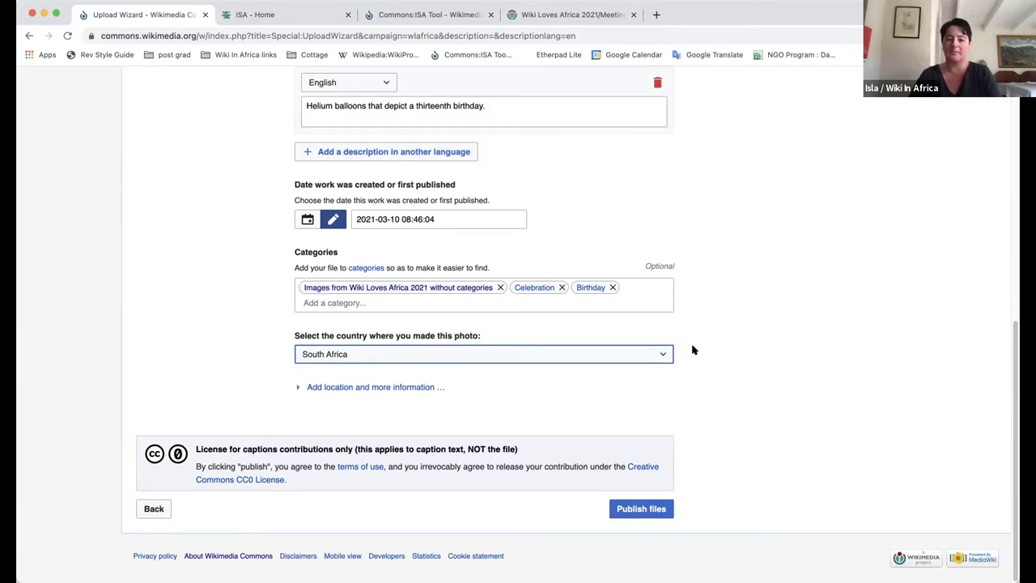
{"action": "left_click", "coordinate": [420, 392]}
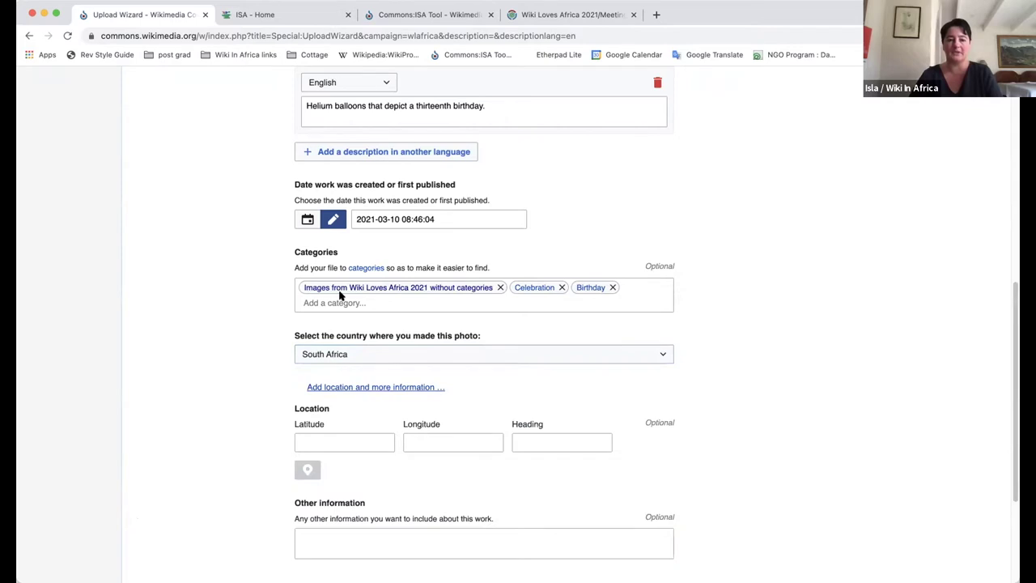
{"action": "scroll", "coordinate": [337, 300], "scroll_direction": "down", "scroll_amount": 3}
{"action": "left_click", "coordinate": [353, 354]}
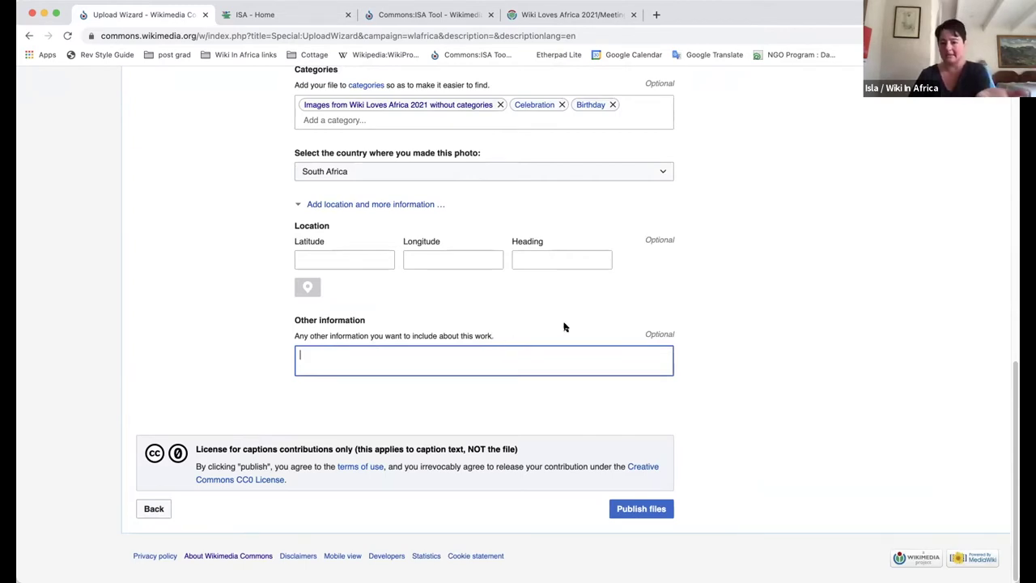
Step: Publish the described photo and continue to the items portrayed section of its metadata
{"action": "left_click", "coordinate": [622, 514]}
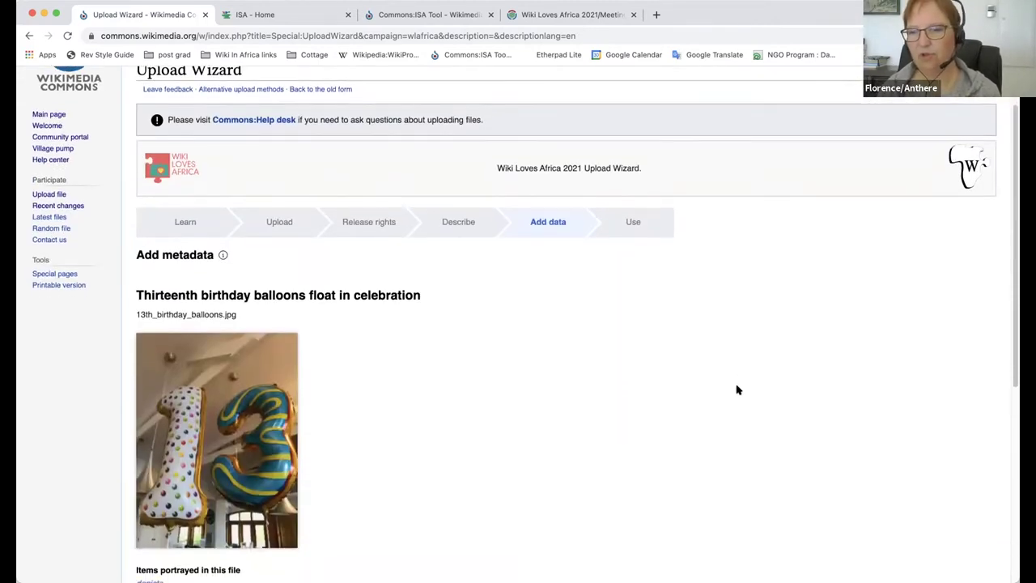
{"action": "scroll", "coordinate": [737, 390], "scroll_direction": "down", "scroll_amount": 1}
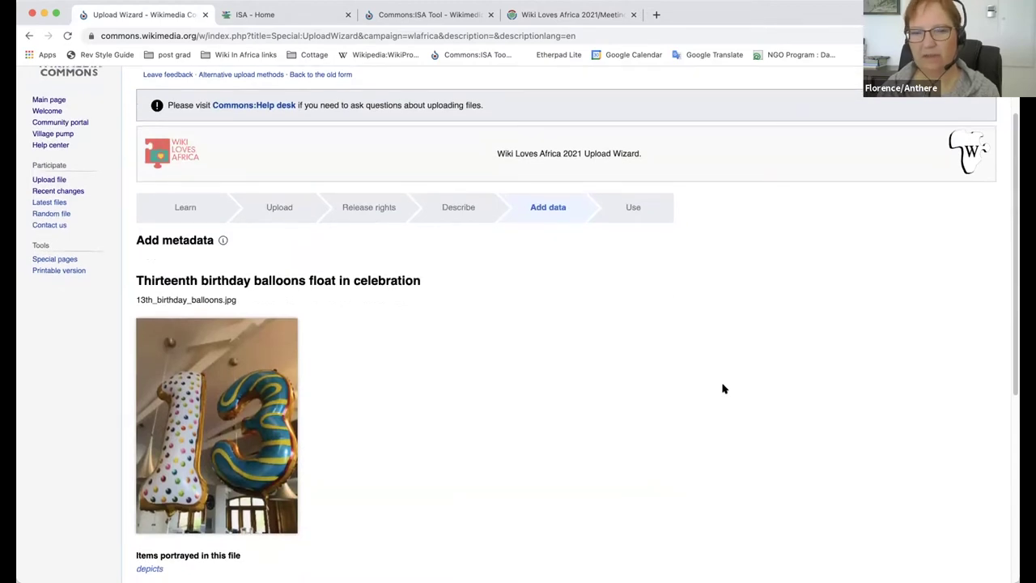
{"action": "scroll", "coordinate": [724, 389], "scroll_direction": "down", "scroll_amount": 1}
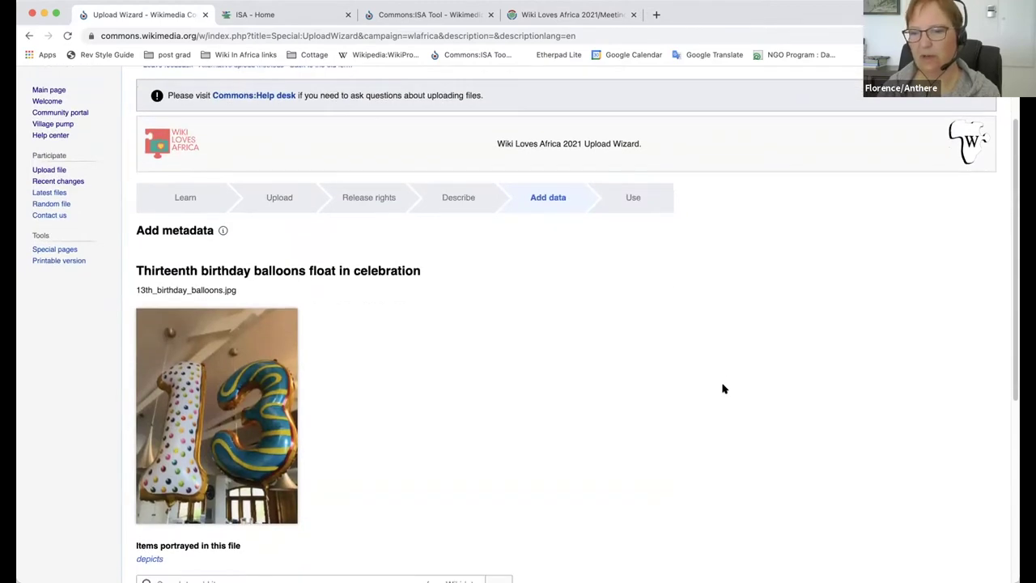
{"action": "scroll", "coordinate": [724, 389], "scroll_direction": "down", "scroll_amount": 2}
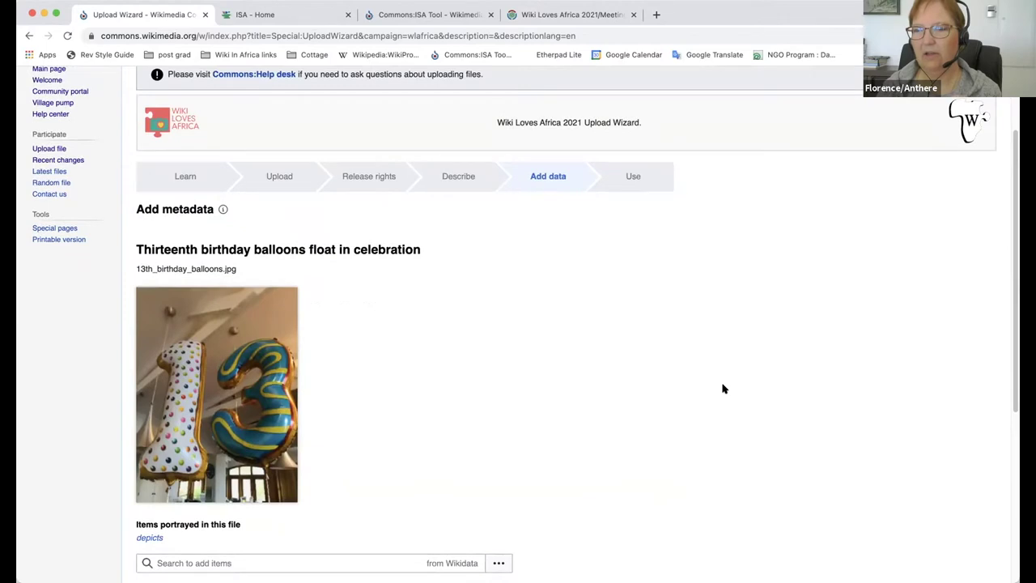
{"action": "scroll", "coordinate": [724, 389], "scroll_direction": "down", "scroll_amount": 1}
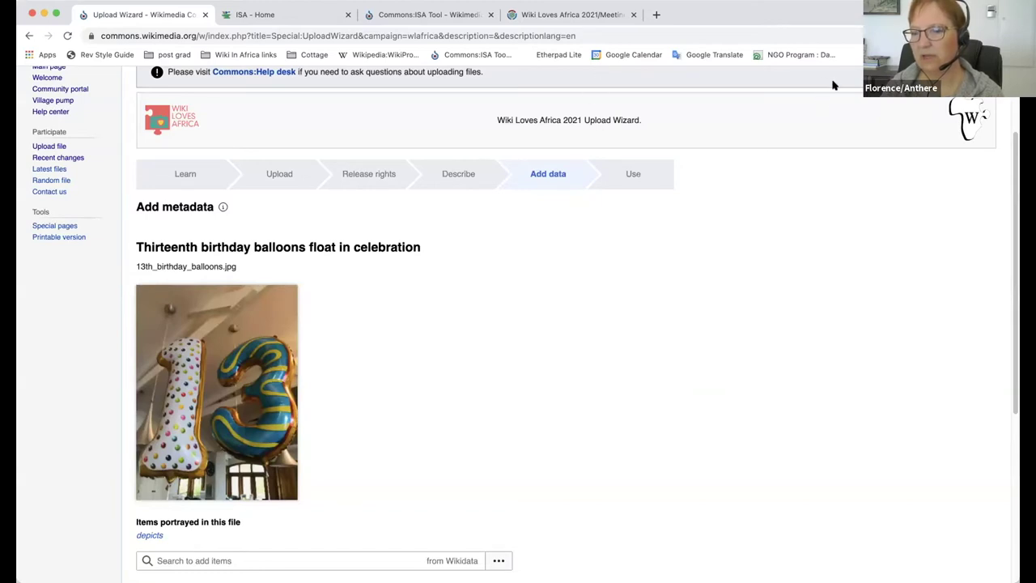
{"action": "scroll", "coordinate": [802, 201], "scroll_direction": "up", "scroll_amount": 1}
{"action": "scroll", "coordinate": [842, 279], "scroll_direction": "up", "scroll_amount": 1}
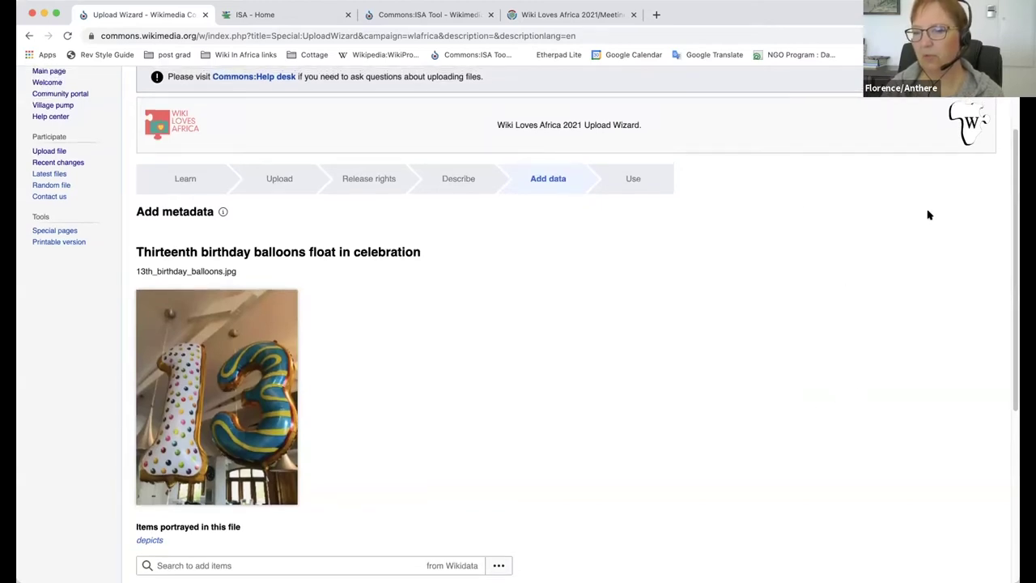
{"action": "scroll", "coordinate": [798, 203], "scroll_direction": "down", "scroll_amount": 1}
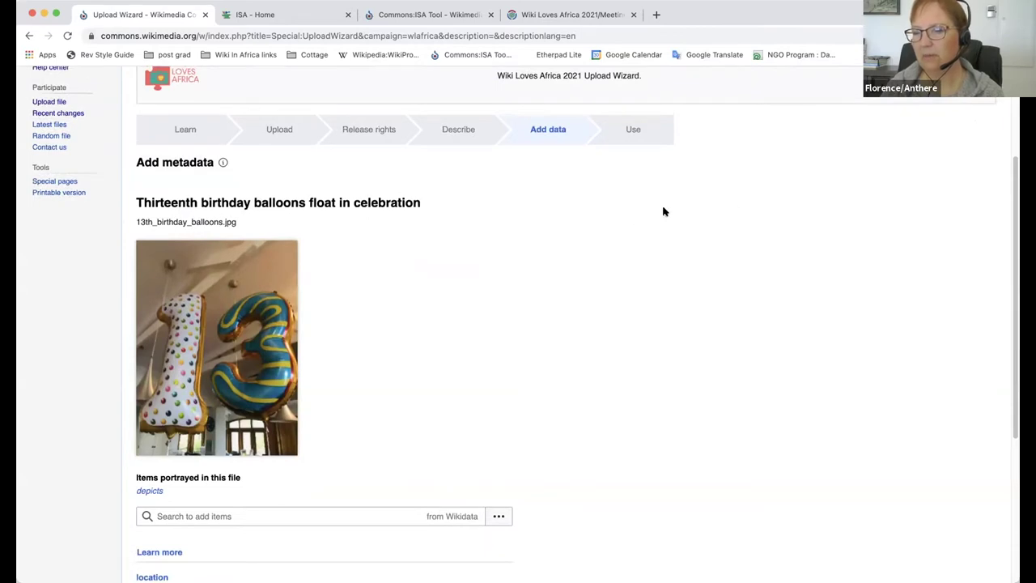
{"action": "scroll", "coordinate": [725, 199], "scroll_direction": "down", "scroll_amount": 1}
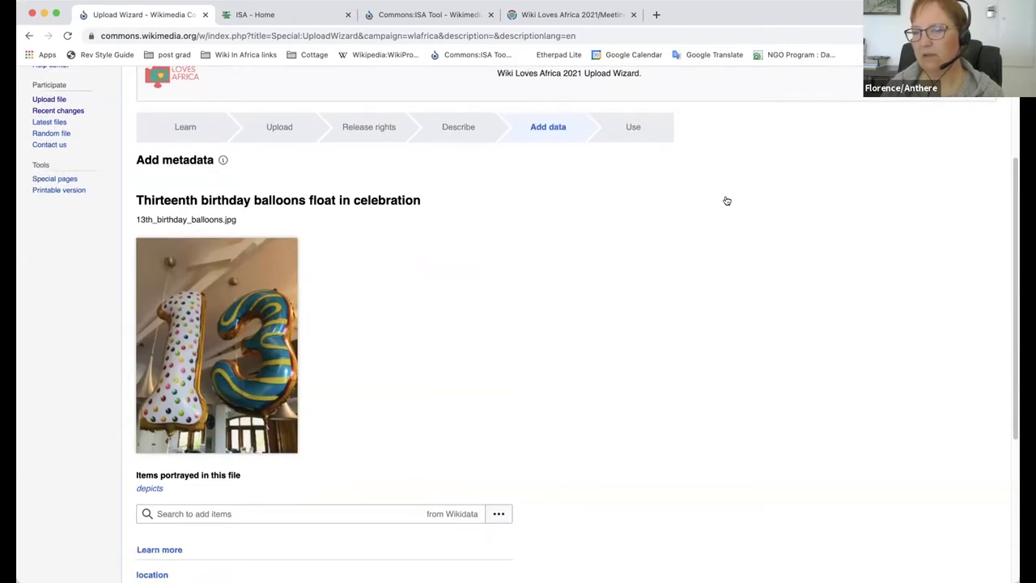
{"action": "scroll", "coordinate": [732, 209], "scroll_direction": "down", "scroll_amount": 1}
{"action": "scroll", "coordinate": [732, 211], "scroll_direction": "up", "scroll_amount": 1}
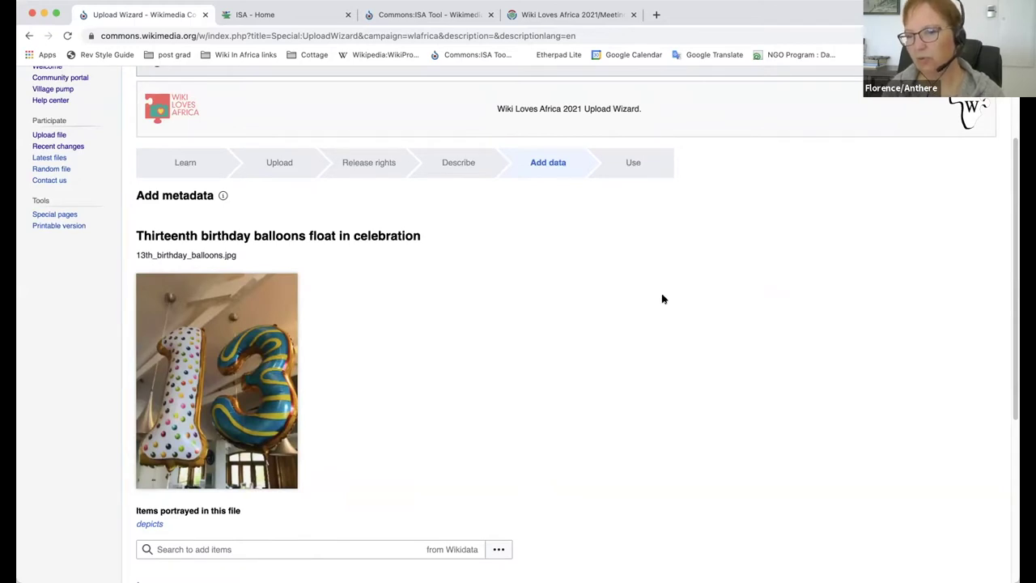
{"action": "scroll", "coordinate": [566, 273], "scroll_direction": "down", "scroll_amount": 1}
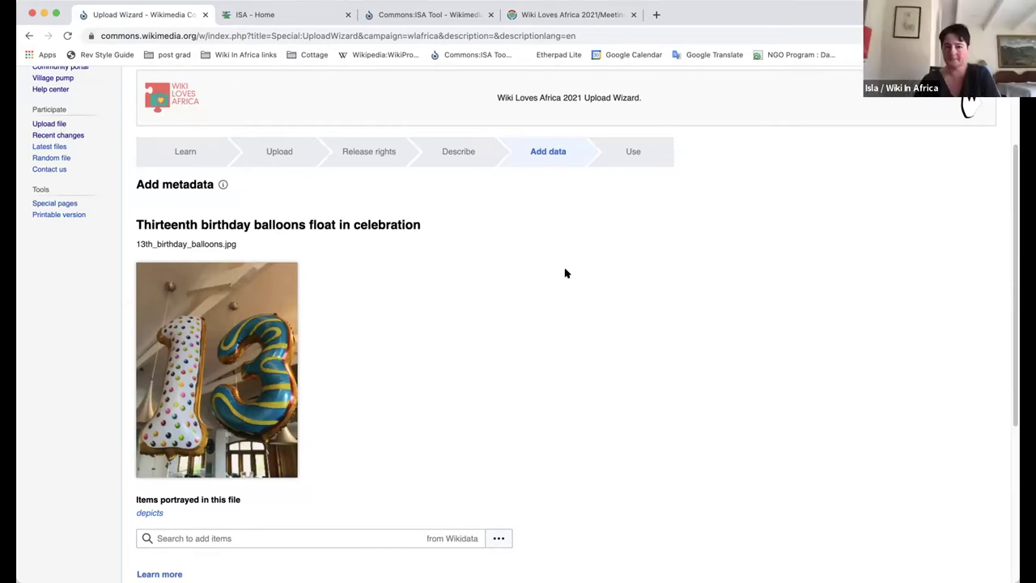
{"action": "scroll", "coordinate": [604, 288], "scroll_direction": "down", "scroll_amount": 1}
{"action": "scroll", "coordinate": [603, 288], "scroll_direction": "down", "scroll_amount": 1}
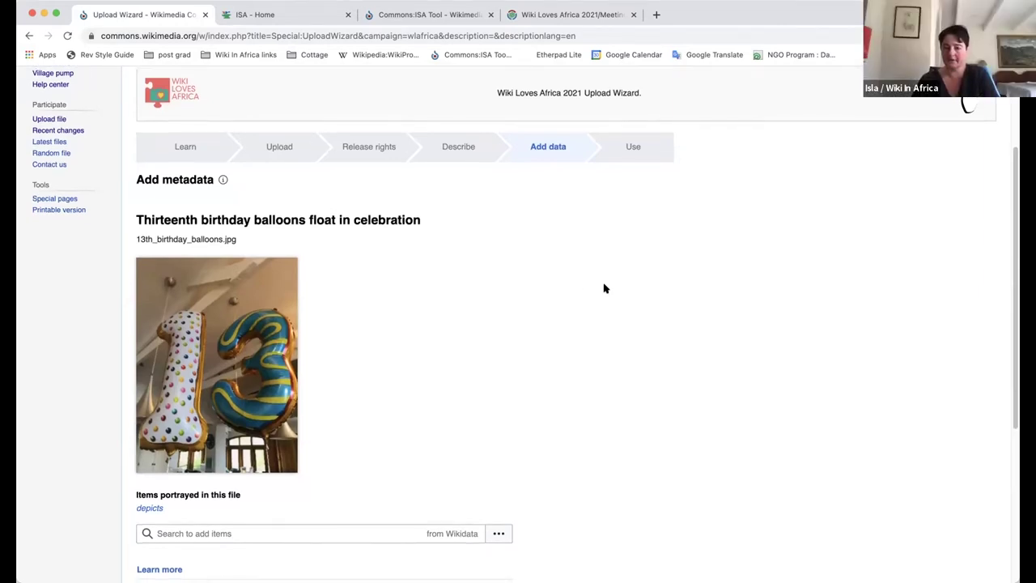
{"action": "scroll", "coordinate": [604, 288], "scroll_direction": "down", "scroll_amount": 1}
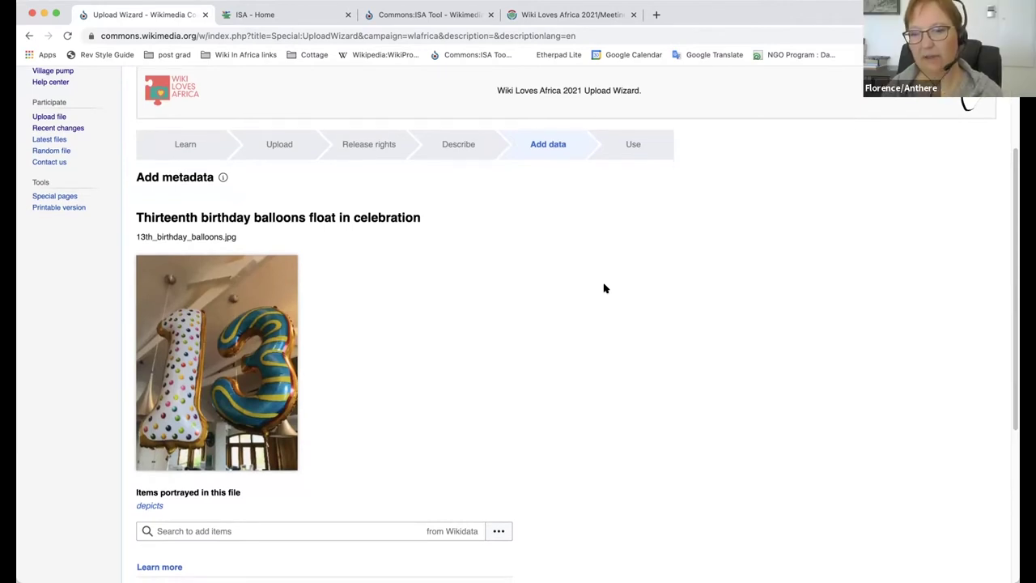
{"action": "scroll", "coordinate": [604, 288], "scroll_direction": "down", "scroll_amount": 1}
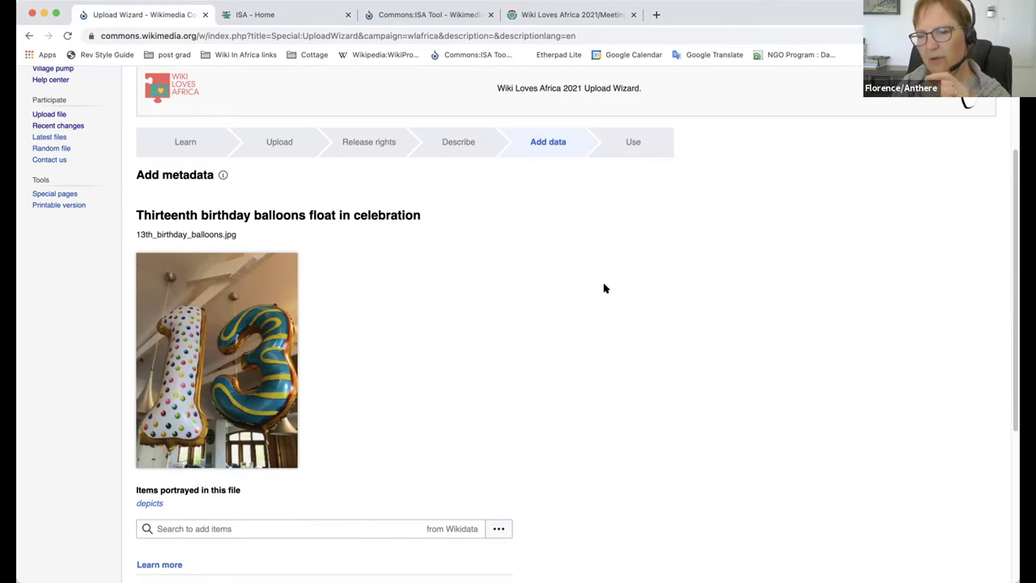
Step: Look over the Add metadata page, from the depicts and location fields down to the metadata license and publishing options
{"action": "scroll", "coordinate": [611, 352], "scroll_direction": "down", "scroll_amount": 3}
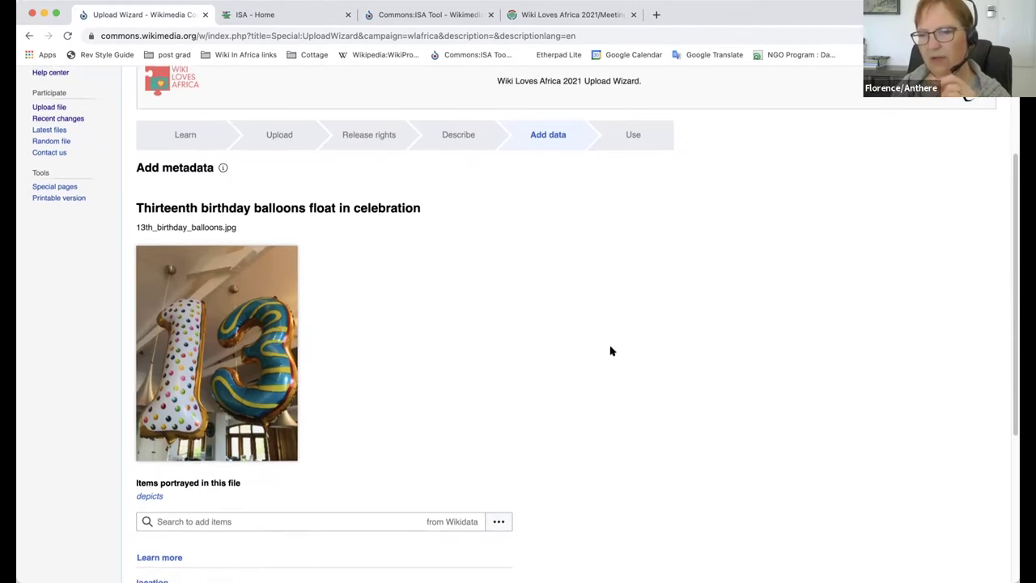
{"action": "scroll", "coordinate": [611, 351], "scroll_direction": "down", "scroll_amount": 1}
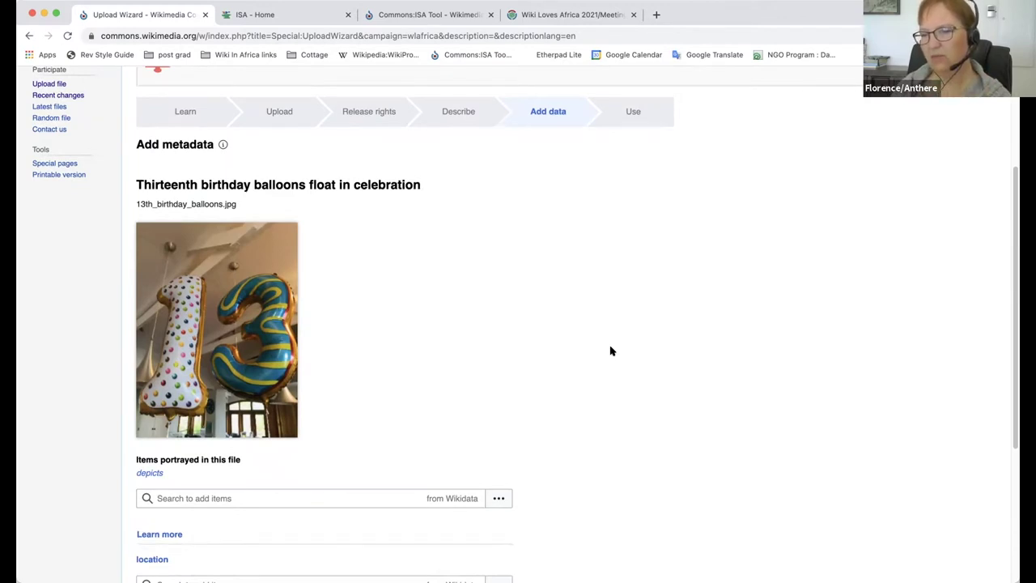
{"action": "scroll", "coordinate": [611, 351], "scroll_direction": "down", "scroll_amount": 5}
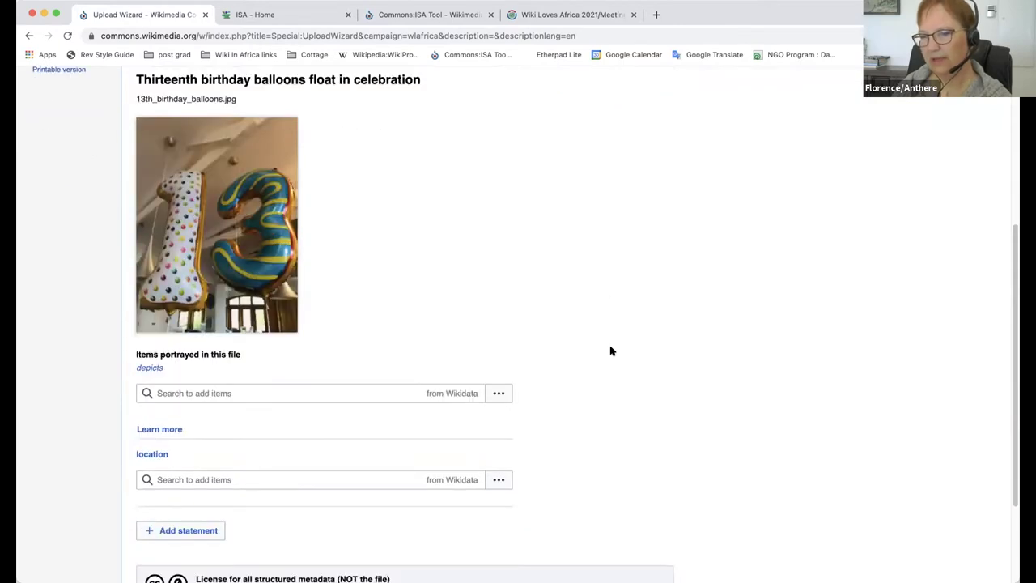
{"action": "scroll", "coordinate": [611, 351], "scroll_direction": "up", "scroll_amount": 5}
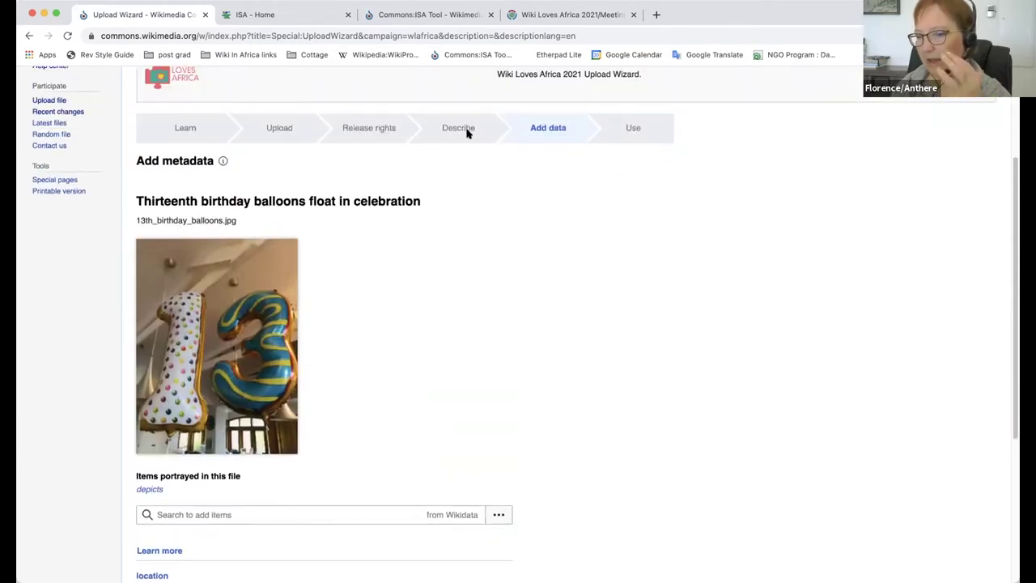
{"action": "scroll", "coordinate": [617, 296], "scroll_direction": "down", "scroll_amount": 1}
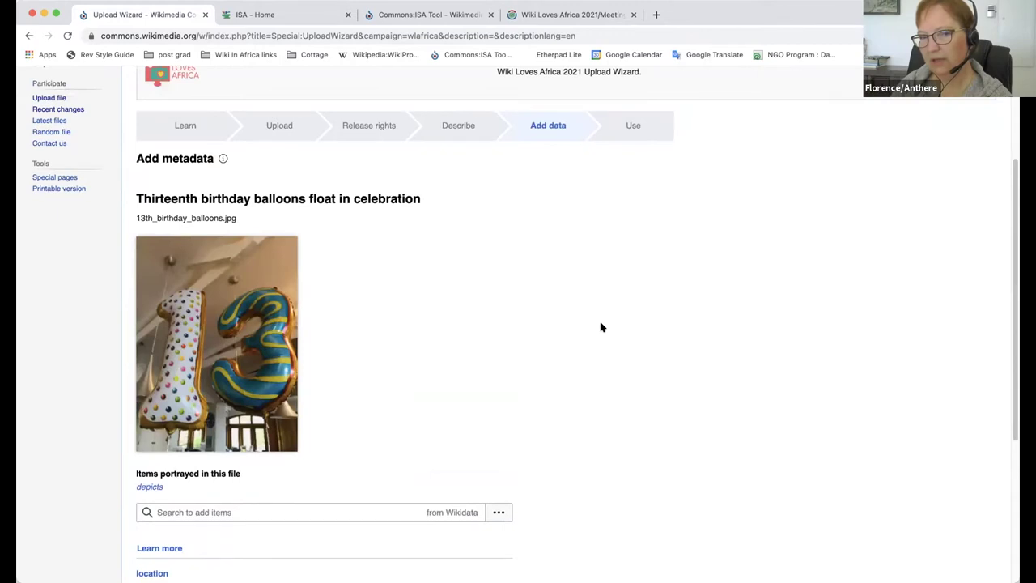
{"action": "scroll", "coordinate": [600, 327], "scroll_direction": "down", "scroll_amount": 6}
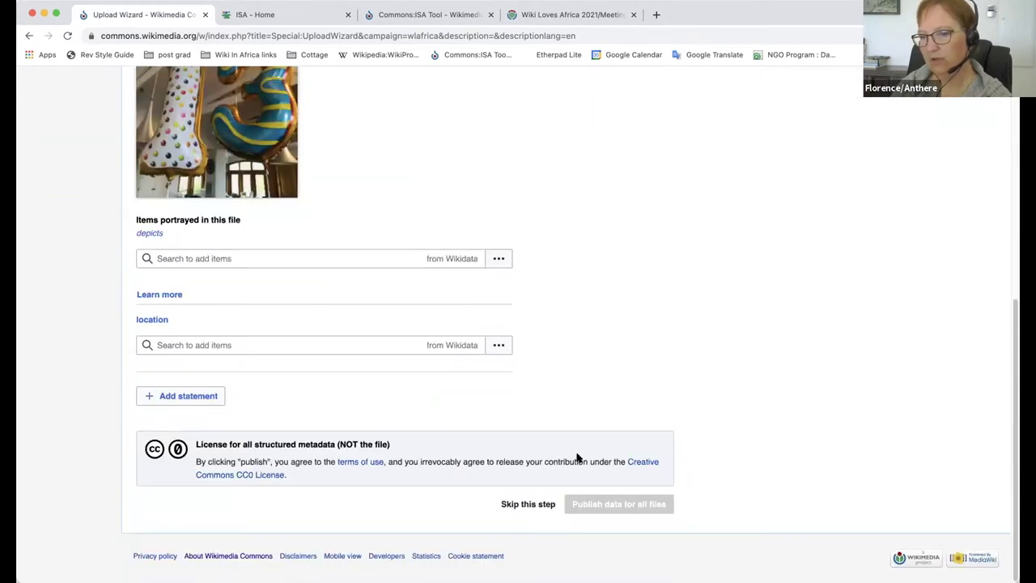
{"action": "scroll", "coordinate": [603, 298], "scroll_direction": "up", "scroll_amount": 6}
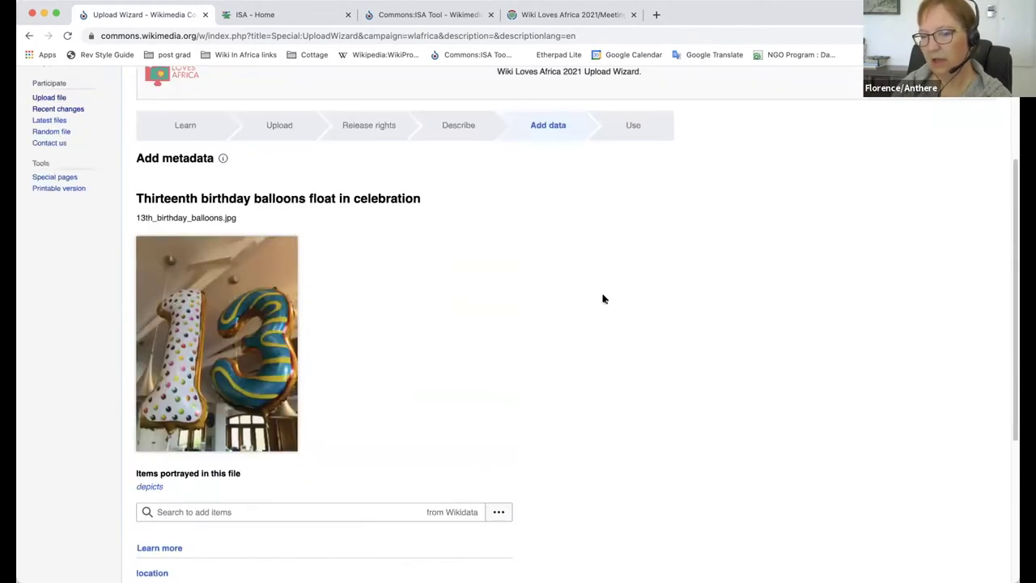
{"action": "scroll", "coordinate": [603, 300], "scroll_direction": "down", "scroll_amount": 1}
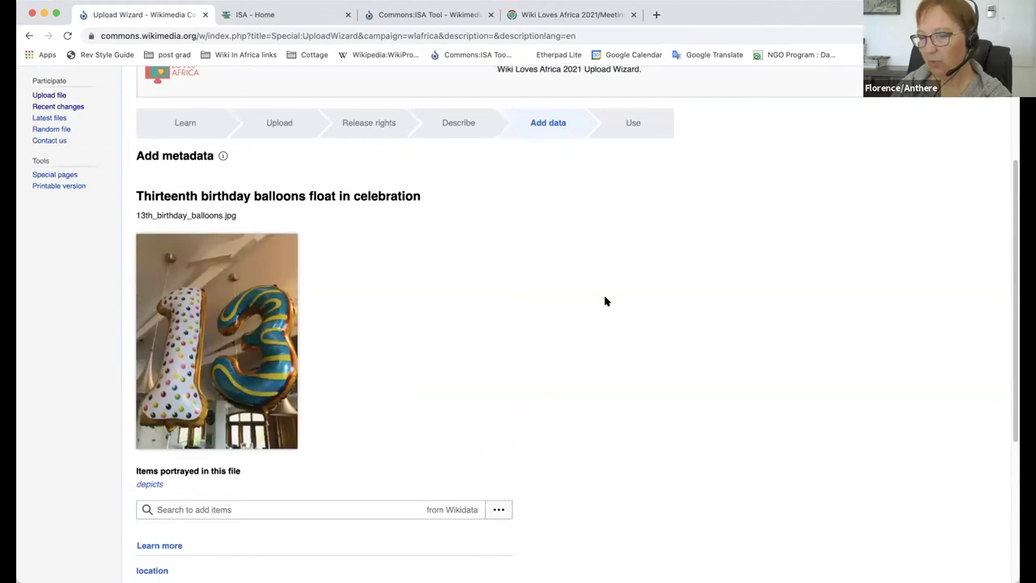
{"action": "scroll", "coordinate": [605, 301], "scroll_direction": "down", "scroll_amount": 1}
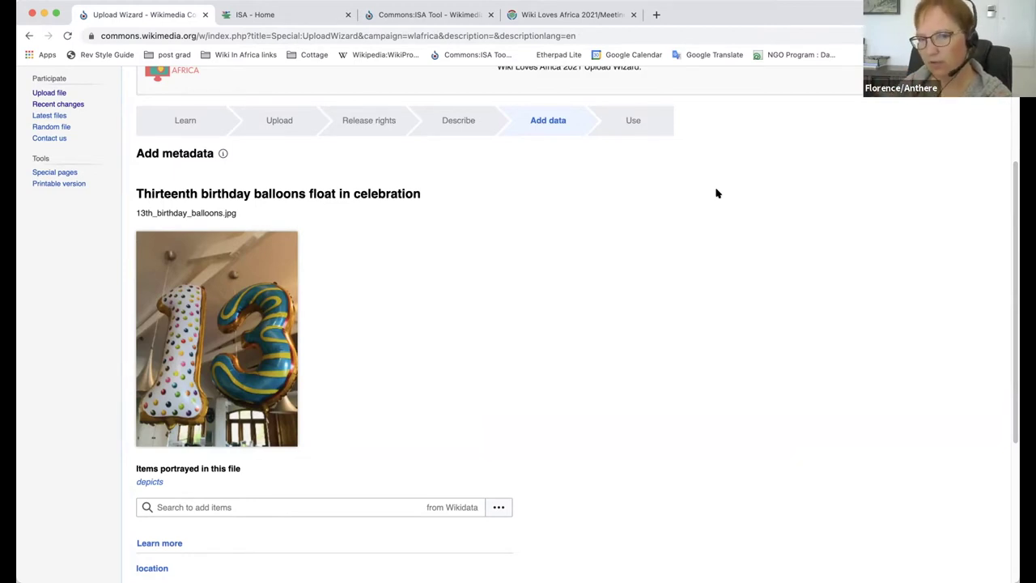
{"action": "scroll", "coordinate": [716, 194], "scroll_direction": "down", "scroll_amount": 1}
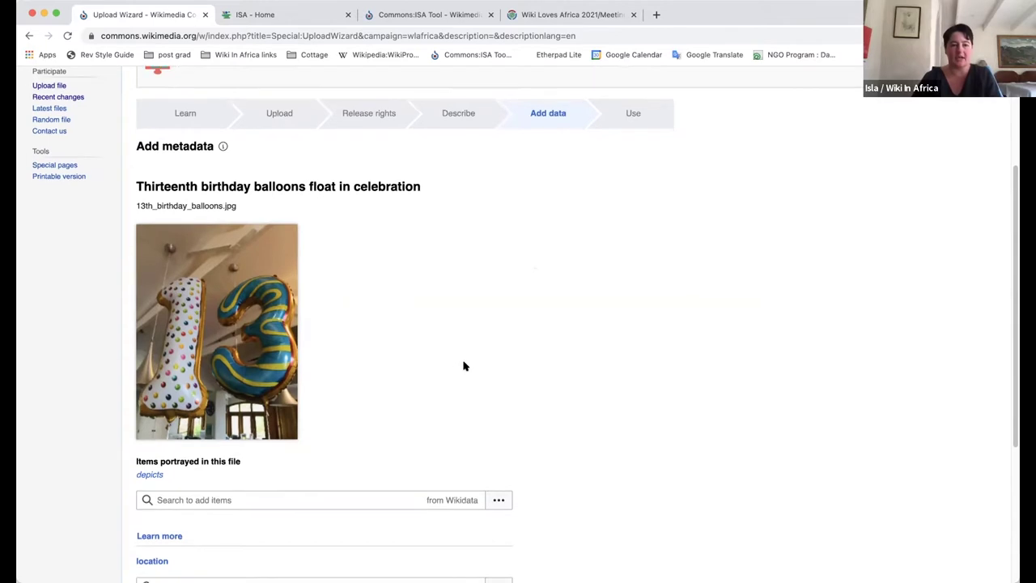
{"action": "scroll", "coordinate": [538, 356], "scroll_direction": "up", "scroll_amount": 1}
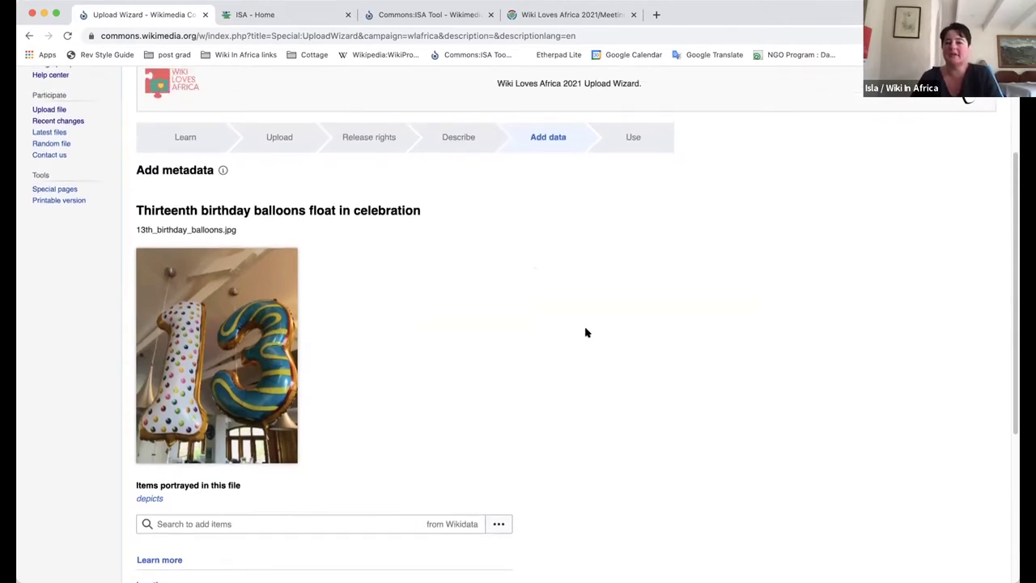
{"action": "scroll", "coordinate": [607, 328], "scroll_direction": "up", "scroll_amount": 1}
{"action": "scroll", "coordinate": [645, 350], "scroll_direction": "down", "scroll_amount": 1}
{"action": "scroll", "coordinate": [644, 350], "scroll_direction": "down", "scroll_amount": 1}
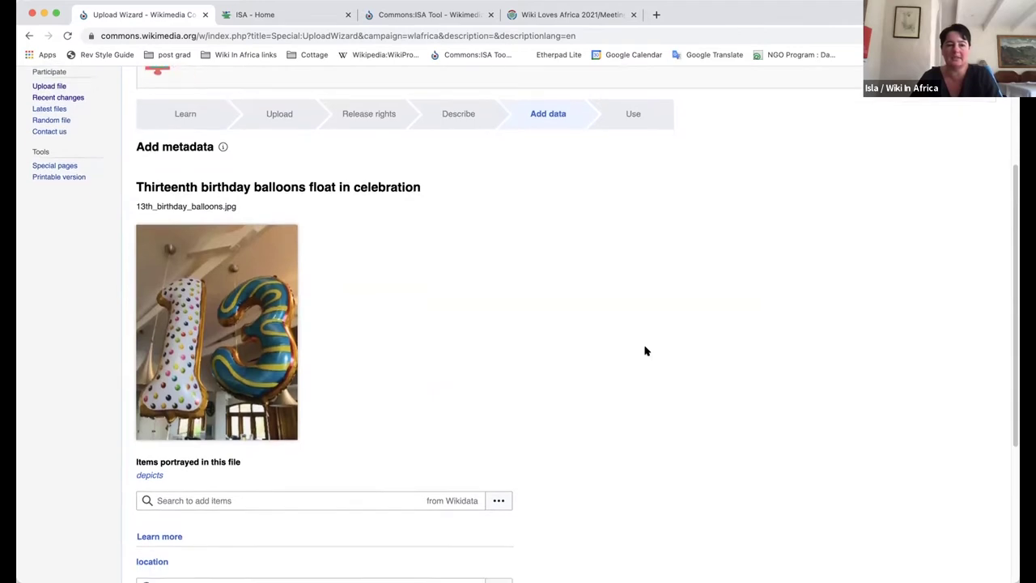
{"action": "scroll", "coordinate": [645, 350], "scroll_direction": "down", "scroll_amount": 1}
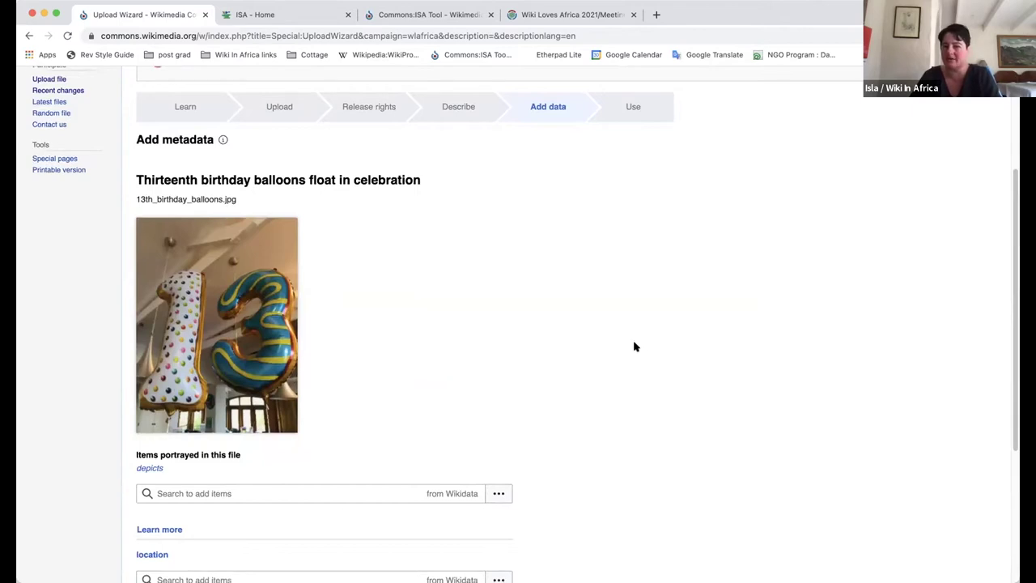
{"action": "scroll", "coordinate": [634, 345], "scroll_direction": "down", "scroll_amount": 1}
{"action": "scroll", "coordinate": [634, 346], "scroll_direction": "down", "scroll_amount": 1}
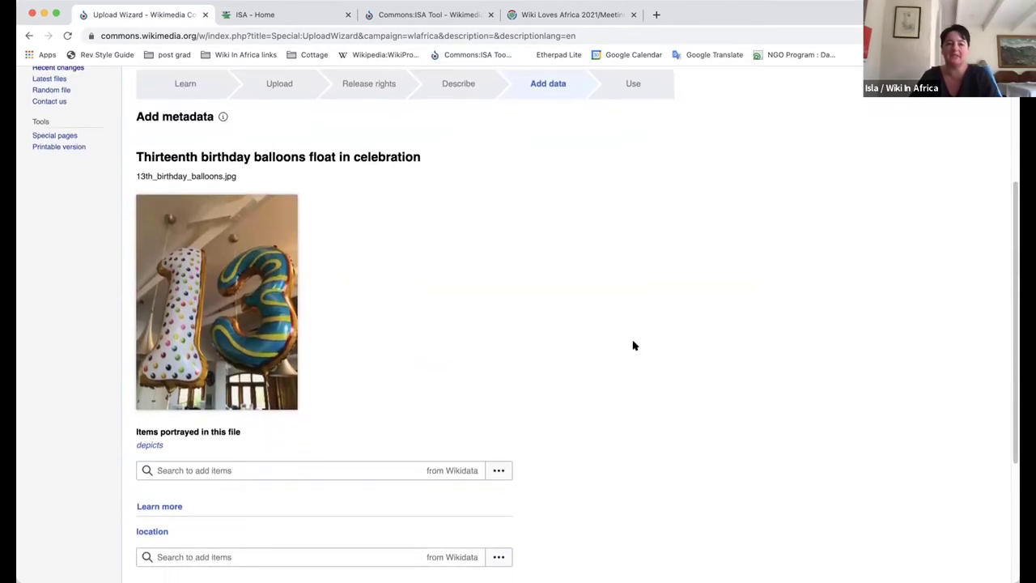
{"action": "scroll", "coordinate": [635, 346], "scroll_direction": "down", "scroll_amount": 1}
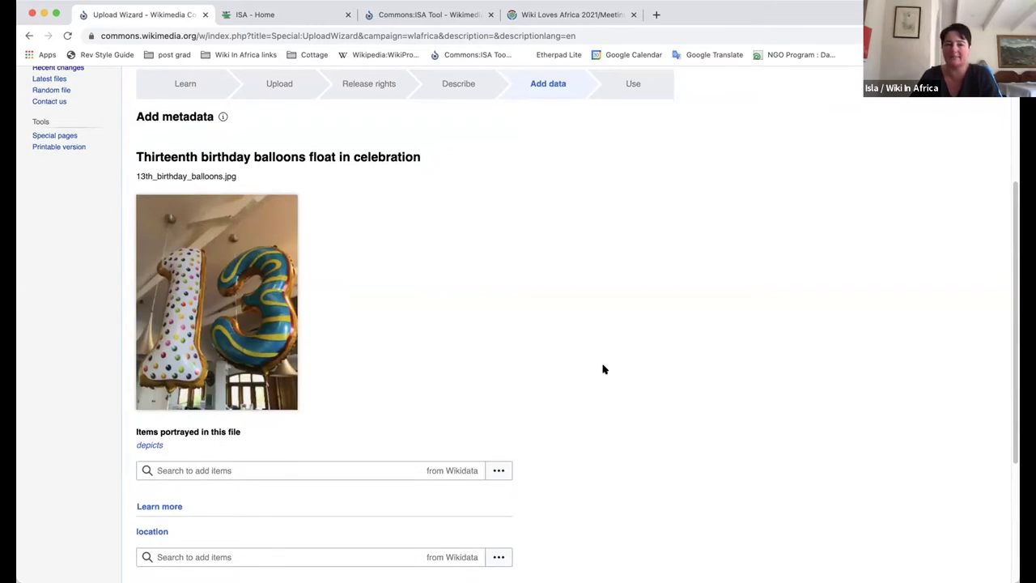
{"action": "scroll", "coordinate": [603, 369], "scroll_direction": "down", "scroll_amount": 1}
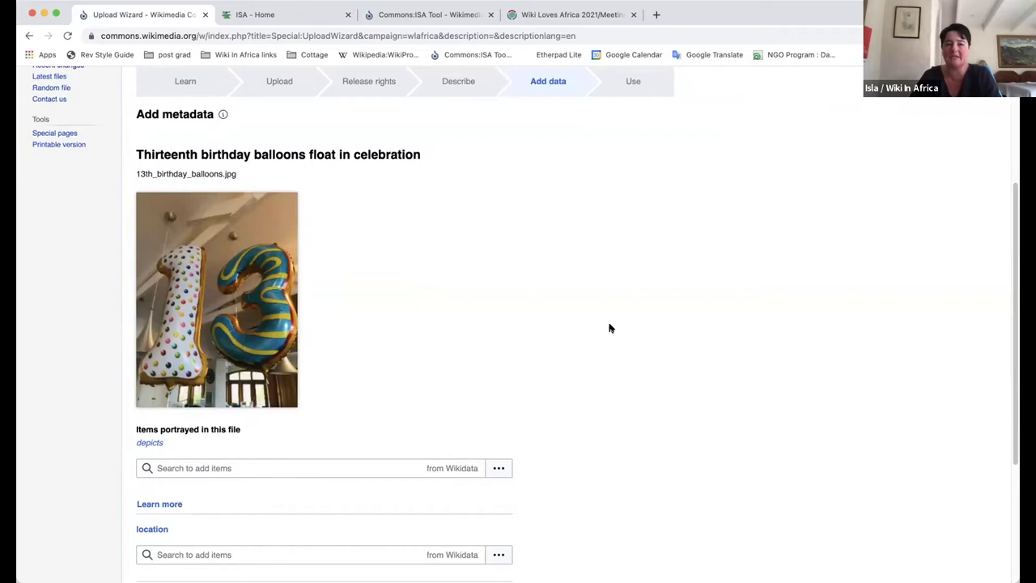
{"action": "scroll", "coordinate": [610, 328], "scroll_direction": "down", "scroll_amount": 1}
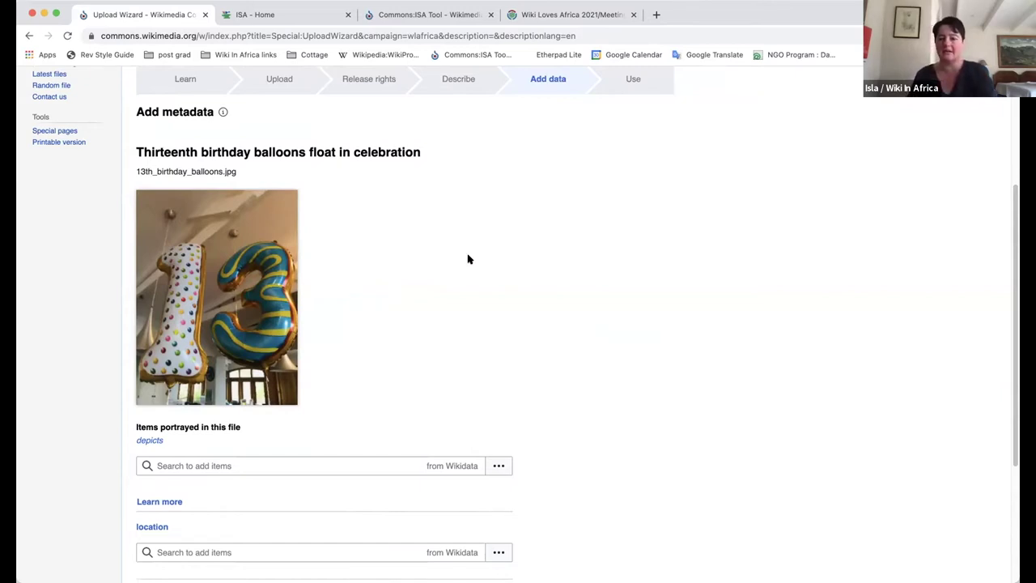
{"action": "scroll", "coordinate": [567, 257], "scroll_direction": "up", "scroll_amount": 1}
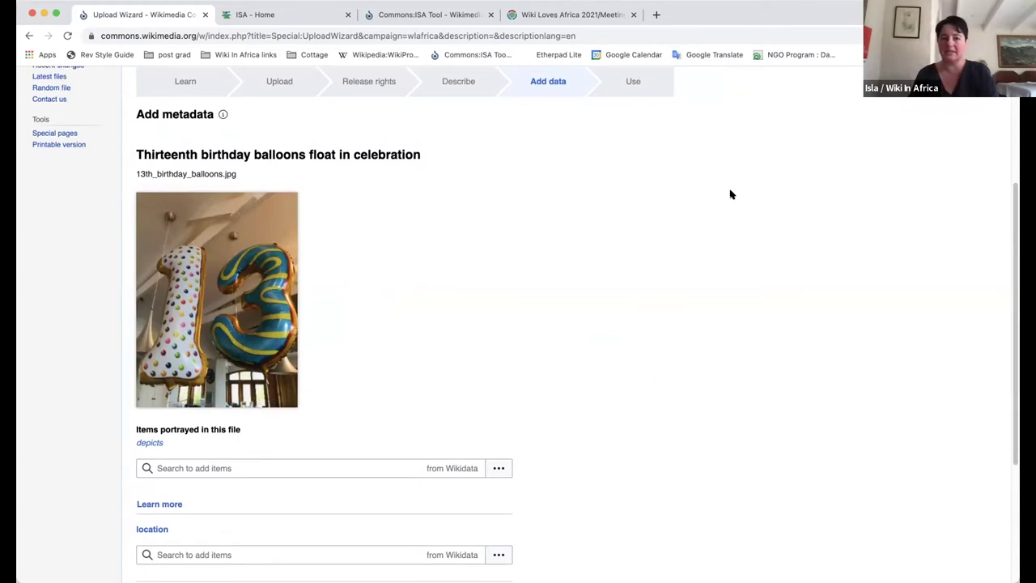
{"action": "scroll", "coordinate": [582, 372], "scroll_direction": "down", "scroll_amount": 1}
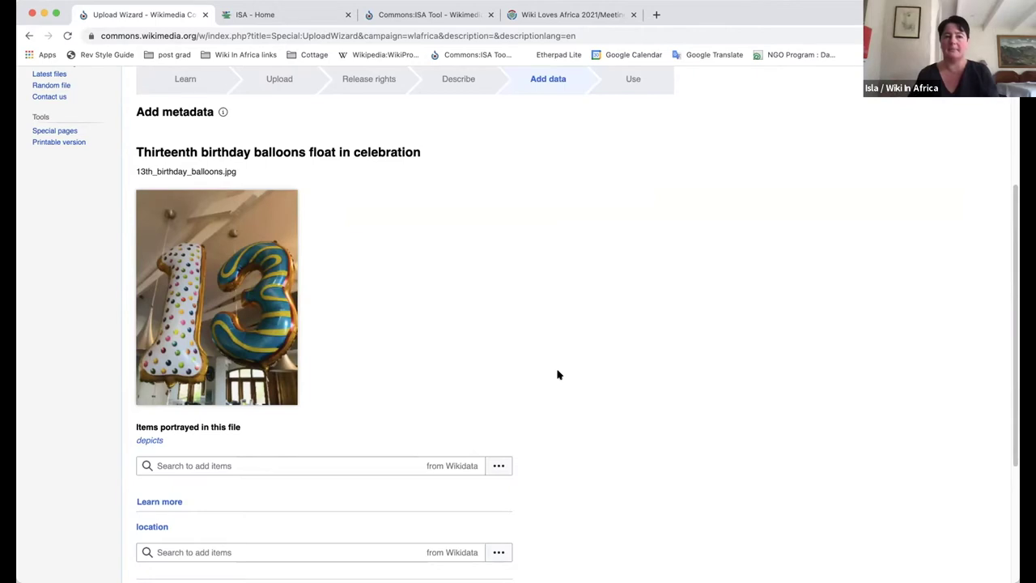
{"action": "scroll", "coordinate": [585, 365], "scroll_direction": "down", "scroll_amount": 1}
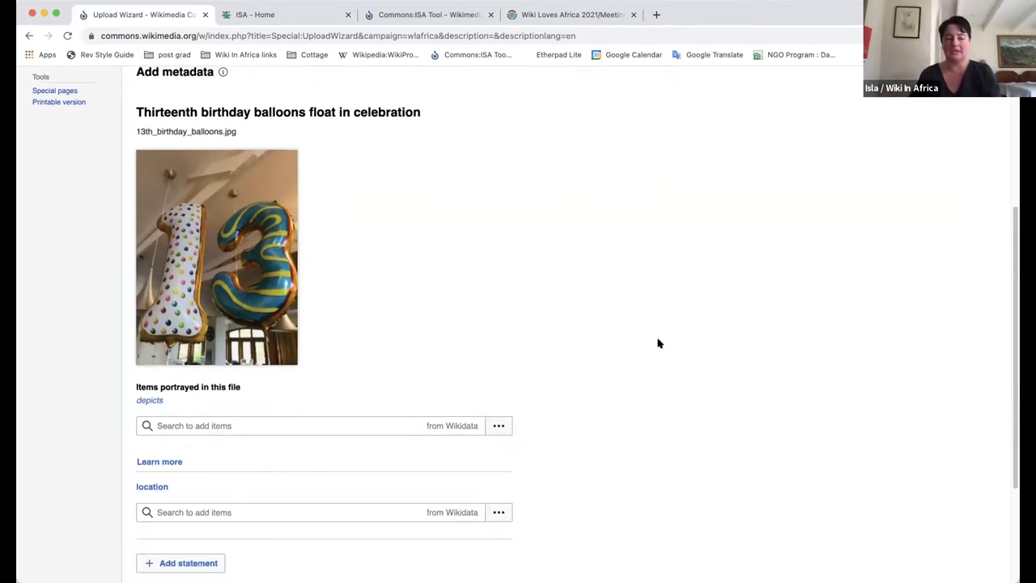
{"action": "scroll", "coordinate": [657, 335], "scroll_direction": "up", "scroll_amount": 2}
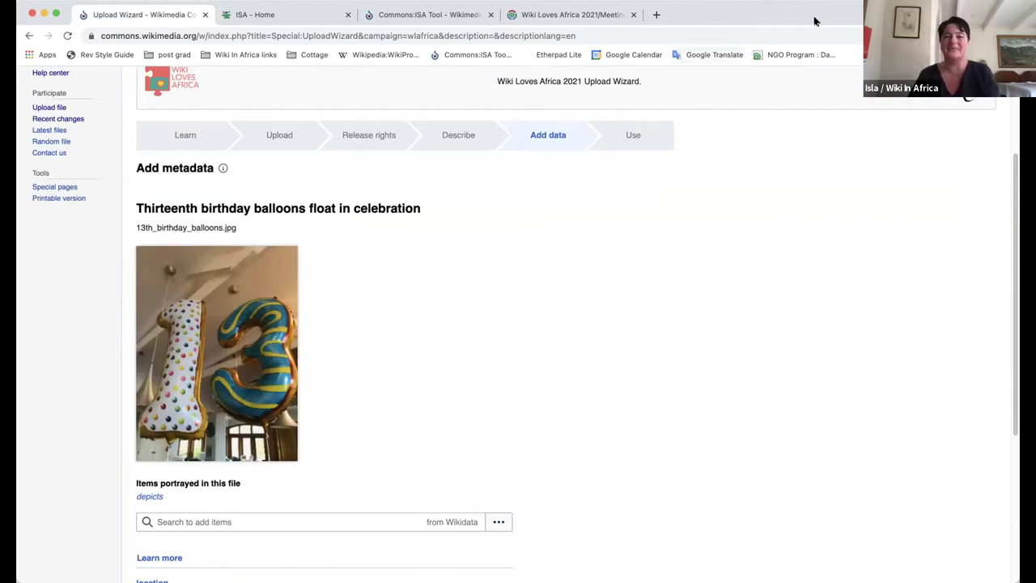
Step: Switch to the Wiki Loves Africa 2021 meetings page and open the hay.toolforge.org/sdsearch link listed under the categories topic
{"action": "left_click", "coordinate": [570, 15]}
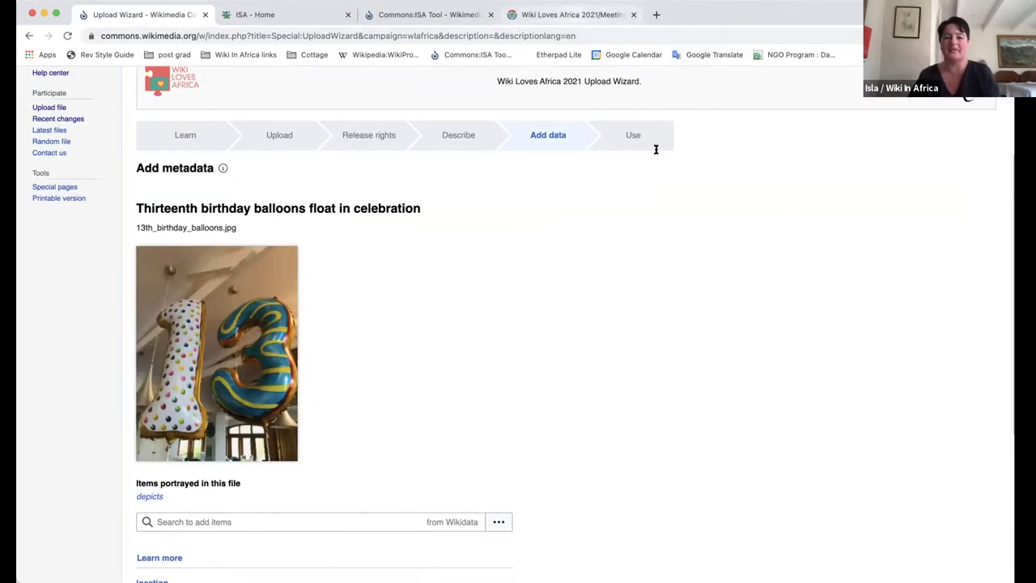
{"action": "scroll", "coordinate": [604, 297], "scroll_direction": "down", "scroll_amount": 4}
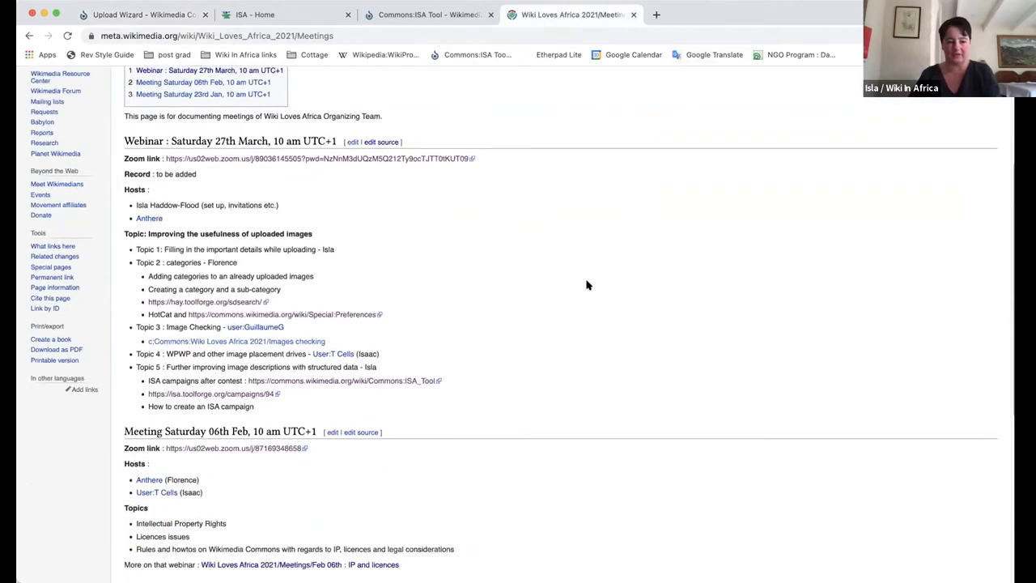
{"action": "left_click", "coordinate": [256, 302]}
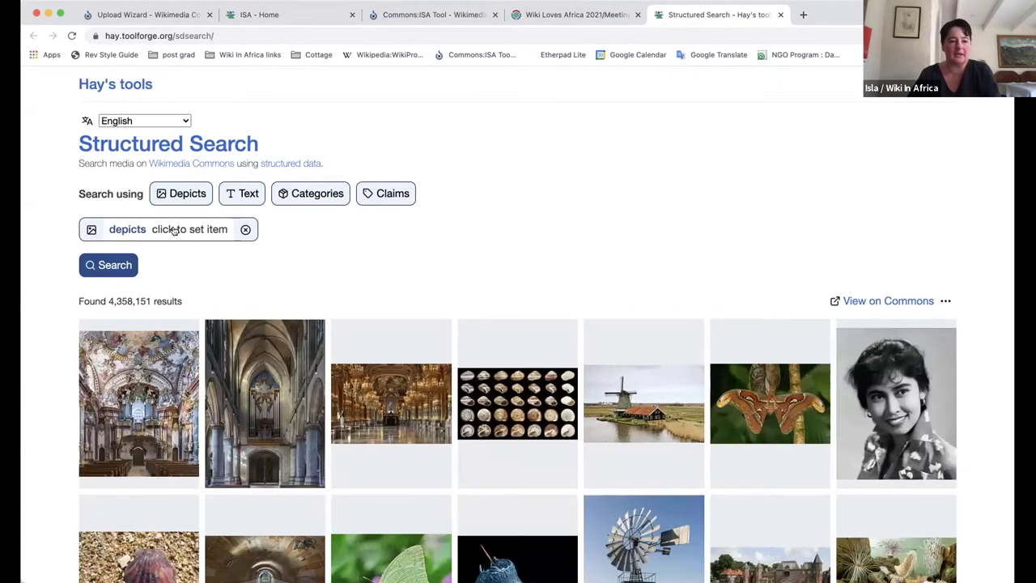
Step: Search for media depicting the item Balloons (Q4851881, 2007 single by Foals) and view the resulting images
{"action": "left_click", "coordinate": [173, 230]}
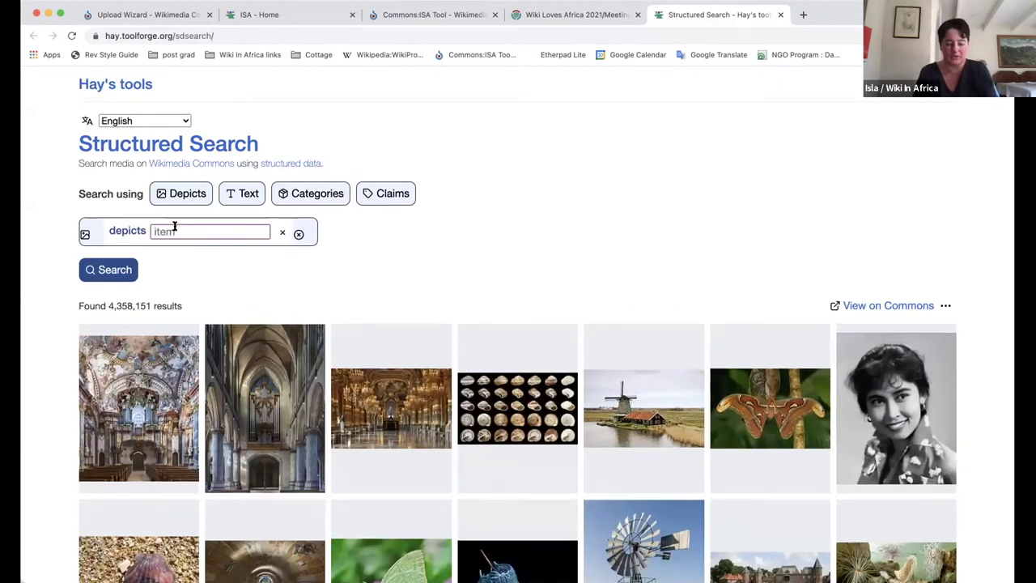
{"action": "type", "text": "ba"}
{"action": "type", "text": "loo"}
{"action": "key", "text": "BackSpace"}
{"action": "key", "text": "BackSpace"}
{"action": "type", "text": "loons"}
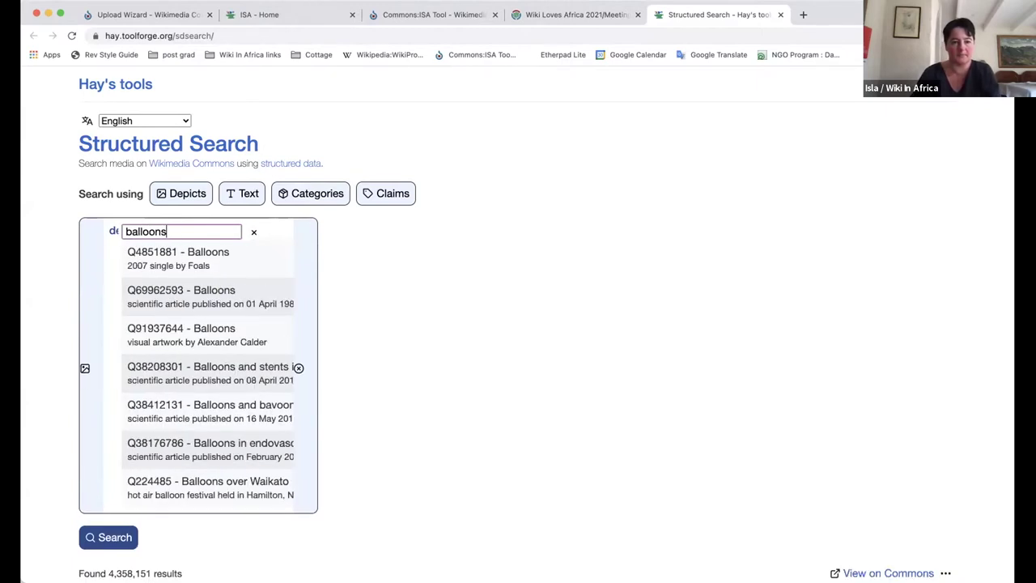
{"action": "left_click", "coordinate": [211, 252]}
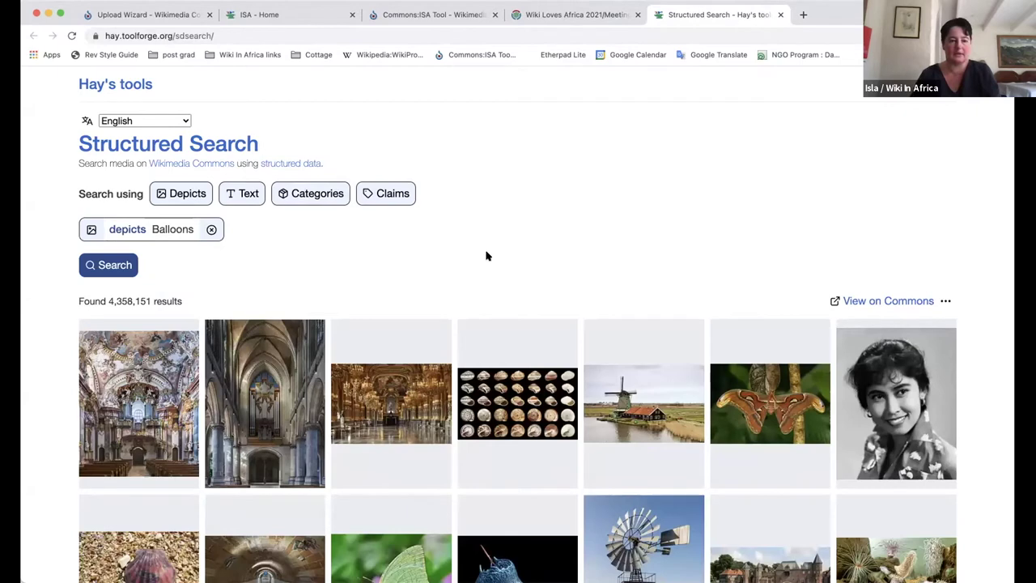
{"action": "left_click", "coordinate": [114, 265]}
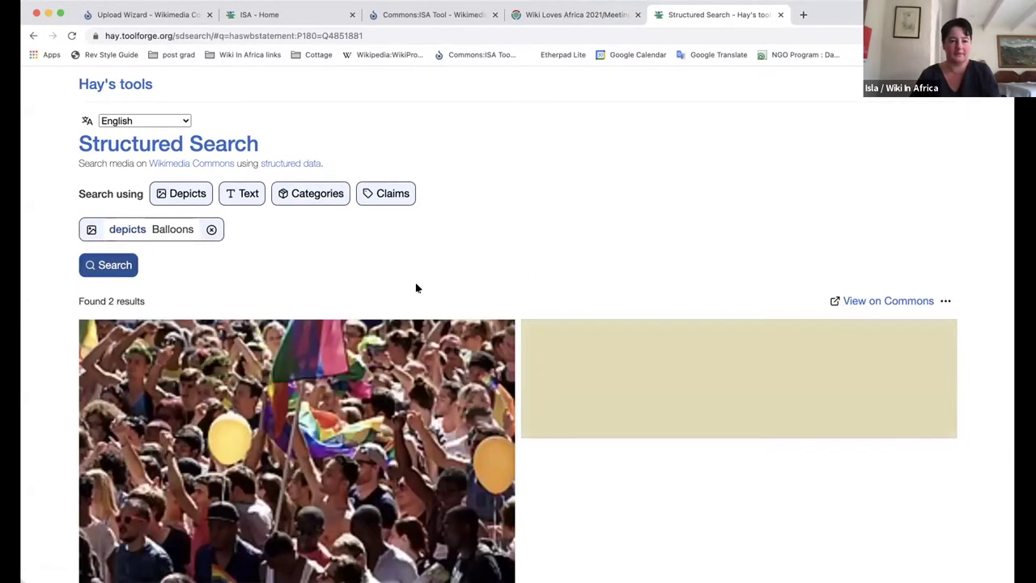
{"action": "scroll", "coordinate": [418, 275], "scroll_direction": "down", "scroll_amount": 2}
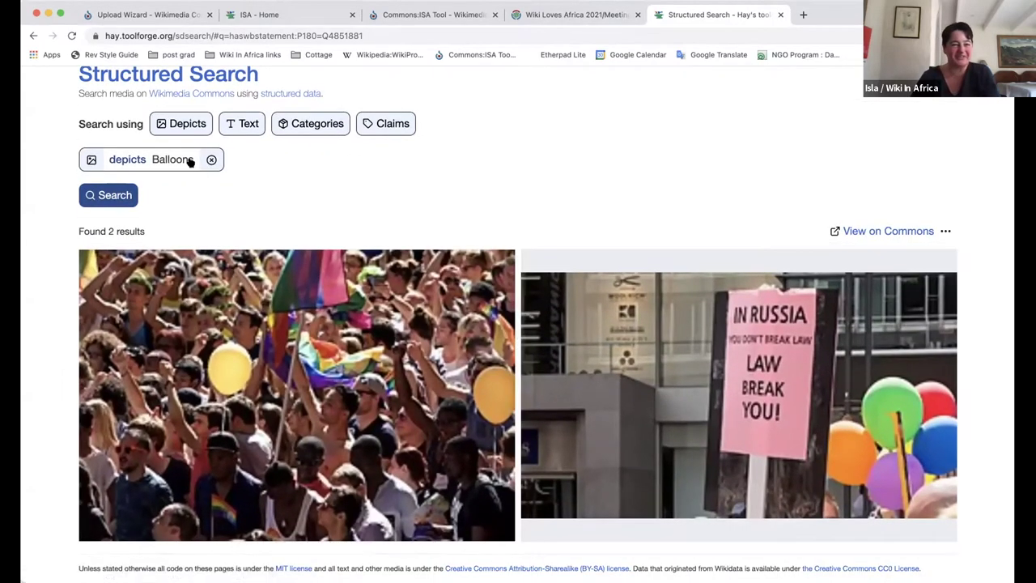
Step: Change the depicts item to balloon (Q183951, type of aerostat), run the search and look through the resulting images
{"action": "left_click", "coordinate": [190, 162]}
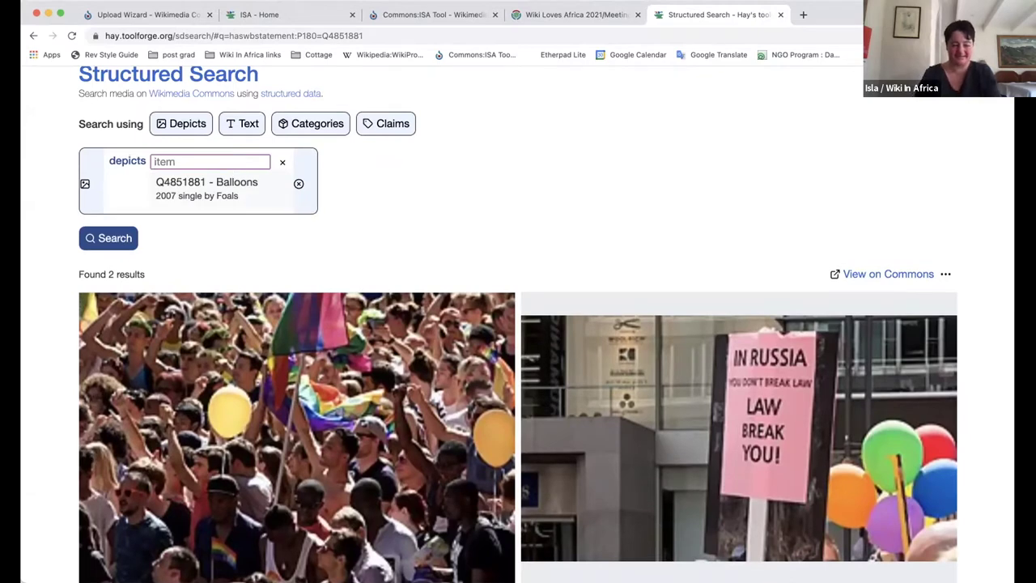
{"action": "type", "text": "balloon"}
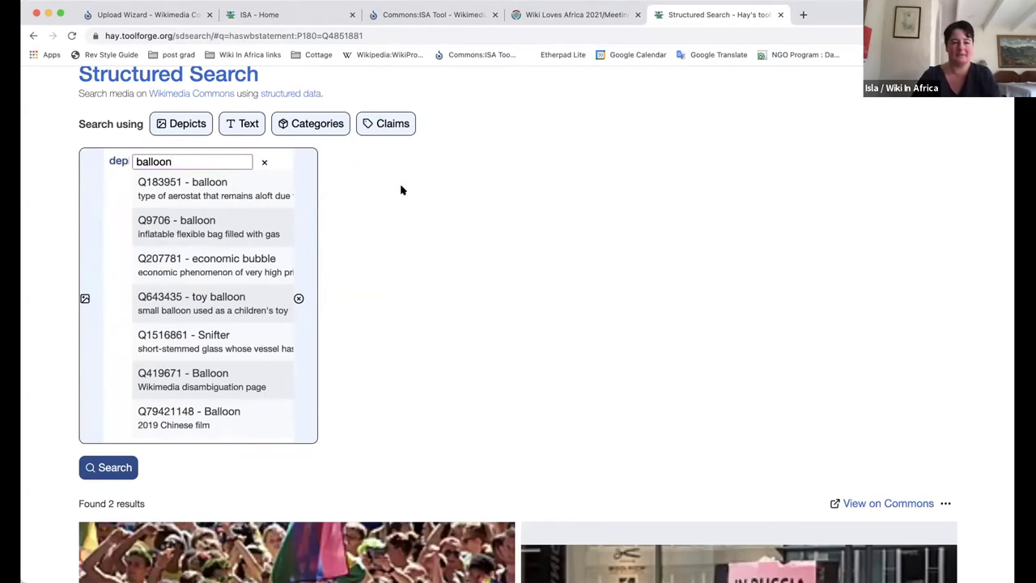
{"action": "left_click", "coordinate": [248, 194]}
{"action": "left_click", "coordinate": [106, 199]}
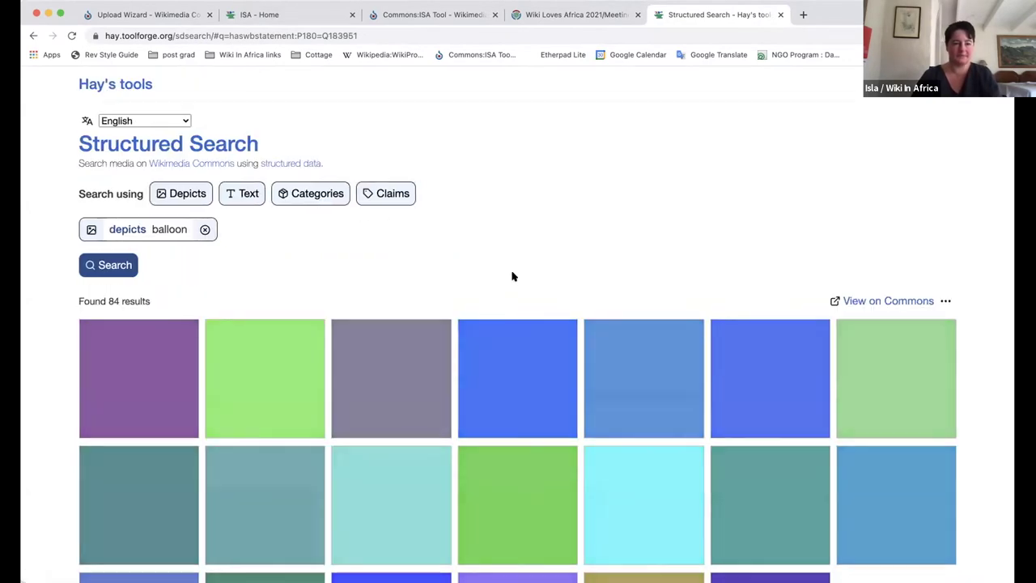
{"action": "scroll", "coordinate": [525, 298], "scroll_direction": "down", "scroll_amount": 1}
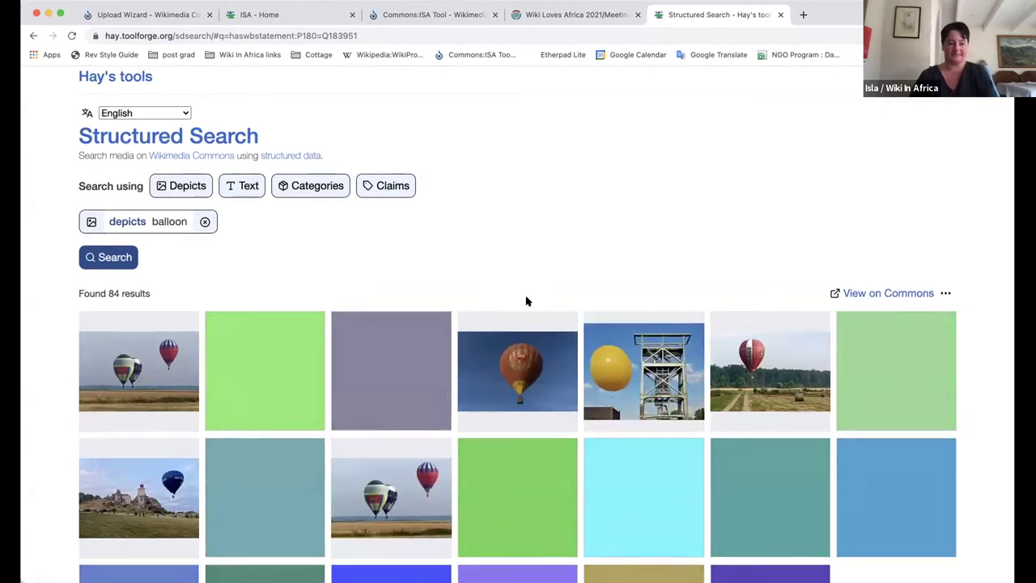
{"action": "scroll", "coordinate": [526, 301], "scroll_direction": "down", "scroll_amount": 5}
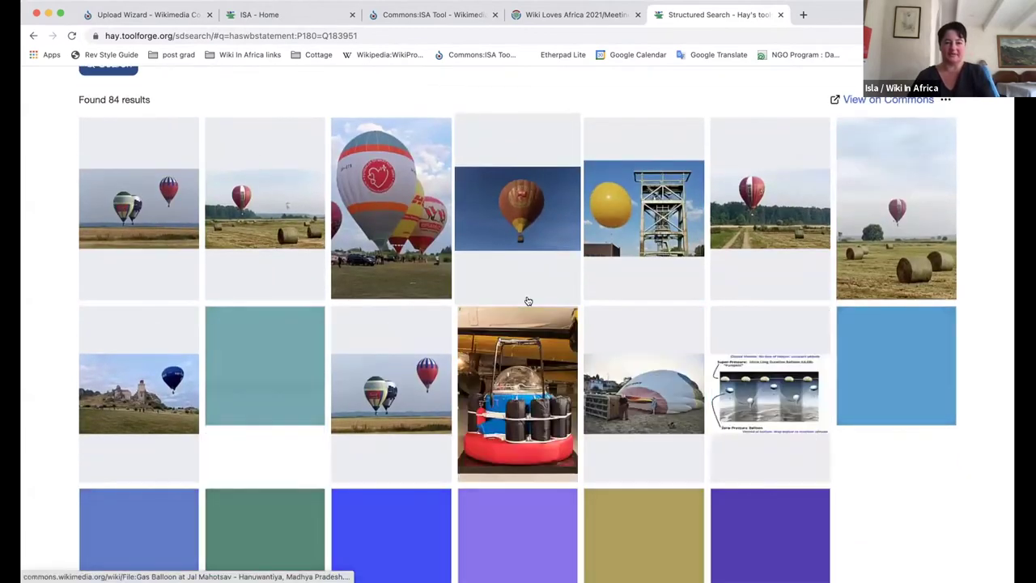
{"action": "scroll", "coordinate": [526, 300], "scroll_direction": "down", "scroll_amount": 3}
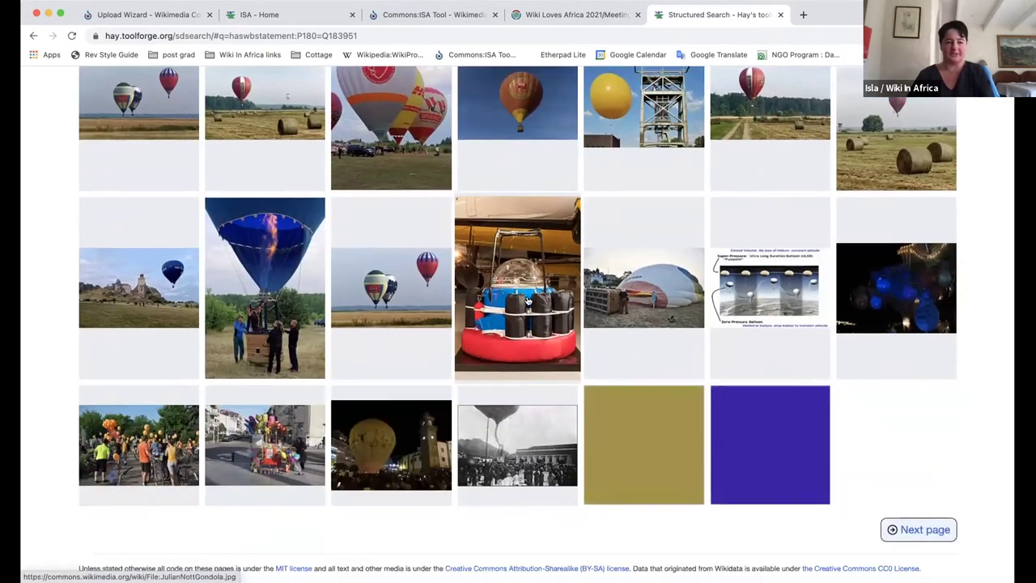
{"action": "scroll", "coordinate": [527, 301], "scroll_direction": "up", "scroll_amount": 3}
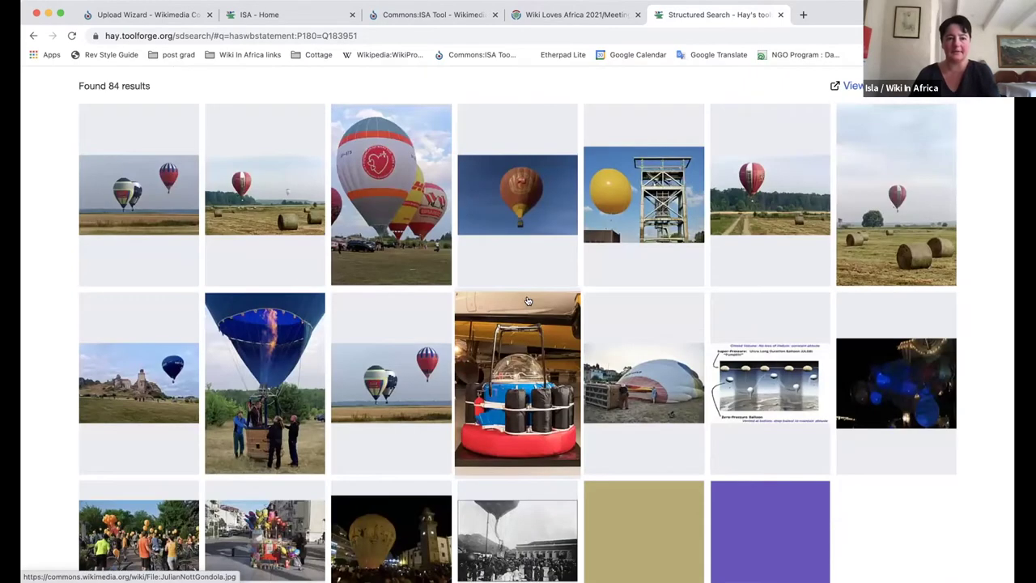
{"action": "scroll", "coordinate": [491, 146], "scroll_direction": "up", "scroll_amount": 6}
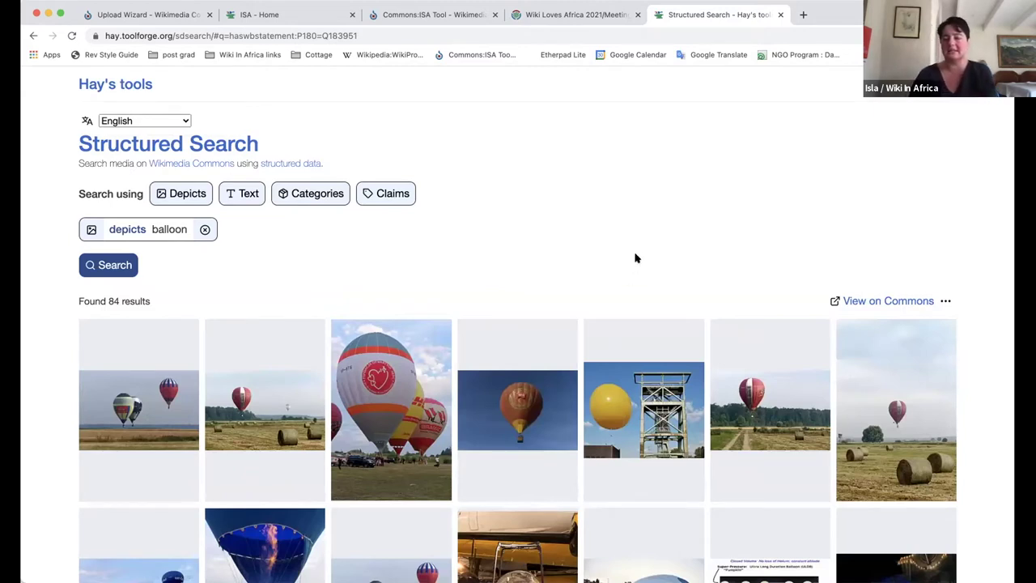
Step: Switch back to the Upload Wizard and look over the Add metadata page, from the progress stages to the depicts, location and license sections
{"action": "left_click", "coordinate": [171, 16]}
{"action": "scroll", "coordinate": [477, 210], "scroll_direction": "down", "scroll_amount": 3}
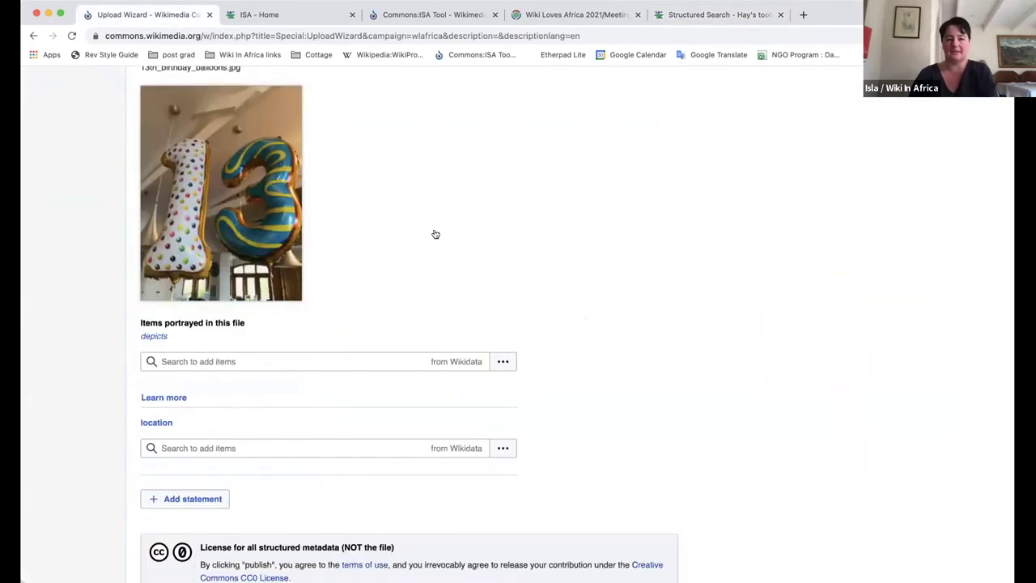
{"action": "left_click", "coordinate": [380, 361]}
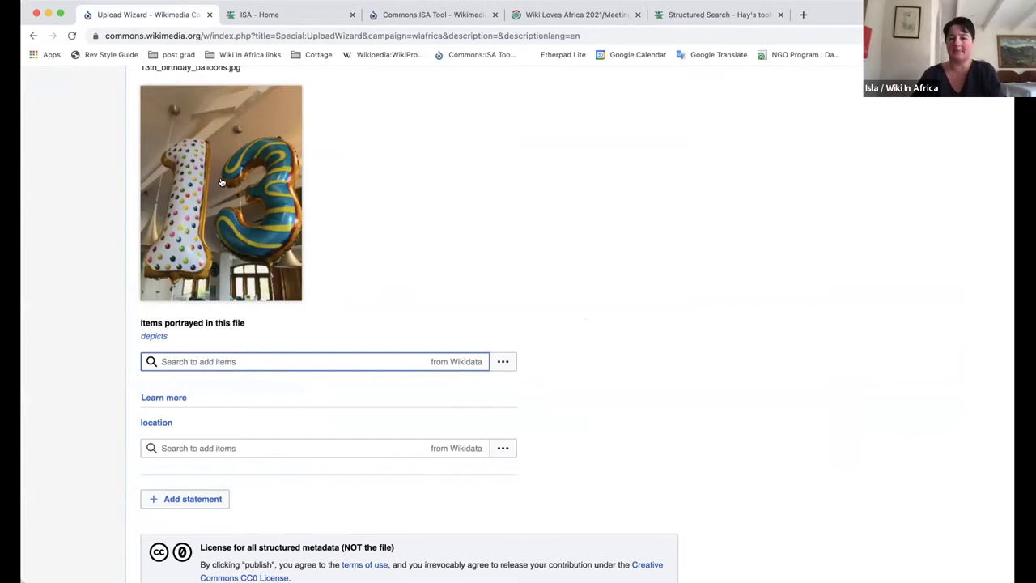
{"action": "scroll", "coordinate": [326, 175], "scroll_direction": "up", "scroll_amount": 1}
{"action": "scroll", "coordinate": [462, 287], "scroll_direction": "down", "scroll_amount": 1}
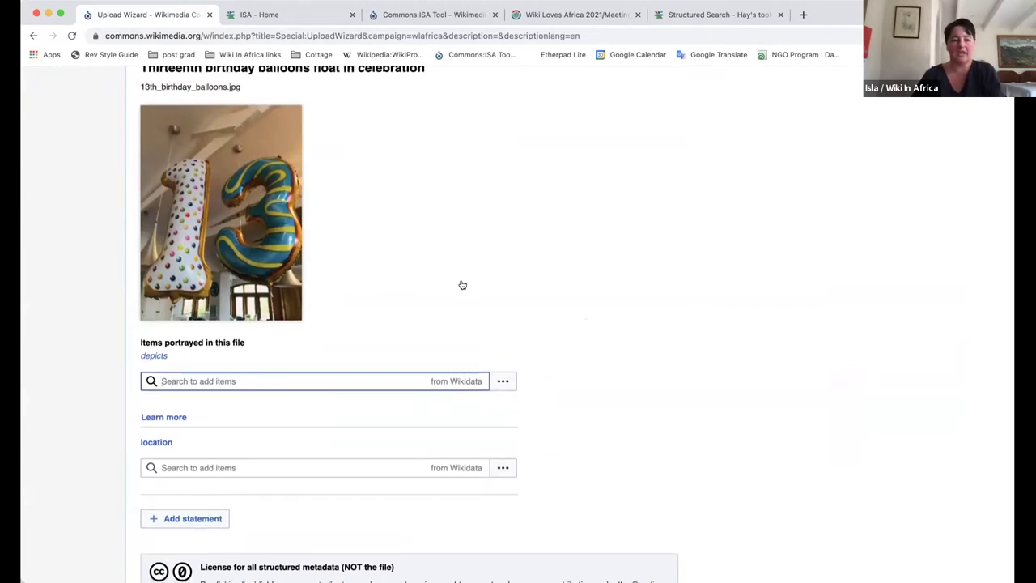
{"action": "scroll", "coordinate": [462, 282], "scroll_direction": "up", "scroll_amount": 1}
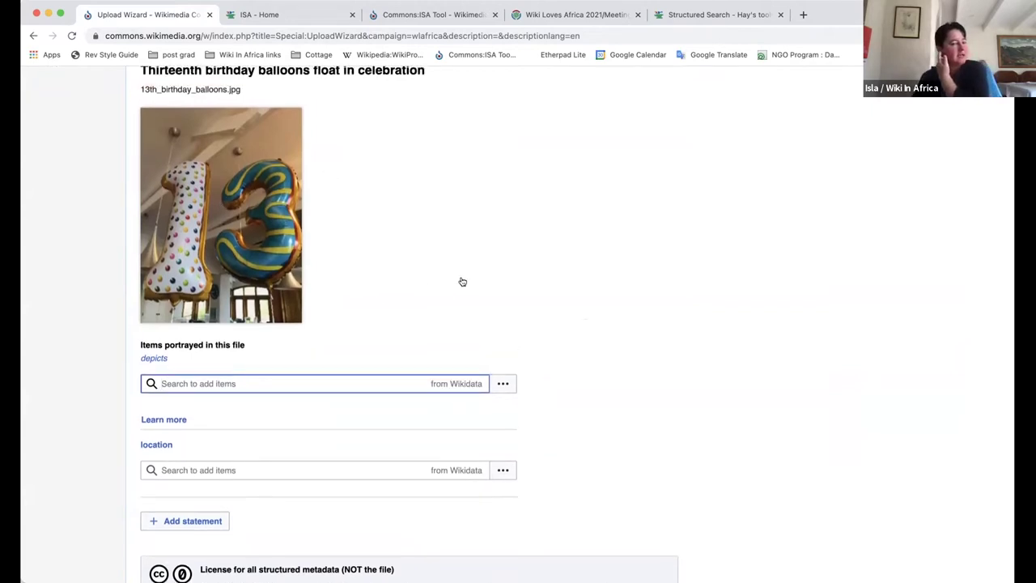
{"action": "scroll", "coordinate": [462, 282], "scroll_direction": "up", "scroll_amount": 5}
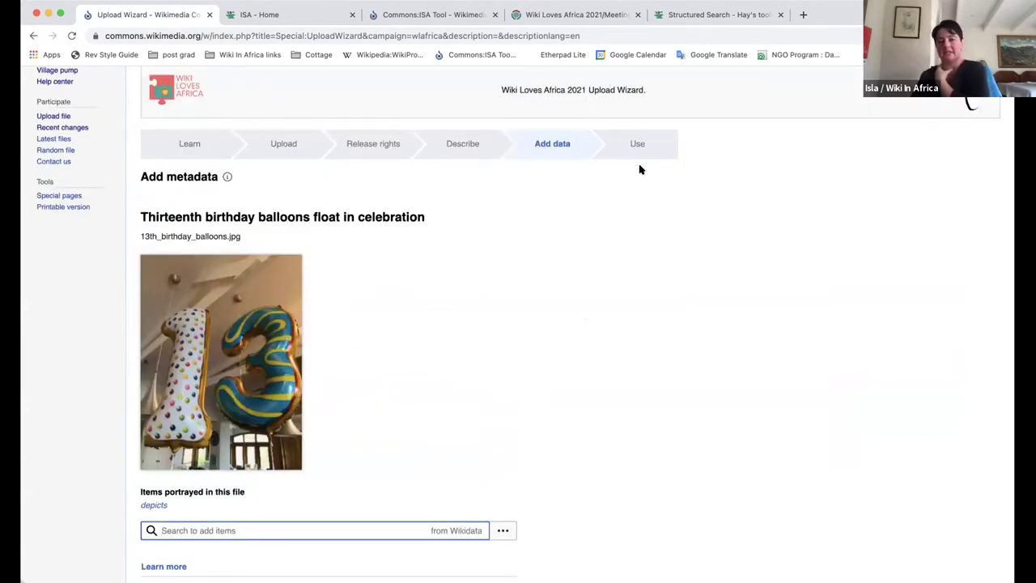
{"action": "scroll", "coordinate": [646, 190], "scroll_direction": "down", "scroll_amount": 1}
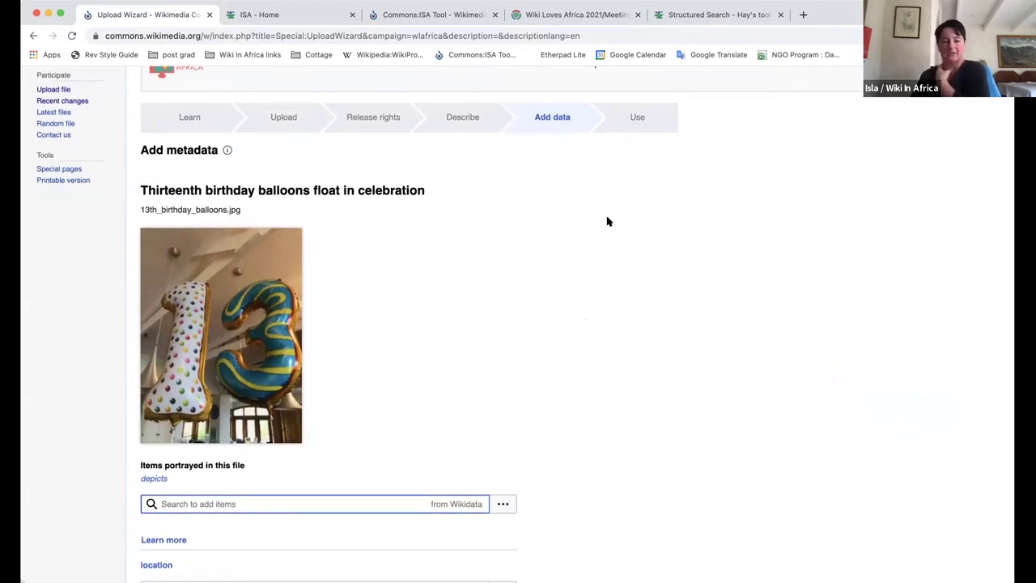
{"action": "scroll", "coordinate": [443, 206], "scroll_direction": "down", "scroll_amount": 1}
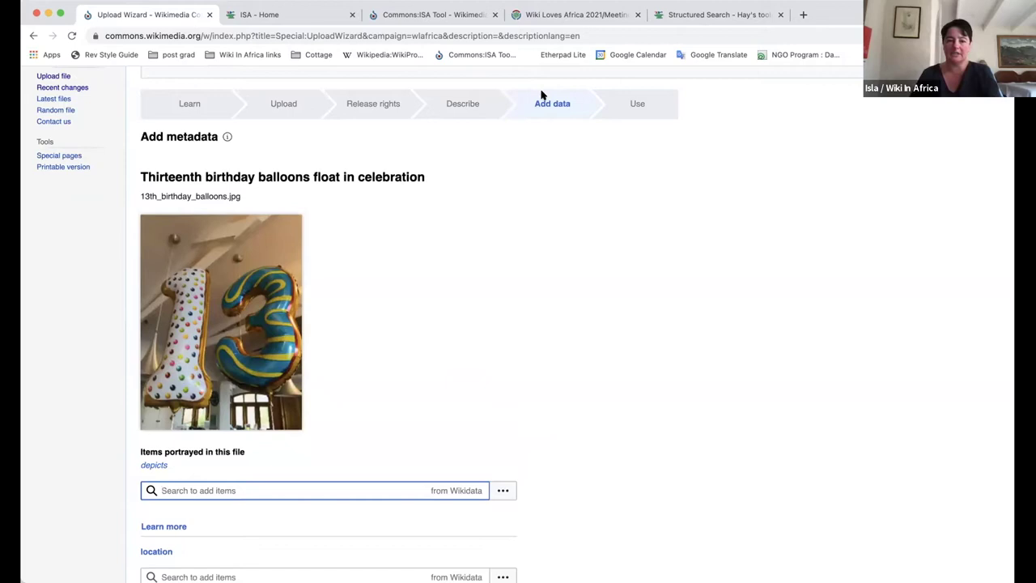
{"action": "scroll", "coordinate": [531, 340], "scroll_direction": "down", "scroll_amount": 2}
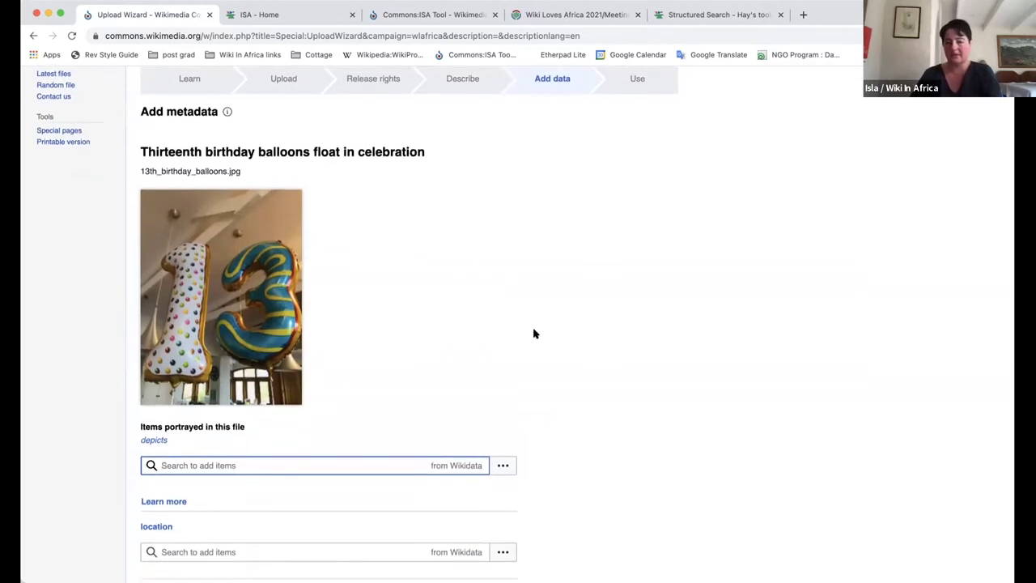
{"action": "scroll", "coordinate": [533, 327], "scroll_direction": "down", "scroll_amount": 4}
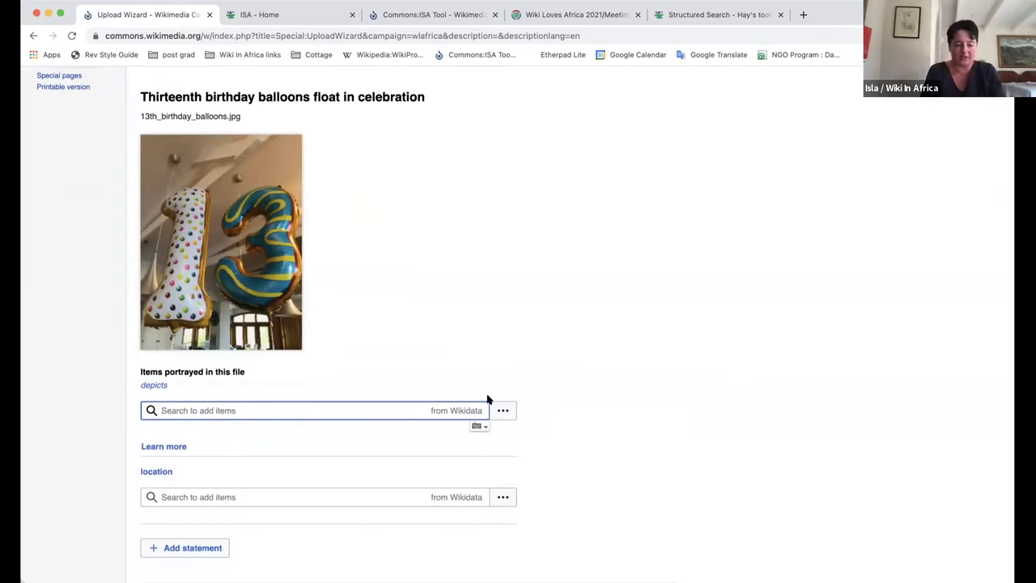
{"action": "scroll", "coordinate": [402, 348], "scroll_direction": "down", "scroll_amount": 5}
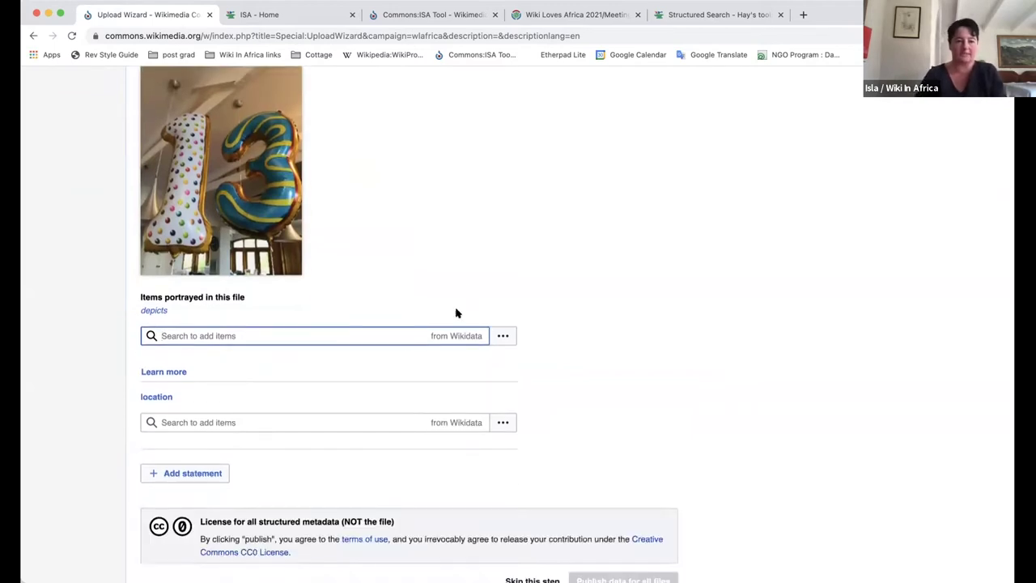
{"action": "scroll", "coordinate": [624, 259], "scroll_direction": "down", "scroll_amount": 2}
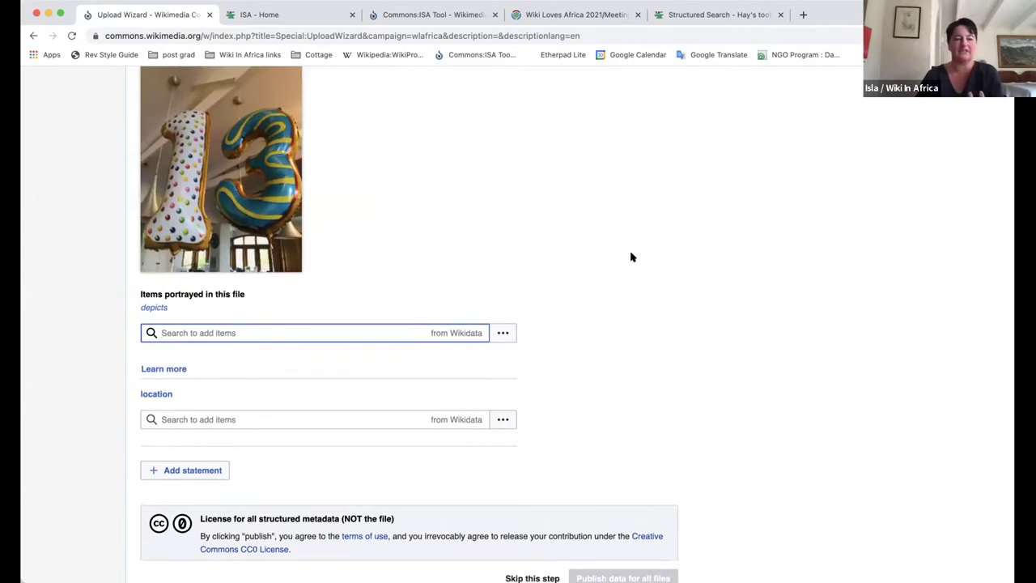
{"action": "scroll", "coordinate": [606, 244], "scroll_direction": "up", "scroll_amount": 1}
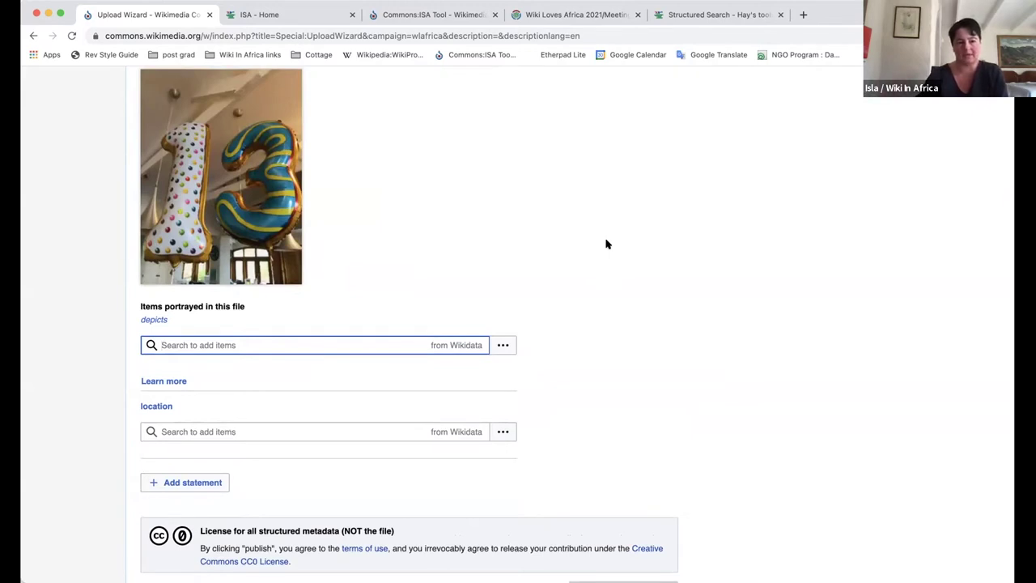
Step: Add the Wikidata item balloon, described as an inflatable flexible bag filled with gas, to the photo's depicts statements
{"action": "left_click", "coordinate": [224, 339]}
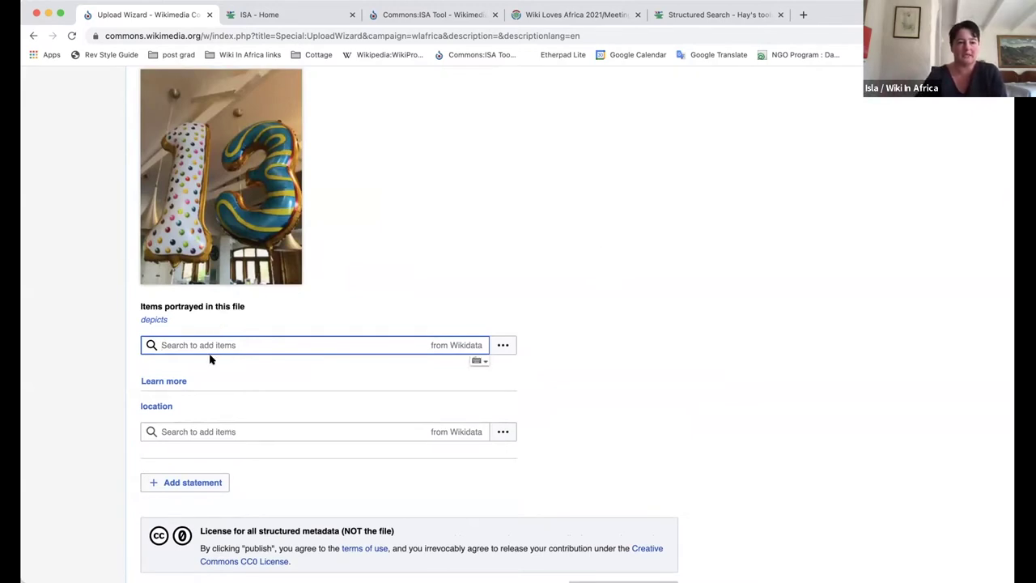
{"action": "type", "text": "b"}
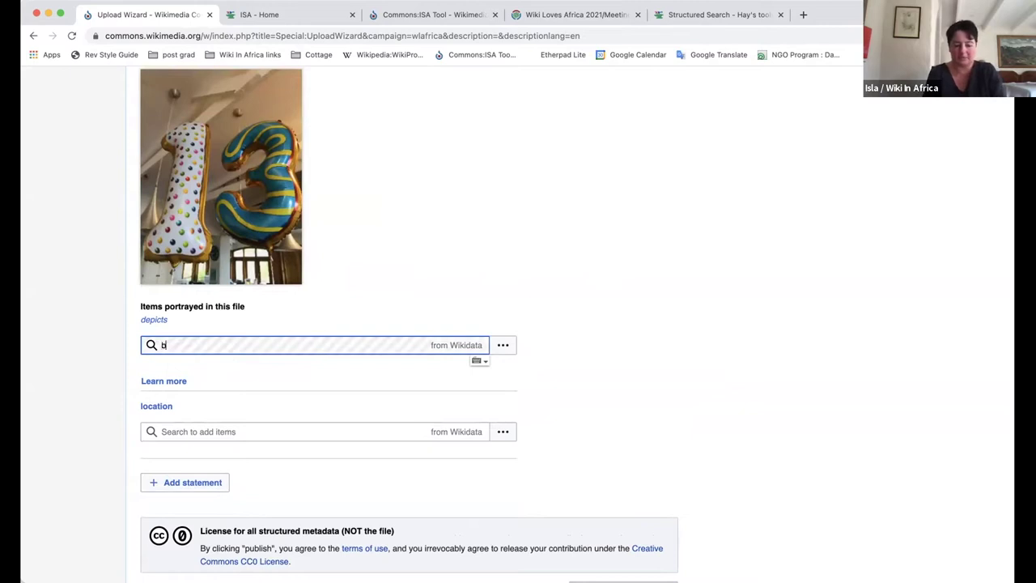
{"action": "type", "text": "alloon"}
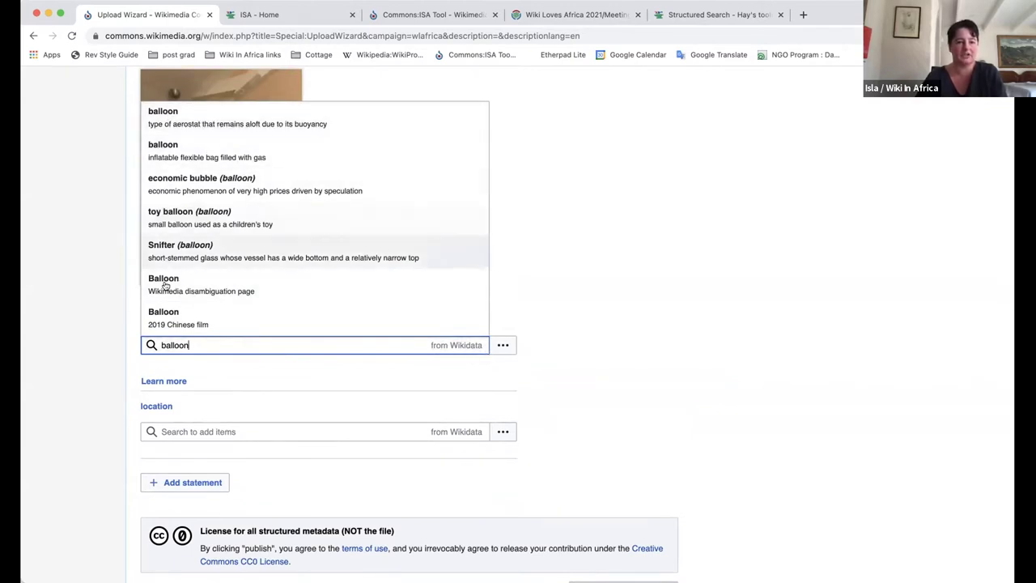
{"action": "left_click", "coordinate": [159, 153]}
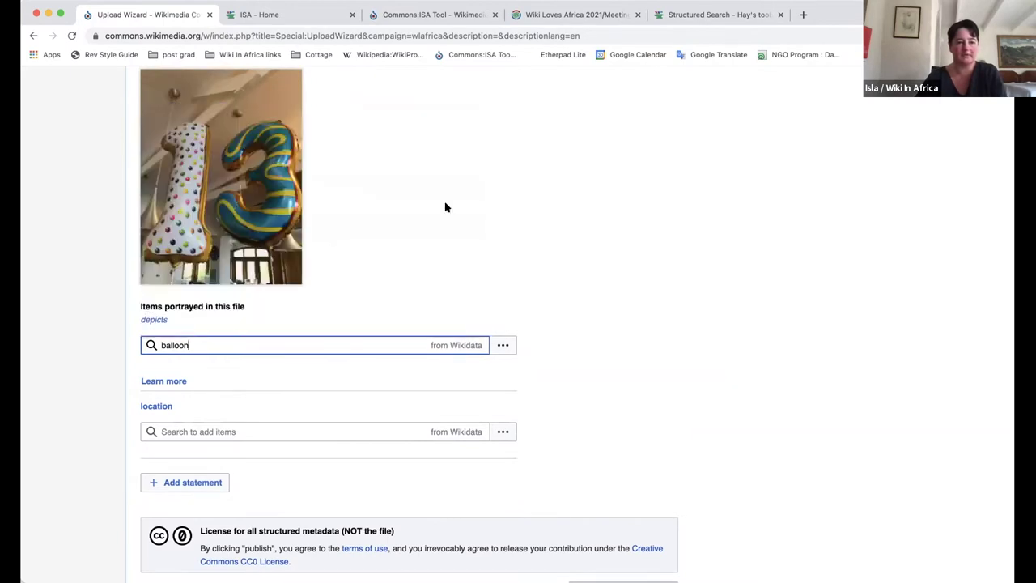
{"action": "scroll", "coordinate": [339, 336], "scroll_direction": "down", "scroll_amount": 1}
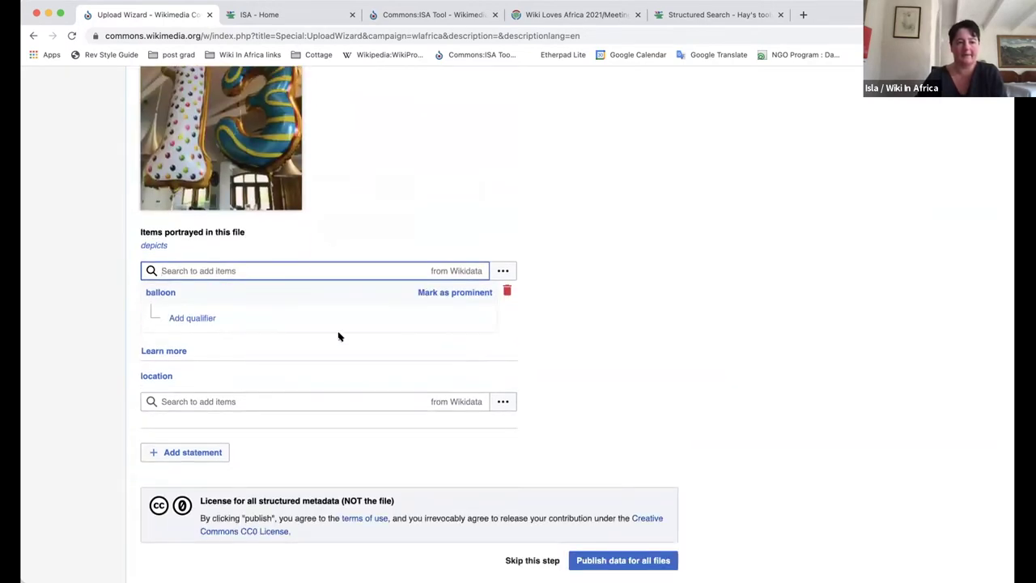
Step: Add helium, the chemical element with symbol He, as another item depicted in the photo
{"action": "scroll", "coordinate": [211, 189], "scroll_direction": "up", "scroll_amount": 1}
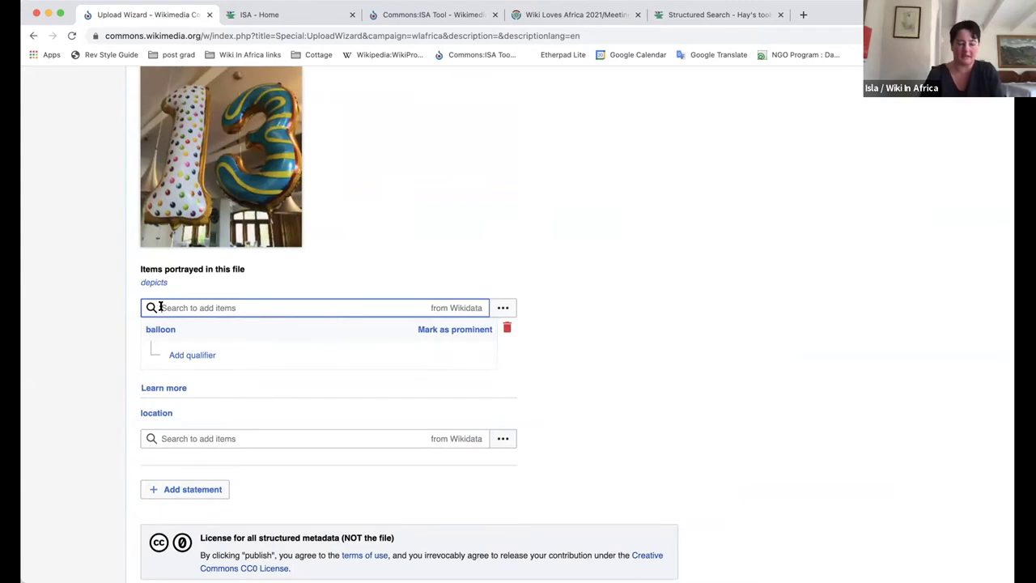
{"action": "type", "text": "helium"}
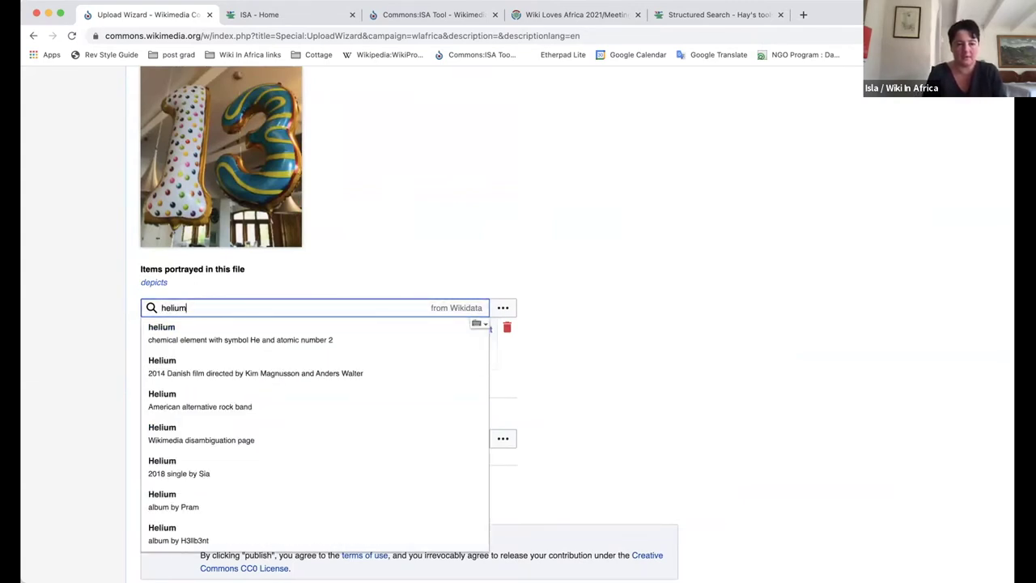
{"action": "left_click", "coordinate": [212, 341]}
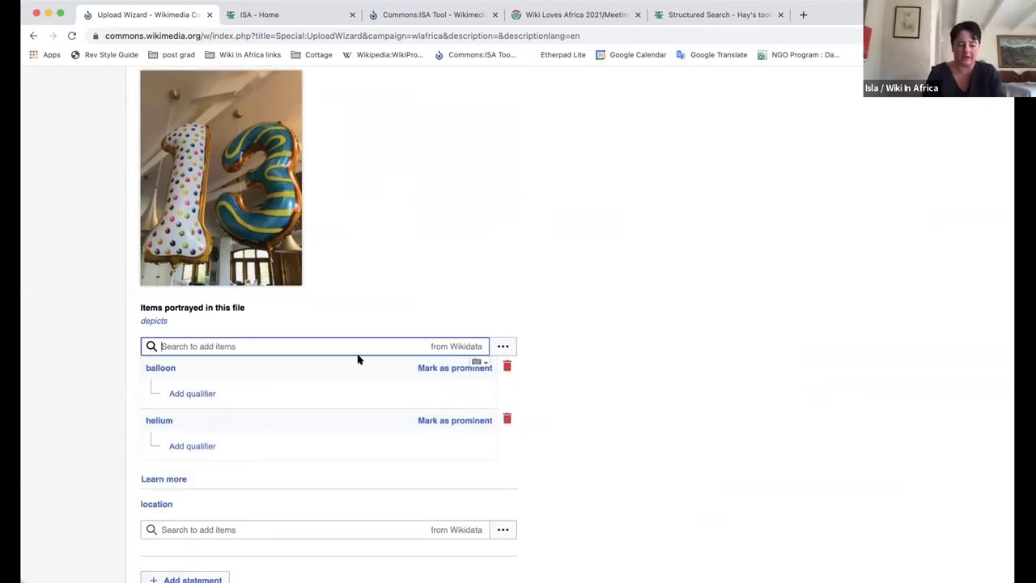
Step: Search Wikidata for roof support and roof struts, and add roof, the top covering of a building, to the photo's depicts statements
{"action": "type", "text": "roof support"}
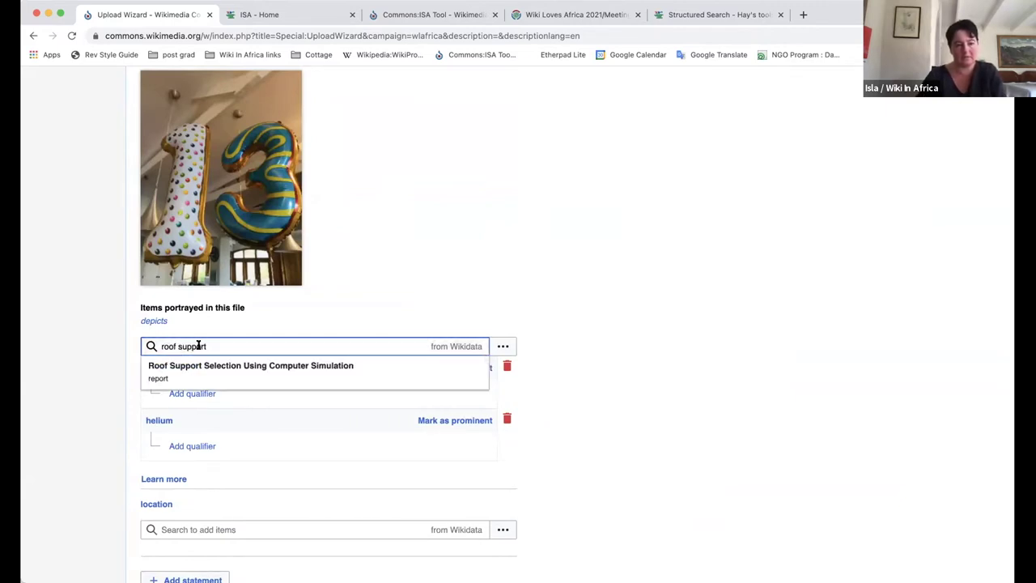
{"action": "key", "text": "BackSpace"}
{"action": "key", "text": "BackSpace"}
{"action": "key", "text": "BackSpace"}
{"action": "key", "text": "BackSpace"}
{"action": "key", "text": "BackSpace"}
{"action": "key", "text": "BackSpace"}
{"action": "type", "text": "truts"}
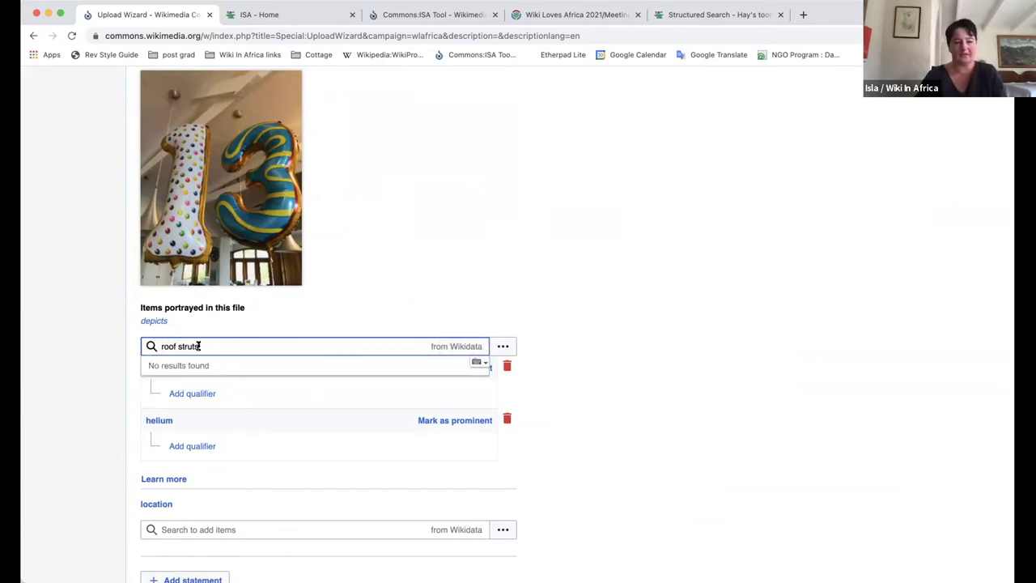
{"action": "key", "text": "BackSpace"}
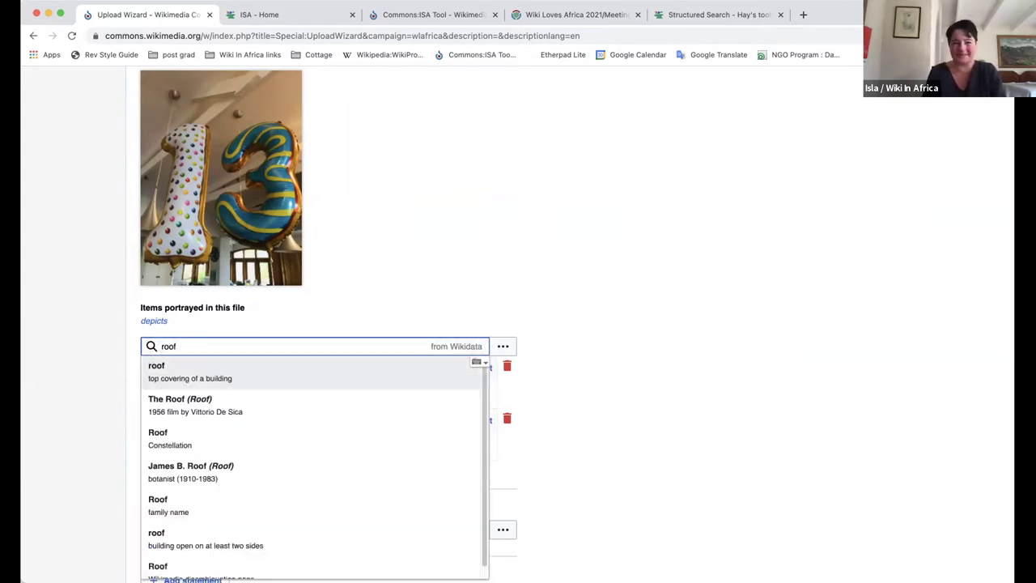
{"action": "left_click", "coordinate": [182, 367]}
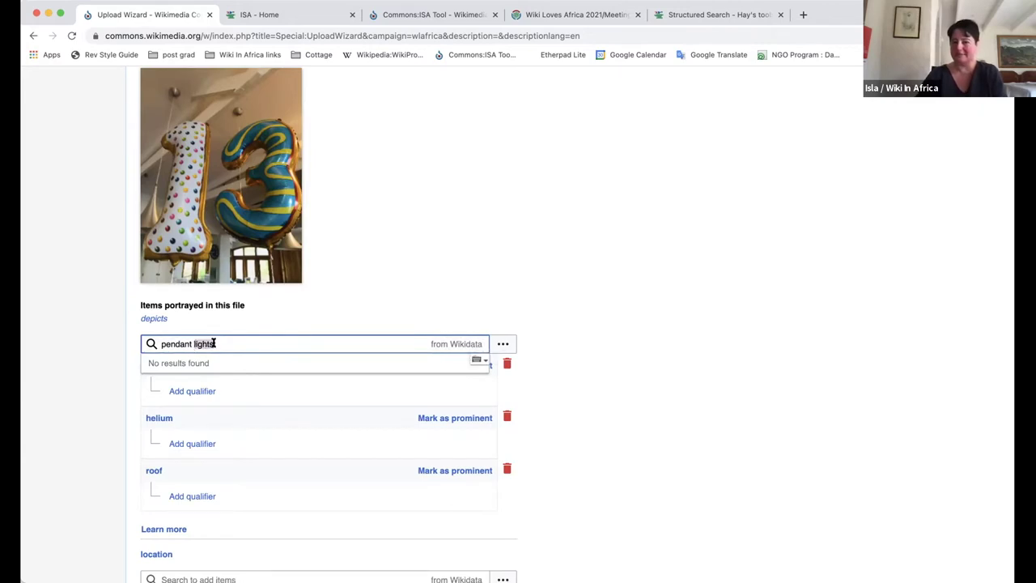
Step: Search Wikidata for light fixtures and windows, and add the item window to the photo's depicts statements
{"action": "type", "text": "l"}
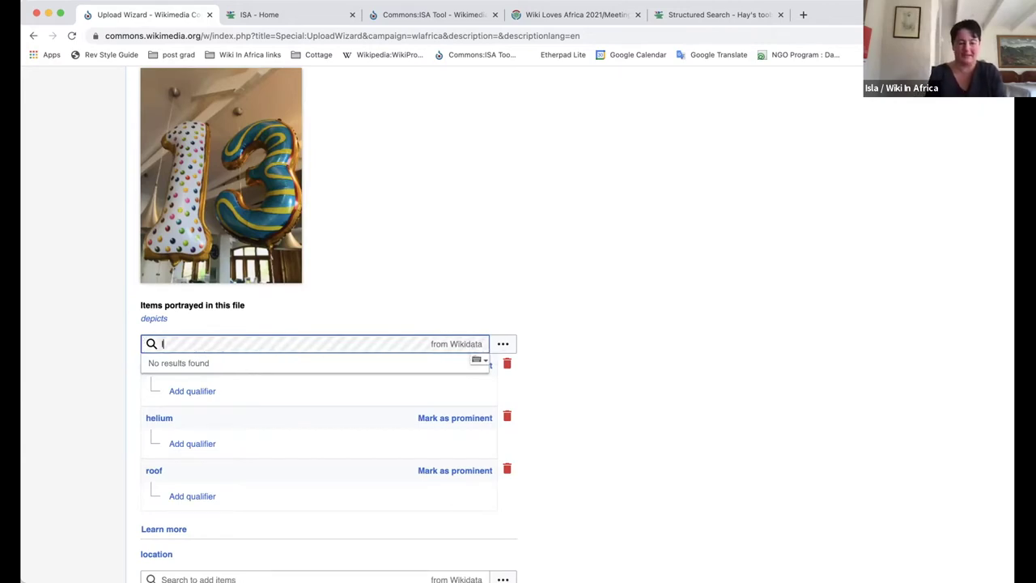
{"action": "type", "text": "ight fixtures"}
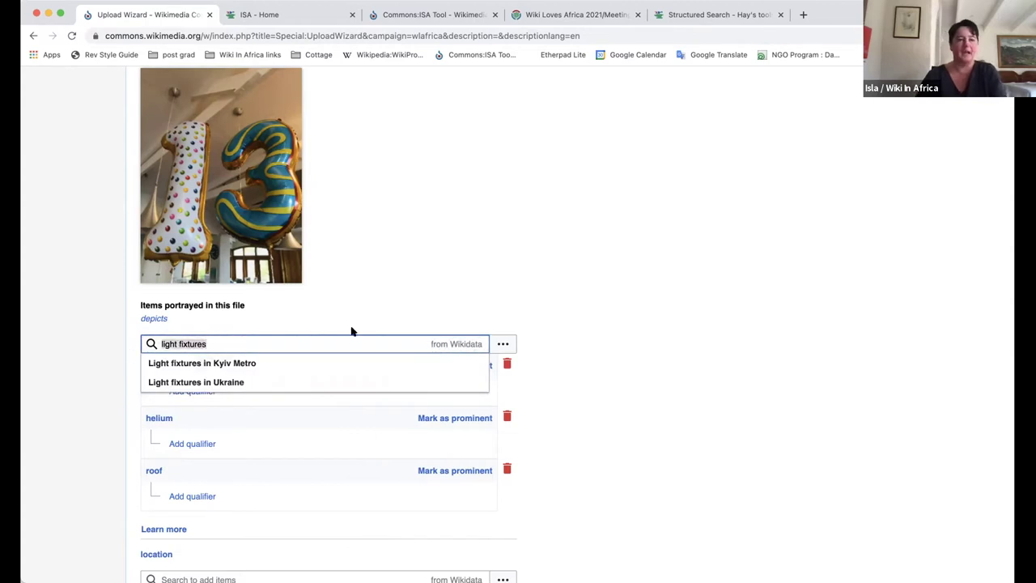
{"action": "type", "text": "windows"}
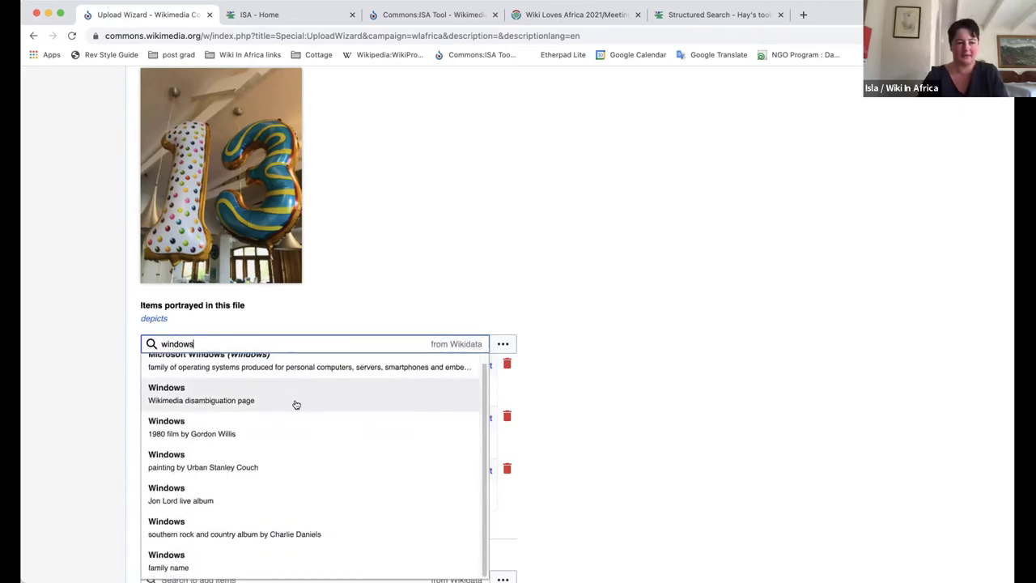
{"action": "scroll", "coordinate": [238, 414], "scroll_direction": "up", "scroll_amount": 2}
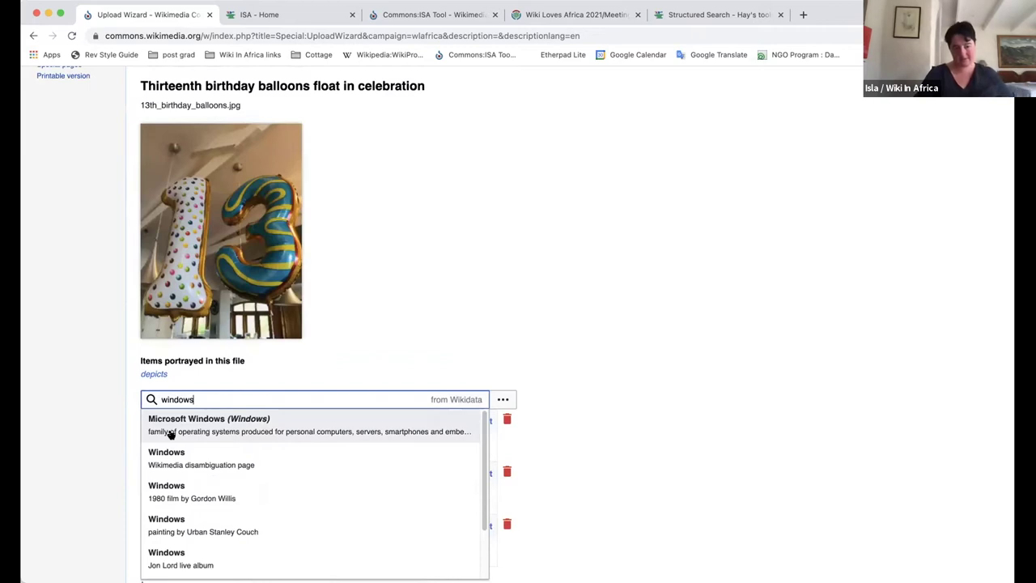
{"action": "scroll", "coordinate": [275, 493], "scroll_direction": "down", "scroll_amount": 1}
{"action": "scroll", "coordinate": [296, 508], "scroll_direction": "down", "scroll_amount": 5}
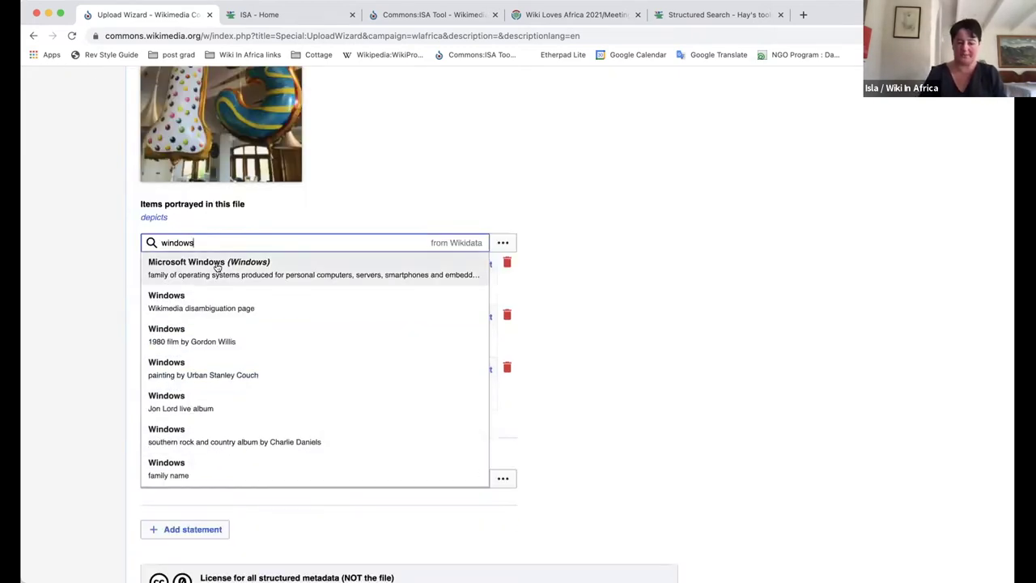
{"action": "key", "text": "BackSpace"}
{"action": "left_click", "coordinate": [181, 278]}
{"action": "scroll", "coordinate": [582, 460], "scroll_direction": "down", "scroll_amount": 2}
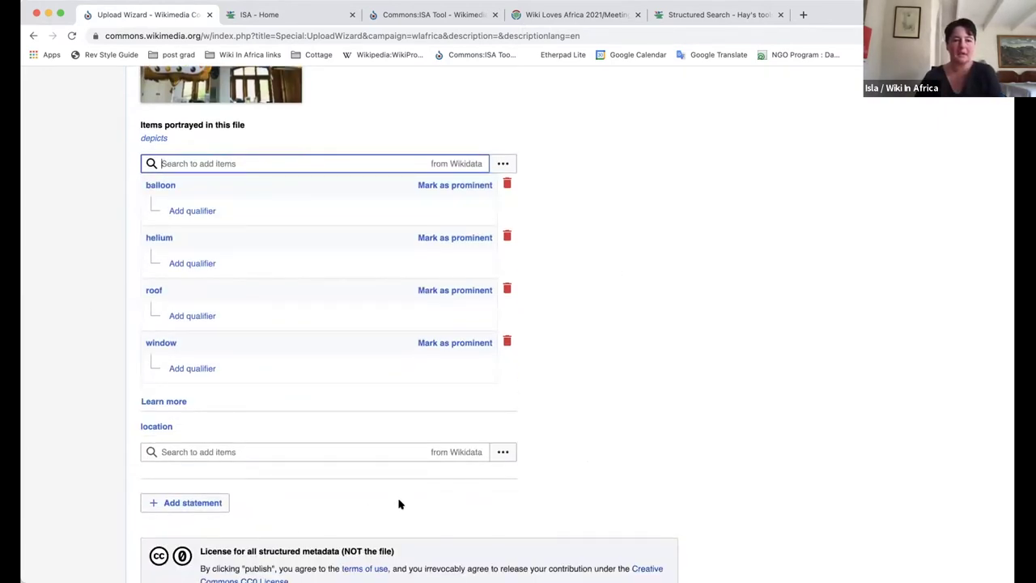
Step: Mark balloon as prominent among the depicted items, and open a blank qualifier under it and discard it
{"action": "scroll", "coordinate": [634, 298], "scroll_direction": "down", "scroll_amount": 3}
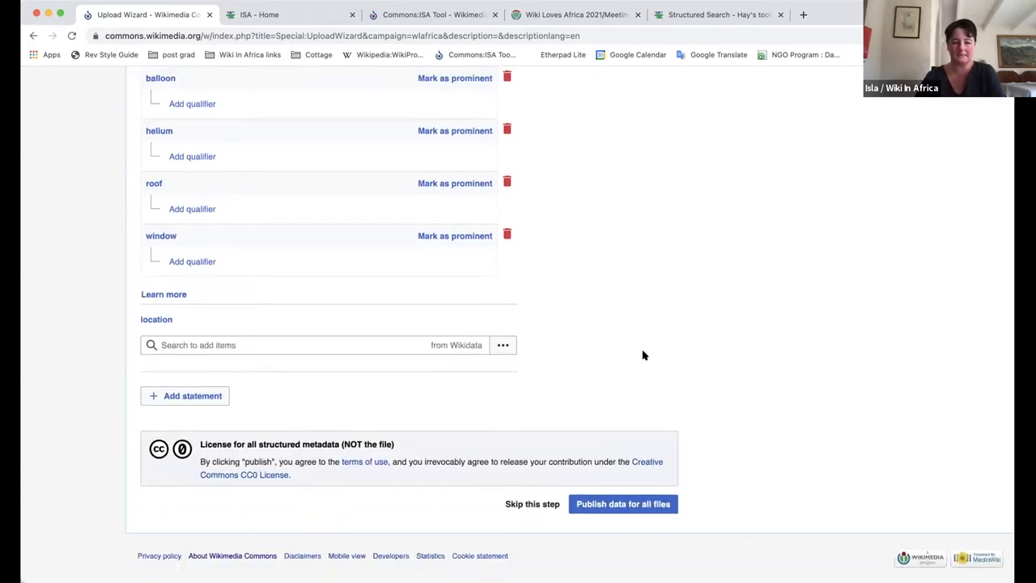
{"action": "scroll", "coordinate": [640, 315], "scroll_direction": "up", "scroll_amount": 3}
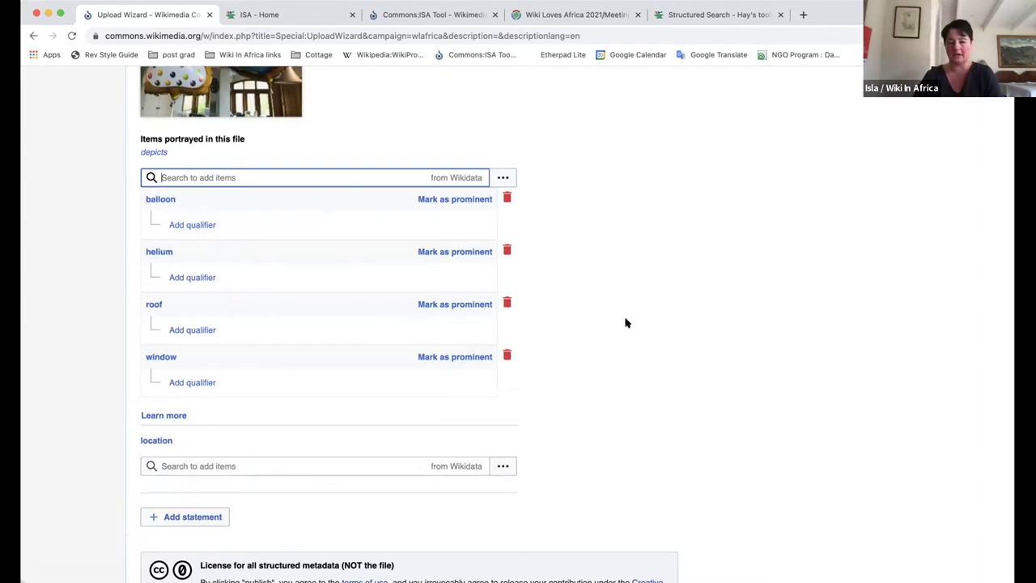
{"action": "scroll", "coordinate": [625, 321], "scroll_direction": "down", "scroll_amount": 1}
{"action": "scroll", "coordinate": [625, 321], "scroll_direction": "down", "scroll_amount": 2}
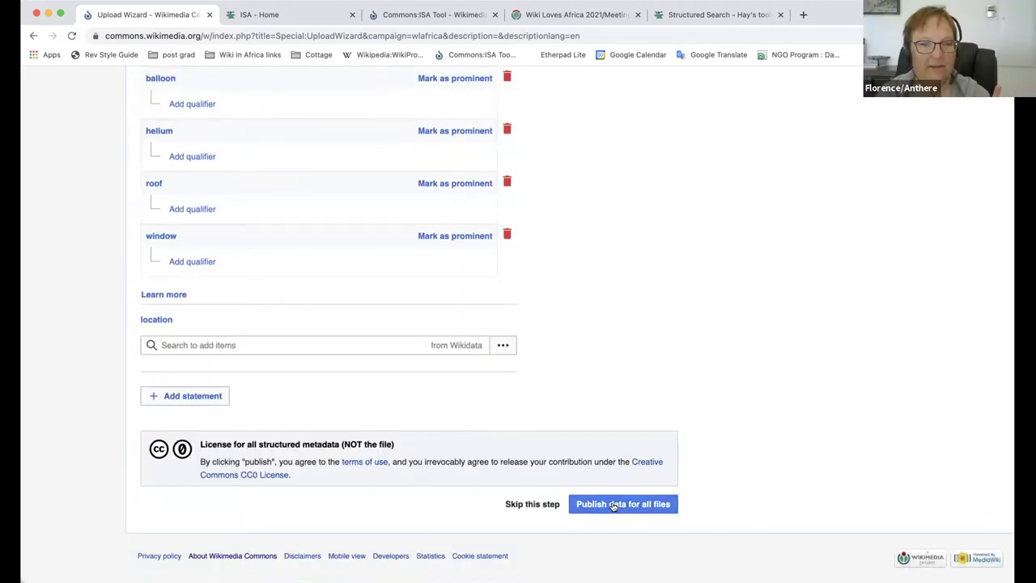
{"action": "scroll", "coordinate": [657, 202], "scroll_direction": "up", "scroll_amount": 4}
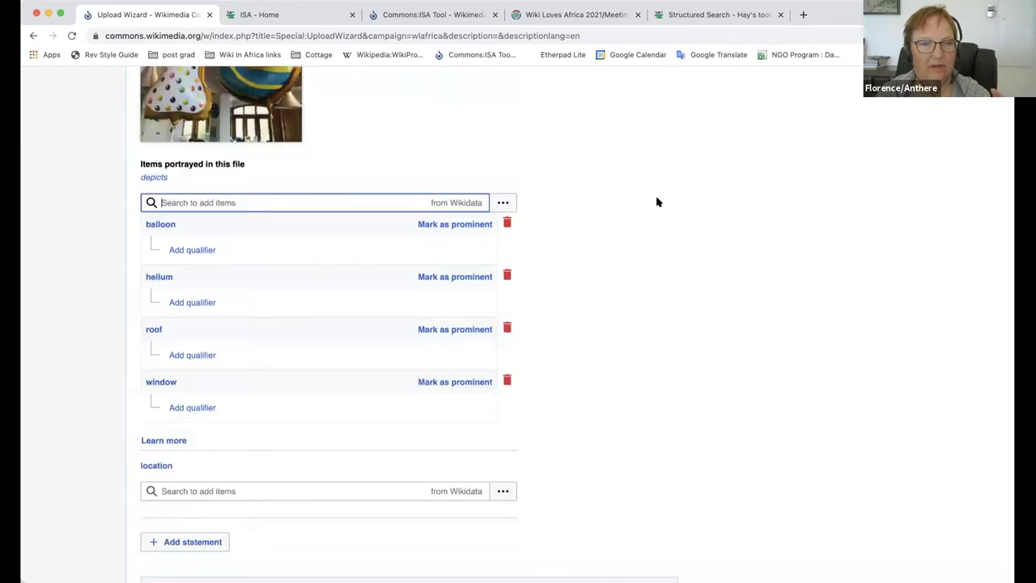
{"action": "scroll", "coordinate": [656, 201], "scroll_direction": "up", "scroll_amount": 1}
{"action": "scroll", "coordinate": [657, 202], "scroll_direction": "up", "scroll_amount": 3}
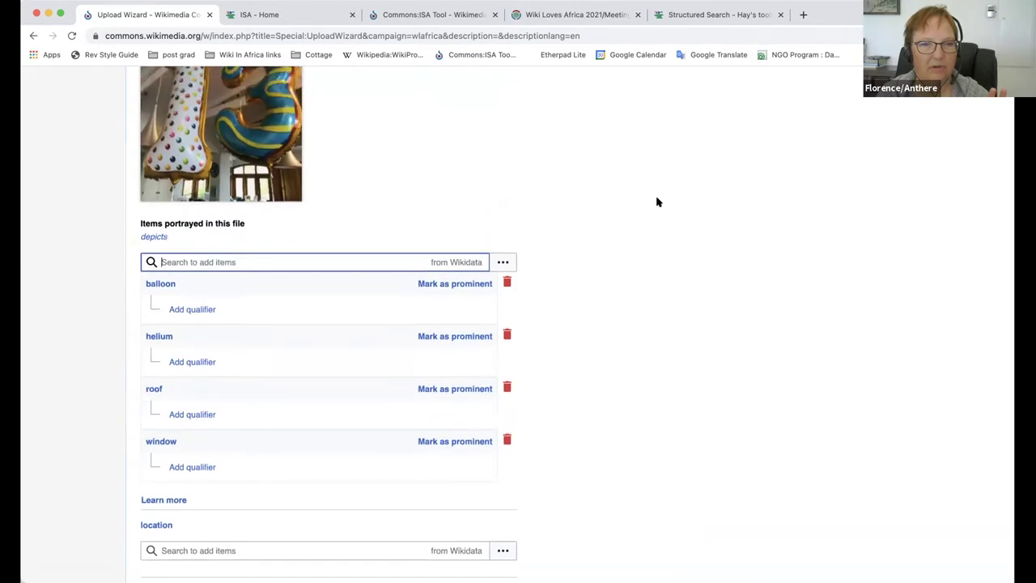
{"action": "left_click", "coordinate": [456, 327]}
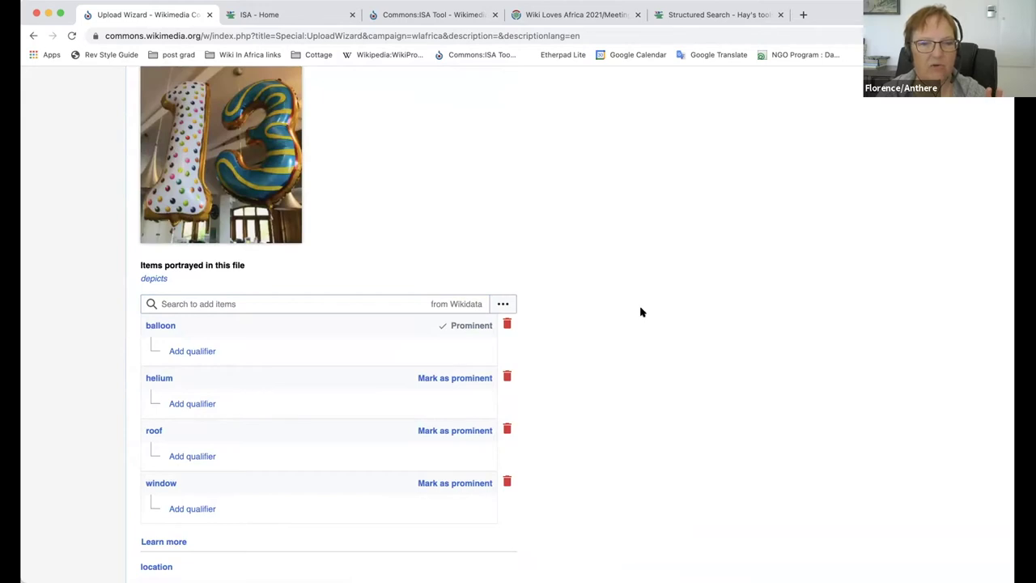
{"action": "left_click", "coordinate": [204, 351]}
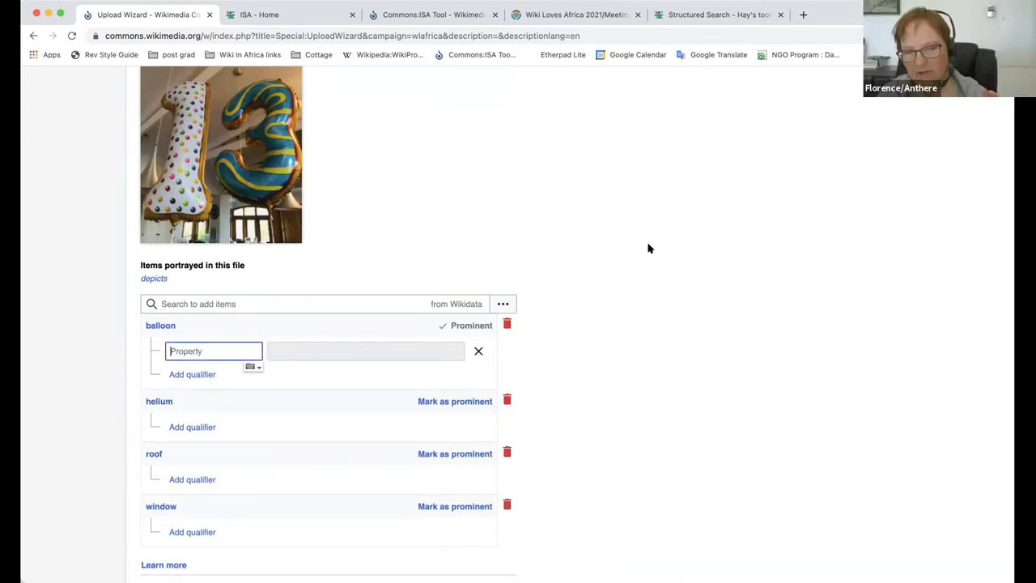
{"action": "left_click", "coordinate": [478, 351]}
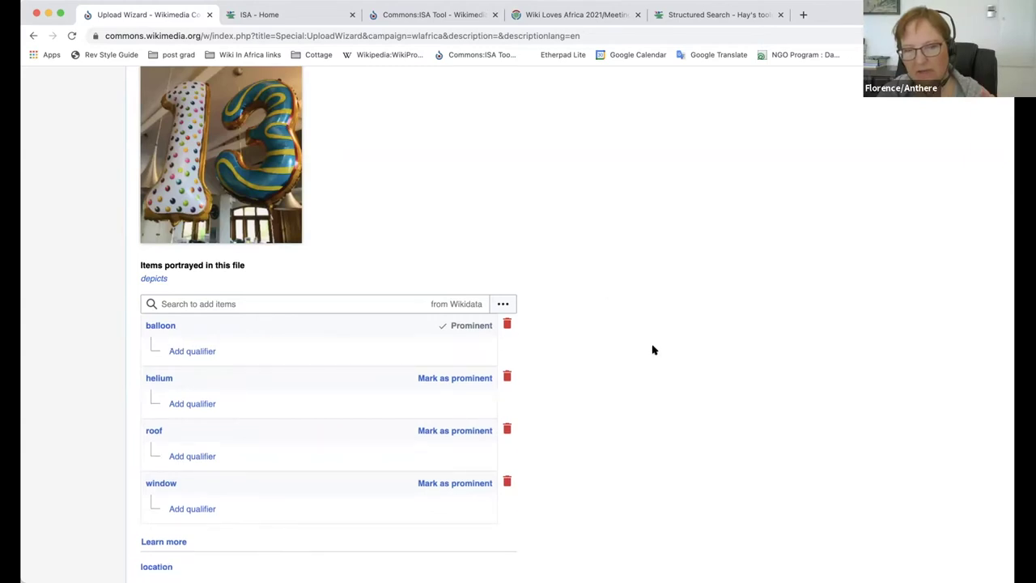
Step: Look over the metadata page, from the photo and its depicted items to the location, additional statement and license sections
{"action": "scroll", "coordinate": [657, 275], "scroll_direction": "down", "scroll_amount": 1}
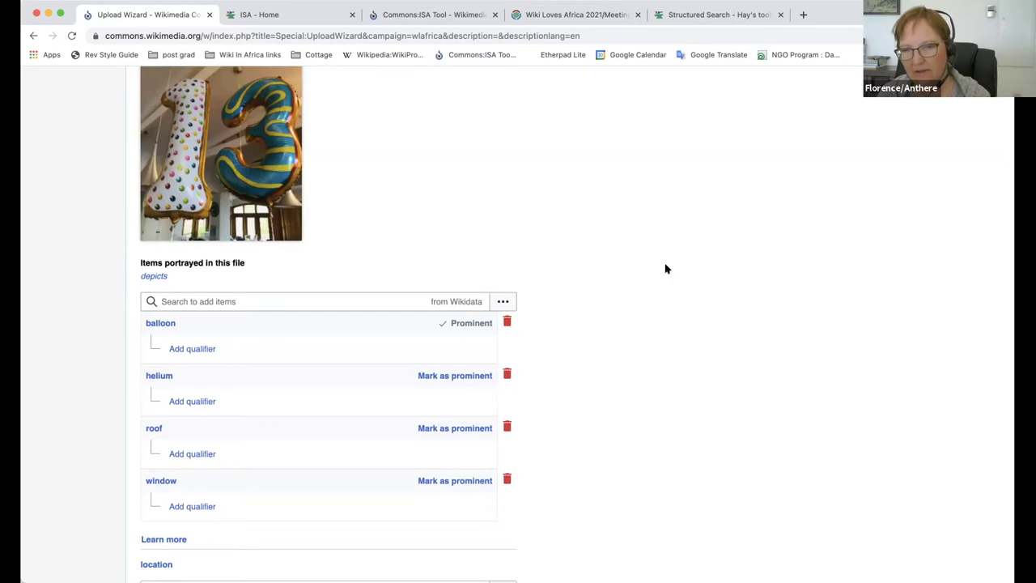
{"action": "scroll", "coordinate": [665, 269], "scroll_direction": "down", "scroll_amount": 3}
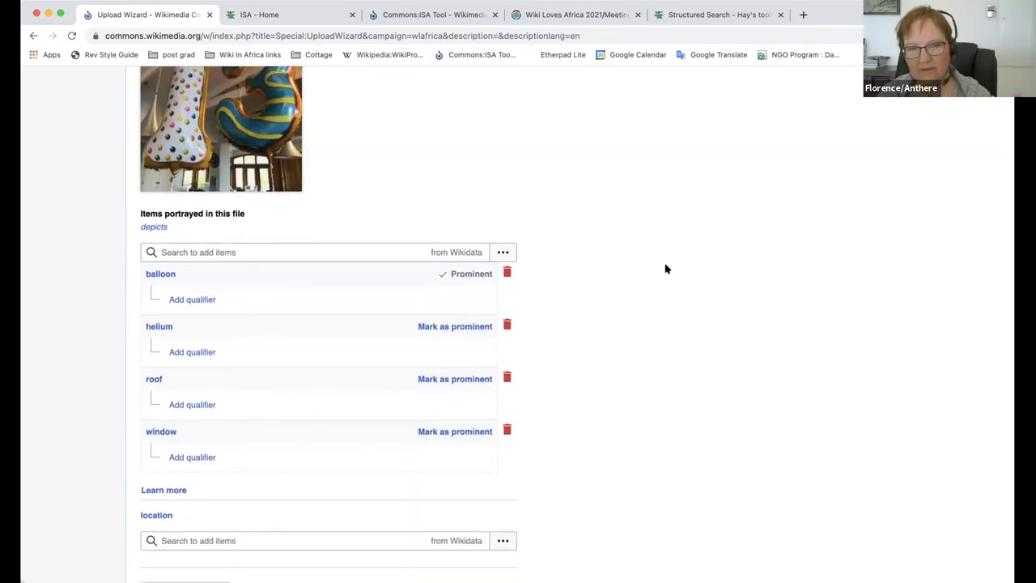
{"action": "scroll", "coordinate": [665, 269], "scroll_direction": "down", "scroll_amount": 5}
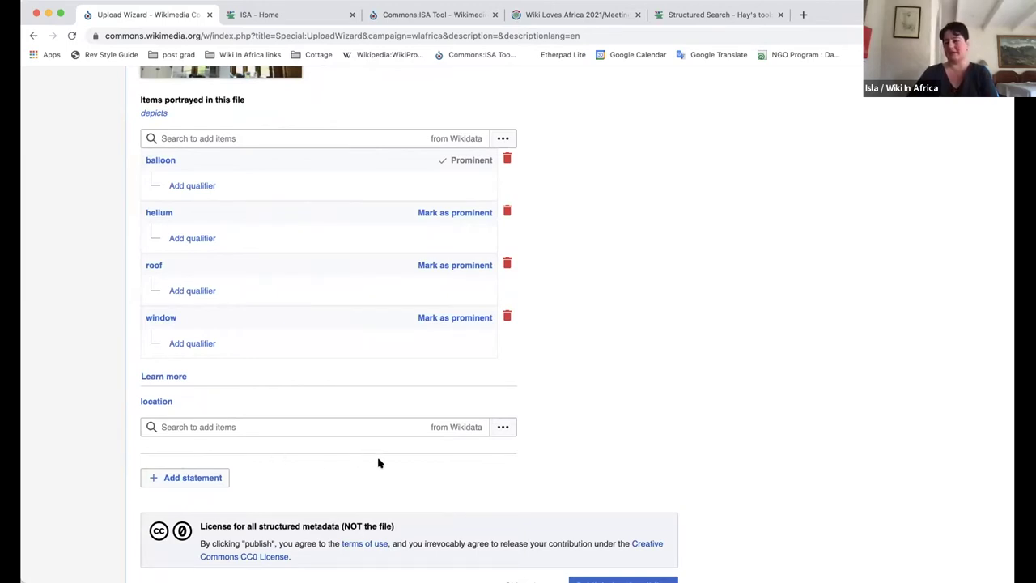
{"action": "scroll", "coordinate": [378, 462], "scroll_direction": "up", "scroll_amount": 3}
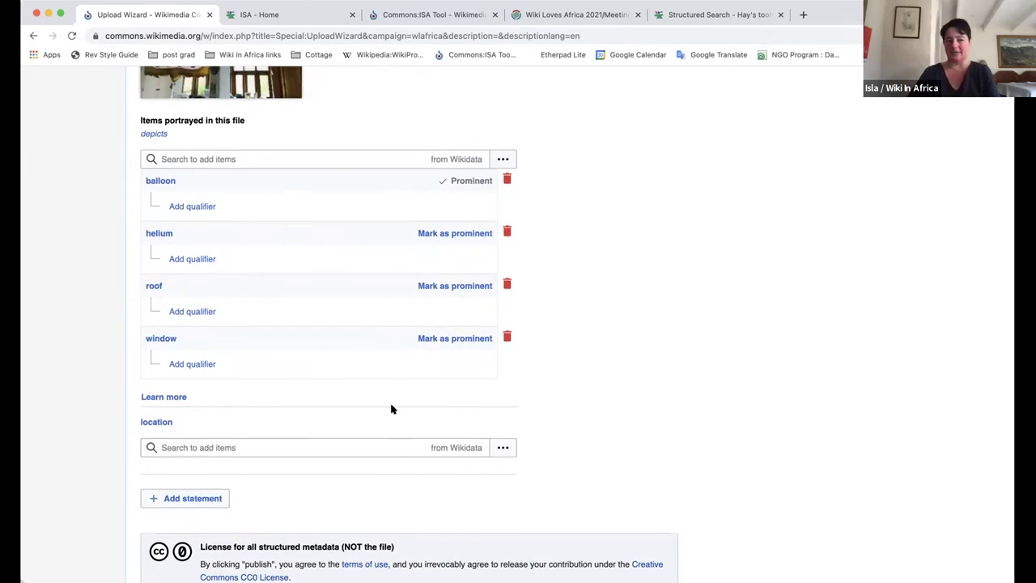
{"action": "scroll", "coordinate": [391, 408], "scroll_direction": "up", "scroll_amount": 1}
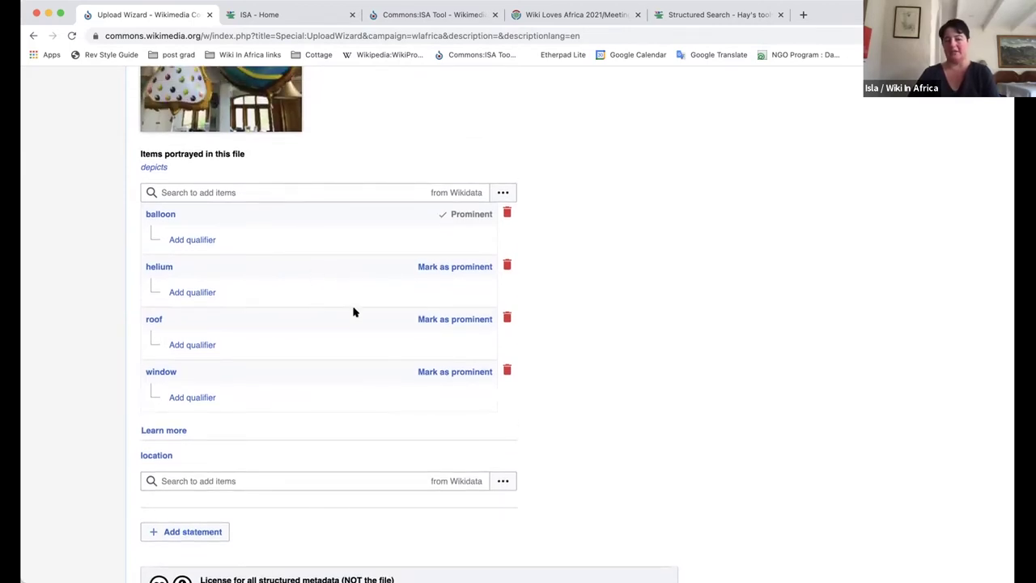
{"action": "scroll", "coordinate": [369, 327], "scroll_direction": "up", "scroll_amount": 4}
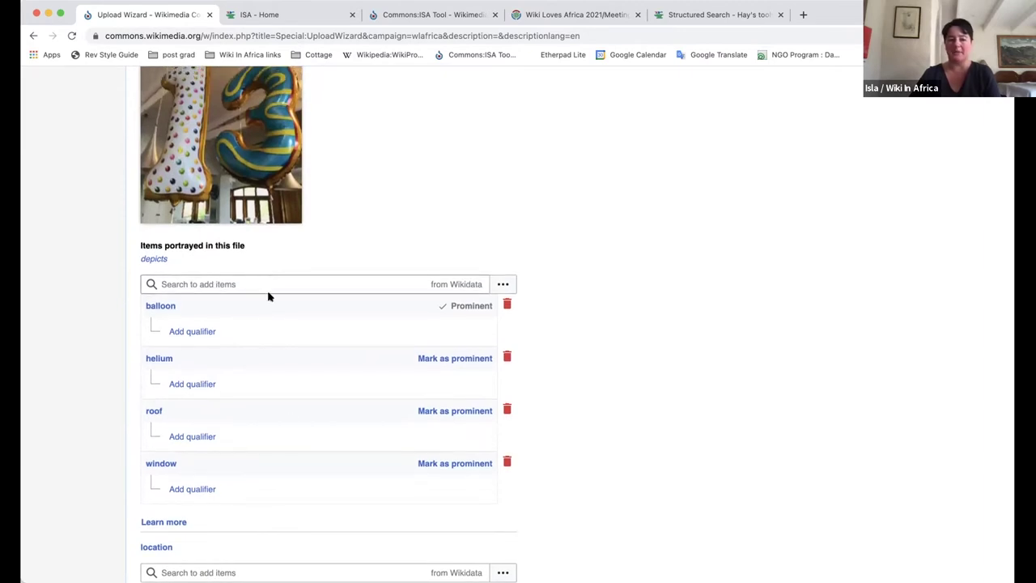
{"action": "scroll", "coordinate": [268, 294], "scroll_direction": "down", "scroll_amount": 5}
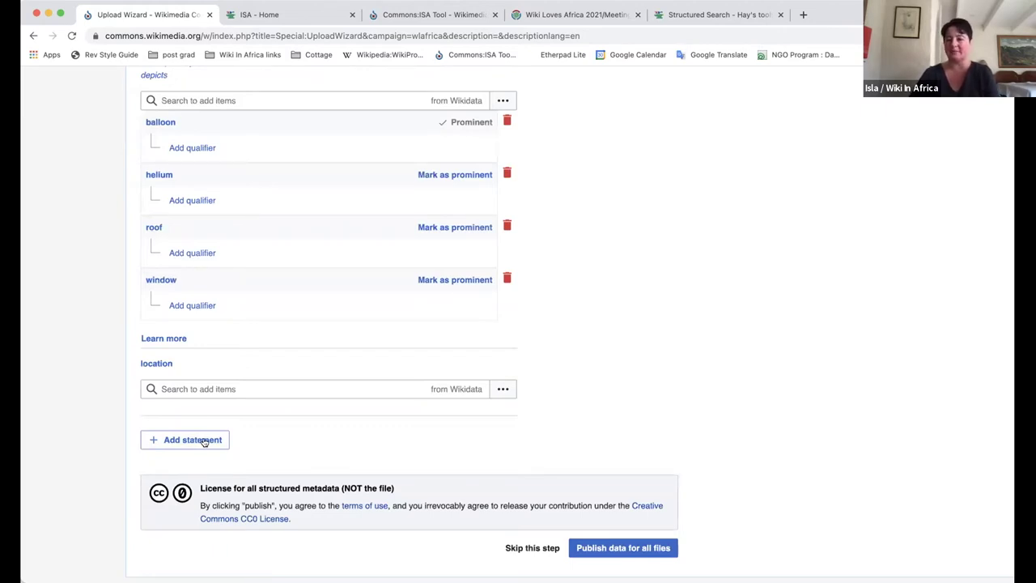
{"action": "scroll", "coordinate": [260, 431], "scroll_direction": "up", "scroll_amount": 1}
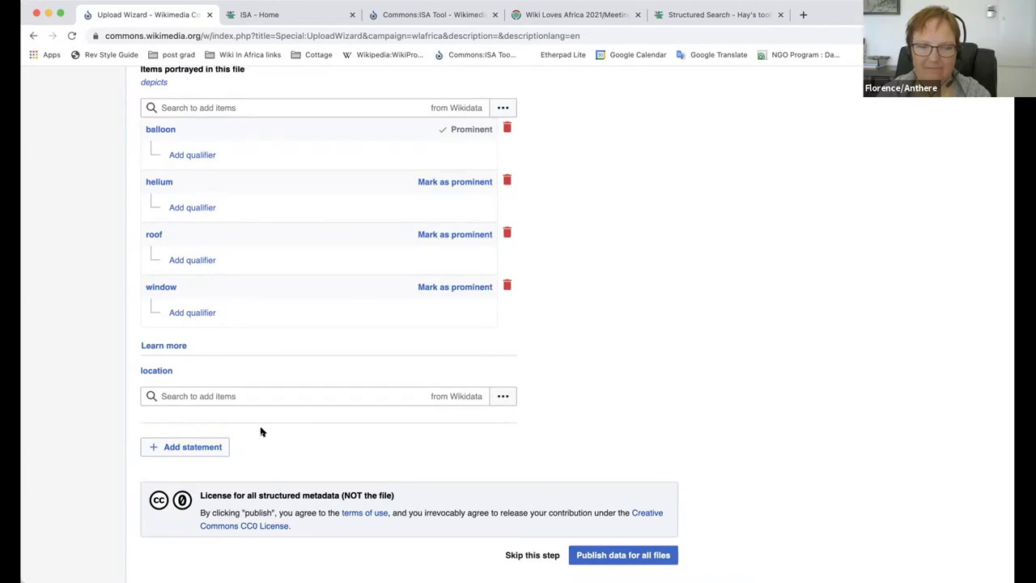
{"action": "scroll", "coordinate": [261, 428], "scroll_direction": "up", "scroll_amount": 4}
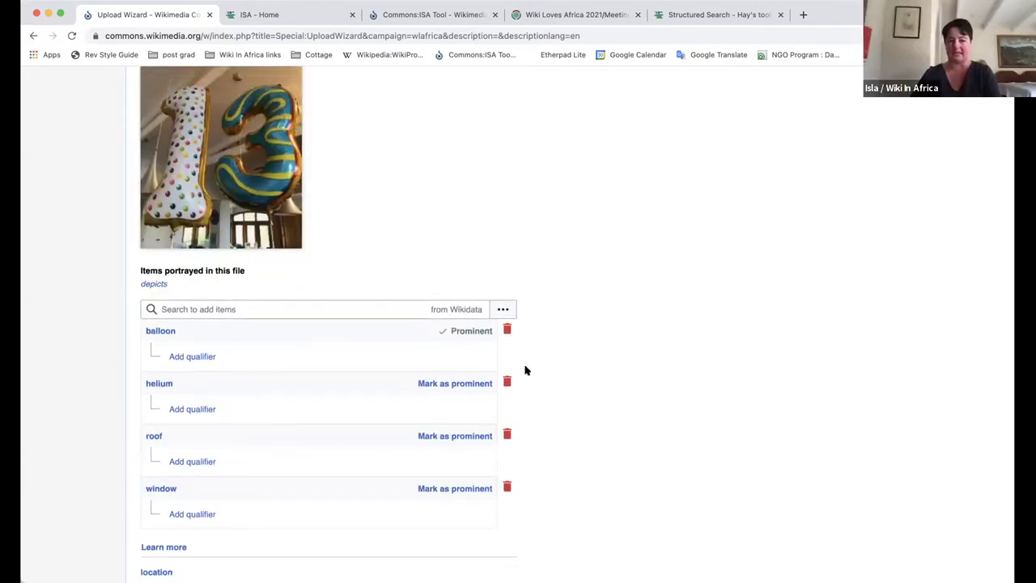
{"action": "scroll", "coordinate": [643, 416], "scroll_direction": "down", "scroll_amount": 1}
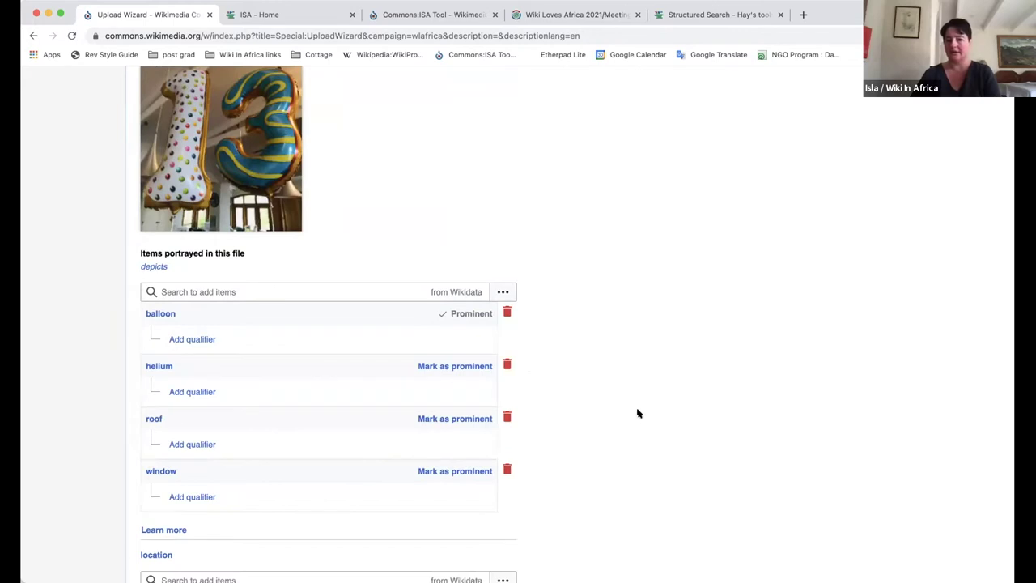
{"action": "scroll", "coordinate": [638, 414], "scroll_direction": "up", "scroll_amount": 1}
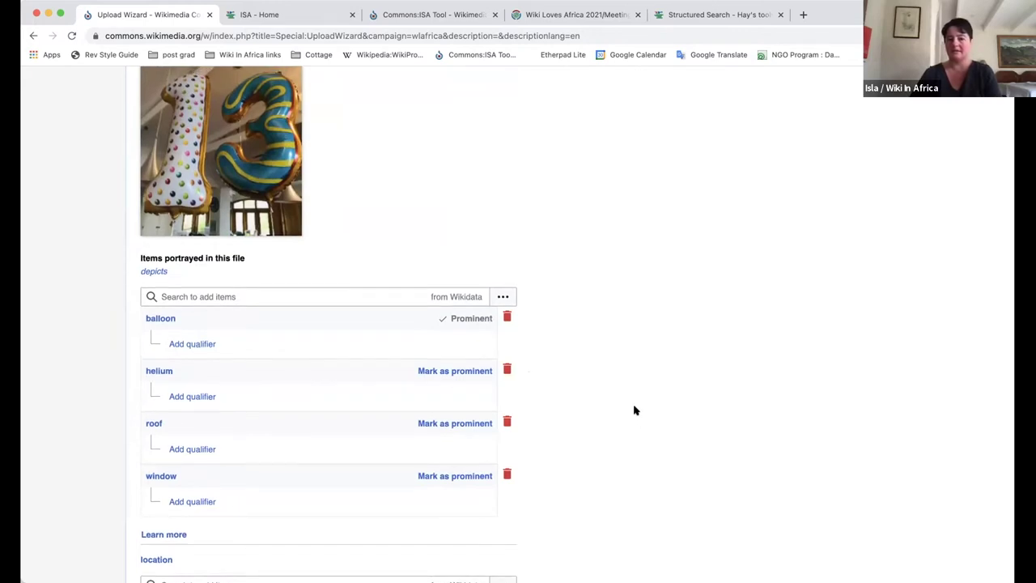
{"action": "scroll", "coordinate": [453, 368], "scroll_direction": "down", "scroll_amount": 1}
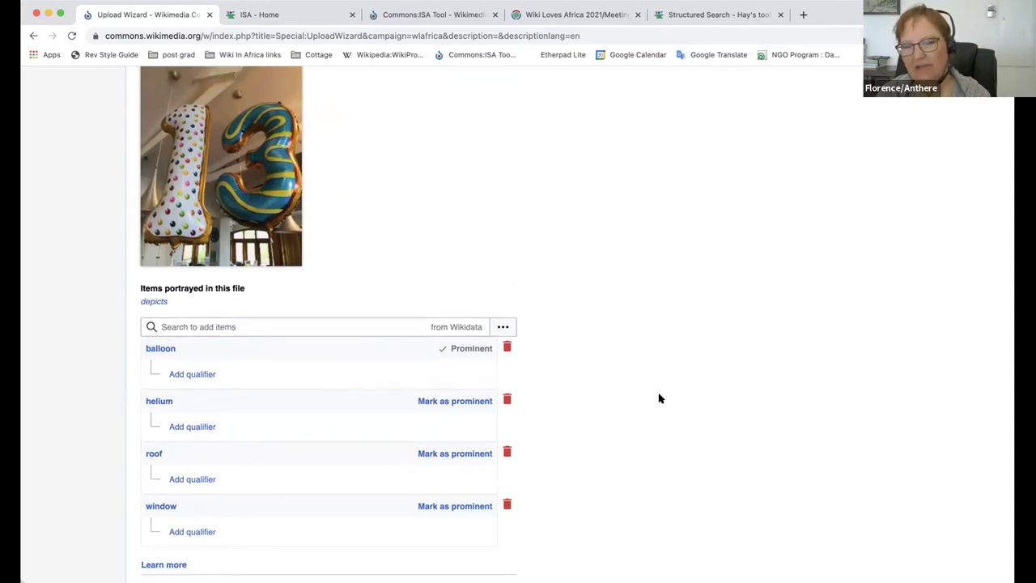
{"action": "scroll", "coordinate": [660, 398], "scroll_direction": "up", "scroll_amount": 1}
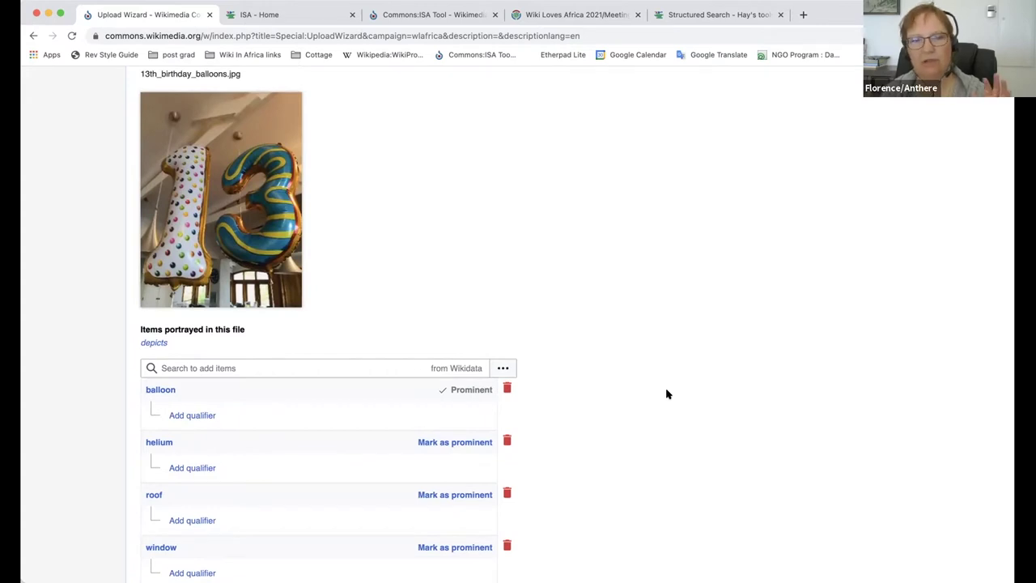
{"action": "scroll", "coordinate": [666, 395], "scroll_direction": "down", "scroll_amount": 1}
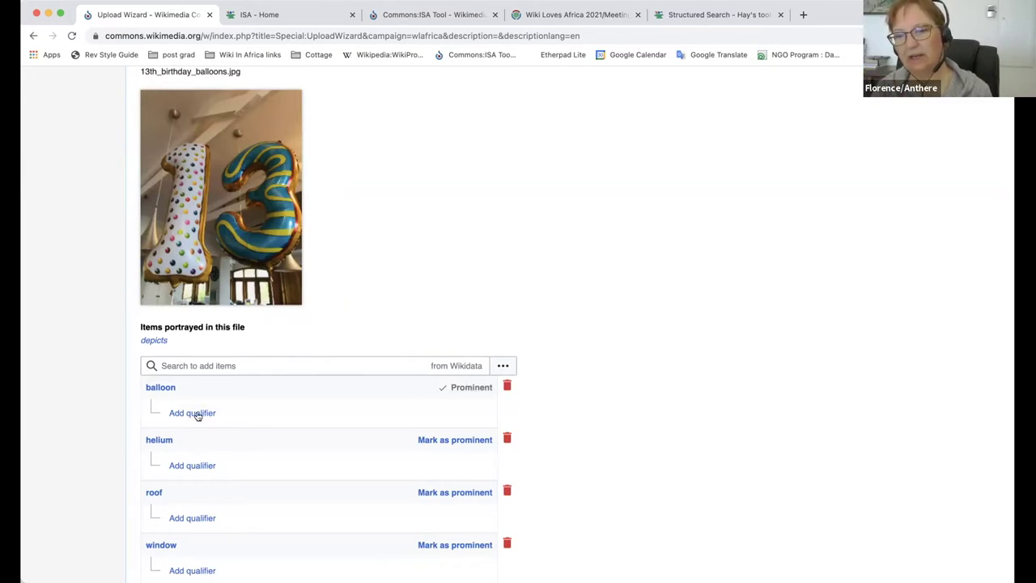
Step: Try to find a qualifier property for balloon by searching for "two" and "2", and discard the qualifier
{"action": "scroll", "coordinate": [197, 414], "scroll_direction": "down", "scroll_amount": 1}
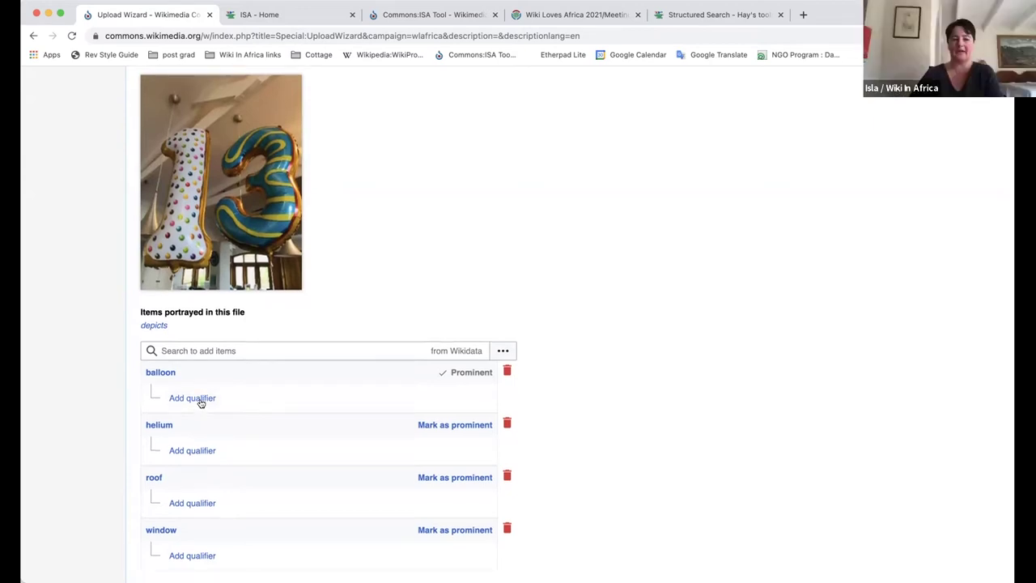
{"action": "left_click", "coordinate": [198, 398]}
{"action": "type", "text": "p"}
{"action": "key", "text": "BackSpace"}
{"action": "type", "text": "te"}
{"action": "key", "text": "BackSpace"}
{"action": "type", "text": "wo"}
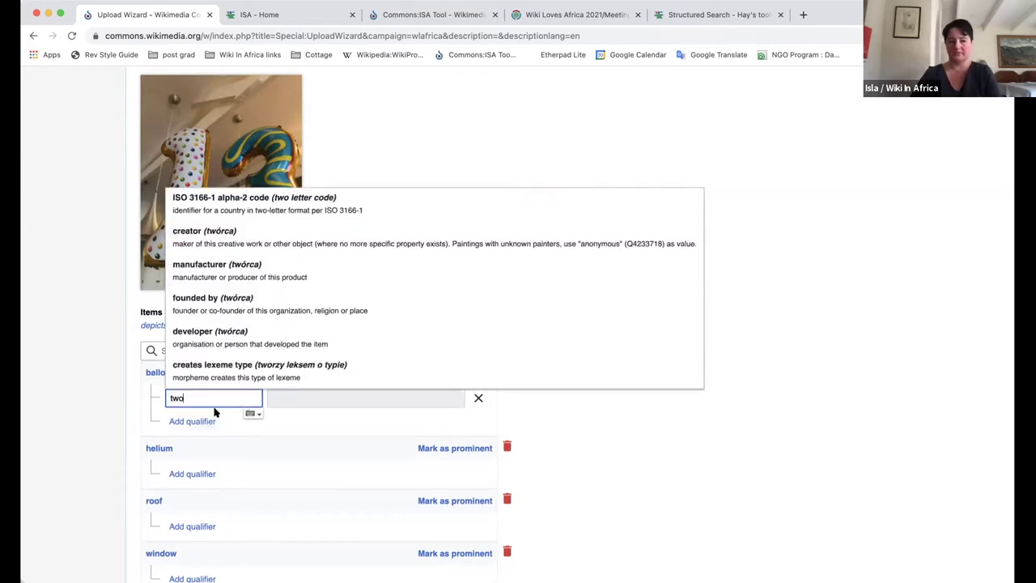
{"action": "scroll", "coordinate": [273, 356], "scroll_direction": "down", "scroll_amount": 2}
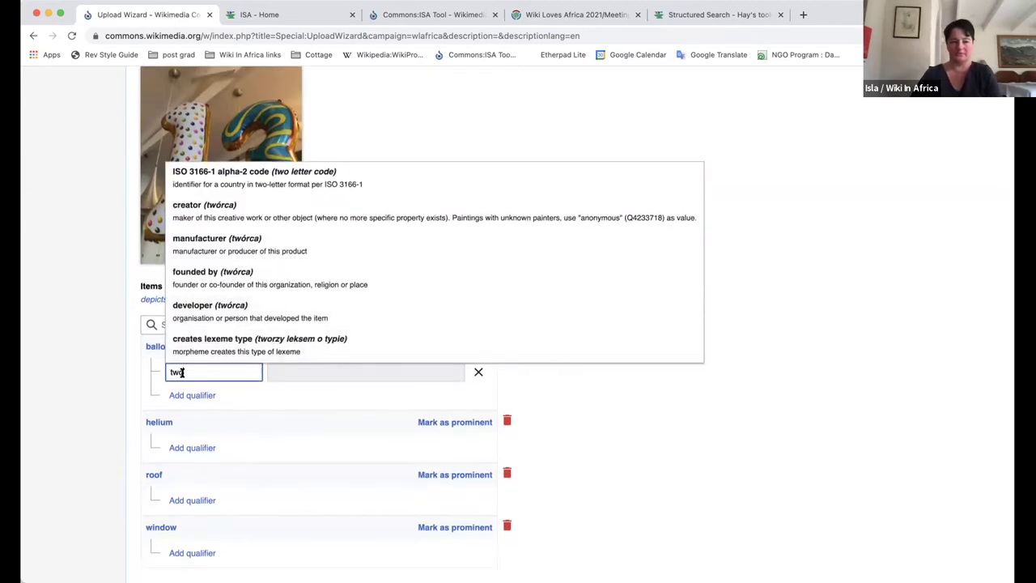
{"action": "key", "text": "super+a"}
{"action": "type", "text": "2"}
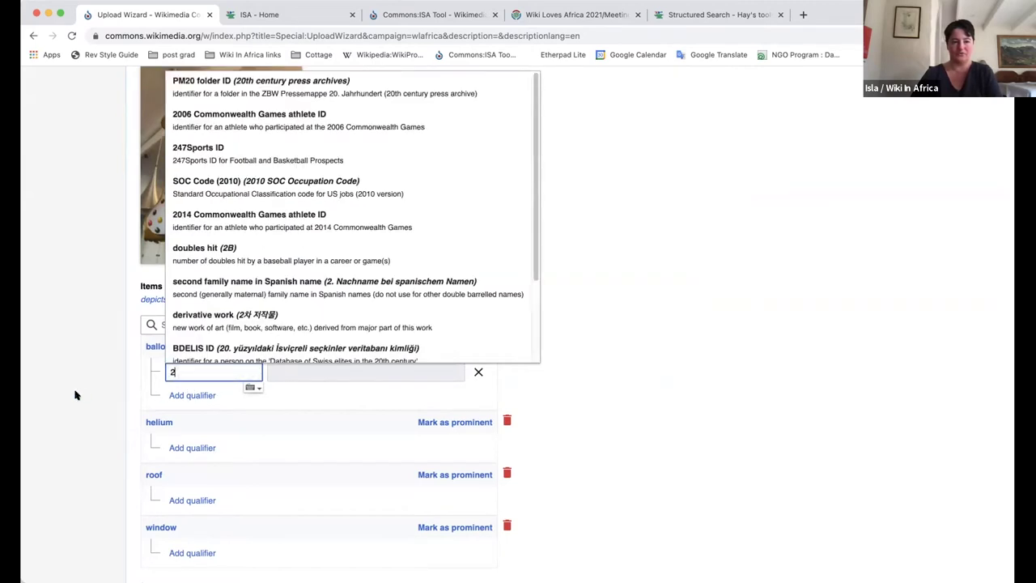
{"action": "left_click", "coordinate": [478, 371]}
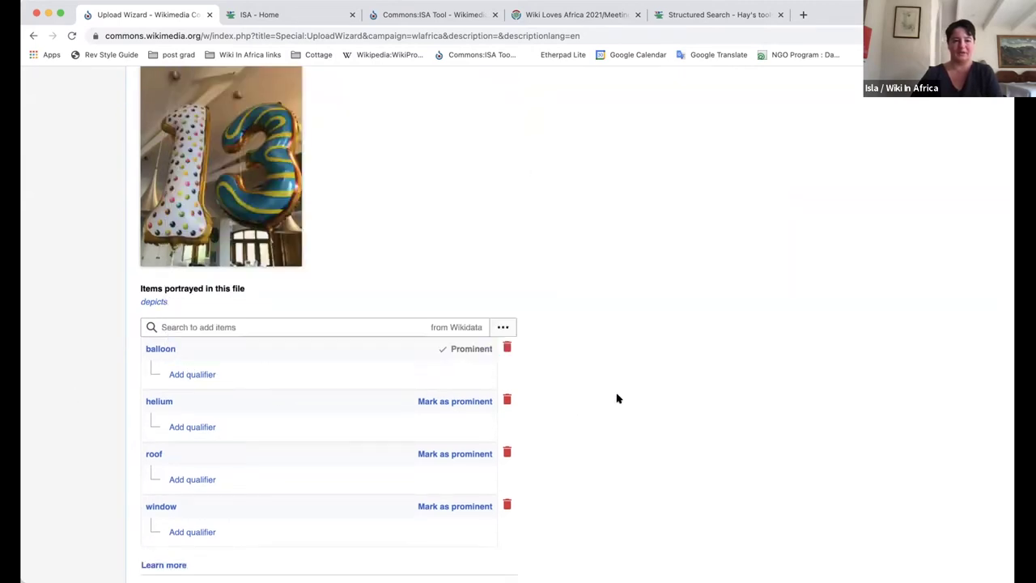
{"action": "scroll", "coordinate": [623, 401], "scroll_direction": "up", "scroll_amount": 1}
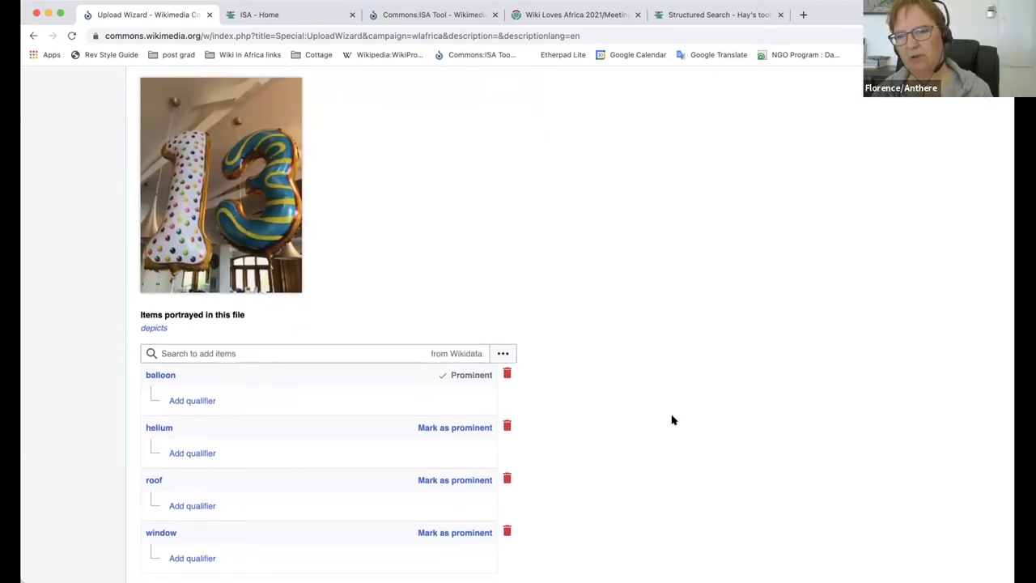
{"action": "scroll", "coordinate": [671, 419], "scroll_direction": "down", "scroll_amount": 2}
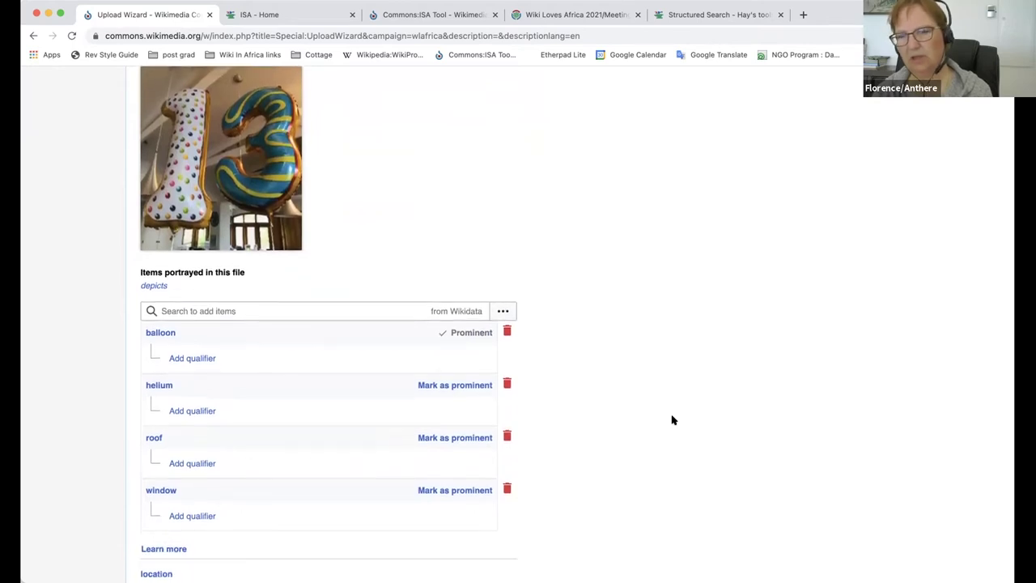
{"action": "scroll", "coordinate": [672, 419], "scroll_direction": "up", "scroll_amount": 2}
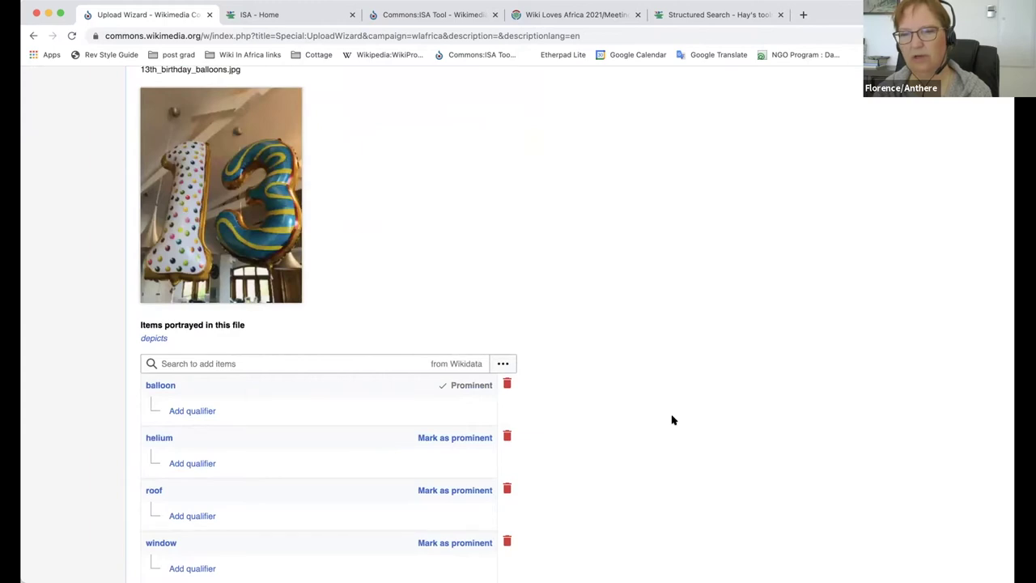
{"action": "scroll", "coordinate": [671, 419], "scroll_direction": "down", "scroll_amount": 2}
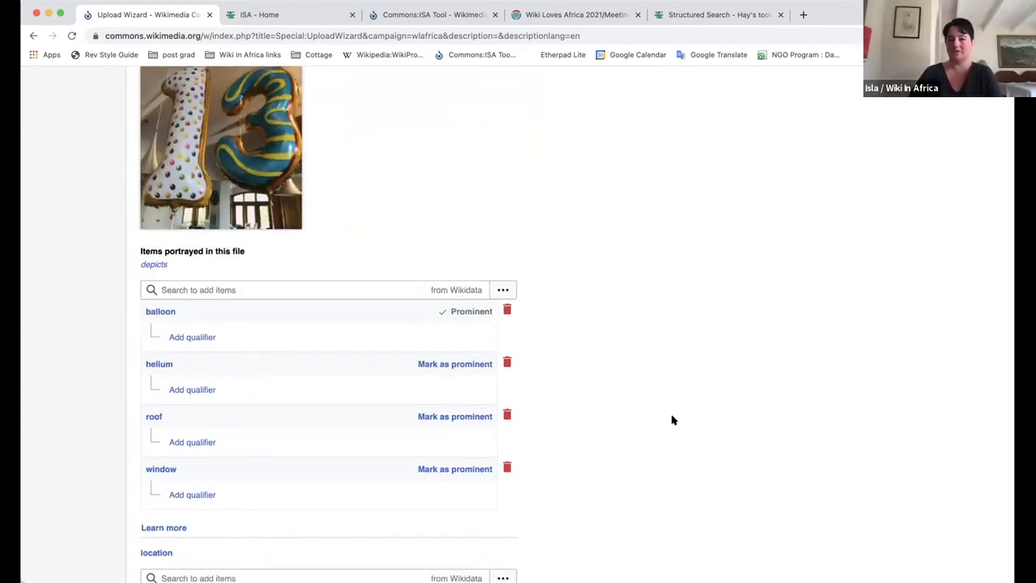
{"action": "scroll", "coordinate": [646, 360], "scroll_direction": "up", "scroll_amount": 1}
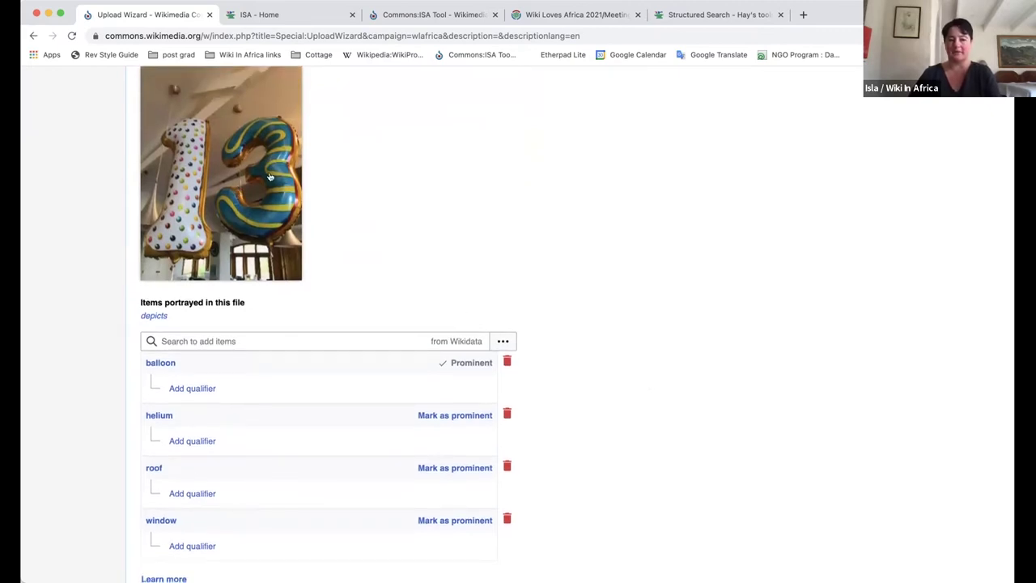
{"action": "scroll", "coordinate": [504, 250], "scroll_direction": "up", "scroll_amount": 1}
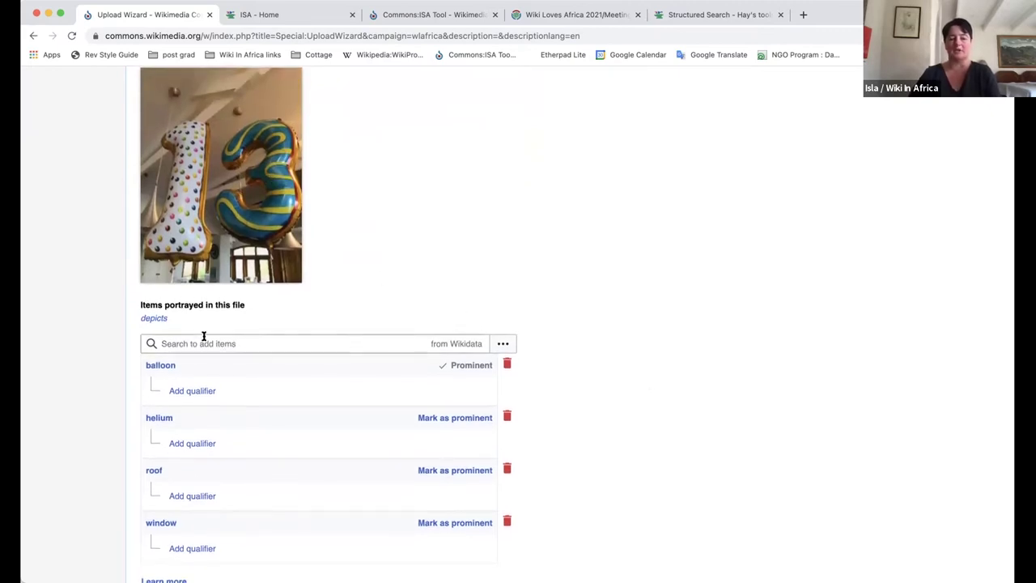
Step: Publish the structured metadata with the depicted items for all files in the upload
{"action": "scroll", "coordinate": [617, 405], "scroll_direction": "down", "scroll_amount": 1}
{"action": "scroll", "coordinate": [618, 406], "scroll_direction": "down", "scroll_amount": 5}
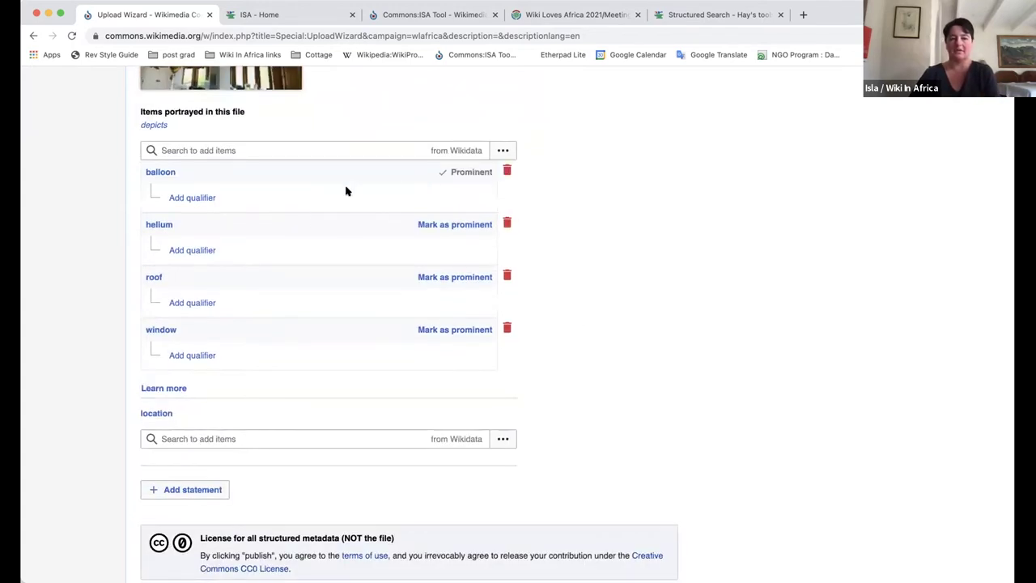
{"action": "scroll", "coordinate": [628, 381], "scroll_direction": "down", "scroll_amount": 3}
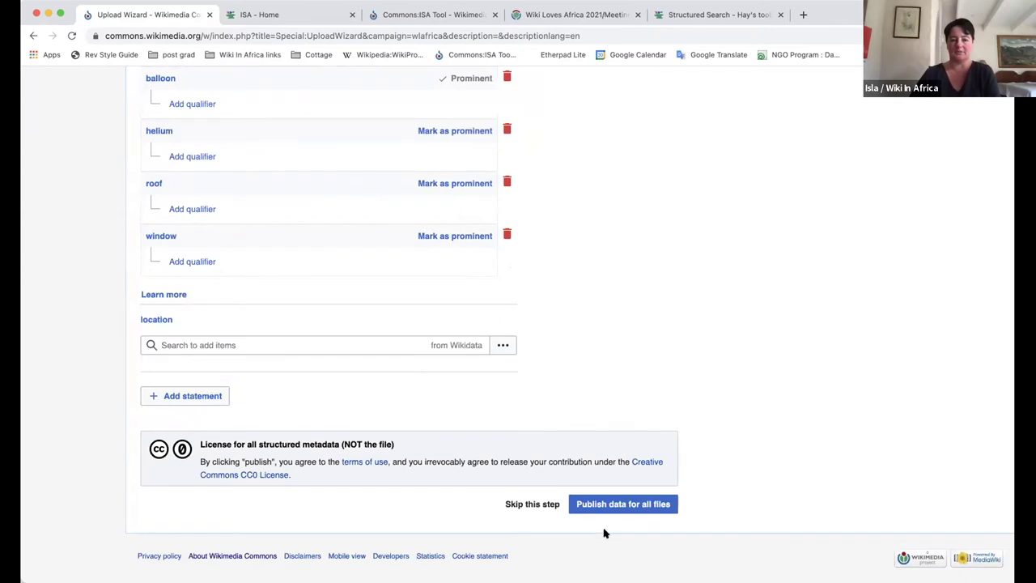
{"action": "left_click", "coordinate": [611, 503]}
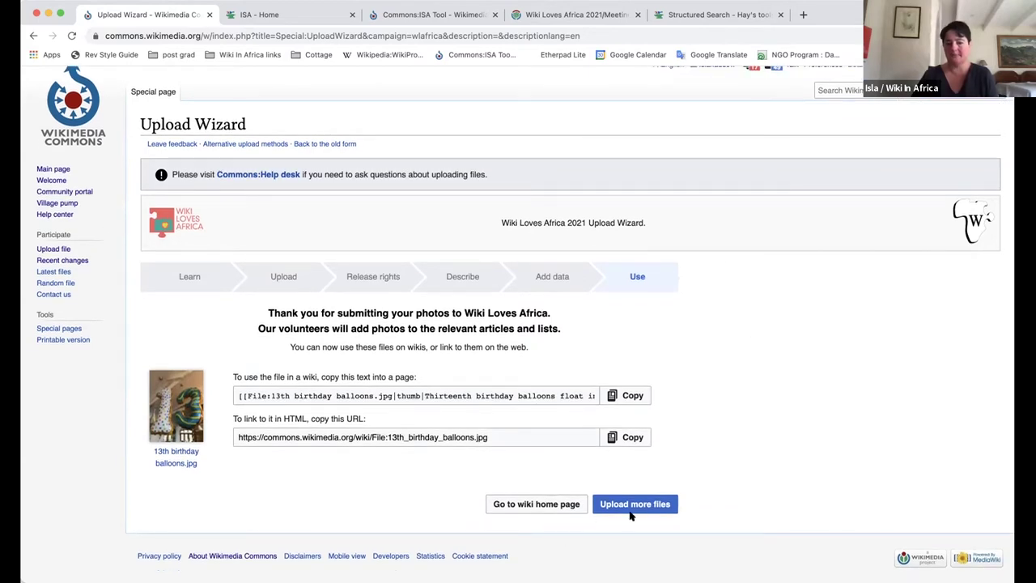
{"action": "scroll", "coordinate": [696, 356], "scroll_direction": "up", "scroll_amount": 1}
{"action": "scroll", "coordinate": [696, 358], "scroll_direction": "down", "scroll_amount": 1}
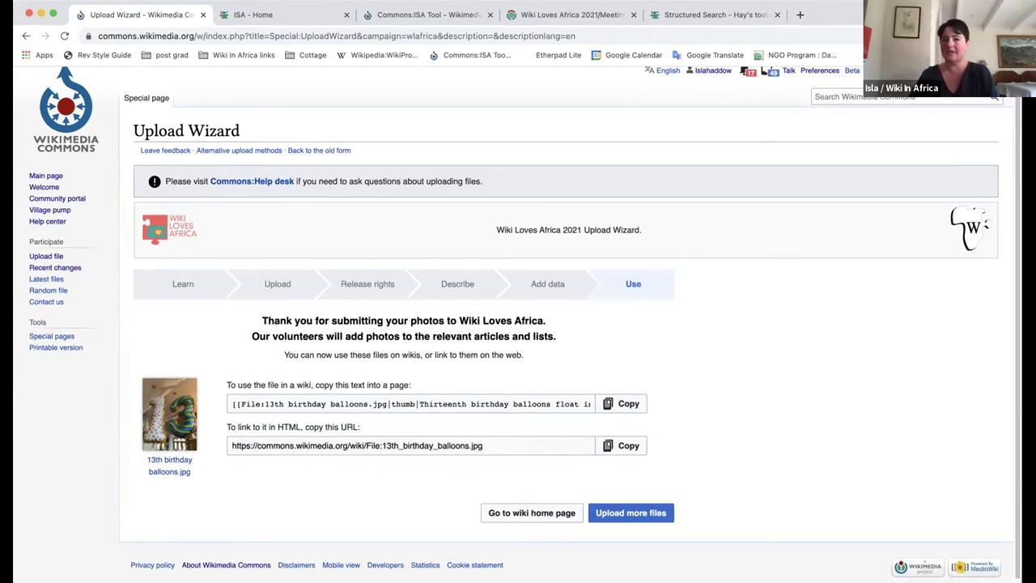
{"action": "scroll", "coordinate": [769, 243], "scroll_direction": "down", "scroll_amount": 1}
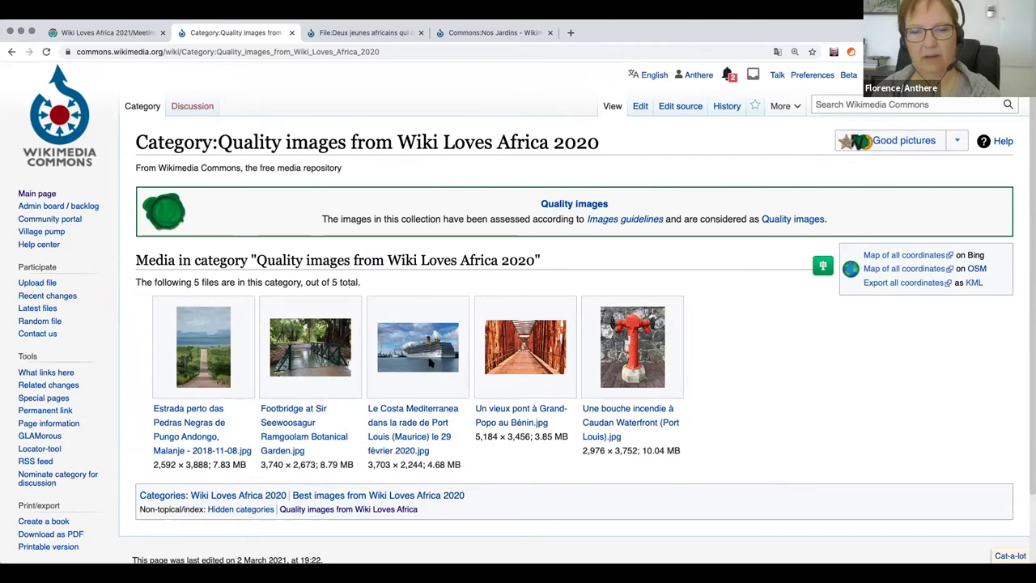
Step: Open the Costa Mediterranea cruise ship photo from the quality images category and examine its file page down to the categories
{"action": "left_click", "coordinate": [433, 354]}
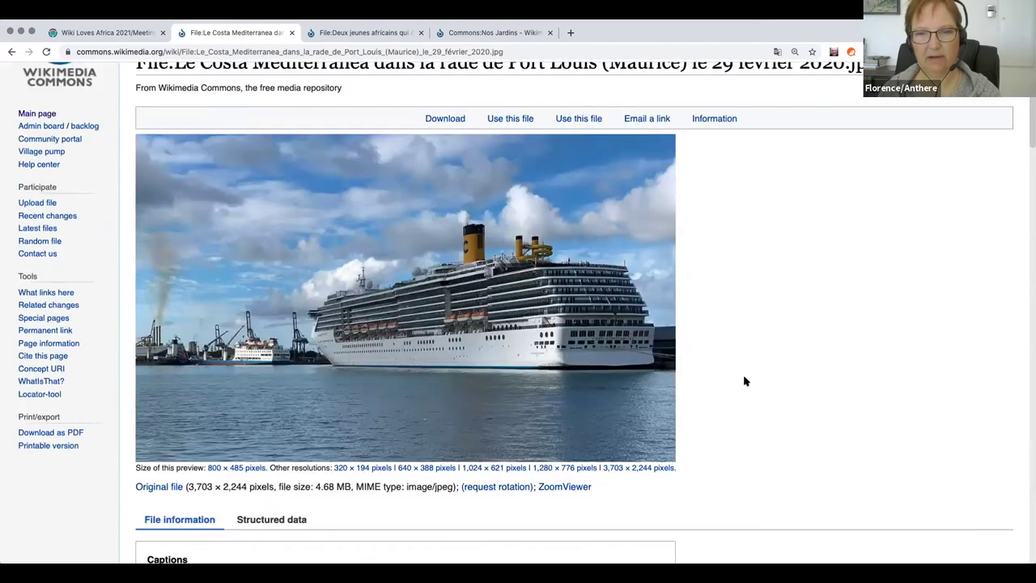
{"action": "scroll", "coordinate": [744, 381], "scroll_direction": "down", "scroll_amount": 10}
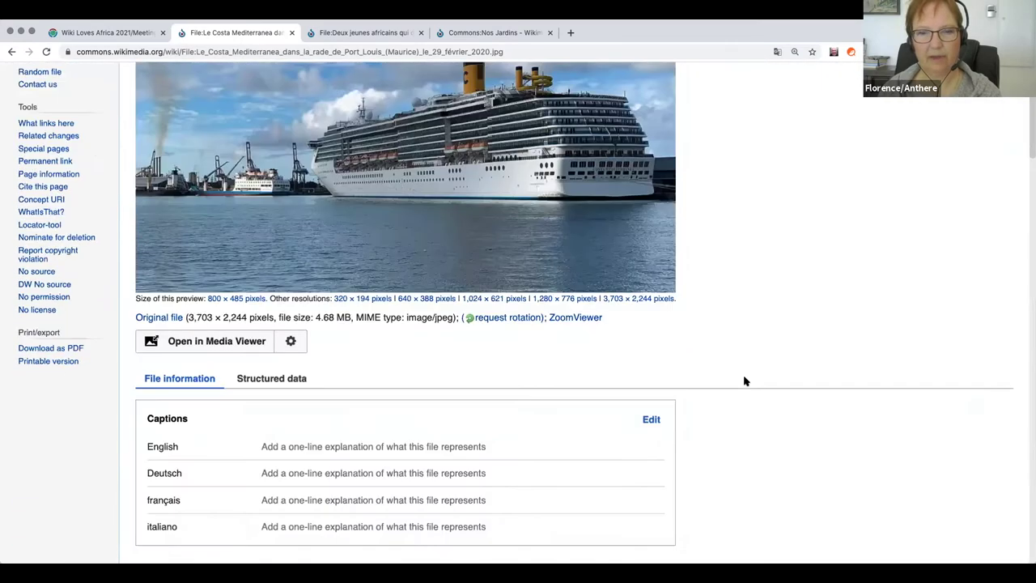
{"action": "scroll", "coordinate": [744, 381], "scroll_direction": "down", "scroll_amount": 15}
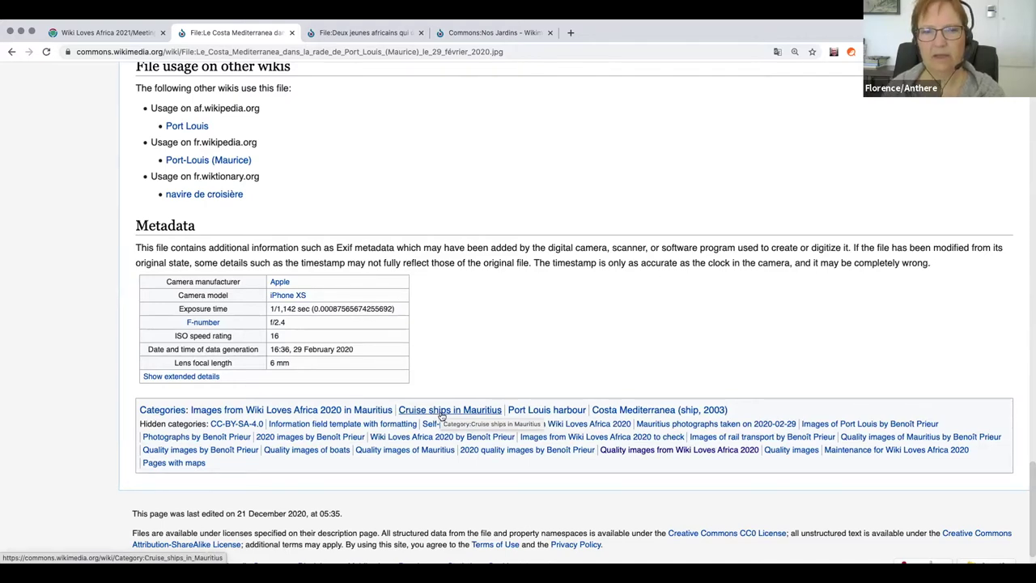
Step: View the Cruise ships in Mauritius category of the photo, and return to the photo's file page
{"action": "scroll", "coordinate": [526, 394], "scroll_direction": "up", "scroll_amount": 2}
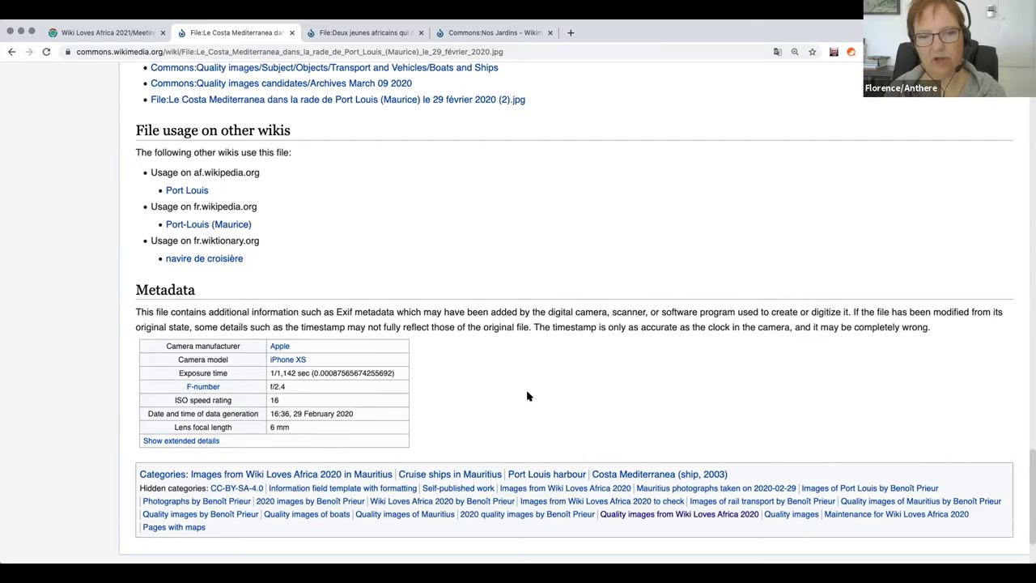
{"action": "left_click", "coordinate": [455, 476]}
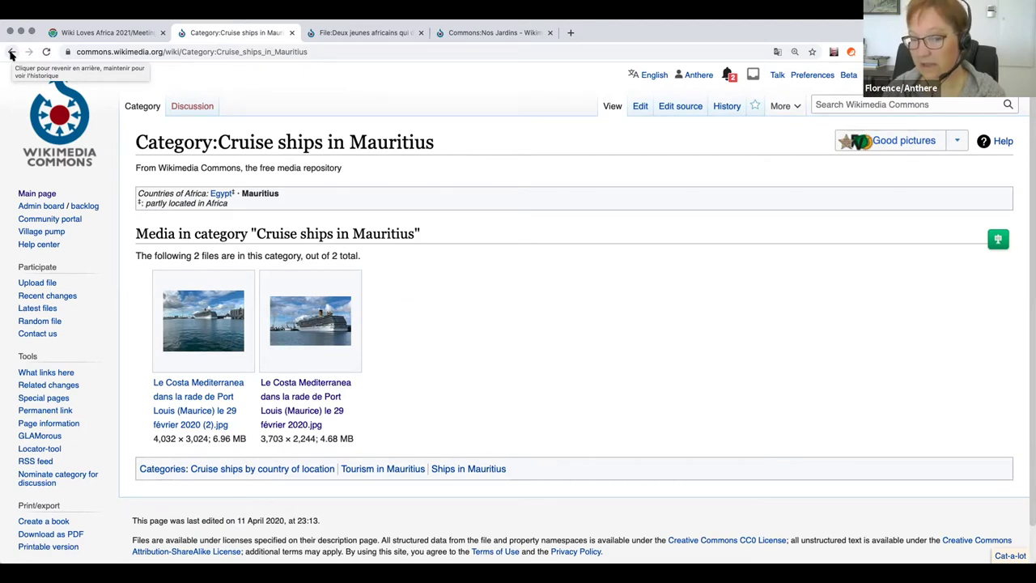
{"action": "left_click", "coordinate": [11, 53]}
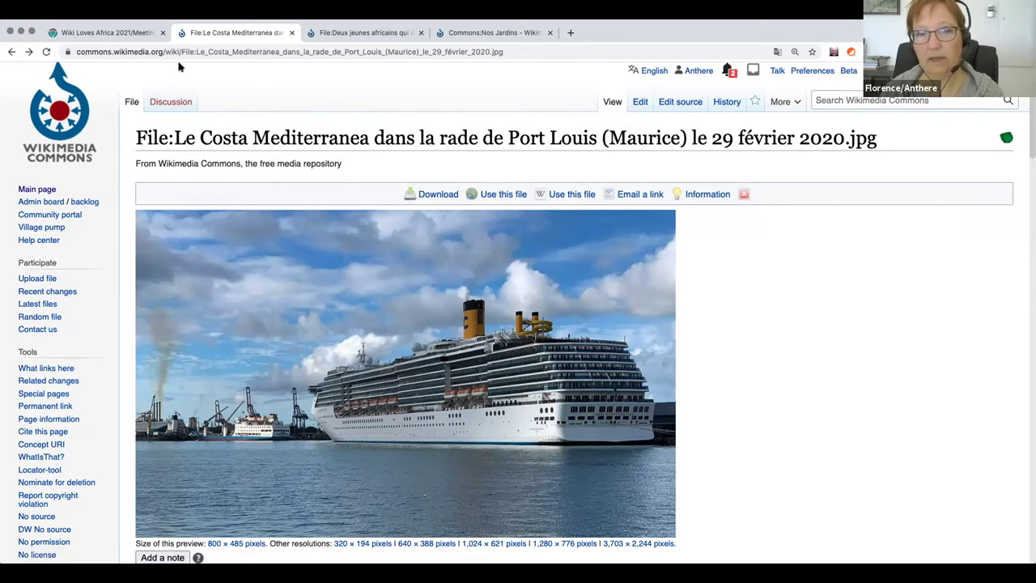
Step: Look over the file page of the two young people disinfecting their hands, and read the Nos Jardins project page down to its category
{"action": "left_click", "coordinate": [361, 33]}
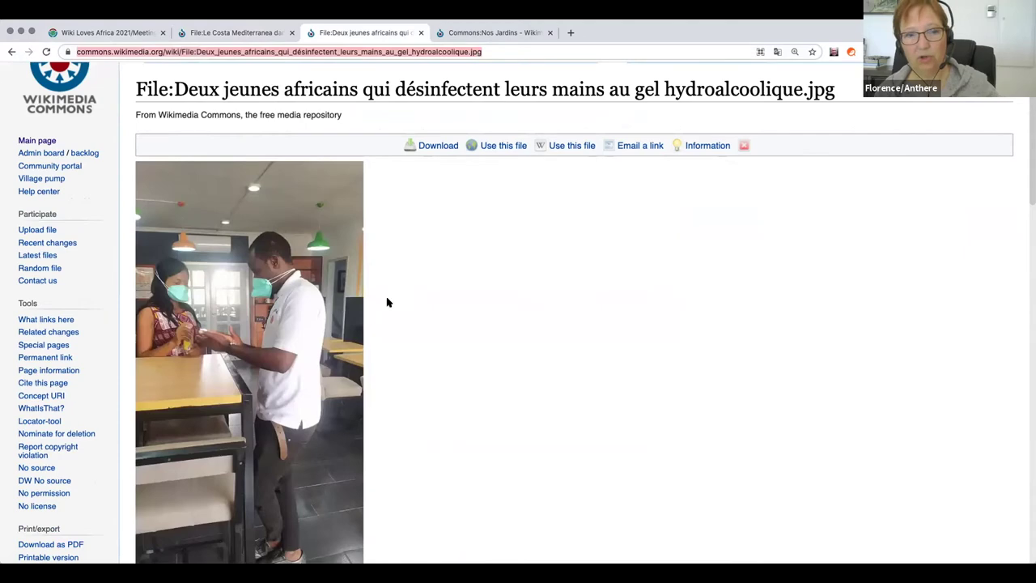
{"action": "scroll", "coordinate": [387, 302], "scroll_direction": "down", "scroll_amount": 15}
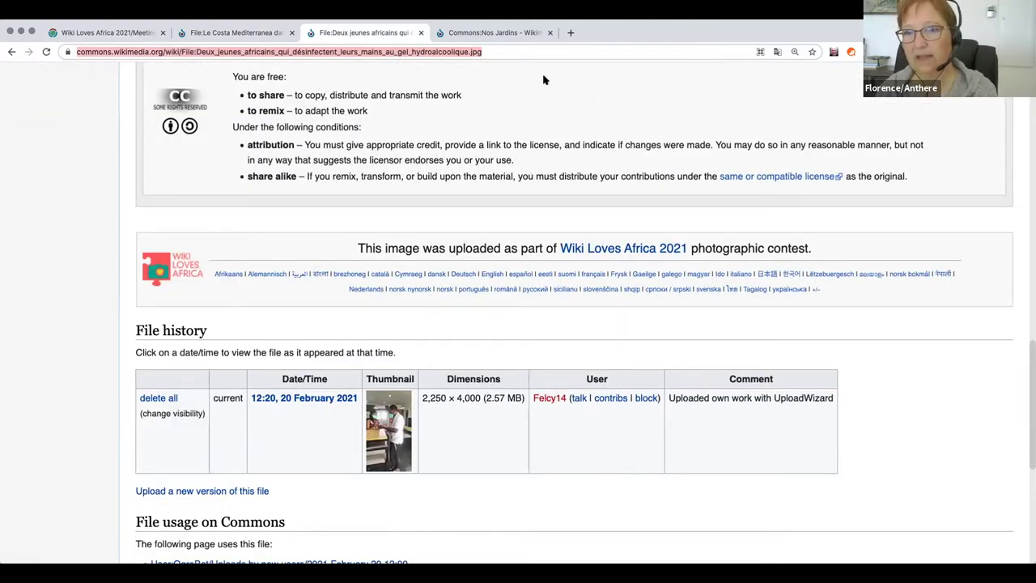
{"action": "left_click", "coordinate": [506, 32]}
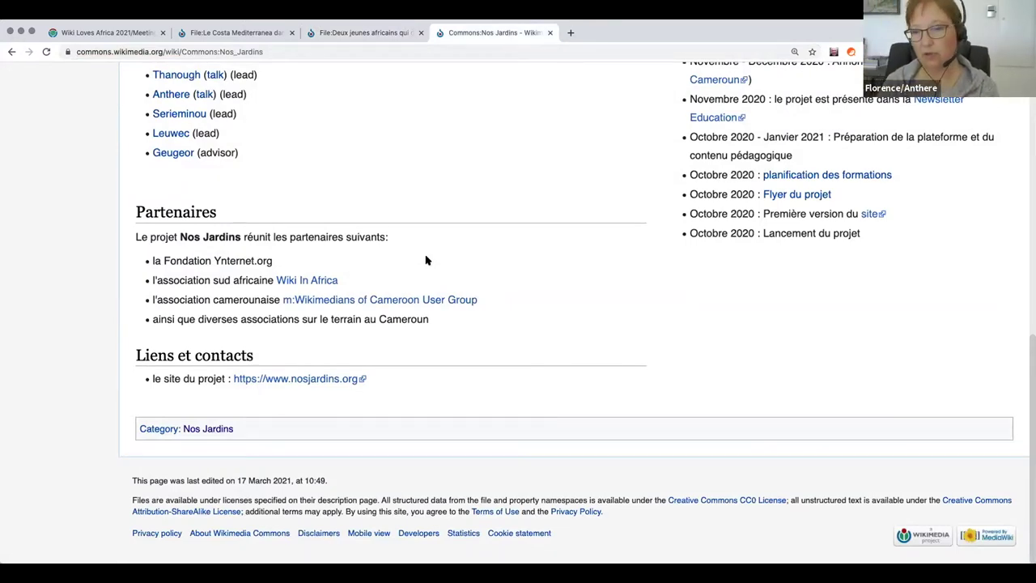
{"action": "scroll", "coordinate": [489, 361], "scroll_direction": "up", "scroll_amount": 15}
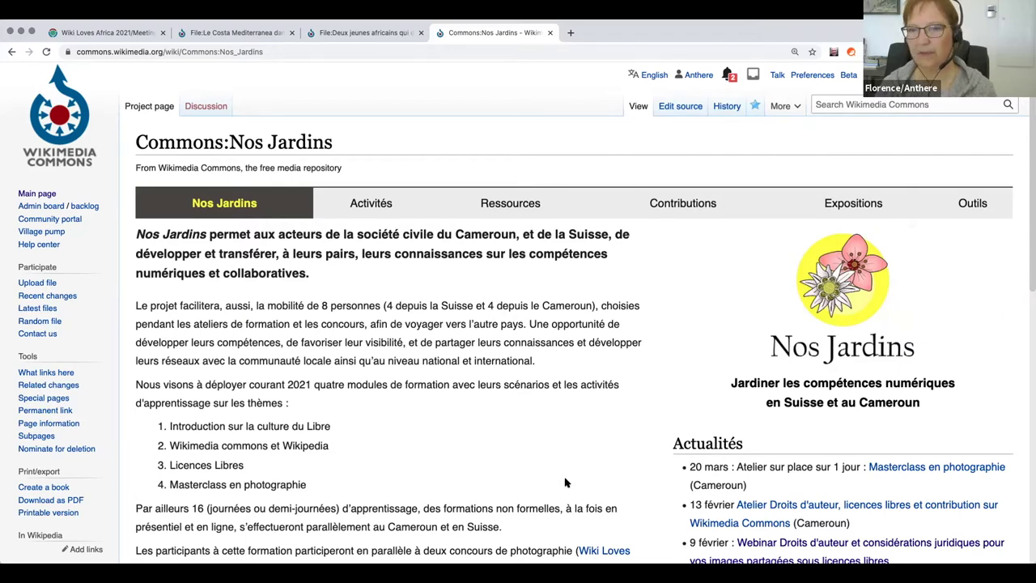
{"action": "scroll", "coordinate": [565, 482], "scroll_direction": "down", "scroll_amount": 5}
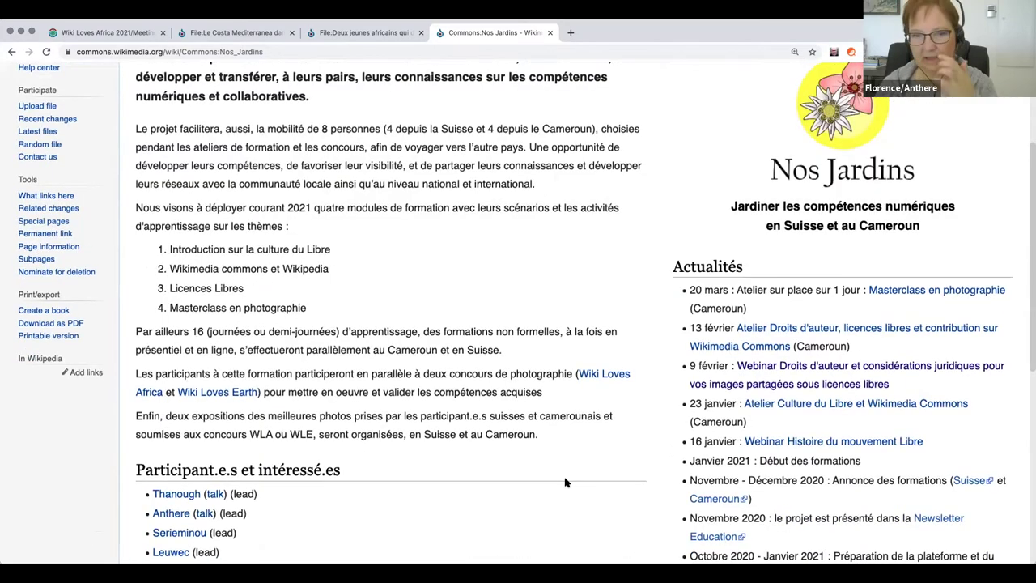
{"action": "scroll", "coordinate": [565, 482], "scroll_direction": "down", "scroll_amount": 10}
Step: Open the Nos Jardins category and look through its subcategory, pages and media files
{"action": "left_click", "coordinate": [216, 475]}
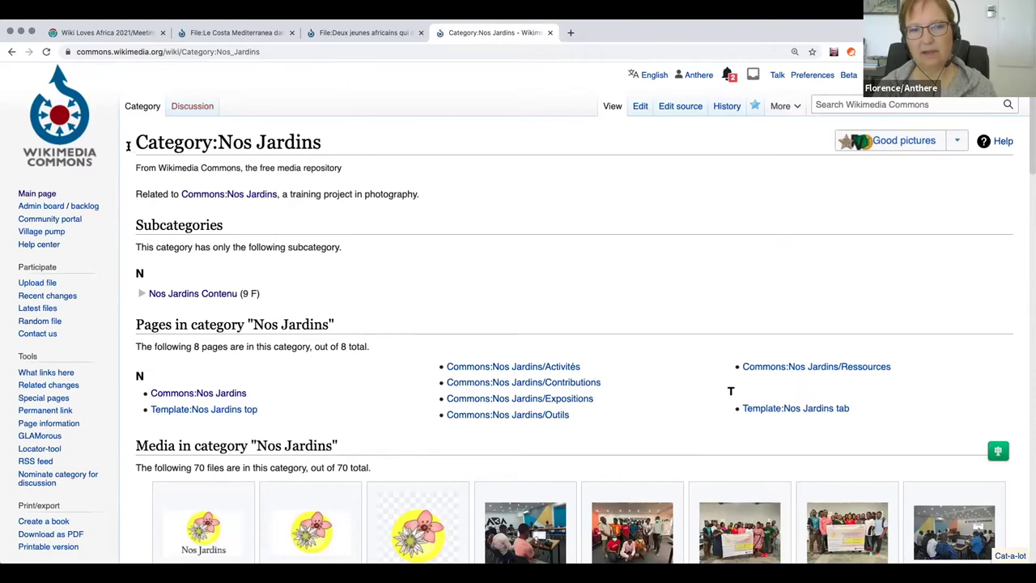
{"action": "left_click_drag", "start_coordinate": [128, 146], "coordinate": [366, 146]}
{"action": "scroll", "coordinate": [639, 397], "scroll_direction": "down", "scroll_amount": 5}
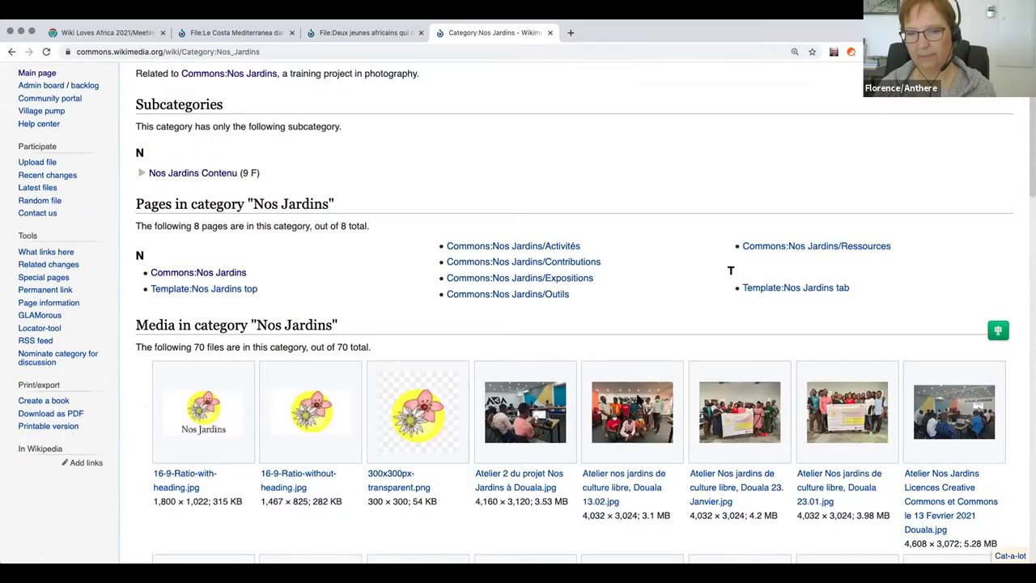
{"action": "scroll", "coordinate": [637, 399], "scroll_direction": "down", "scroll_amount": 1}
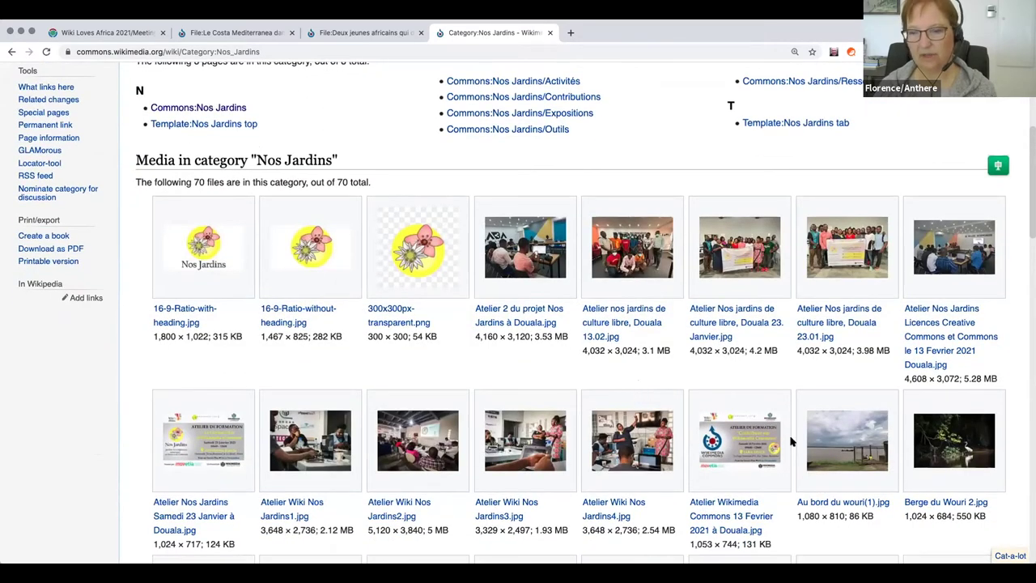
{"action": "scroll", "coordinate": [794, 440], "scroll_direction": "down", "scroll_amount": 2}
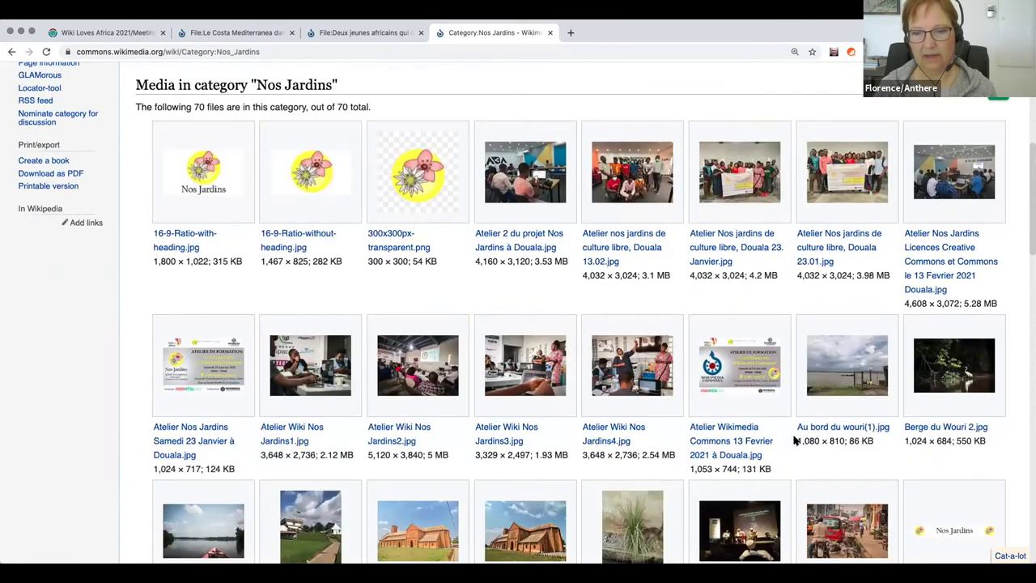
{"action": "scroll", "coordinate": [794, 440], "scroll_direction": "down", "scroll_amount": 2}
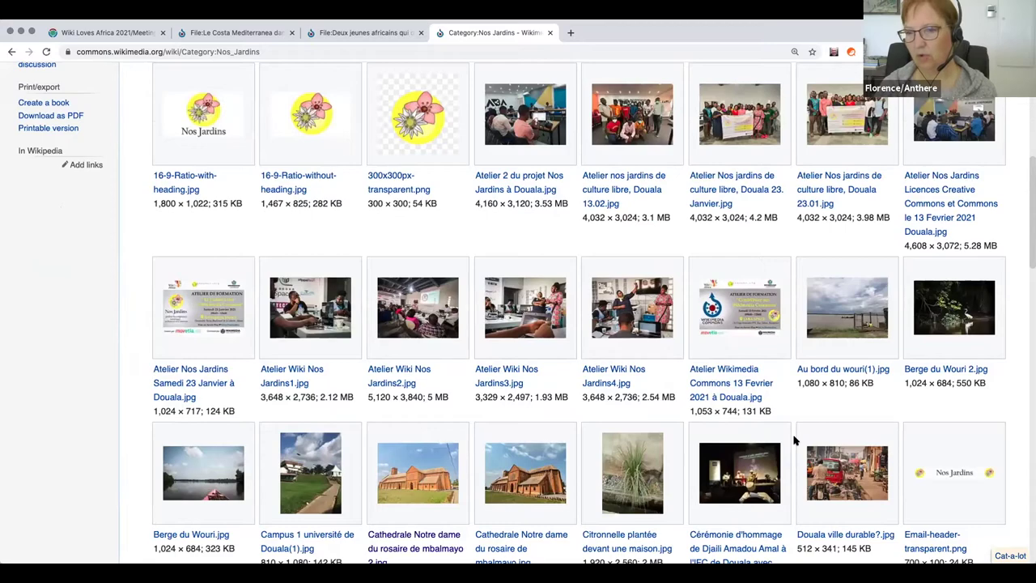
{"action": "scroll", "coordinate": [794, 441], "scroll_direction": "down", "scroll_amount": 2}
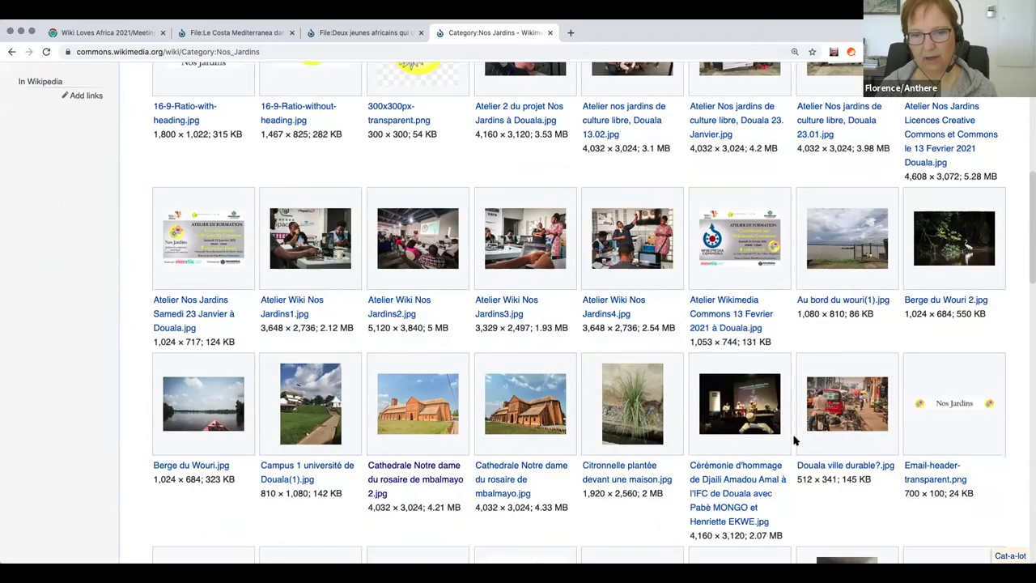
{"action": "scroll", "coordinate": [794, 441], "scroll_direction": "down", "scroll_amount": 4}
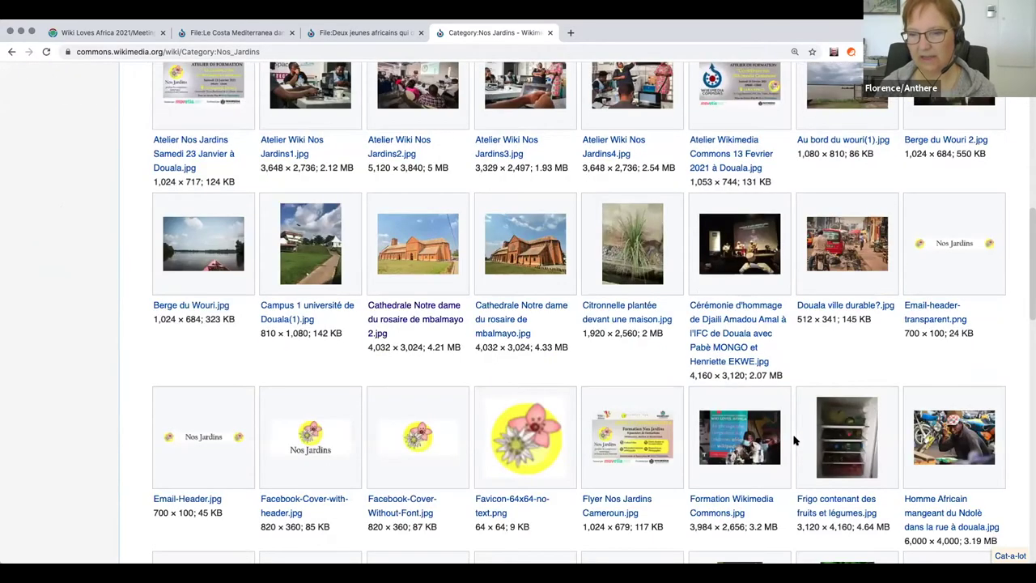
{"action": "scroll", "coordinate": [794, 441], "scroll_direction": "down", "scroll_amount": 3}
{"action": "scroll", "coordinate": [793, 441], "scroll_direction": "down", "scroll_amount": 1}
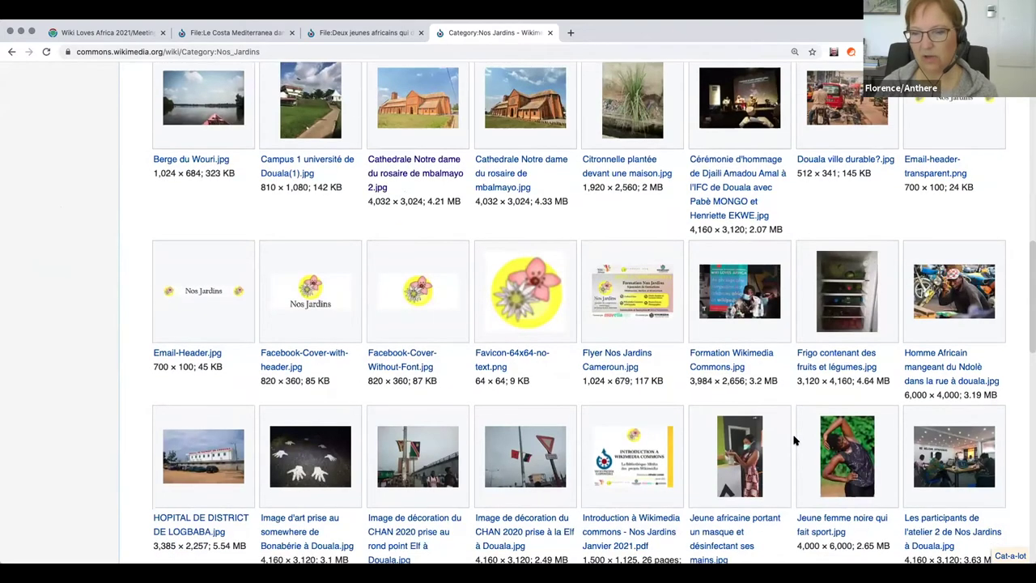
Step: Open the photo of the young woman wearing a mask and disinfecting her hands, and examine its file page down to the categories
{"action": "scroll", "coordinate": [794, 441], "scroll_direction": "down", "scroll_amount": 2}
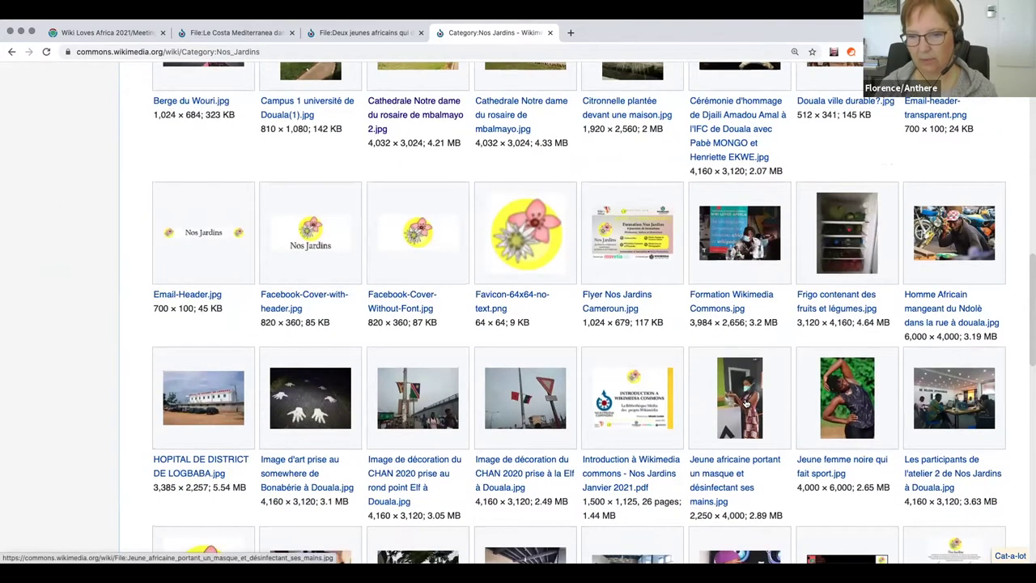
{"action": "scroll", "coordinate": [746, 402], "scroll_direction": "down", "scroll_amount": 2}
{"action": "scroll", "coordinate": [728, 445], "scroll_direction": "up", "scroll_amount": 1}
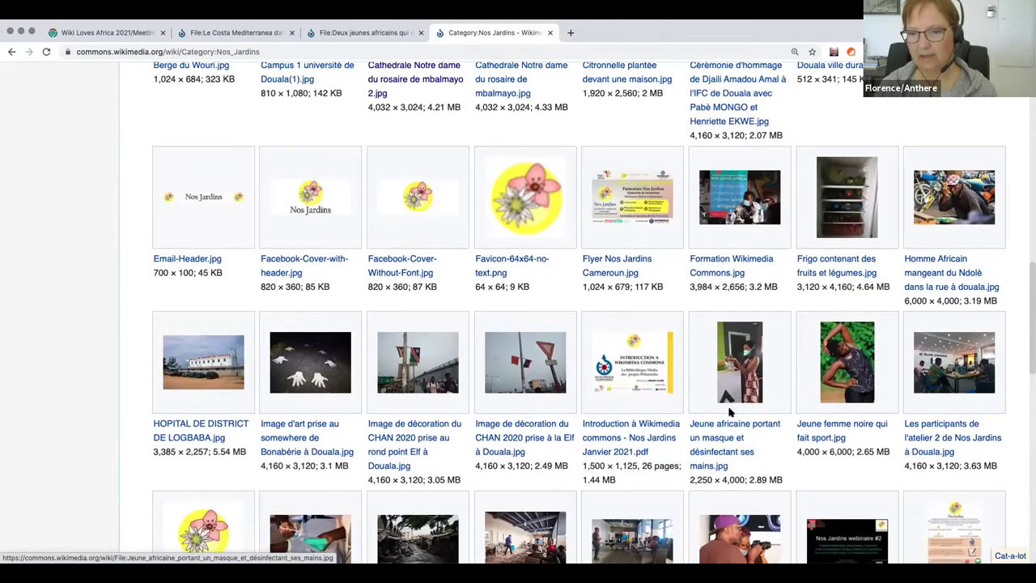
{"action": "left_click", "coordinate": [721, 426]}
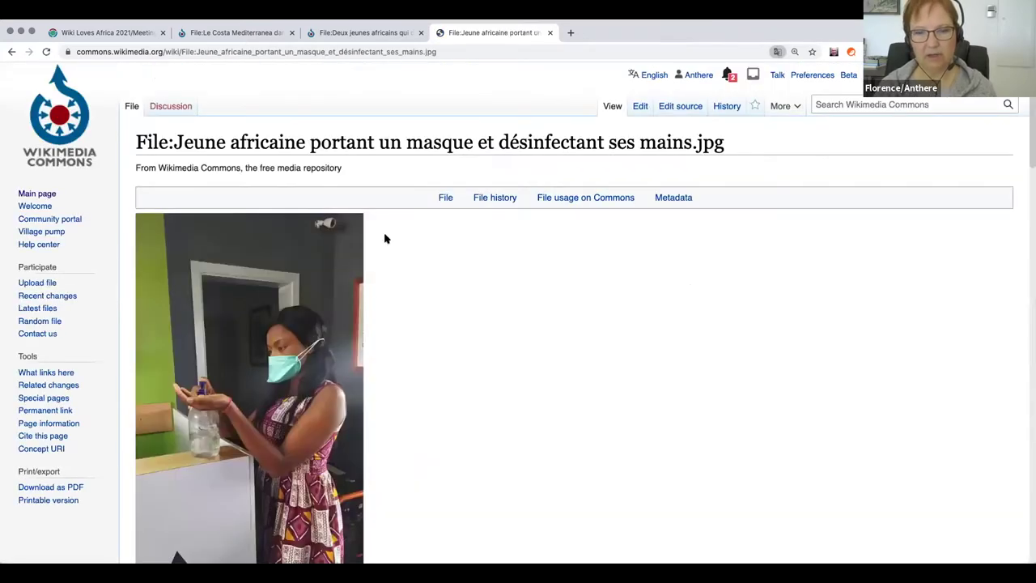
{"action": "scroll", "coordinate": [385, 239], "scroll_direction": "down", "scroll_amount": 10}
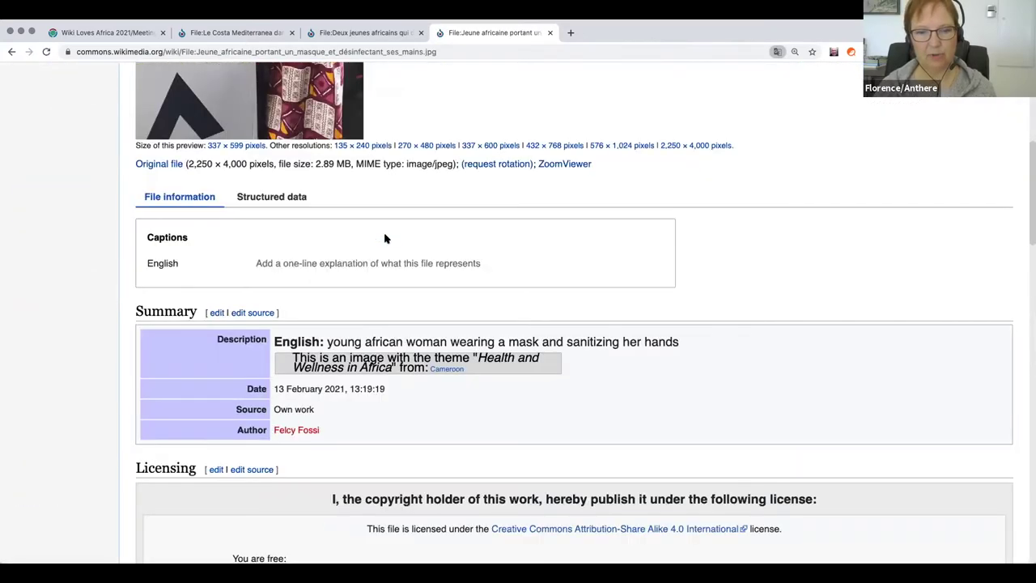
{"action": "scroll", "coordinate": [385, 239], "scroll_direction": "down", "scroll_amount": 15}
{"action": "scroll", "coordinate": [495, 367], "scroll_direction": "up", "scroll_amount": 4}
{"action": "scroll", "coordinate": [463, 368], "scroll_direction": "down", "scroll_amount": 3}
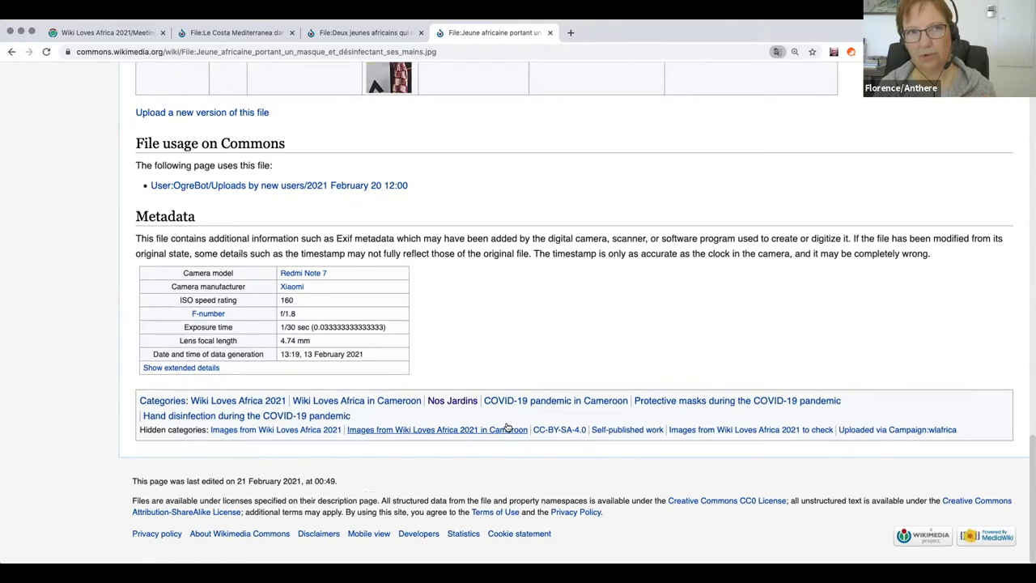
Step: Open the photo page's wikitext source for editing and highlight the Wiki Loves Africa, Nos Jardins and campaign category lines
{"action": "scroll", "coordinate": [612, 437], "scroll_direction": "up", "scroll_amount": 20}
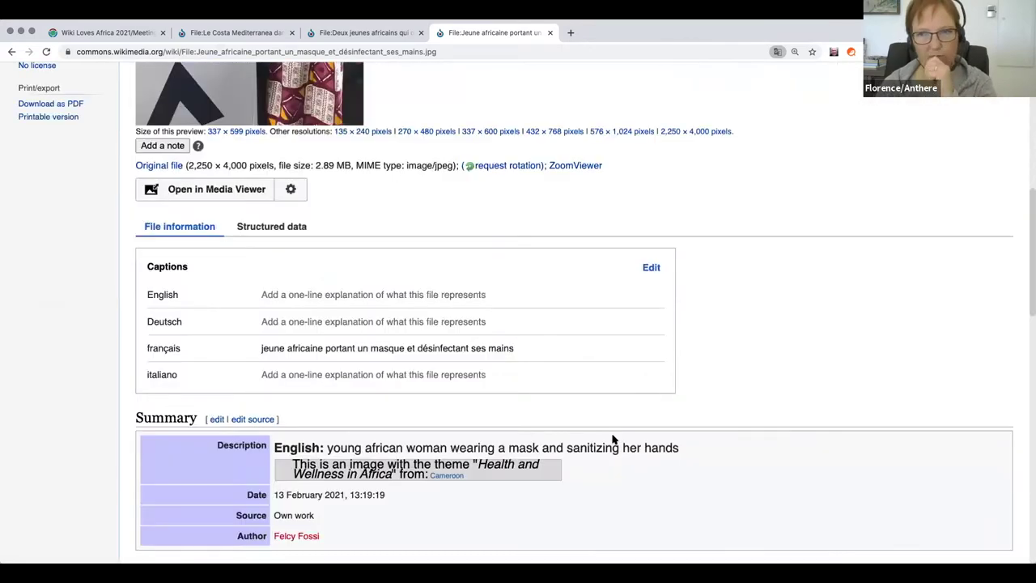
{"action": "scroll", "coordinate": [613, 440], "scroll_direction": "up", "scroll_amount": 2}
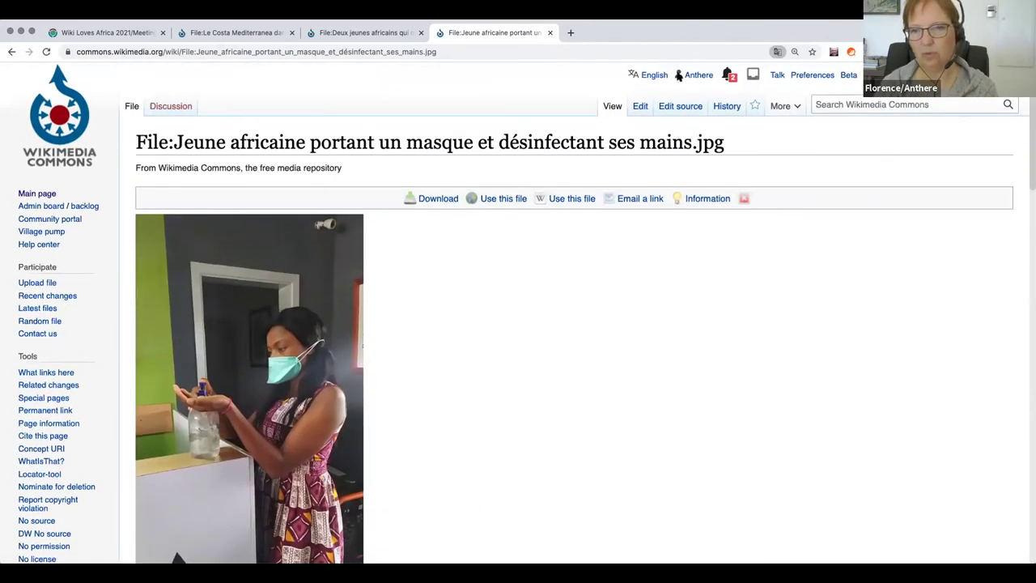
{"action": "left_click", "coordinate": [680, 110]}
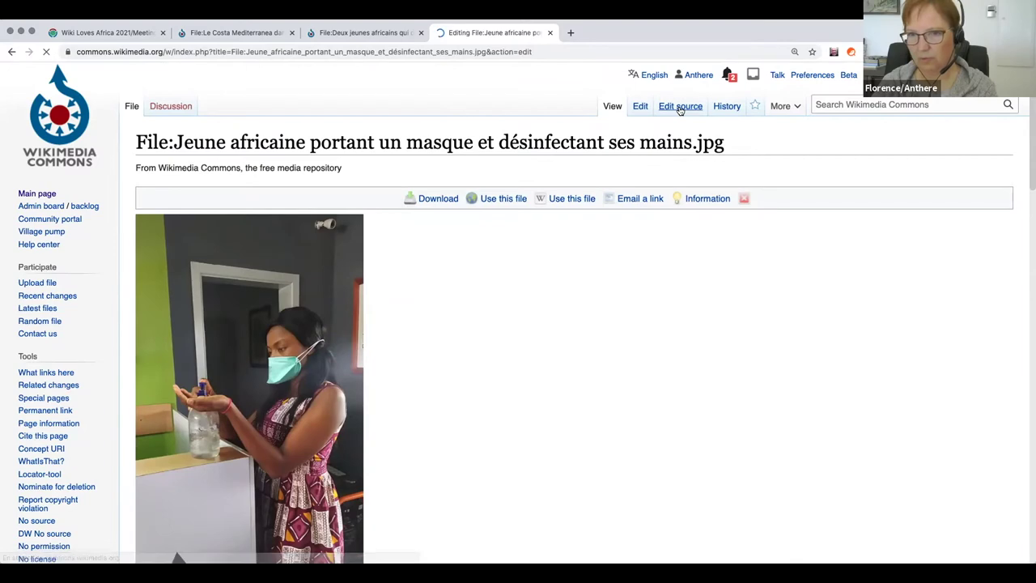
{"action": "scroll", "coordinate": [278, 324], "scroll_direction": "down", "scroll_amount": 1}
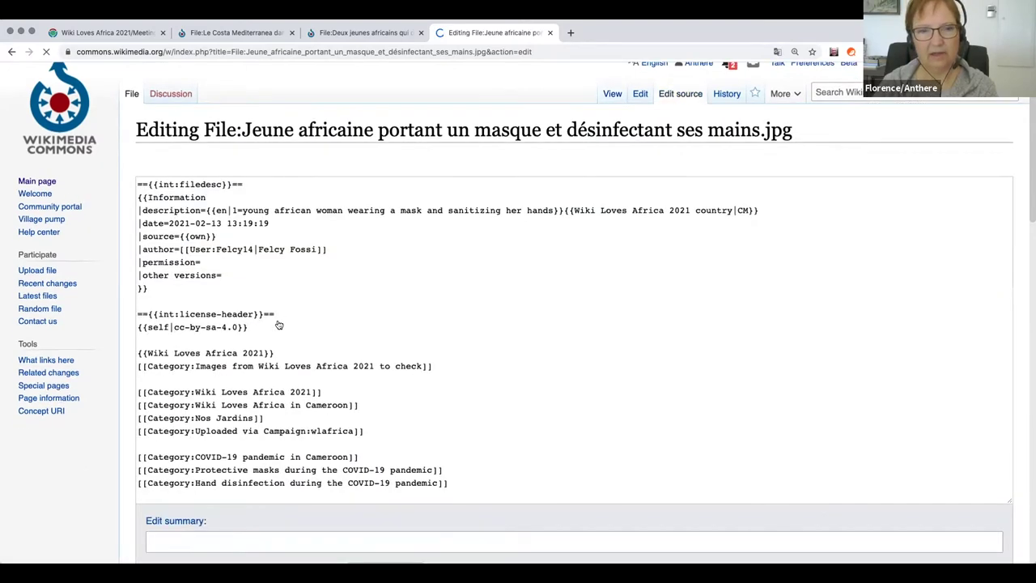
{"action": "scroll", "coordinate": [405, 395], "scroll_direction": "down", "scroll_amount": 3}
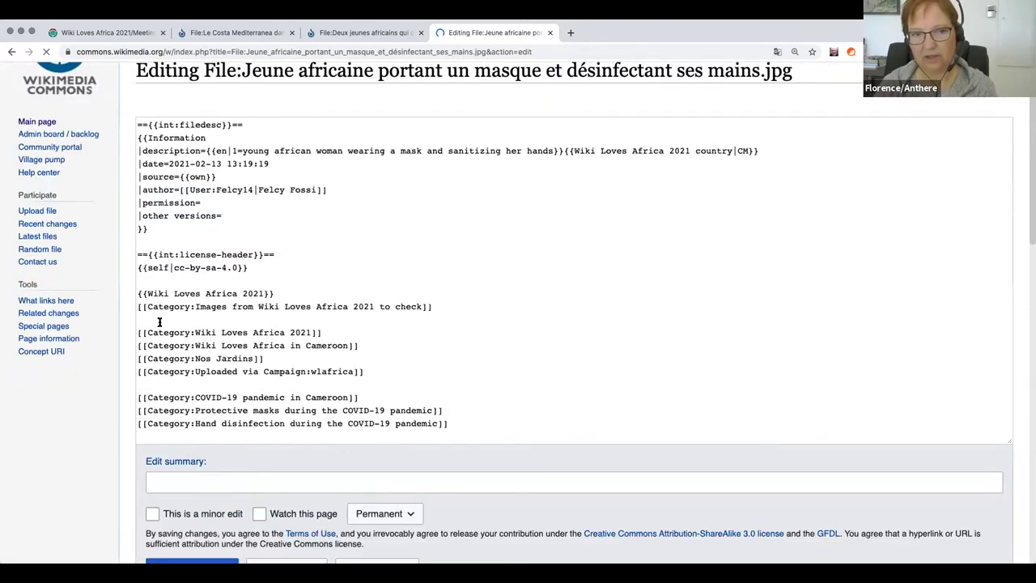
{"action": "left_click_drag", "start_coordinate": [135, 332], "coordinate": [381, 370]}
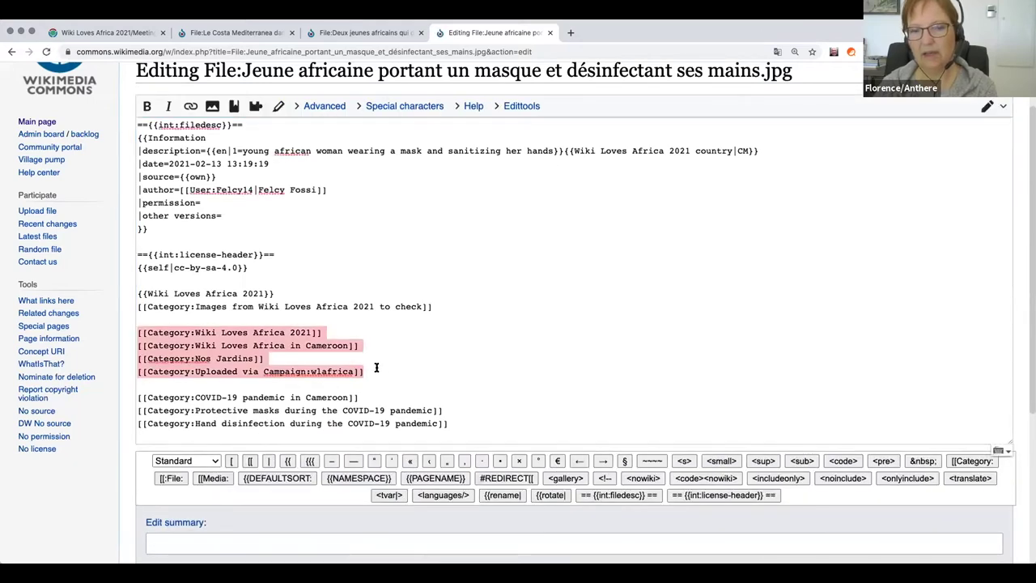
Step: Add [[Category:Nos Jardins Images for Wiki Loves Africa]] on its own line below the campaign category and publish the changes
{"action": "left_click", "coordinate": [377, 370]}
{"action": "key", "text": "Return"}
{"action": "key", "text": "Return"}
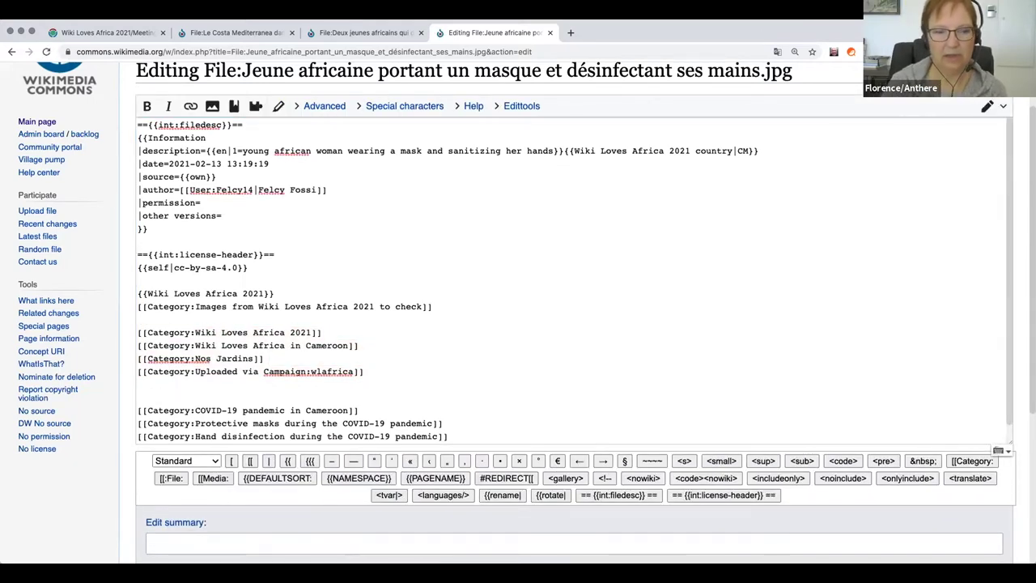
{"action": "type", "text": "[[C"}
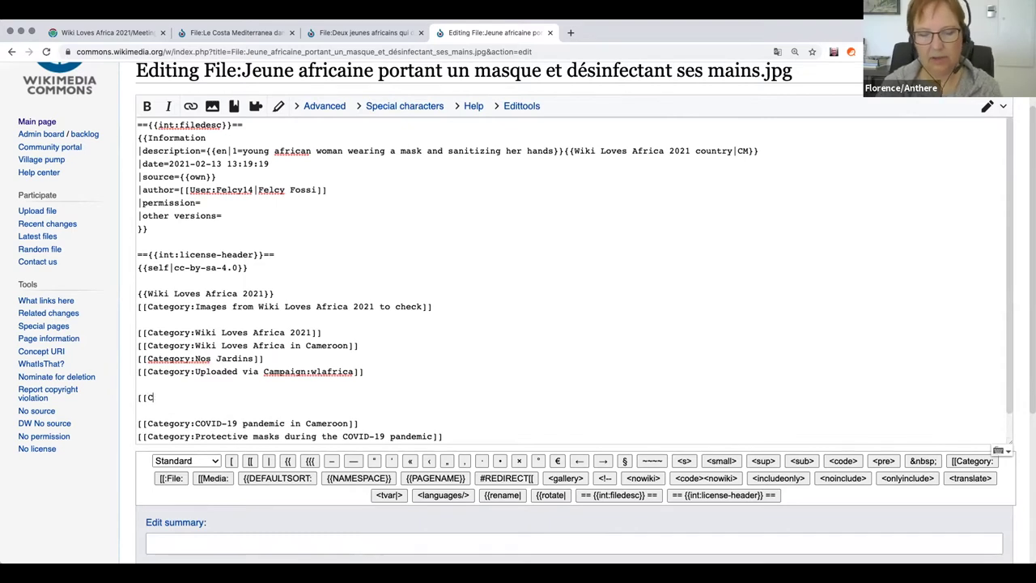
{"action": "type", "text": "ategory"}
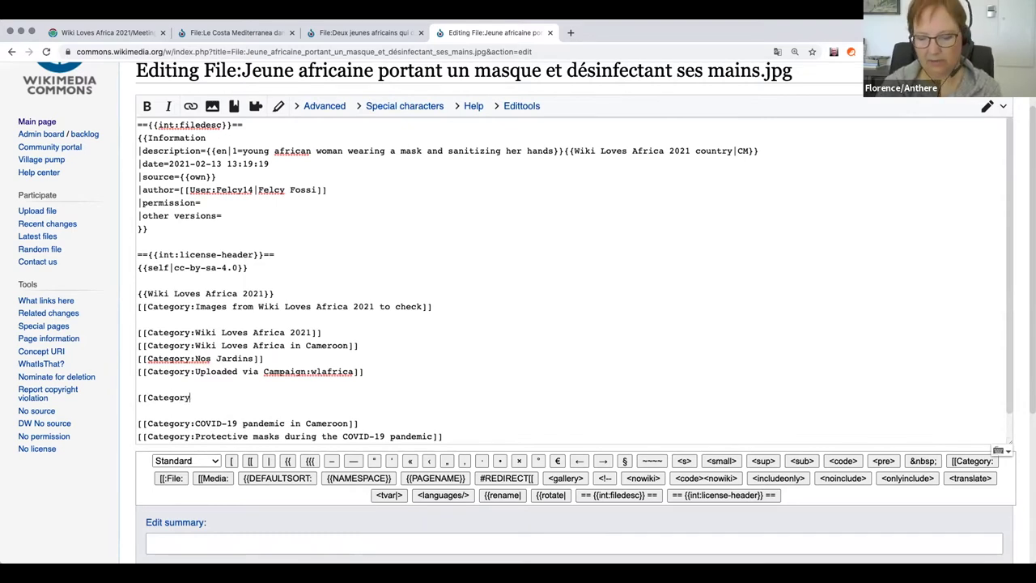
{"action": "type", "text": ":"}
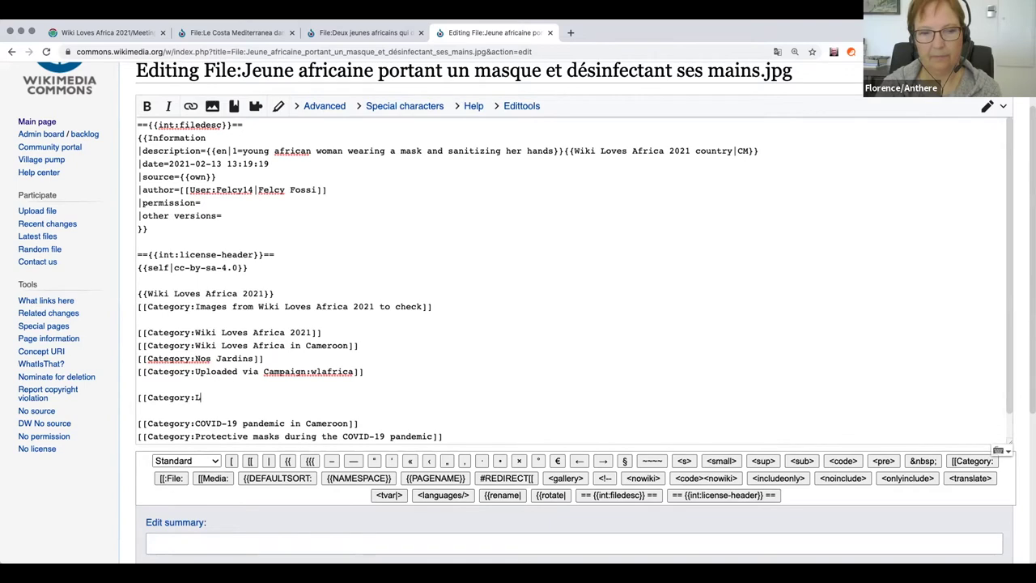
{"action": "type", "text": "Nos Jardins"}
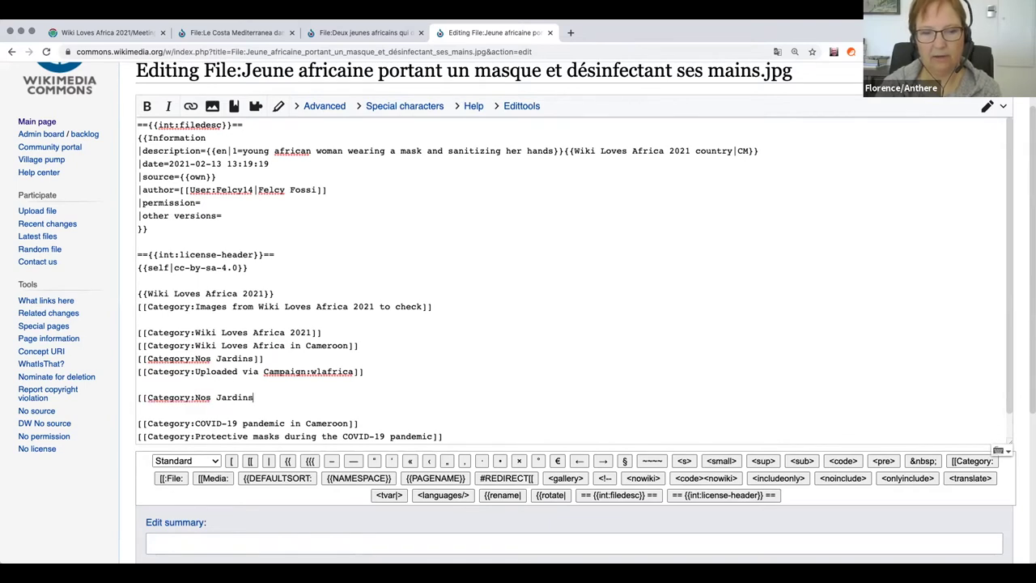
{"action": "type", "text": " Images for"}
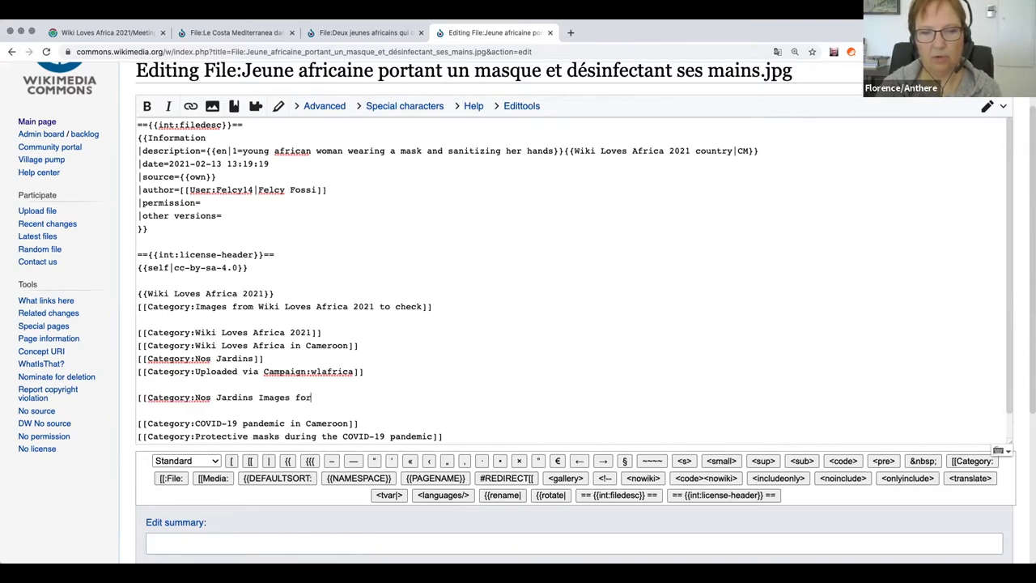
{"action": "type", "text": " Wiki Loves A"}
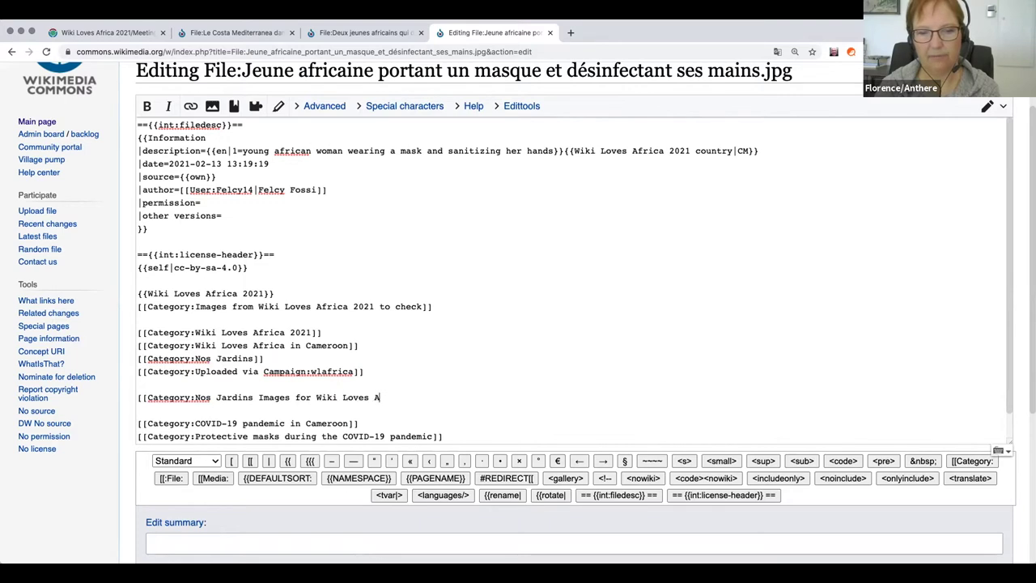
{"action": "type", "text": "frica]]"}
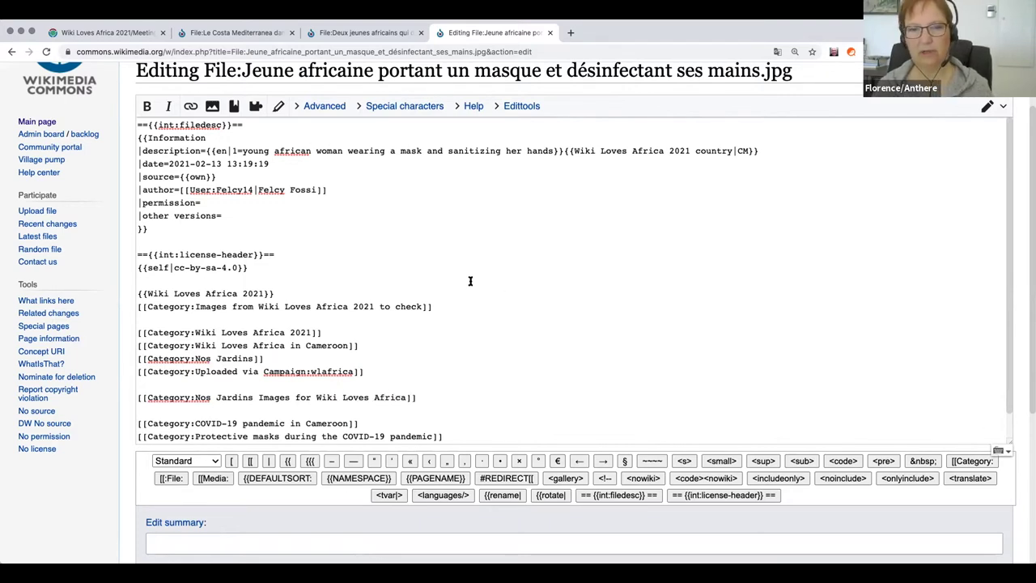
{"action": "scroll", "coordinate": [148, 316], "scroll_direction": "down", "scroll_amount": 5}
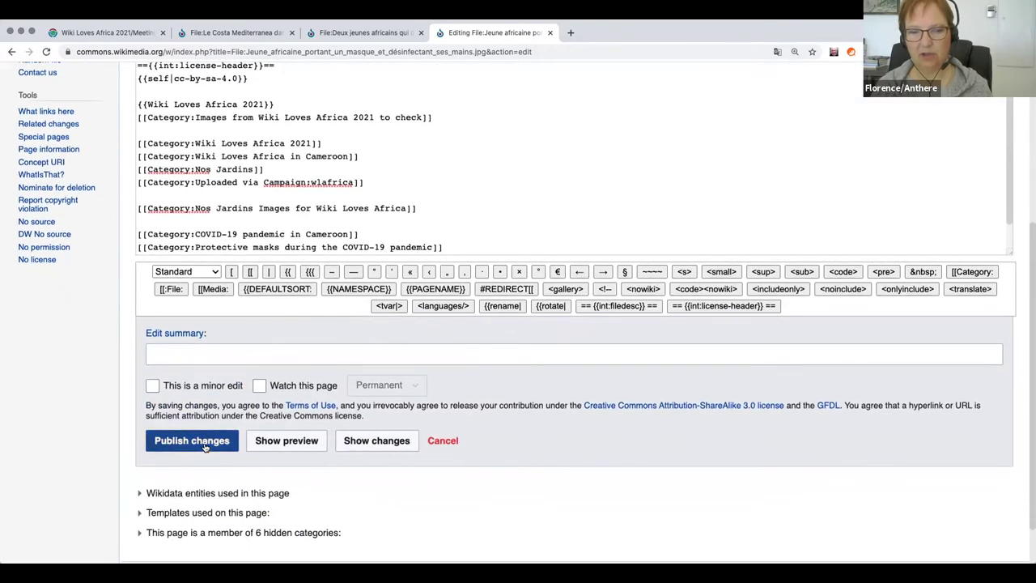
{"action": "left_click", "coordinate": [202, 444]}
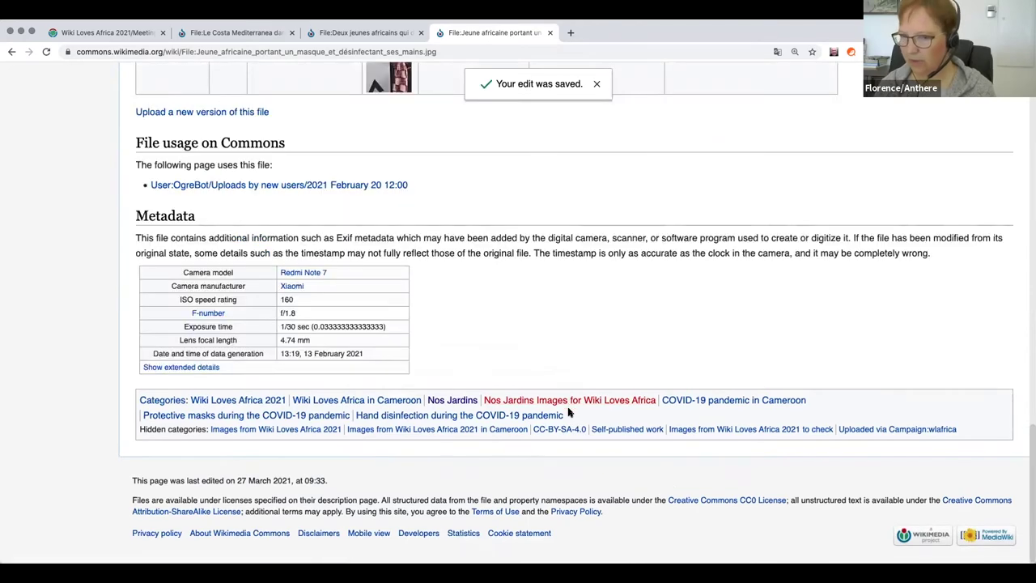
Step: Open the not-yet-created category Nos Jardins Images for Wiki Loves Africa from the file page and look over its creation page
{"action": "scroll", "coordinate": [571, 429], "scroll_direction": "up", "scroll_amount": 3}
{"action": "scroll", "coordinate": [572, 445], "scroll_direction": "down", "scroll_amount": 3}
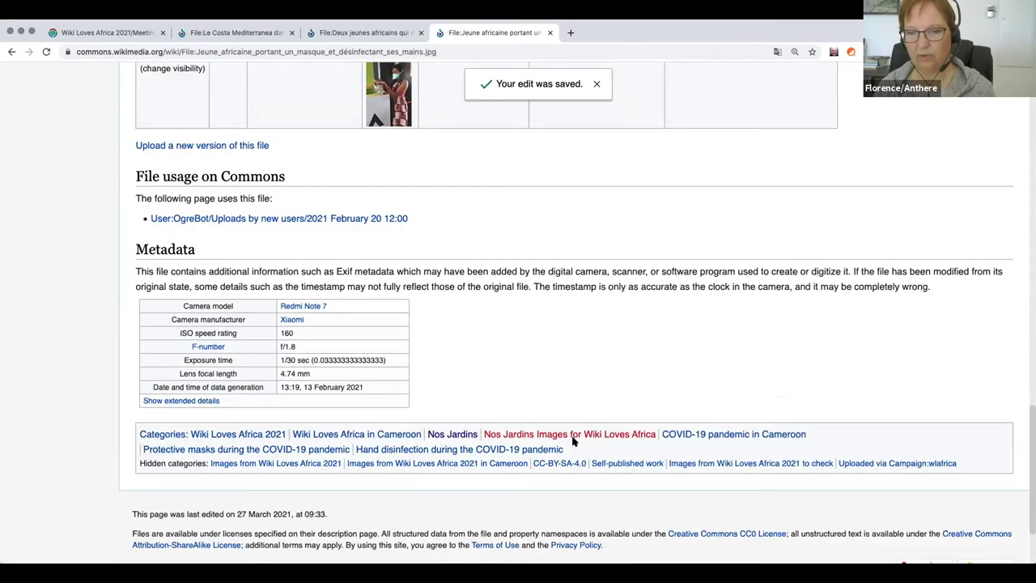
{"action": "left_click", "coordinate": [568, 436]}
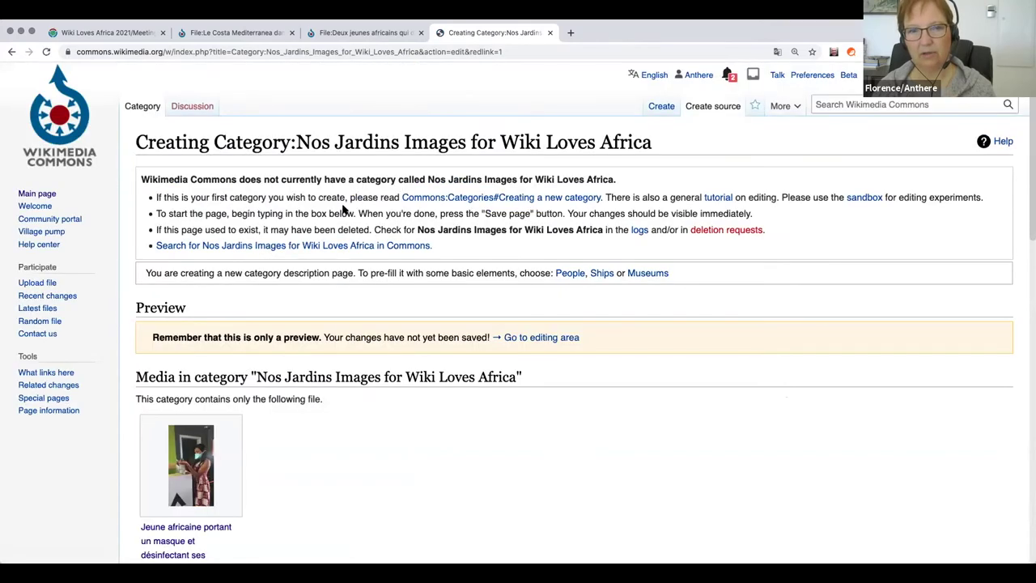
{"action": "scroll", "coordinate": [326, 267], "scroll_direction": "down", "scroll_amount": 1}
{"action": "scroll", "coordinate": [323, 311], "scroll_direction": "down", "scroll_amount": 2}
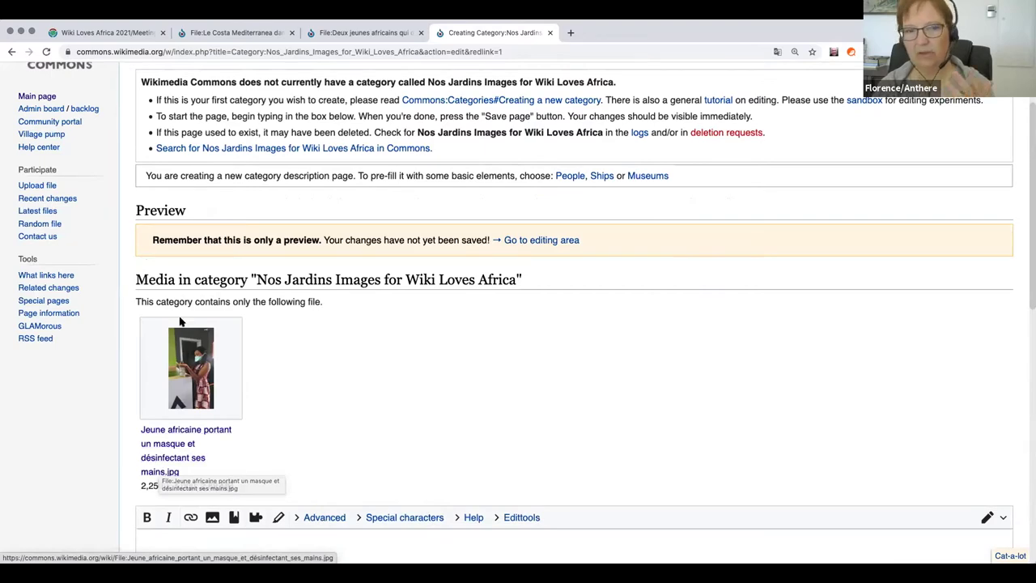
{"action": "scroll", "coordinate": [358, 303], "scroll_direction": "up", "scroll_amount": 2}
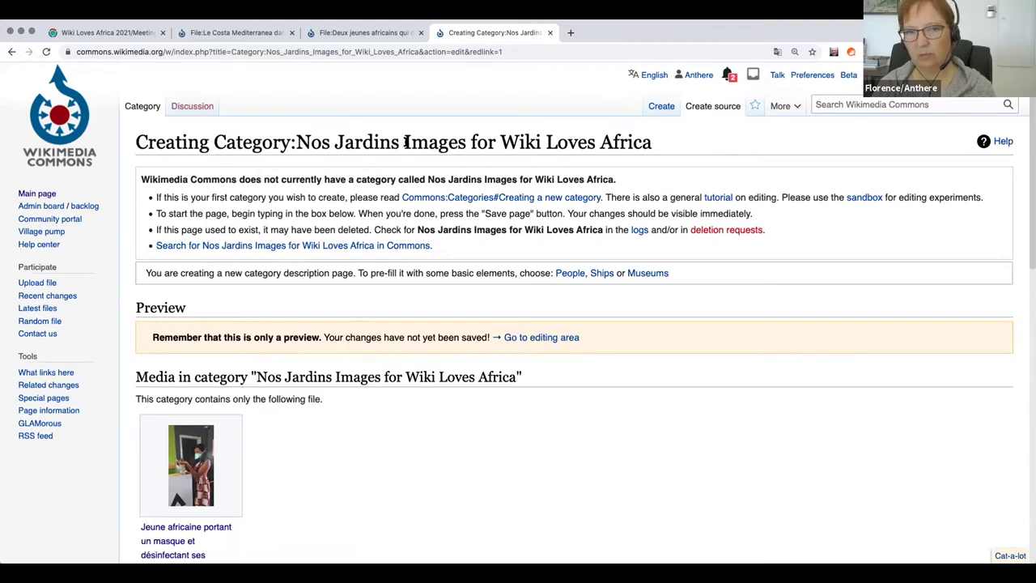
{"action": "left_click_drag", "start_coordinate": [400, 142], "coordinate": [211, 144]}
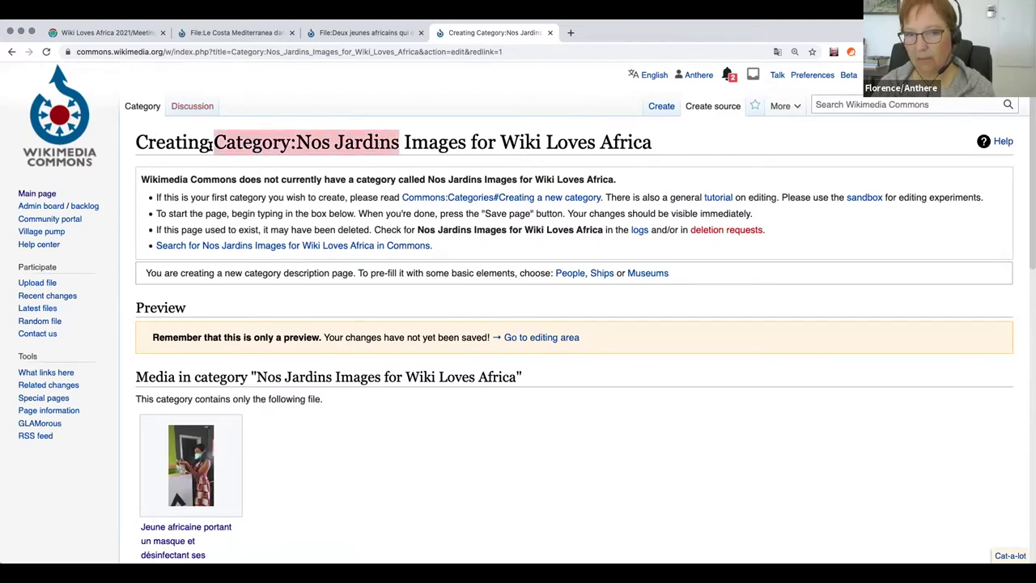
{"action": "left_click", "coordinate": [359, 141]}
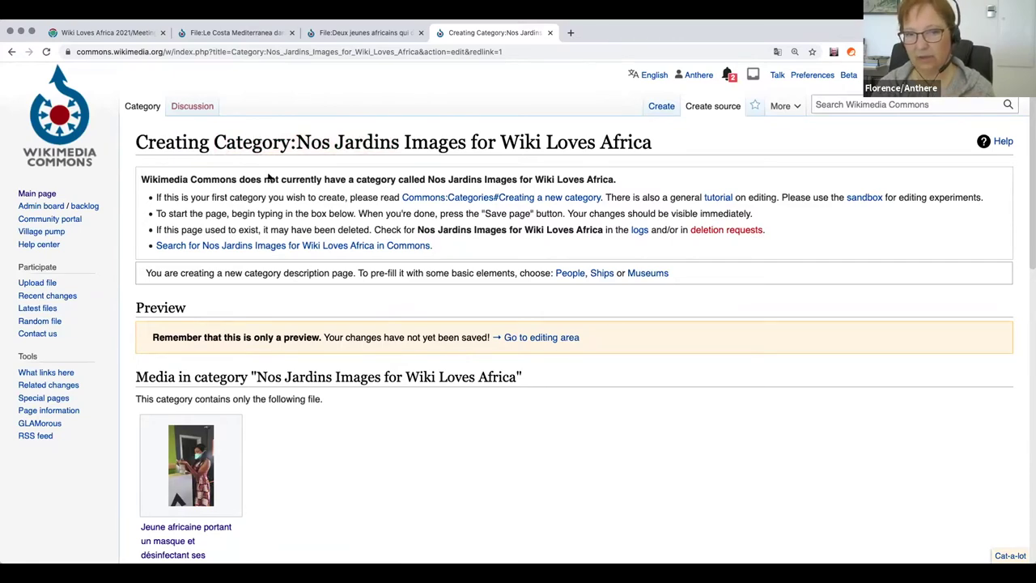
Step: Look over the category creation page and copy the text "Category:Nos Jardins" from its title
{"action": "scroll", "coordinate": [327, 474], "scroll_direction": "down", "scroll_amount": 3}
{"action": "scroll", "coordinate": [328, 474], "scroll_direction": "down", "scroll_amount": 4}
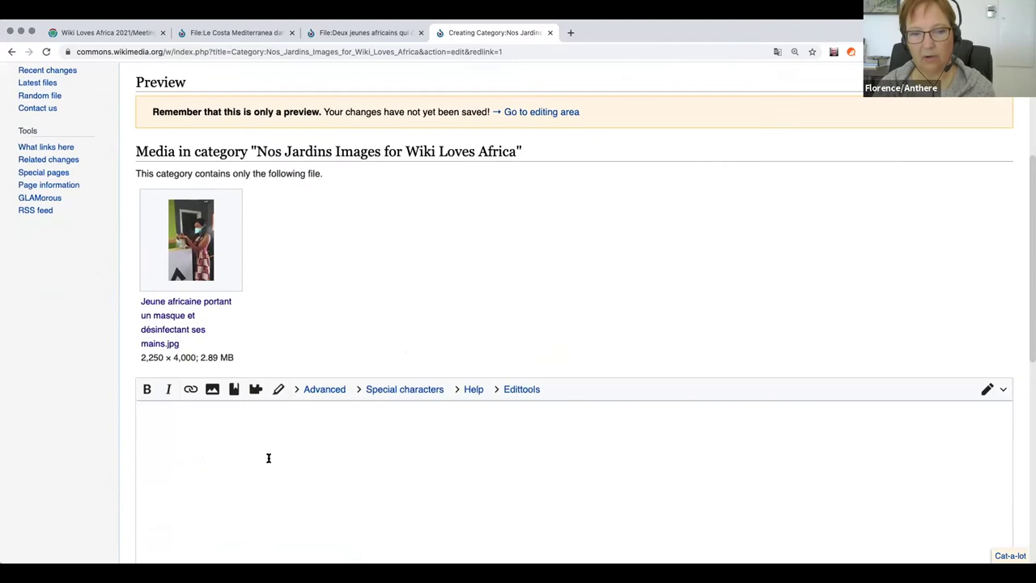
{"action": "scroll", "coordinate": [291, 389], "scroll_direction": "up", "scroll_amount": 3}
{"action": "scroll", "coordinate": [304, 372], "scroll_direction": "up", "scroll_amount": 2}
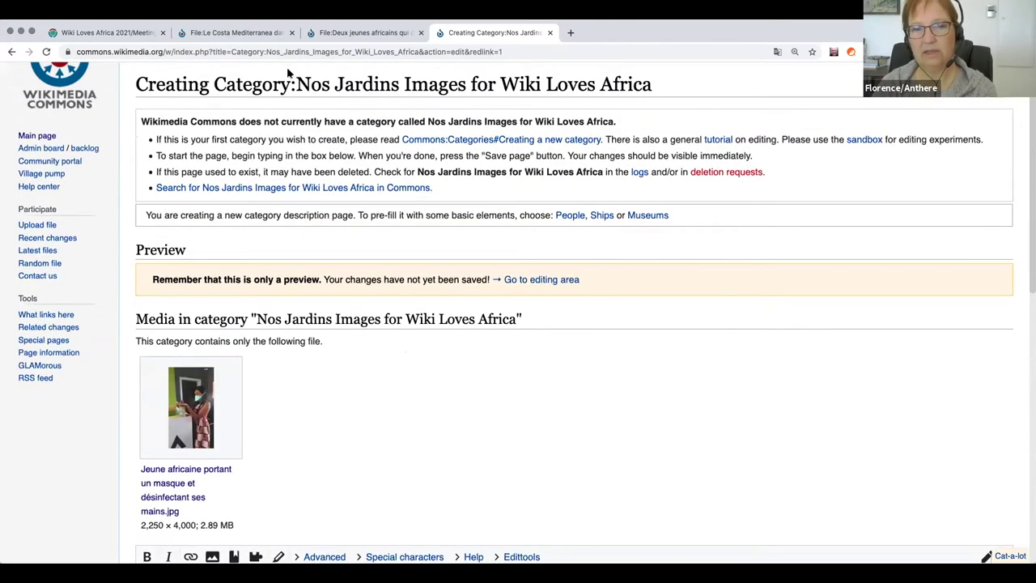
{"action": "left_click_drag", "start_coordinate": [214, 85], "coordinate": [402, 84]}
{"action": "key", "text": "super+c"}
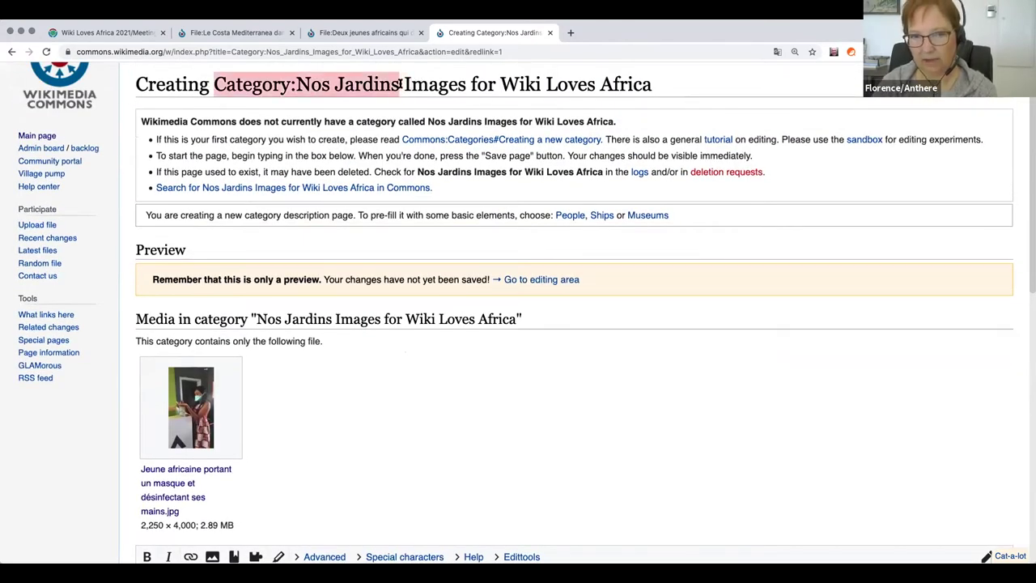
Step: Enter [[Category:Nos Jardins]] as the new category page's text and publish the page
{"action": "scroll", "coordinate": [326, 409], "scroll_direction": "down", "scroll_amount": 5}
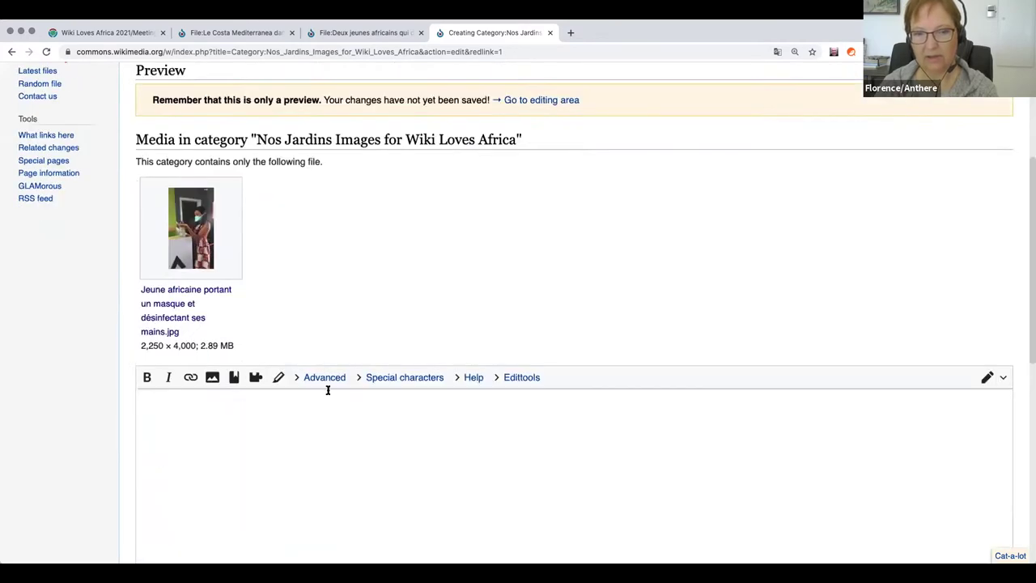
{"action": "left_click", "coordinate": [326, 372]}
{"action": "key", "text": "super+v"}
{"action": "left_click", "coordinate": [136, 329]}
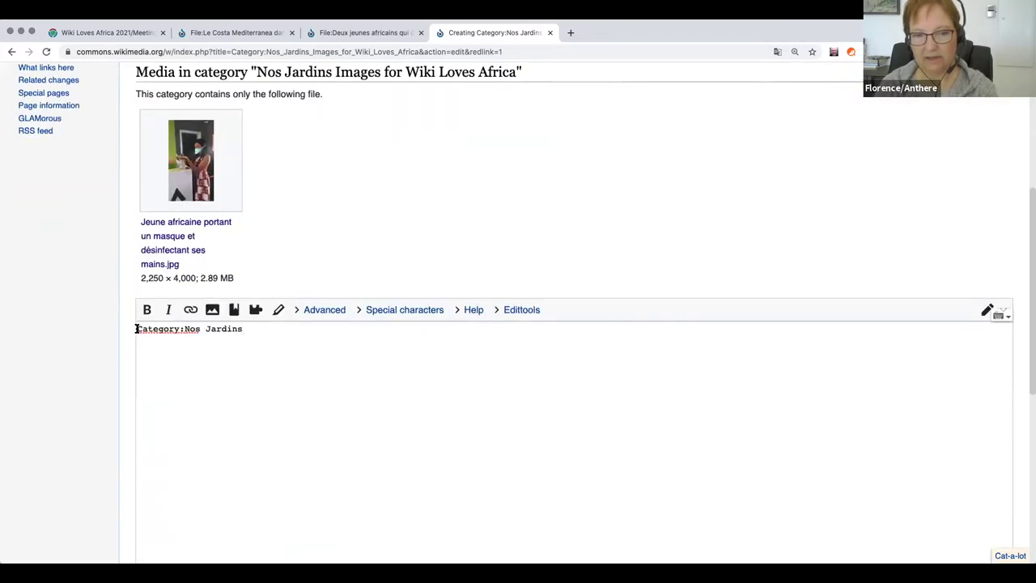
{"action": "type", "text": "[["}
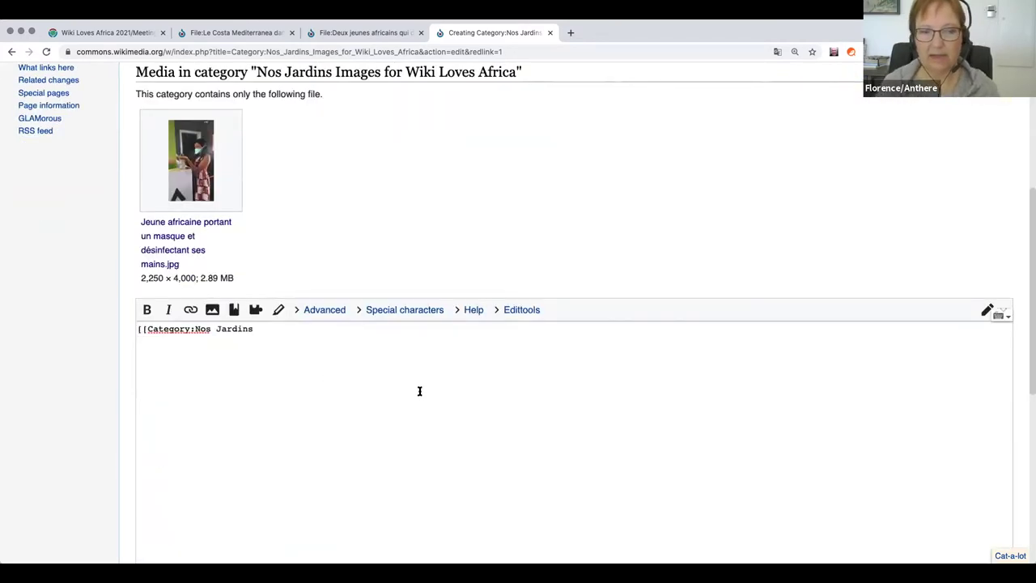
{"action": "type", "text": "]]"}
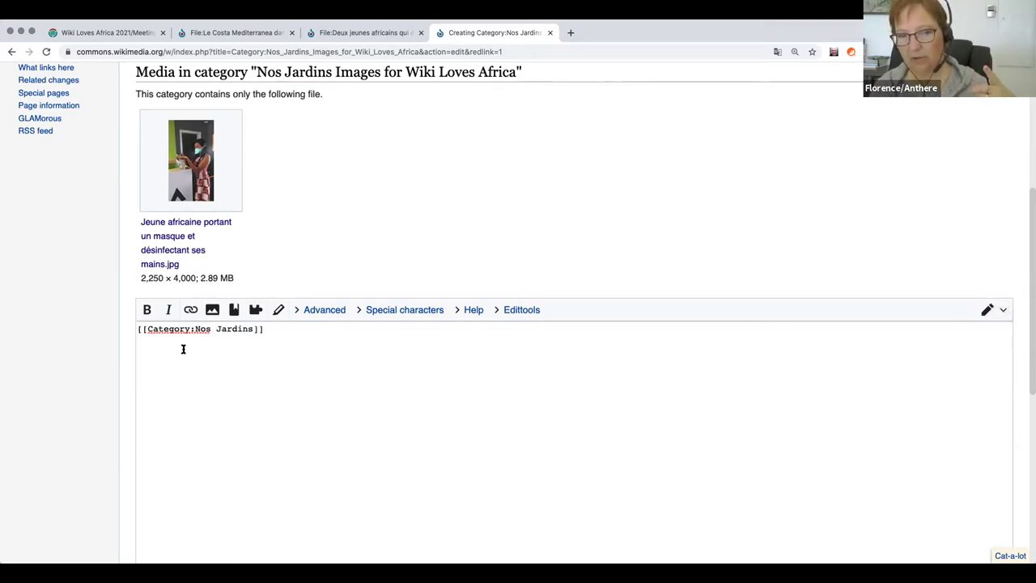
{"action": "scroll", "coordinate": [183, 349], "scroll_direction": "down", "scroll_amount": 10}
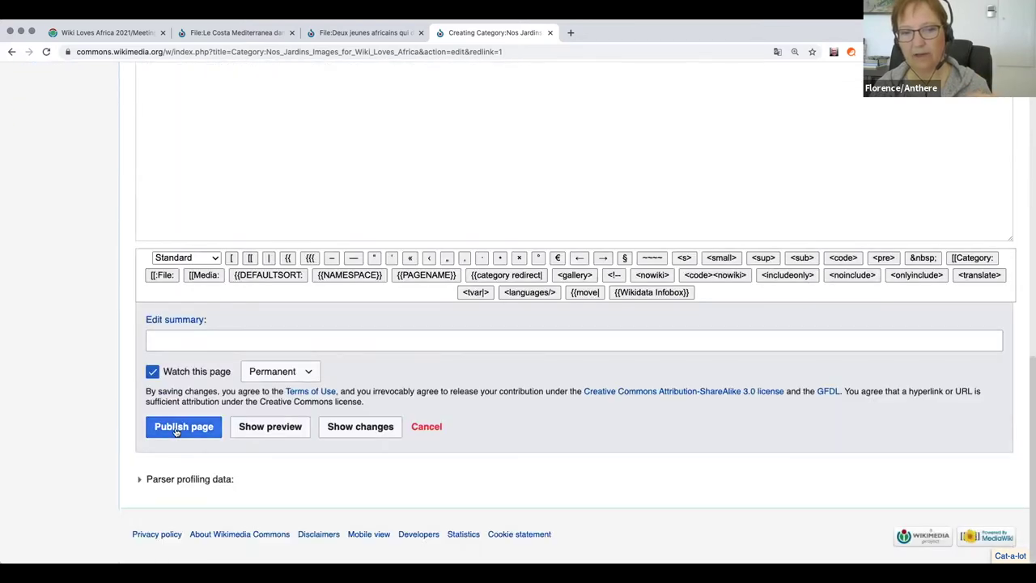
{"action": "left_click", "coordinate": [176, 432]}
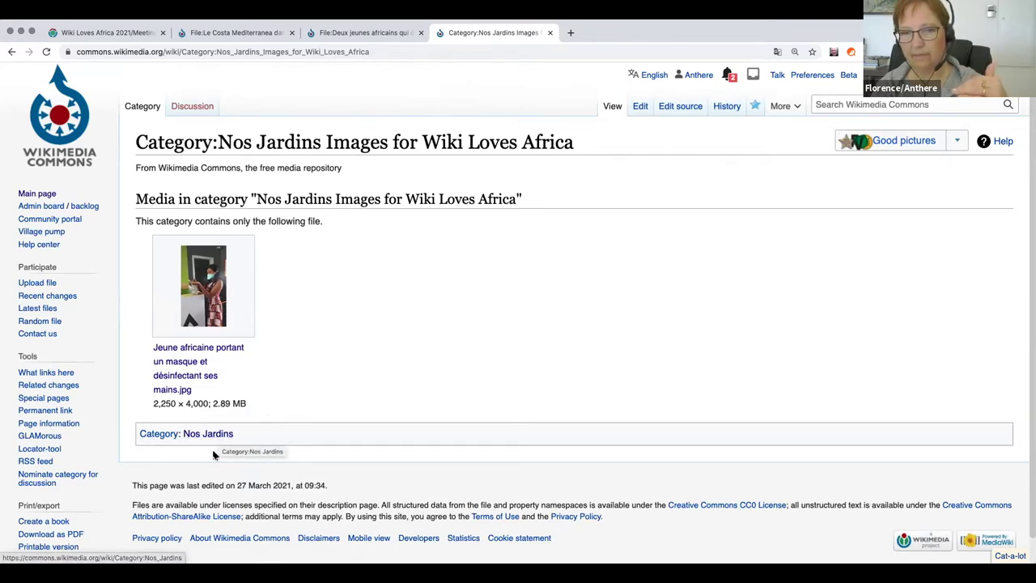
Step: Open the parent category Nos Jardins, highlight its Nos Jardins Images for Wiki Loves Africa subcategory and open that subcategory
{"action": "left_click", "coordinate": [209, 435]}
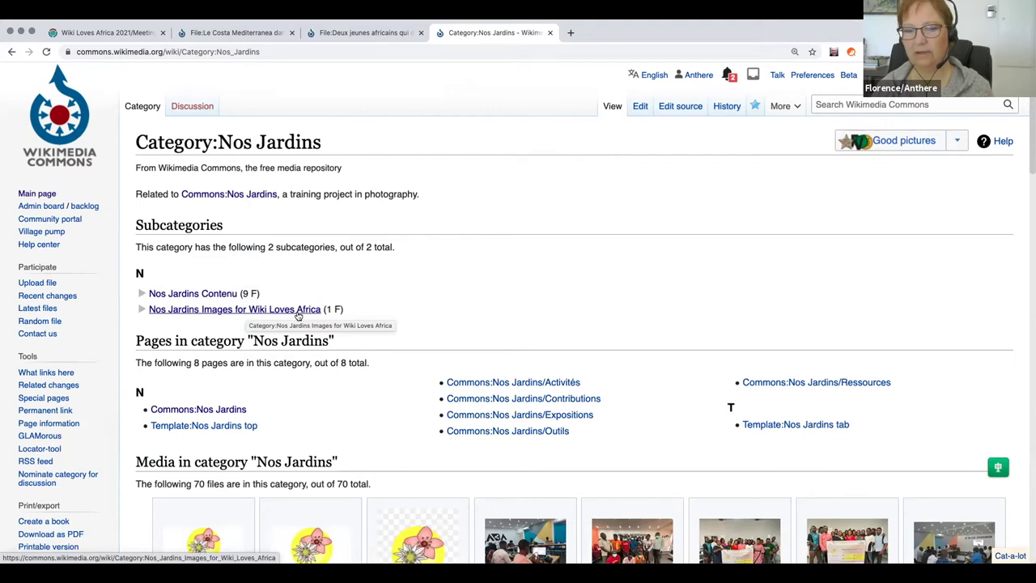
{"action": "left_click_drag", "start_coordinate": [321, 308], "coordinate": [264, 308]}
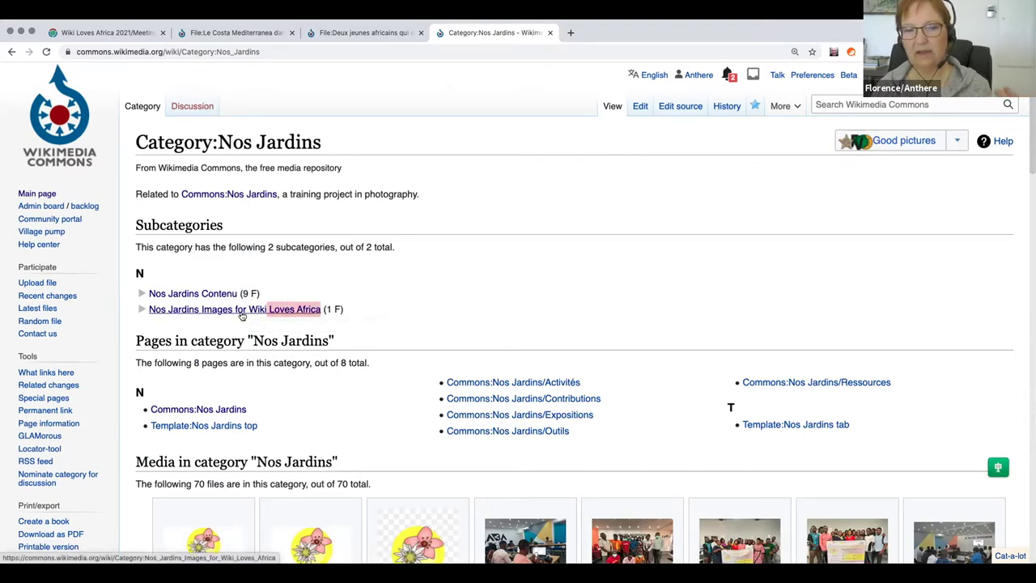
{"action": "left_click", "coordinate": [241, 314]}
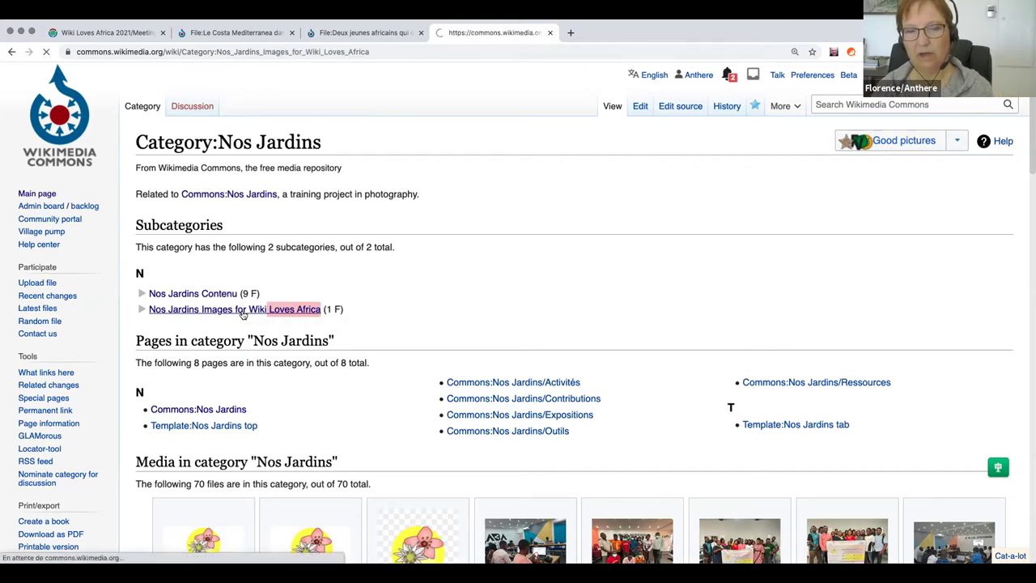
Step: Copy the full page title "Category:Nos Jardins Images for Wiki Loves Africa"
{"action": "double_click", "coordinate": [139, 141]}
{"action": "left_click_drag", "start_coordinate": [514, 139], "coordinate": [576, 142]}
{"action": "key", "text": "super+c"}
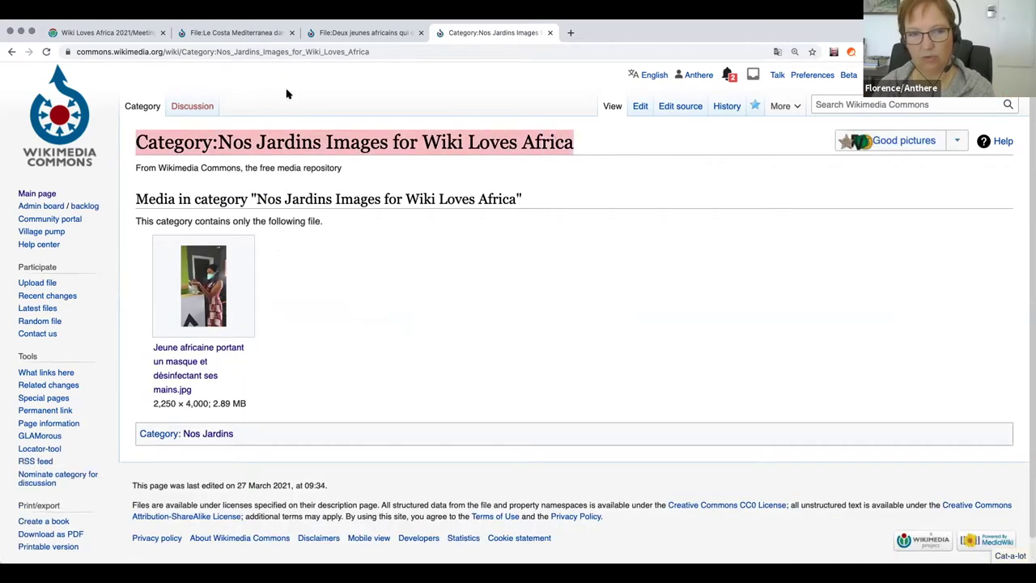
Step: Return to the Nos Jardins category, browse its media files and open the photo Un plat sain.jpg
{"action": "left_click", "coordinate": [12, 51]}
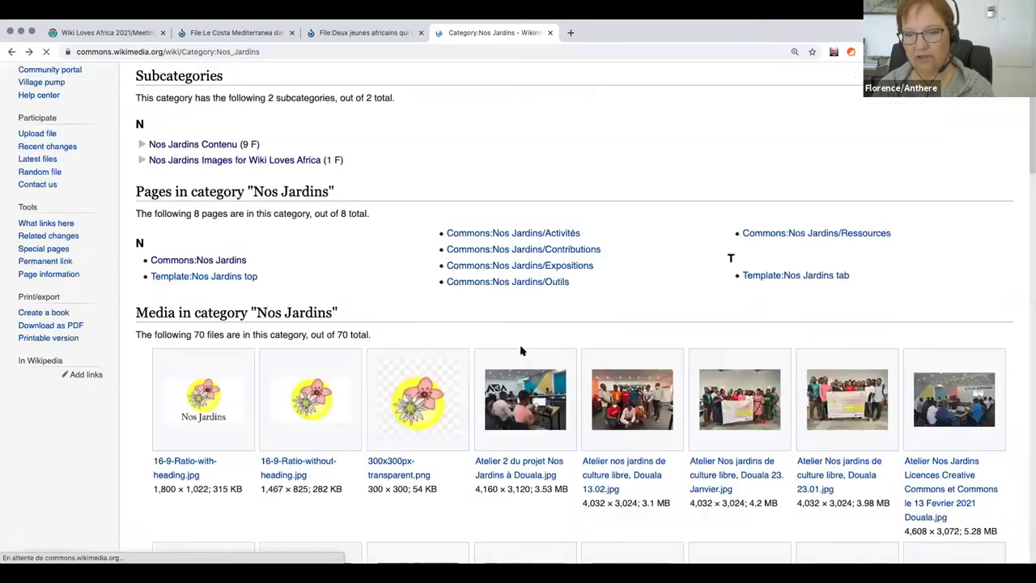
{"action": "scroll", "coordinate": [521, 350], "scroll_direction": "down", "scroll_amount": 10}
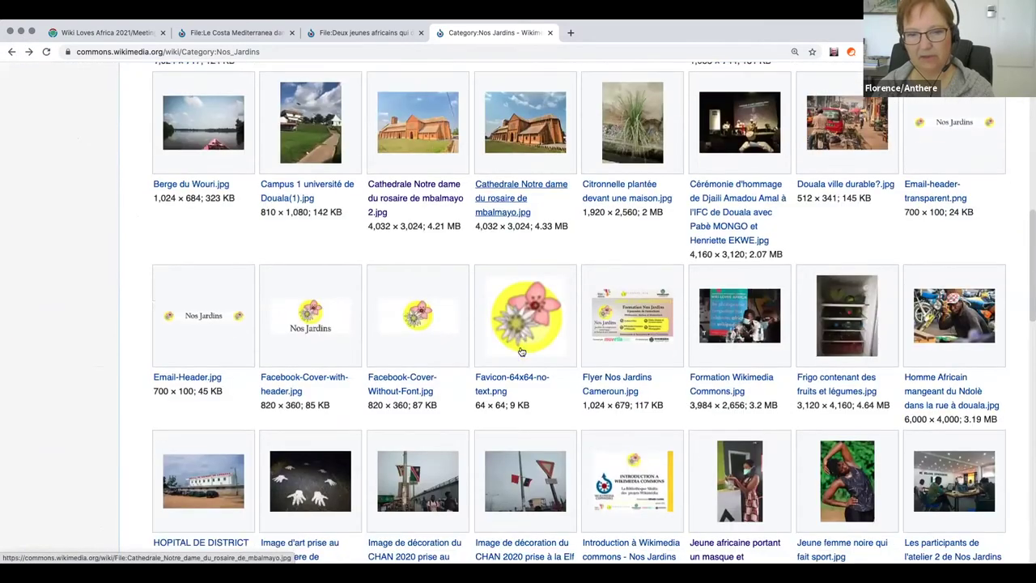
{"action": "scroll", "coordinate": [521, 351], "scroll_direction": "down", "scroll_amount": 2}
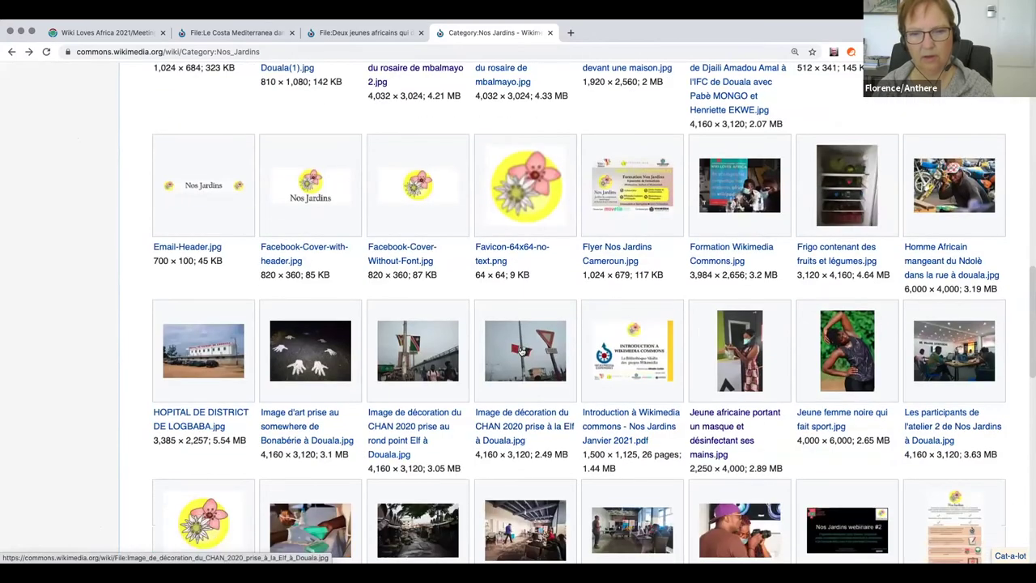
{"action": "scroll", "coordinate": [521, 350], "scroll_direction": "down", "scroll_amount": 2}
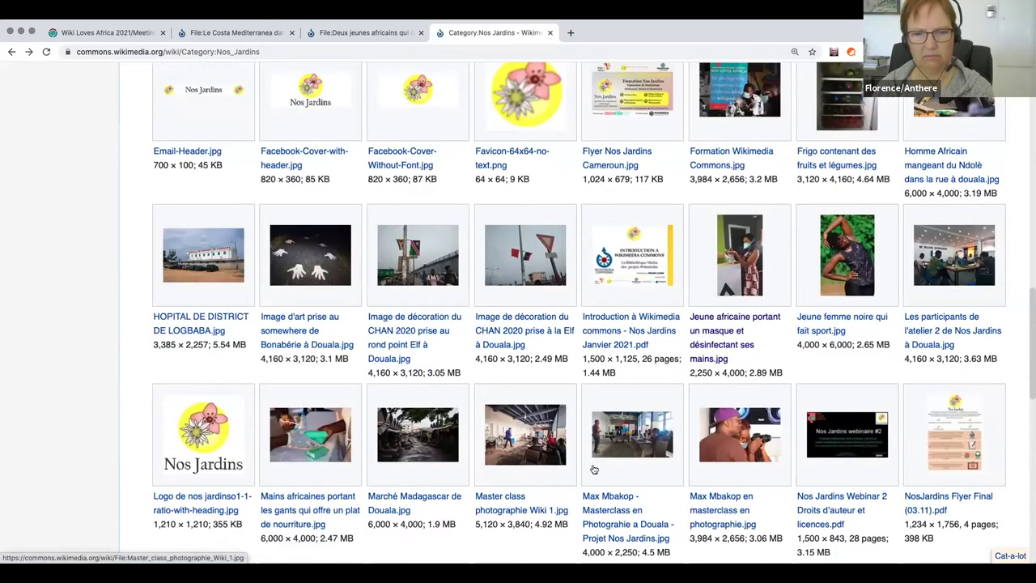
{"action": "scroll", "coordinate": [557, 462], "scroll_direction": "down", "scroll_amount": 5}
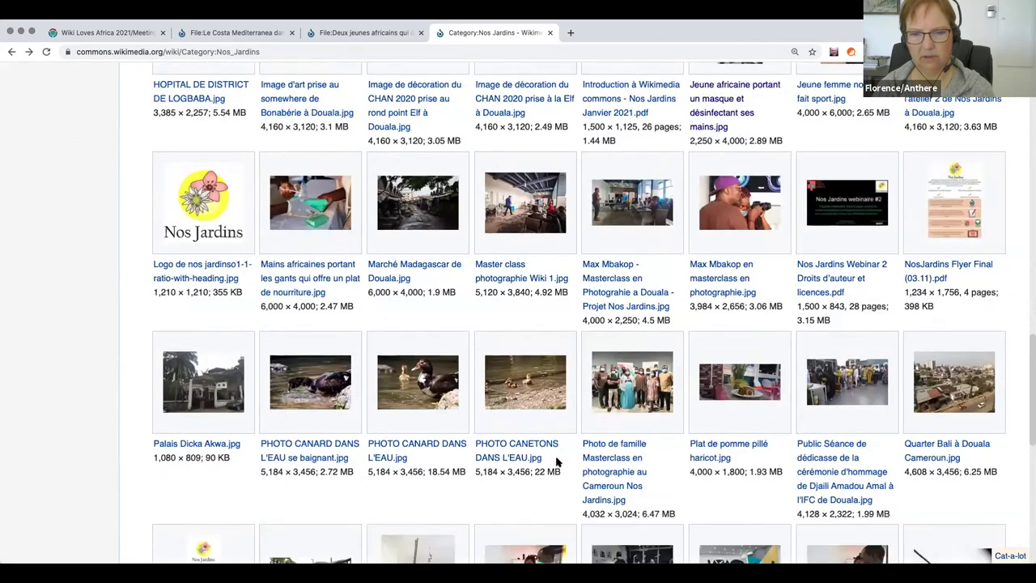
{"action": "scroll", "coordinate": [557, 462], "scroll_direction": "down", "scroll_amount": 2}
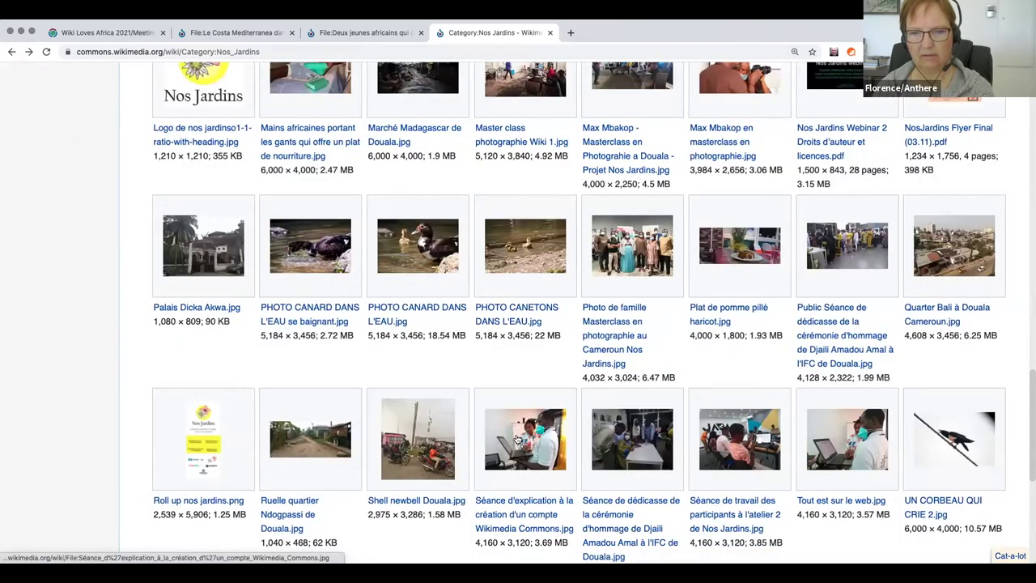
{"action": "scroll", "coordinate": [517, 440], "scroll_direction": "down", "scroll_amount": 1}
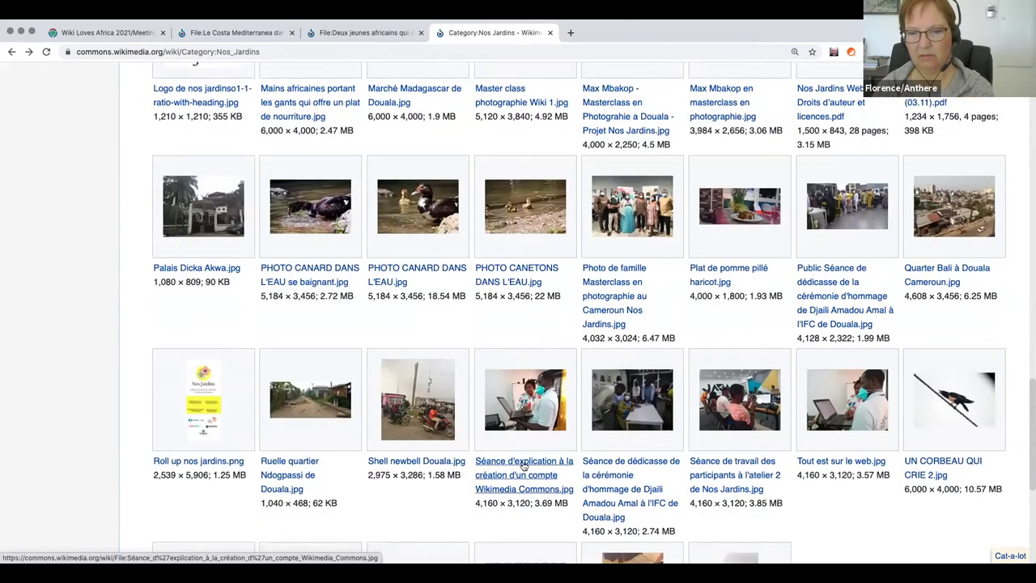
{"action": "scroll", "coordinate": [523, 465], "scroll_direction": "down", "scroll_amount": 5}
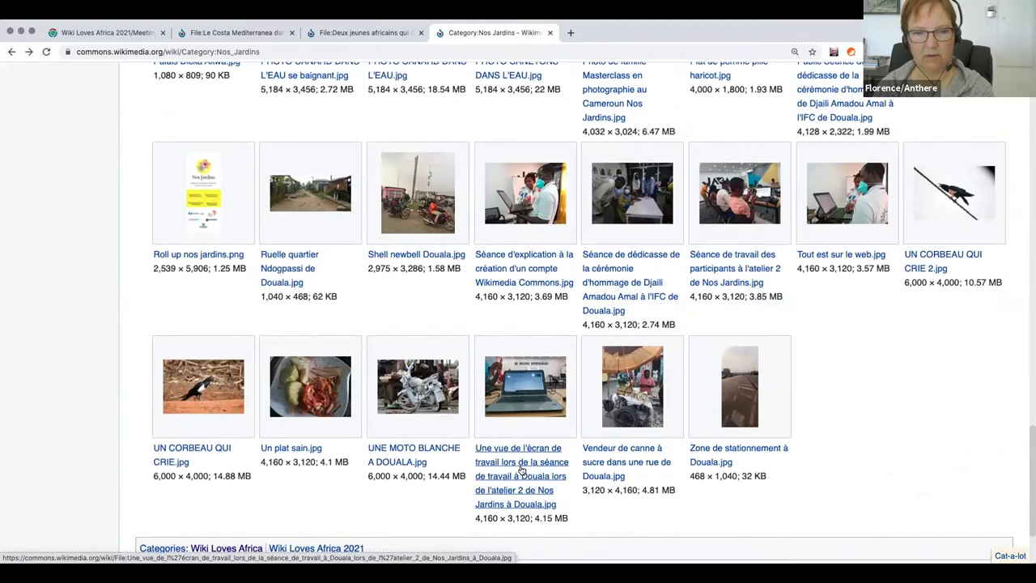
{"action": "scroll", "coordinate": [520, 469], "scroll_direction": "up", "scroll_amount": 1}
{"action": "left_click", "coordinate": [285, 492]}
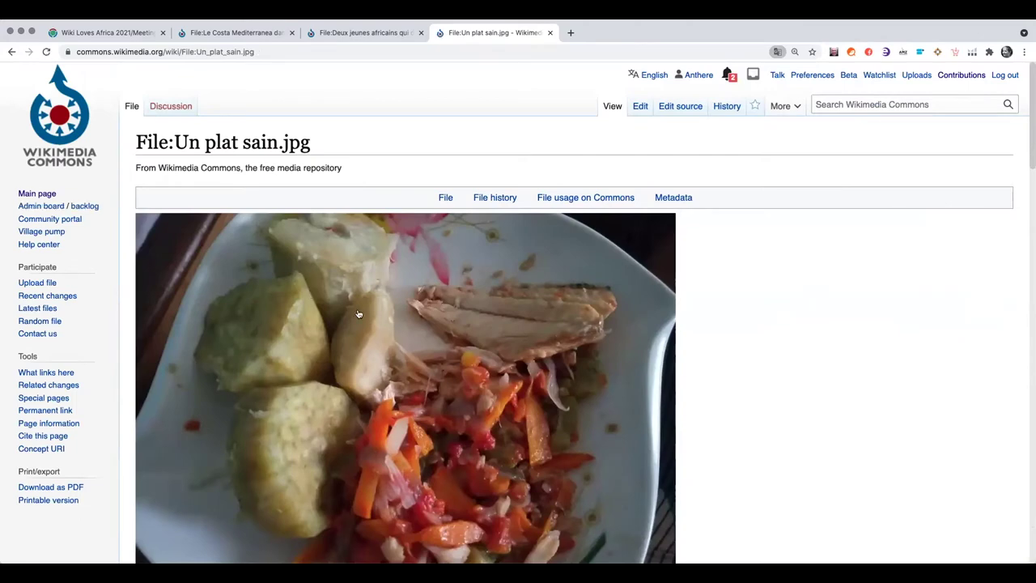
Step: Review the Un plat sain.jpg page down to its categories and open its wikitext source for editing
{"action": "scroll", "coordinate": [358, 314], "scroll_direction": "down", "scroll_amount": 4}
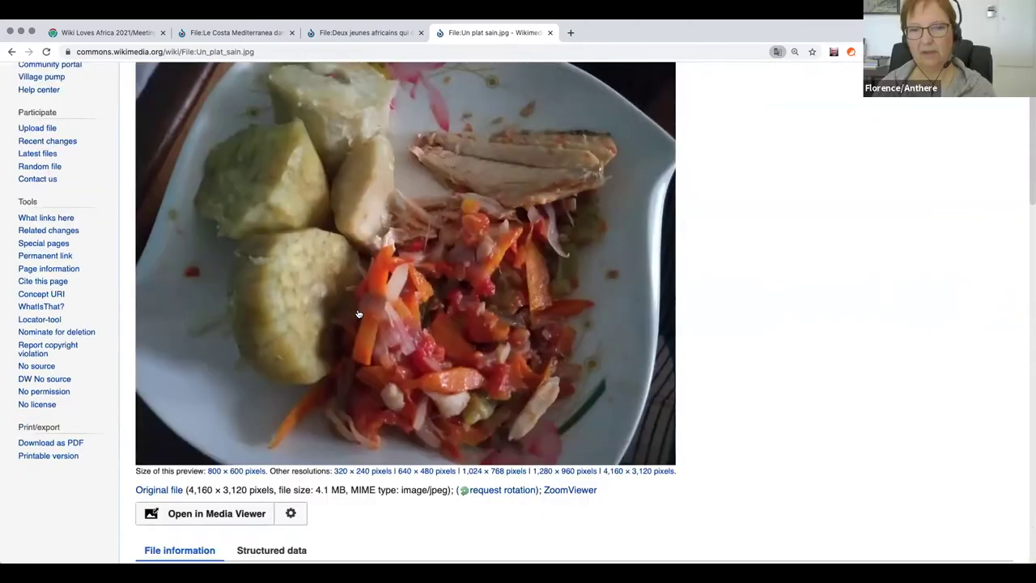
{"action": "scroll", "coordinate": [358, 314], "scroll_direction": "down", "scroll_amount": 15}
{"action": "scroll", "coordinate": [359, 314], "scroll_direction": "up", "scroll_amount": 3}
{"action": "scroll", "coordinate": [358, 314], "scroll_direction": "down", "scroll_amount": 3}
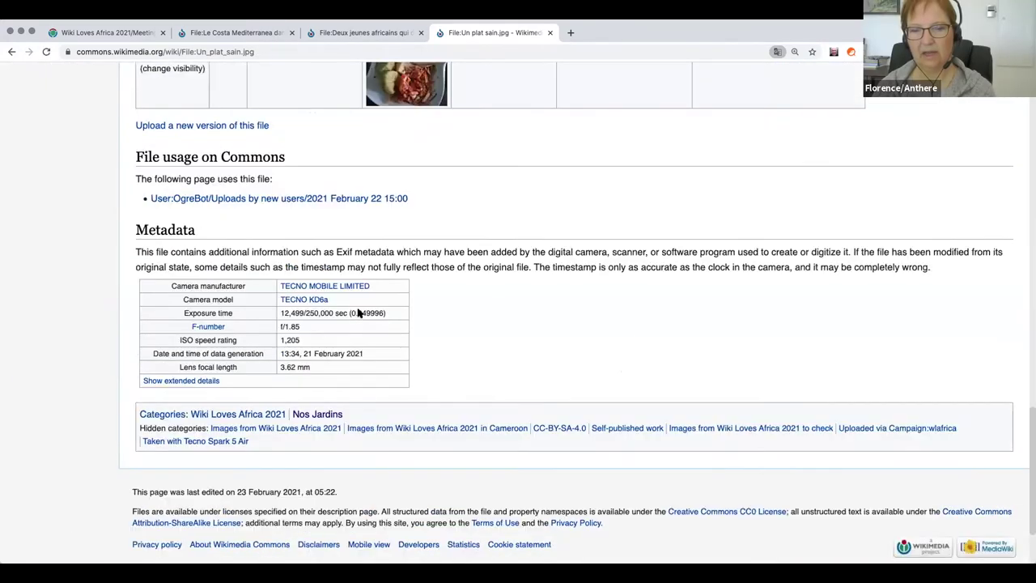
{"action": "scroll", "coordinate": [358, 314], "scroll_direction": "down", "scroll_amount": 1}
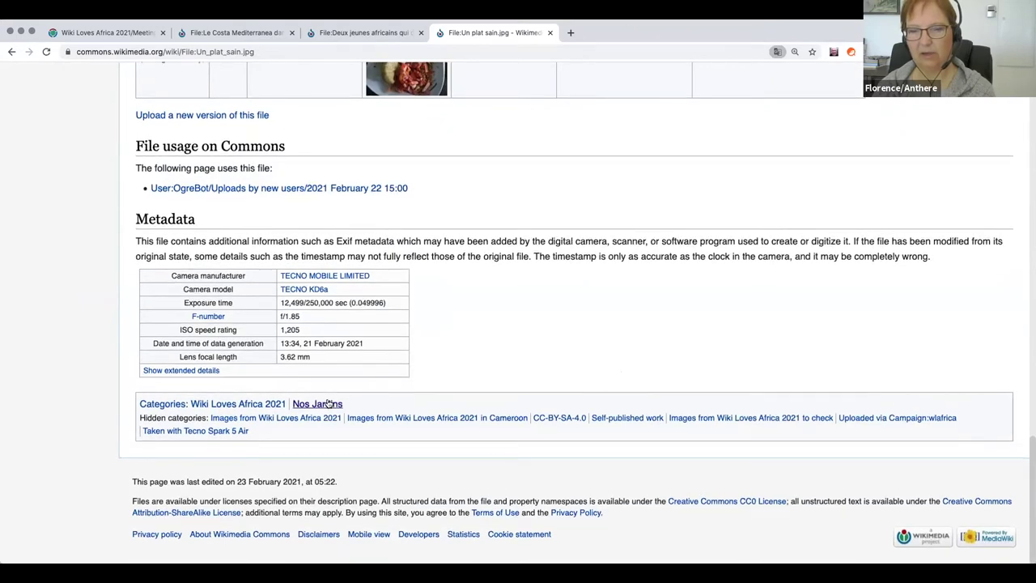
{"action": "scroll", "coordinate": [328, 403], "scroll_direction": "up", "scroll_amount": 20}
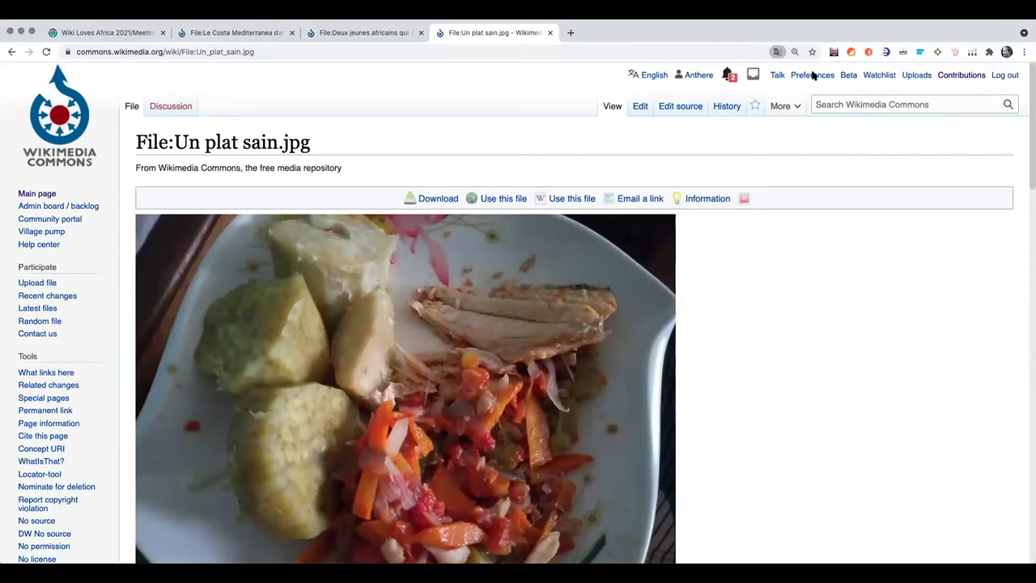
{"action": "left_click", "coordinate": [689, 110]}
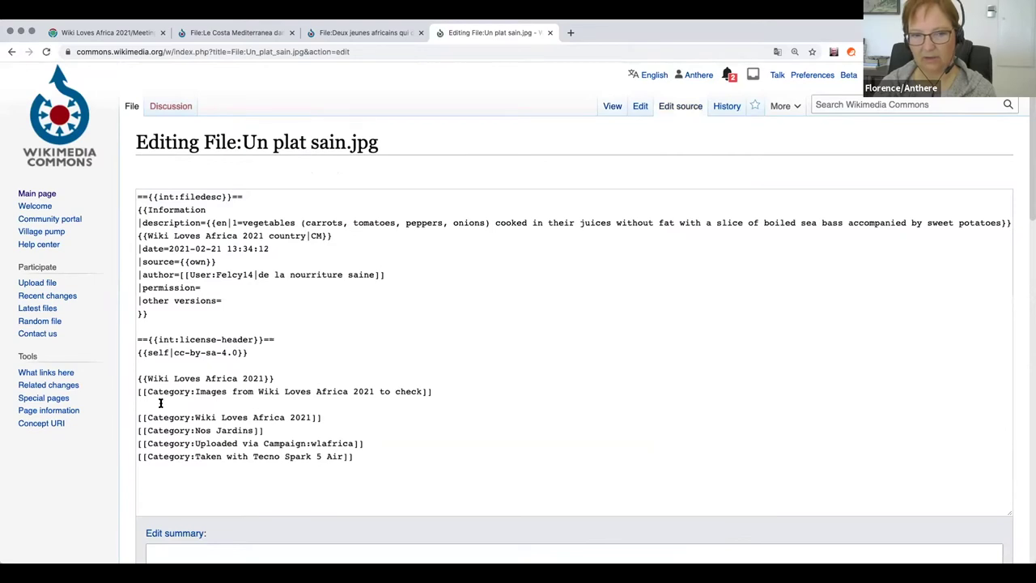
Step: Add [[Category:Nos Jardins Images for Wiki Loves Africa]] below the "Images from Wiki Loves Africa 2021 to check" category and publish the changes
{"action": "left_click", "coordinate": [159, 405]}
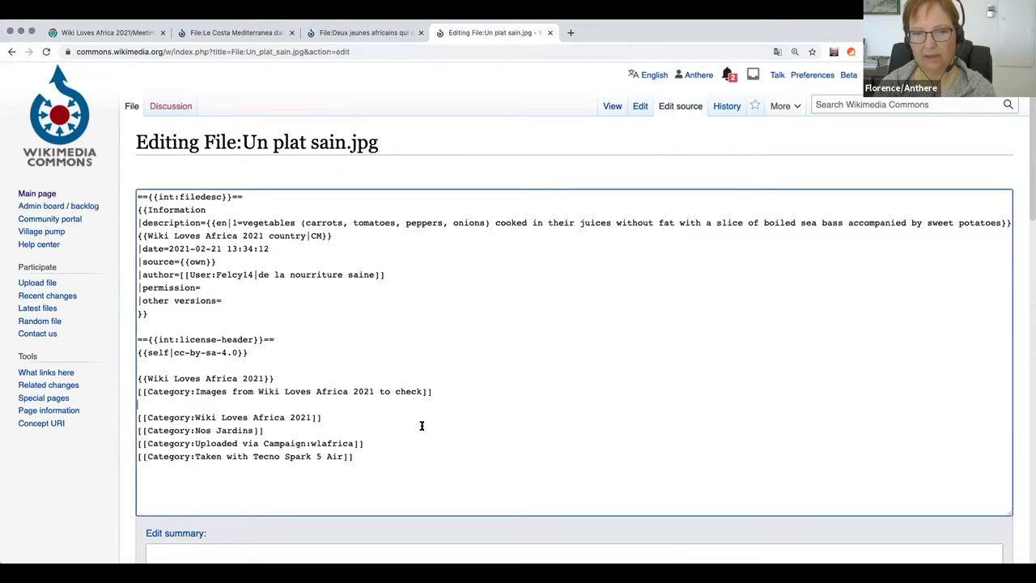
{"action": "key", "text": "super+v"}
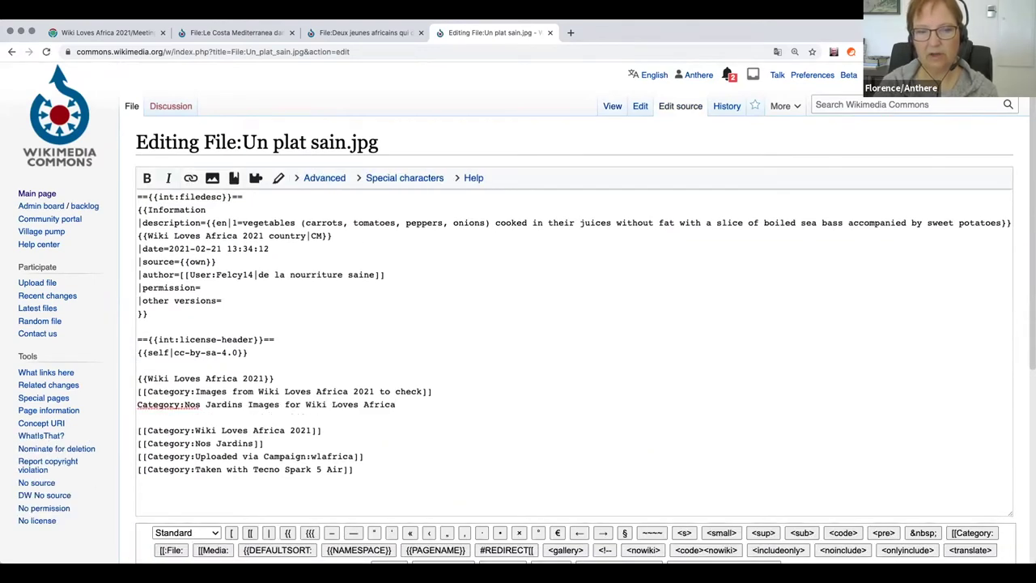
{"action": "left_click", "coordinate": [137, 404]}
{"action": "type", "text": "[["}
{"action": "type", "text": "]]"}
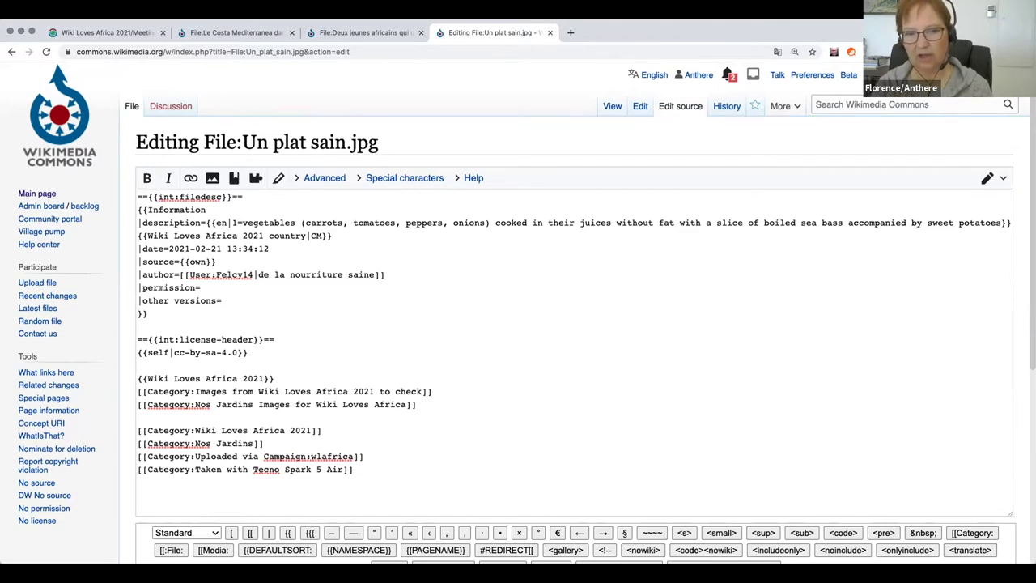
{"action": "scroll", "coordinate": [999, 401], "scroll_direction": "down", "scroll_amount": 5}
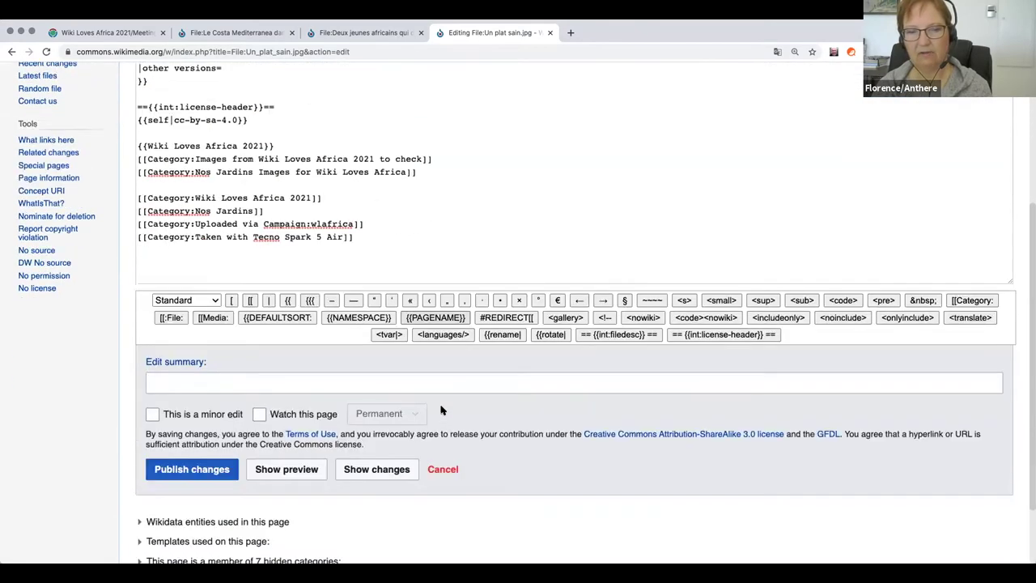
{"action": "scroll", "coordinate": [210, 450], "scroll_direction": "down", "scroll_amount": 1}
{"action": "left_click", "coordinate": [208, 447]}
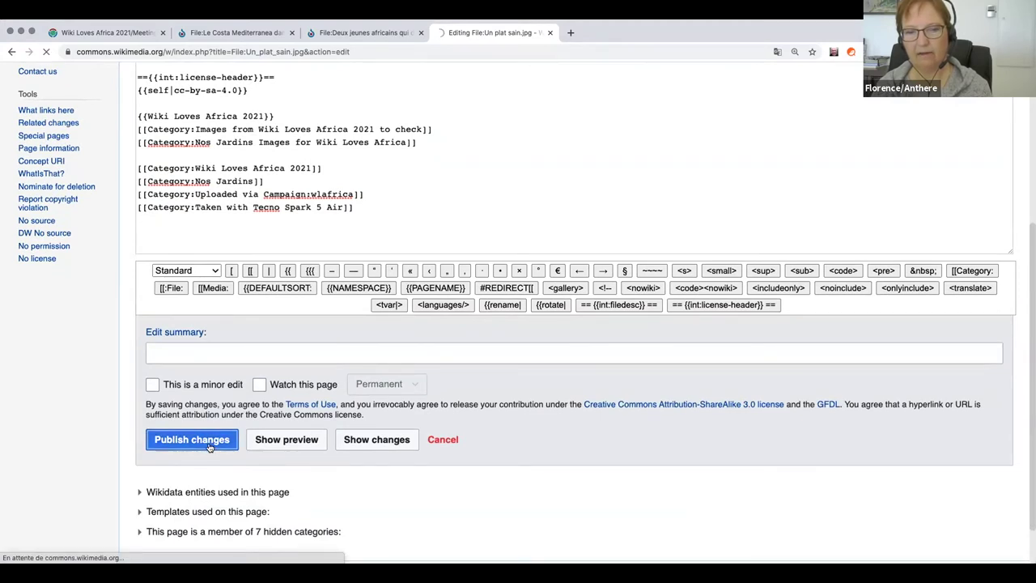
Step: Review the saved Un plat sain.jpg page down to its visible and hidden categories
{"action": "scroll", "coordinate": [647, 385], "scroll_direction": "down", "scroll_amount": 1}
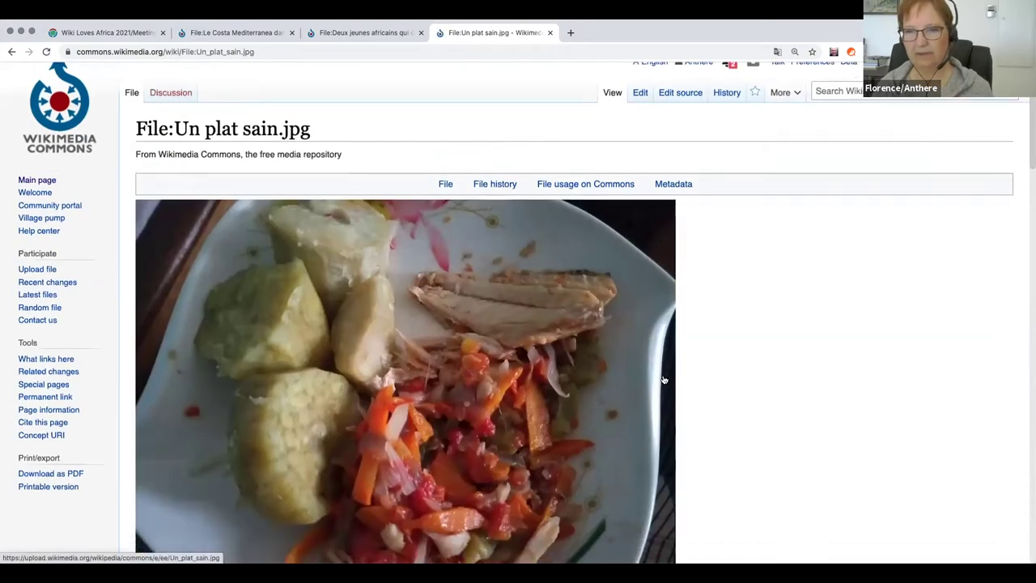
{"action": "scroll", "coordinate": [663, 380], "scroll_direction": "down", "scroll_amount": 15}
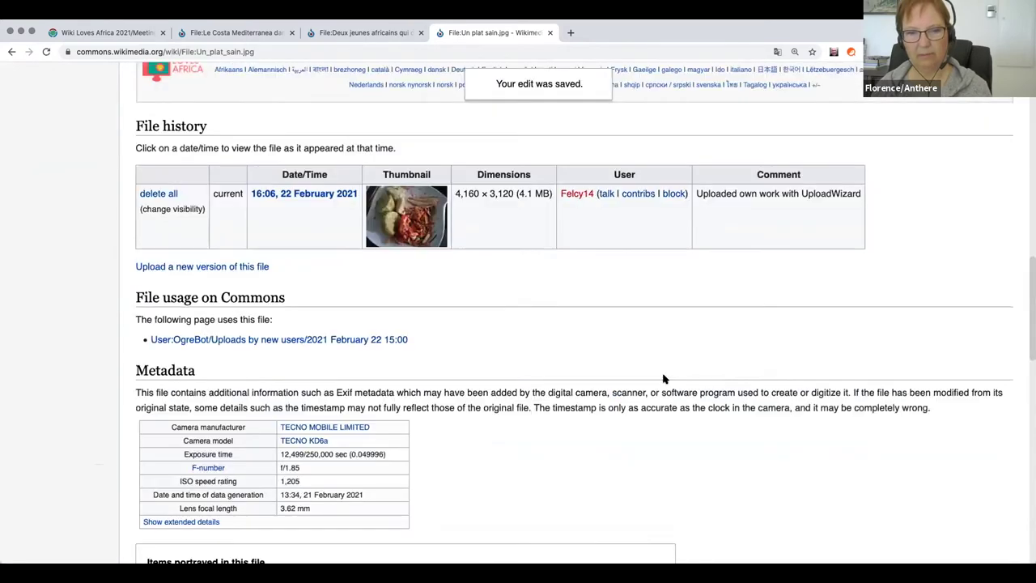
{"action": "scroll", "coordinate": [663, 377], "scroll_direction": "down", "scroll_amount": 5}
{"action": "scroll", "coordinate": [157, 410], "scroll_direction": "up", "scroll_amount": 5}
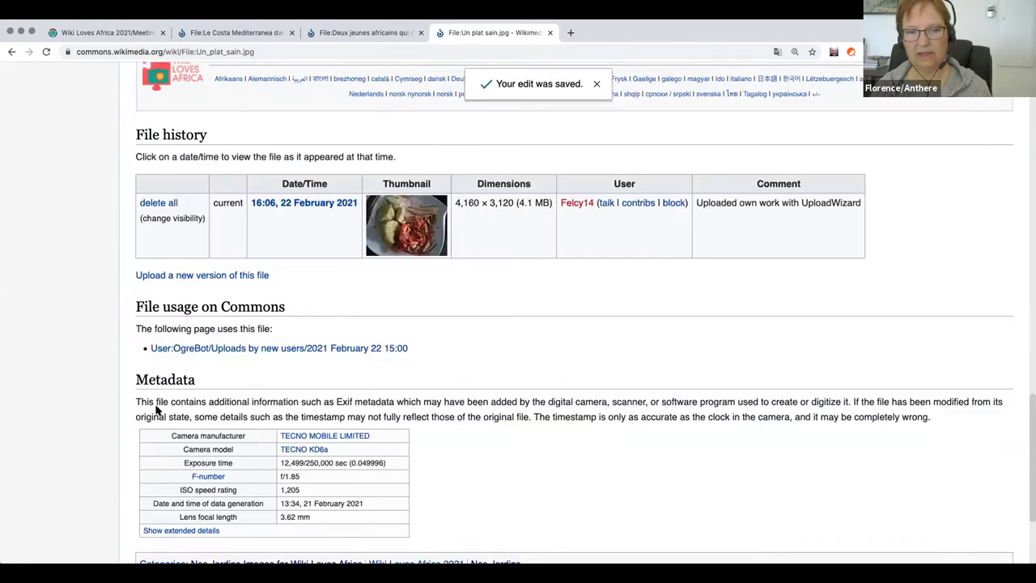
{"action": "scroll", "coordinate": [162, 413], "scroll_direction": "down", "scroll_amount": 4}
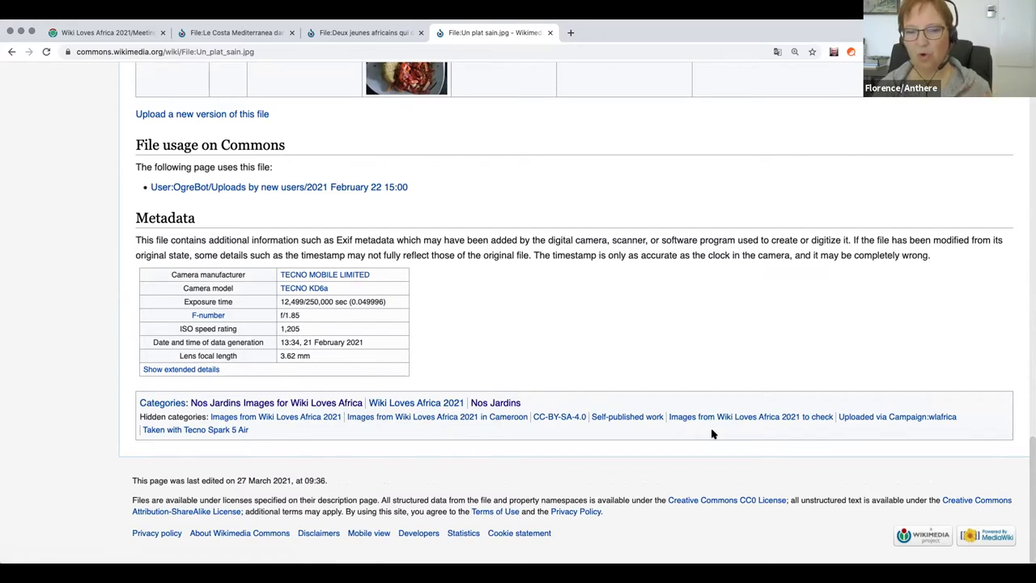
Step: Open the category Images from Wiki Loves Africa 2021 and browse the files in its "without categories" subcategory
{"action": "left_click", "coordinate": [279, 417]}
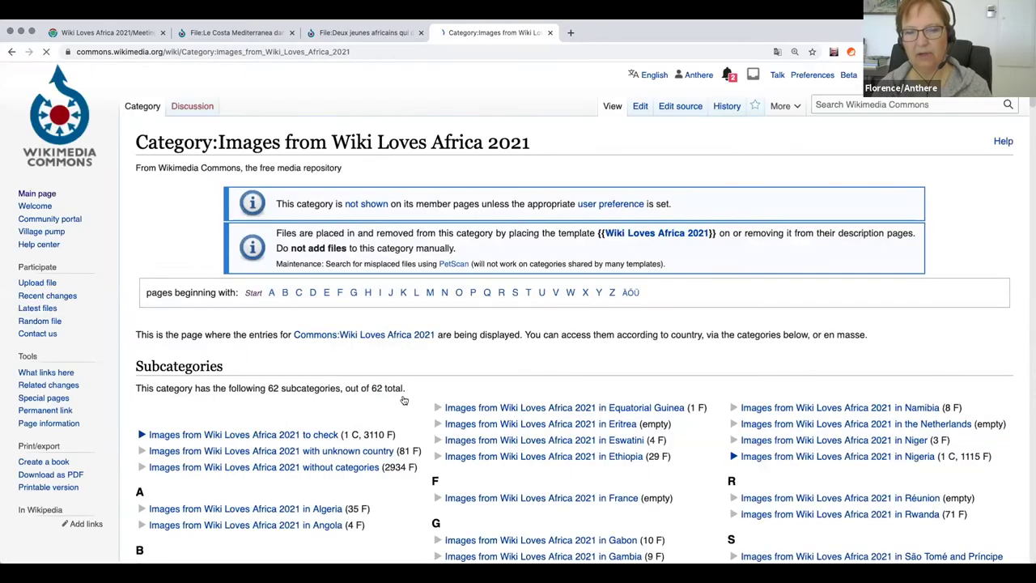
{"action": "scroll", "coordinate": [241, 349], "scroll_direction": "down", "scroll_amount": 2}
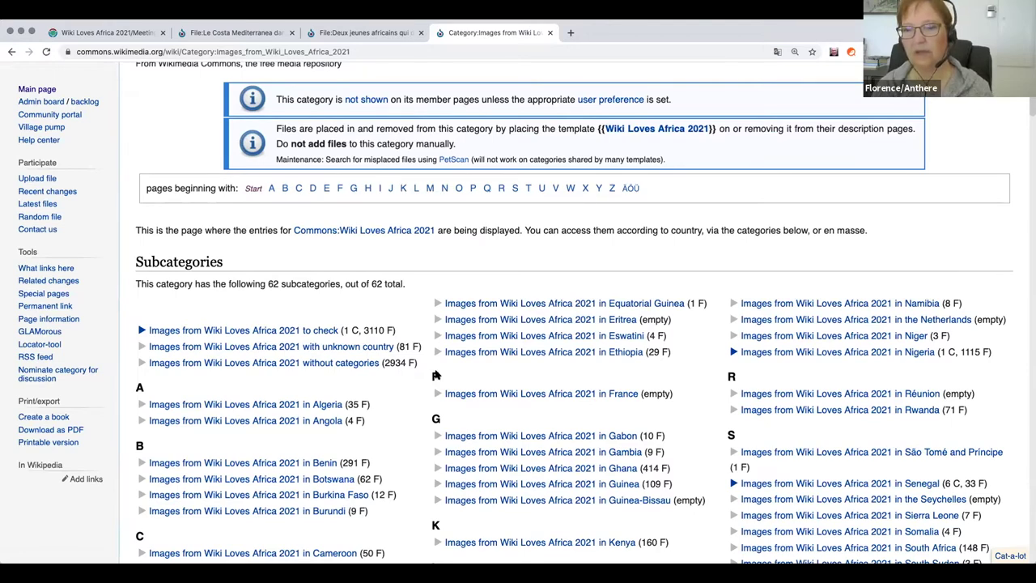
{"action": "left_click", "coordinate": [308, 364]}
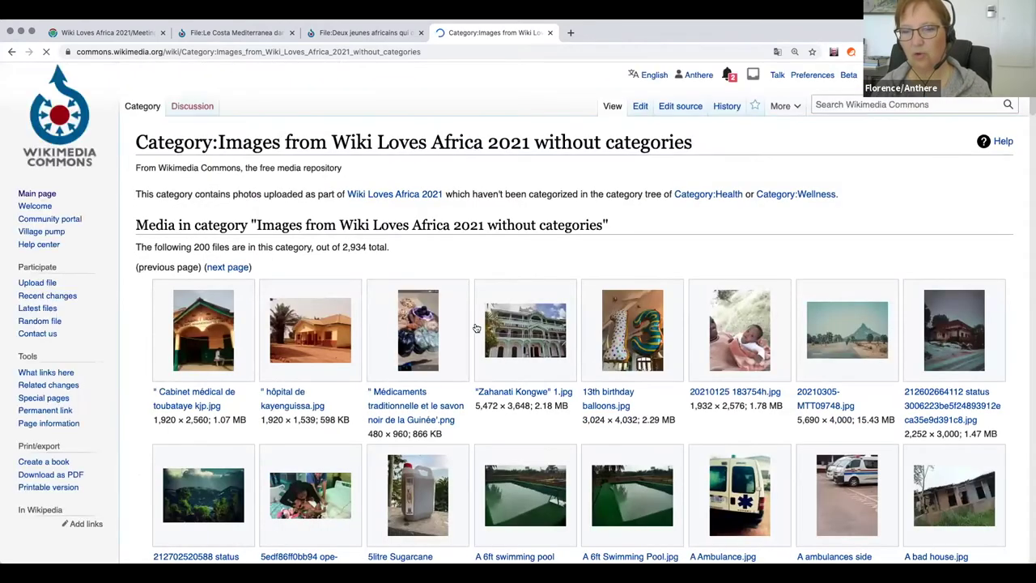
{"action": "scroll", "coordinate": [627, 275], "scroll_direction": "down", "scroll_amount": 5}
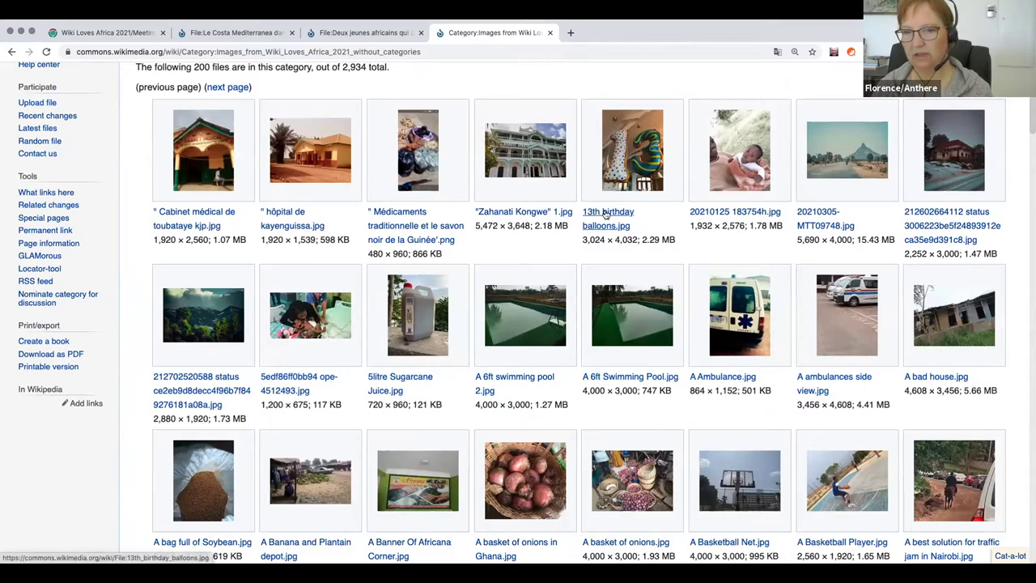
Step: Open 13th birthday balloons.jpg and review its captions, summary and category list, then return to the start of the page
{"action": "left_click", "coordinate": [624, 165]}
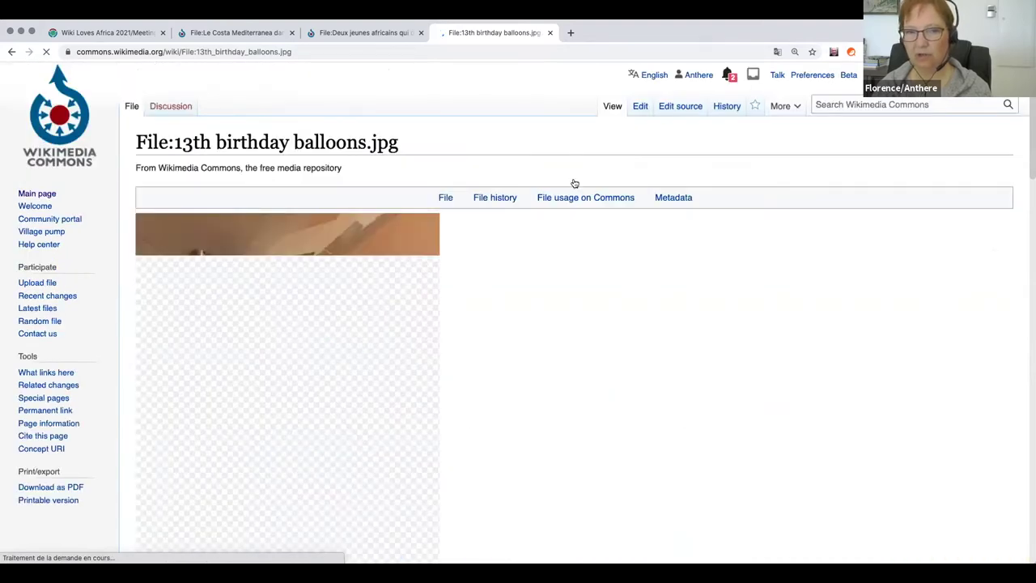
{"action": "scroll", "coordinate": [282, 338], "scroll_direction": "down", "scroll_amount": 1}
{"action": "scroll", "coordinate": [282, 338], "scroll_direction": "down", "scroll_amount": 10}
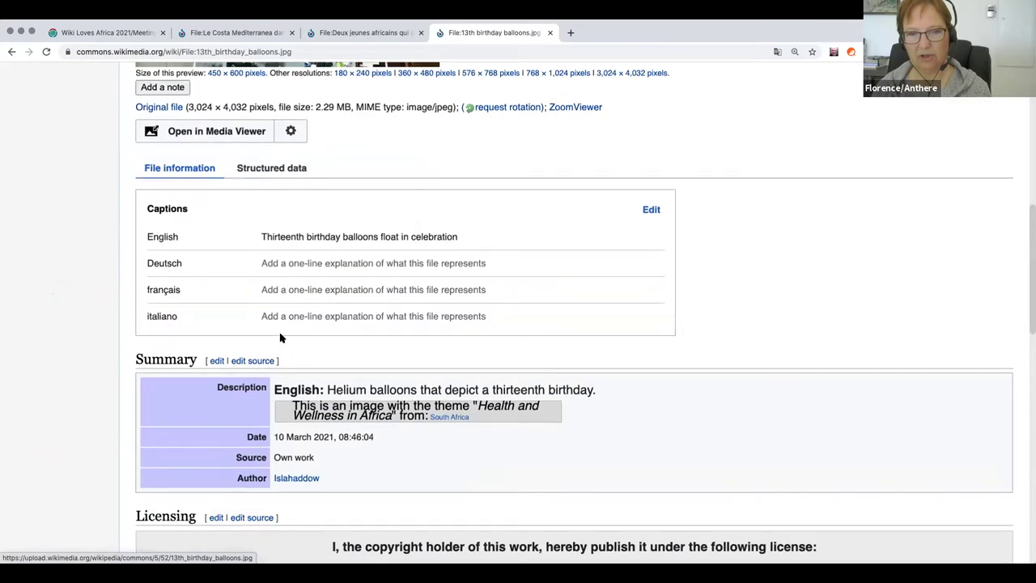
{"action": "scroll", "coordinate": [282, 338], "scroll_direction": "down", "scroll_amount": 3}
{"action": "scroll", "coordinate": [282, 339], "scroll_direction": "down", "scroll_amount": 14}
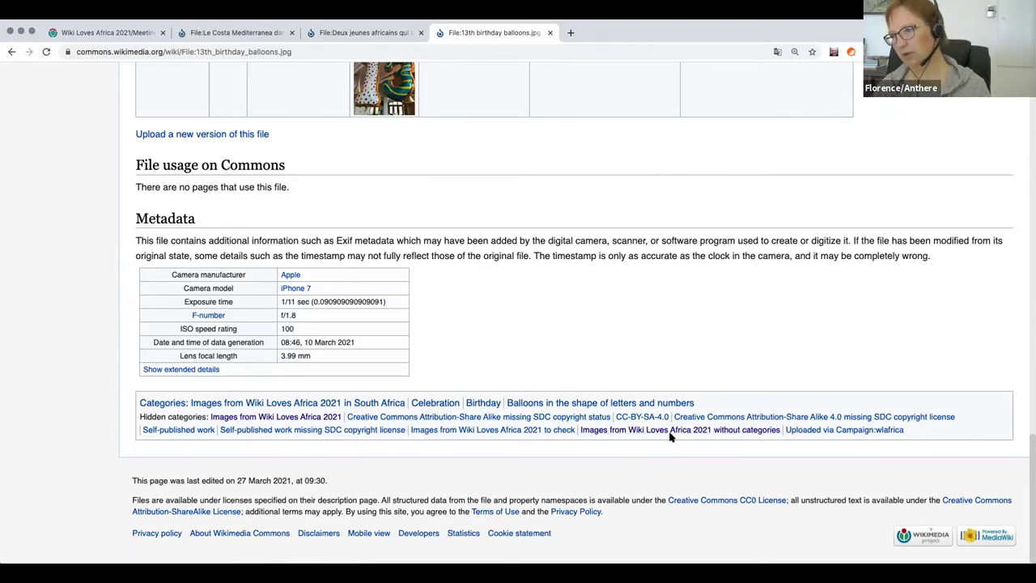
{"action": "key", "text": "Home"}
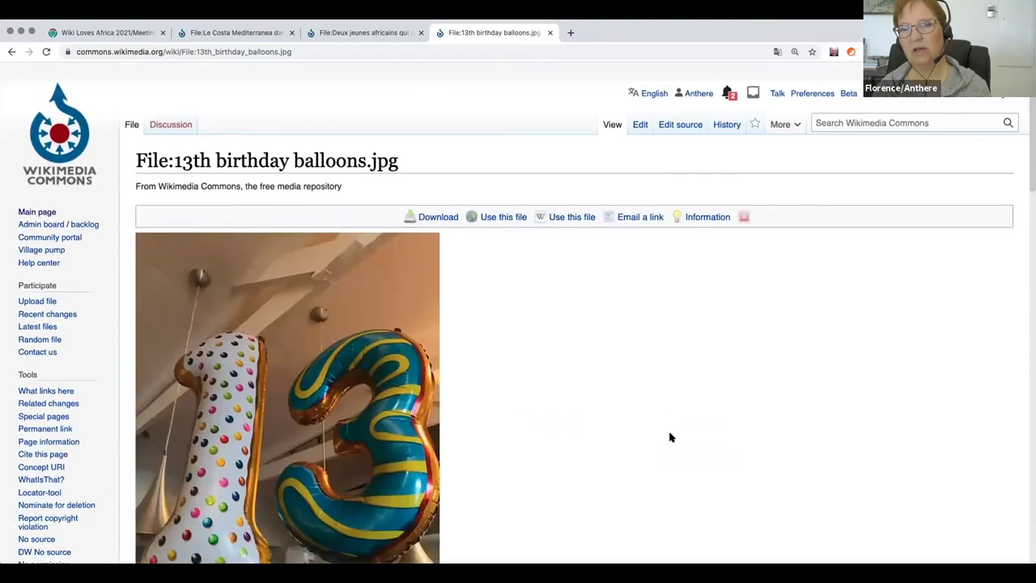
Step: Go back to the "without categories" listing and open the Gadgets section of the account preferences
{"action": "left_click", "coordinate": [11, 51]}
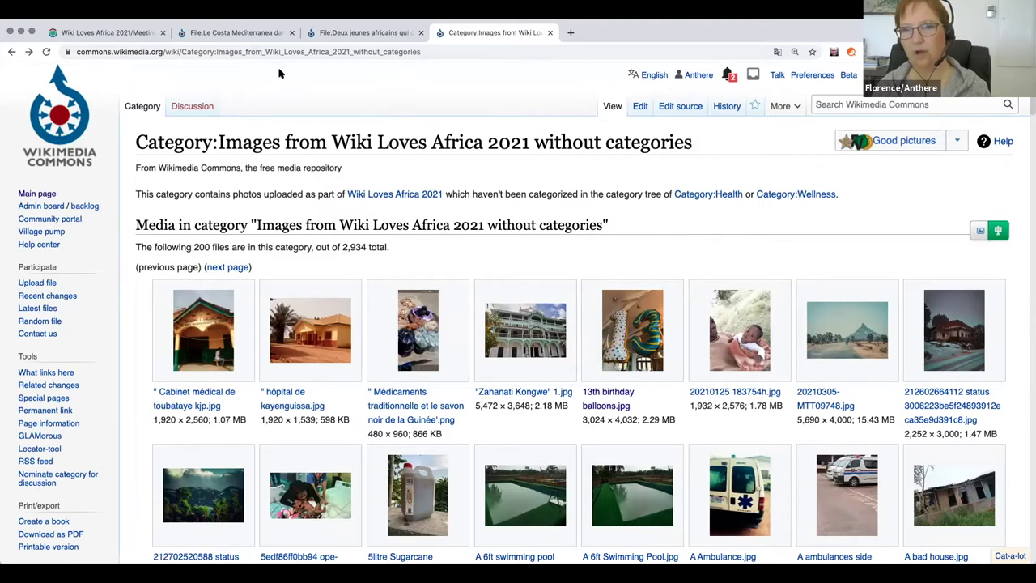
{"action": "left_click", "coordinate": [820, 78]}
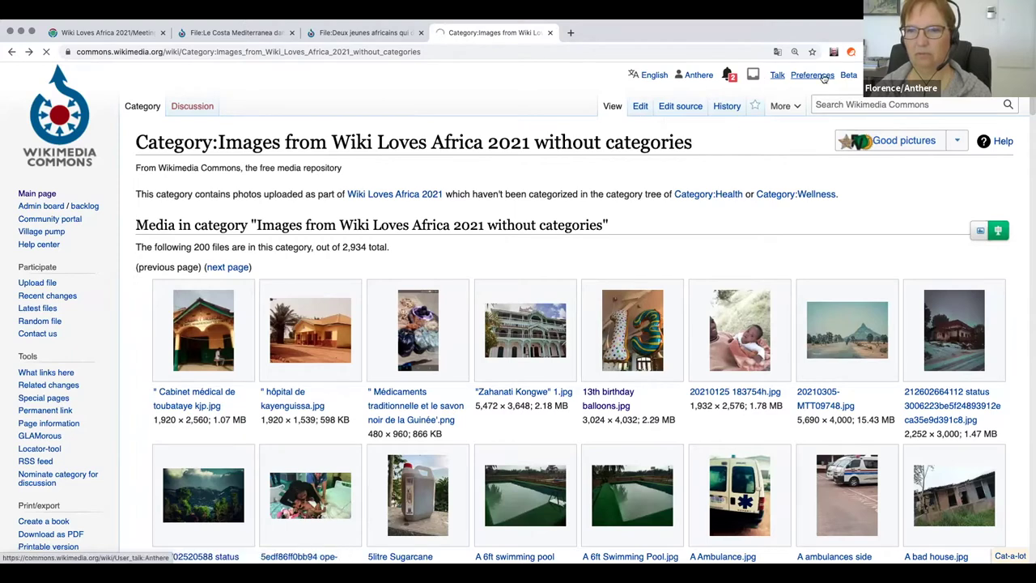
{"action": "left_click", "coordinate": [813, 75]}
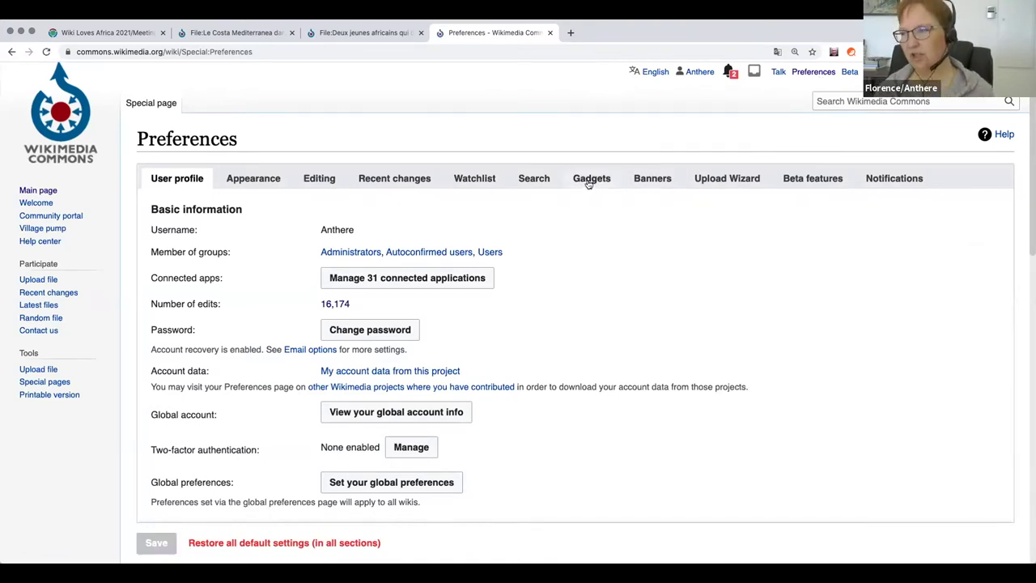
{"action": "left_click", "coordinate": [589, 179]}
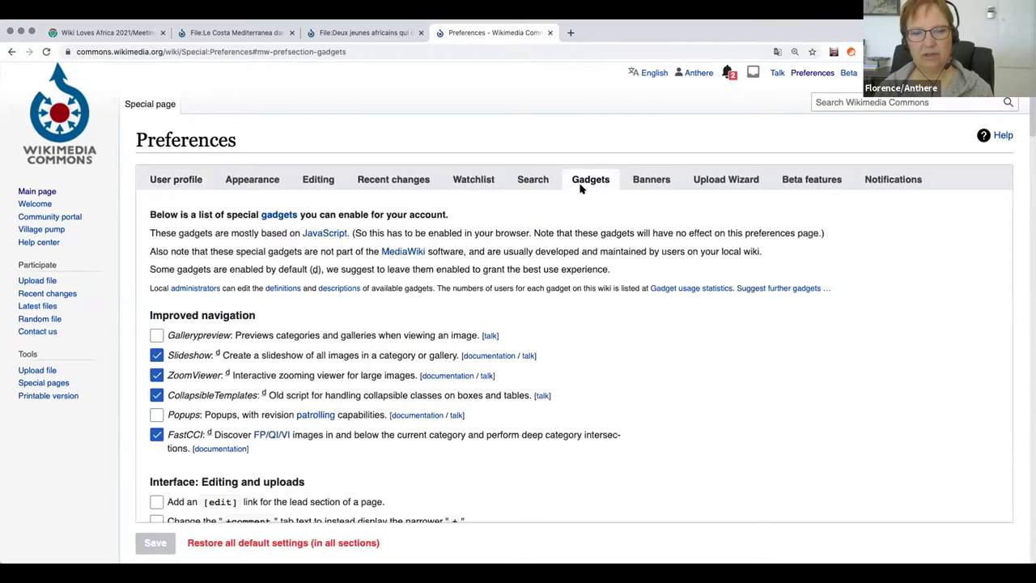
Step: Look over the navigation, editing and upload gadgets, and switch VideoCutTool off and on again
{"action": "scroll", "coordinate": [386, 195], "scroll_direction": "down", "scroll_amount": 2}
{"action": "scroll", "coordinate": [386, 194], "scroll_direction": "up", "scroll_amount": 1}
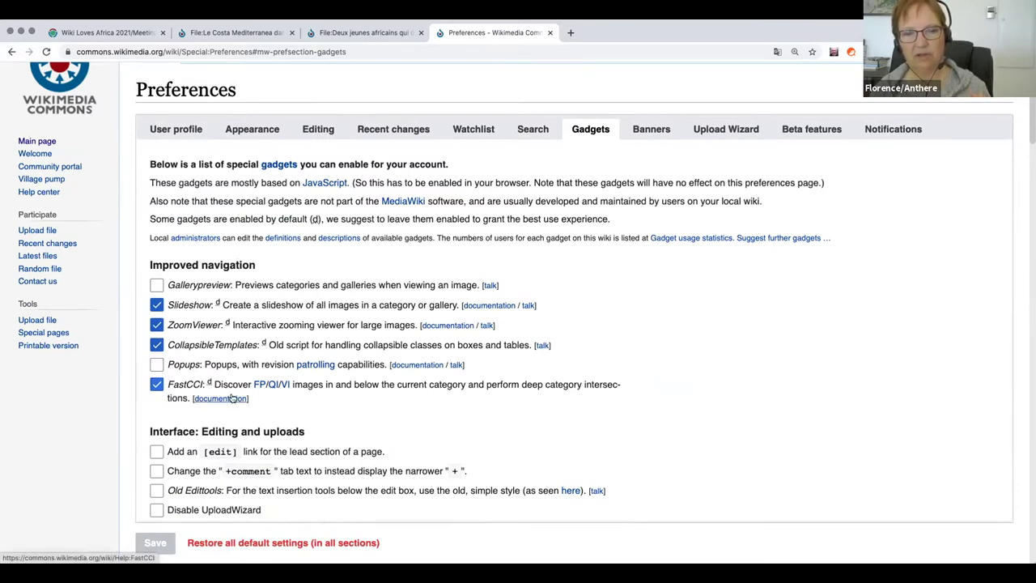
{"action": "scroll", "coordinate": [233, 399], "scroll_direction": "down", "scroll_amount": 6}
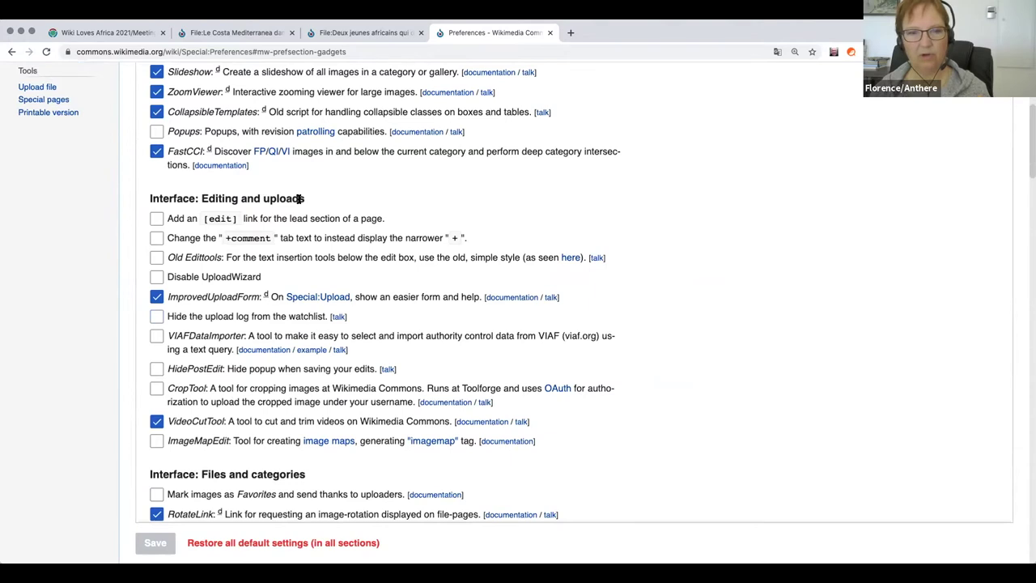
{"action": "scroll", "coordinate": [299, 198], "scroll_direction": "down", "scroll_amount": 1}
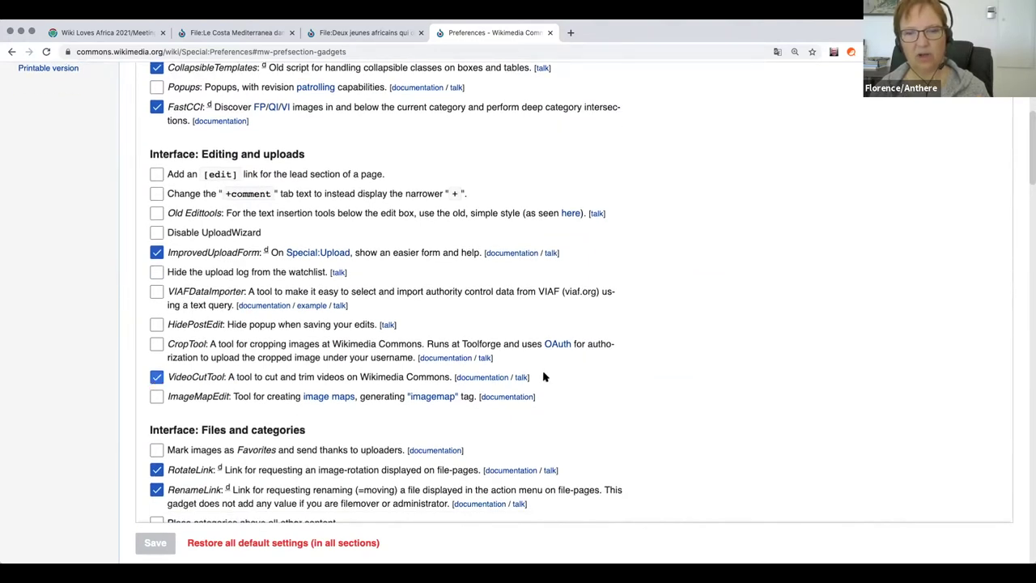
{"action": "left_click", "coordinate": [156, 377]}
{"action": "left_click", "coordinate": [157, 377]}
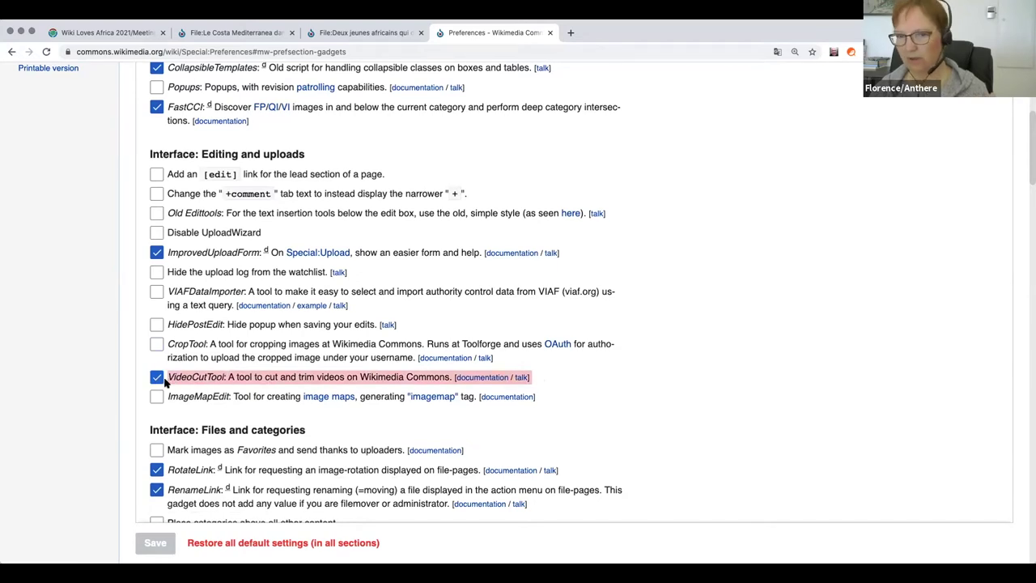
Step: Examine the remaining gadgets, from Files and categories through Maintenance tools to Tools for categories
{"action": "scroll", "coordinate": [218, 370], "scroll_direction": "down", "scroll_amount": 1}
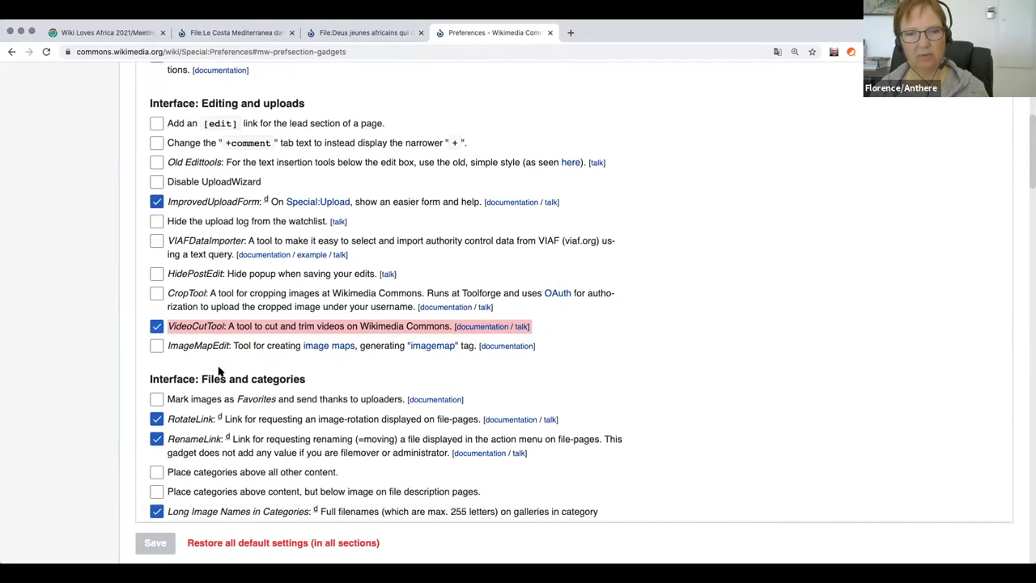
{"action": "scroll", "coordinate": [218, 371], "scroll_direction": "down", "scroll_amount": 4}
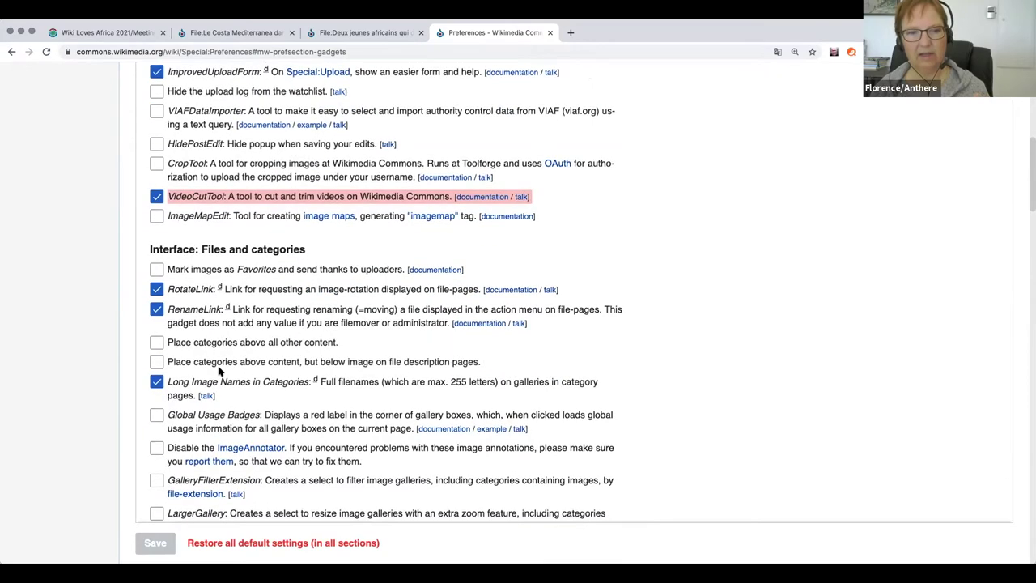
{"action": "scroll", "coordinate": [338, 343], "scroll_direction": "down", "scroll_amount": 3}
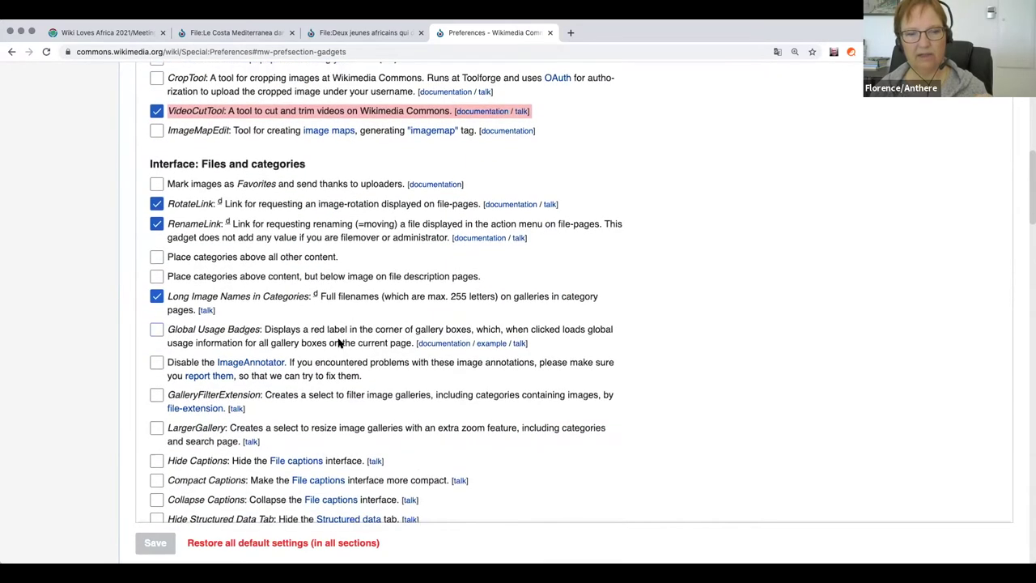
{"action": "scroll", "coordinate": [338, 343], "scroll_direction": "down", "scroll_amount": 7}
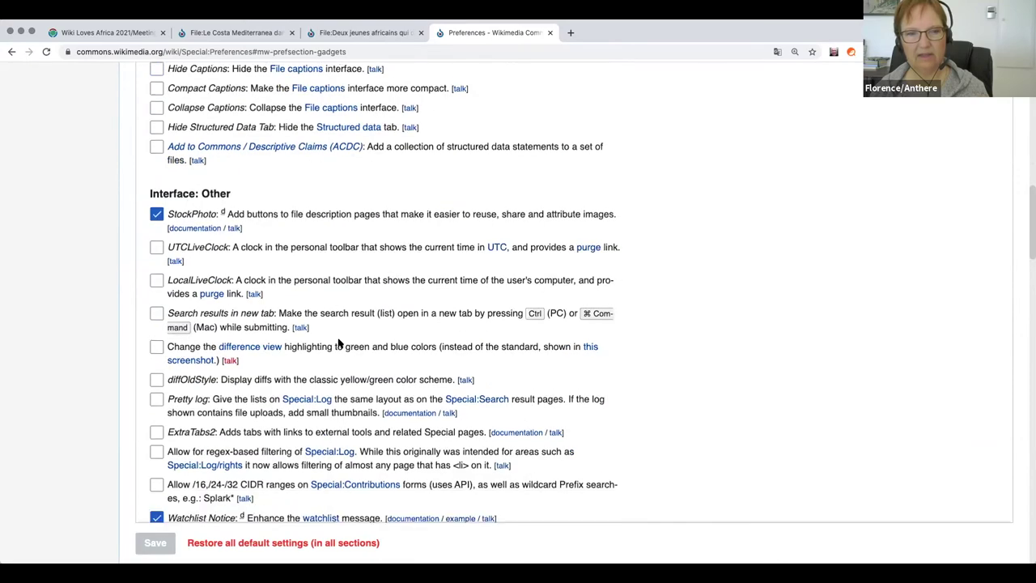
{"action": "scroll", "coordinate": [339, 343], "scroll_direction": "down", "scroll_amount": 11}
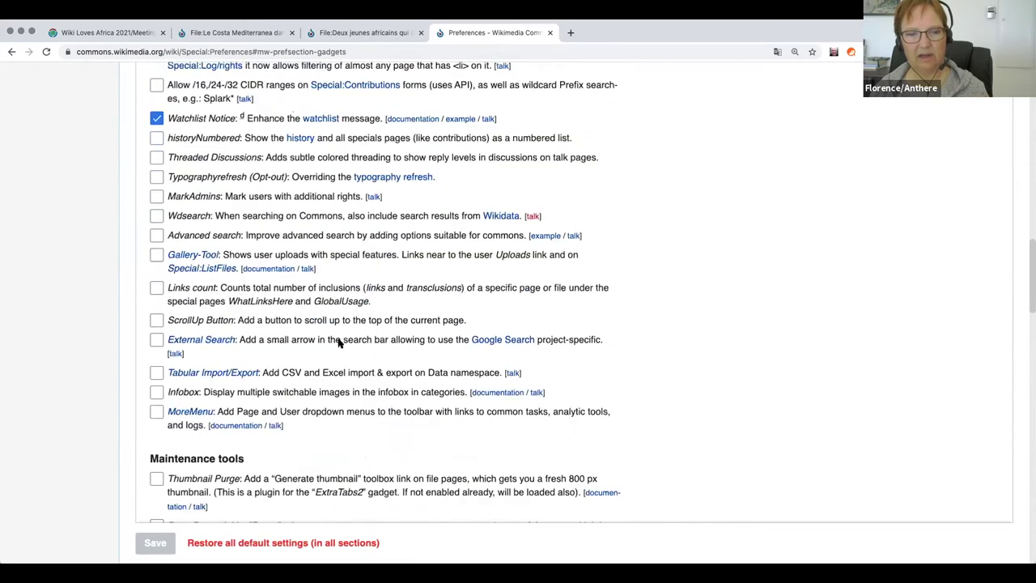
{"action": "scroll", "coordinate": [338, 343], "scroll_direction": "down", "scroll_amount": 9}
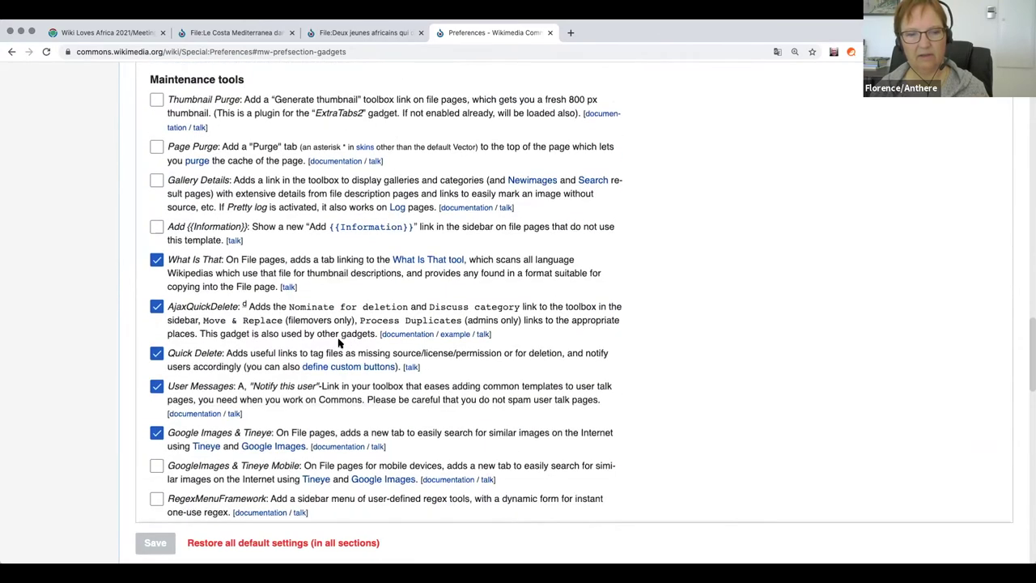
{"action": "scroll", "coordinate": [339, 343], "scroll_direction": "down", "scroll_amount": 4}
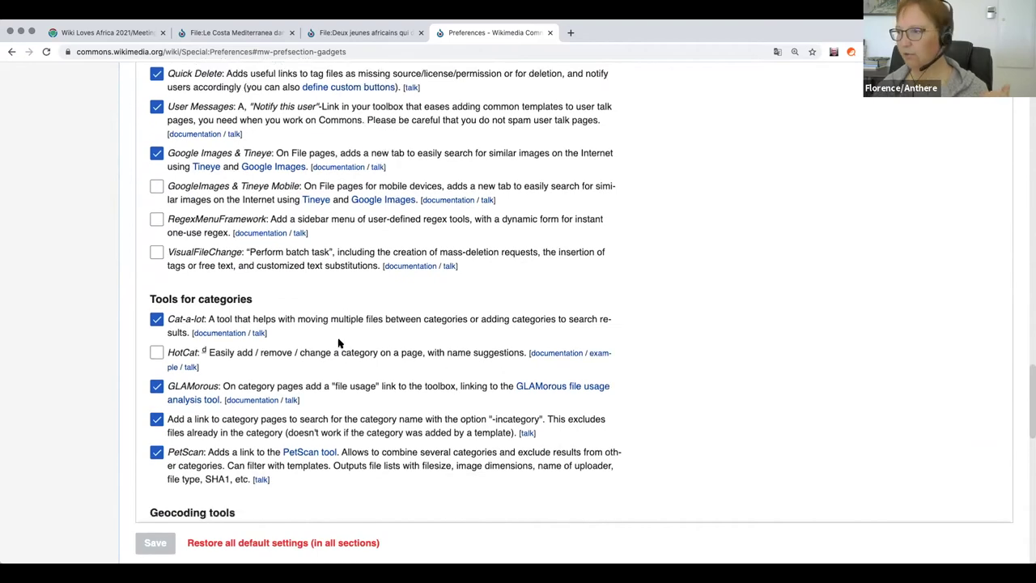
{"action": "scroll", "coordinate": [338, 343], "scroll_direction": "down", "scroll_amount": 5}
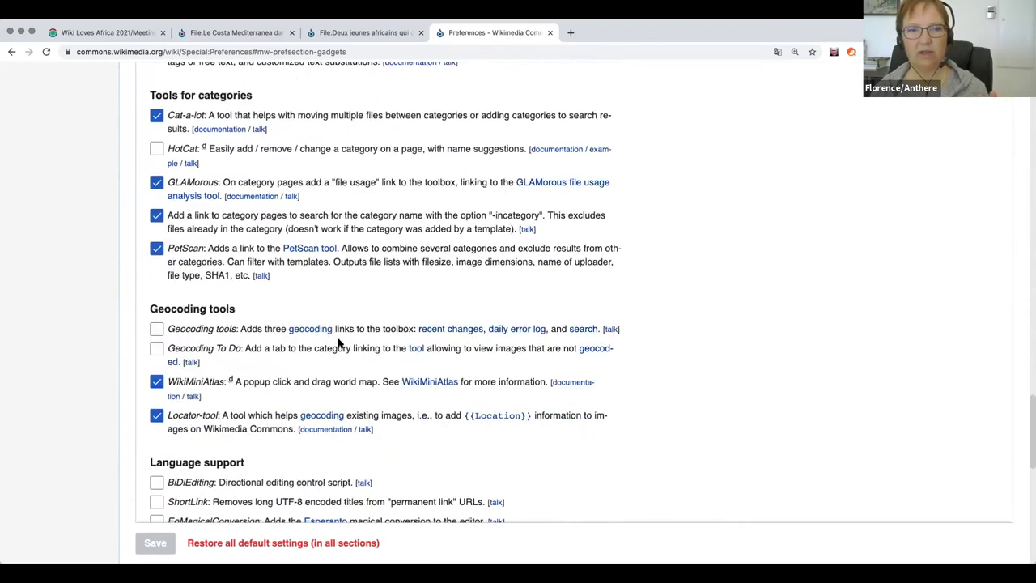
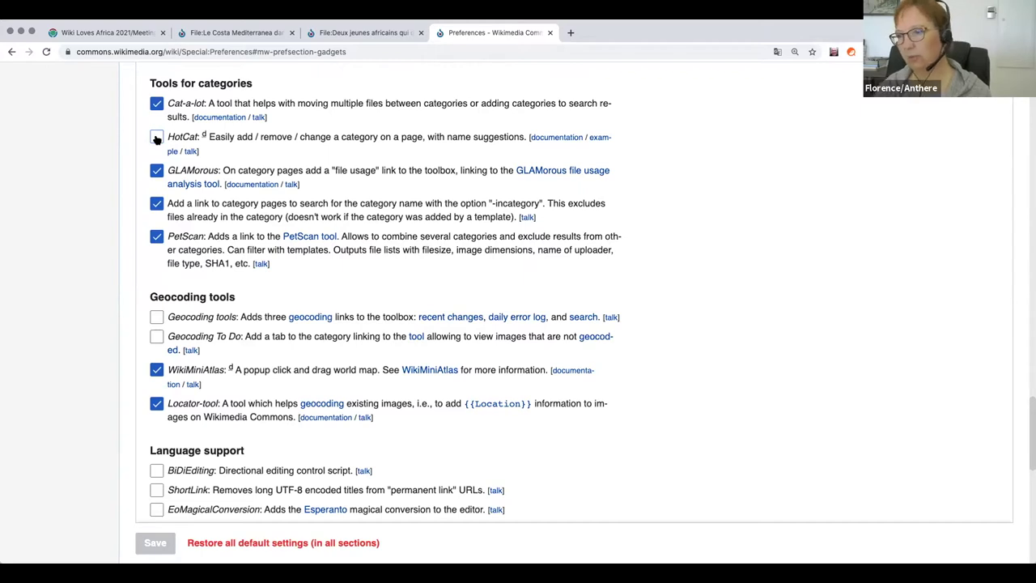
Step: Enable the HotCat gadget under Tools for categories and save the preferences
{"action": "left_click", "coordinate": [157, 137]}
{"action": "scroll", "coordinate": [403, 249], "scroll_direction": "down", "scroll_amount": 5}
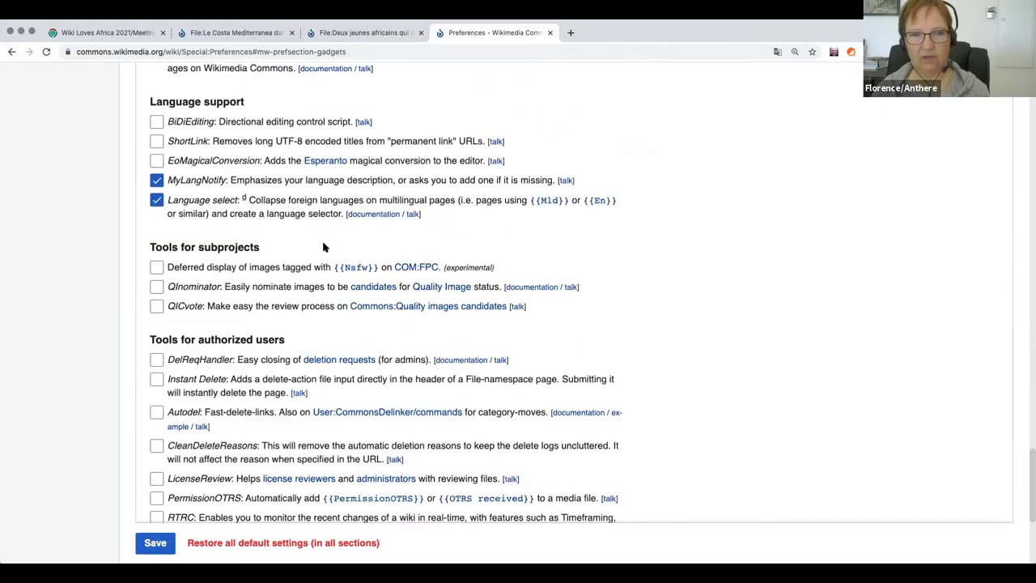
{"action": "scroll", "coordinate": [323, 246], "scroll_direction": "up", "scroll_amount": 4}
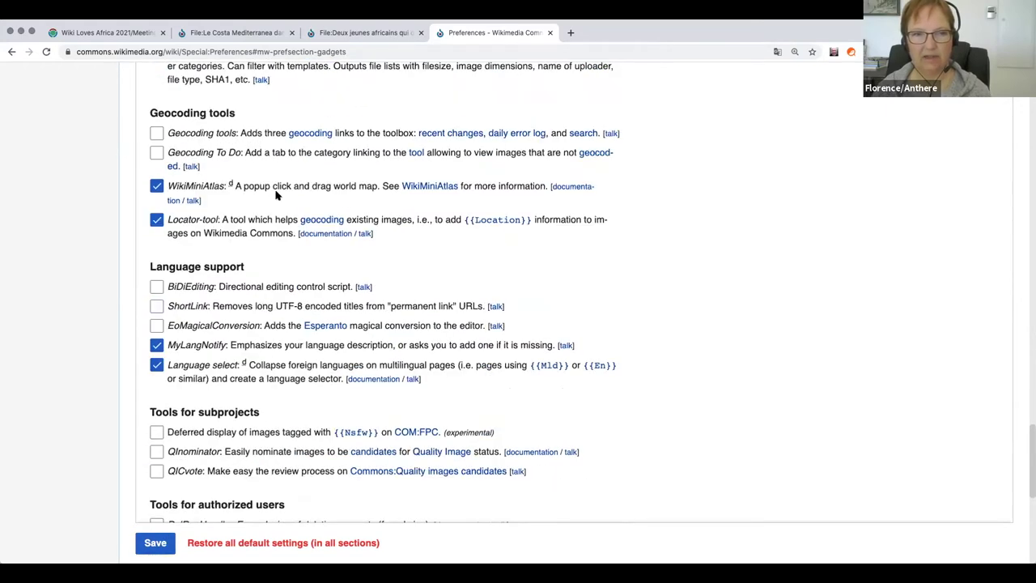
{"action": "scroll", "coordinate": [194, 137], "scroll_direction": "up", "scroll_amount": 1}
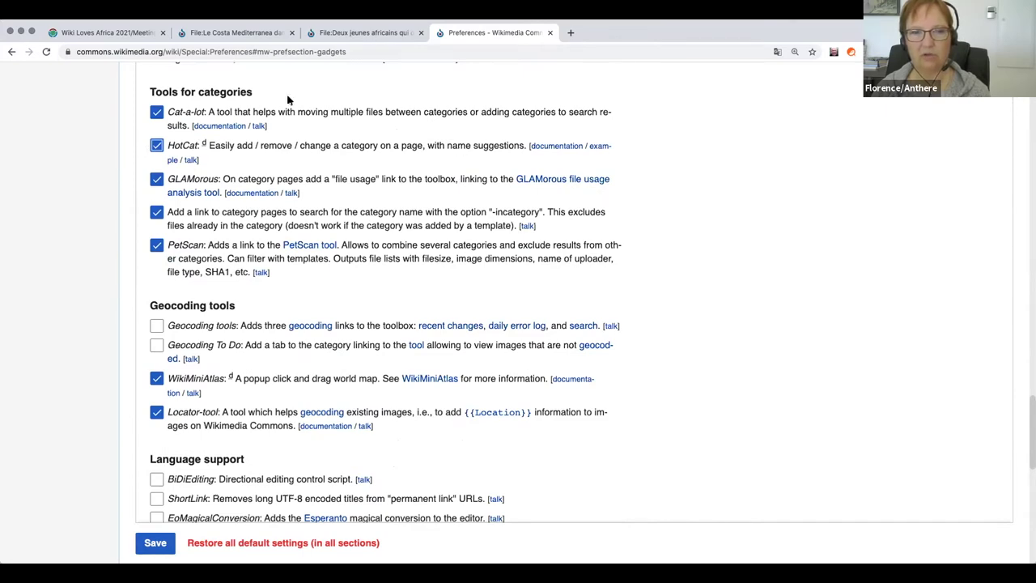
{"action": "scroll", "coordinate": [331, 389], "scroll_direction": "down", "scroll_amount": 1}
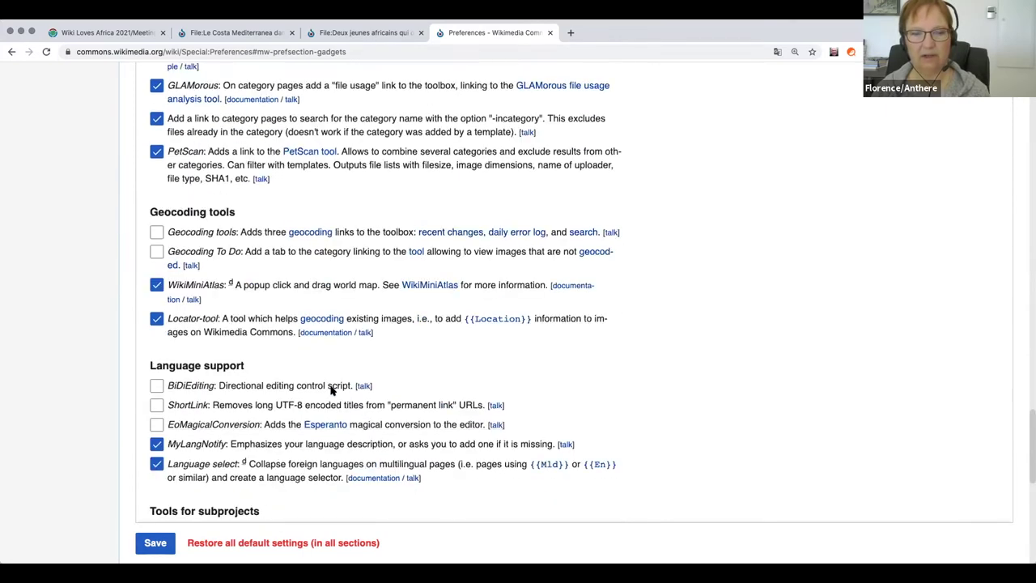
{"action": "scroll", "coordinate": [331, 388], "scroll_direction": "down", "scroll_amount": 6}
{"action": "left_click", "coordinate": [149, 484]}
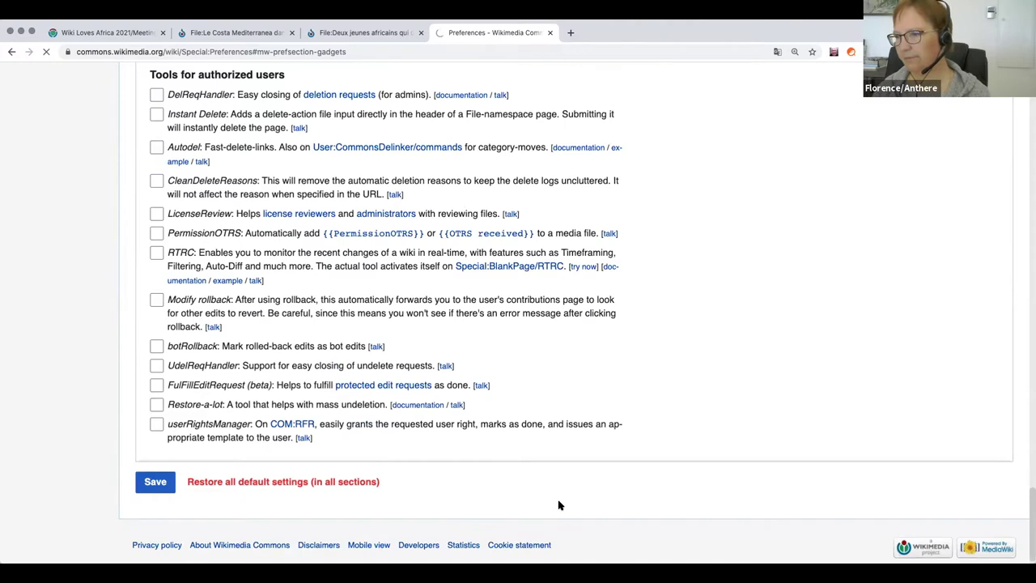
{"action": "scroll", "coordinate": [562, 508], "scroll_direction": "up", "scroll_amount": 1}
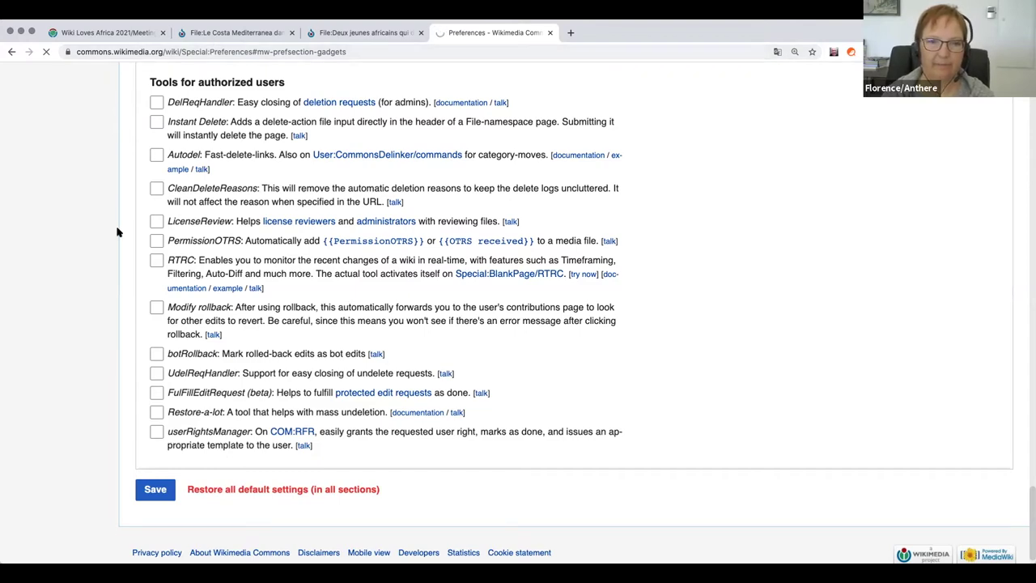
Step: Save the gadget preferences again and go back to the HotCat entry under Tools for categories
{"action": "scroll", "coordinate": [116, 232], "scroll_direction": "up", "scroll_amount": 5}
{"action": "scroll", "coordinate": [117, 232], "scroll_direction": "up", "scroll_amount": 2}
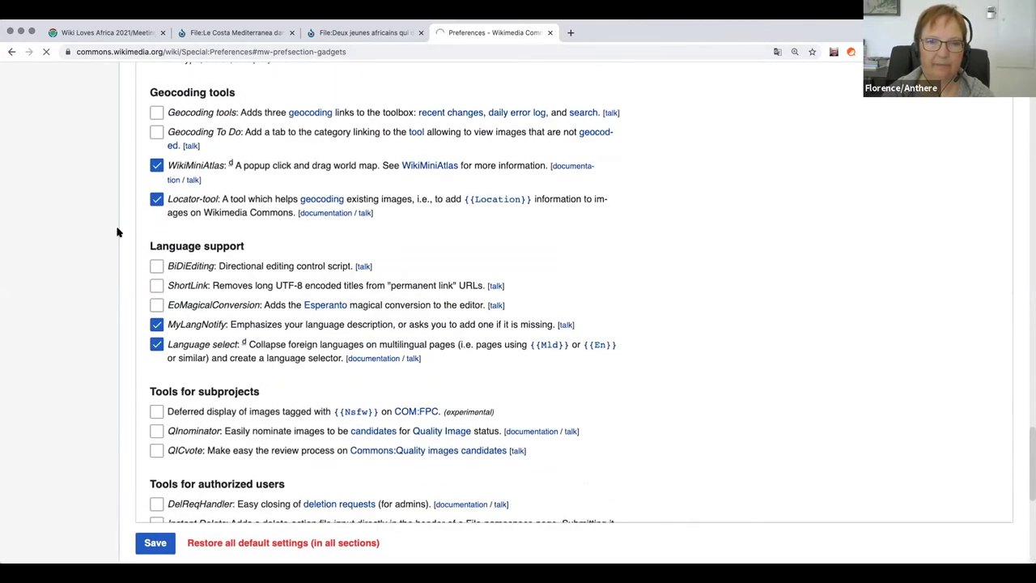
{"action": "scroll", "coordinate": [117, 232], "scroll_direction": "up", "scroll_amount": 2}
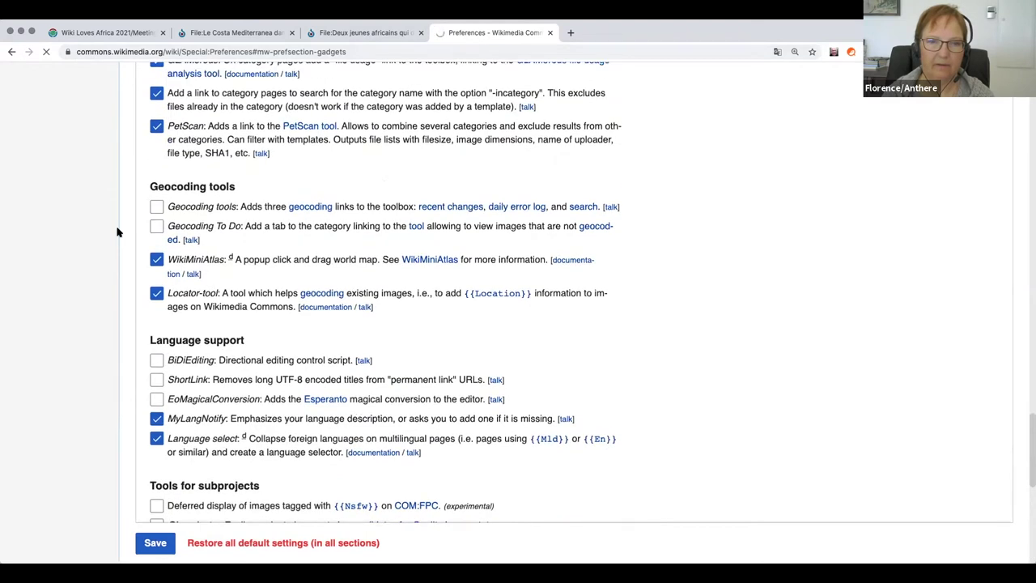
{"action": "left_click", "coordinate": [151, 545]}
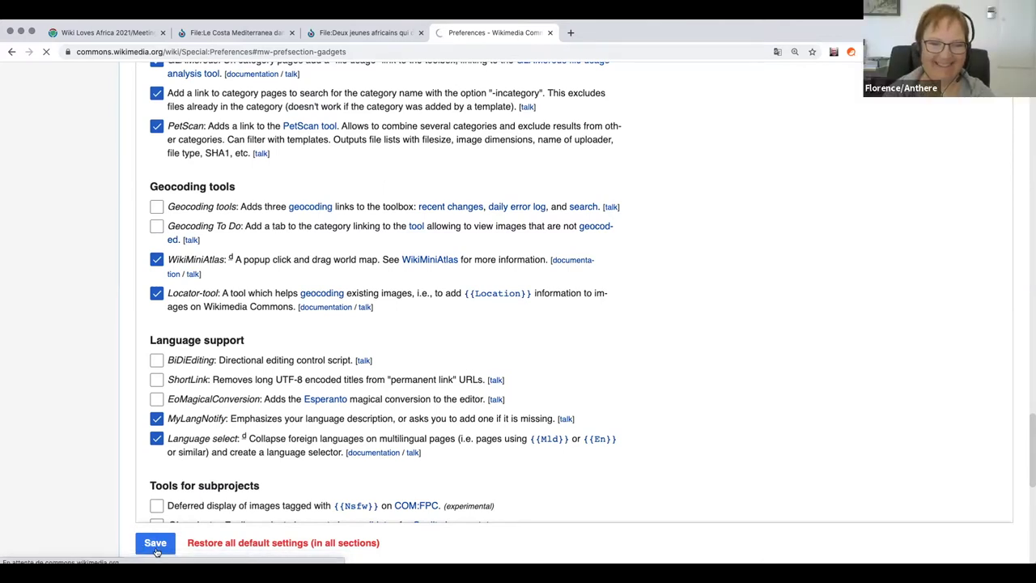
{"action": "scroll", "coordinate": [388, 314], "scroll_direction": "up", "scroll_amount": 5}
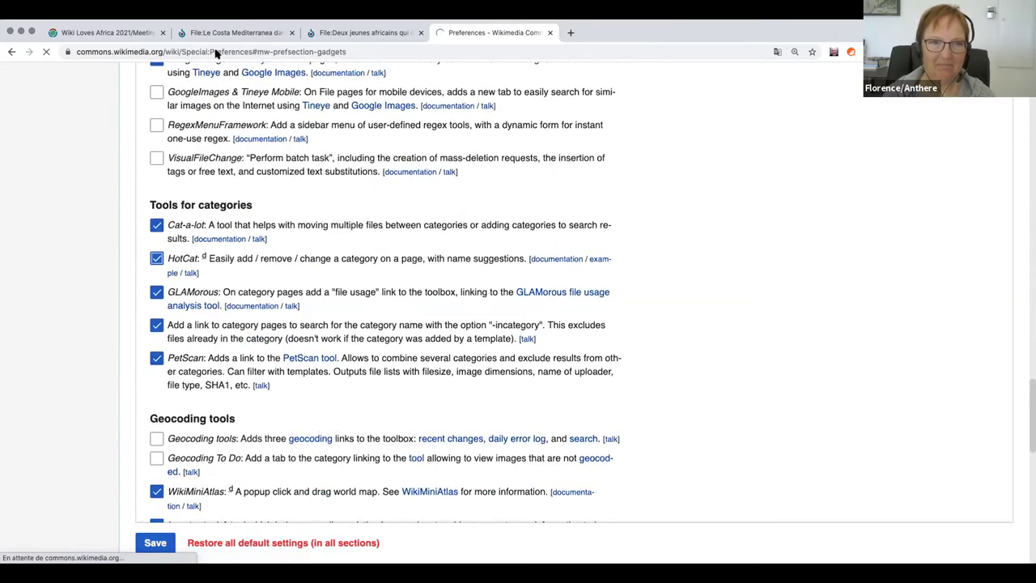
Step: Reload the Costa Mediterranea file page and inspect the category box at its end
{"action": "left_click", "coordinate": [236, 34]}
{"action": "left_click", "coordinate": [275, 51]}
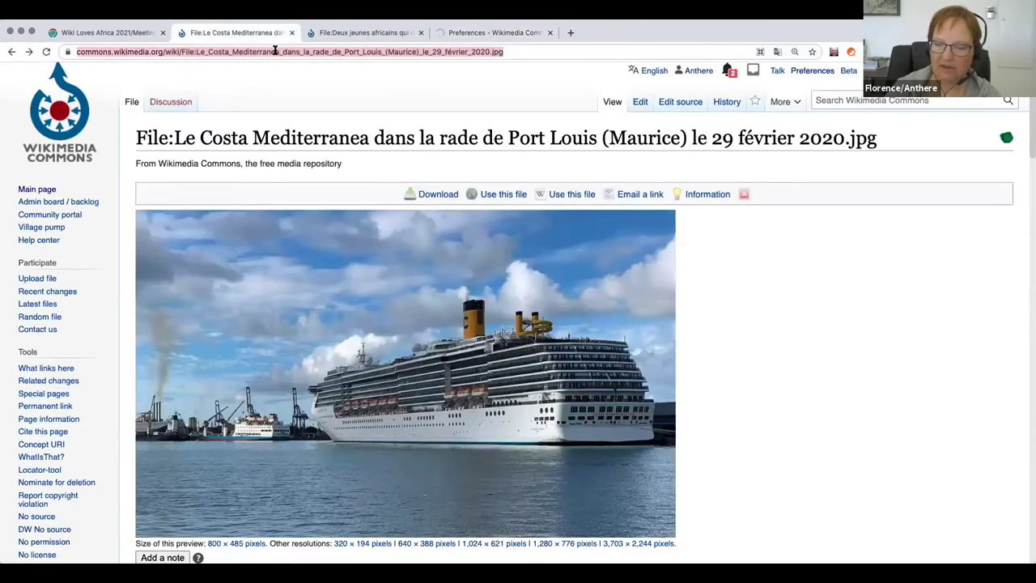
{"action": "key", "text": "Return"}
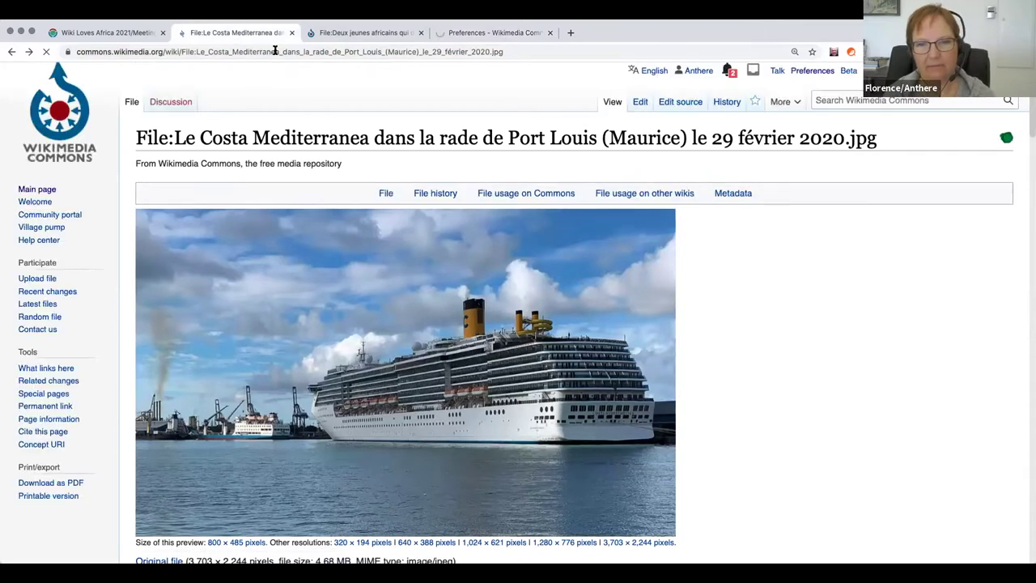
{"action": "scroll", "coordinate": [415, 263], "scroll_direction": "down", "scroll_amount": 15}
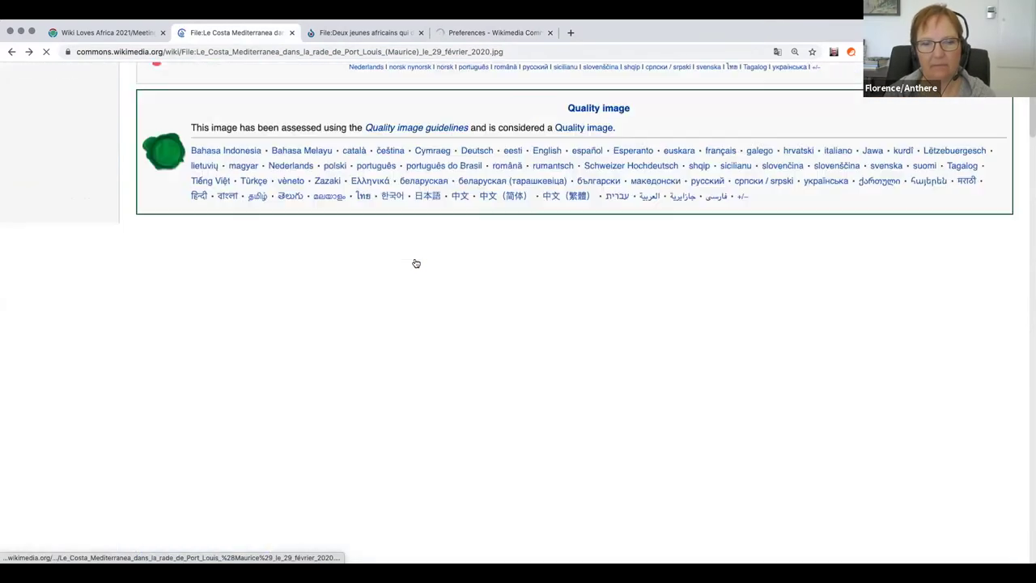
{"action": "scroll", "coordinate": [415, 262], "scroll_direction": "down", "scroll_amount": 10}
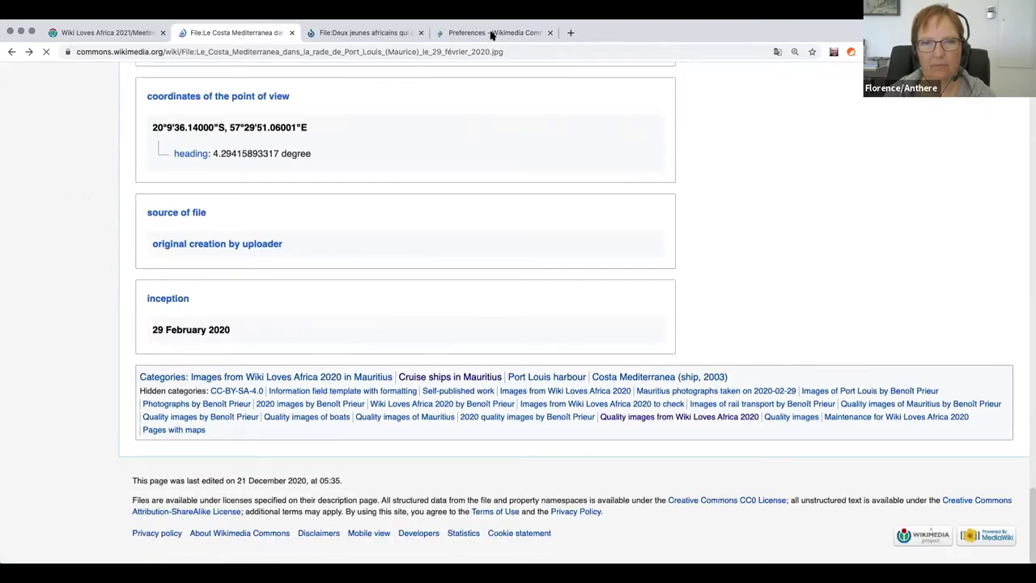
Step: Check that the Preferences page has finished saving, and reload the Costa Mediterranea file page once more
{"action": "left_click", "coordinate": [491, 34]}
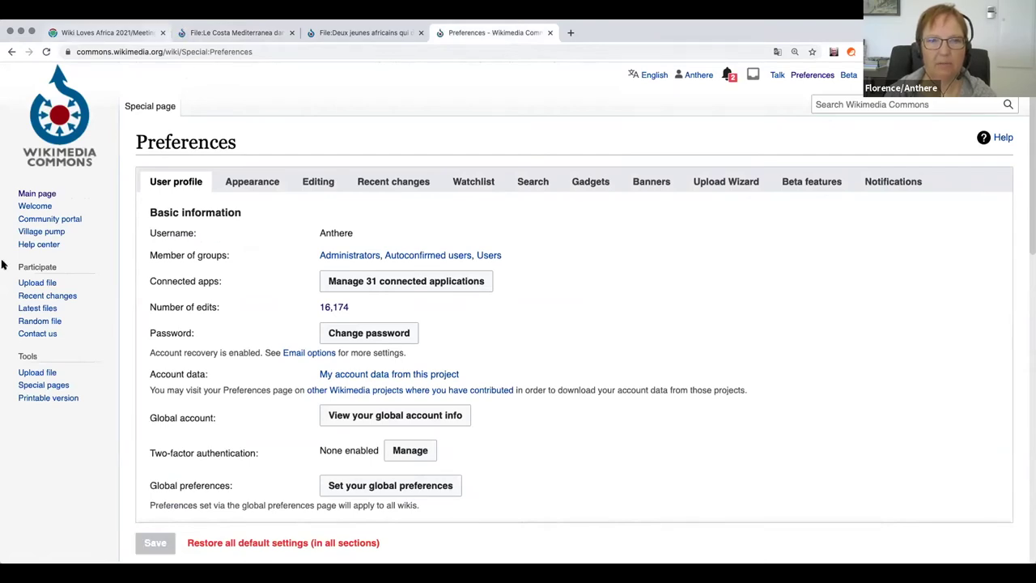
{"action": "key", "text": "super+2"}
{"action": "left_click", "coordinate": [310, 52]}
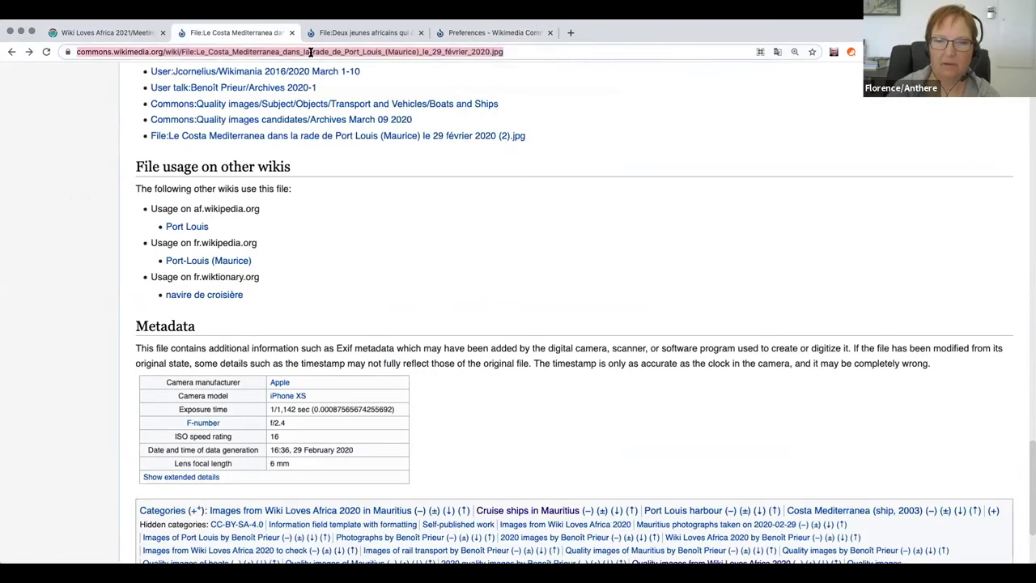
{"action": "key", "text": "Return"}
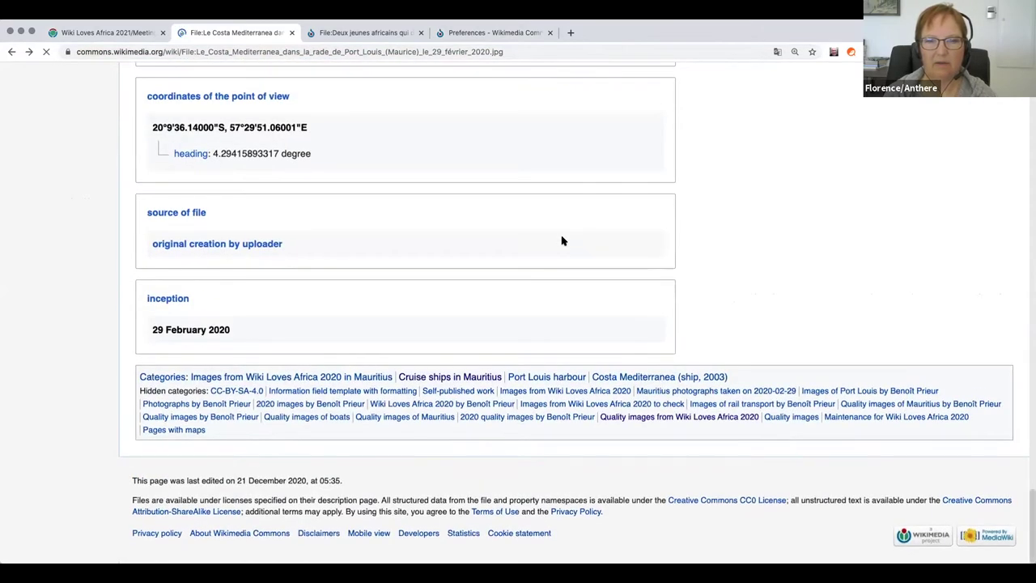
Step: Reload the file page "Deux jeunes africains qui désinfectent leurs mains au gel hydroalcoolique.jpg" and return to its beginning
{"action": "left_click", "coordinate": [366, 33]}
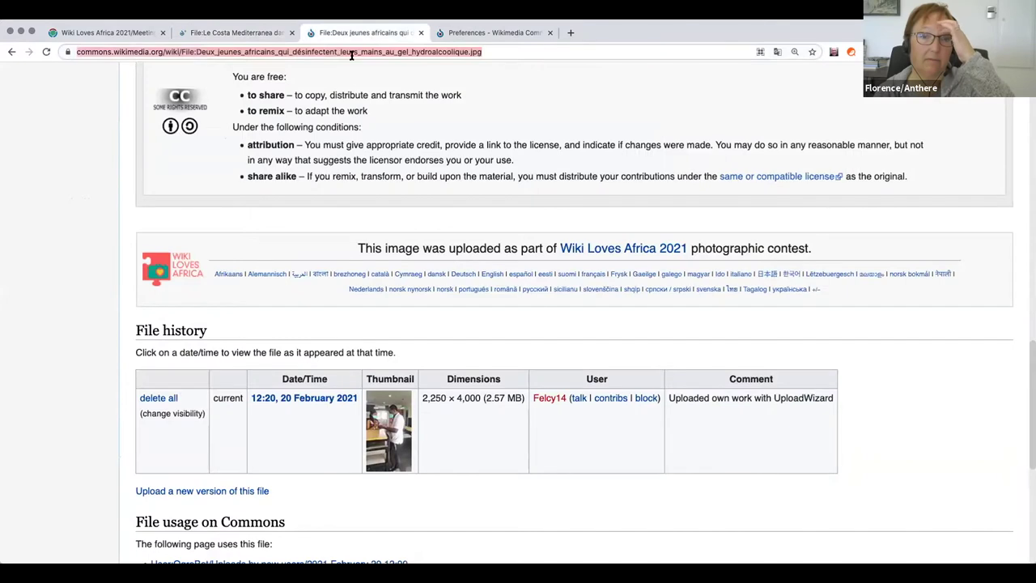
{"action": "left_click", "coordinate": [354, 54]}
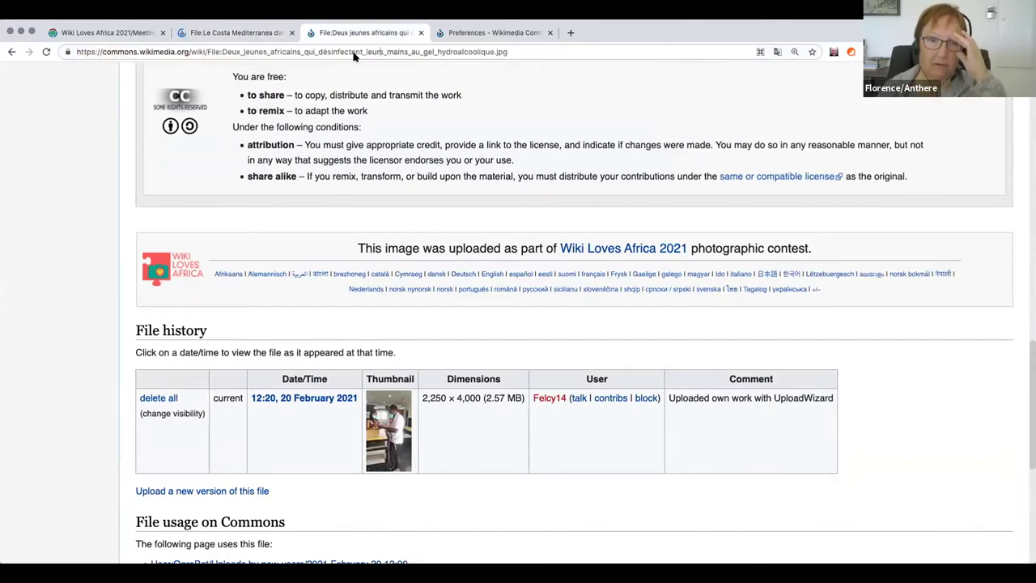
{"action": "key", "text": "Return"}
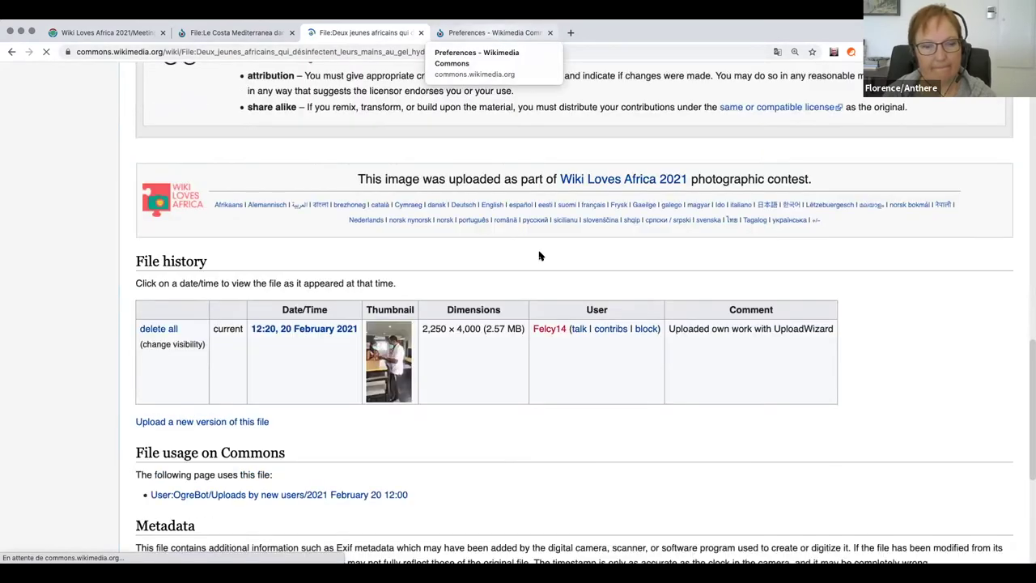
{"action": "scroll", "coordinate": [538, 252], "scroll_direction": "up", "scroll_amount": 2}
{"action": "scroll", "coordinate": [539, 252], "scroll_direction": "down", "scroll_amount": 10}
{"action": "scroll", "coordinate": [541, 256], "scroll_direction": "up", "scroll_amount": 20}
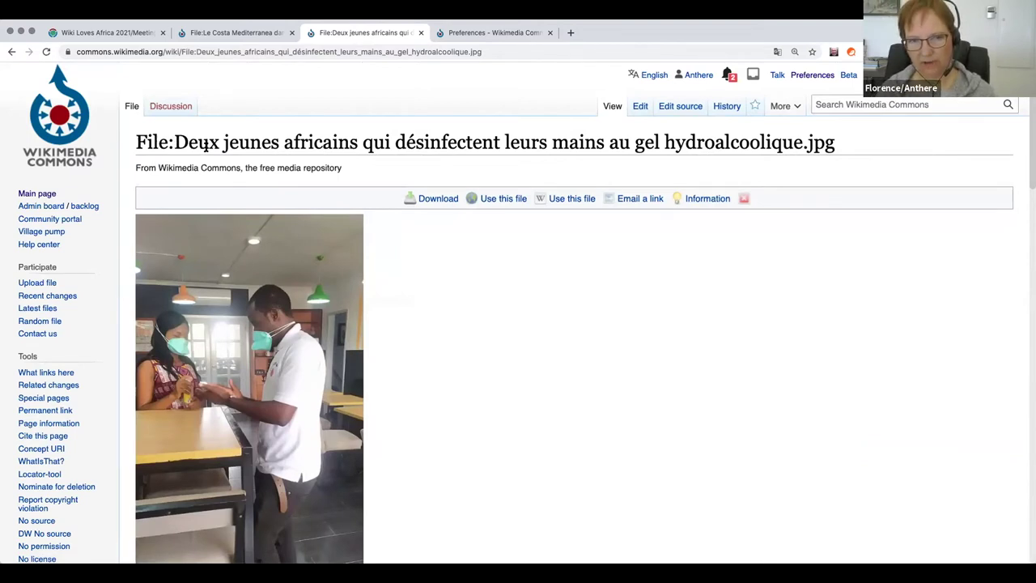
Step: Look through the hand-disinfection image's page, from the picture and licensing down to the HotCat controls in its category box
{"action": "scroll", "coordinate": [314, 168], "scroll_direction": "down", "scroll_amount": 5}
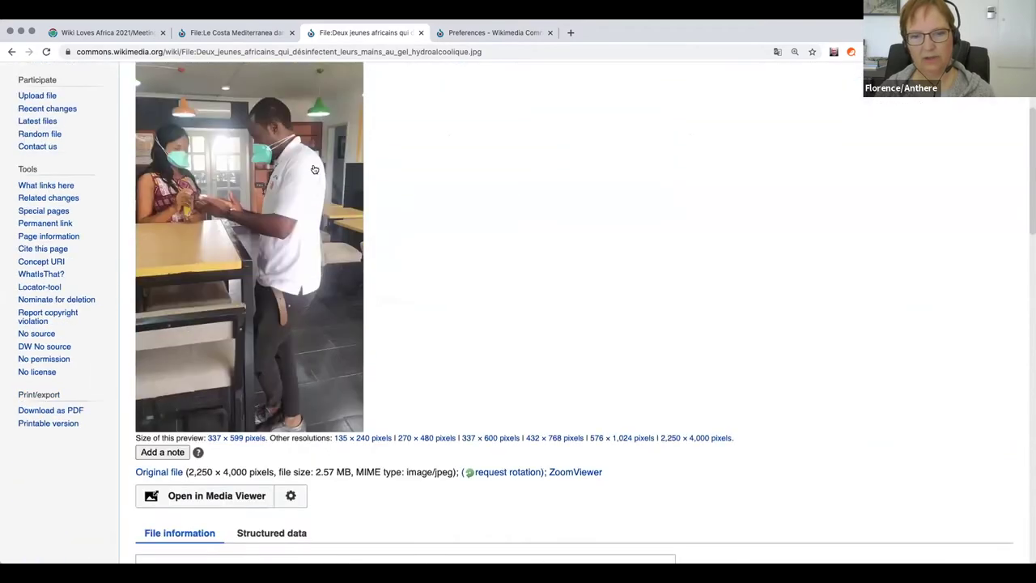
{"action": "scroll", "coordinate": [314, 168], "scroll_direction": "down", "scroll_amount": 5}
{"action": "scroll", "coordinate": [314, 169], "scroll_direction": "down", "scroll_amount": 4}
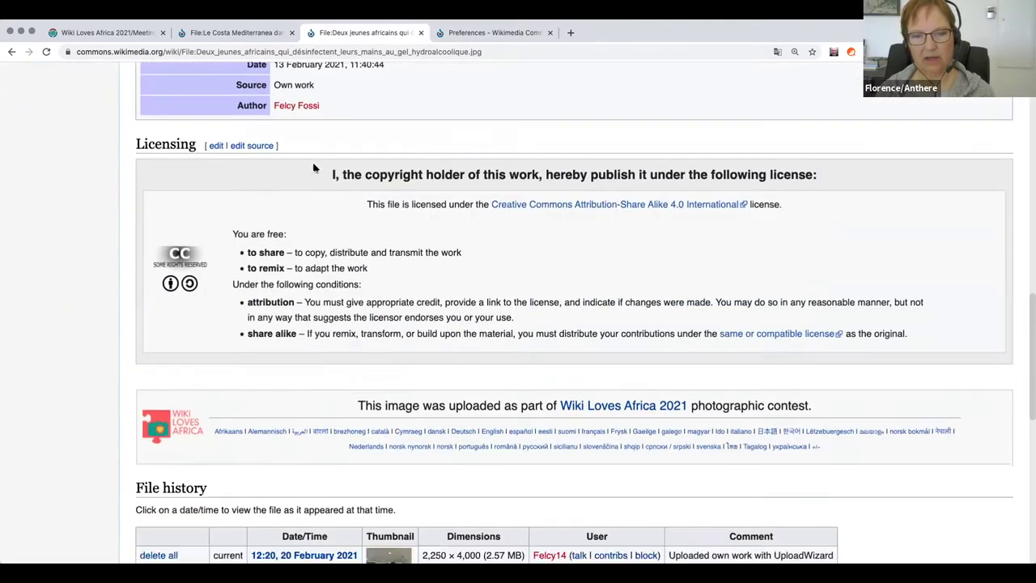
{"action": "scroll", "coordinate": [314, 168], "scroll_direction": "down", "scroll_amount": 10}
{"action": "scroll", "coordinate": [314, 169], "scroll_direction": "down", "scroll_amount": 3}
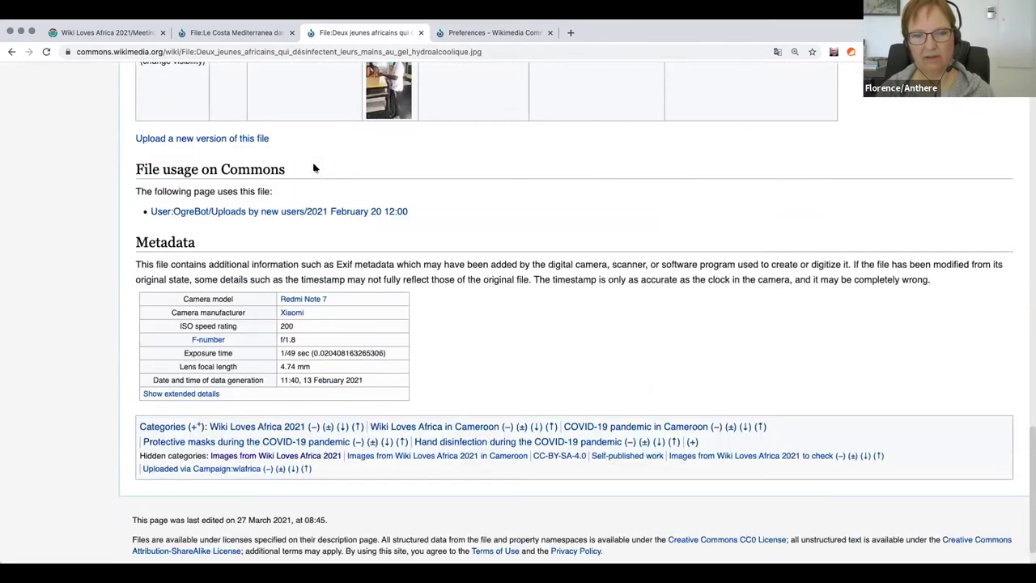
{"action": "scroll", "coordinate": [314, 168], "scroll_direction": "down", "scroll_amount": 1}
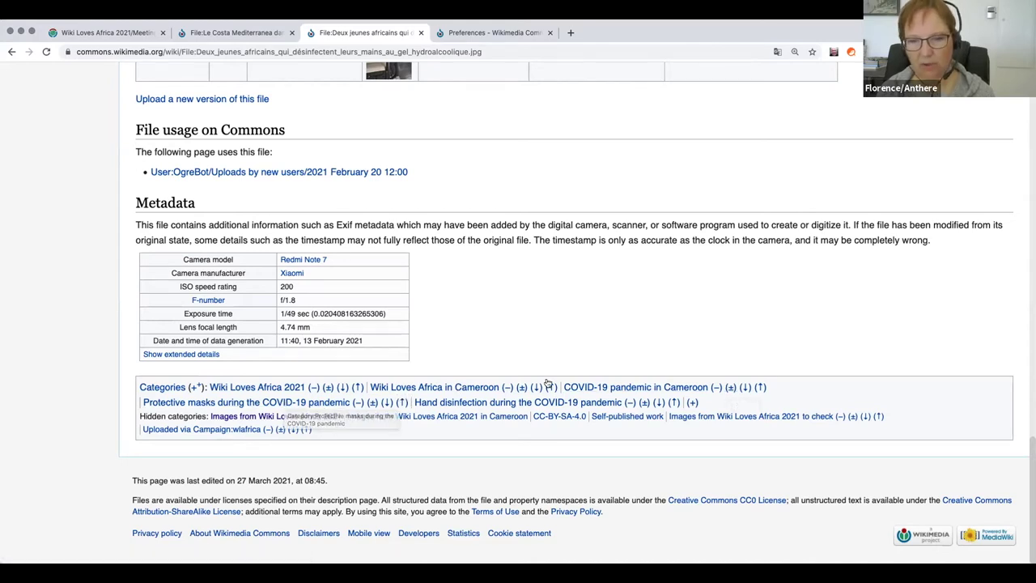
{"action": "left_click", "coordinate": [730, 390]}
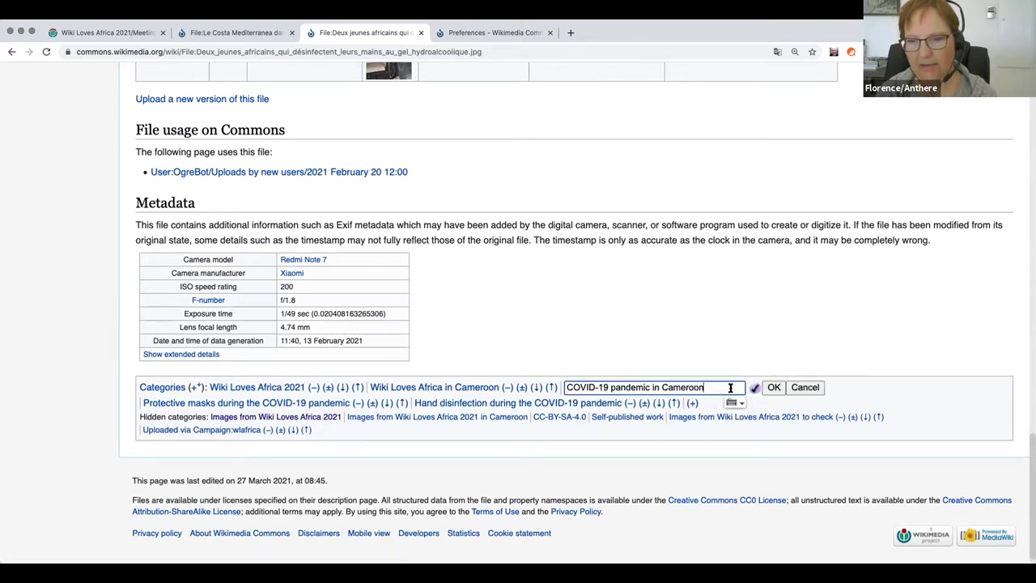
{"action": "left_click", "coordinate": [772, 387]}
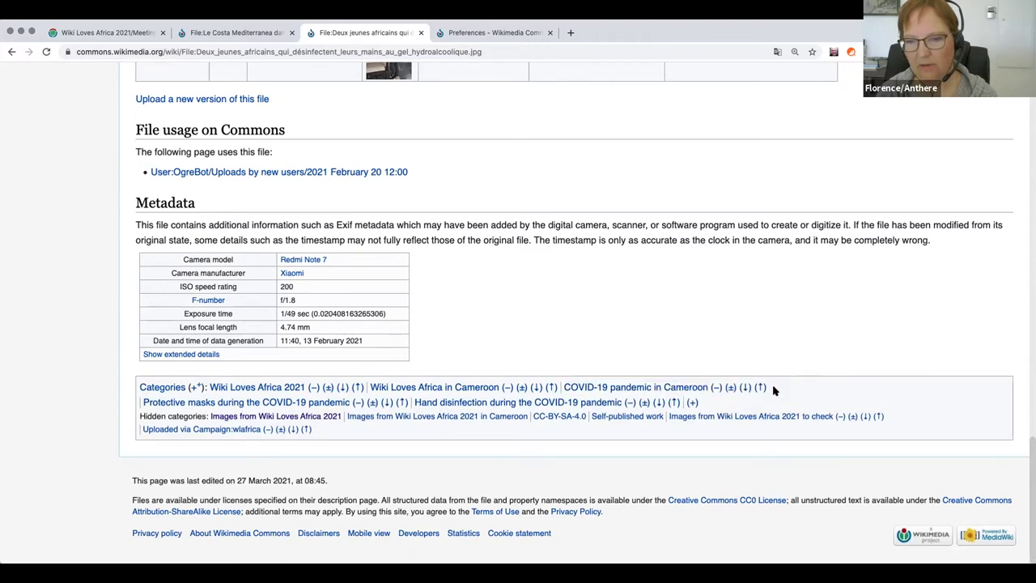
Step: Add the category "Nos Jardins Images for Wiki Loves Africa" to the file and check the saved category list
{"action": "left_click", "coordinate": [692, 403]}
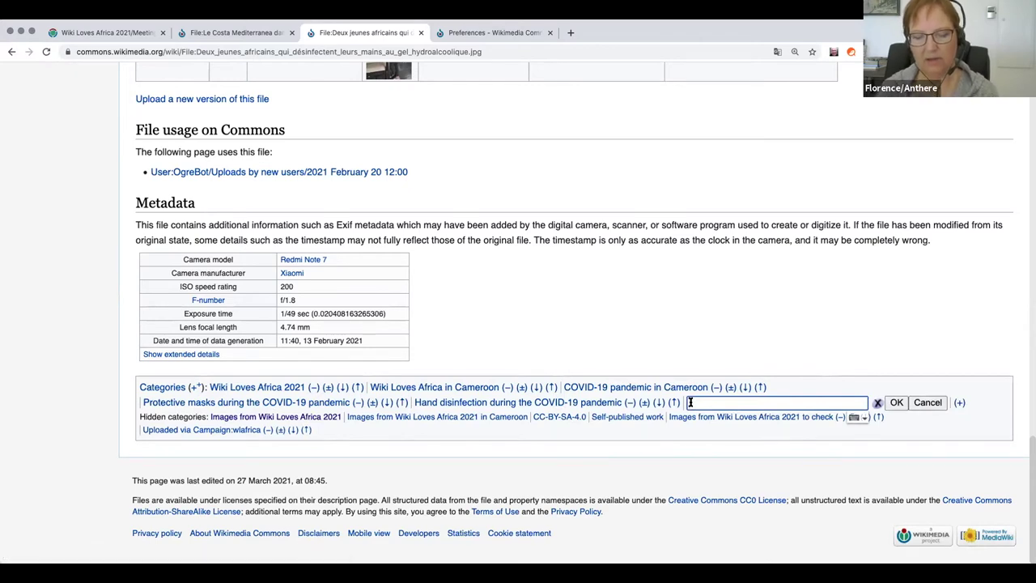
{"action": "type", "text": "Nos Jardins"}
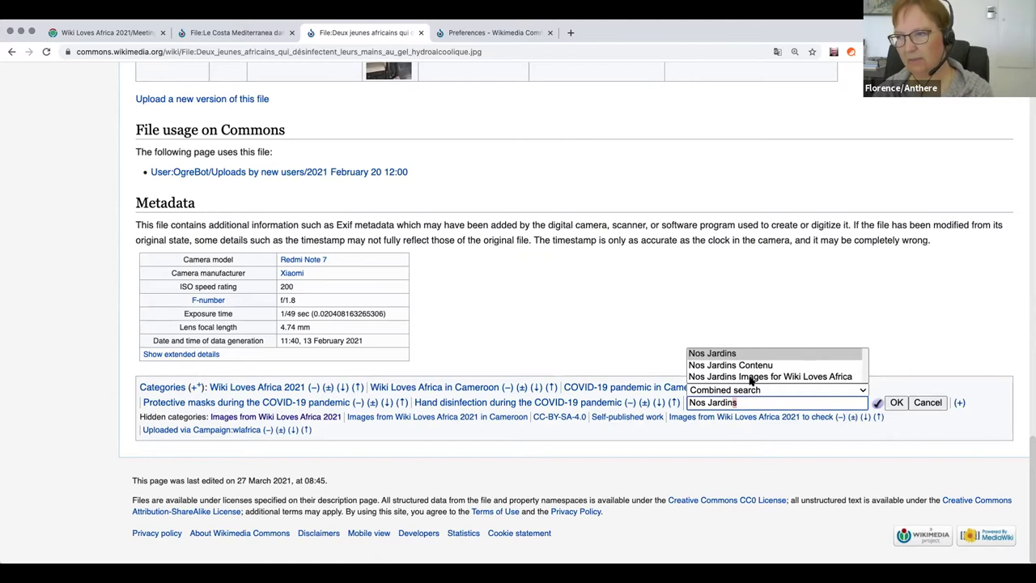
{"action": "left_click", "coordinate": [755, 377]}
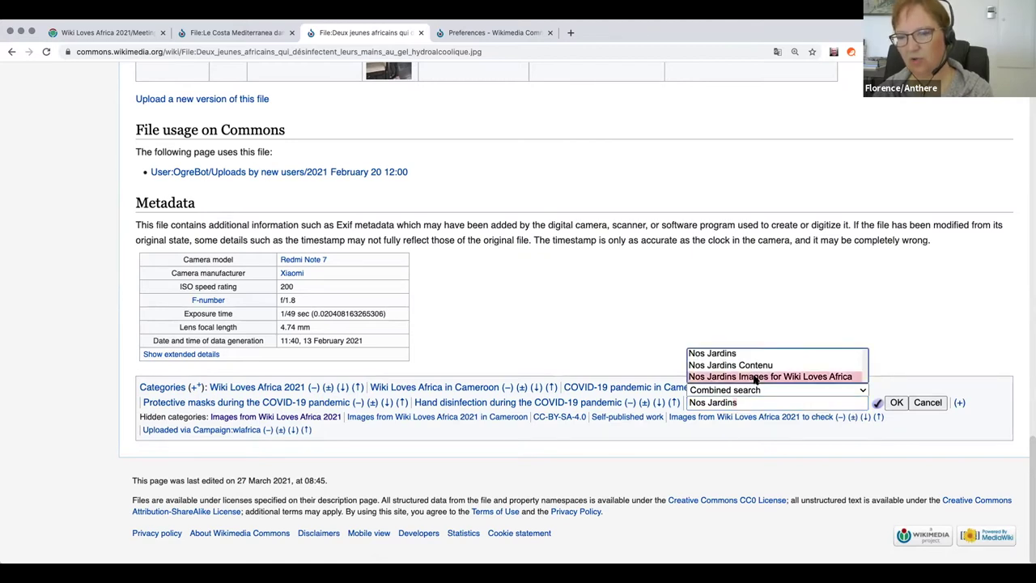
{"action": "left_click", "coordinate": [755, 377]}
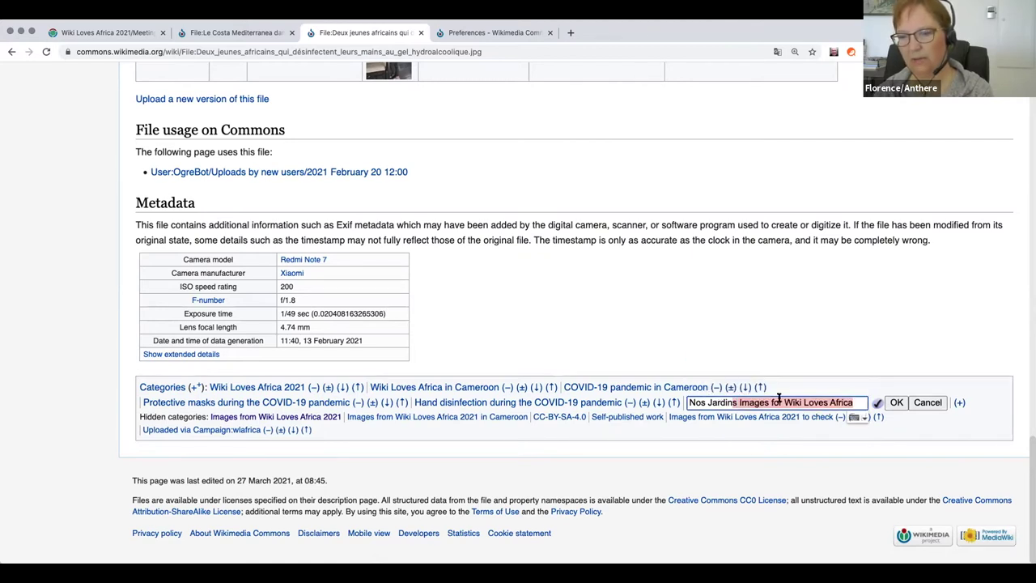
{"action": "left_click", "coordinate": [894, 403]}
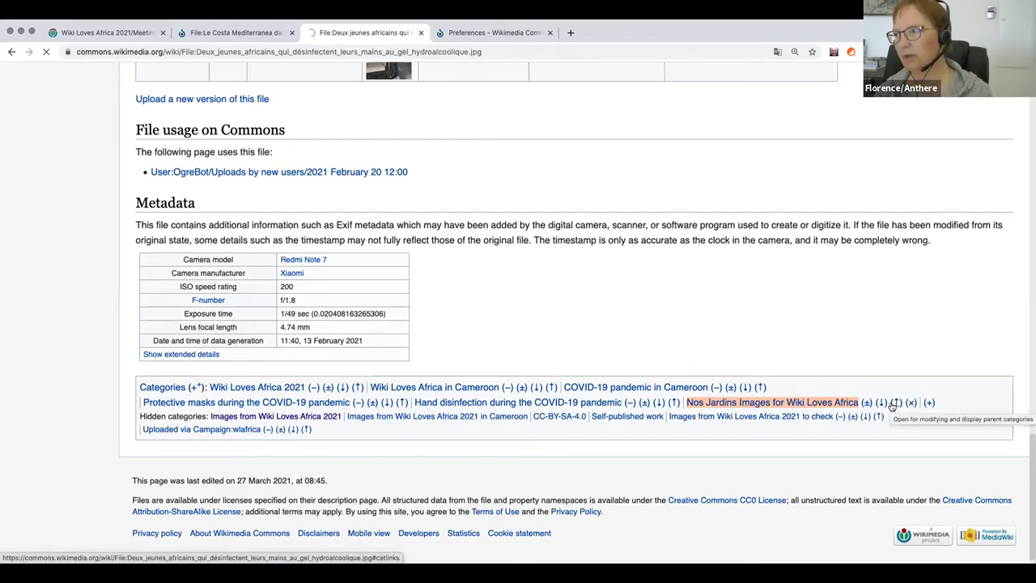
{"action": "scroll", "coordinate": [892, 406], "scroll_direction": "down", "scroll_amount": 7}
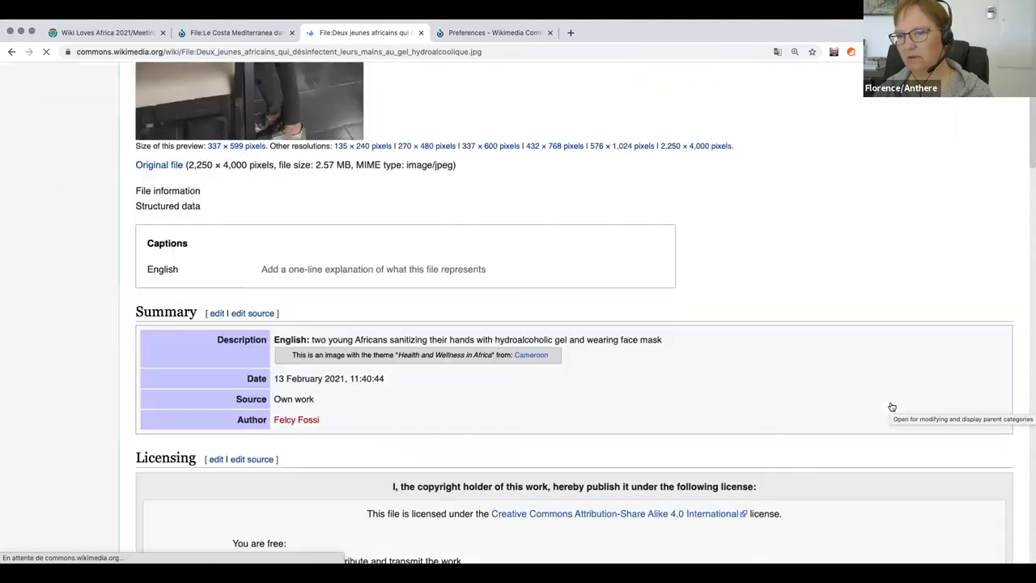
{"action": "scroll", "coordinate": [891, 406], "scroll_direction": "down", "scroll_amount": 15}
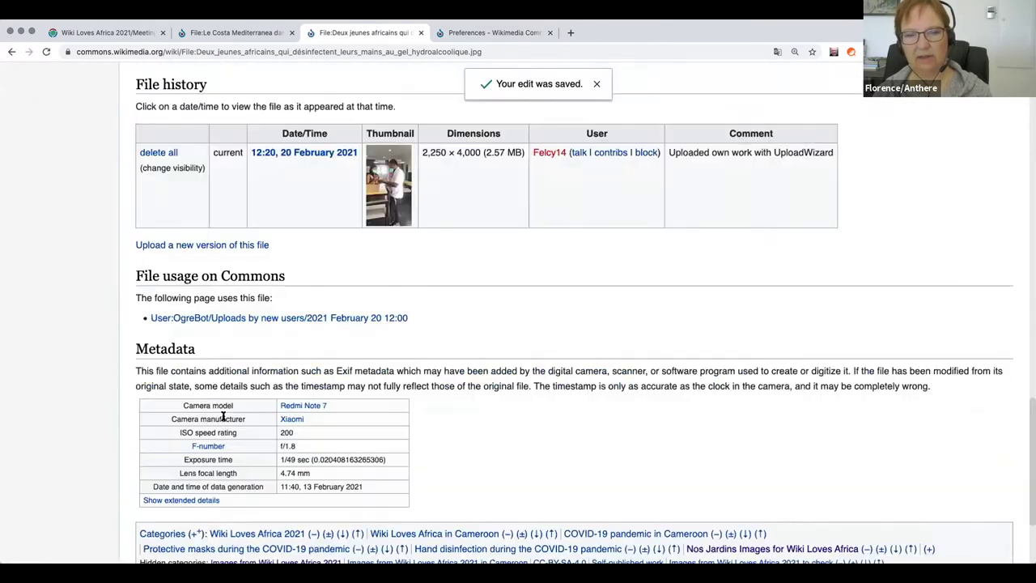
{"action": "scroll", "coordinate": [793, 490], "scroll_direction": "down", "scroll_amount": 3}
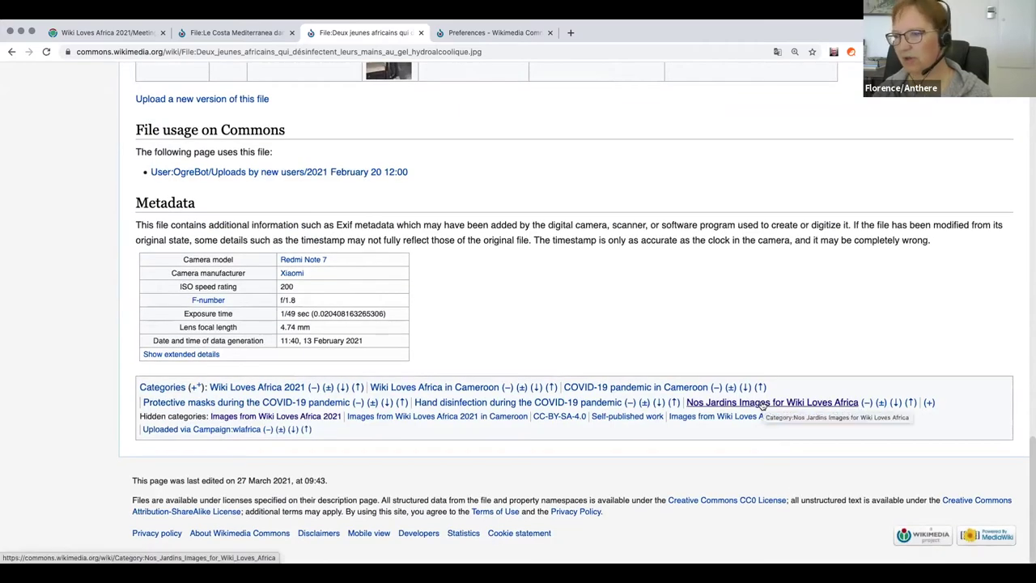
Step: From the Wiki Loves Africa 2021/Meetings page, open the hay.toolforge.org/sdsearch link in a new tab and switch to it
{"action": "scroll", "coordinate": [761, 405], "scroll_direction": "up", "scroll_amount": 15}
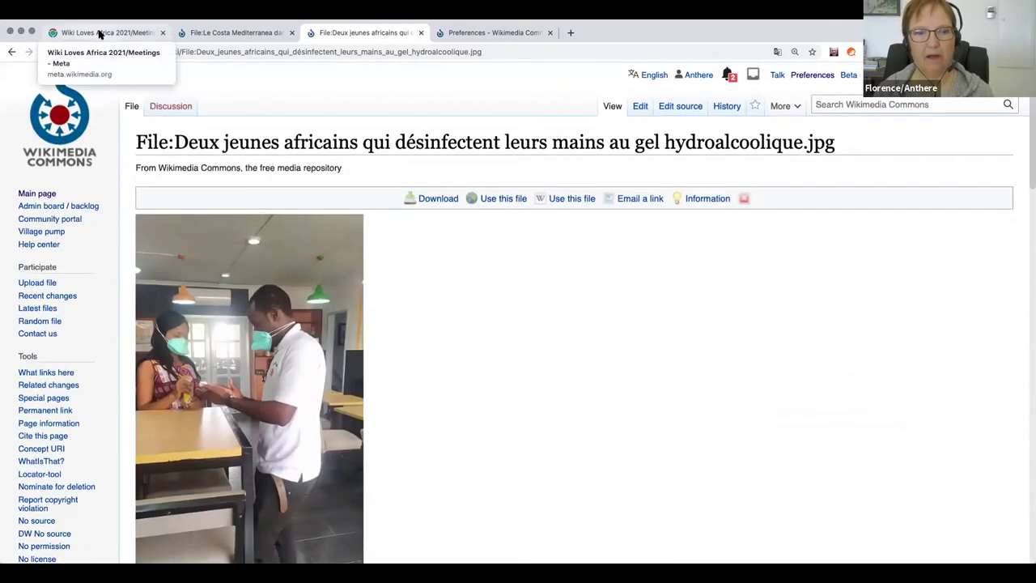
{"action": "left_click", "coordinate": [100, 34]}
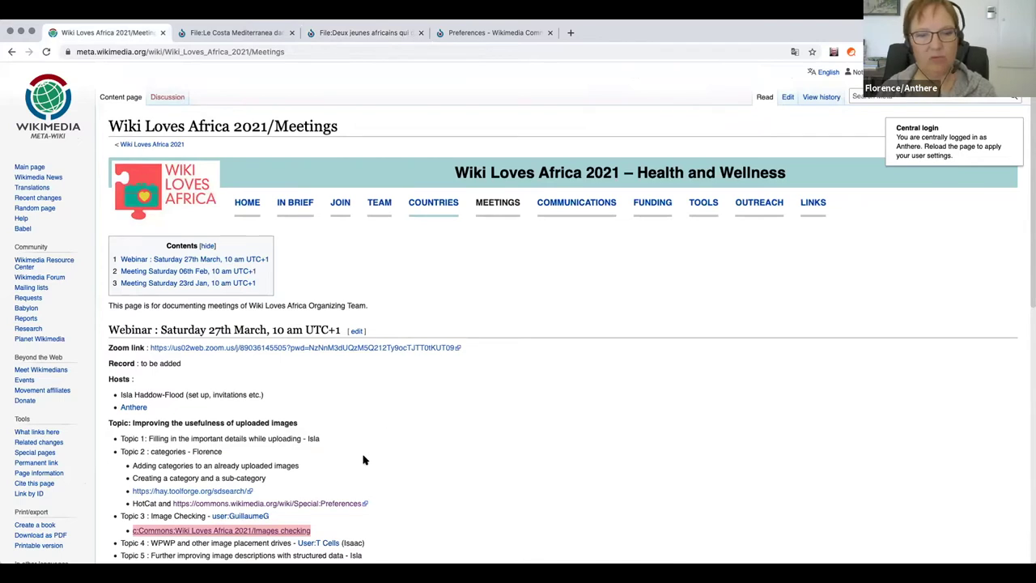
{"action": "right_click", "coordinate": [192, 494]}
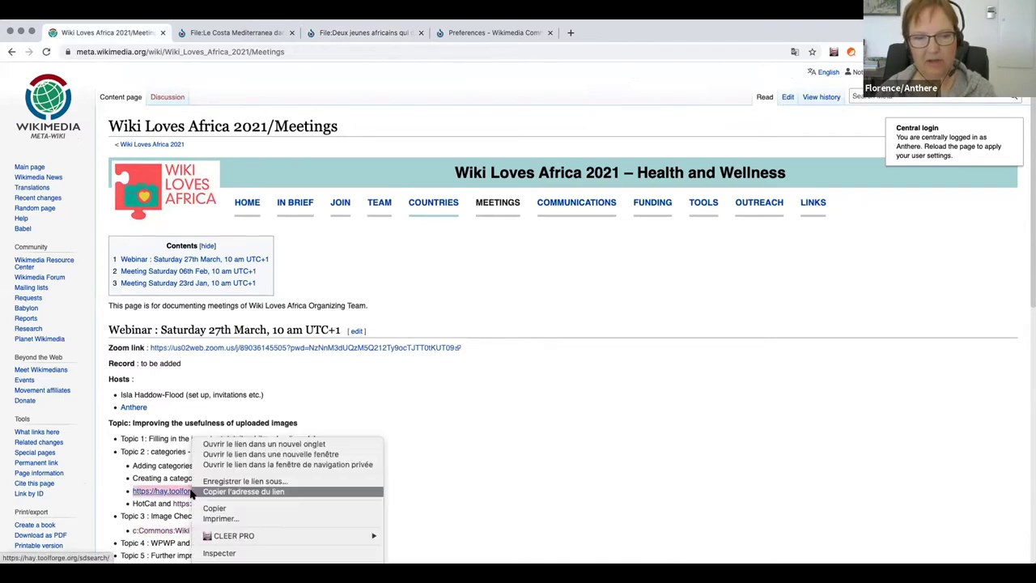
{"action": "left_click", "coordinate": [262, 444]}
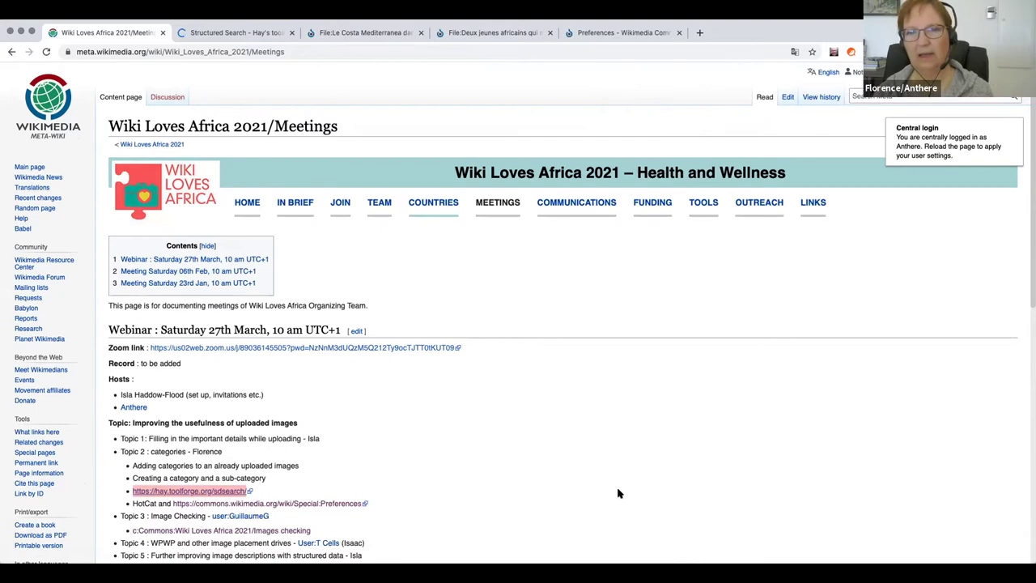
{"action": "left_click", "coordinate": [228, 37]}
{"action": "left_click", "coordinate": [184, 52]}
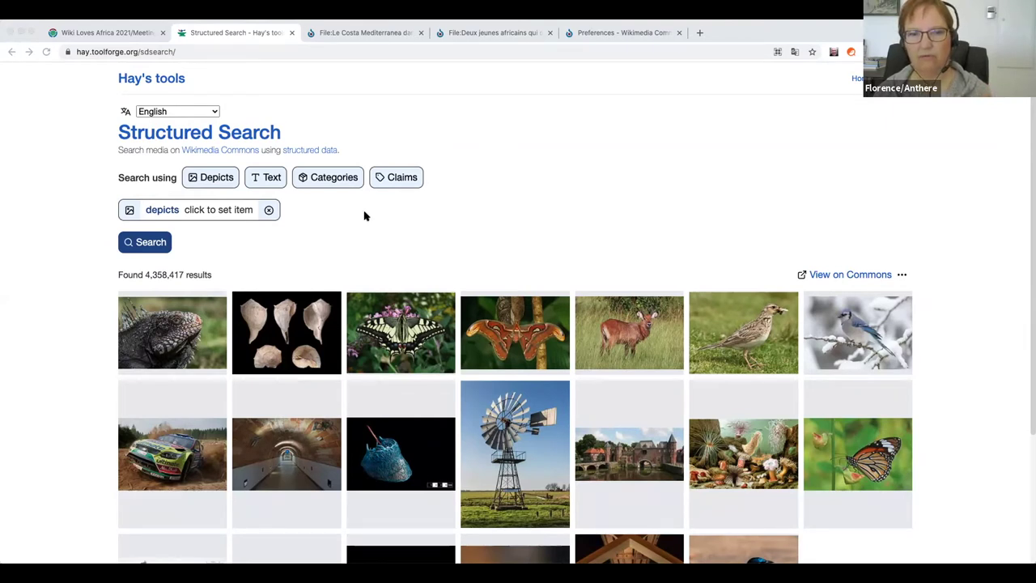
Step: Set the depicts filter to boat (Q35872, smaller watercraft), leaving only that one depicts filter
{"action": "left_click", "coordinate": [216, 183]}
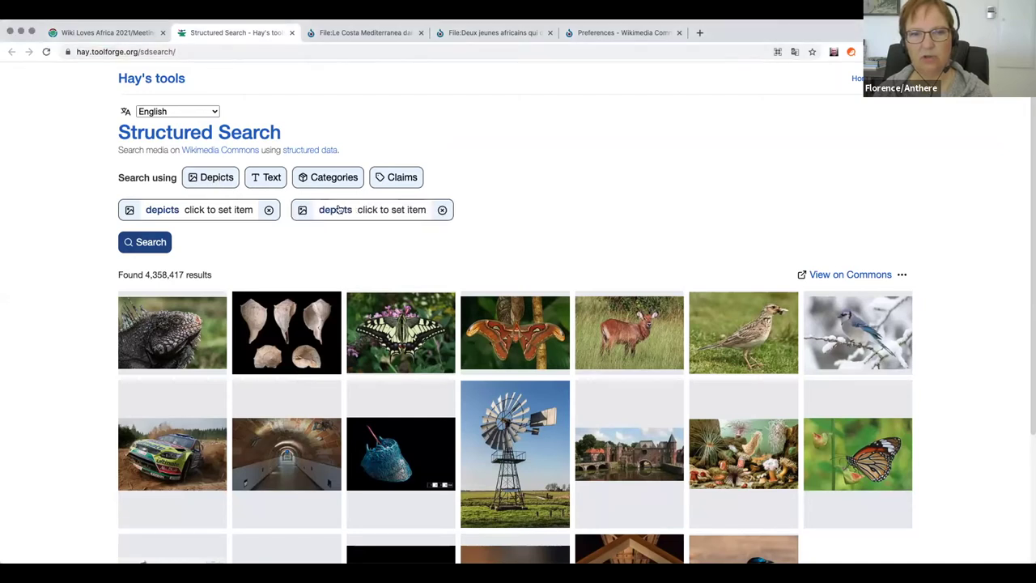
{"action": "left_click", "coordinate": [220, 209]}
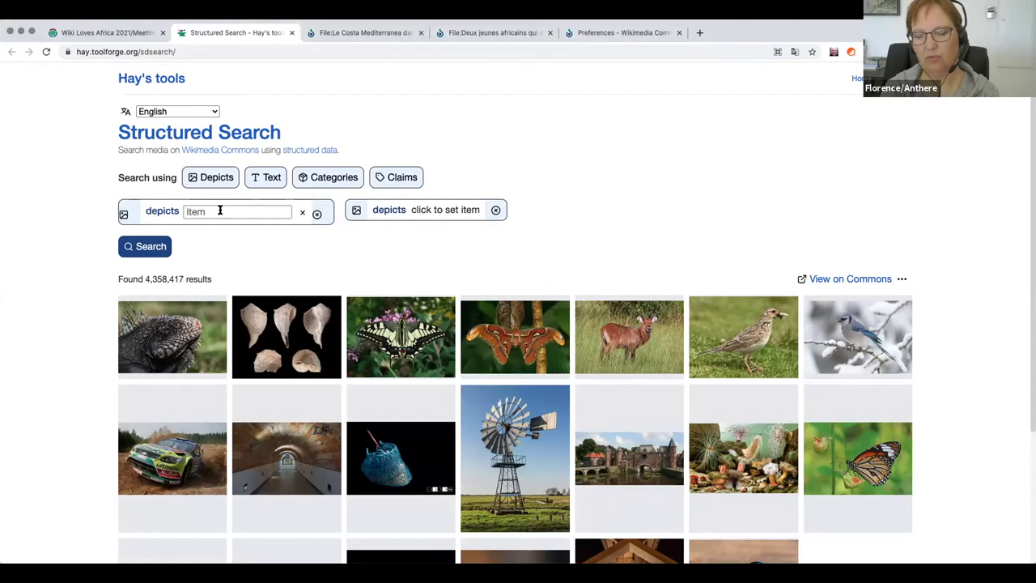
{"action": "type", "text": "boat"}
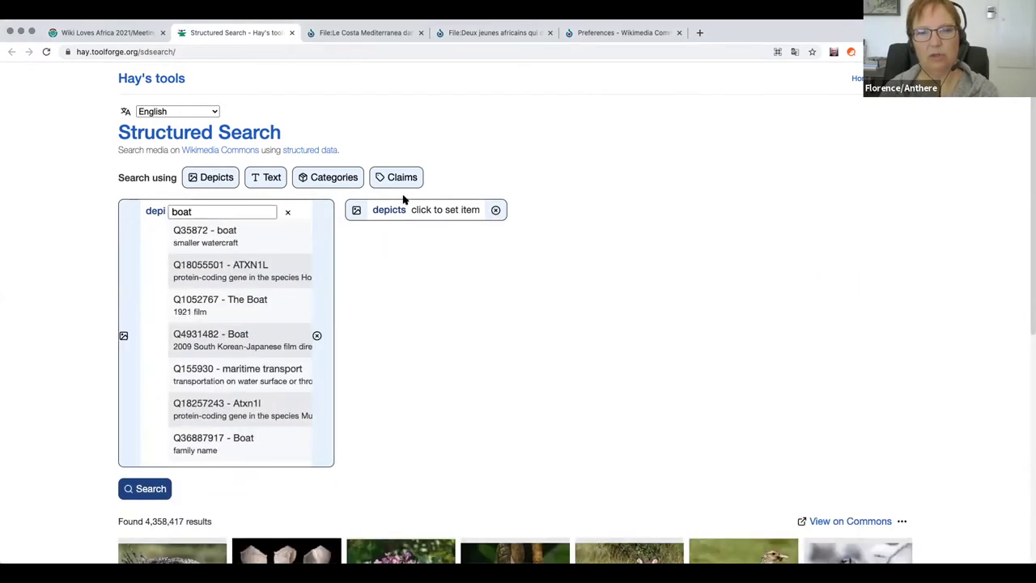
{"action": "left_click", "coordinate": [495, 210]}
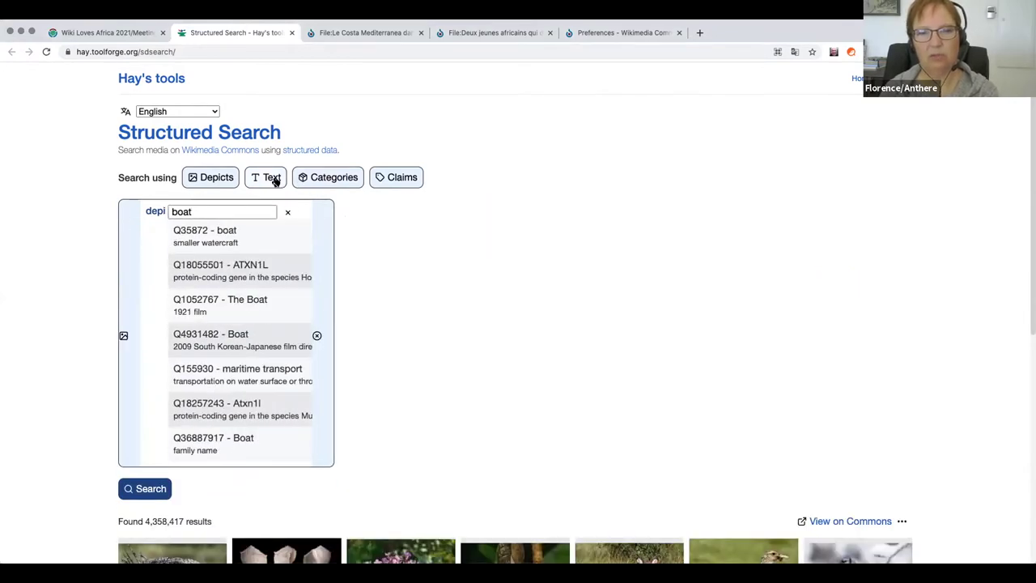
{"action": "left_click", "coordinate": [217, 234]}
Step: Try restricting the boat search to the category "Wiki Loves Art & Wiki Loves Monuments 2016 in Belgium & Luxembourg", and remove that filter
{"action": "left_click", "coordinate": [311, 177]}
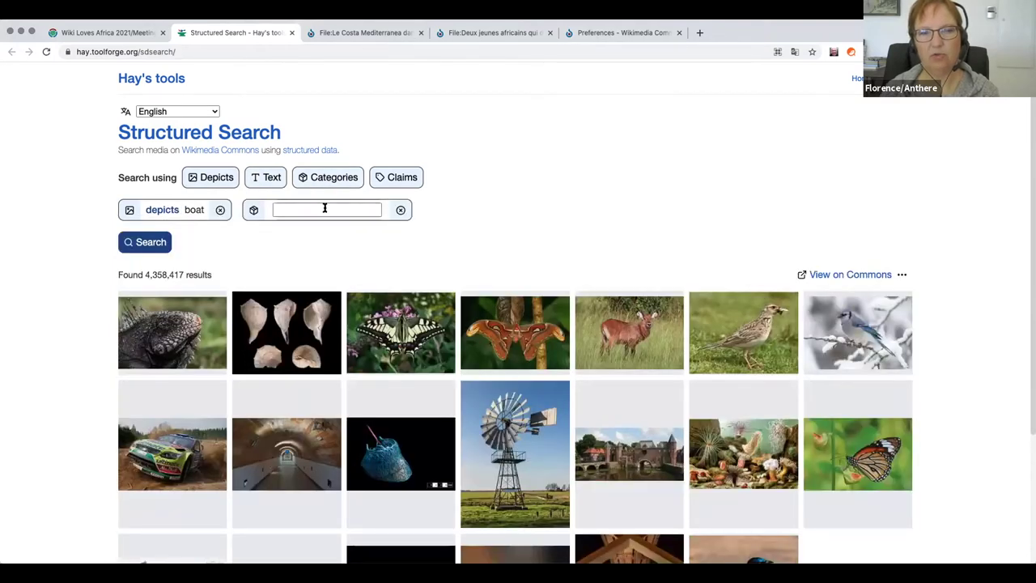
{"action": "left_click", "coordinate": [320, 209]}
{"action": "type", "text": "Wiki Loves Africa"}
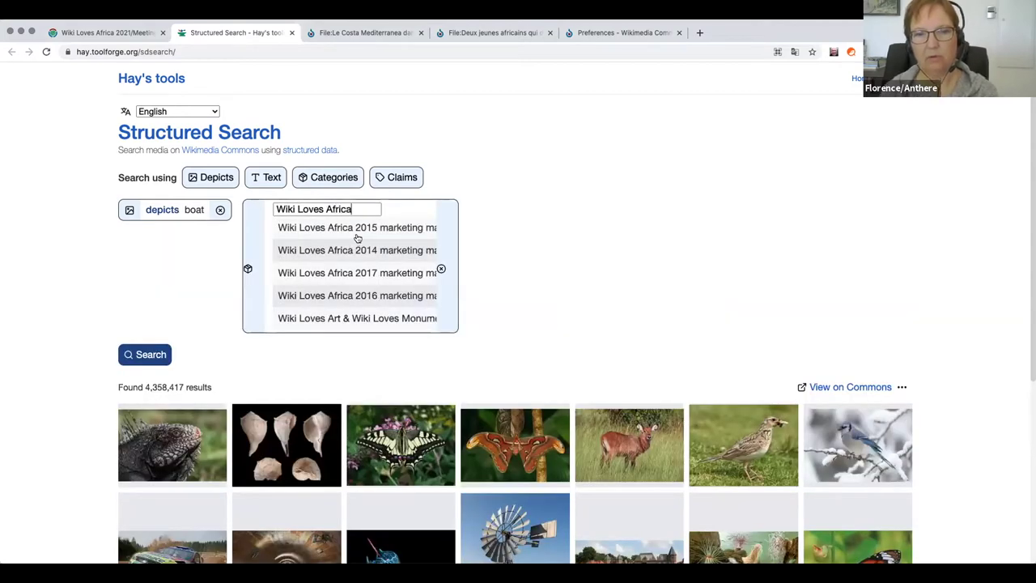
{"action": "scroll", "coordinate": [380, 305], "scroll_direction": "down", "scroll_amount": 1}
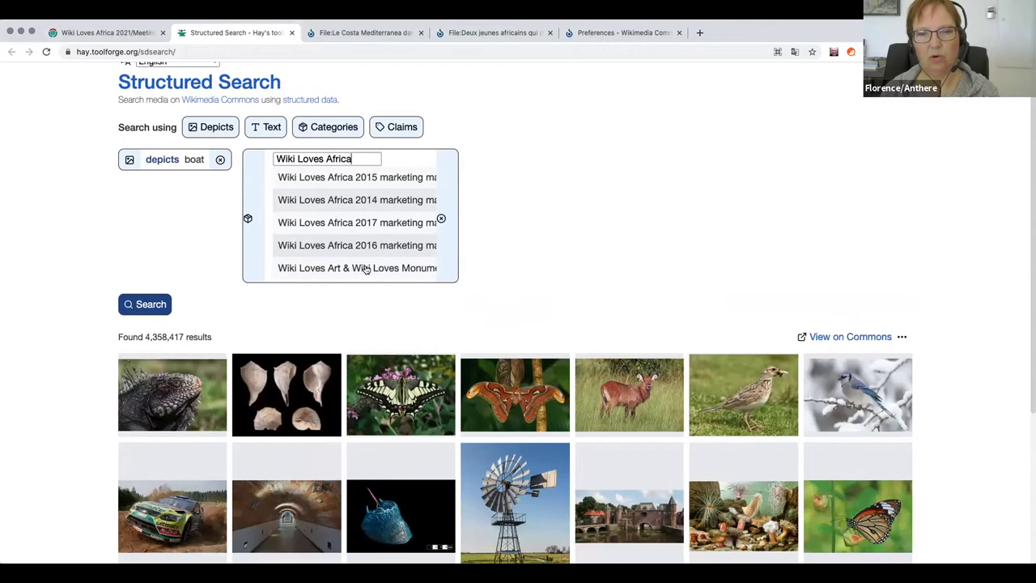
{"action": "left_click", "coordinate": [366, 270]}
{"action": "left_click", "coordinate": [146, 192]}
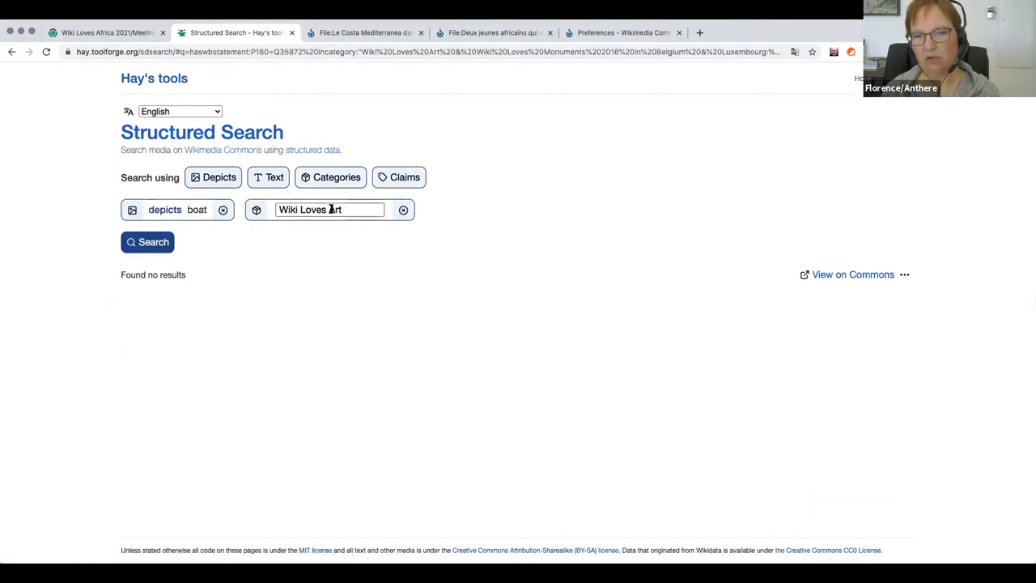
{"action": "left_click", "coordinate": [290, 208]}
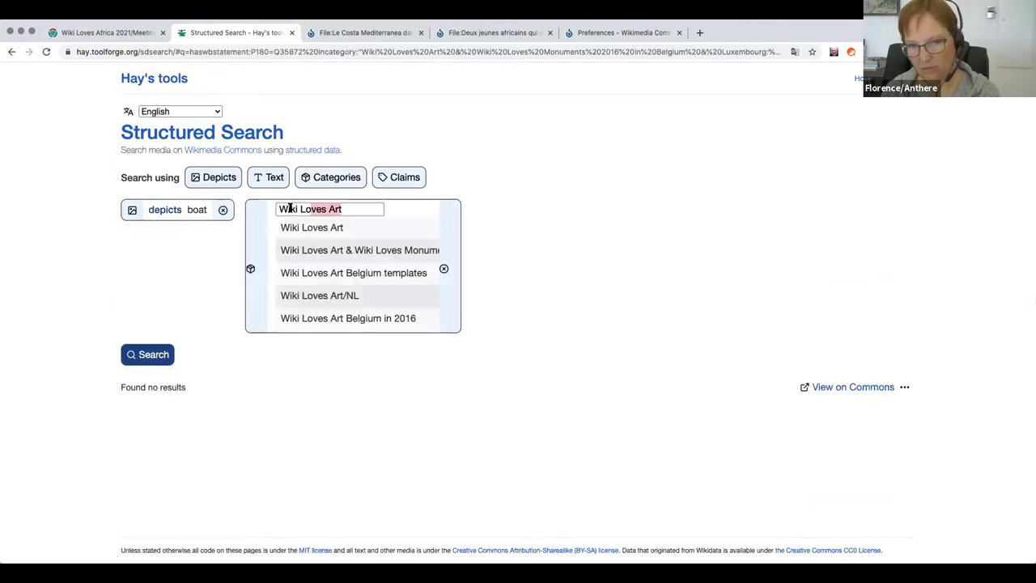
{"action": "left_click", "coordinate": [220, 253]}
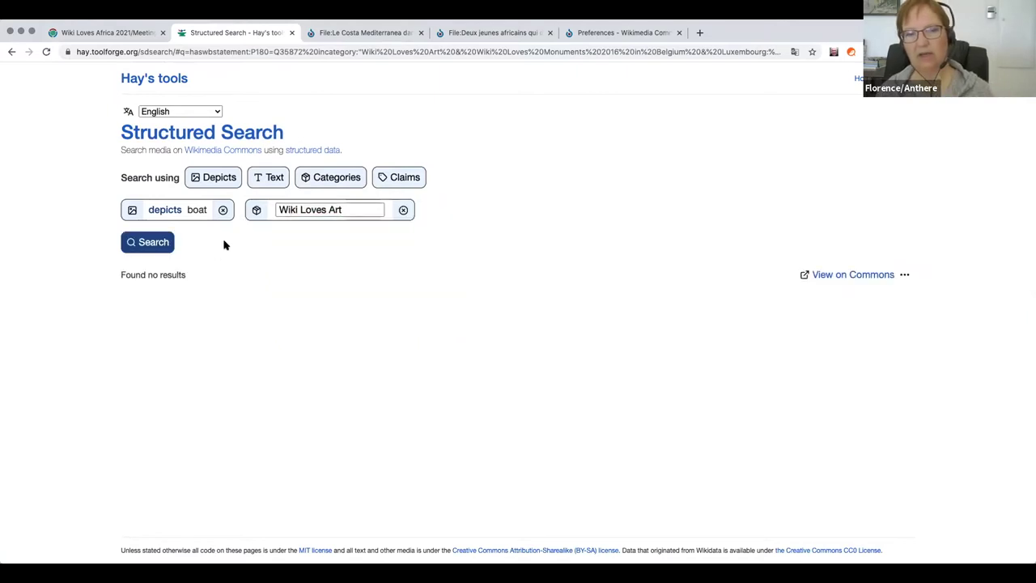
{"action": "left_click", "coordinate": [403, 210]}
Step: Add a text filter with the word "sea" to the boat filter and run the structured search
{"action": "left_click", "coordinate": [271, 184]}
{"action": "left_click", "coordinate": [297, 209]}
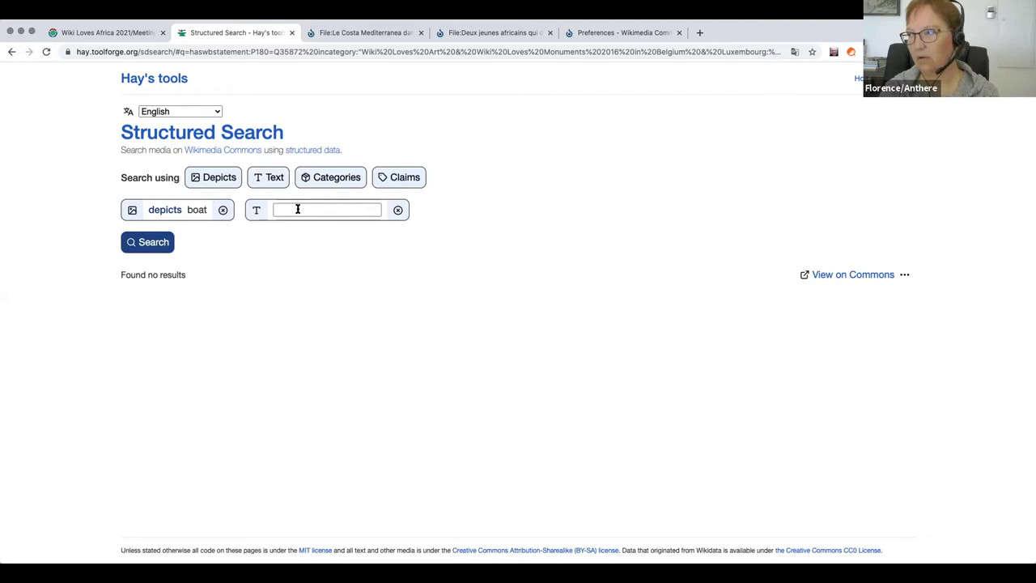
{"action": "type", "text": "sea"}
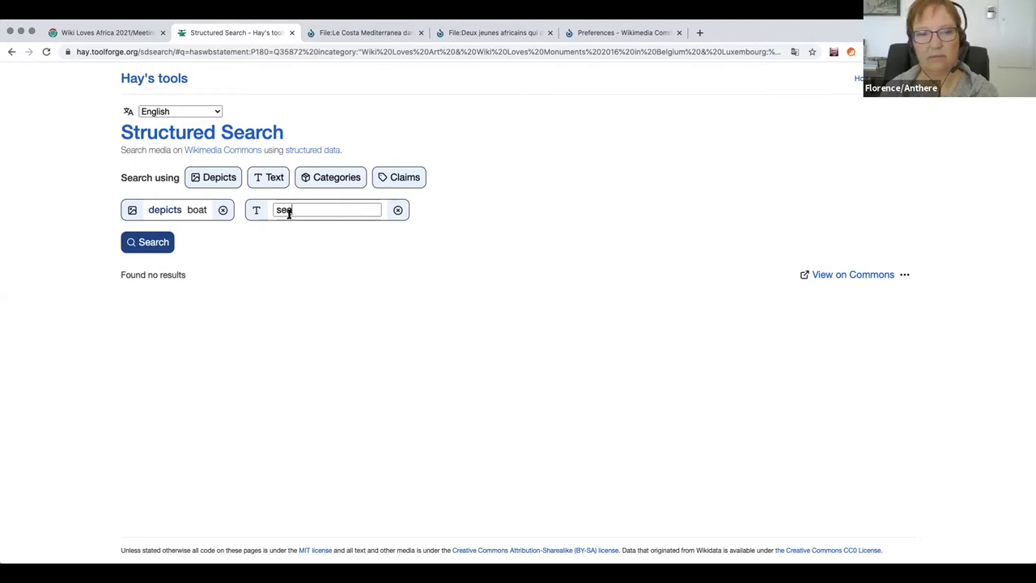
{"action": "left_click", "coordinate": [160, 243]}
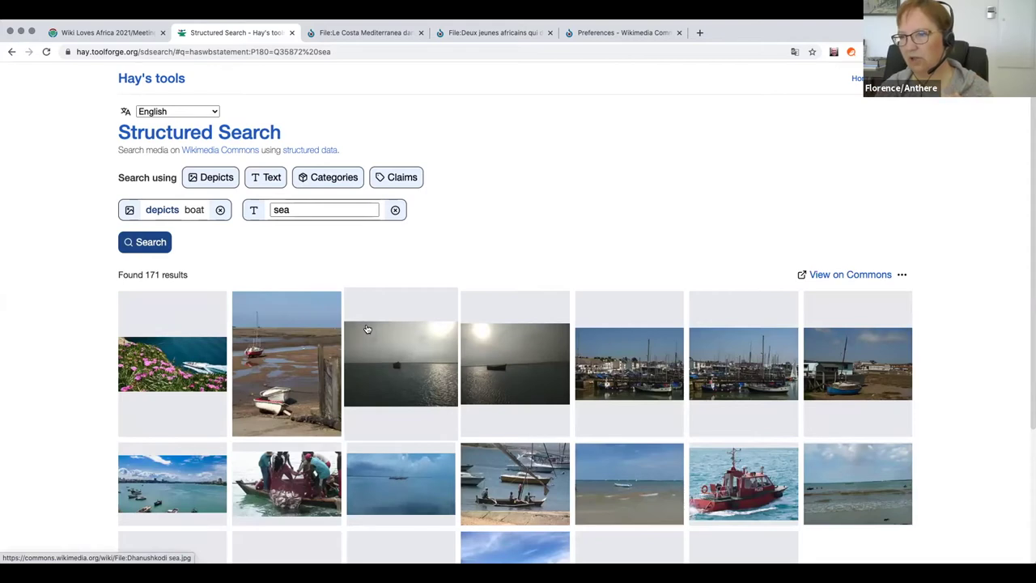
{"action": "left_click", "coordinate": [104, 32]}
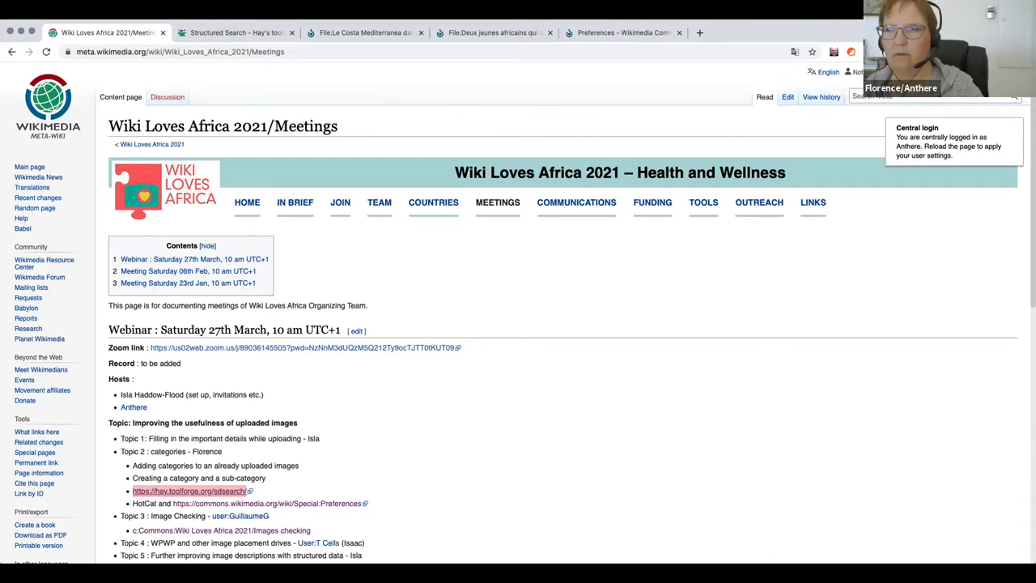
{"action": "left_click", "coordinate": [275, 34]}
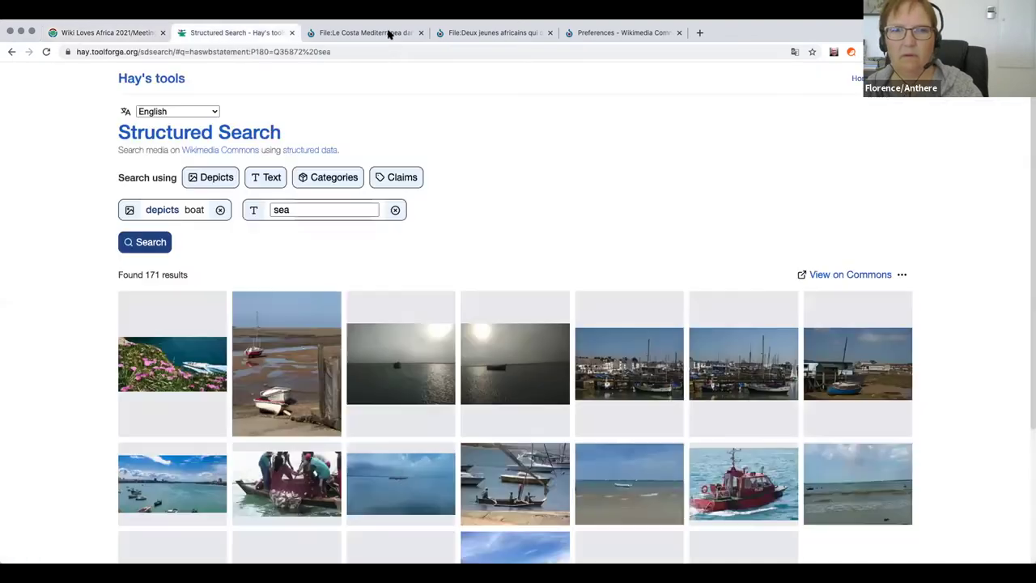
{"action": "left_click", "coordinate": [388, 33]}
{"action": "scroll", "coordinate": [701, 179], "scroll_direction": "up", "scroll_amount": 10}
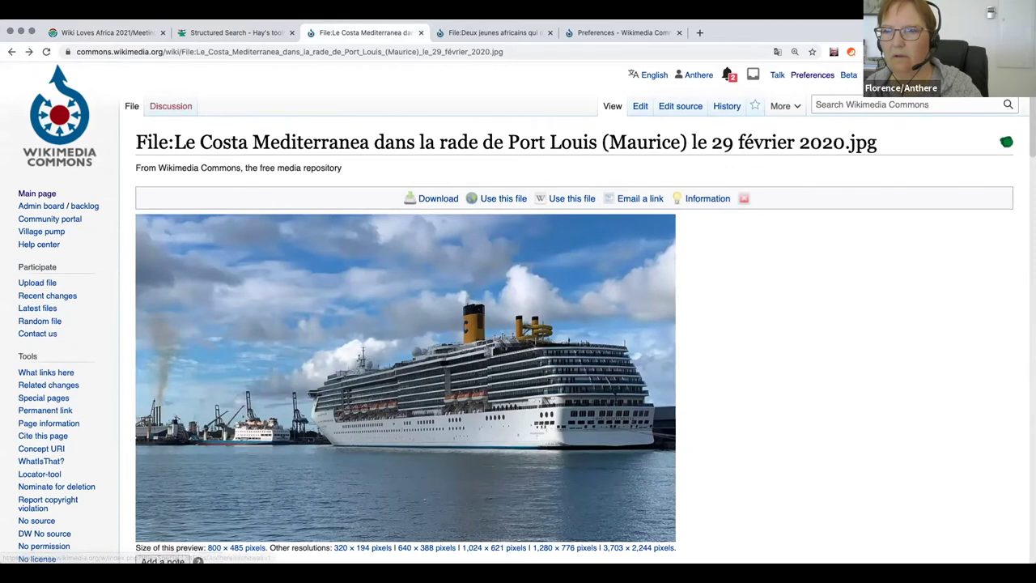
{"action": "left_click", "coordinate": [812, 75]}
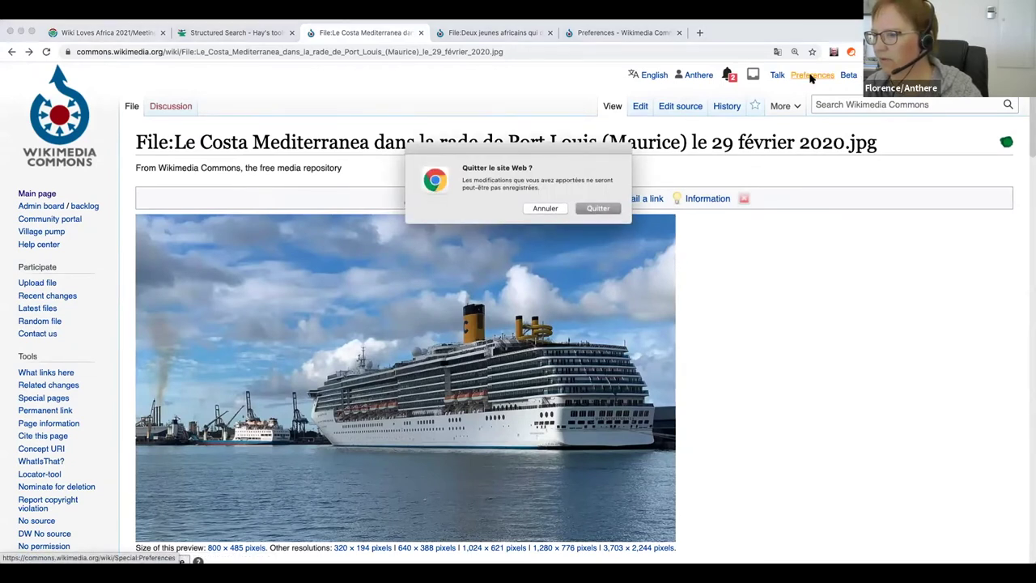
{"action": "left_click", "coordinate": [546, 209]}
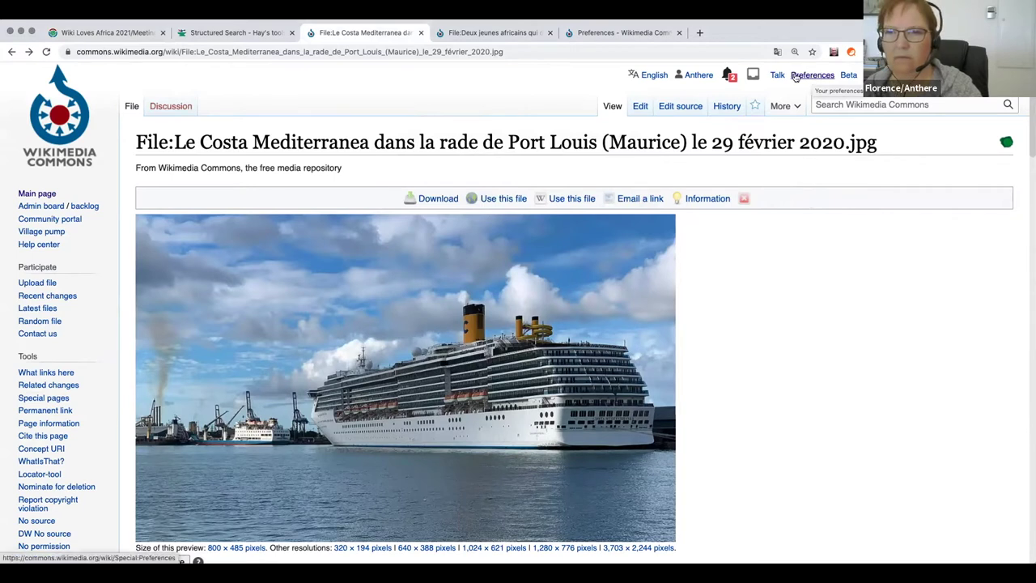
{"action": "left_click", "coordinate": [805, 75]}
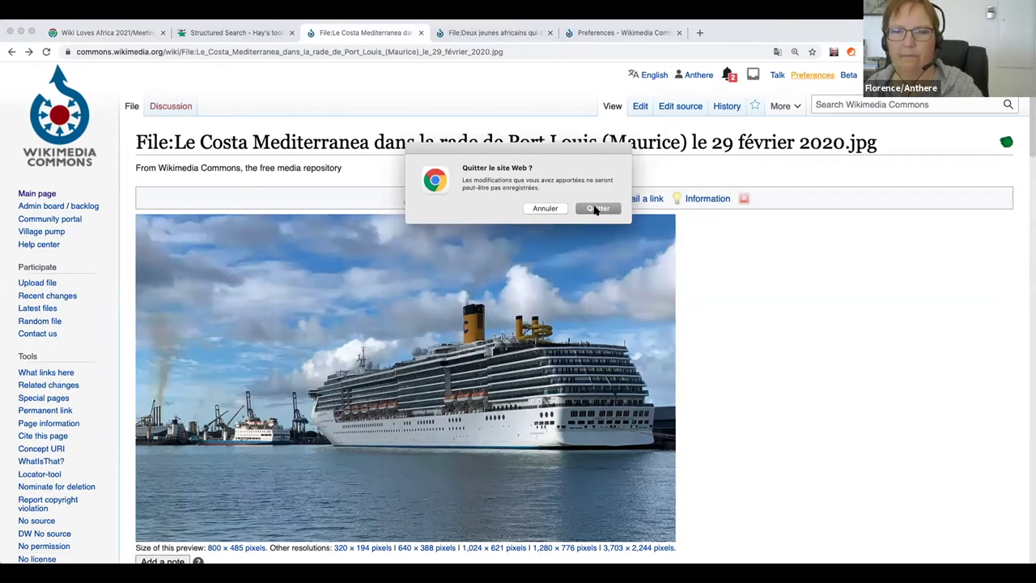
{"action": "left_click", "coordinate": [551, 210]}
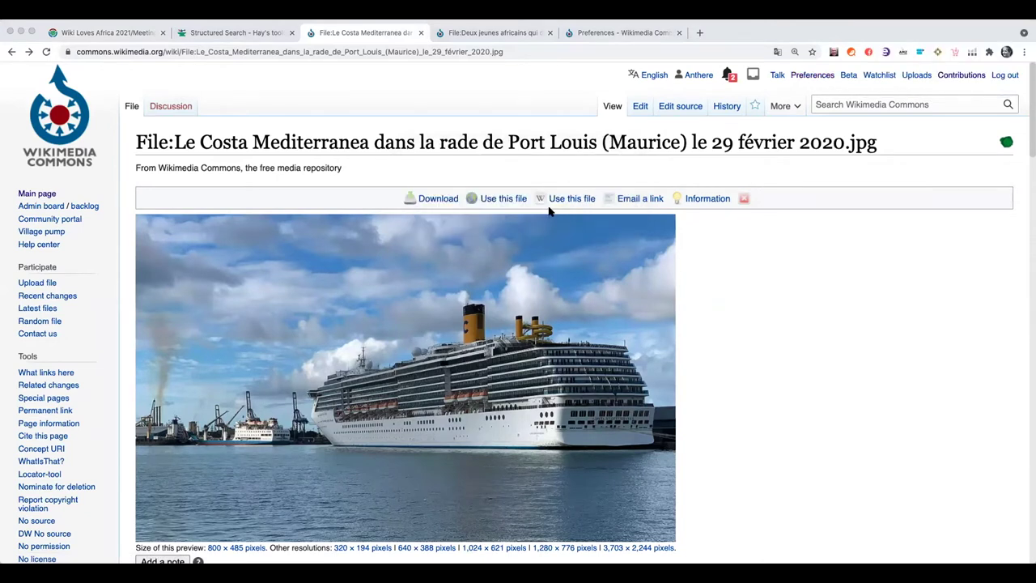
Step: Open the account preferences from the "Deux jeunes africains qui désinfectent leurs mains au gel hydroalcoolique.jpg" file page, and return to that file
{"action": "left_click", "coordinate": [490, 33]}
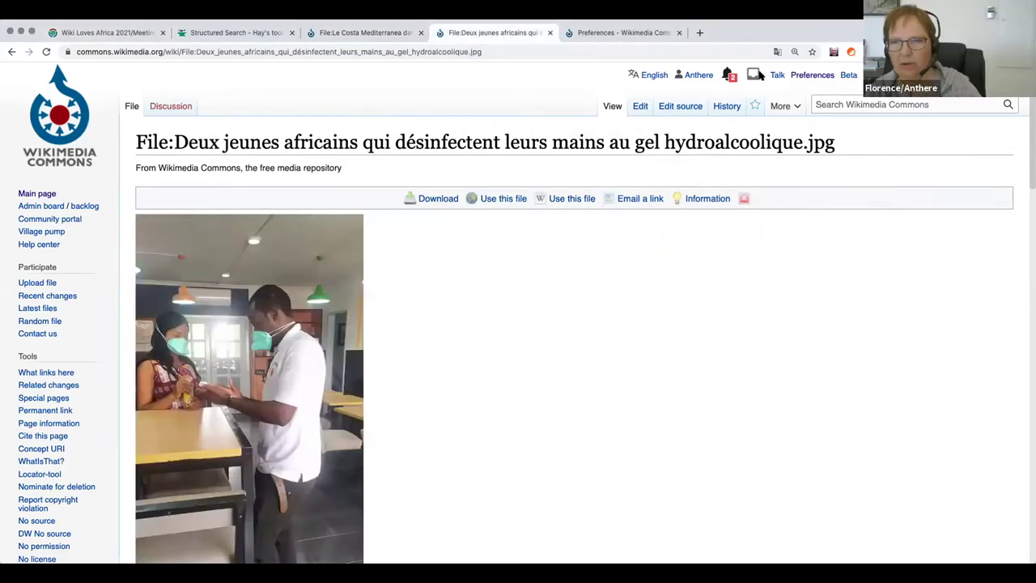
{"action": "left_click", "coordinate": [800, 76]}
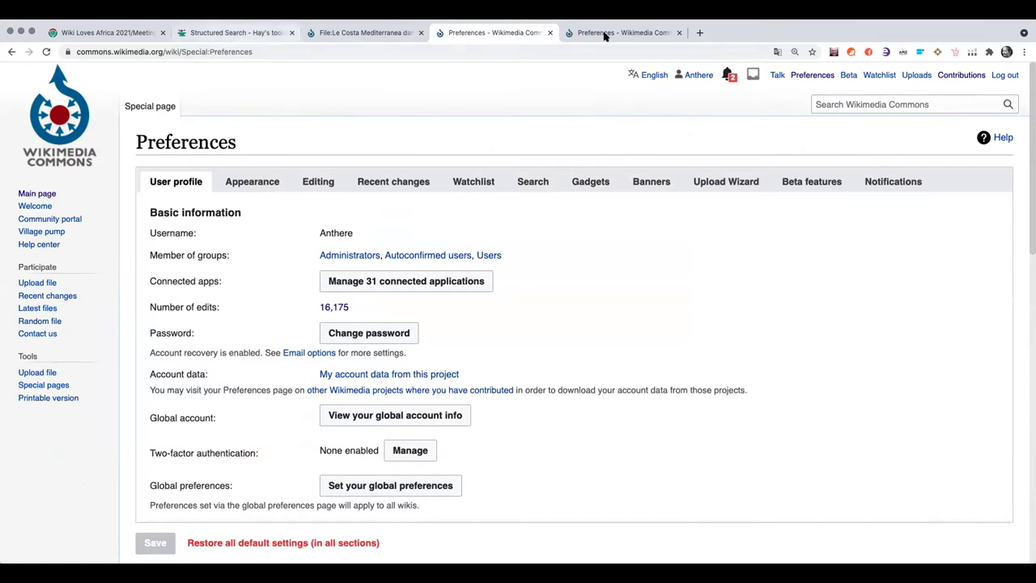
{"action": "left_click", "coordinate": [11, 52]}
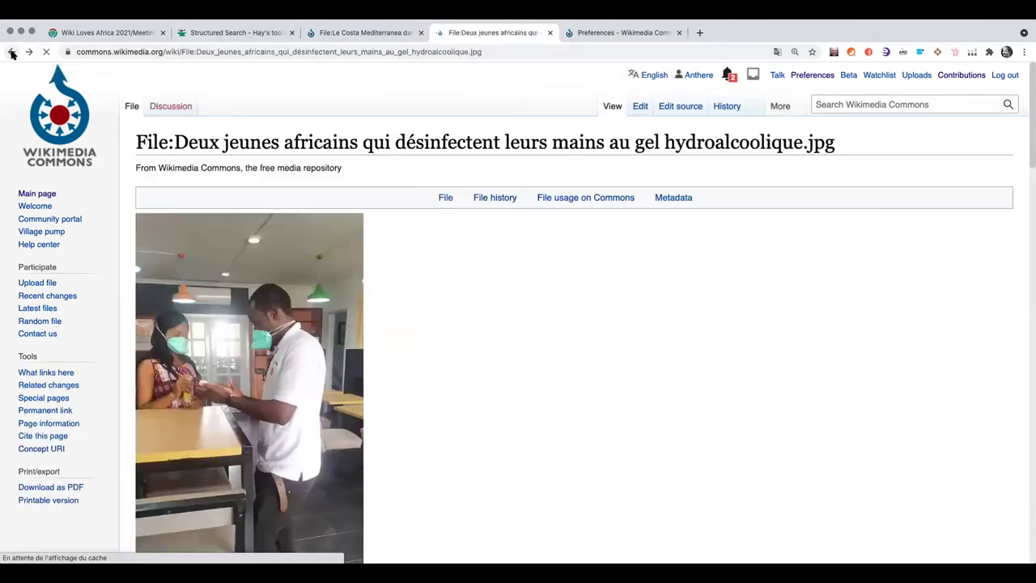
Step: Examine the revision history of the hand-disinfection image for its HotCat category edits, and return to the file page
{"action": "left_click", "coordinate": [732, 107]}
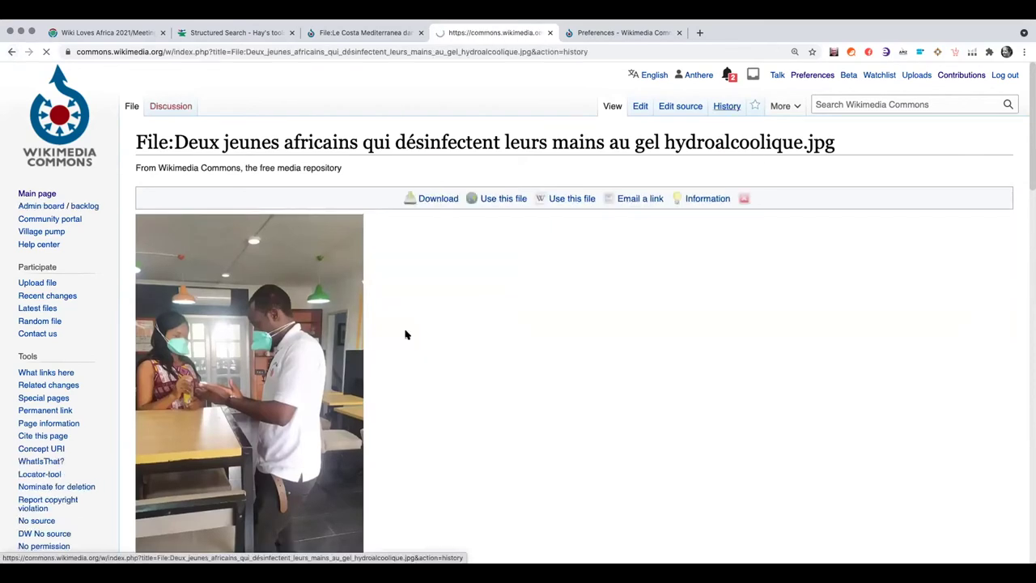
{"action": "scroll", "coordinate": [413, 335], "scroll_direction": "down", "scroll_amount": 3}
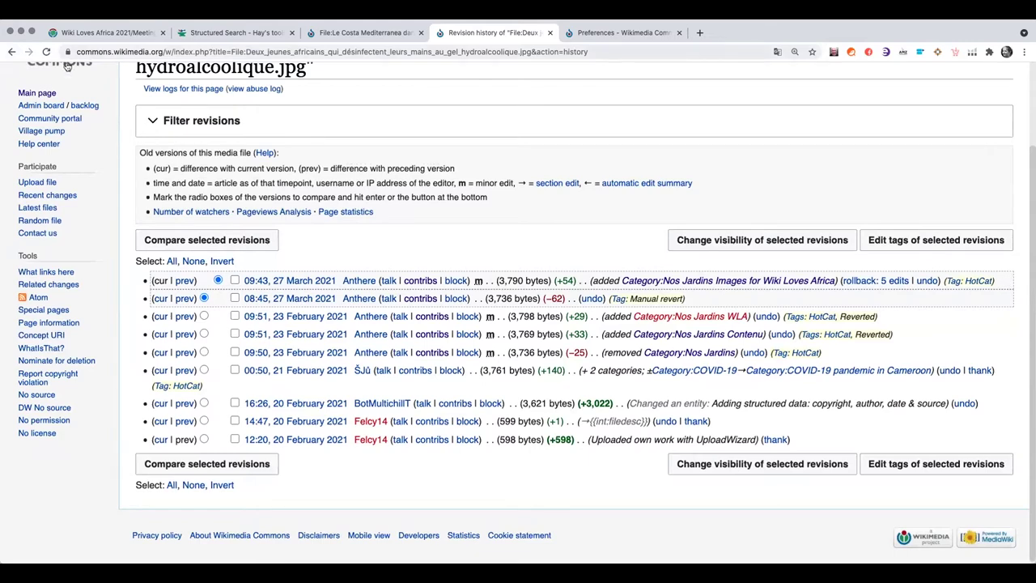
{"action": "left_click", "coordinate": [12, 52]}
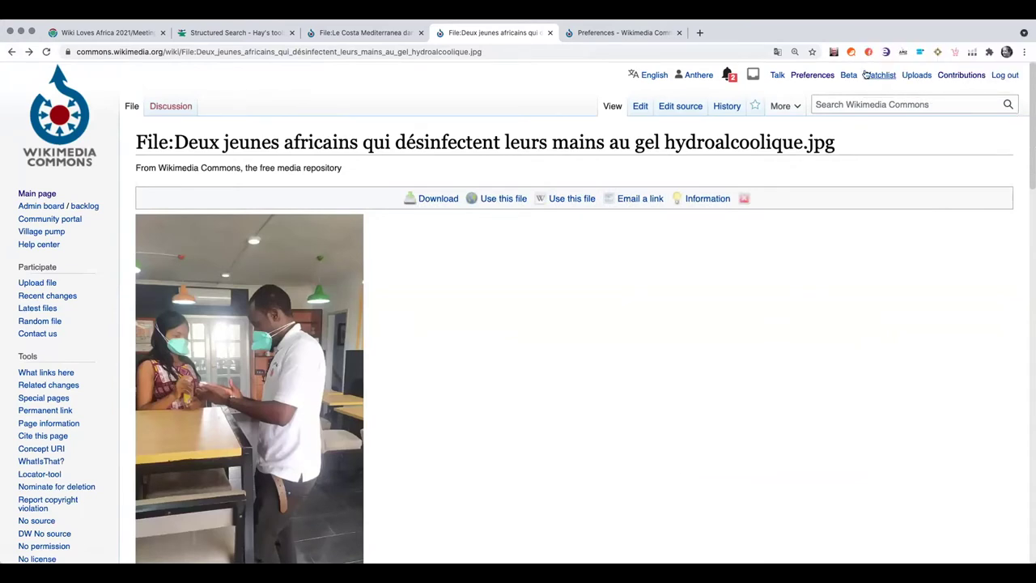
Step: Open the Gadgets section of the account preferences and find HotCat under Tools for categories
{"action": "left_click", "coordinate": [812, 76]}
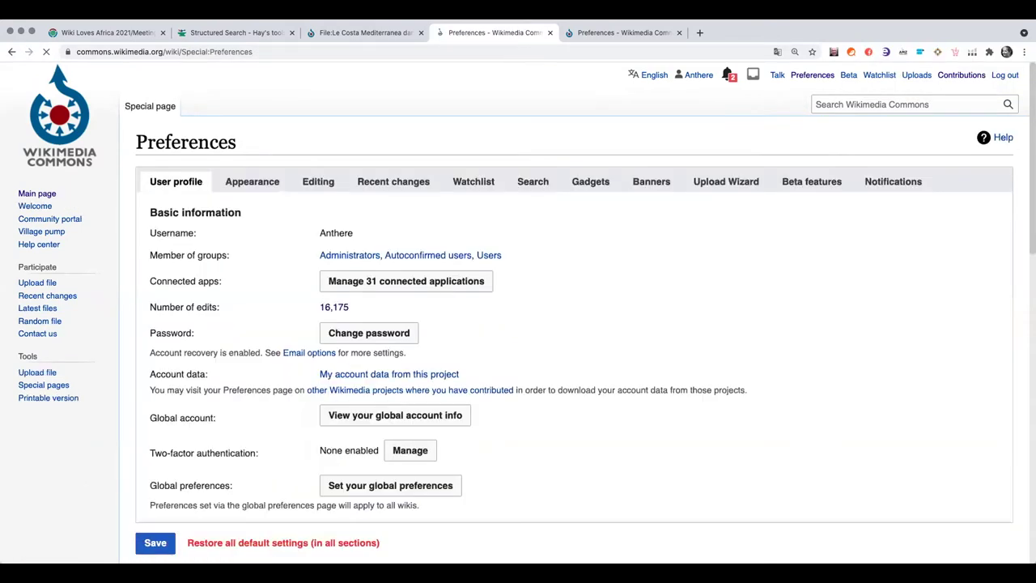
{"action": "left_click", "coordinate": [600, 185]}
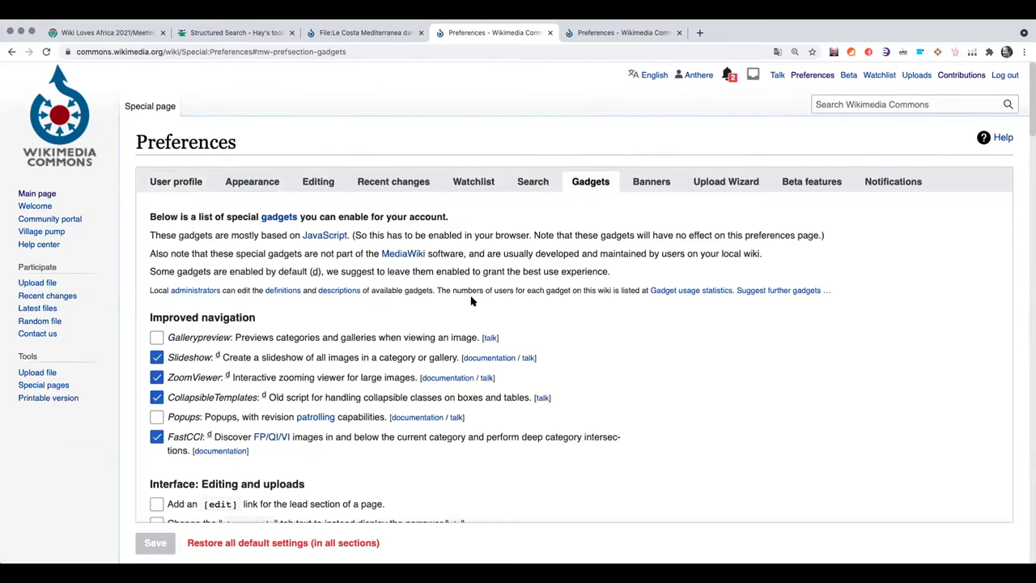
{"action": "scroll", "coordinate": [472, 301], "scroll_direction": "down", "scroll_amount": 5}
{"action": "scroll", "coordinate": [472, 301], "scroll_direction": "down", "scroll_amount": 20}
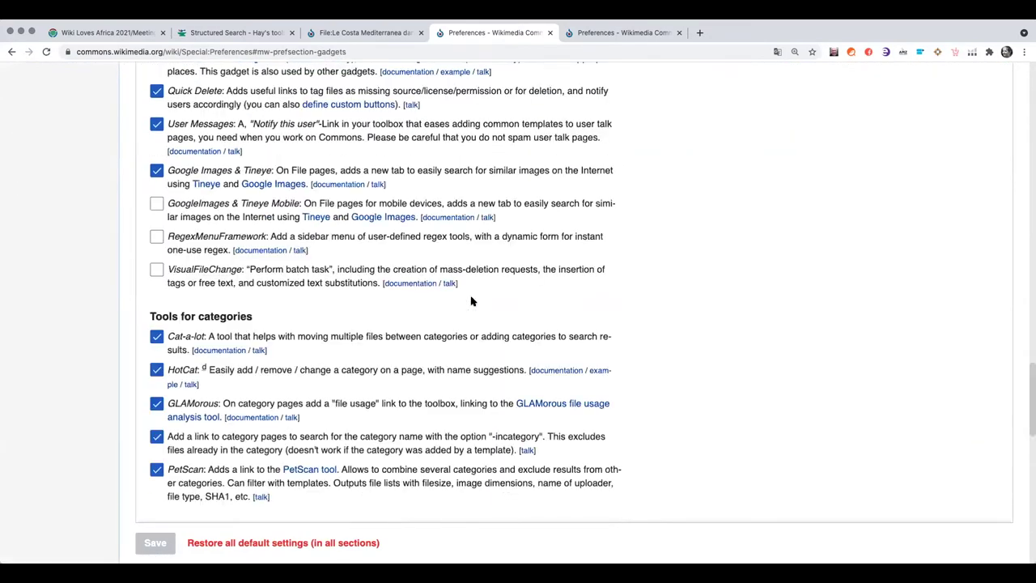
{"action": "scroll", "coordinate": [472, 301], "scroll_direction": "down", "scroll_amount": 3}
{"action": "scroll", "coordinate": [472, 301], "scroll_direction": "down", "scroll_amount": 2}
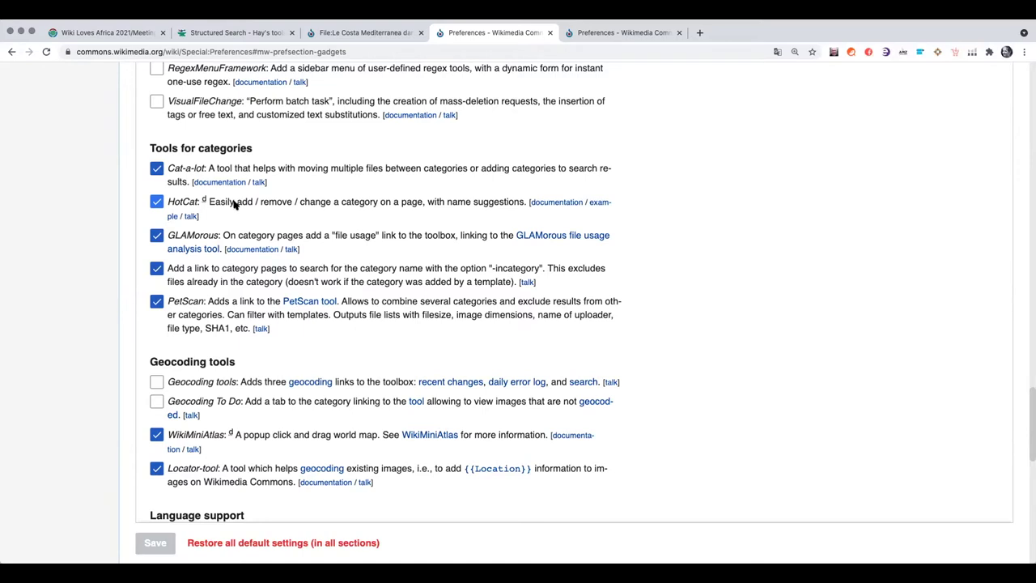
{"action": "scroll", "coordinate": [186, 205], "scroll_direction": "up", "scroll_amount": 1}
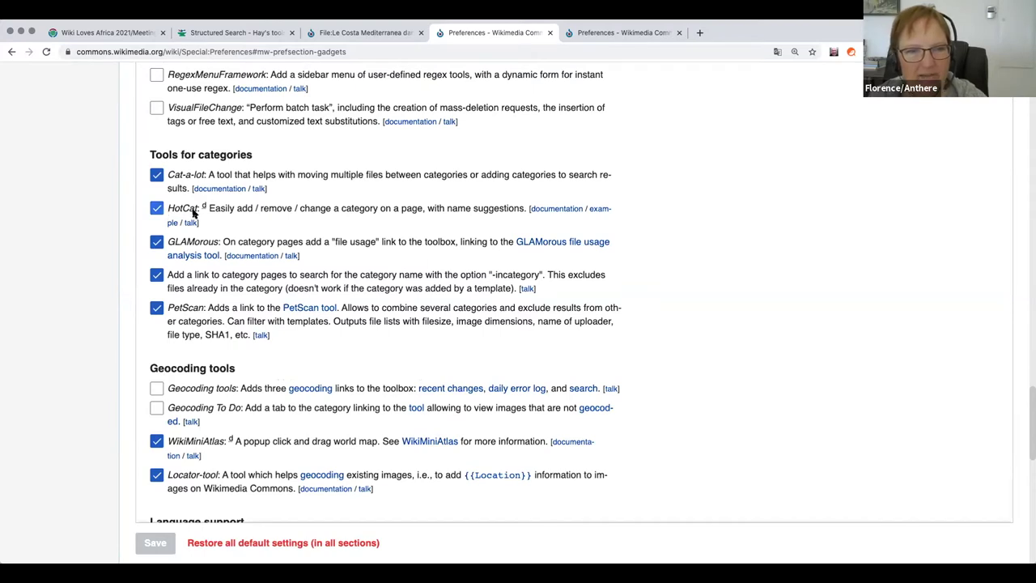
{"action": "scroll", "coordinate": [210, 208], "scroll_direction": "up", "scroll_amount": 1}
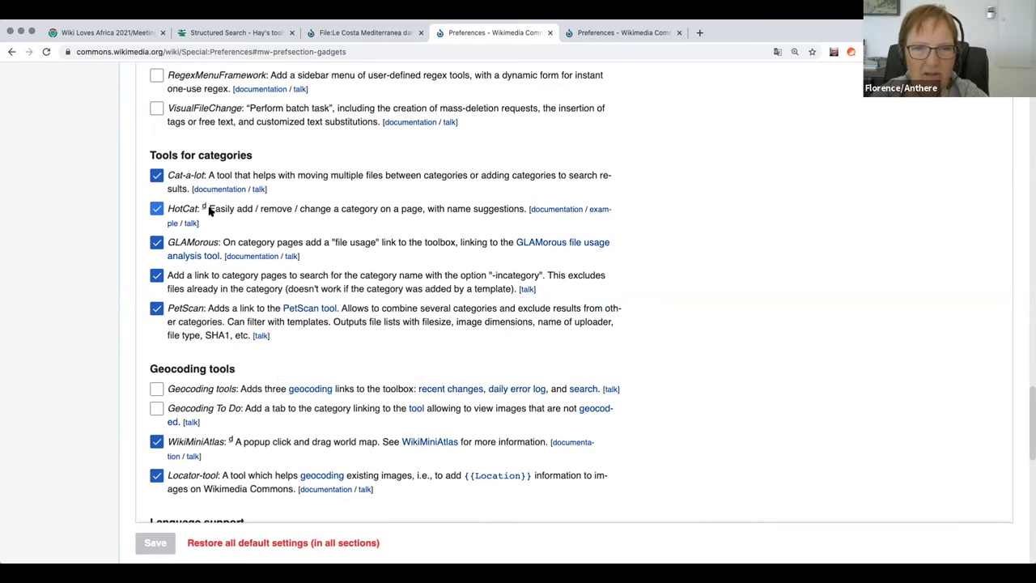
{"action": "scroll", "coordinate": [208, 203], "scroll_direction": "up", "scroll_amount": 1}
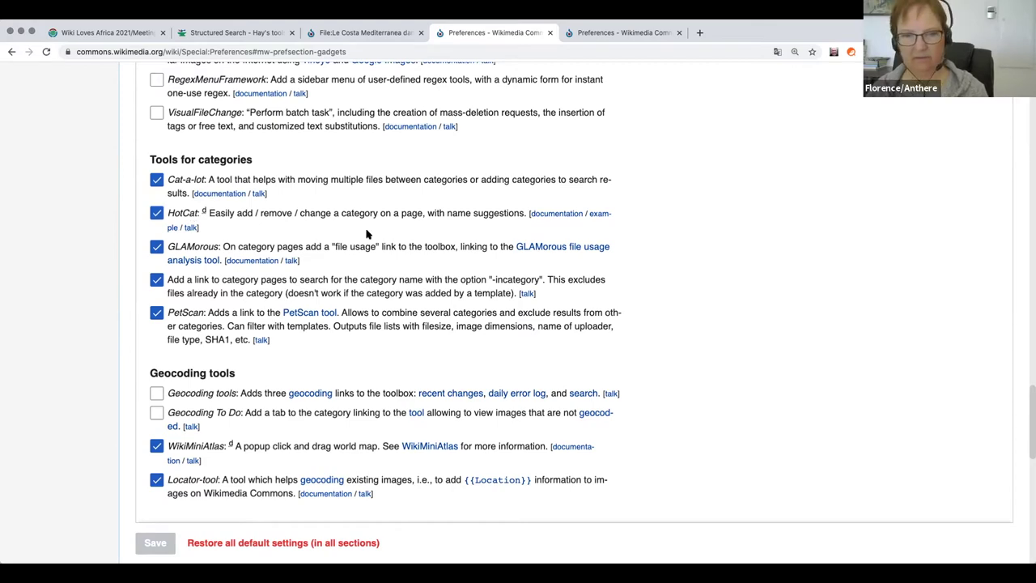
Step: Look over the geocoding, language support and subproject gadgets, and return to Tools for categories
{"action": "scroll", "coordinate": [367, 232], "scroll_direction": "down", "scroll_amount": 2}
{"action": "scroll", "coordinate": [367, 232], "scroll_direction": "down", "scroll_amount": 4}
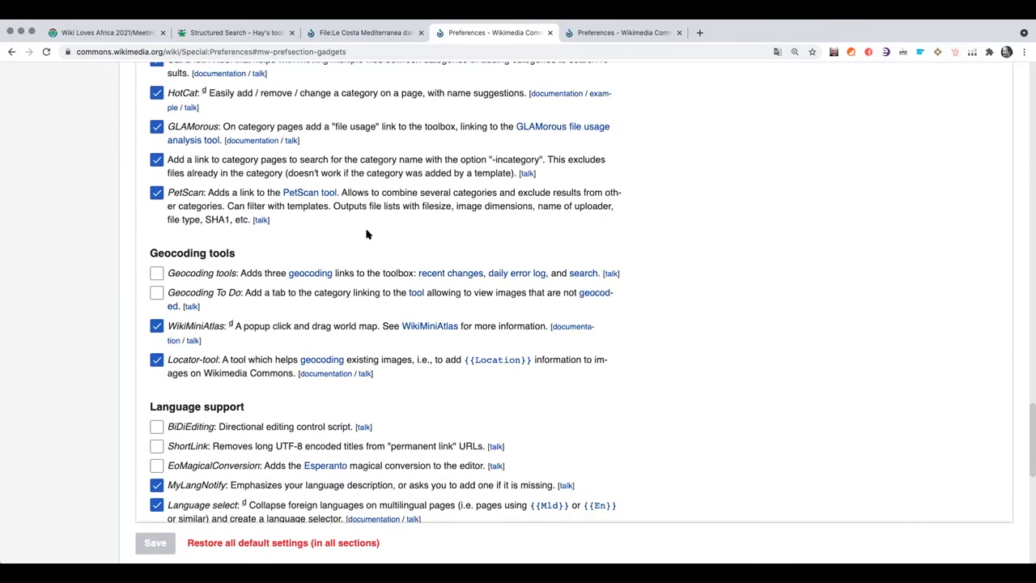
{"action": "scroll", "coordinate": [366, 234], "scroll_direction": "down", "scroll_amount": 2}
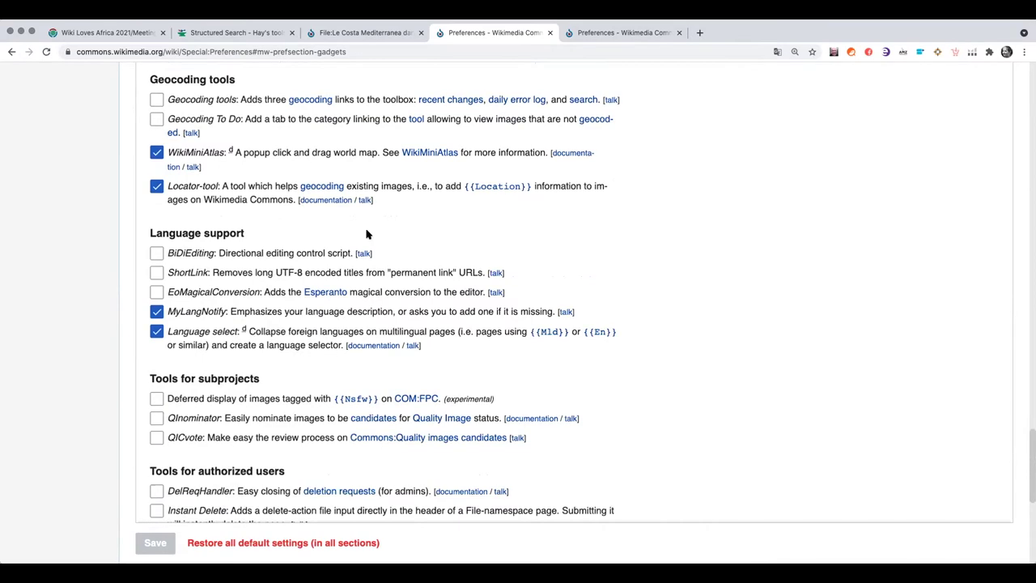
{"action": "scroll", "coordinate": [366, 234], "scroll_direction": "up", "scroll_amount": 6}
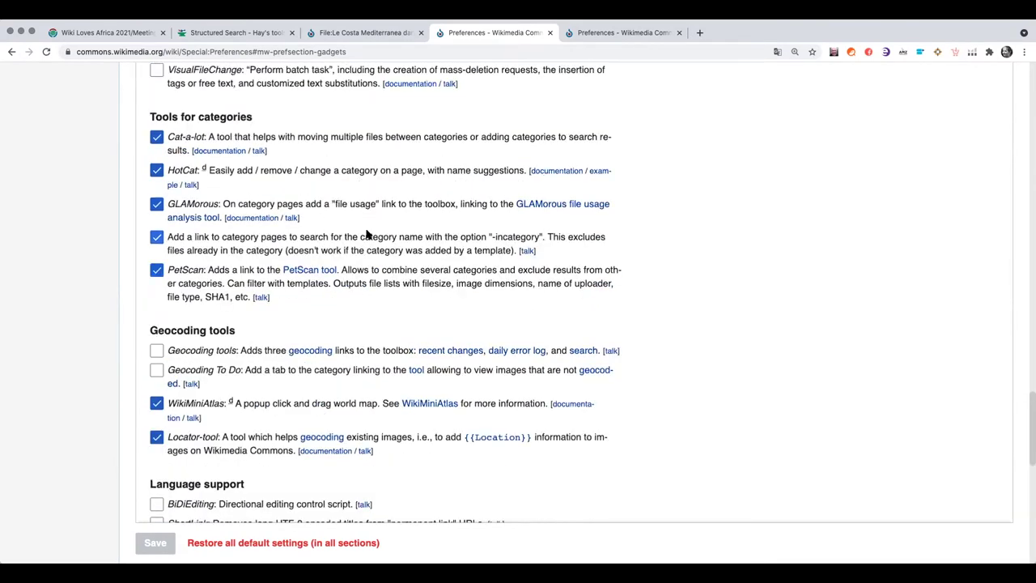
Step: In the other Preferences tab, search Wikimedia Commons for "wiki loves africa 2021"
{"action": "left_click", "coordinate": [352, 33]}
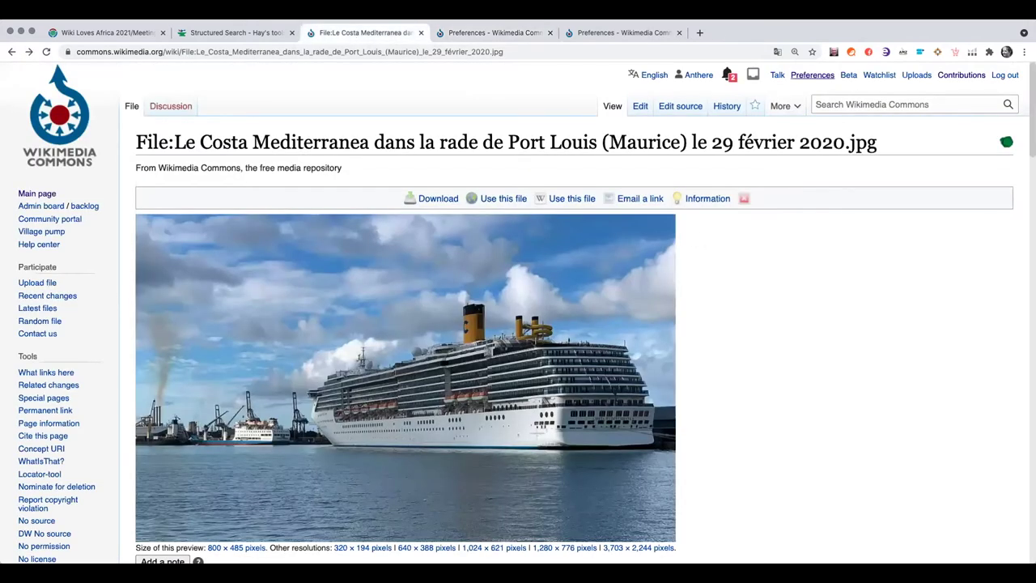
{"action": "left_click", "coordinate": [492, 34]}
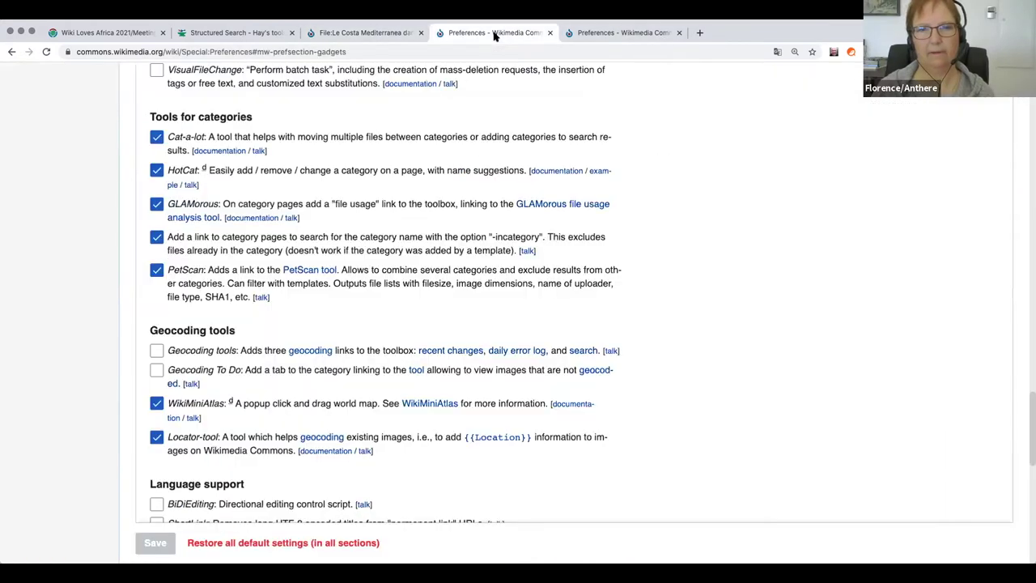
{"action": "left_click", "coordinate": [630, 31]}
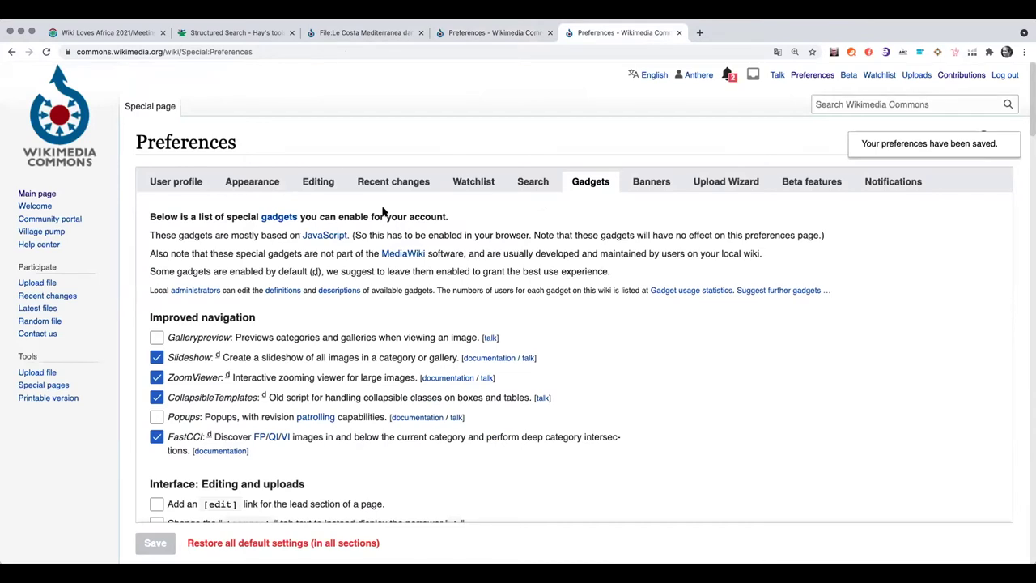
{"action": "left_click", "coordinate": [872, 103]}
{"action": "type", "text": "wiki l"}
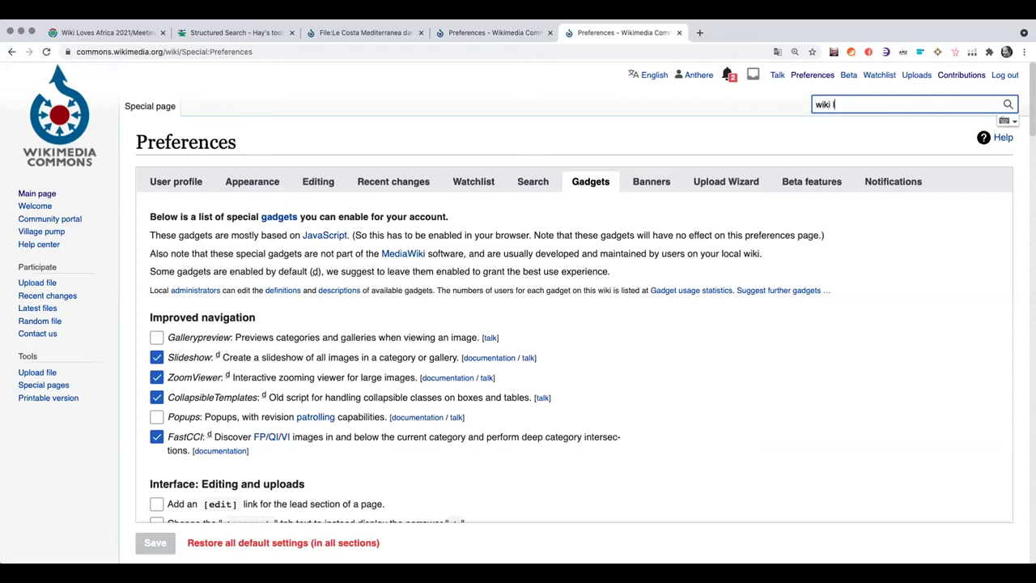
{"action": "type", "text": "oves africa"}
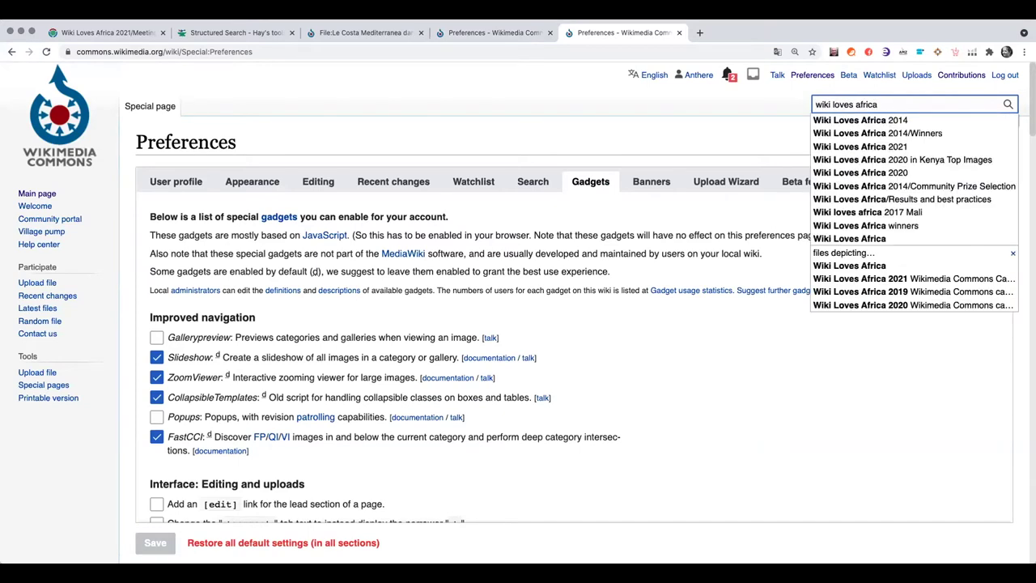
{"action": "type", "text": " 2"}
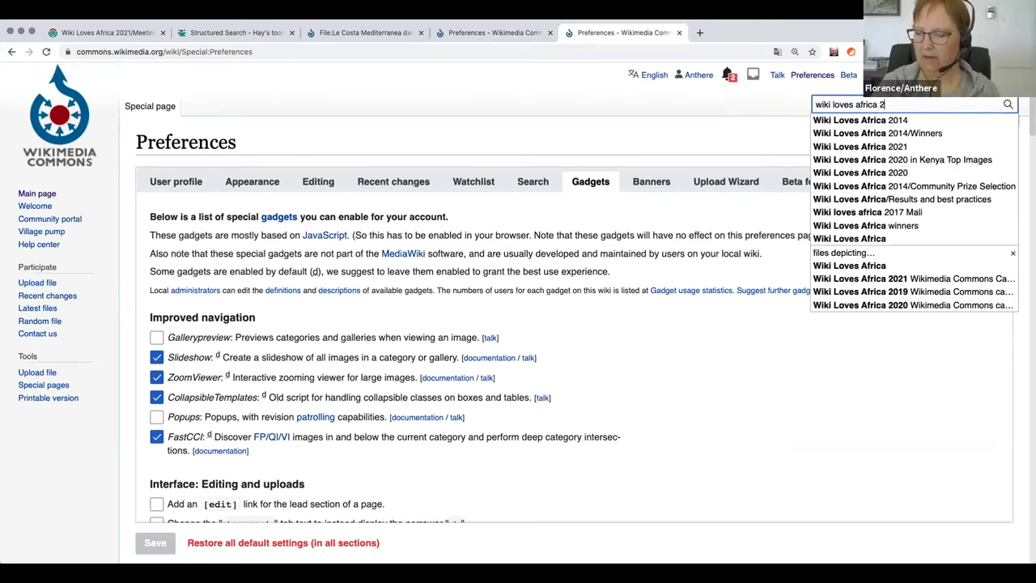
{"action": "type", "text": "01"}
{"action": "key", "text": "BackSpace"}
{"action": "key", "text": "BackSpace"}
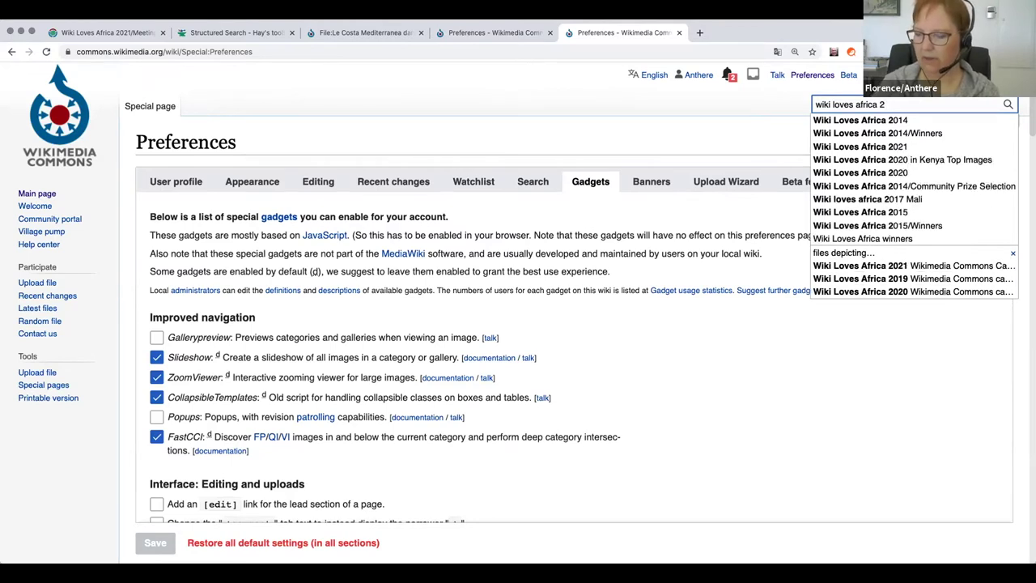
{"action": "type", "text": "021"}
{"action": "key", "text": "Return"}
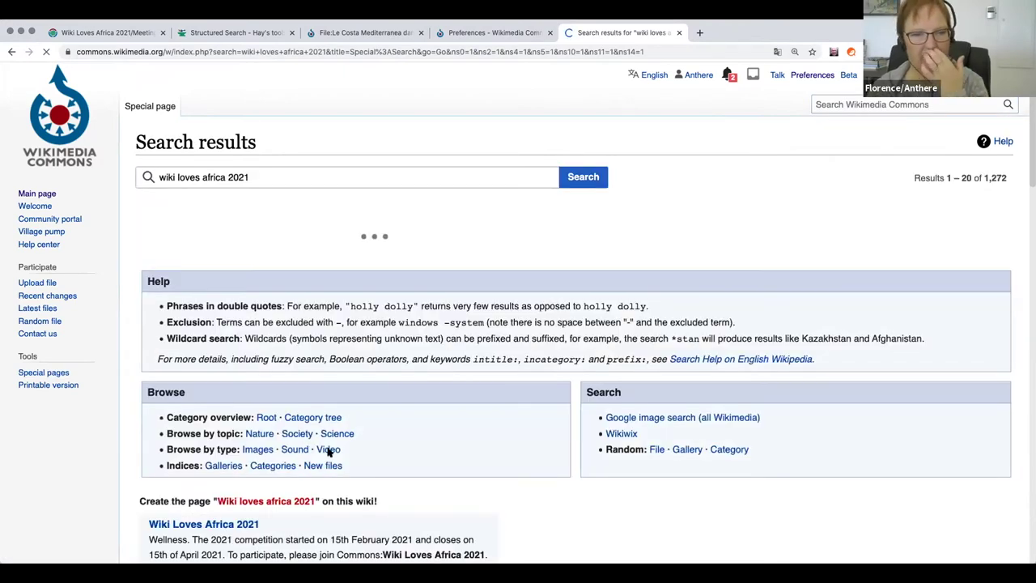
Step: Open the project page Commons:Wiki Loves Africa 2021 from the search results
{"action": "scroll", "coordinate": [332, 451], "scroll_direction": "down", "scroll_amount": 1}
{"action": "scroll", "coordinate": [332, 451], "scroll_direction": "down", "scroll_amount": 1}
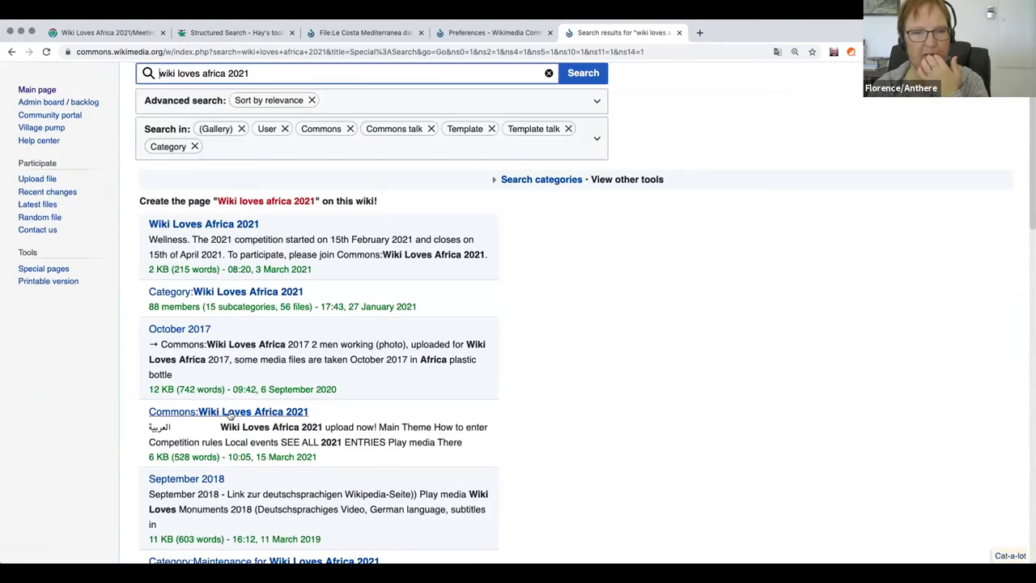
{"action": "left_click", "coordinate": [230, 413]}
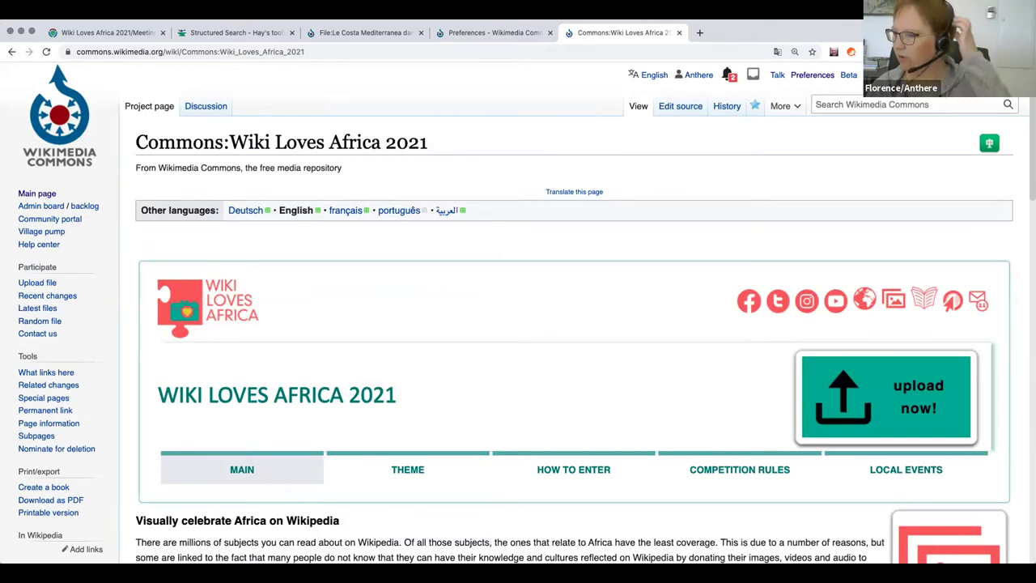
Step: Switch back to the Gadgets preferences and show the beginning of the gadget list
{"action": "left_click", "coordinate": [483, 34]}
{"action": "scroll", "coordinate": [586, 212], "scroll_direction": "up", "scroll_amount": 20}
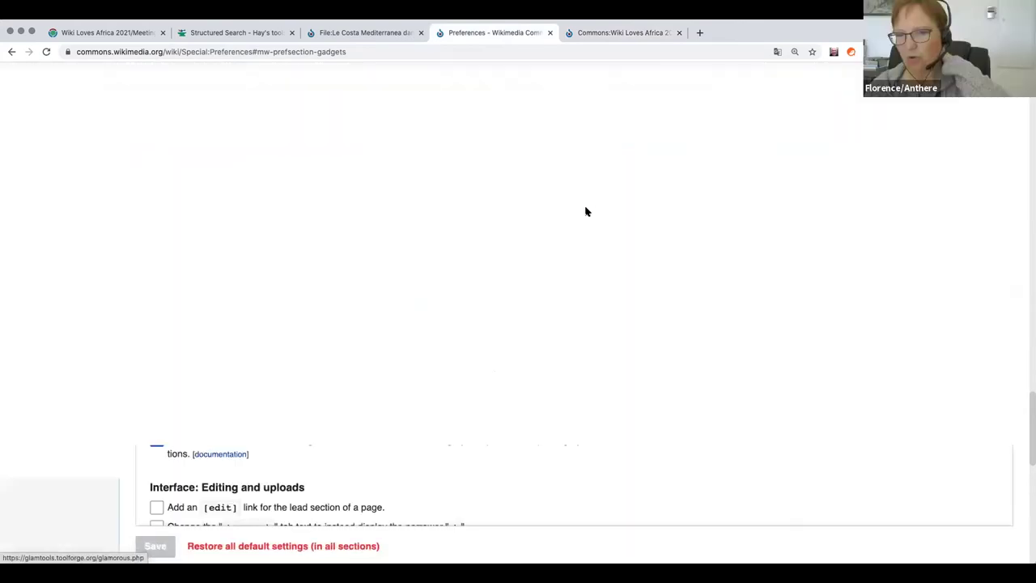
{"action": "scroll", "coordinate": [714, 156], "scroll_direction": "down", "scroll_amount": 1}
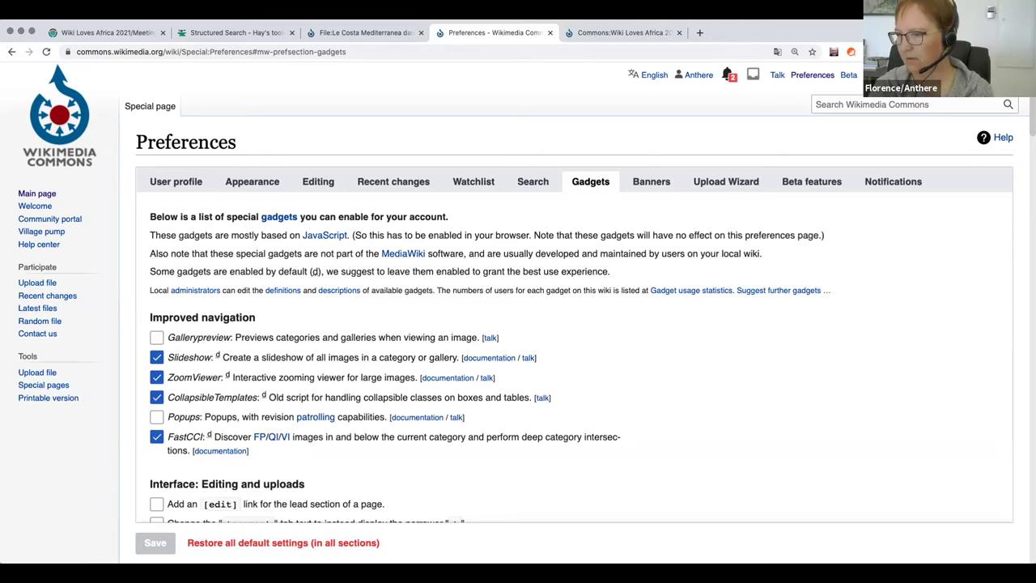
Step: Return to the Commons:Wiki Loves Africa 2021 page and open the category Images from Wiki Loves Africa 2021
{"action": "left_click", "coordinate": [613, 32]}
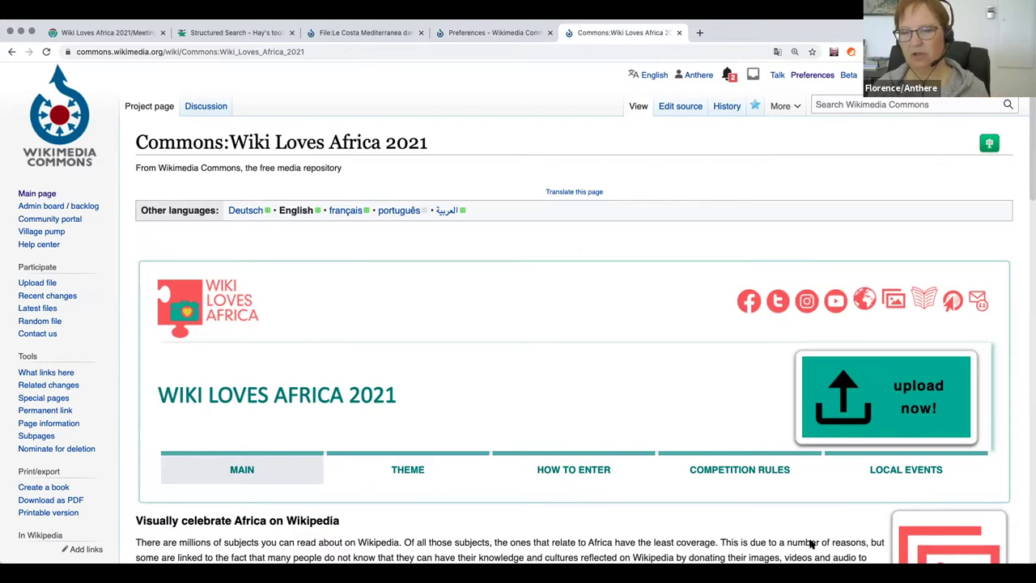
{"action": "scroll", "coordinate": [910, 443], "scroll_direction": "down", "scroll_amount": 2}
{"action": "left_click", "coordinate": [955, 471]}
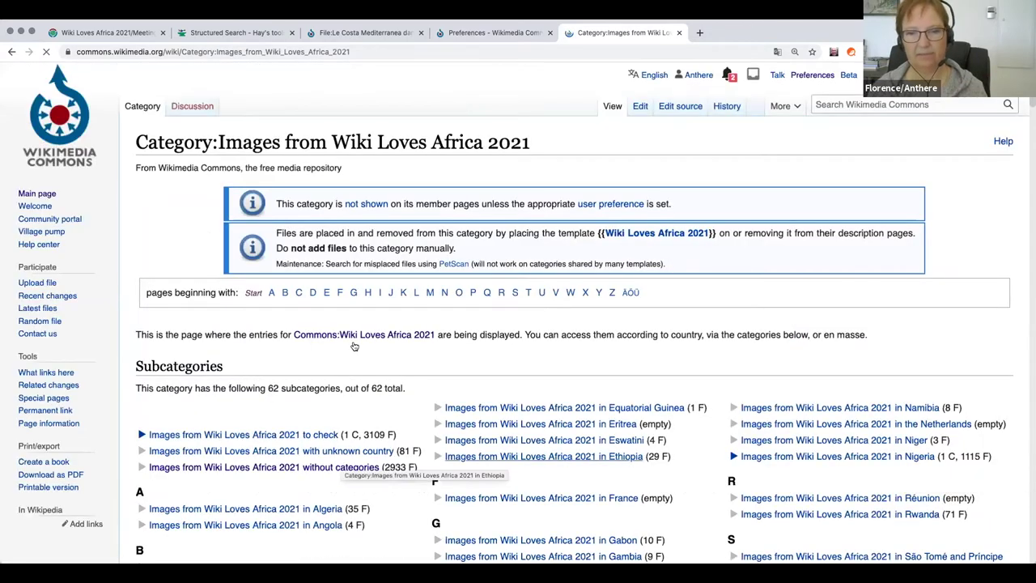
Step: Look through the country subcategories and open the subcategory Images from Wiki Loves Africa 2021 without categories
{"action": "scroll", "coordinate": [354, 345], "scroll_direction": "down", "scroll_amount": 3}
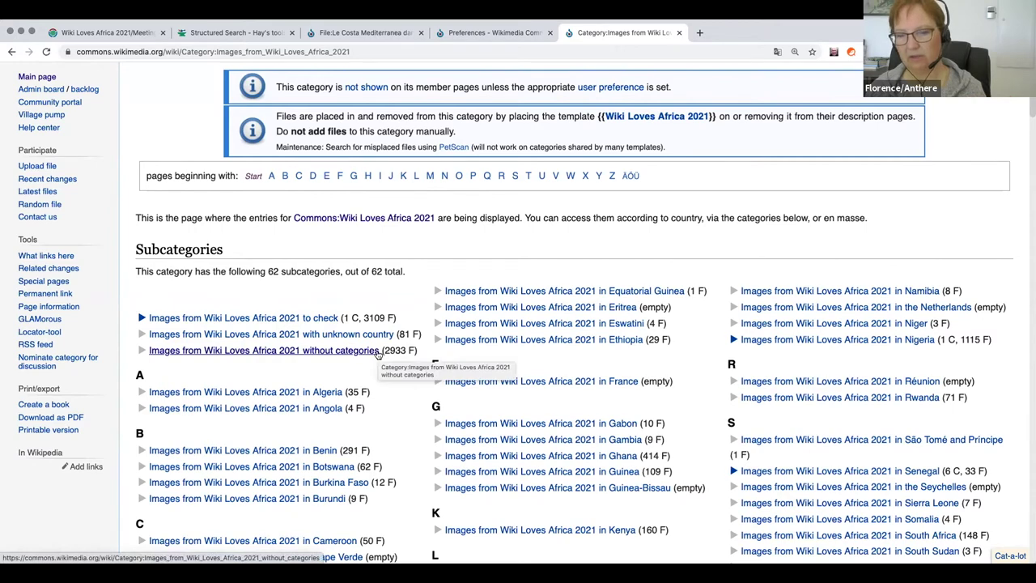
{"action": "scroll", "coordinate": [377, 353], "scroll_direction": "down", "scroll_amount": 1}
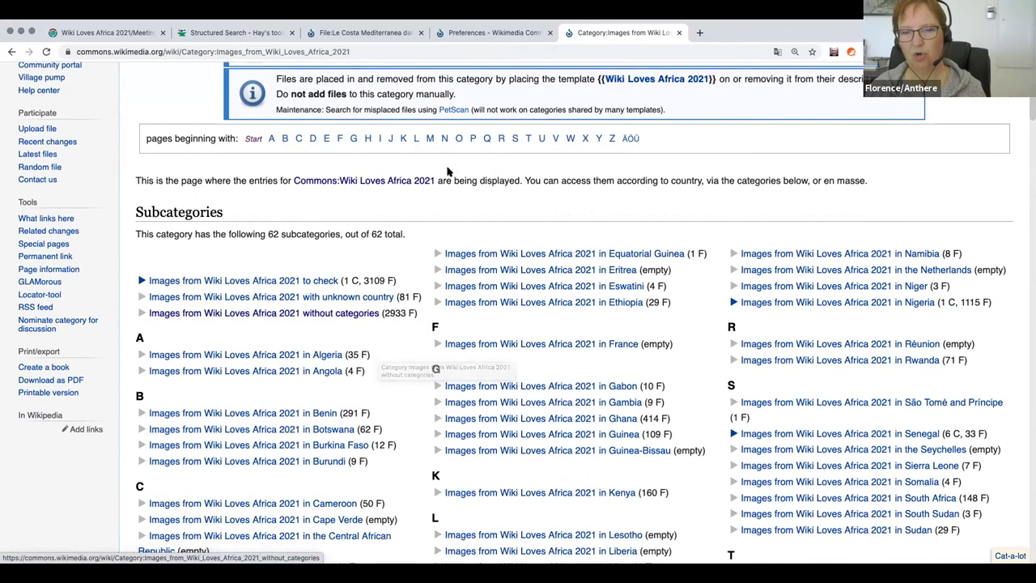
{"action": "scroll", "coordinate": [588, 229], "scroll_direction": "down", "scroll_amount": 2}
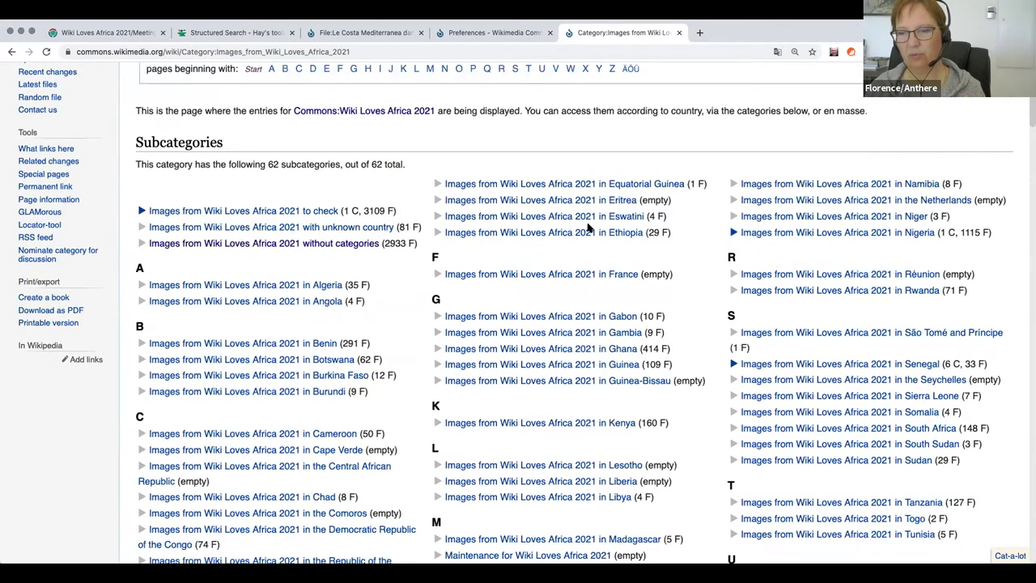
{"action": "scroll", "coordinate": [224, 234], "scroll_direction": "down", "scroll_amount": 2}
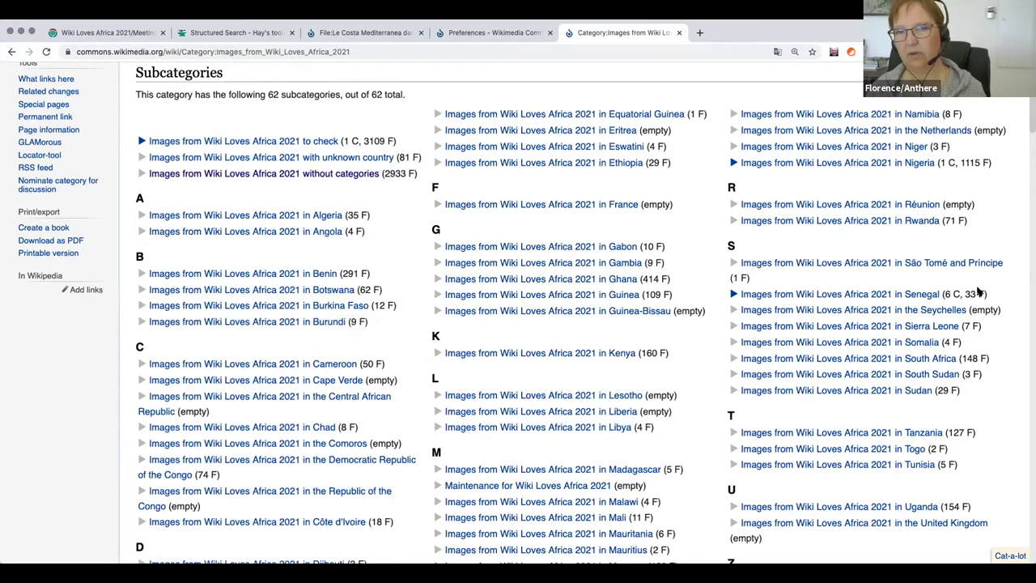
{"action": "scroll", "coordinate": [388, 292], "scroll_direction": "up", "scroll_amount": 1}
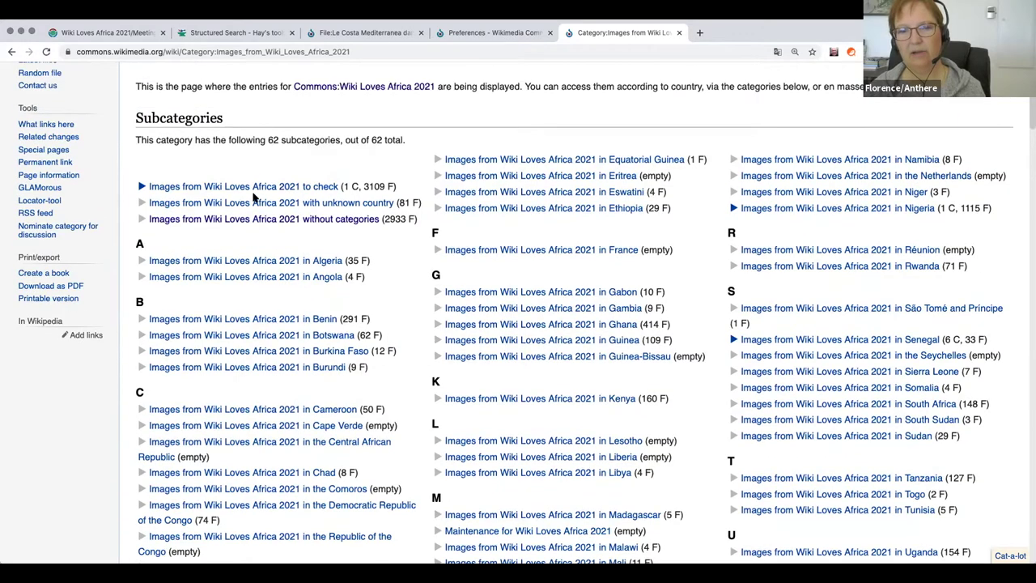
{"action": "left_click", "coordinate": [308, 220]}
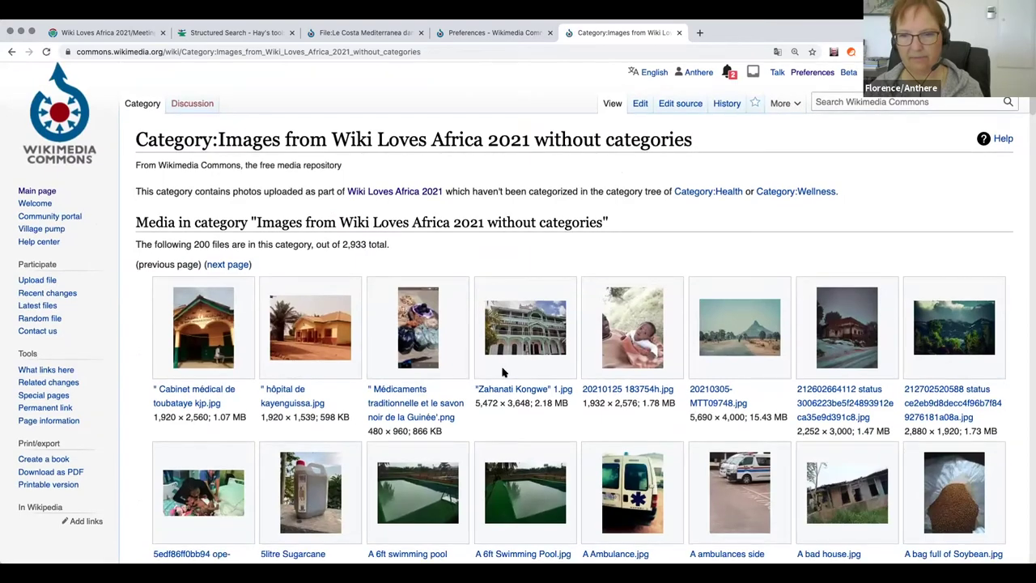
Step: Look over the images without categories, and return to the parent category Images from Wiki Loves Africa 2021
{"action": "scroll", "coordinate": [501, 372], "scroll_direction": "down", "scroll_amount": 3}
{"action": "scroll", "coordinate": [502, 372], "scroll_direction": "down", "scroll_amount": 1}
{"action": "scroll", "coordinate": [502, 372], "scroll_direction": "up", "scroll_amount": 2}
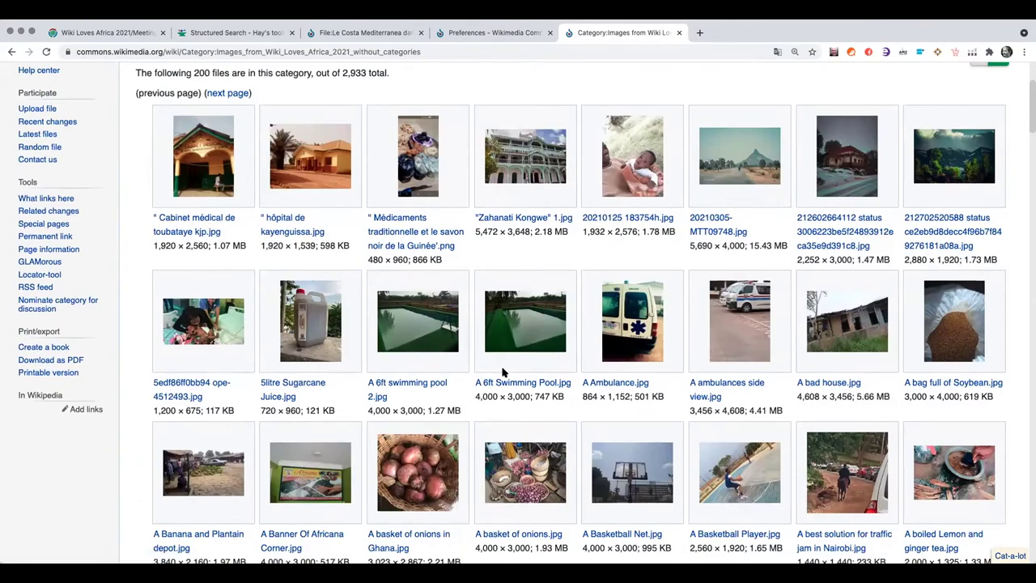
{"action": "scroll", "coordinate": [501, 373], "scroll_direction": "down", "scroll_amount": 6}
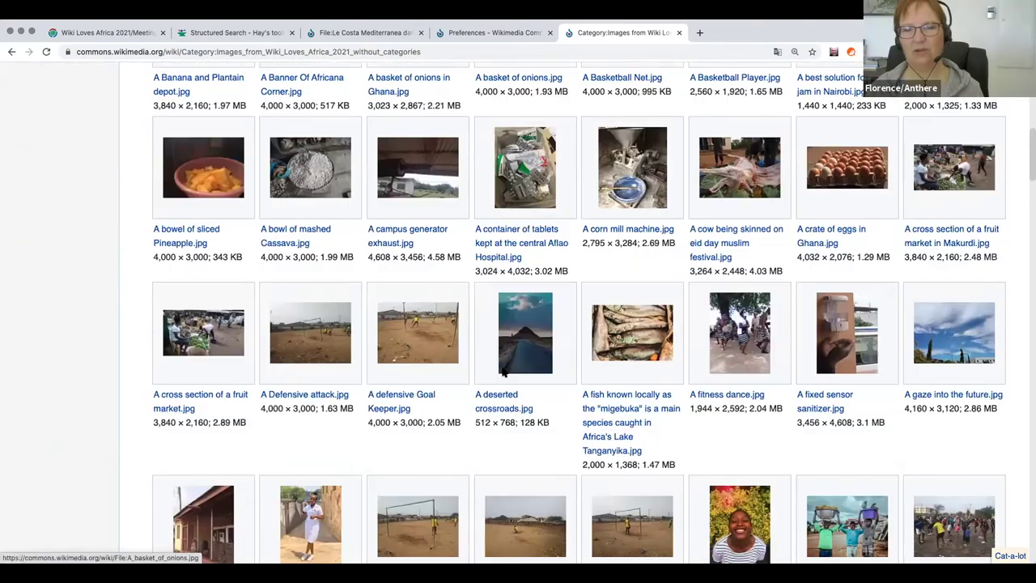
{"action": "scroll", "coordinate": [502, 372], "scroll_direction": "up", "scroll_amount": 5}
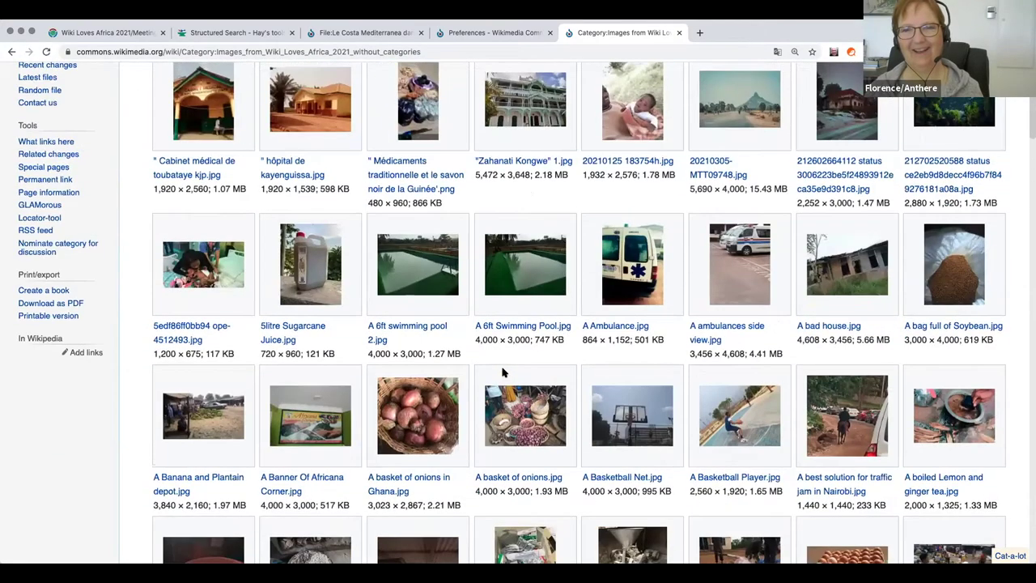
{"action": "scroll", "coordinate": [501, 372], "scroll_direction": "up", "scroll_amount": 2}
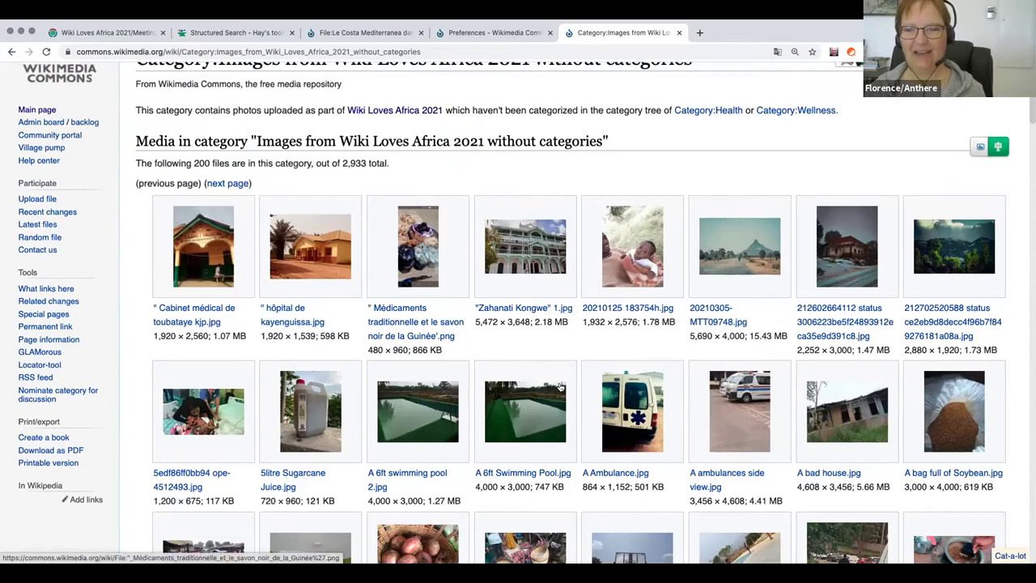
{"action": "scroll", "coordinate": [560, 388], "scroll_direction": "down", "scroll_amount": 2}
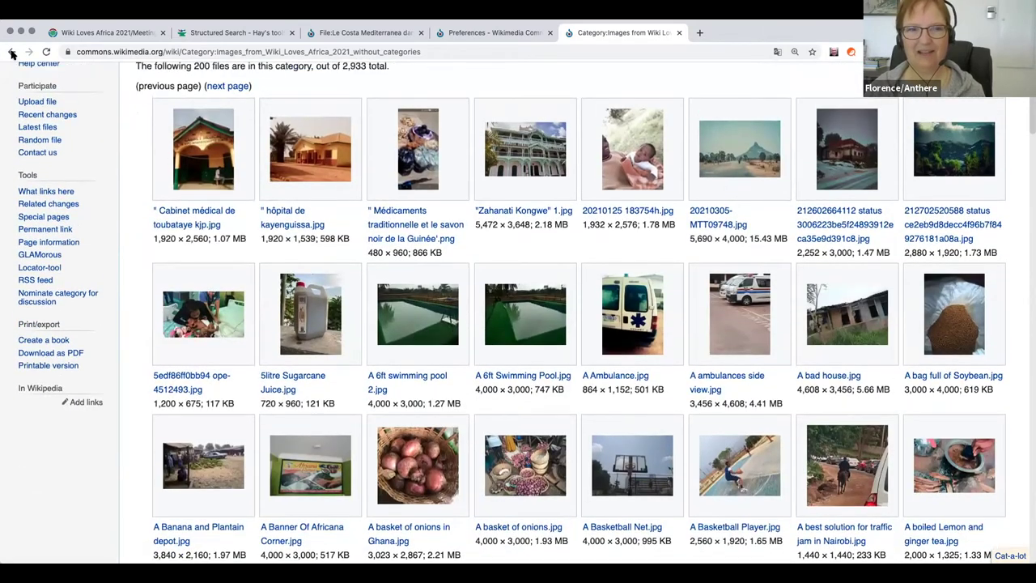
{"action": "left_click", "coordinate": [230, 123]}
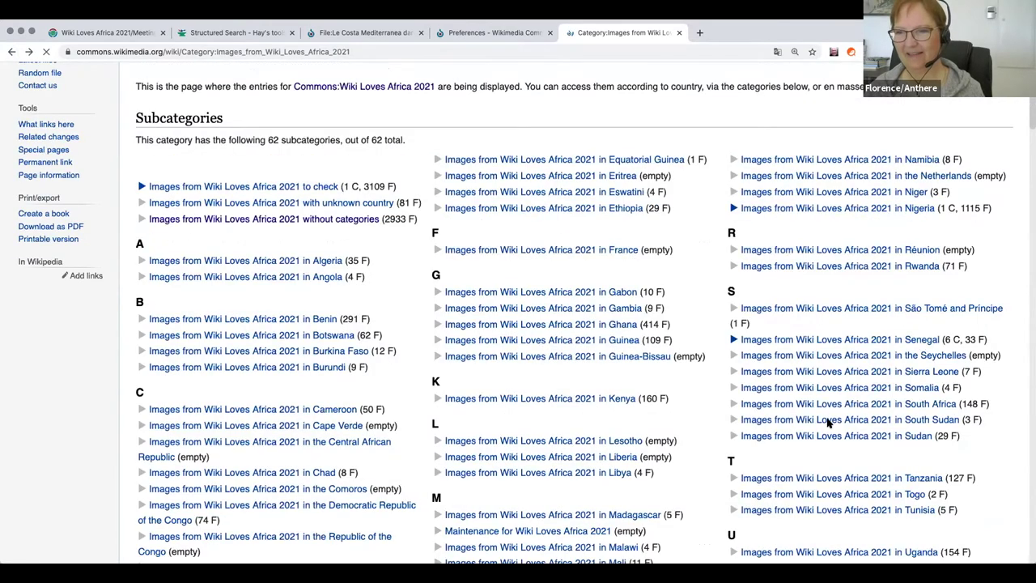
Step: Open the subcategory Images from Wiki Loves Africa 2021 in South Africa
{"action": "scroll", "coordinate": [827, 421], "scroll_direction": "down", "scroll_amount": 3}
{"action": "scroll", "coordinate": [844, 377], "scroll_direction": "up", "scroll_amount": 2}
{"action": "left_click", "coordinate": [842, 371]}
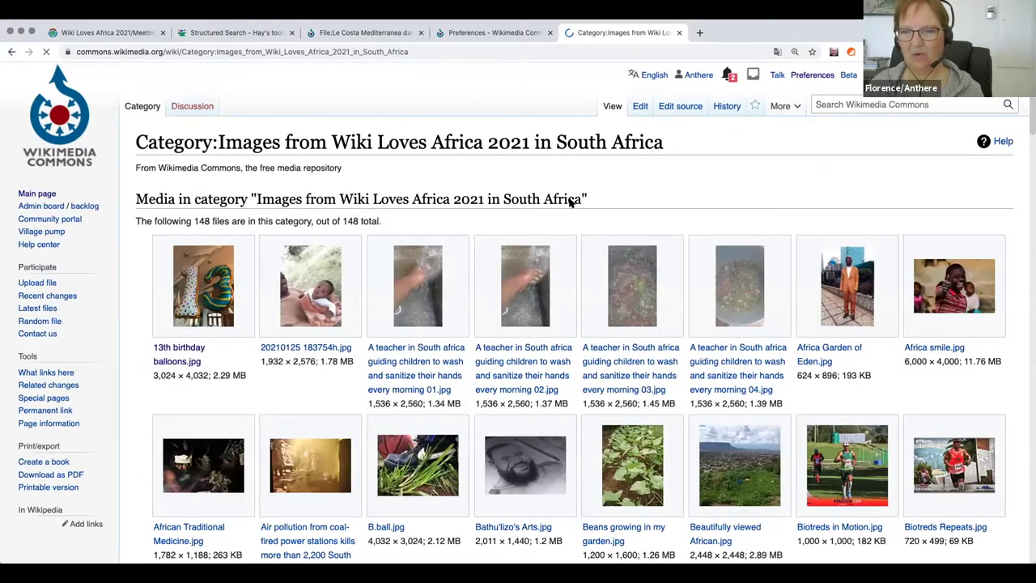
Step: Browse the South Africa images and open the file 13th birthday balloons.jpg
{"action": "scroll", "coordinate": [538, 320], "scroll_direction": "down", "scroll_amount": 3}
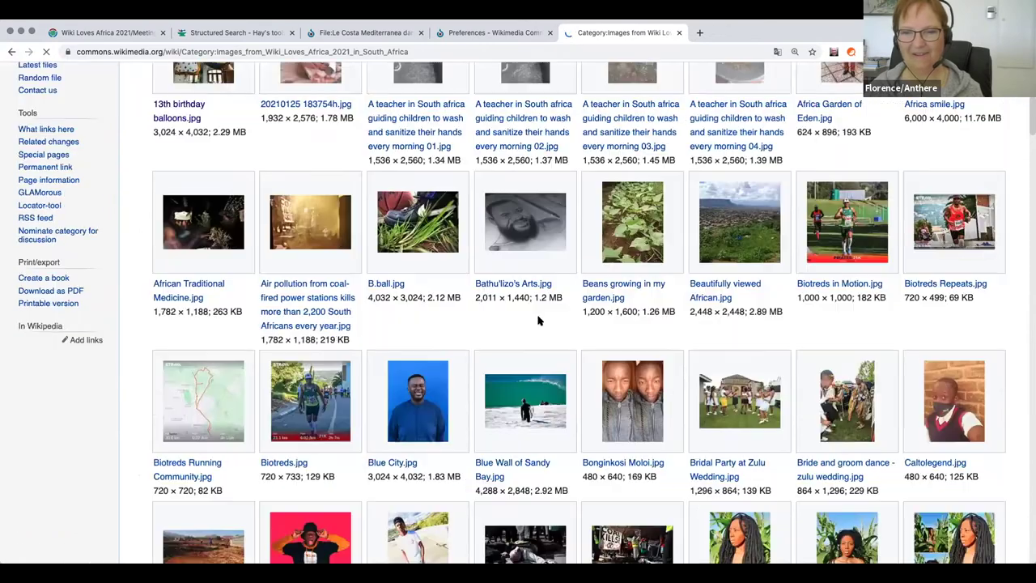
{"action": "scroll", "coordinate": [538, 320], "scroll_direction": "down", "scroll_amount": 5}
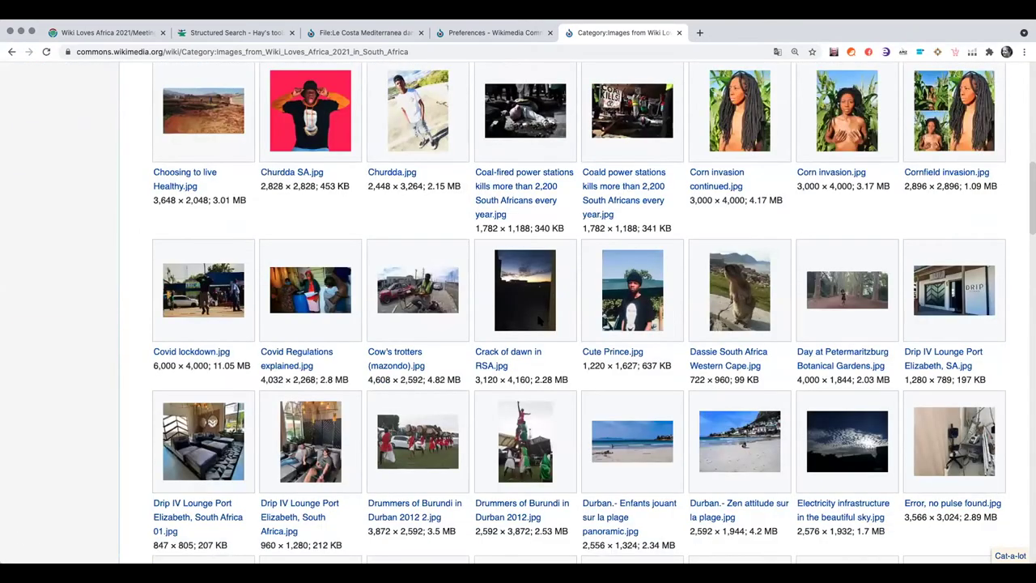
{"action": "scroll", "coordinate": [358, 294], "scroll_direction": "up", "scroll_amount": 9}
{"action": "left_click", "coordinate": [201, 233]}
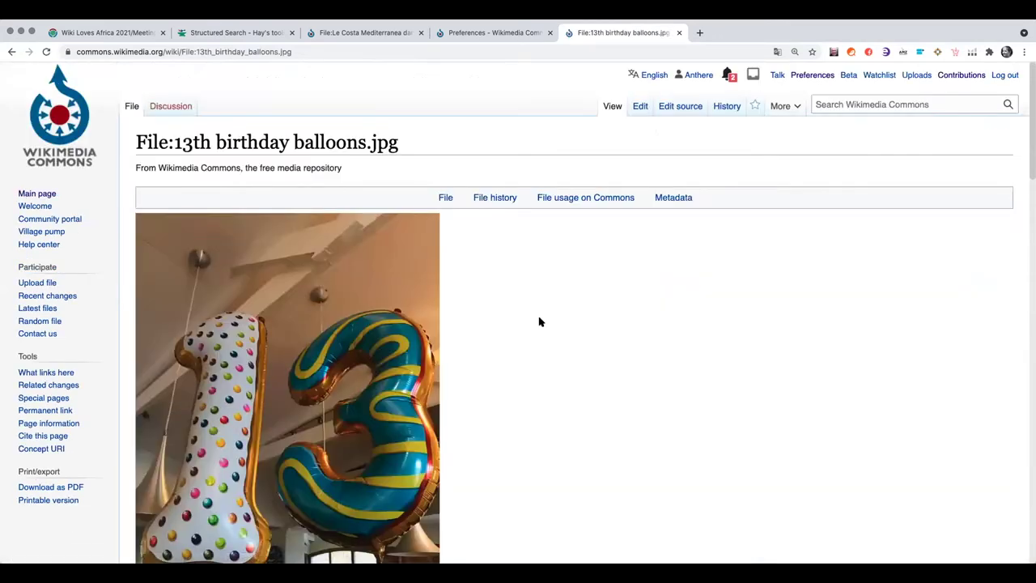
Step: Review the balloon file's description and categories, and open its hidden category Images from Wiki Loves Africa 2021
{"action": "scroll", "coordinate": [540, 322], "scroll_direction": "down", "scroll_amount": 2}
{"action": "scroll", "coordinate": [539, 322], "scroll_direction": "down", "scroll_amount": 4}
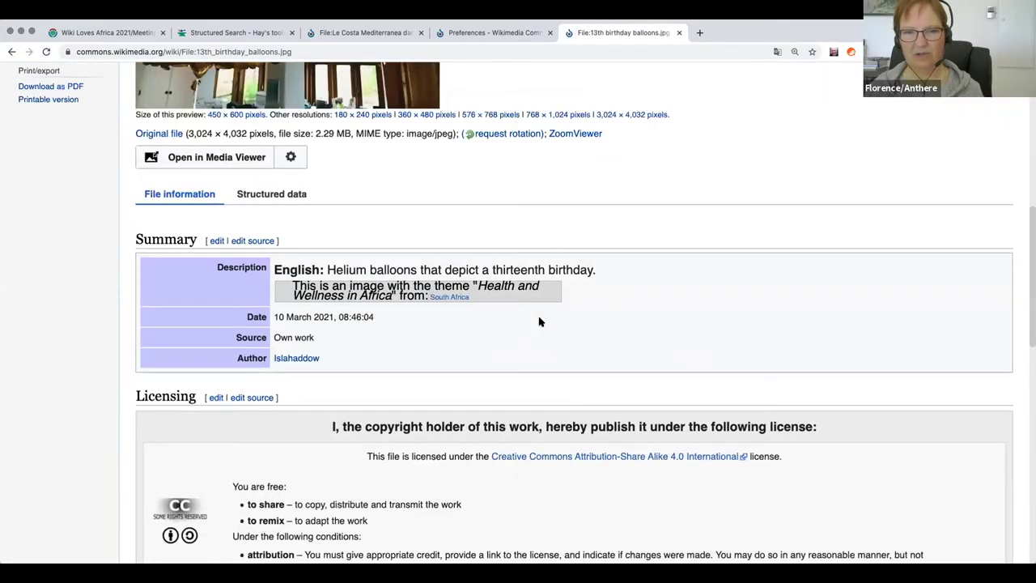
{"action": "scroll", "coordinate": [539, 322], "scroll_direction": "up", "scroll_amount": 3}
{"action": "scroll", "coordinate": [540, 322], "scroll_direction": "up", "scroll_amount": 4}
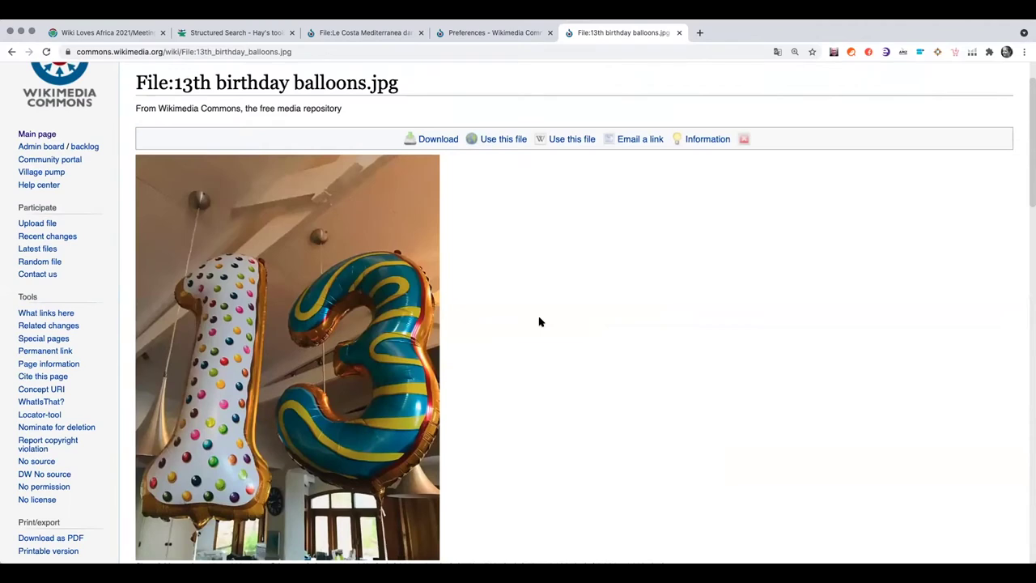
{"action": "scroll", "coordinate": [539, 322], "scroll_direction": "down", "scroll_amount": 10}
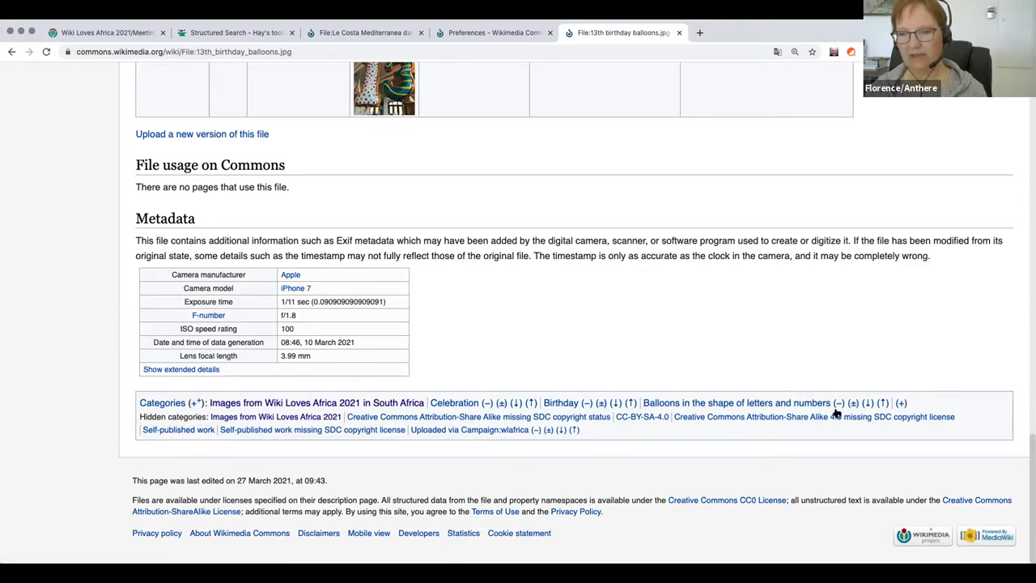
{"action": "left_click", "coordinate": [232, 417]}
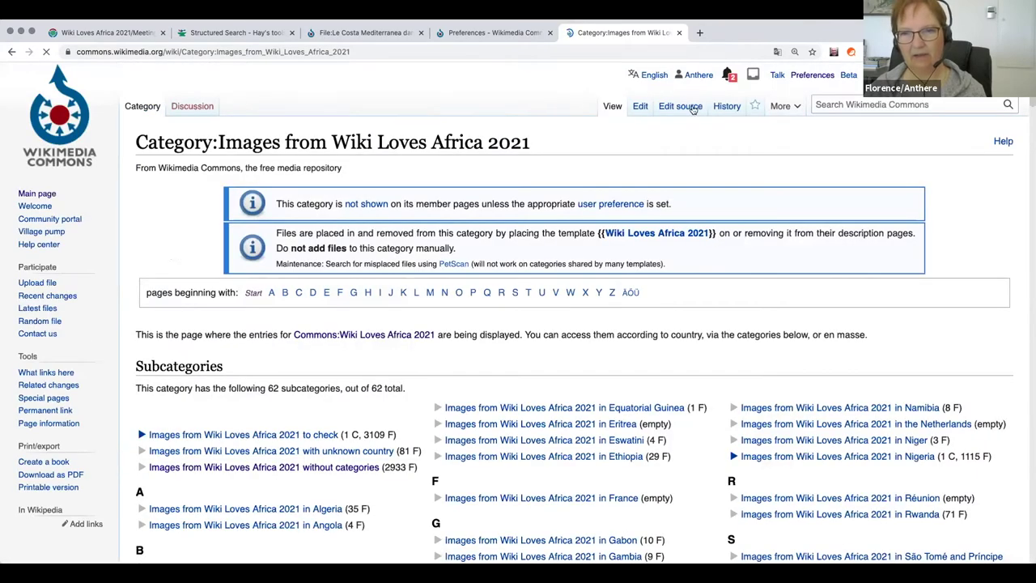
Step: View the category's source, highlight the {{hiddencat}} template, and go back to the category page without editing
{"action": "left_click", "coordinate": [693, 109]}
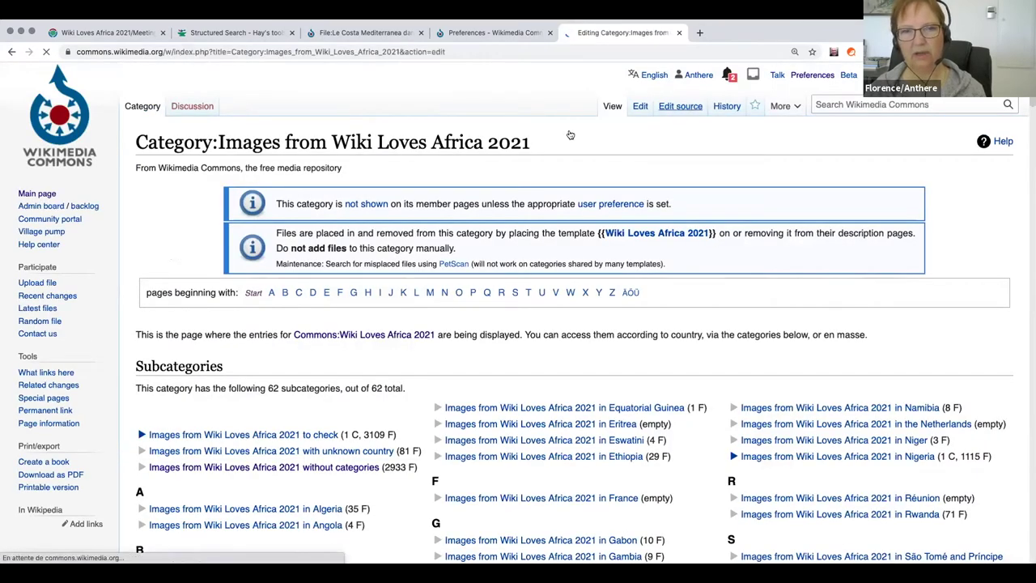
{"action": "left_click_drag", "start_coordinate": [214, 252], "coordinate": [136, 254]}
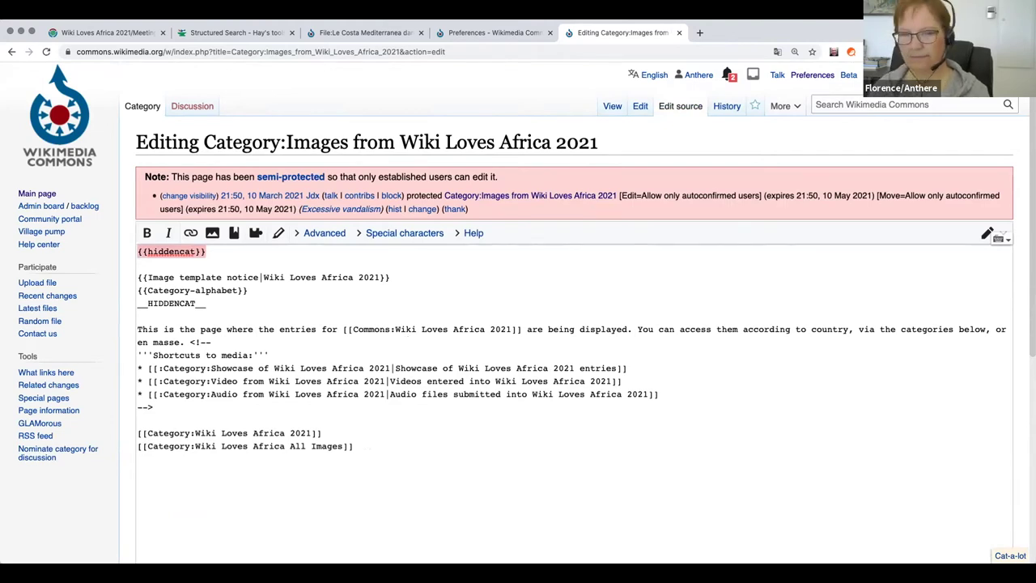
{"action": "left_click", "coordinate": [216, 350]}
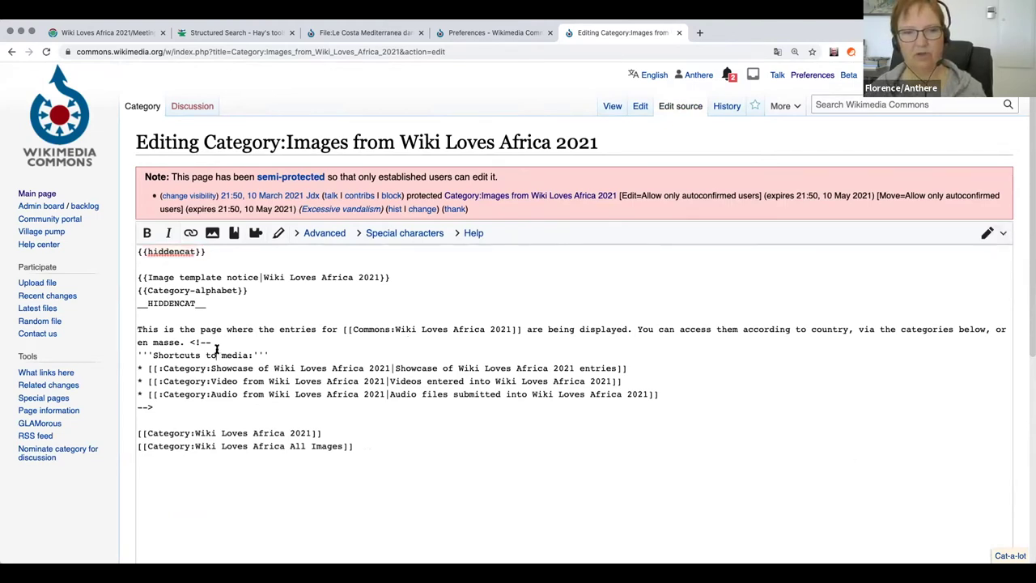
{"action": "scroll", "coordinate": [234, 348], "scroll_direction": "down", "scroll_amount": 1}
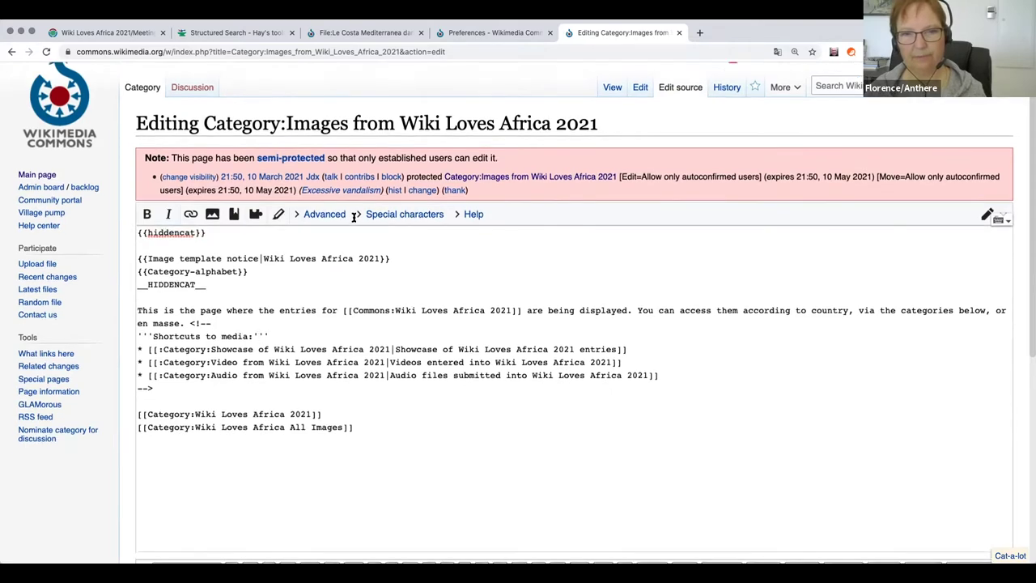
{"action": "left_click", "coordinate": [16, 52]}
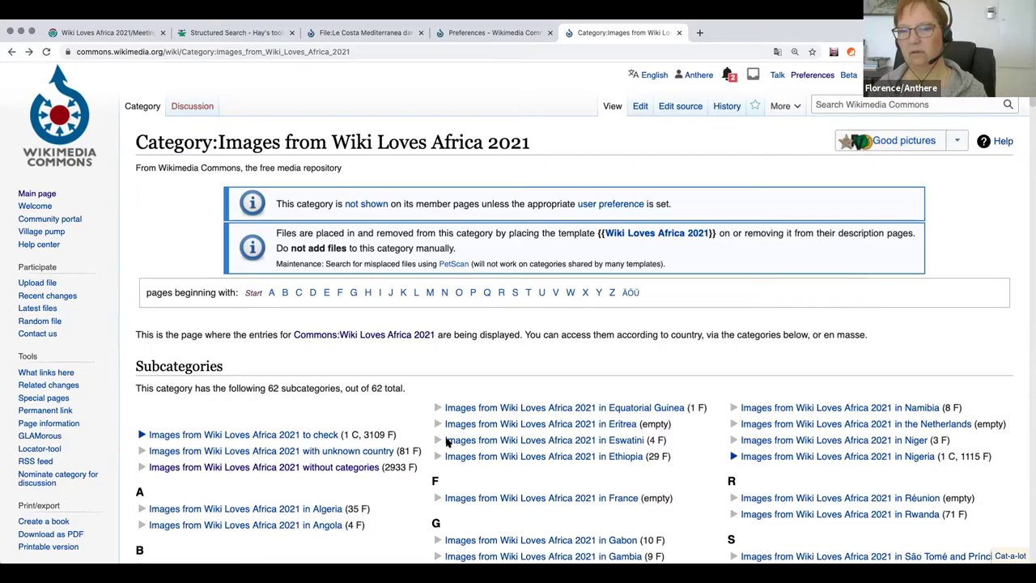
Step: Find 13th birthday balloons.jpg among the category's media and reopen its file page
{"action": "scroll", "coordinate": [491, 420], "scroll_direction": "down", "scroll_amount": 10}
{"action": "scroll", "coordinate": [491, 419], "scroll_direction": "down", "scroll_amount": 5}
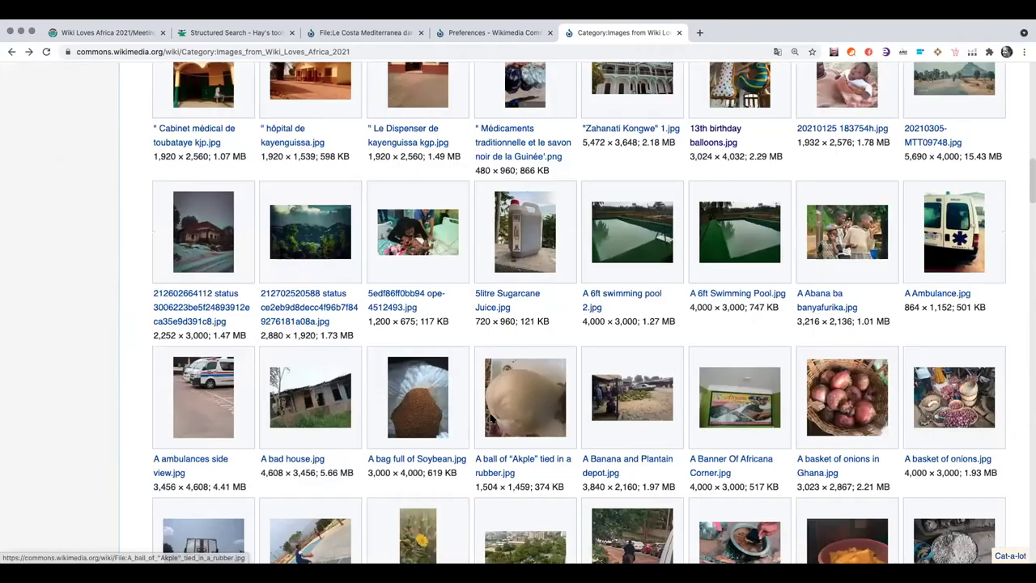
{"action": "scroll", "coordinate": [490, 418], "scroll_direction": "up", "scroll_amount": 7}
{"action": "scroll", "coordinate": [491, 419], "scroll_direction": "down", "scroll_amount": 4}
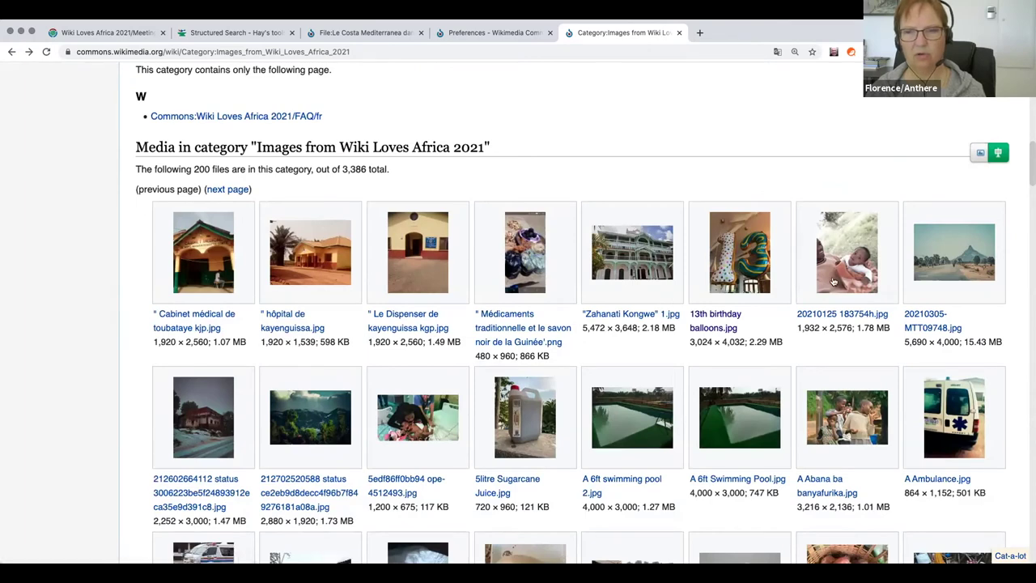
{"action": "left_click", "coordinate": [720, 253]}
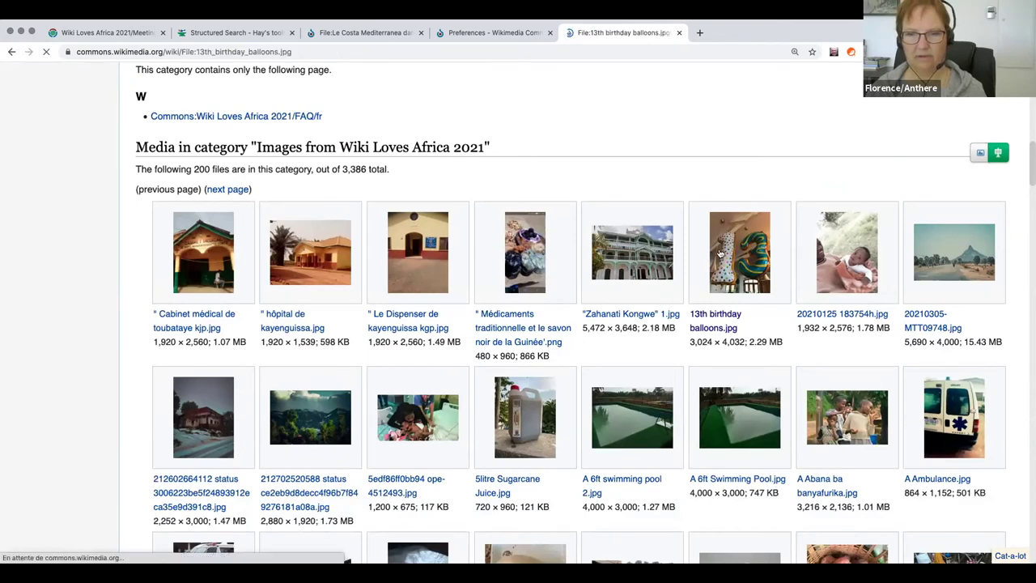
Step: Show the visible and hidden categories of the balloon file
{"action": "scroll", "coordinate": [720, 253], "scroll_direction": "down", "scroll_amount": 20}
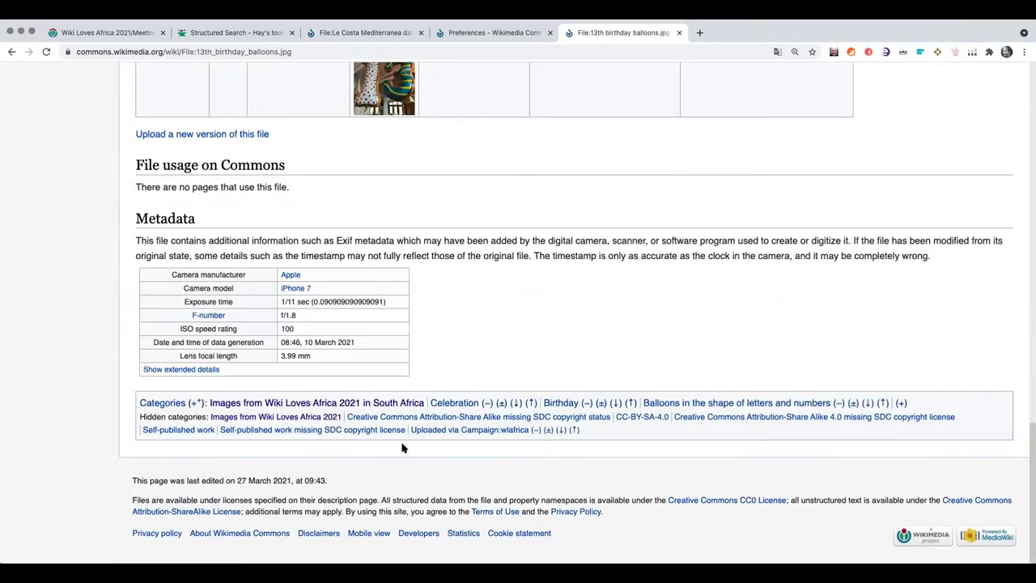
{"action": "scroll", "coordinate": [405, 443], "scroll_direction": "up", "scroll_amount": 2}
{"action": "scroll", "coordinate": [314, 441], "scroll_direction": "down", "scroll_amount": 3}
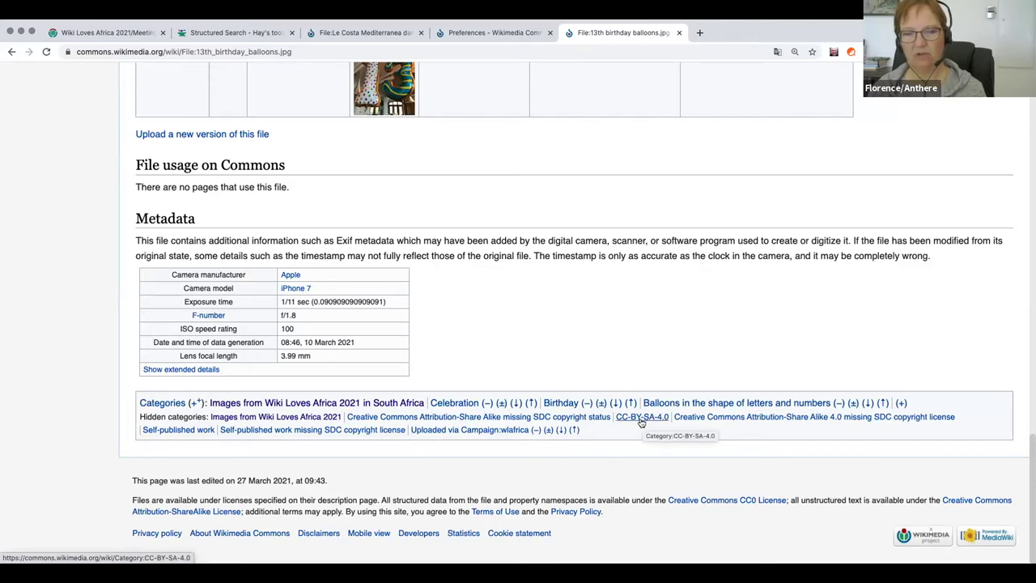
Step: Open the hidden category Creative Commons Attribution-Share Alike missing SDC copyright status and look over its files
{"action": "left_click", "coordinate": [415, 415]}
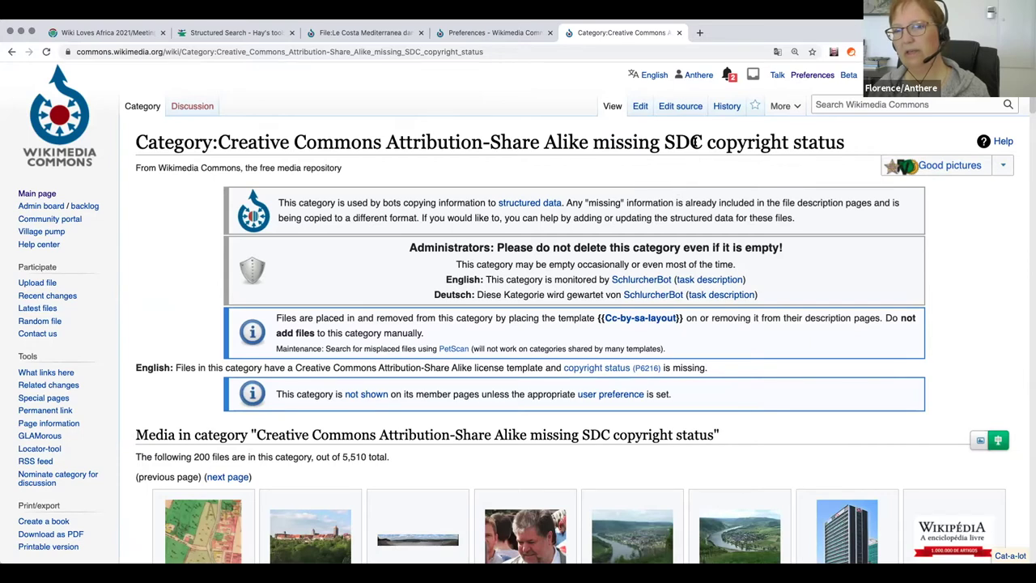
{"action": "scroll", "coordinate": [719, 291], "scroll_direction": "down", "scroll_amount": 3}
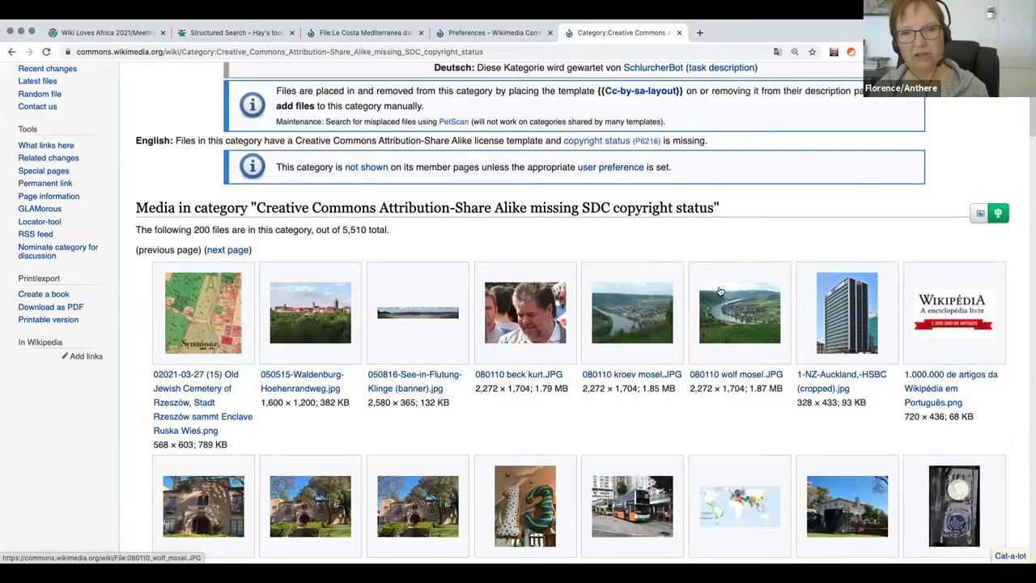
{"action": "scroll", "coordinate": [719, 291], "scroll_direction": "down", "scroll_amount": 2}
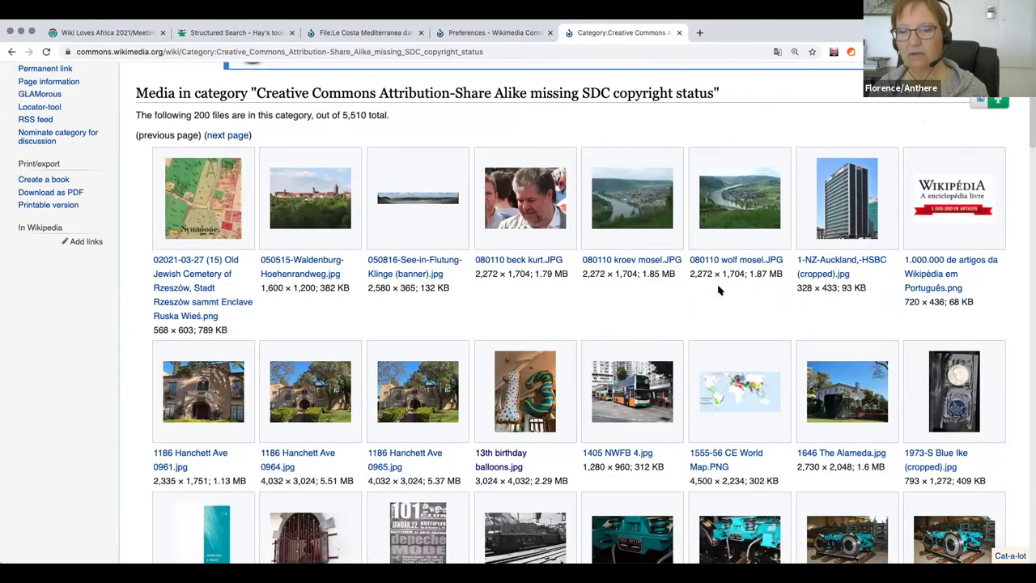
Step: Review the notices of the missing SDC copyright status category, and return to the categories on the balloon file page
{"action": "scroll", "coordinate": [719, 290], "scroll_direction": "up", "scroll_amount": 5}
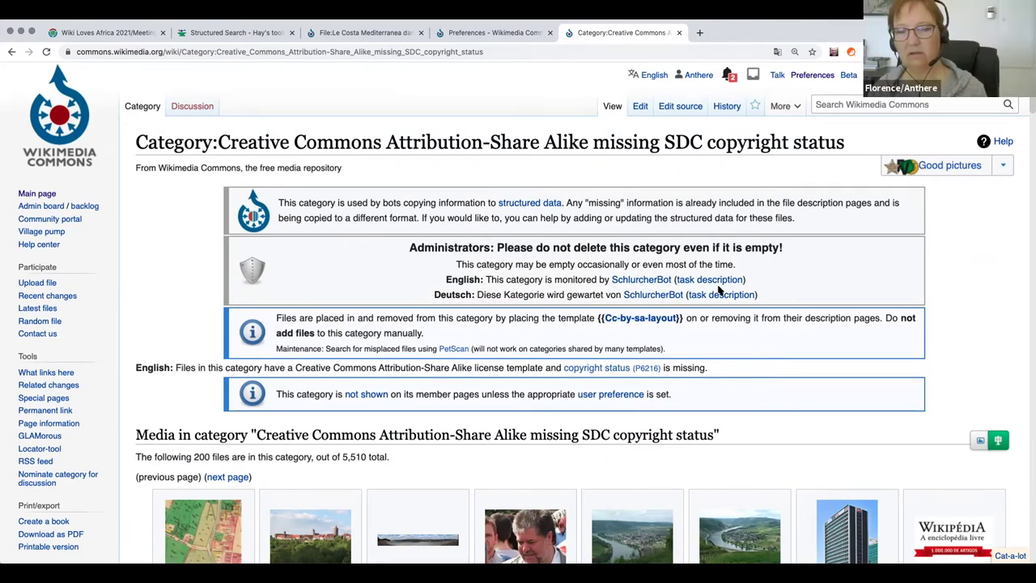
{"action": "left_click", "coordinate": [12, 54]}
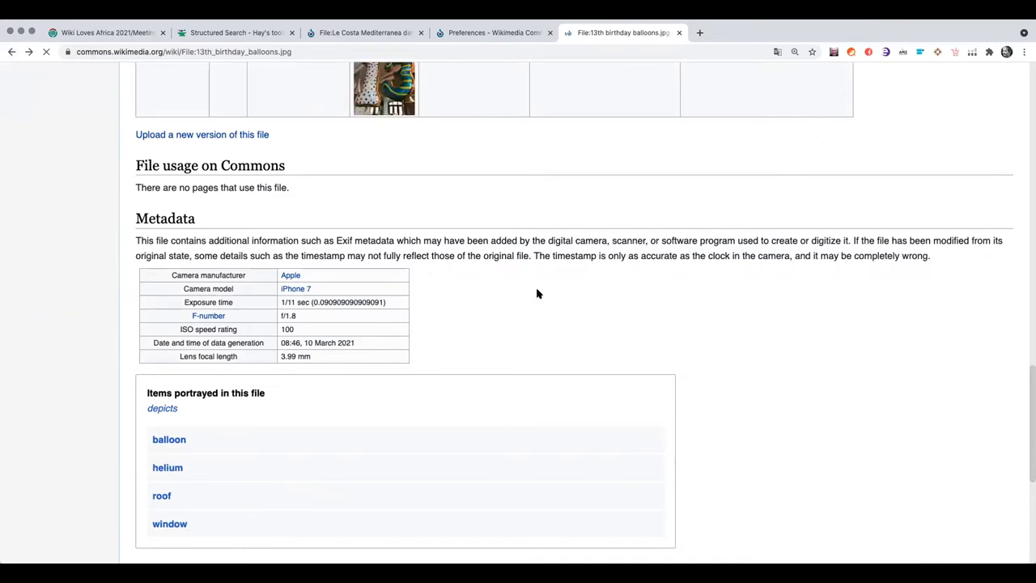
{"action": "scroll", "coordinate": [536, 294], "scroll_direction": "up", "scroll_amount": 3}
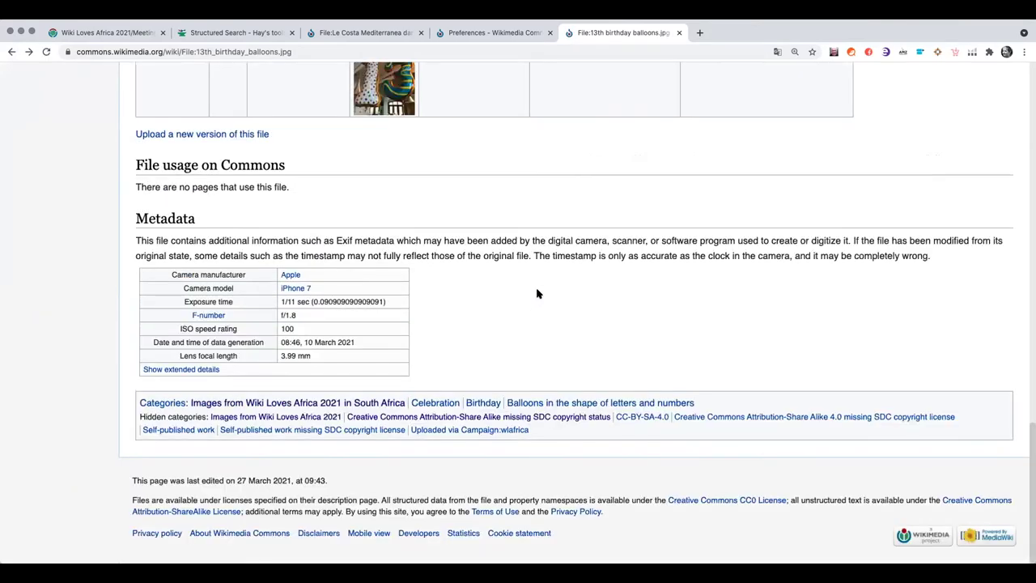
{"action": "scroll", "coordinate": [536, 294], "scroll_direction": "down", "scroll_amount": 3}
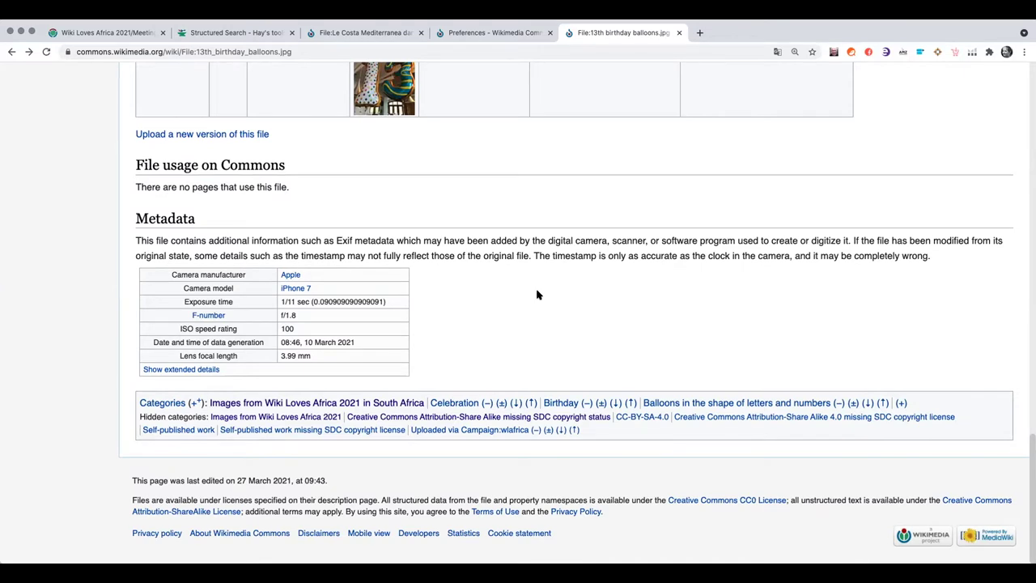
Step: Reopen the hidden category Creative Commons Attribution-Share Alike missing SDC copyright status, and come back to the balloon file page
{"action": "left_click", "coordinate": [530, 418]}
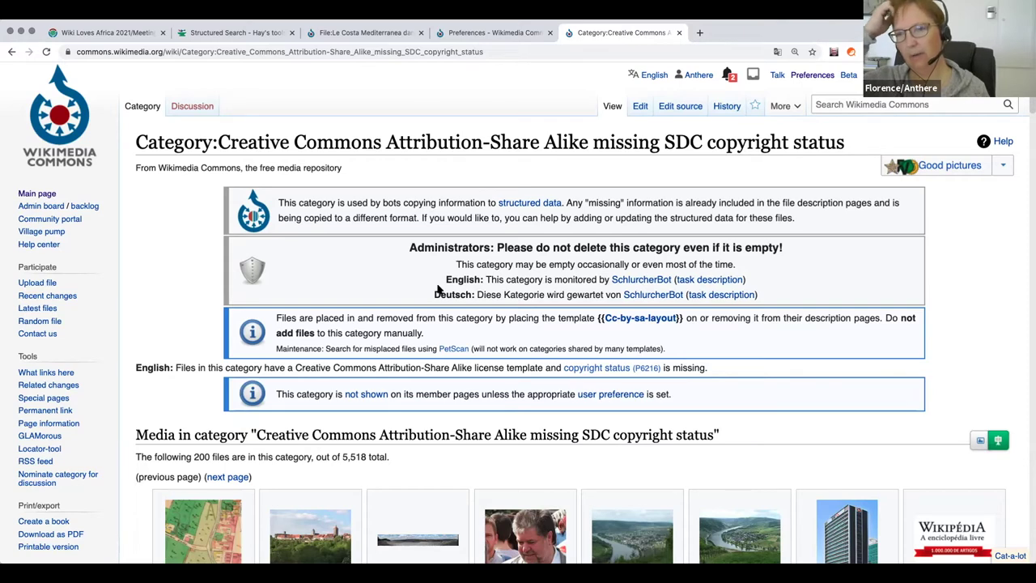
{"action": "left_click", "coordinate": [10, 52]}
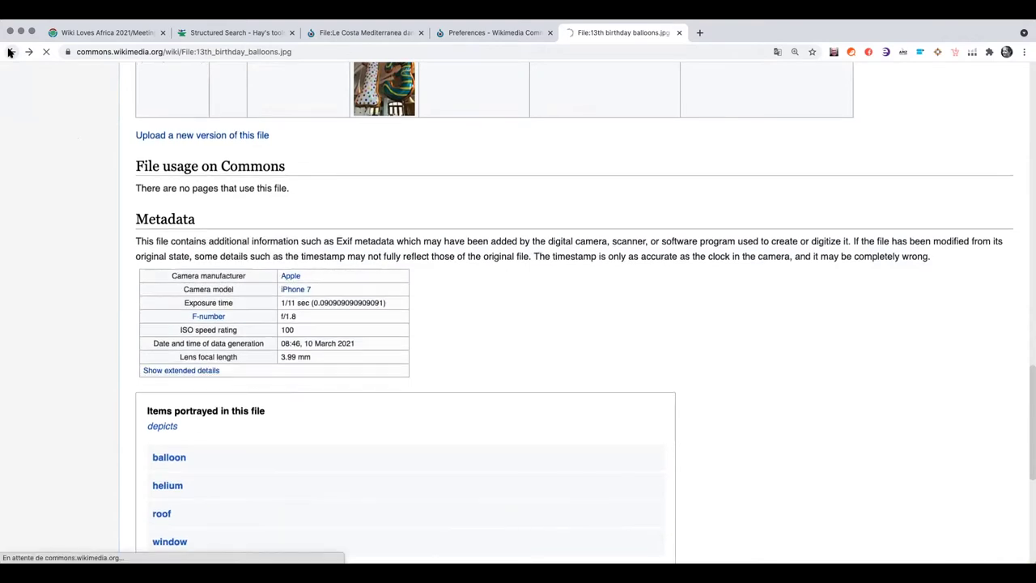
{"action": "left_click", "coordinate": [10, 52]}
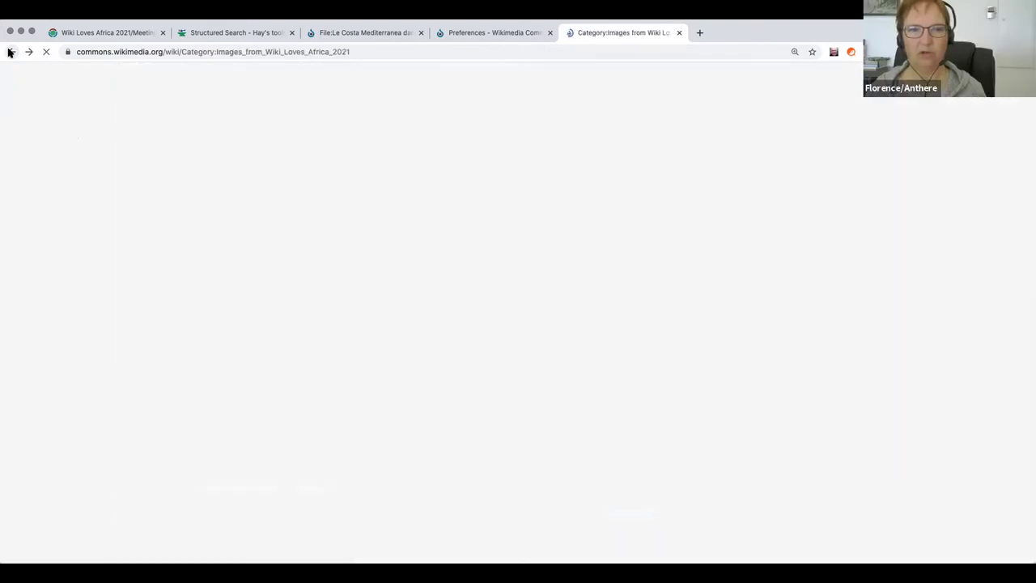
{"action": "key", "text": "super+bracketright"}
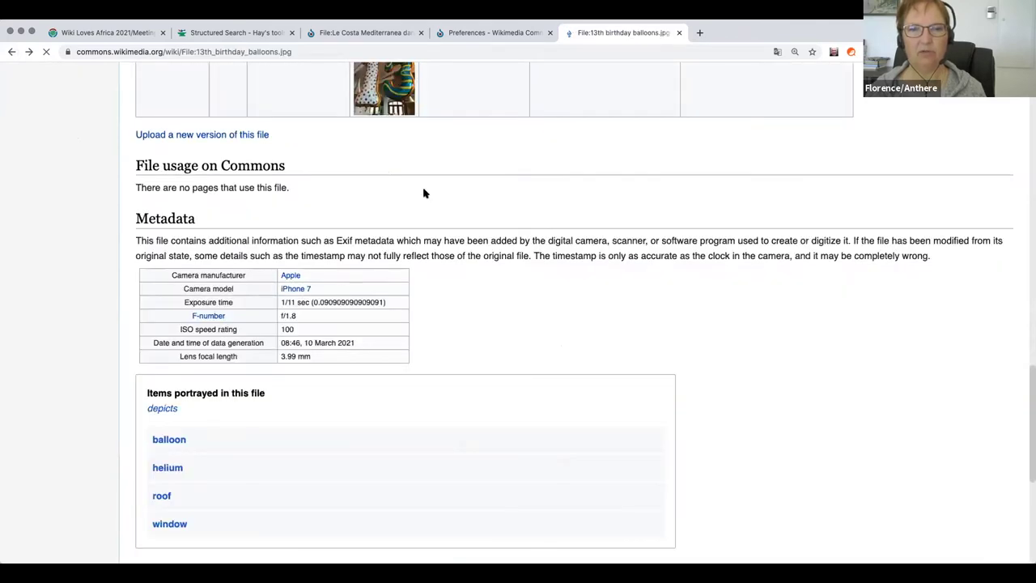
Step: Open the balloon file's hidden category Images from Wiki Loves Africa 2021 and highlight the file count of its "without categories" subcategory
{"action": "scroll", "coordinate": [423, 193], "scroll_direction": "down", "scroll_amount": 15}
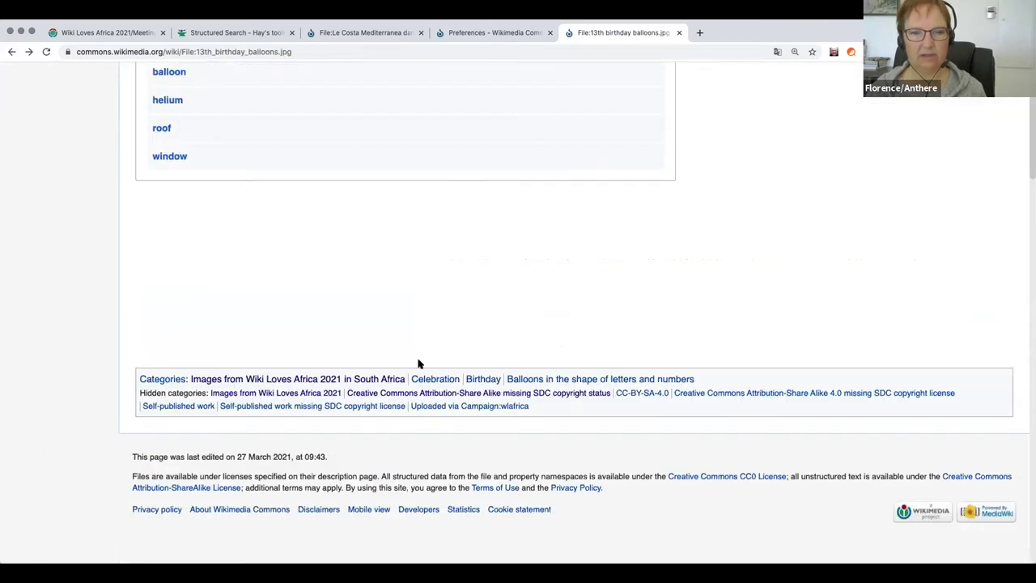
{"action": "scroll", "coordinate": [318, 414], "scroll_direction": "up", "scroll_amount": 5}
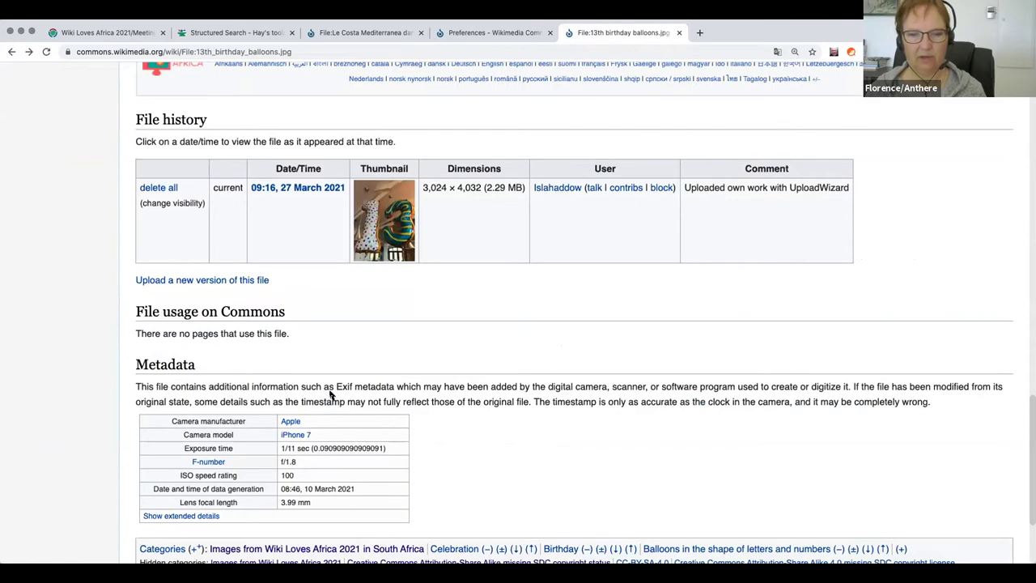
{"action": "scroll", "coordinate": [330, 394], "scroll_direction": "down", "scroll_amount": 4}
{"action": "left_click", "coordinate": [305, 417]}
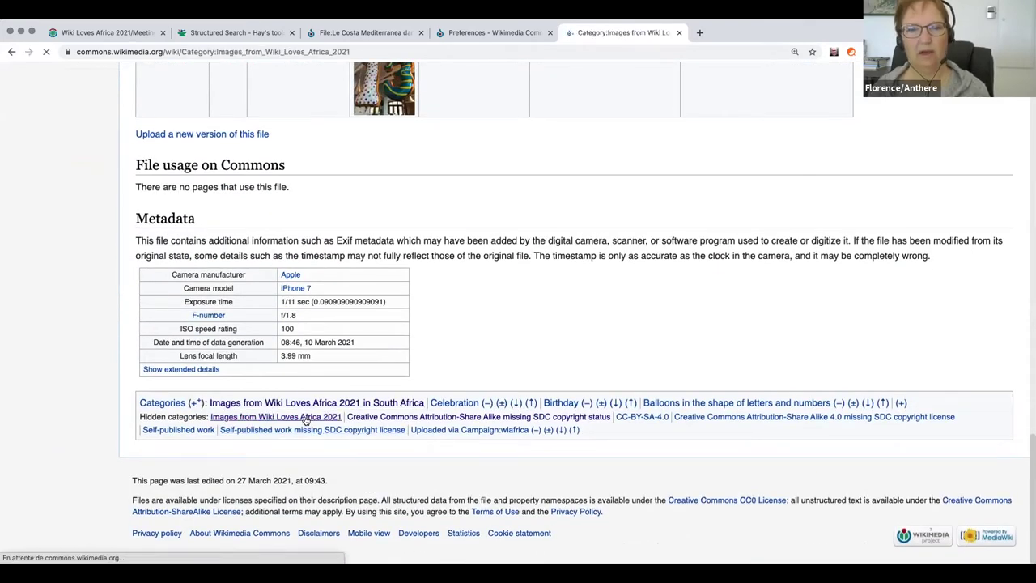
{"action": "scroll", "coordinate": [324, 362], "scroll_direction": "down", "scroll_amount": 1}
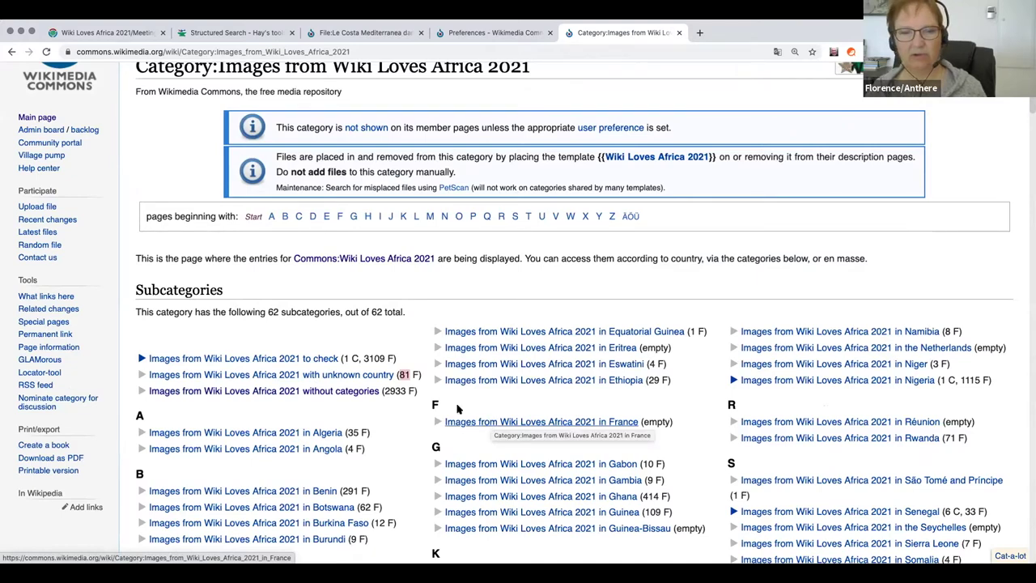
{"action": "left_click_drag", "start_coordinate": [414, 390], "coordinate": [381, 390]}
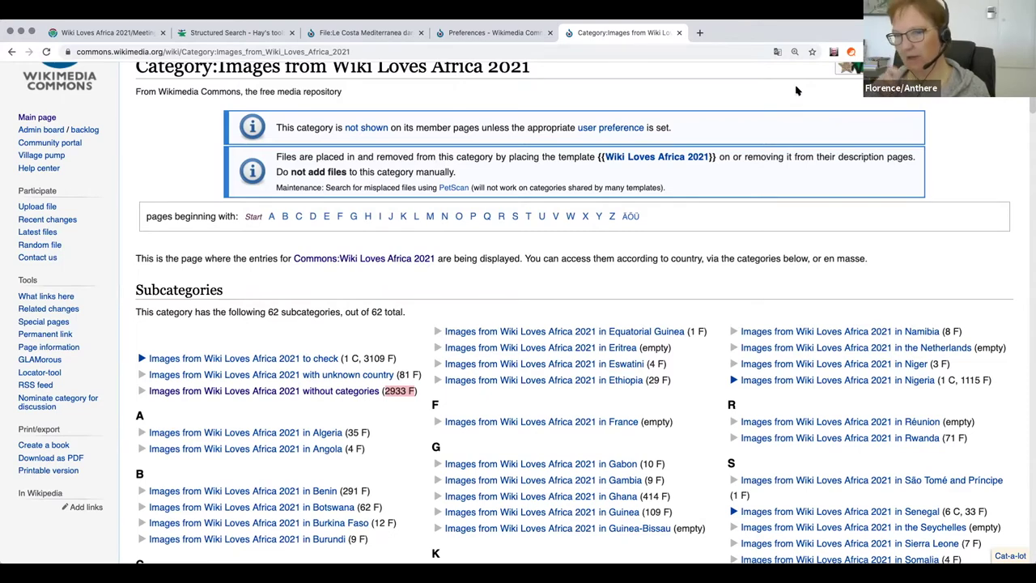
{"action": "scroll", "coordinate": [728, 81], "scroll_direction": "up", "scroll_amount": 1}
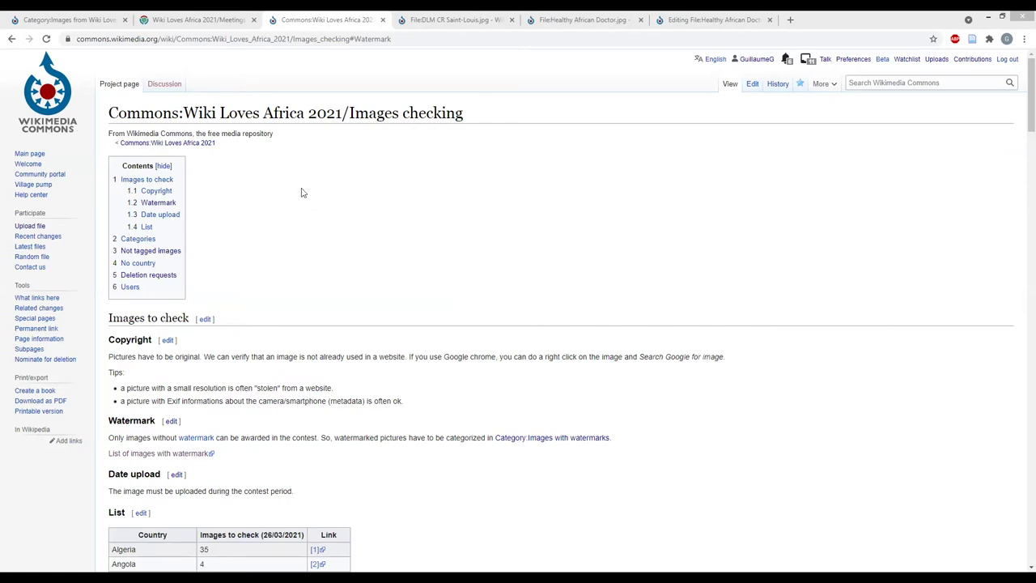
Step: Look over the copyright, watermark and upload date rules and the country list on the Wiki Loves Africa 2021 Images checking page
{"action": "scroll", "coordinate": [322, 278], "scroll_direction": "down", "scroll_amount": 3}
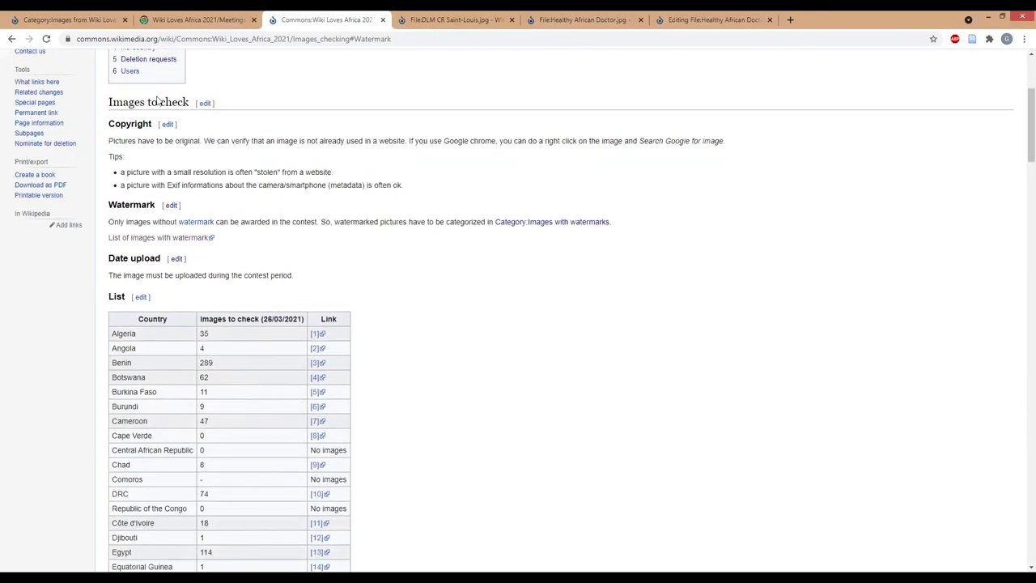
{"action": "scroll", "coordinate": [141, 129], "scroll_direction": "up", "scroll_amount": 1}
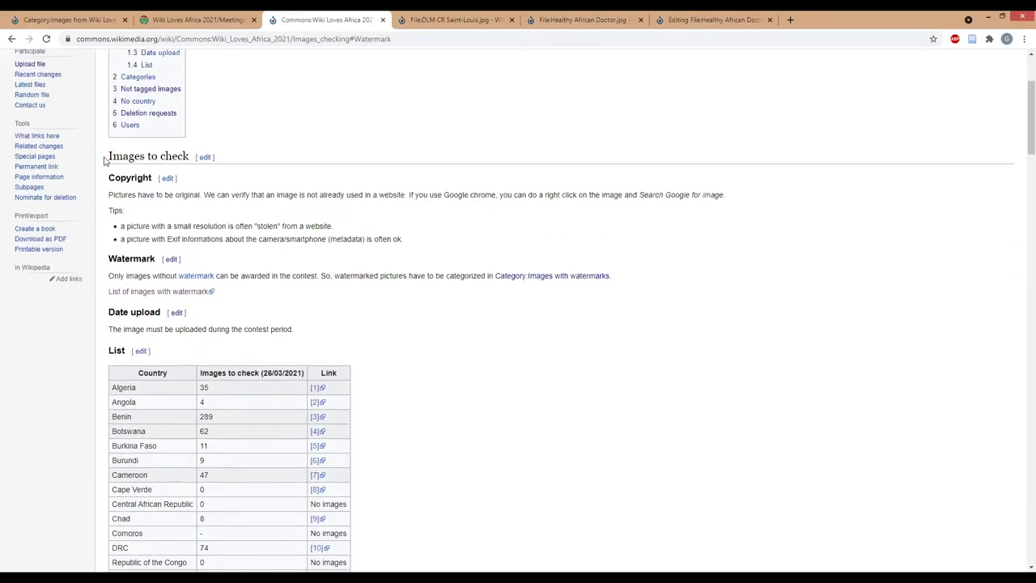
{"action": "scroll", "coordinate": [214, 182], "scroll_direction": "down", "scroll_amount": 1}
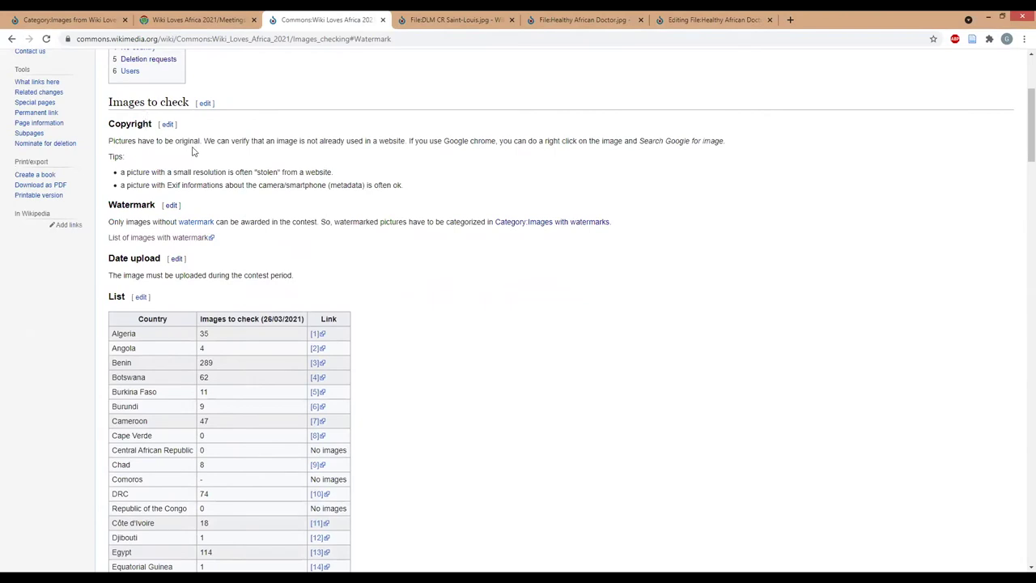
{"action": "scroll", "coordinate": [265, 163], "scroll_direction": "down", "scroll_amount": 2}
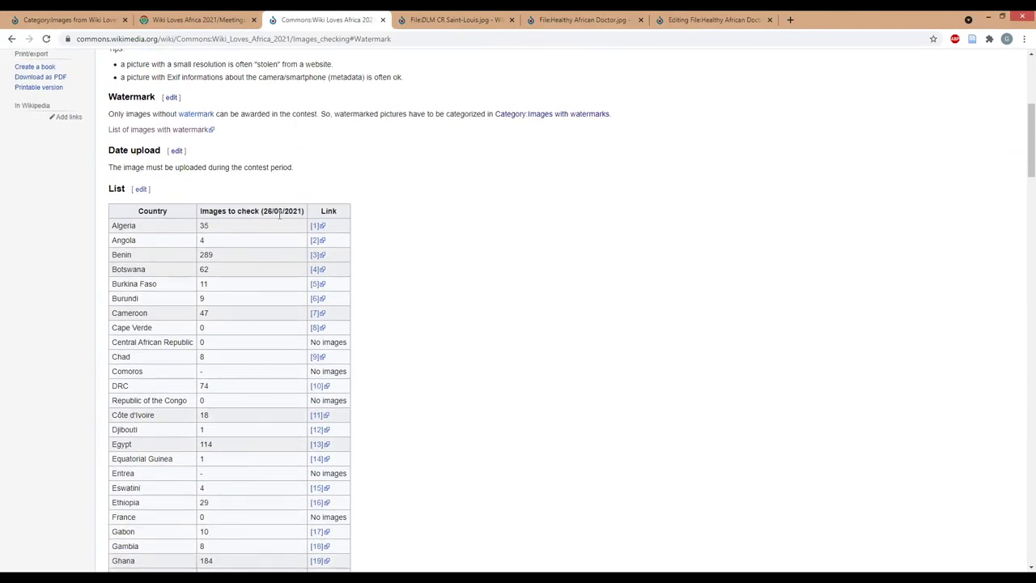
{"action": "scroll", "coordinate": [242, 212], "scroll_direction": "down", "scroll_amount": 1}
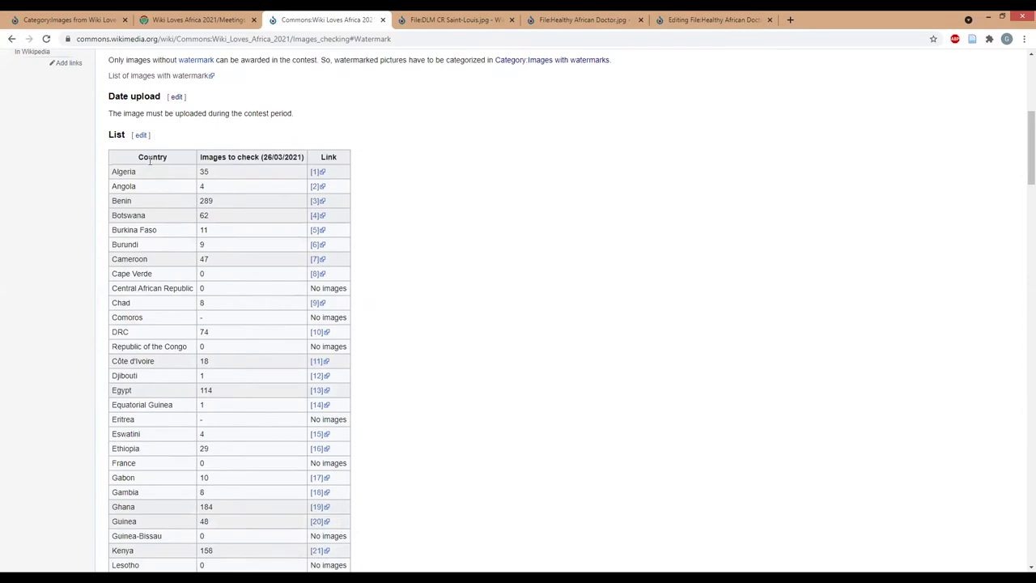
{"action": "scroll", "coordinate": [150, 159], "scroll_direction": "down", "scroll_amount": 1}
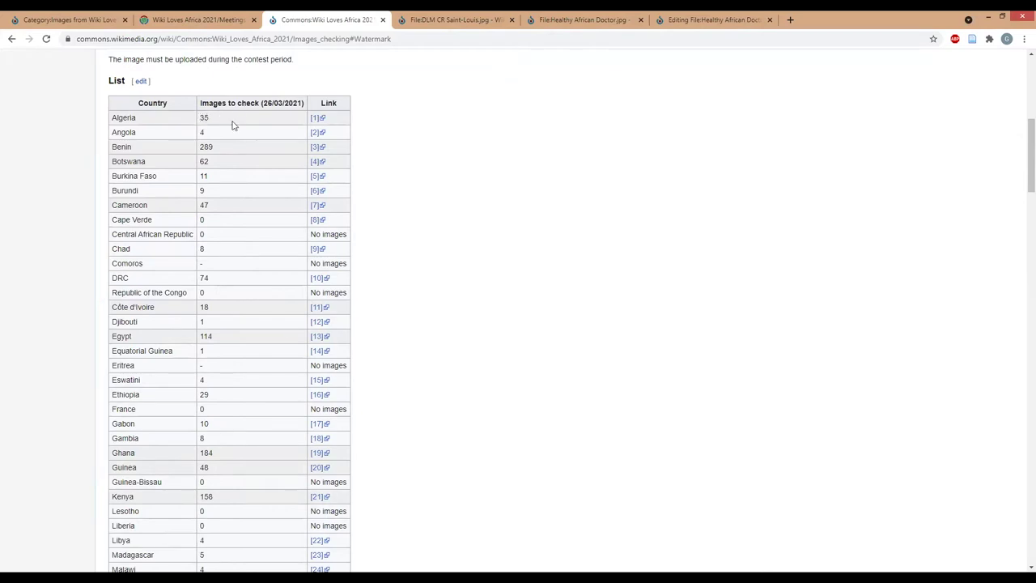
Step: Open Algeria's images-to-check link in a new tab, switch to PetScan and look over the listed files
{"action": "middle_click", "coordinate": [313, 120]}
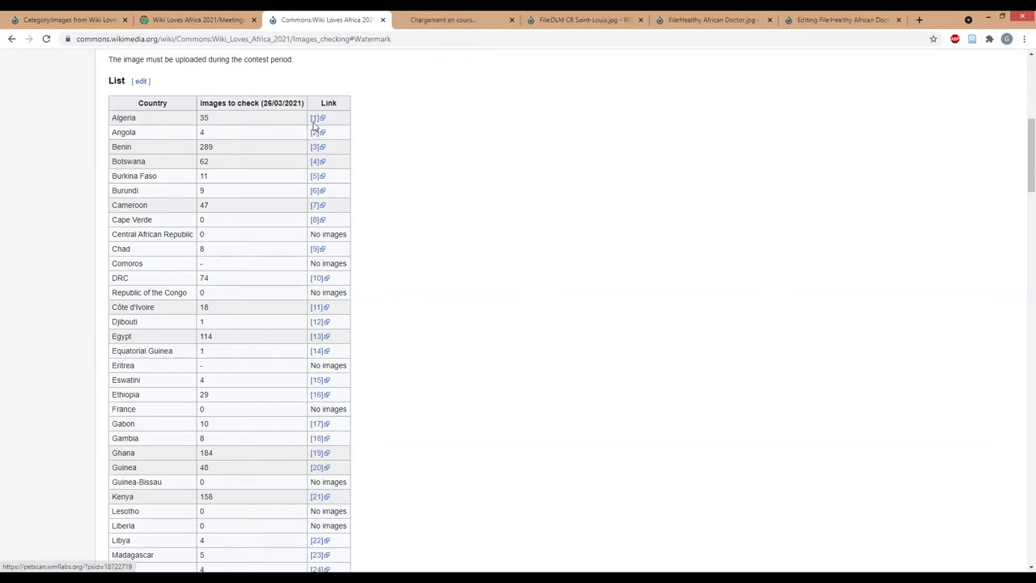
{"action": "scroll", "coordinate": [442, 208], "scroll_direction": "up", "scroll_amount": 2}
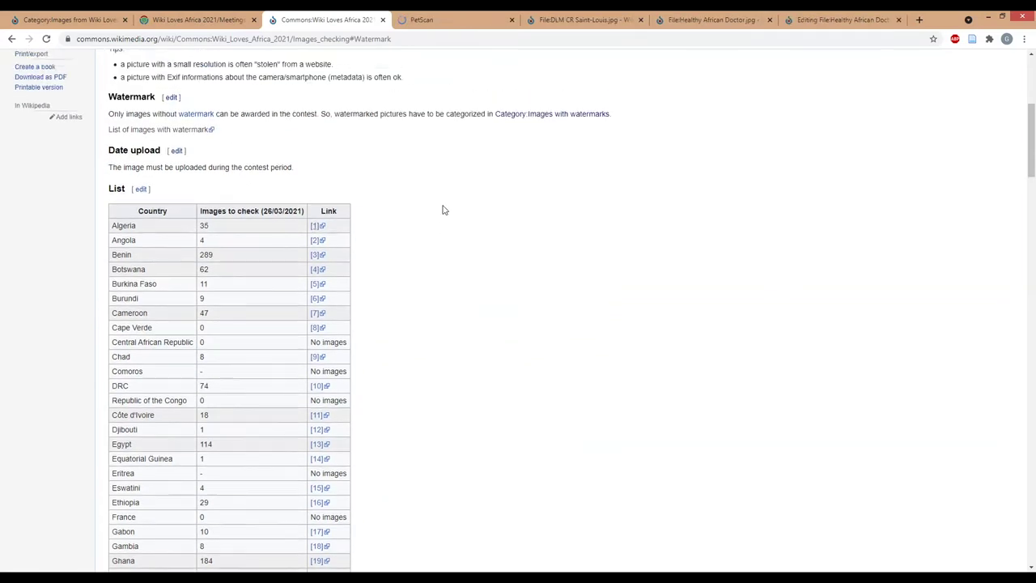
{"action": "key", "text": "ctrl+Tab"}
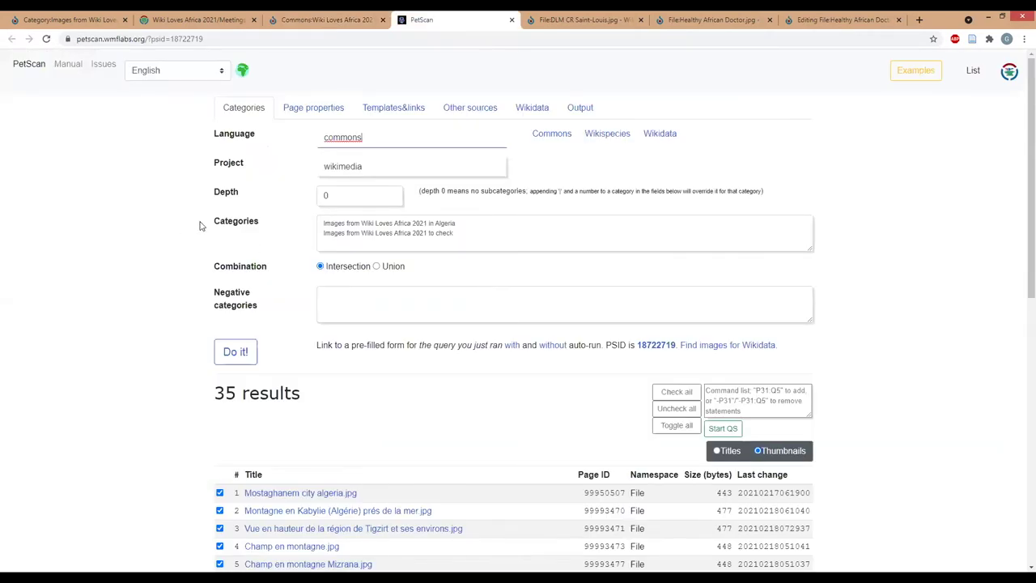
{"action": "scroll", "coordinate": [201, 226], "scroll_direction": "down", "scroll_amount": 3}
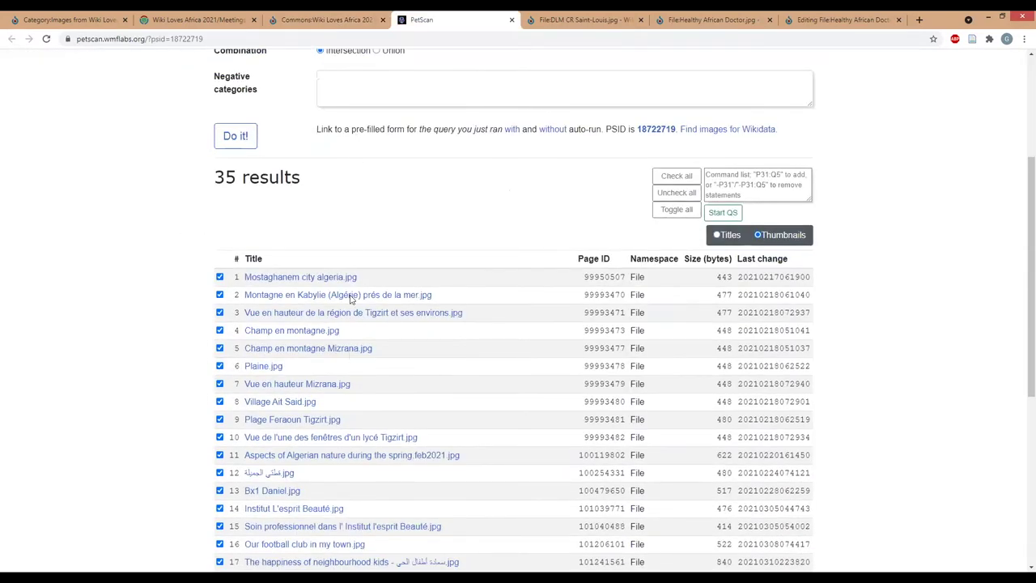
Step: Highlight the two intersected categories in the PetScan query, the Algeria one and the "to check" one
{"action": "scroll", "coordinate": [351, 300], "scroll_direction": "up", "scroll_amount": 2}
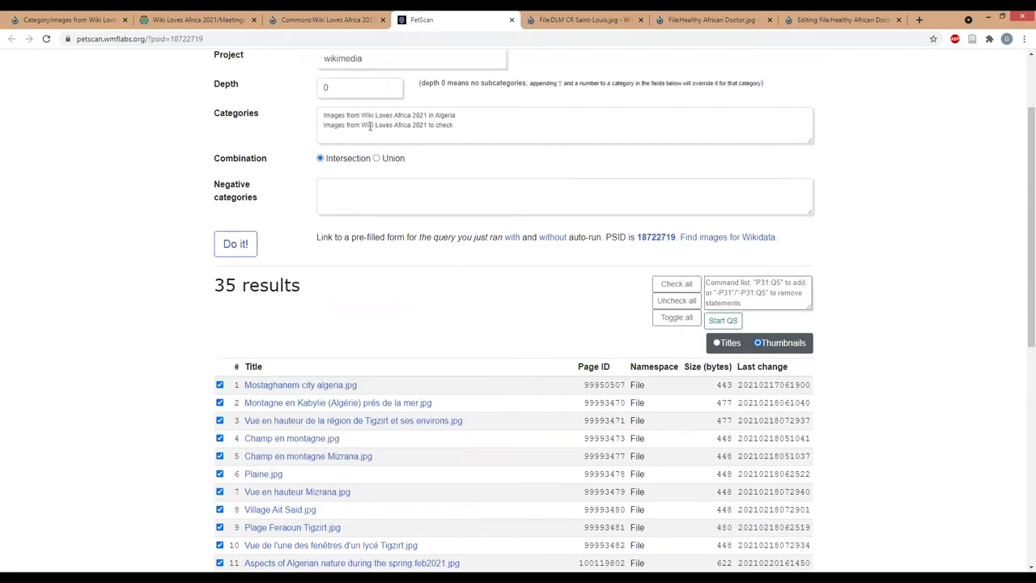
{"action": "left_click_drag", "start_coordinate": [324, 115], "coordinate": [462, 115]}
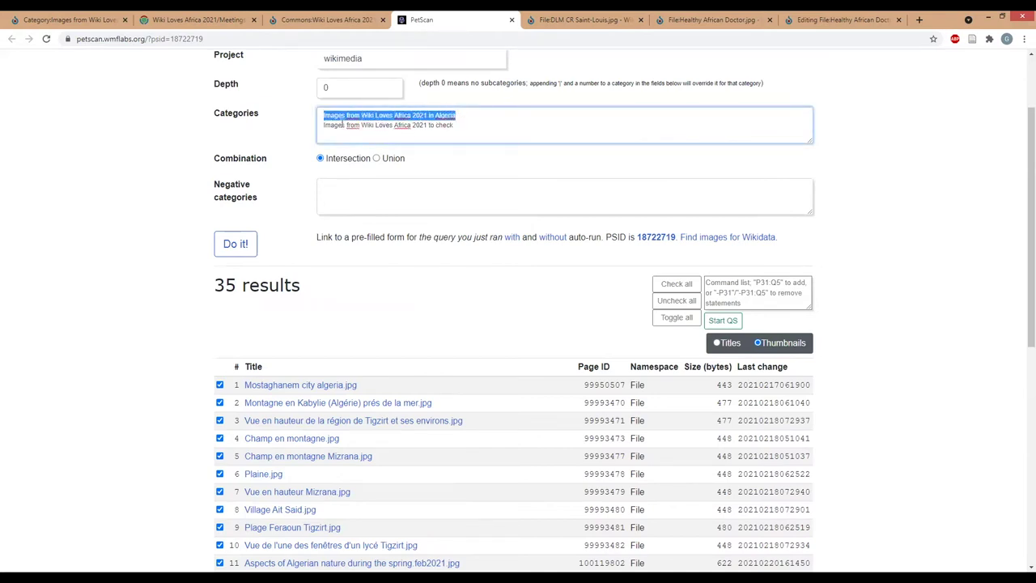
{"action": "left_click_drag", "start_coordinate": [323, 126], "coordinate": [462, 127]}
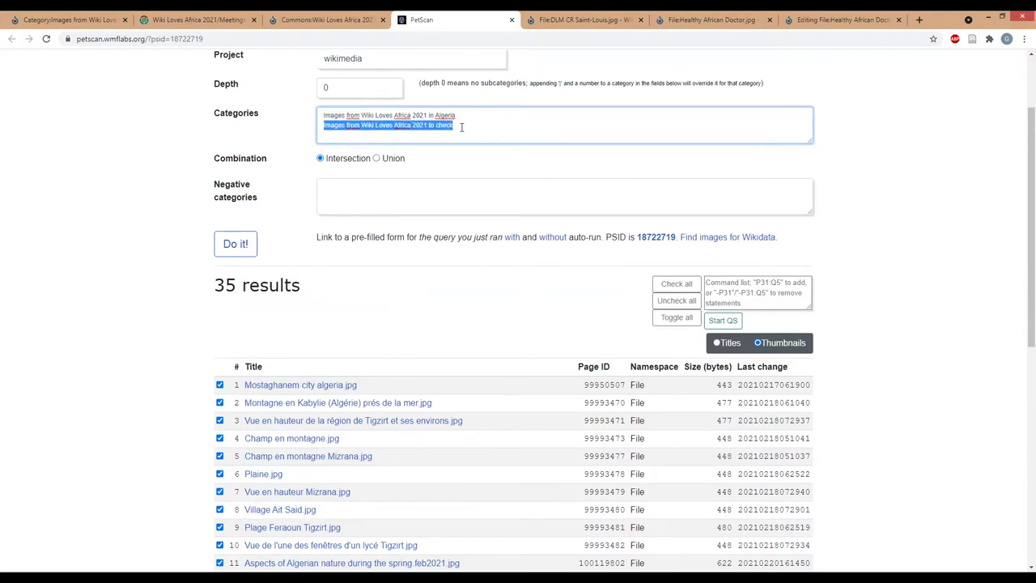
Step: Look through the Algerian files in the PetScan results and return to the query's category settings
{"action": "scroll", "coordinate": [405, 328], "scroll_direction": "down", "scroll_amount": 2}
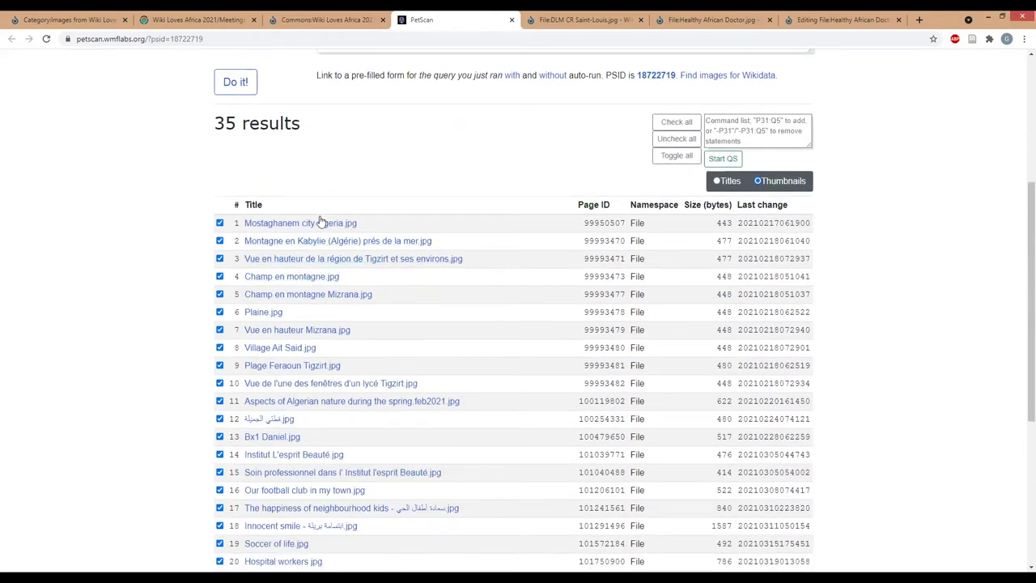
{"action": "scroll", "coordinate": [320, 219], "scroll_direction": "down", "scroll_amount": 3}
{"action": "scroll", "coordinate": [317, 380], "scroll_direction": "up", "scroll_amount": 3}
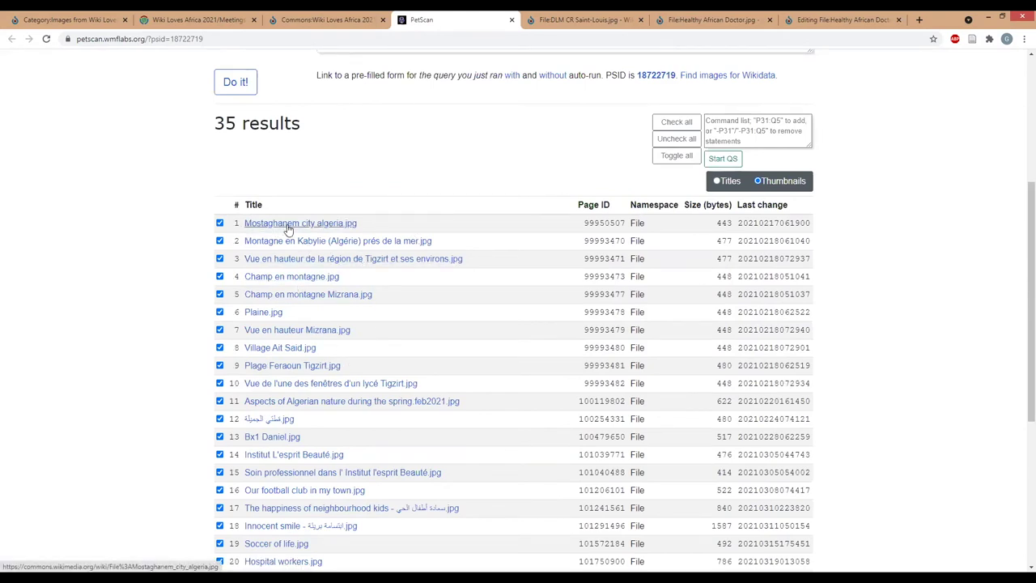
{"action": "scroll", "coordinate": [407, 214], "scroll_direction": "up", "scroll_amount": 1}
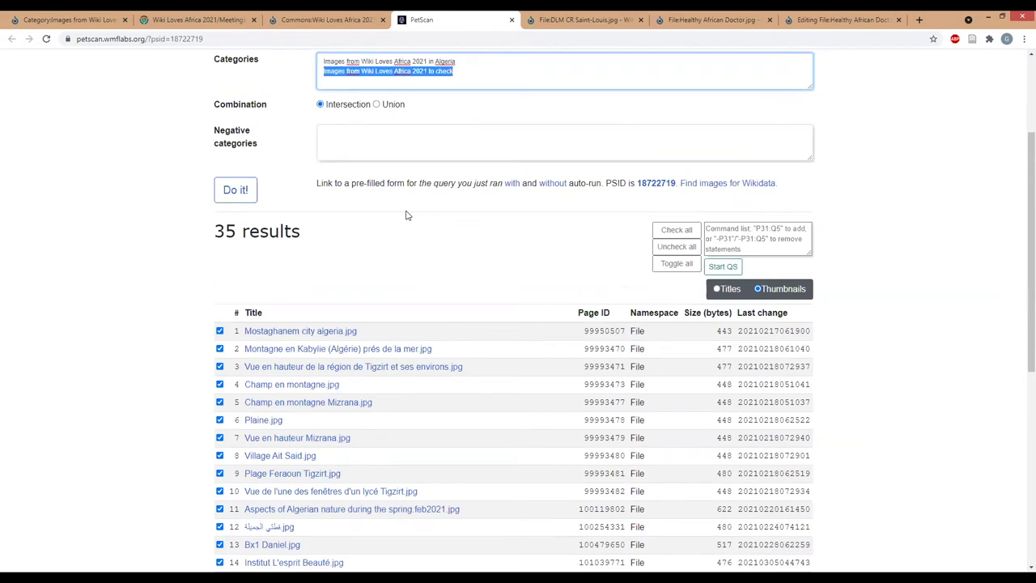
Step: Return to the Images checking page and highlight the Watermark and Date upload headings
{"action": "key", "text": "ctrl+Page_Up"}
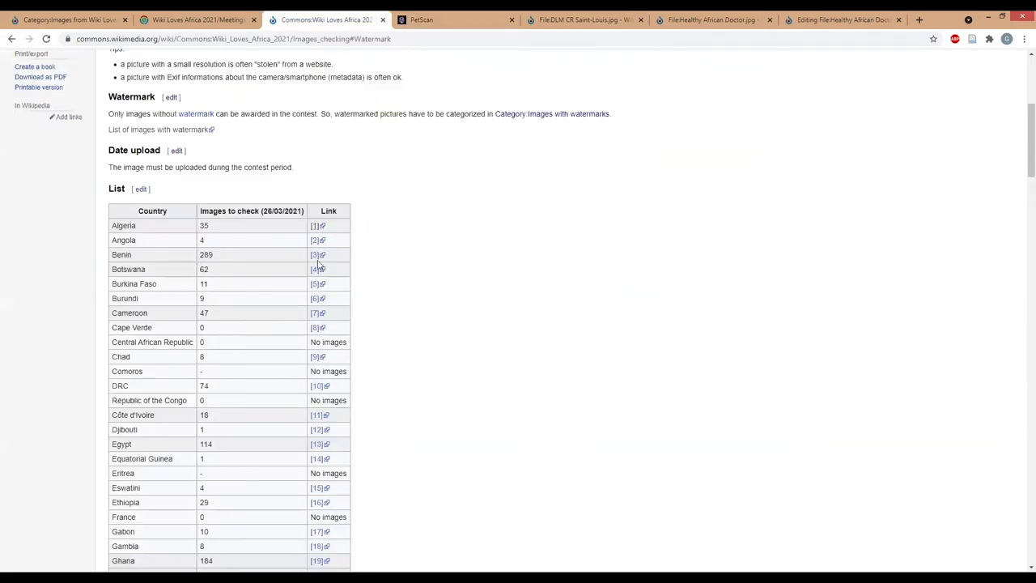
{"action": "scroll", "coordinate": [388, 259], "scroll_direction": "up", "scroll_amount": 1}
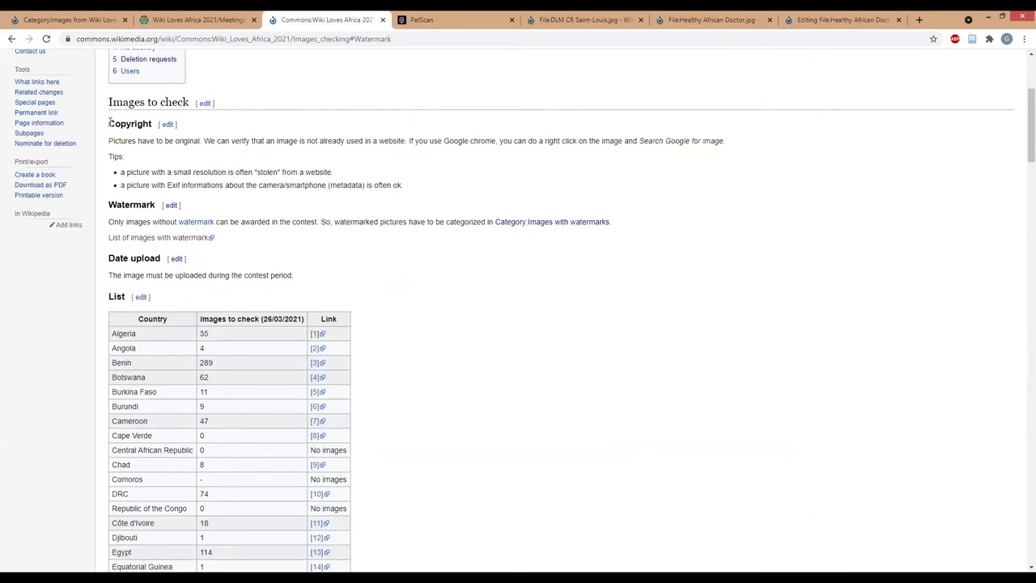
{"action": "left_click_drag", "start_coordinate": [109, 202], "coordinate": [154, 205]}
{"action": "left_click_drag", "start_coordinate": [110, 257], "coordinate": [165, 260]}
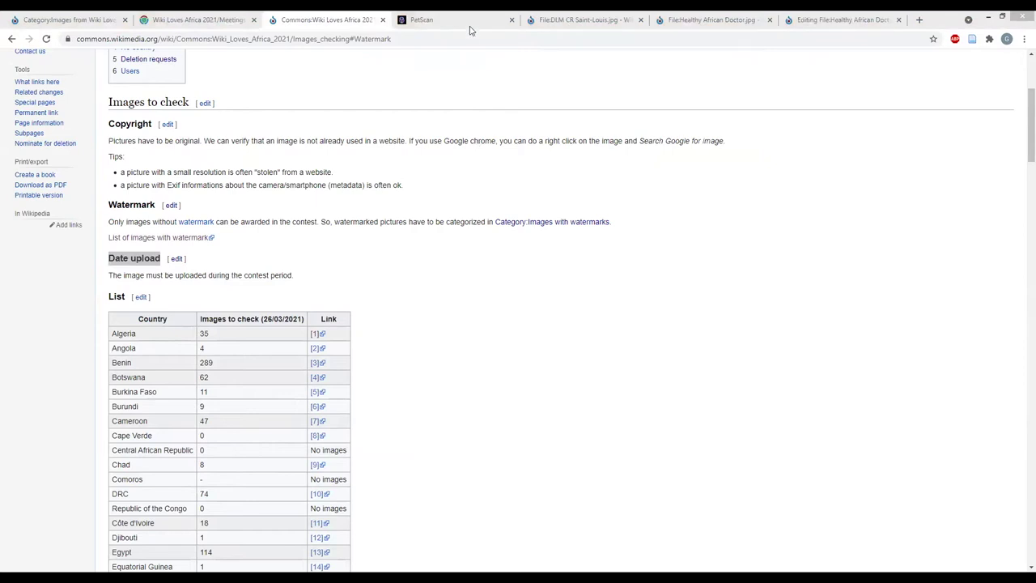
Step: Look through the remaining countries in the images-to-check list down to the Total row
{"action": "left_click", "coordinate": [330, 498]}
{"action": "scroll", "coordinate": [329, 499], "scroll_direction": "down", "scroll_amount": 2}
{"action": "scroll", "coordinate": [331, 498], "scroll_direction": "down", "scroll_amount": 3}
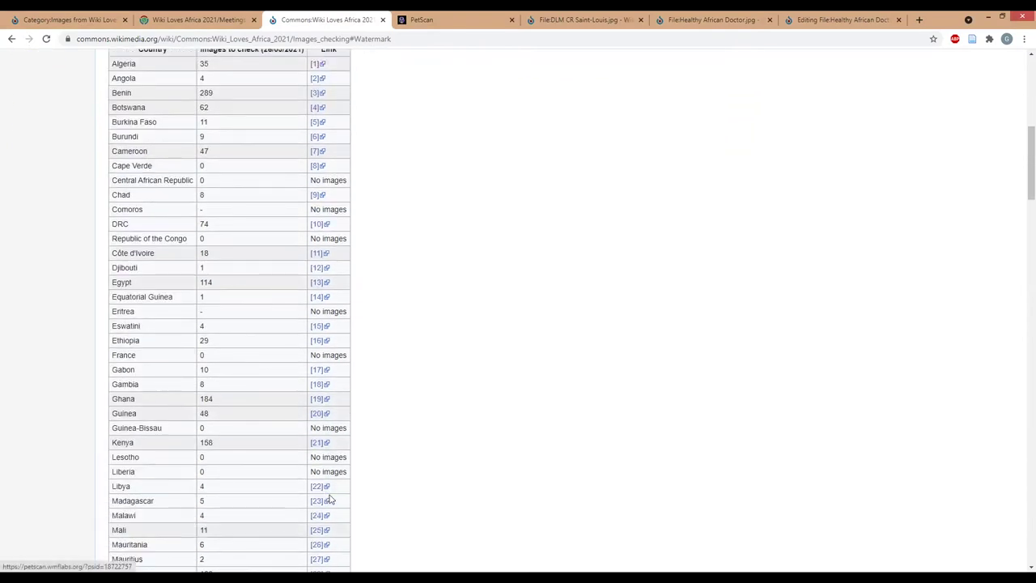
{"action": "scroll", "coordinate": [131, 427], "scroll_direction": "down", "scroll_amount": 4}
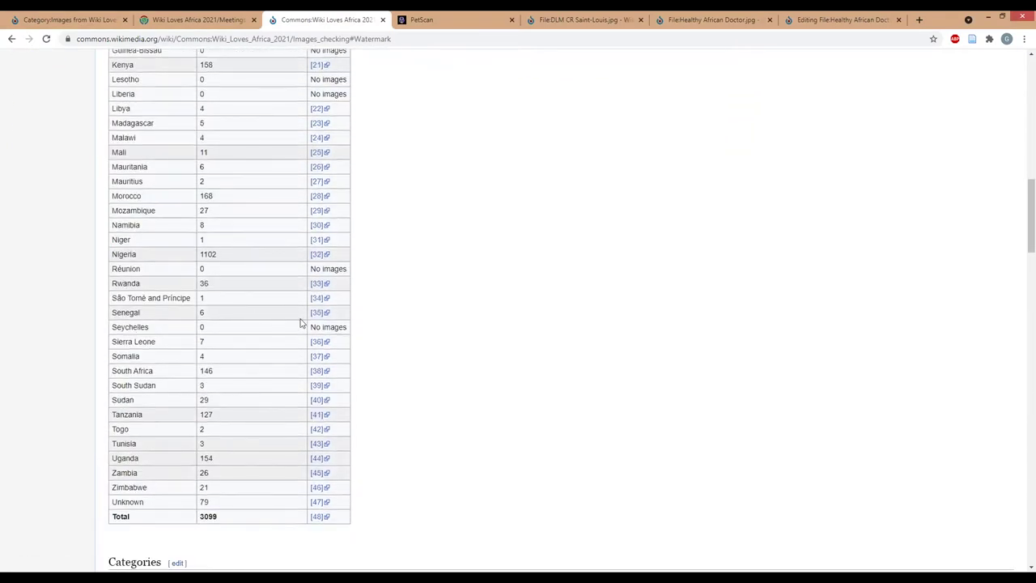
Step: Open the PetScan list for Senegal from the country table and close the Algeria results
{"action": "middle_click", "coordinate": [319, 313]}
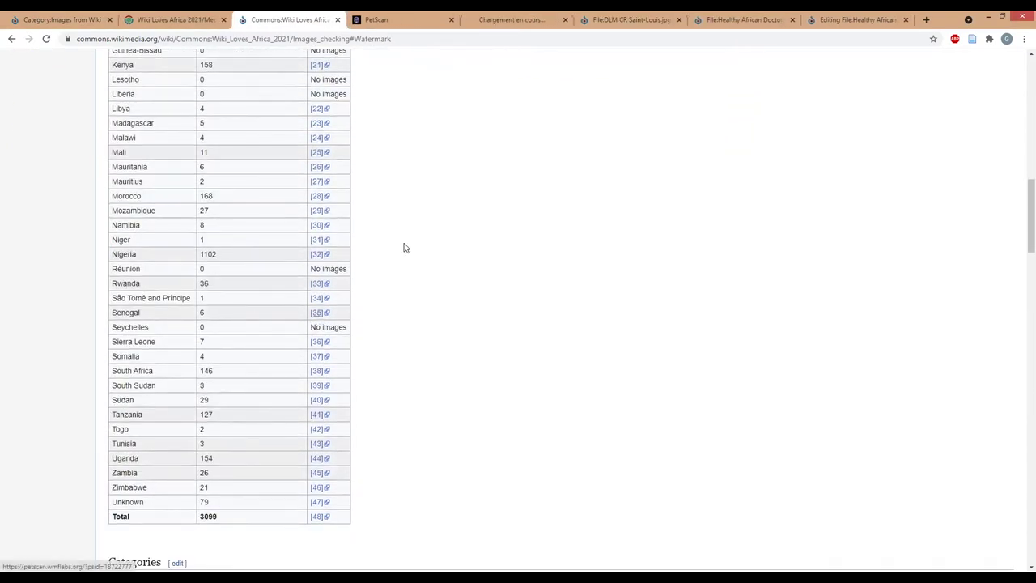
{"action": "left_click", "coordinate": [459, 25]}
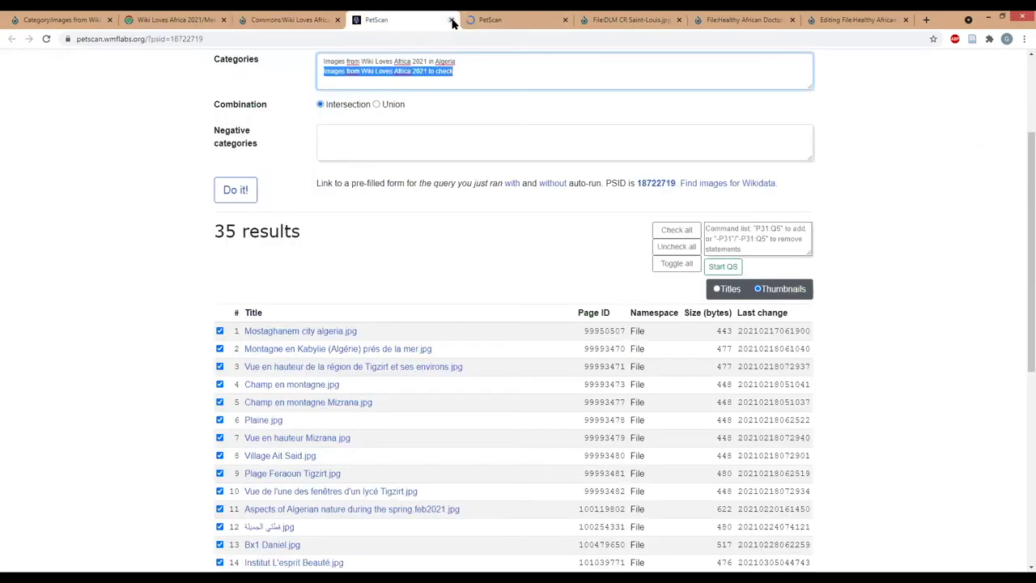
{"action": "left_click", "coordinate": [451, 19]}
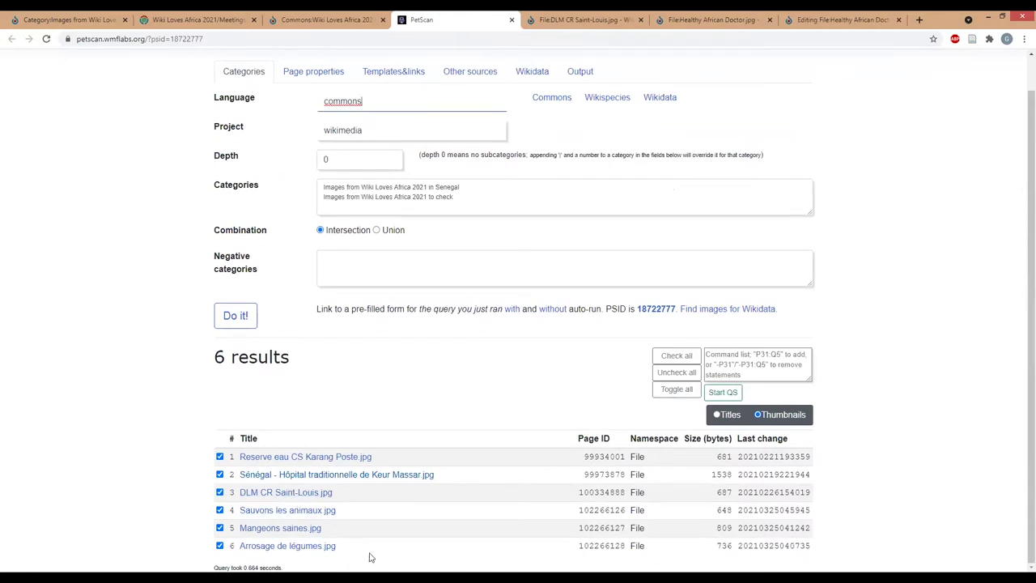
Step: Open Arrosage de légumes.jpg from the Senegal results and look through its file page down to the metadata and categories
{"action": "middle_click", "coordinate": [304, 549]}
{"action": "left_click", "coordinate": [524, 16]}
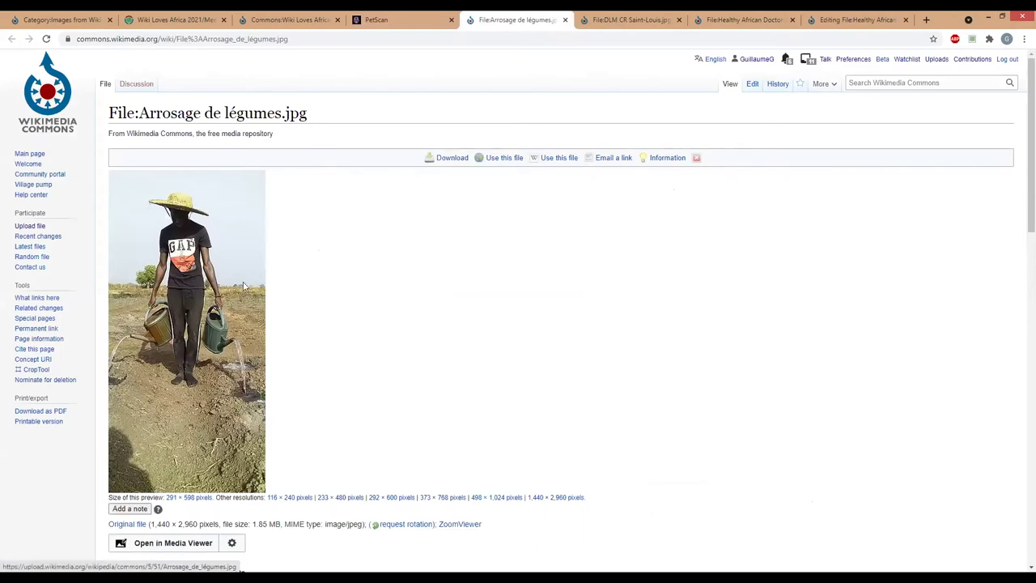
{"action": "scroll", "coordinate": [295, 285], "scroll_direction": "down", "scroll_amount": 2}
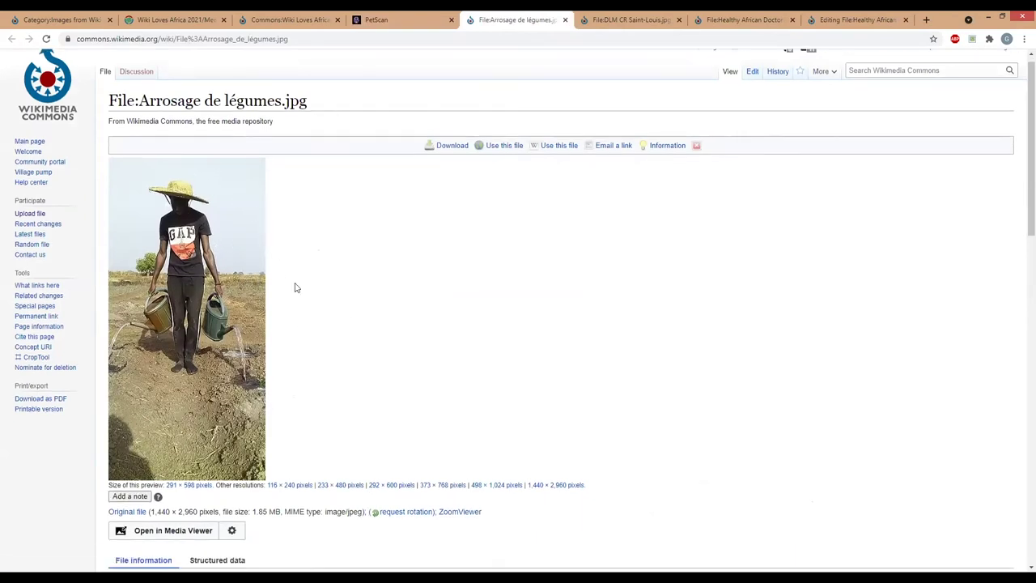
{"action": "scroll", "coordinate": [342, 254], "scroll_direction": "up", "scroll_amount": 3}
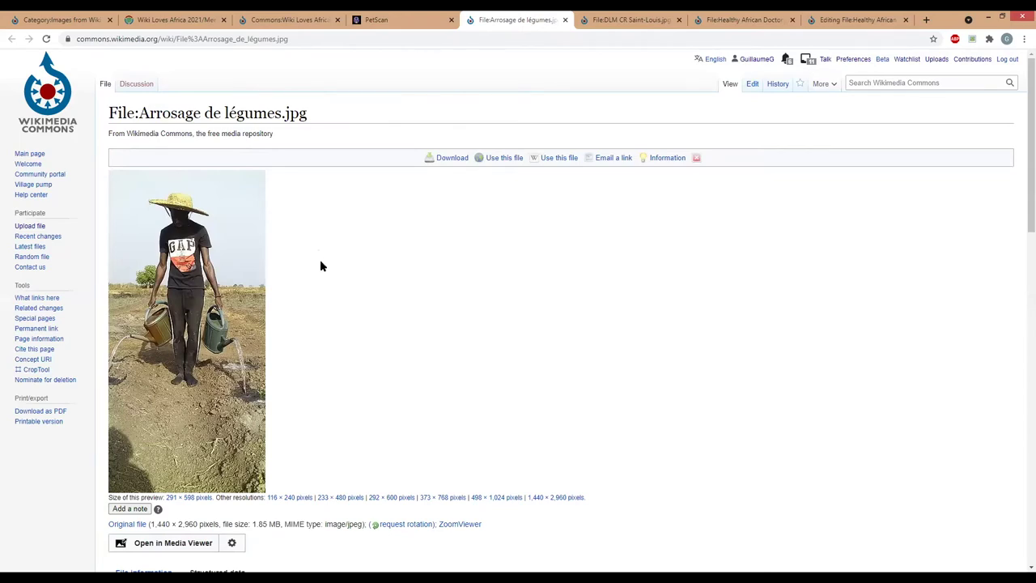
{"action": "scroll", "coordinate": [319, 267], "scroll_direction": "down", "scroll_amount": 5}
{"action": "scroll", "coordinate": [297, 252], "scroll_direction": "up", "scroll_amount": 3}
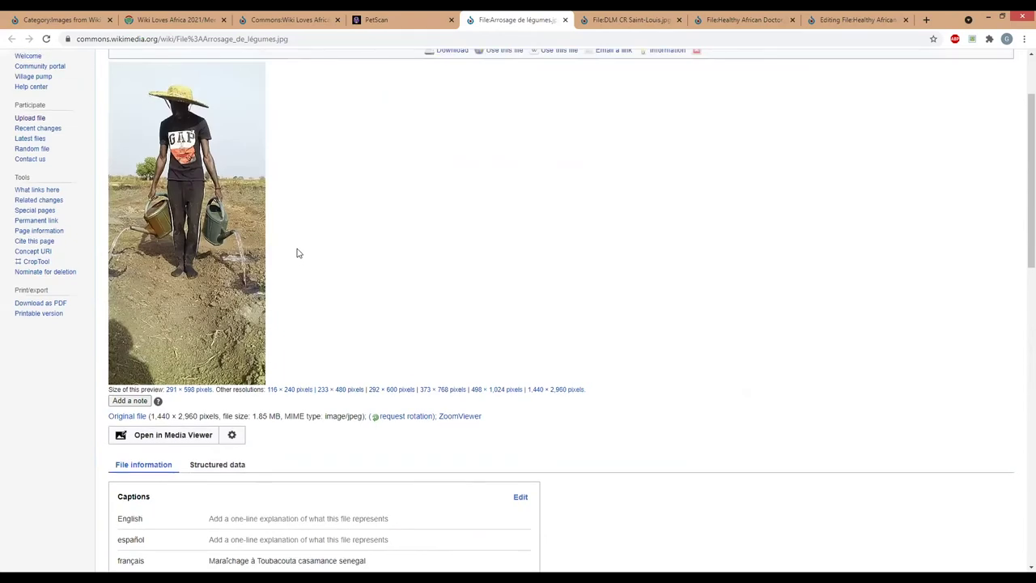
{"action": "scroll", "coordinate": [297, 253], "scroll_direction": "down", "scroll_amount": 9}
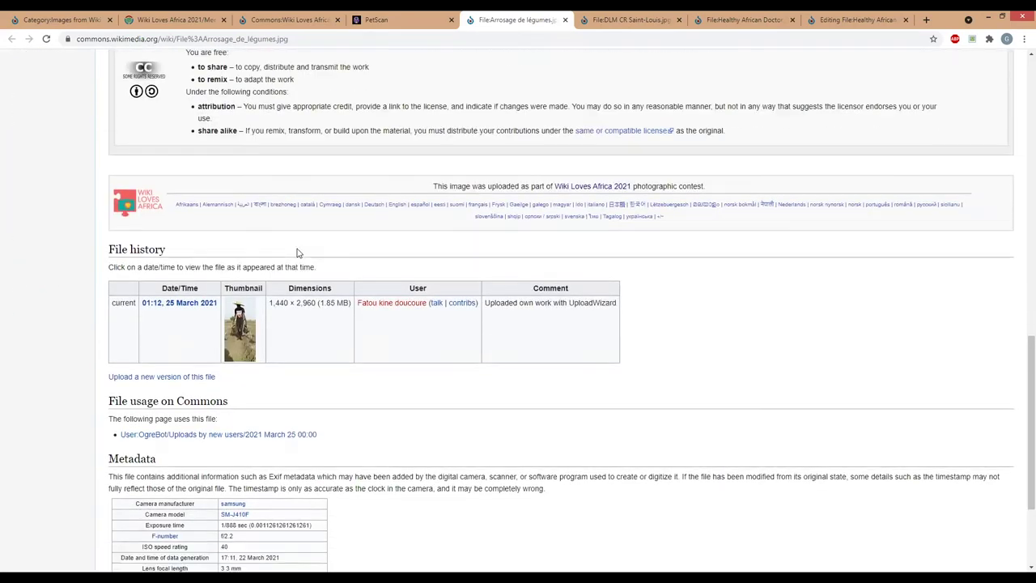
{"action": "scroll", "coordinate": [297, 252], "scroll_direction": "down", "scroll_amount": 2}
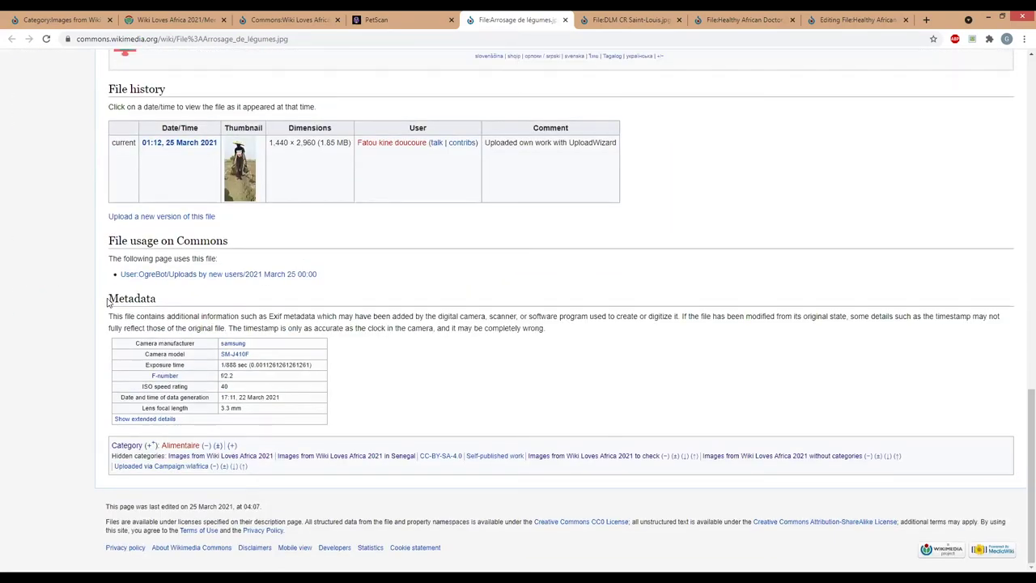
Step: Highlight the Metadata heading and the camera manufacturer field, and compare the metadata with the file's summary
{"action": "mouse_move", "coordinate": [106, 301]}
{"action": "left_mouse_down"}
{"action": "mouse_move", "coordinate": [117, 316]}
{"action": "mouse_move", "coordinate": [119, 299]}
{"action": "left_mouse_up"}
{"action": "left_click_drag", "start_coordinate": [134, 344], "coordinate": [175, 344]}
{"action": "scroll", "coordinate": [374, 273], "scroll_direction": "up", "scroll_amount": 8}
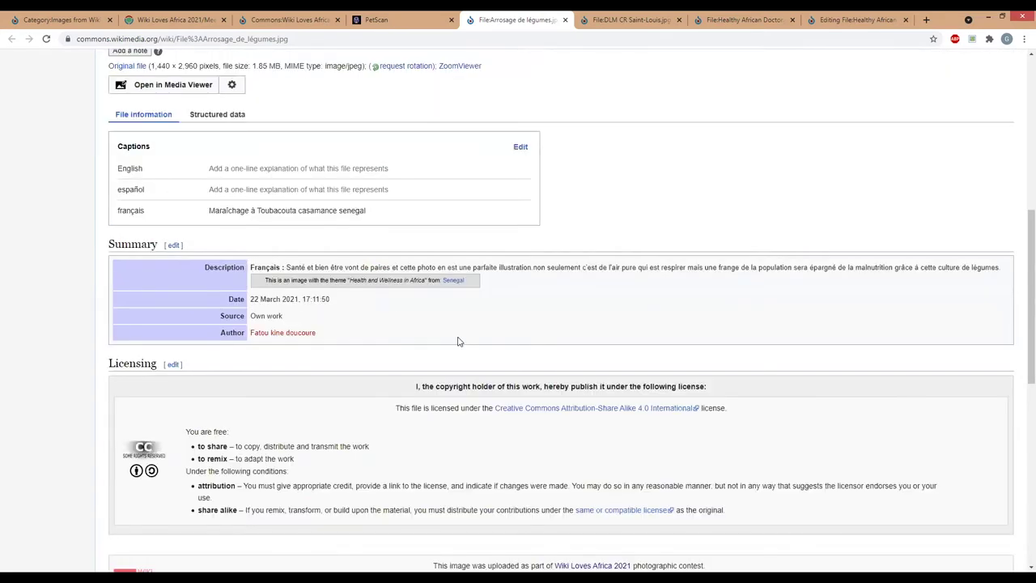
{"action": "scroll", "coordinate": [457, 340], "scroll_direction": "down", "scroll_amount": 7}
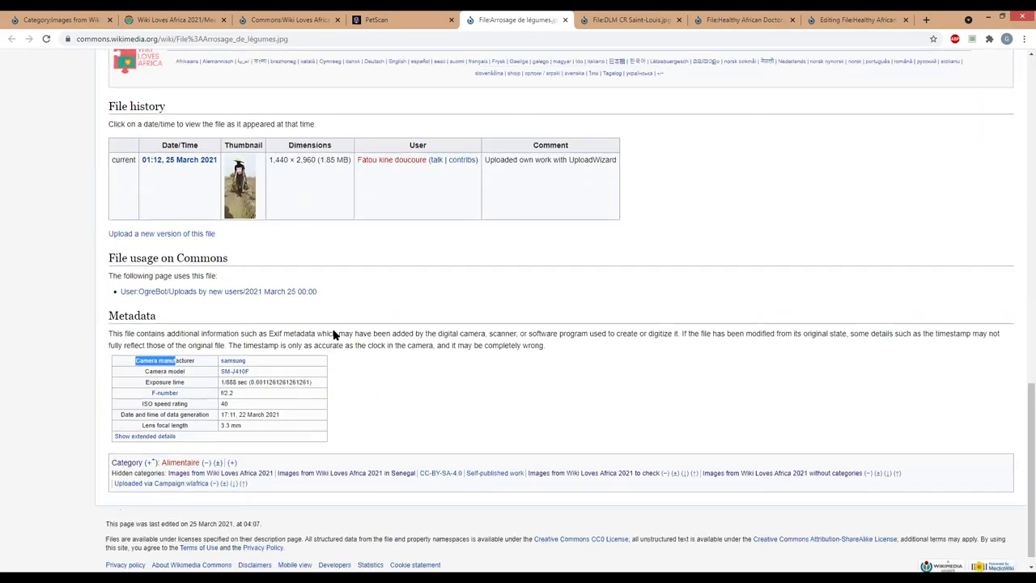
{"action": "scroll", "coordinate": [333, 334], "scroll_direction": "up", "scroll_amount": 3}
{"action": "scroll", "coordinate": [333, 334], "scroll_direction": "up", "scroll_amount": 8}
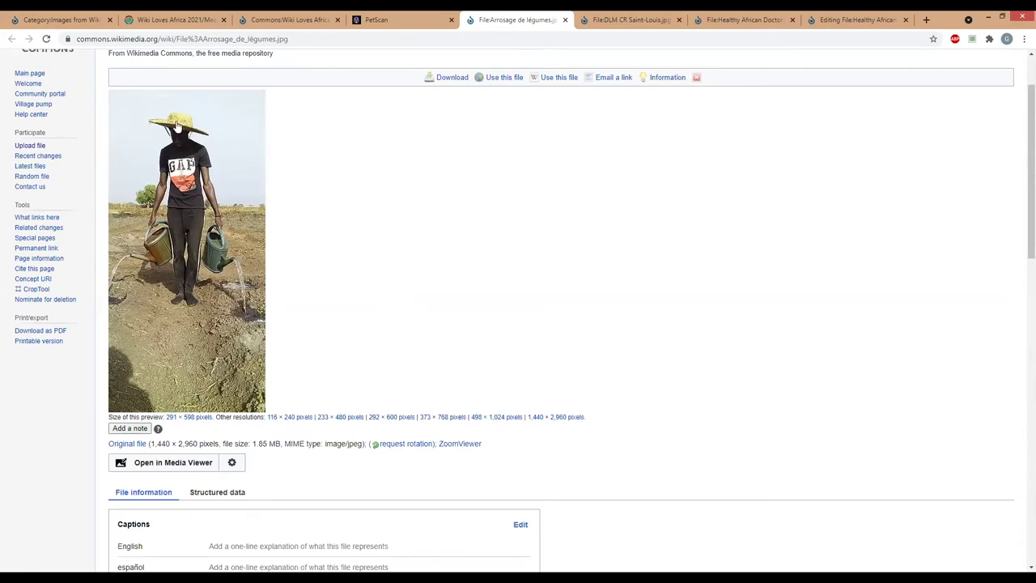
Step: Review the captions, summary and licensing, and highlight the upload date in the file history
{"action": "scroll", "coordinate": [335, 324], "scroll_direction": "down", "scroll_amount": 3}
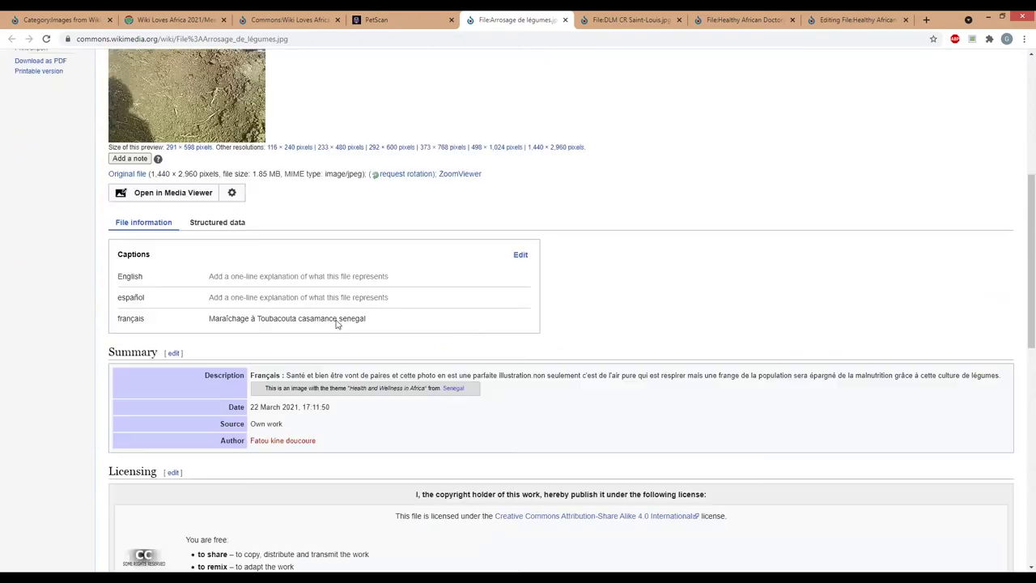
{"action": "scroll", "coordinate": [337, 320], "scroll_direction": "down", "scroll_amount": 1}
{"action": "scroll", "coordinate": [284, 335], "scroll_direction": "down", "scroll_amount": 5}
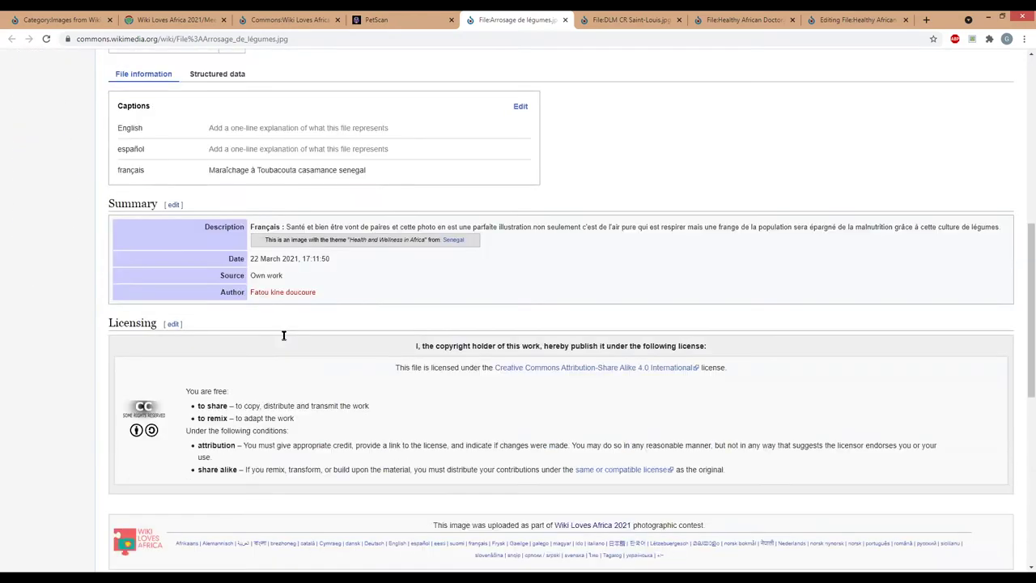
{"action": "scroll", "coordinate": [284, 336], "scroll_direction": "down", "scroll_amount": 1}
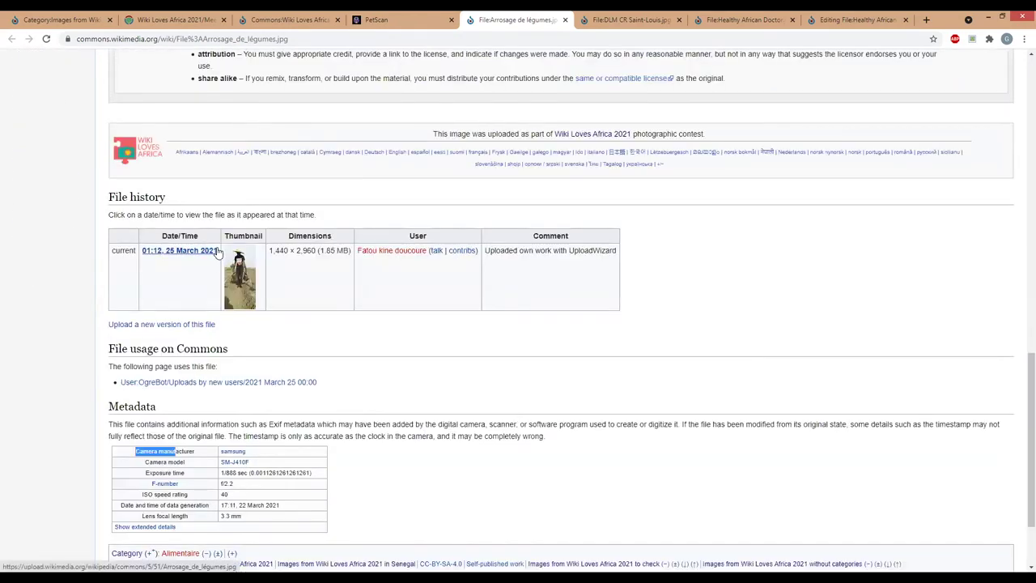
{"action": "left_click_drag", "start_coordinate": [219, 253], "coordinate": [140, 257]}
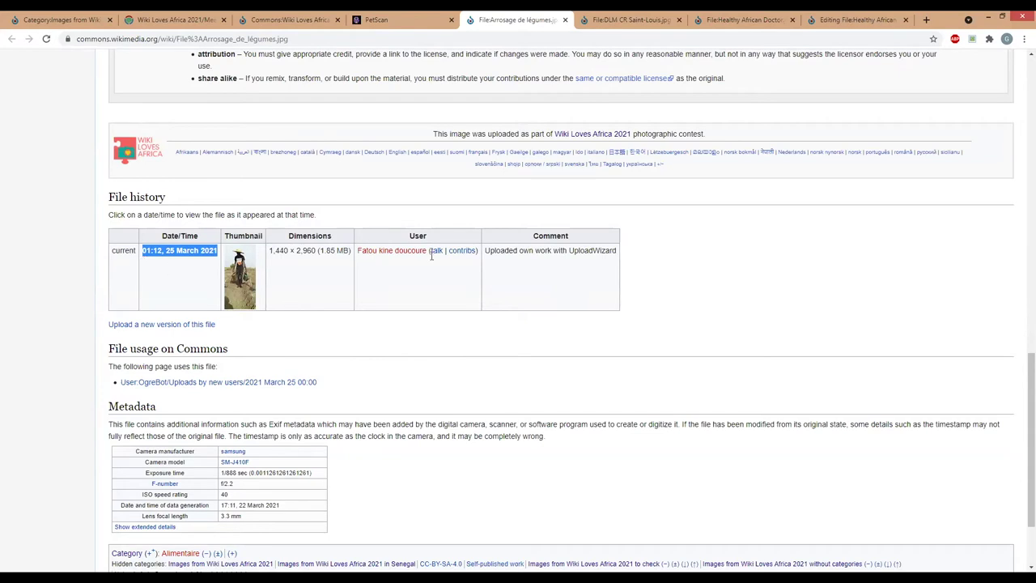
Step: Remove the hidden category "Images from Wiki Loves Africa 2021 to check" from Arrosage de légumes.jpg and check the remaining categories
{"action": "scroll", "coordinate": [387, 346], "scroll_direction": "down", "scroll_amount": 2}
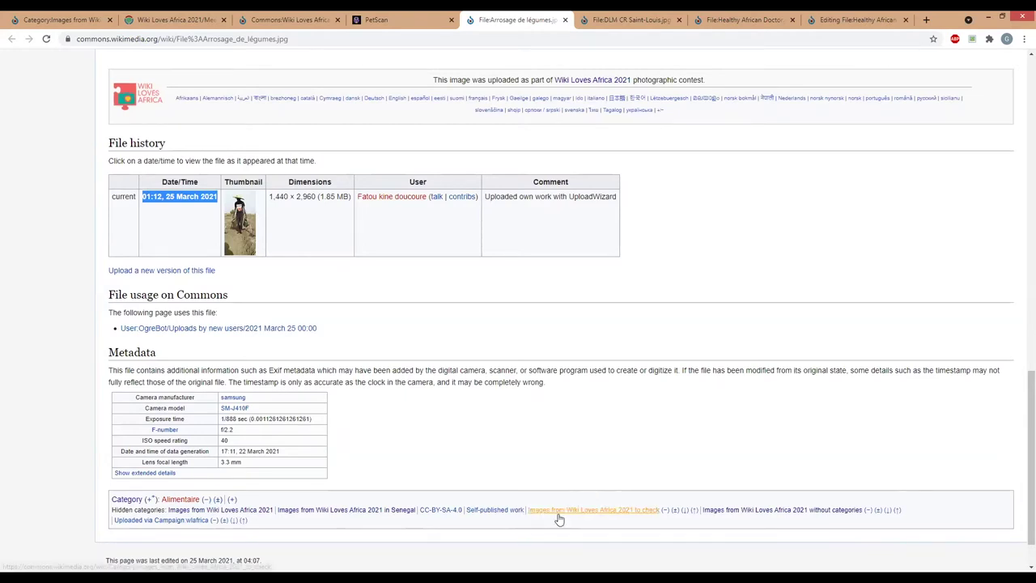
{"action": "left_click", "coordinate": [664, 511]}
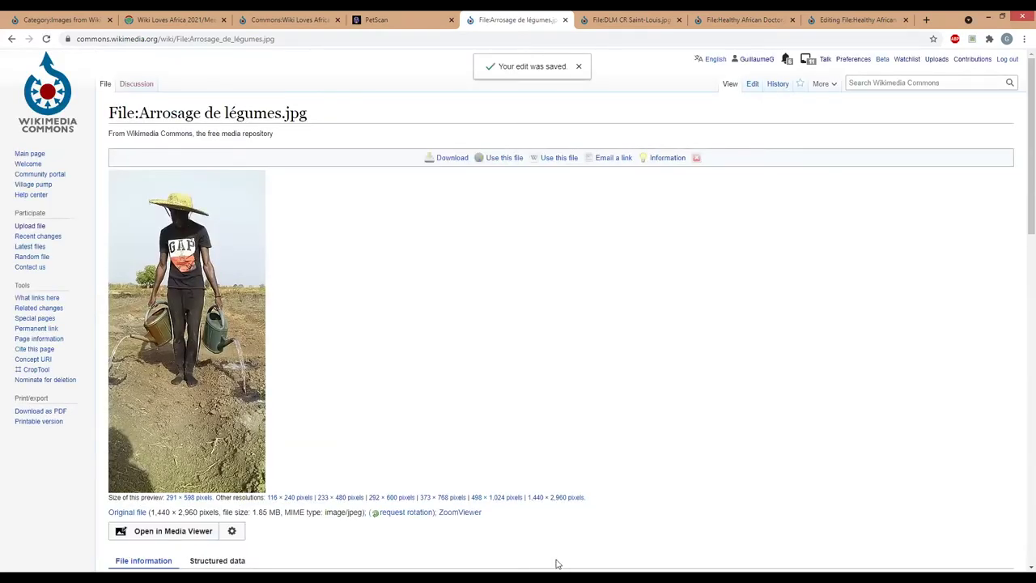
{"action": "scroll", "coordinate": [589, 404], "scroll_direction": "down", "scroll_amount": 15}
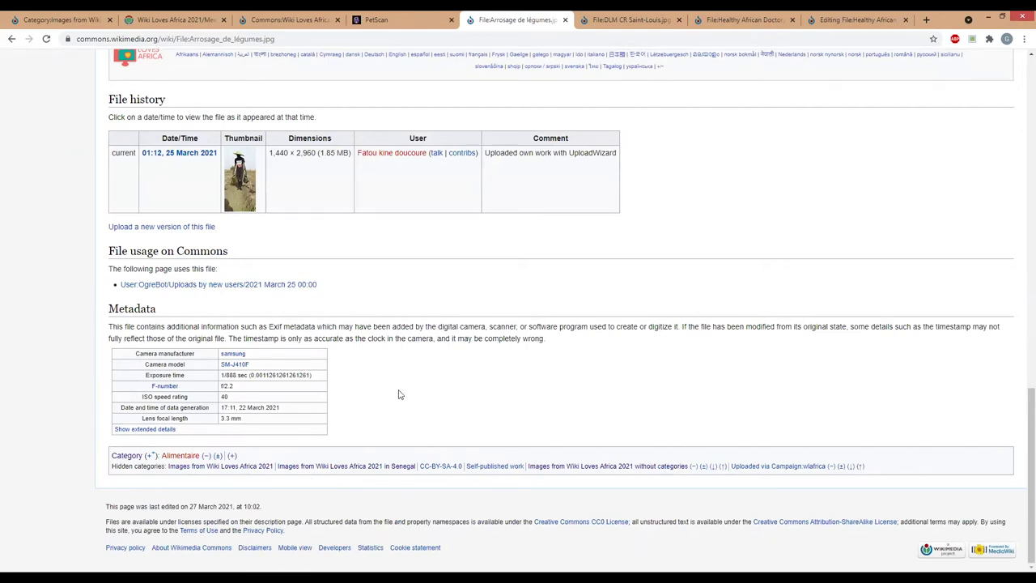
Step: Look through the file page of Arrosage de légumes.jpg again, examining the image, summary, file history and categories
{"action": "scroll", "coordinate": [456, 415], "scroll_direction": "up", "scroll_amount": 8}
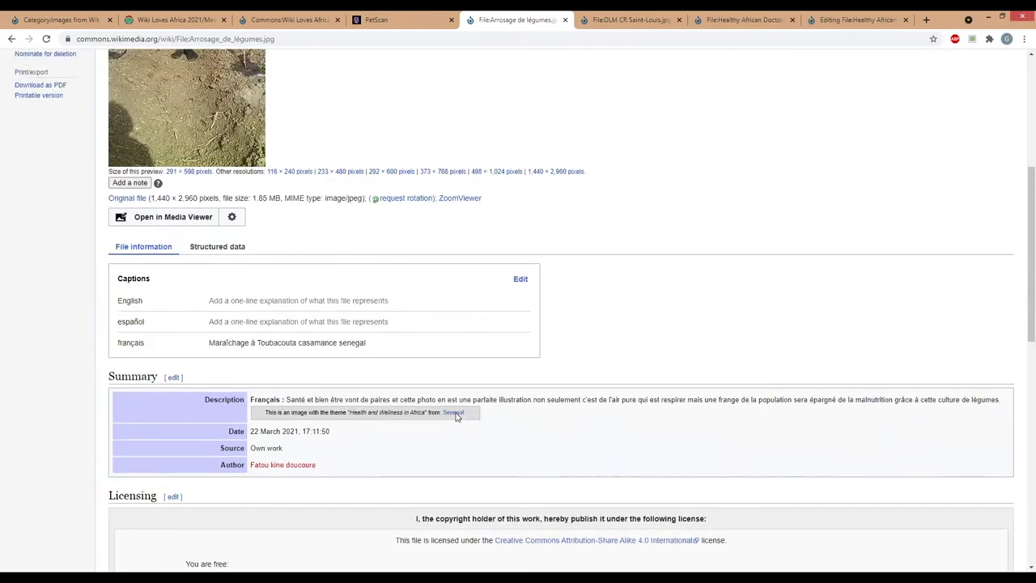
{"action": "scroll", "coordinate": [510, 165], "scroll_direction": "up", "scroll_amount": 5}
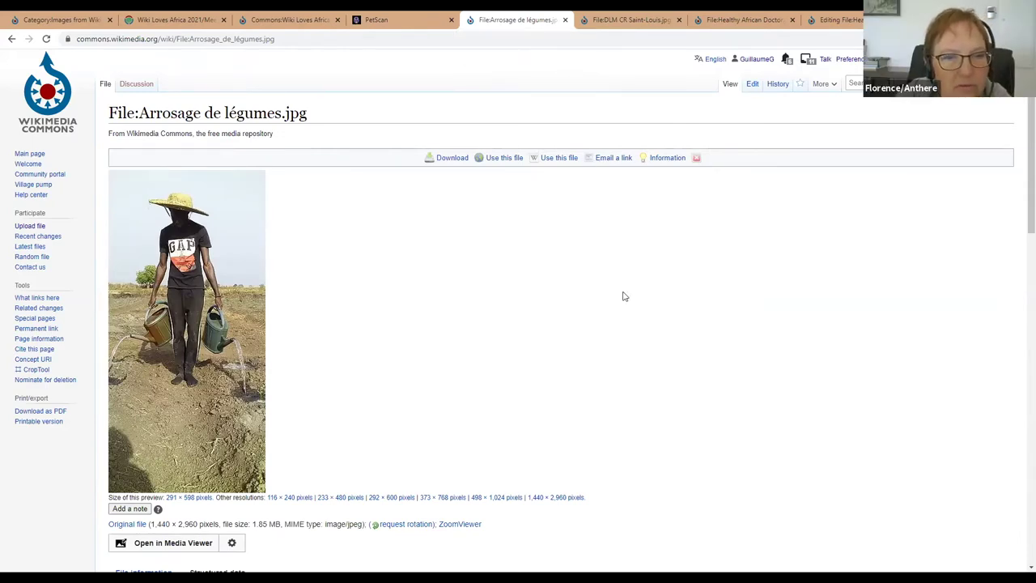
{"action": "scroll", "coordinate": [623, 296], "scroll_direction": "down", "scroll_amount": 15}
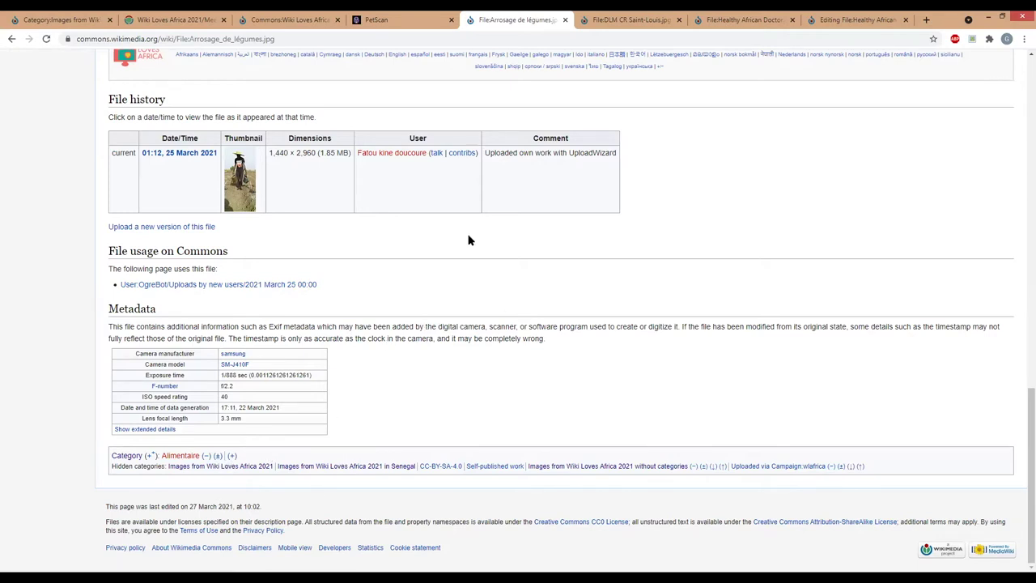
{"action": "scroll", "coordinate": [468, 239], "scroll_direction": "up", "scroll_amount": 2}
{"action": "scroll", "coordinate": [495, 352], "scroll_direction": "up", "scroll_amount": 12}
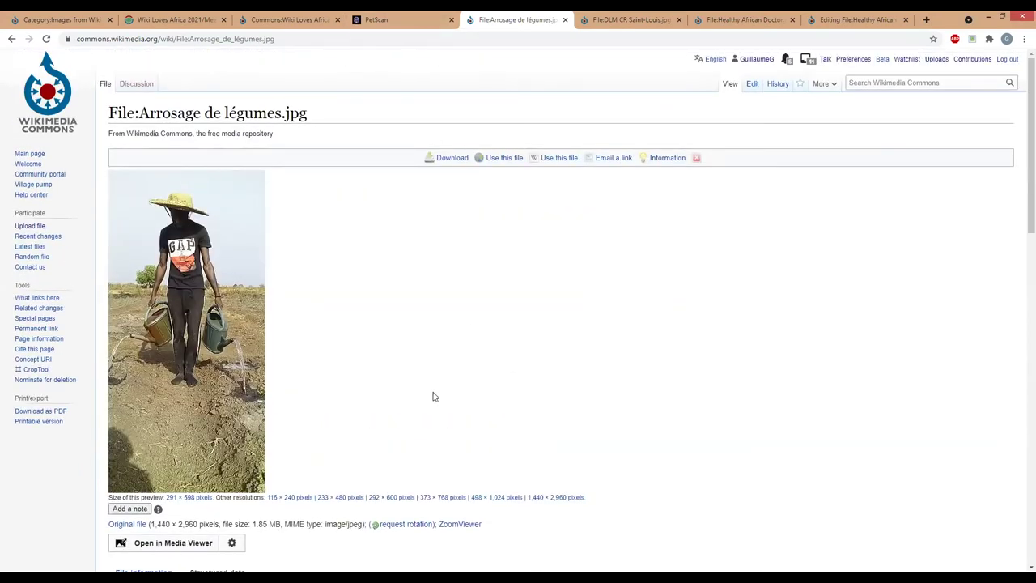
{"action": "scroll", "coordinate": [433, 397], "scroll_direction": "down", "scroll_amount": 3}
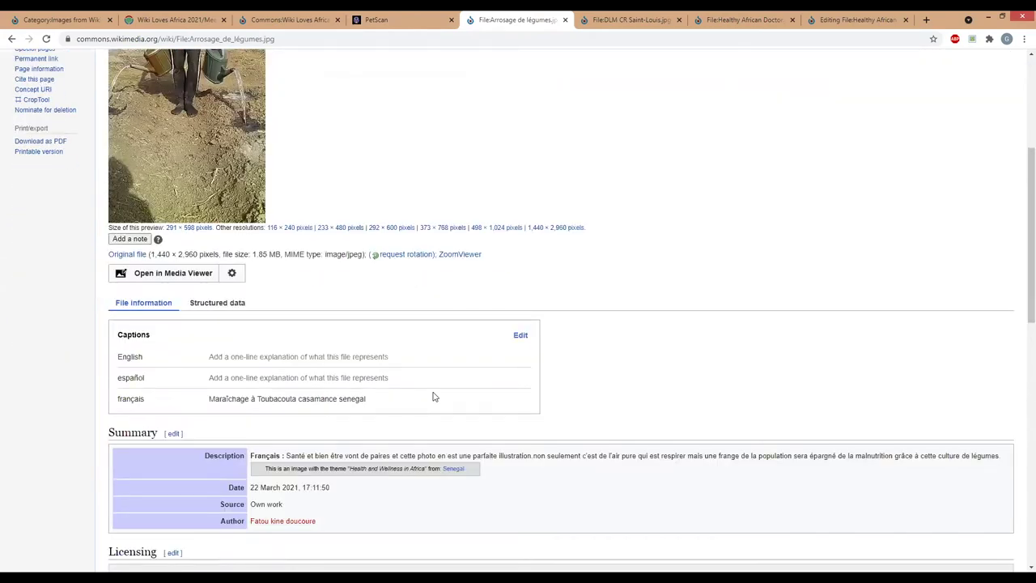
{"action": "scroll", "coordinate": [428, 418], "scroll_direction": "down", "scroll_amount": 7}
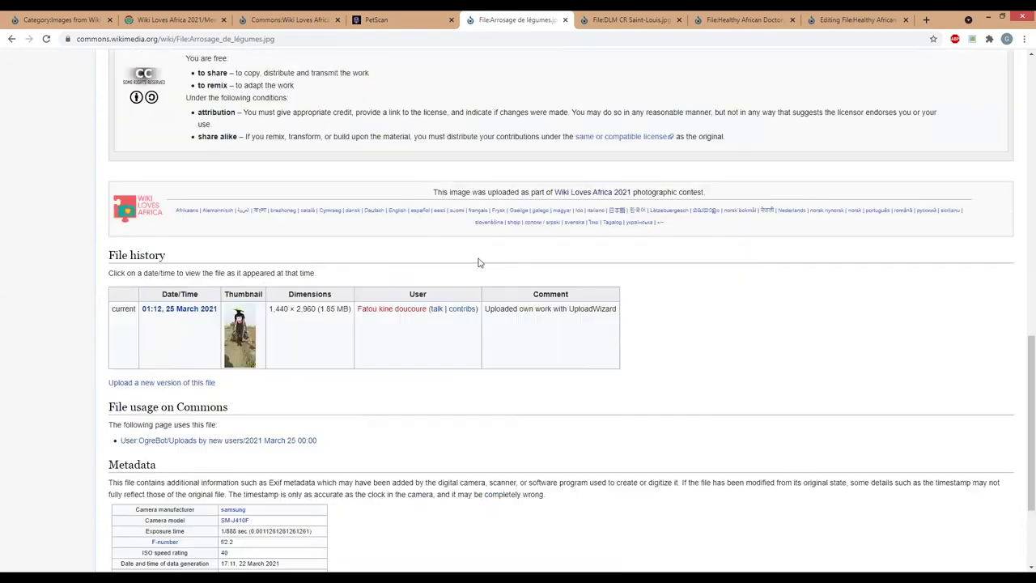
{"action": "scroll", "coordinate": [526, 119], "scroll_direction": "up", "scroll_amount": 10}
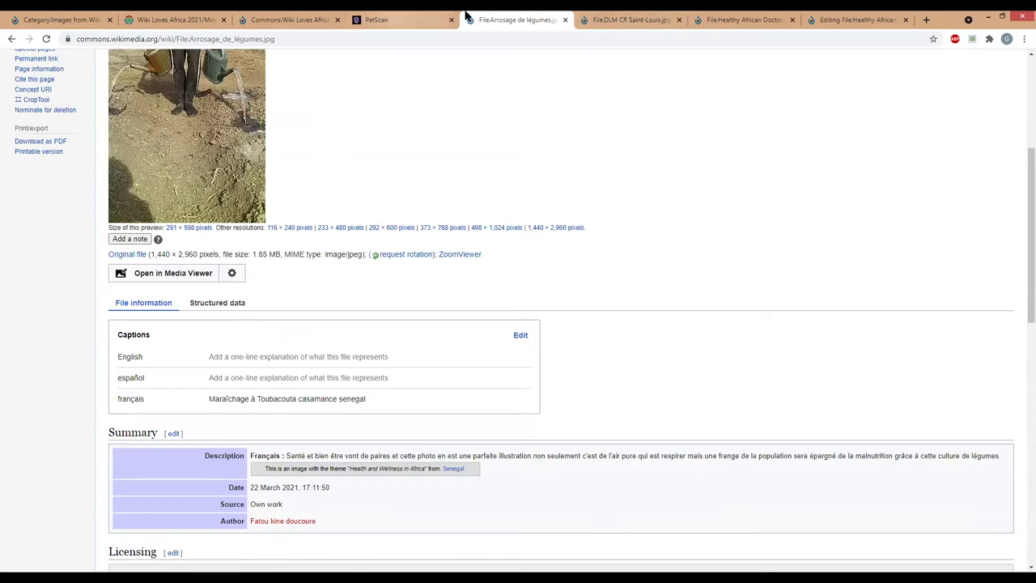
Step: Switch to the Healthy African Doctor.jpg page and highlight the file size below the image preview
{"action": "left_click", "coordinate": [742, 18]}
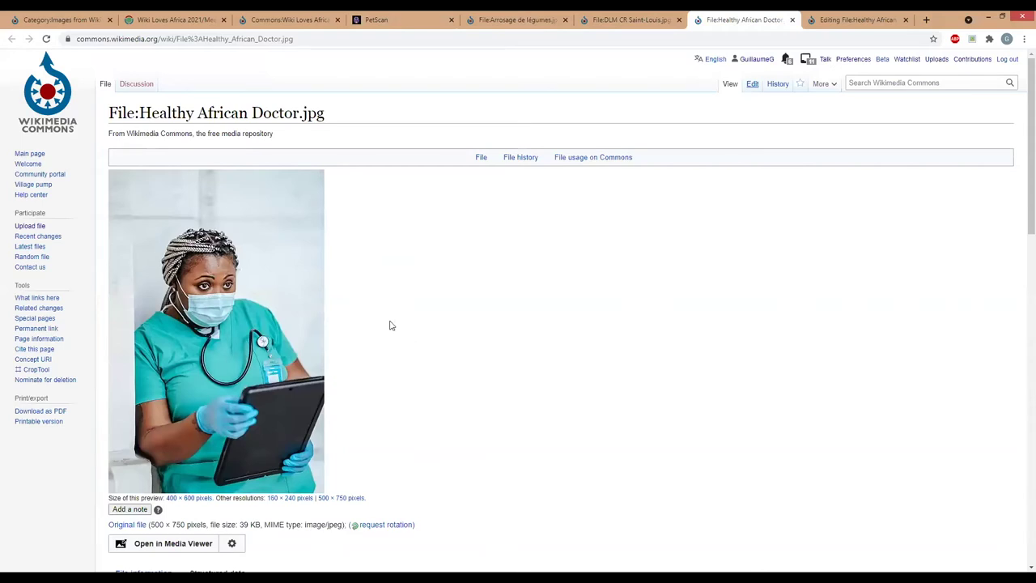
{"action": "scroll", "coordinate": [388, 321], "scroll_direction": "down", "scroll_amount": 1}
{"action": "scroll", "coordinate": [421, 344], "scroll_direction": "up", "scroll_amount": 1}
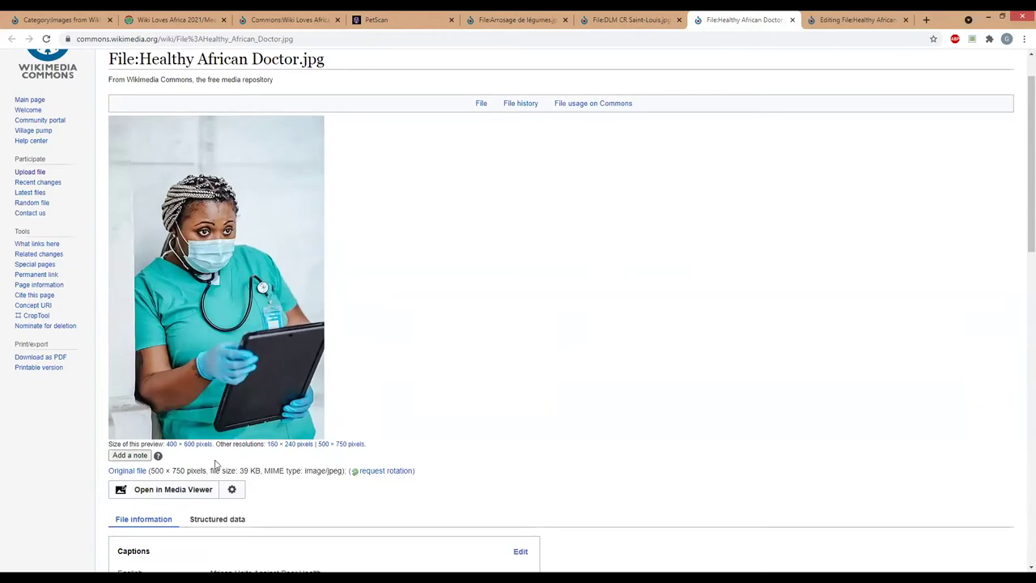
{"action": "left_click_drag", "start_coordinate": [210, 470], "coordinate": [262, 470]}
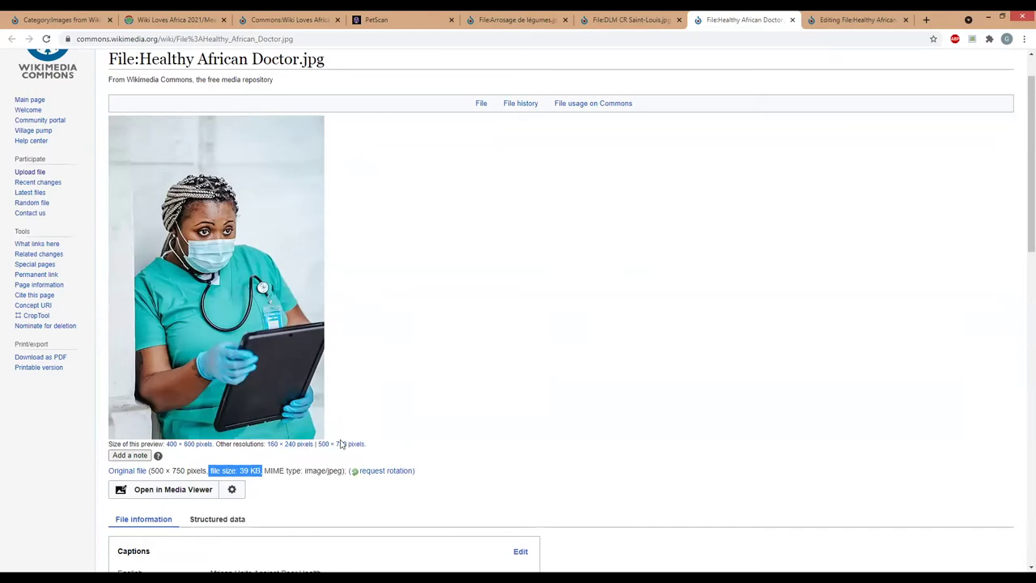
{"action": "scroll", "coordinate": [342, 444], "scroll_direction": "down", "scroll_amount": 1}
{"action": "scroll", "coordinate": [340, 444], "scroll_direction": "up", "scroll_amount": 1}
{"action": "scroll", "coordinate": [475, 319], "scroll_direction": "up", "scroll_amount": 1}
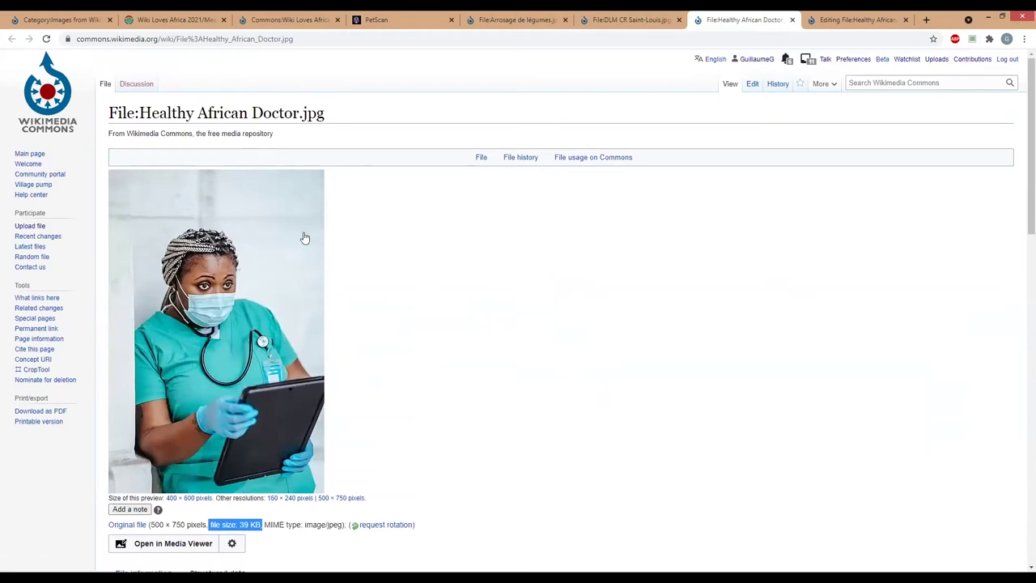
Step: Run a Google reverse image search on the doctor photo and examine the similar images and the pages containing identical images
{"action": "right_click", "coordinate": [228, 300]}
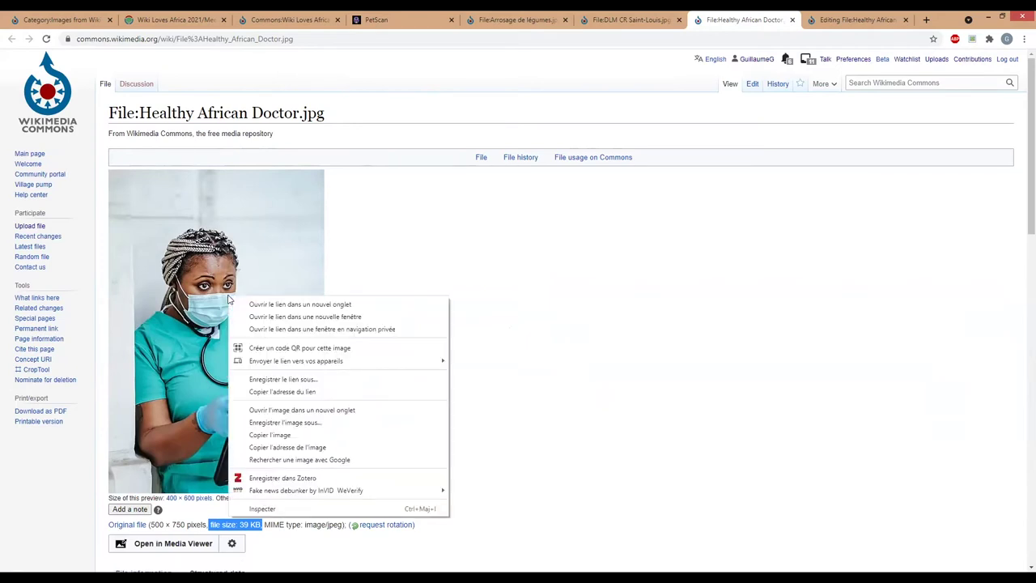
{"action": "left_click", "coordinate": [268, 463]}
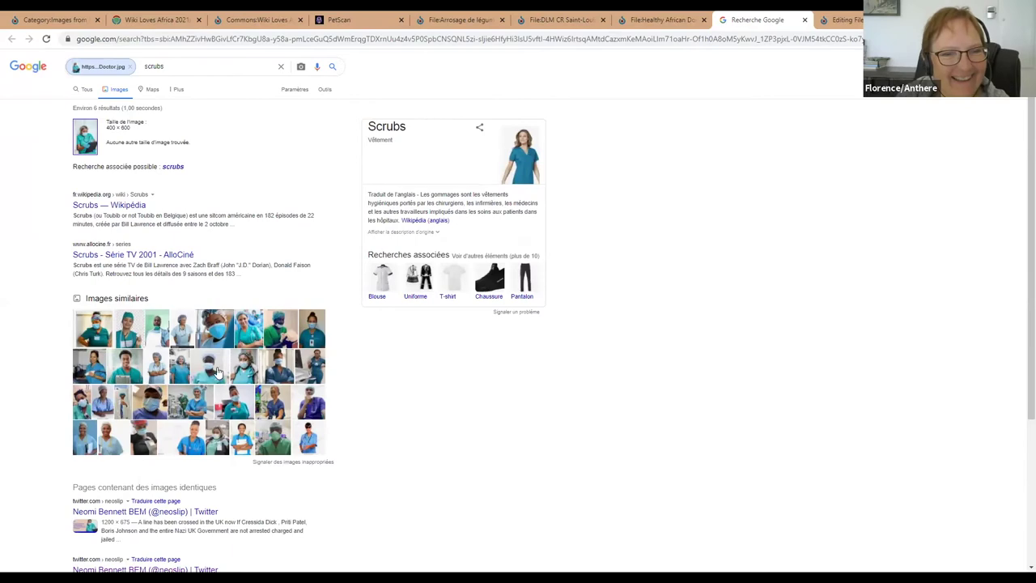
{"action": "scroll", "coordinate": [217, 372], "scroll_direction": "down", "scroll_amount": 3}
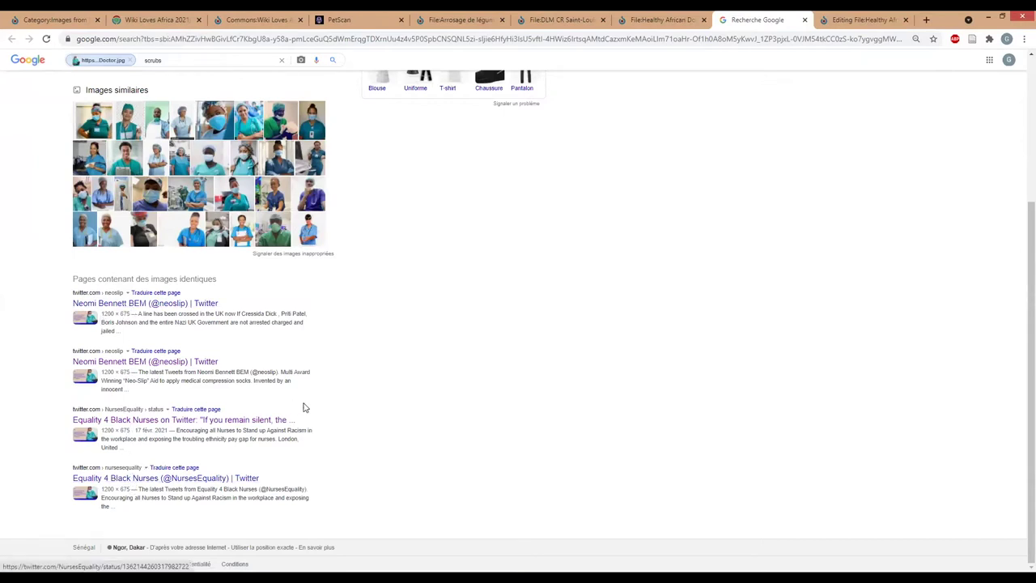
{"action": "scroll", "coordinate": [303, 407], "scroll_direction": "up", "scroll_amount": 3}
{"action": "scroll", "coordinate": [136, 372], "scroll_direction": "down", "scroll_amount": 3}
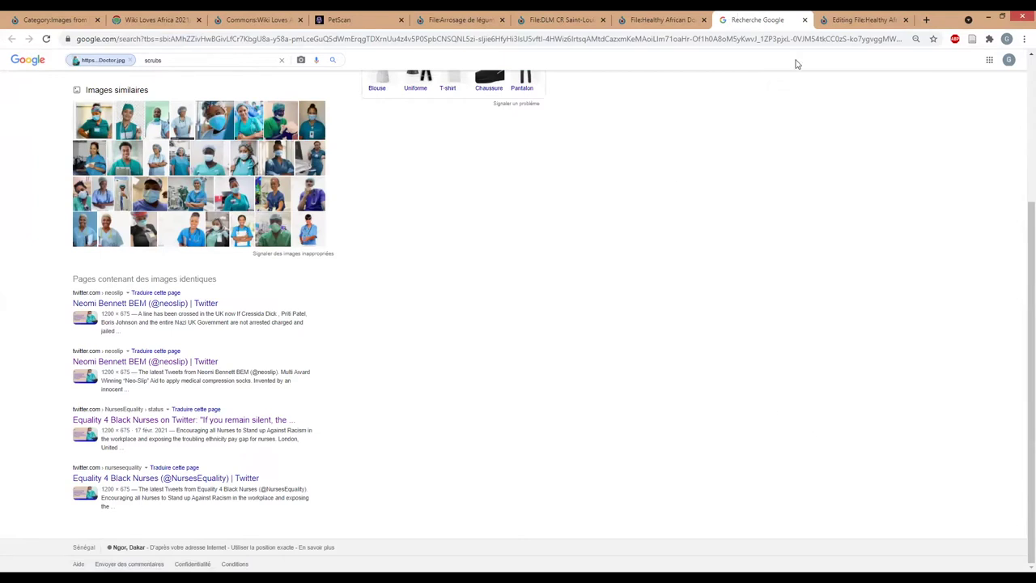
{"action": "key", "text": "ctrl+Tab"}
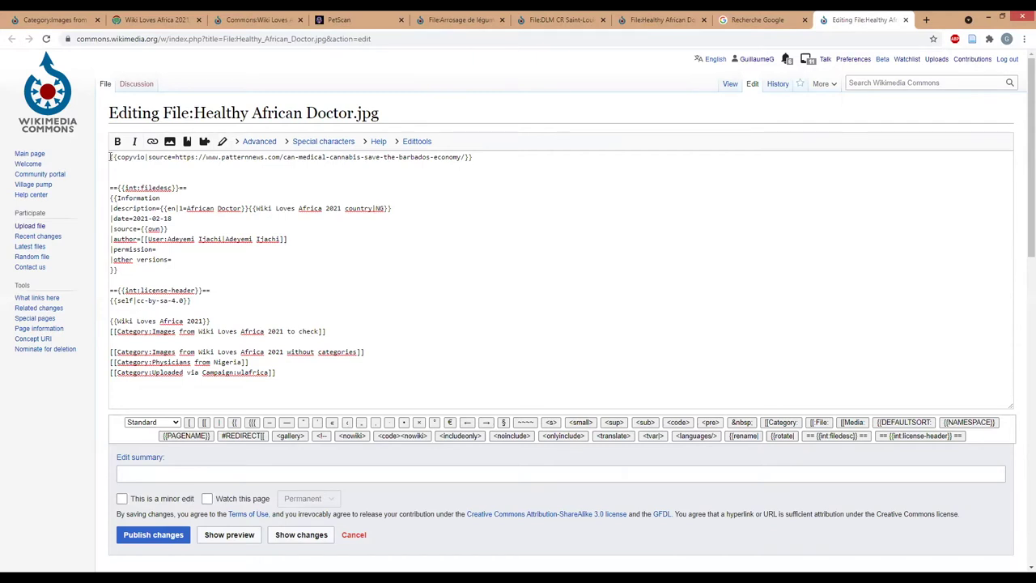
{"action": "left_click_drag", "start_coordinate": [110, 156], "coordinate": [481, 156]}
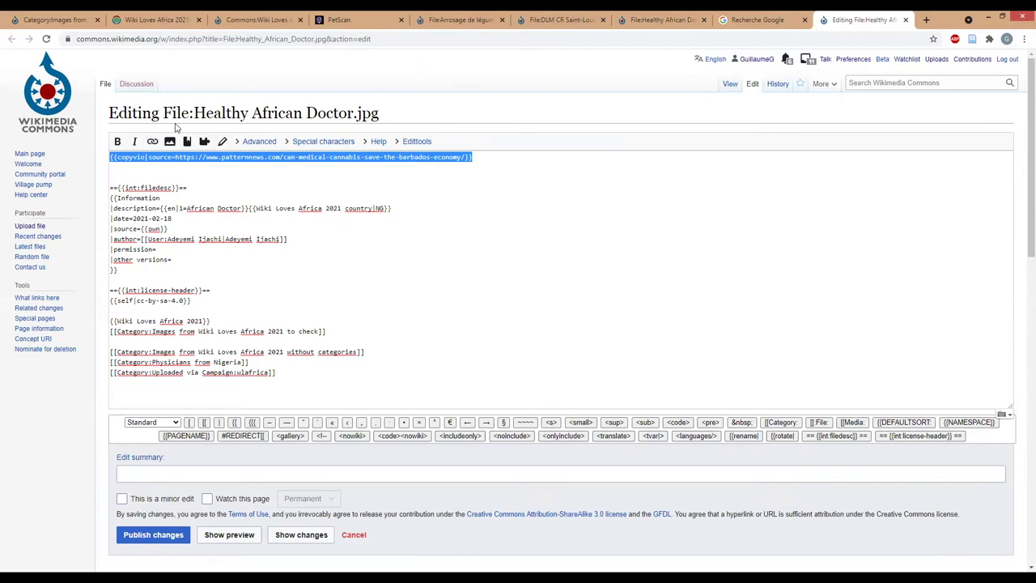
{"action": "left_click", "coordinate": [136, 168]}
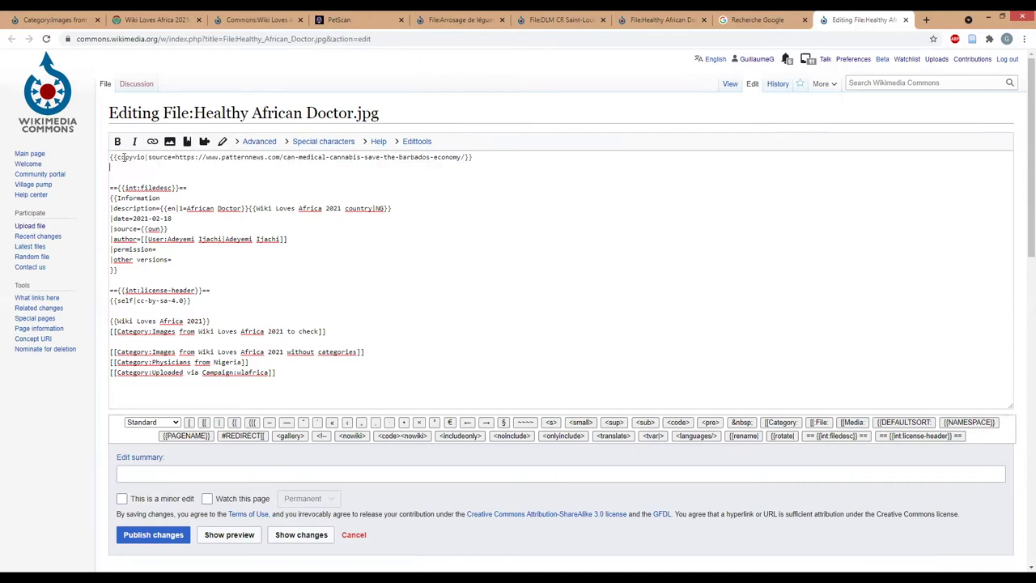
{"action": "left_click_drag", "start_coordinate": [176, 159], "coordinate": [466, 159]}
{"action": "key", "text": "ctrl+c"}
{"action": "key", "text": "BackSpace"}
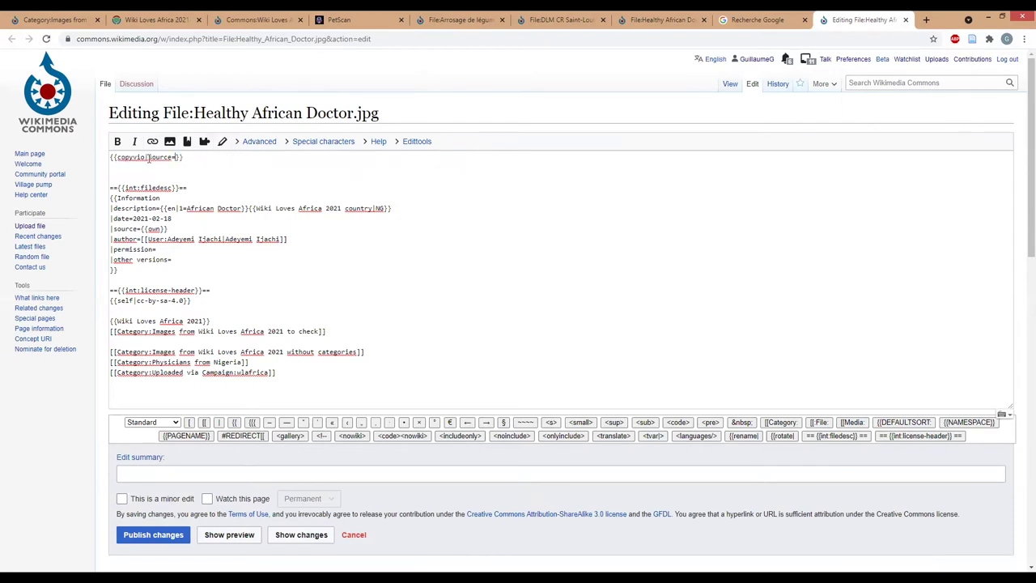
{"action": "left_click", "coordinate": [175, 157]}
{"action": "key", "text": "ctrl+v"}
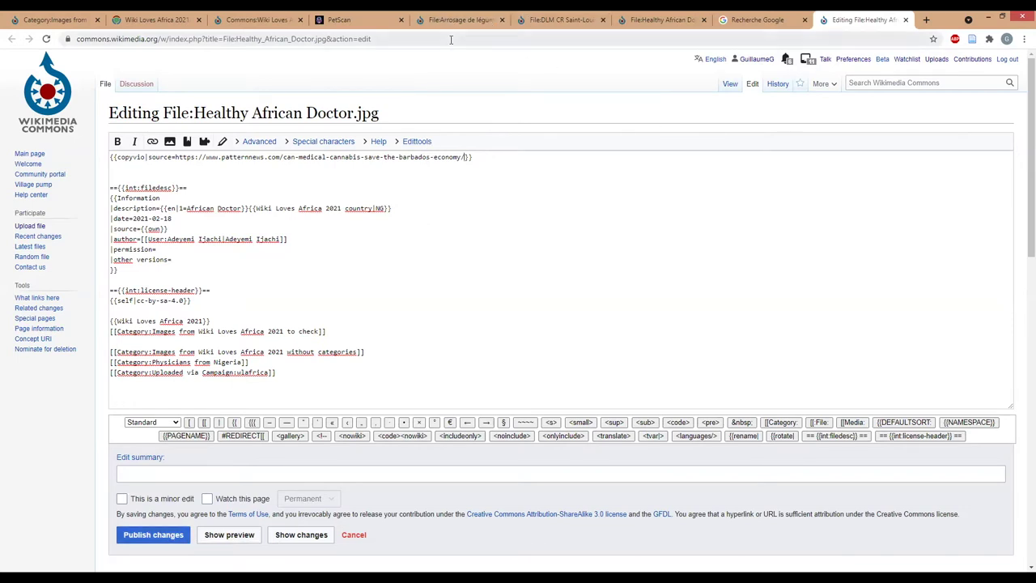
Step: Review the copyright and watermark guidance on the Wiki Loves Africa 2021 Images checking page and open the list of images with watermark
{"action": "left_click", "coordinate": [262, 18]}
{"action": "scroll", "coordinate": [557, 362], "scroll_direction": "up", "scroll_amount": 5}
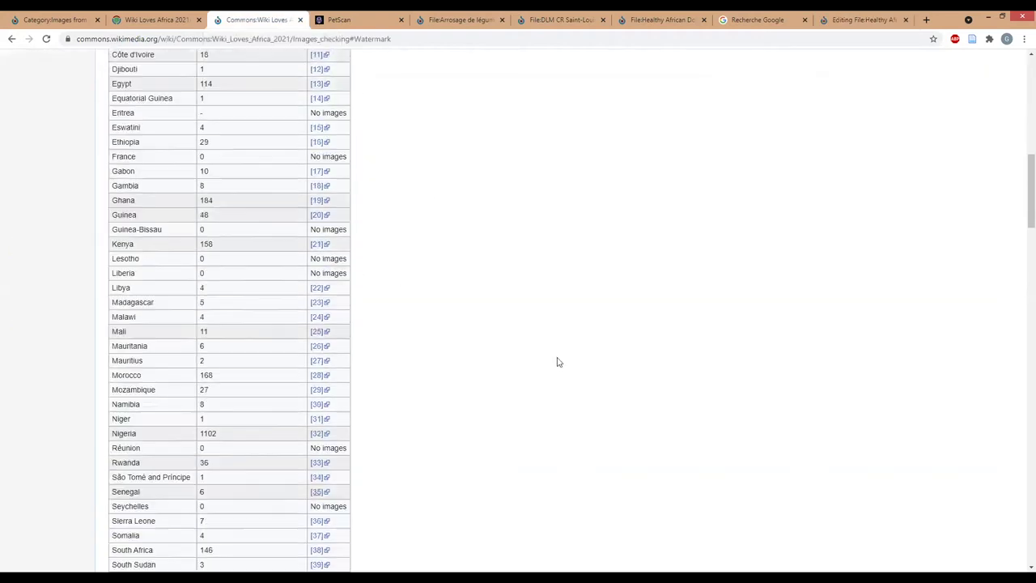
{"action": "scroll", "coordinate": [556, 362], "scroll_direction": "up", "scroll_amount": 6}
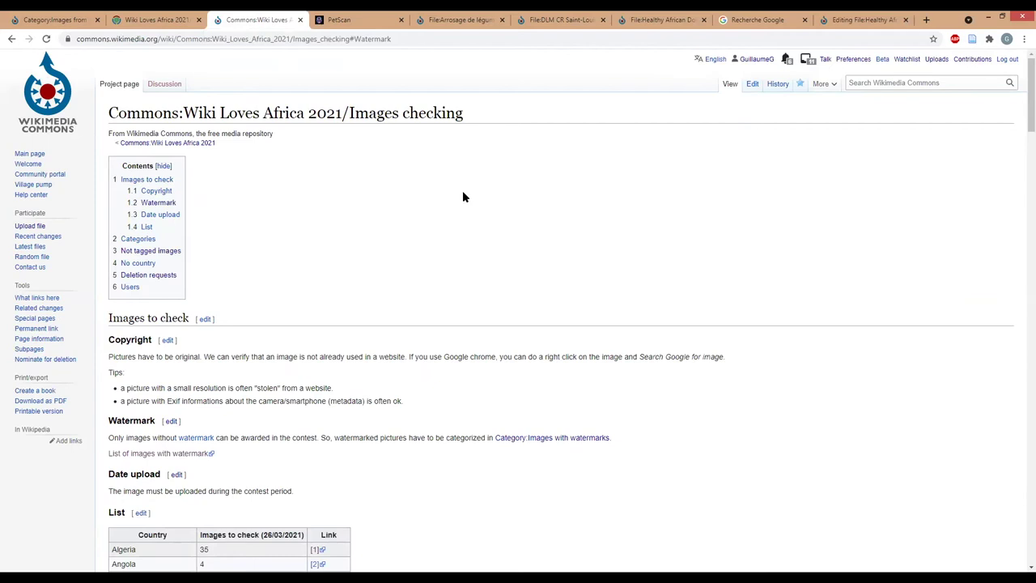
{"action": "scroll", "coordinate": [384, 197], "scroll_direction": "down", "scroll_amount": 1}
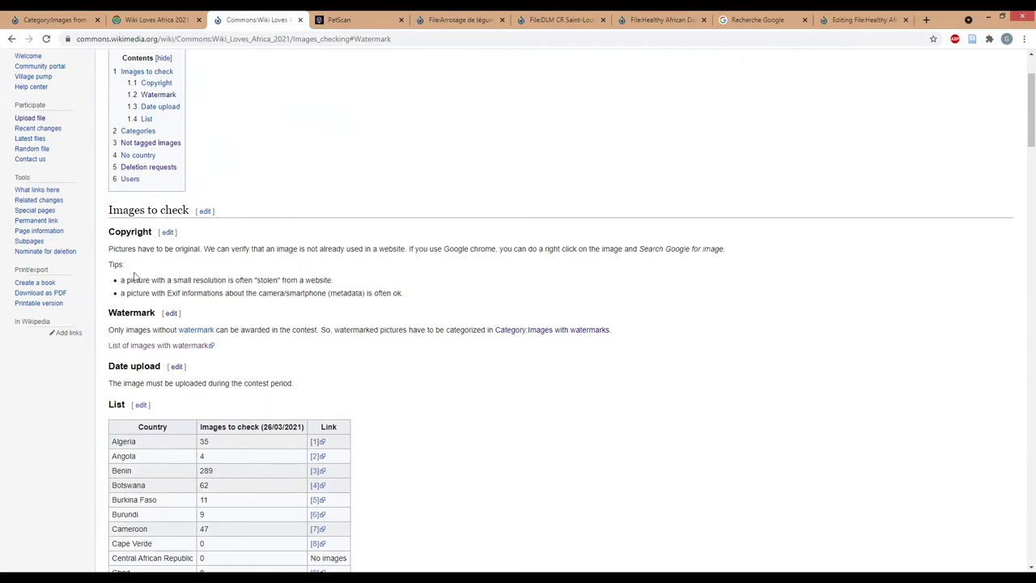
{"action": "scroll", "coordinate": [132, 279], "scroll_direction": "down", "scroll_amount": 1}
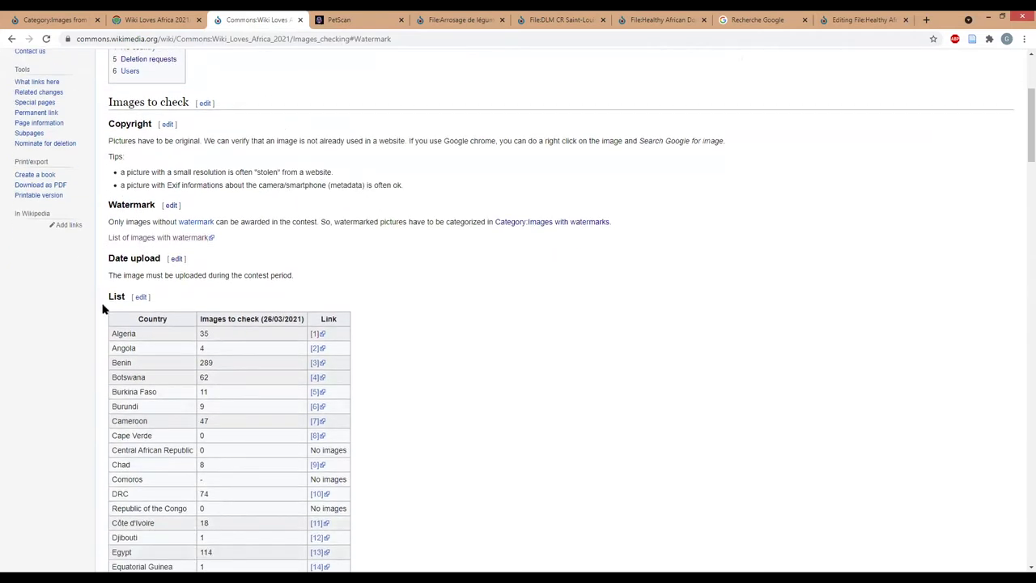
{"action": "middle_click", "coordinate": [136, 240]}
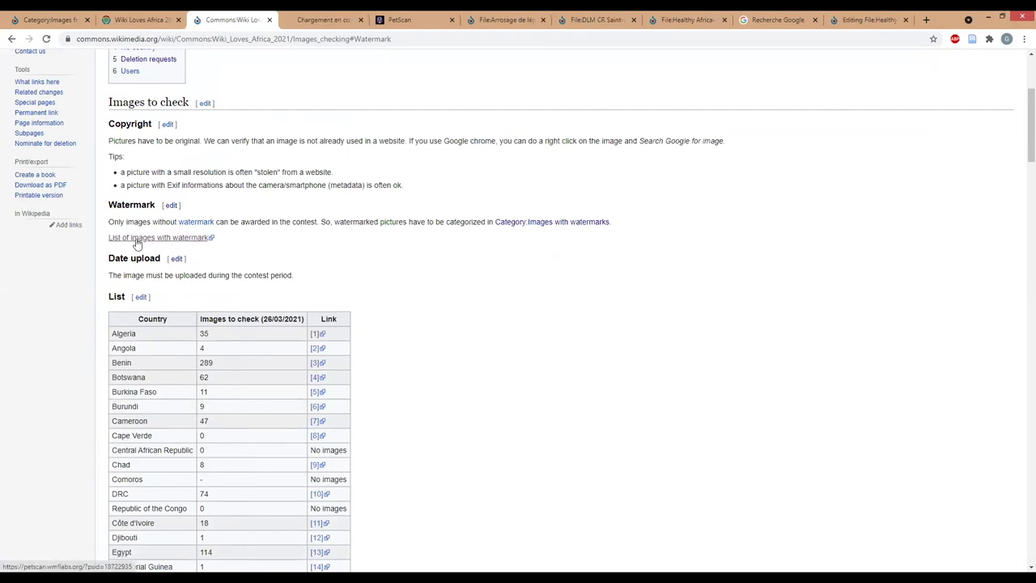
{"action": "left_click", "coordinate": [319, 18]}
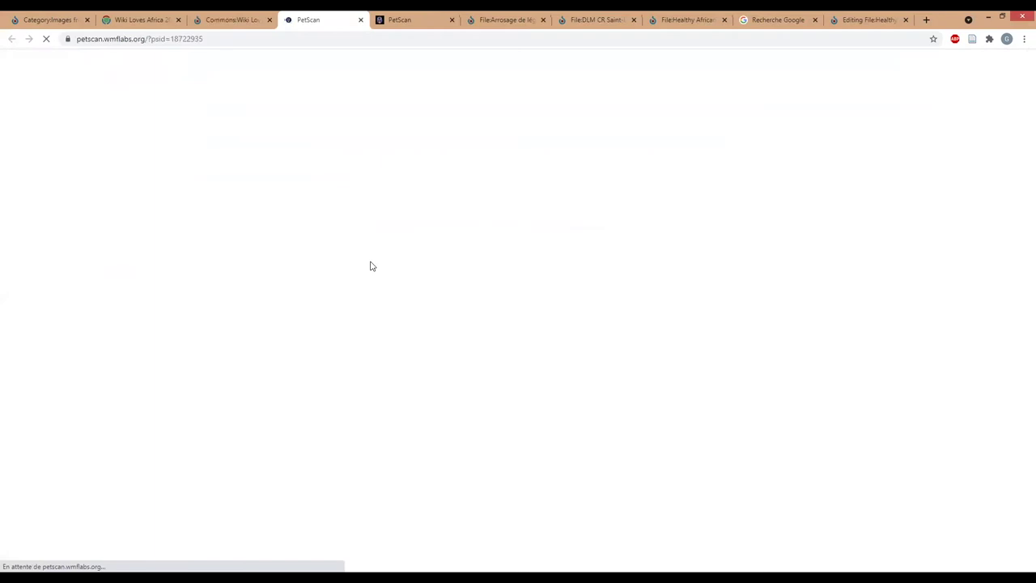
{"action": "scroll", "coordinate": [370, 267], "scroll_direction": "down", "scroll_amount": 2}
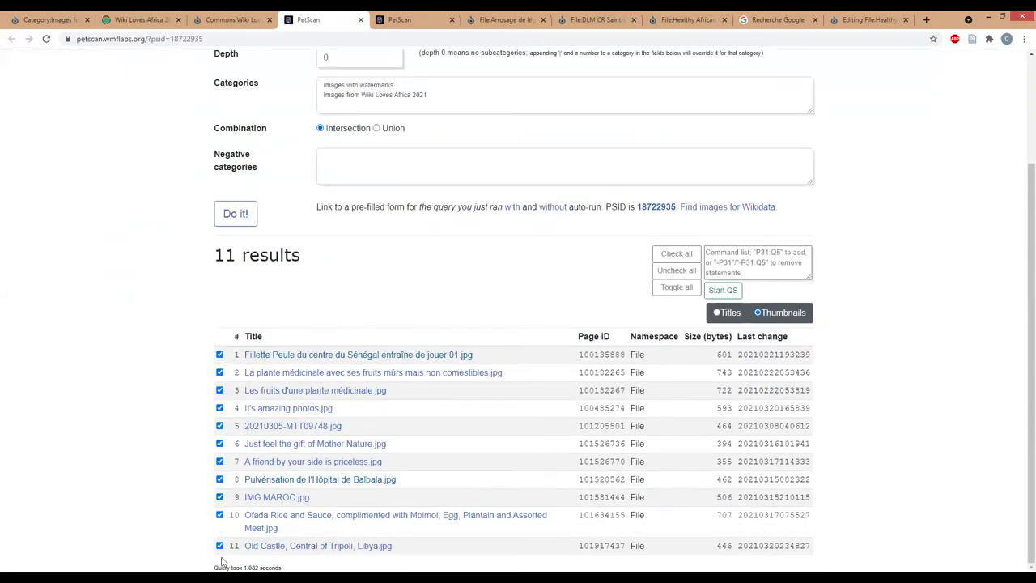
Step: Open Pulvérisation de l'Hôpital de Balbala.jpg from the watermark list and examine the watermark on the image
{"action": "left_click", "coordinate": [292, 480]}
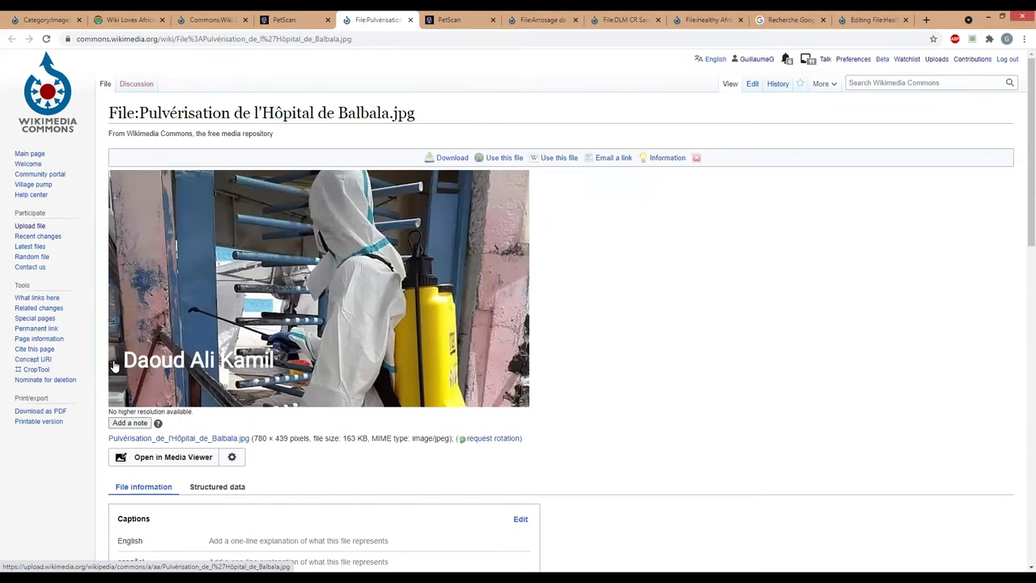
{"action": "scroll", "coordinate": [586, 430], "scroll_direction": "down", "scroll_amount": 6}
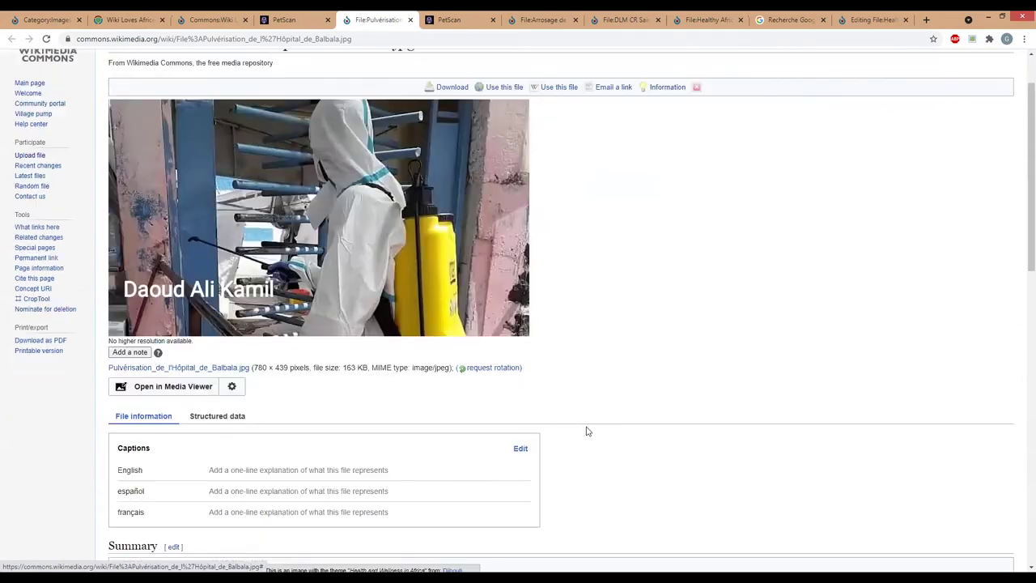
{"action": "scroll", "coordinate": [331, 412], "scroll_direction": "up", "scroll_amount": 6}
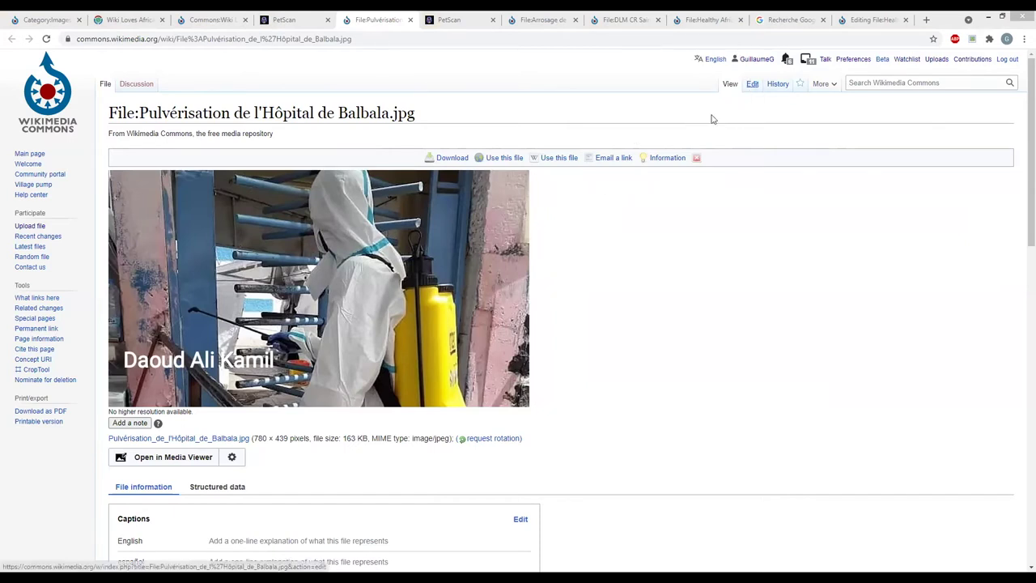
Step: Open the wikitext of Pulvérisation de l'Hôpital de Balbala.jpg, highlight the {{watermark}} template and publish the page
{"action": "left_click", "coordinate": [754, 88]}
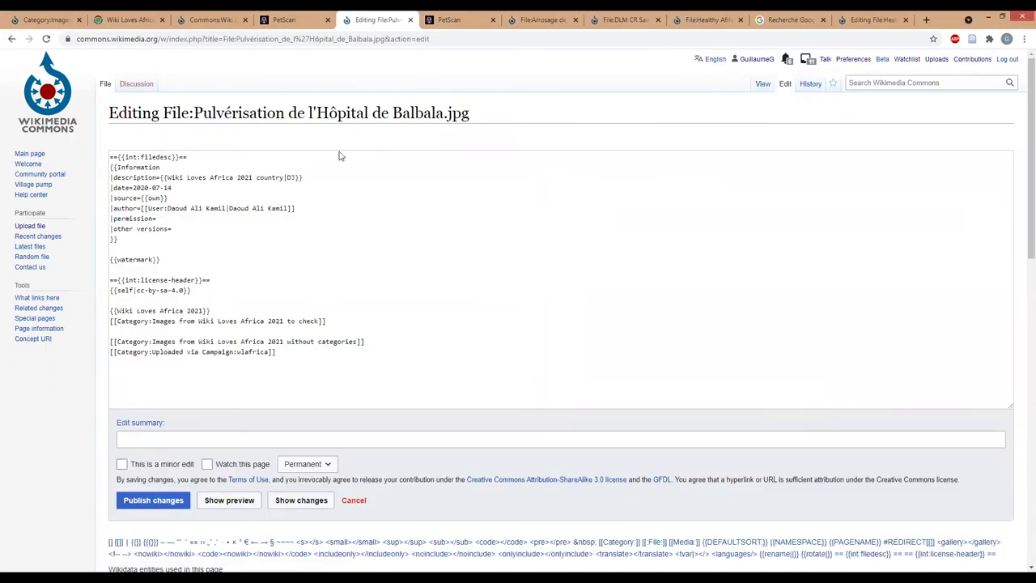
{"action": "left_click_drag", "start_coordinate": [166, 259], "coordinate": [93, 265]}
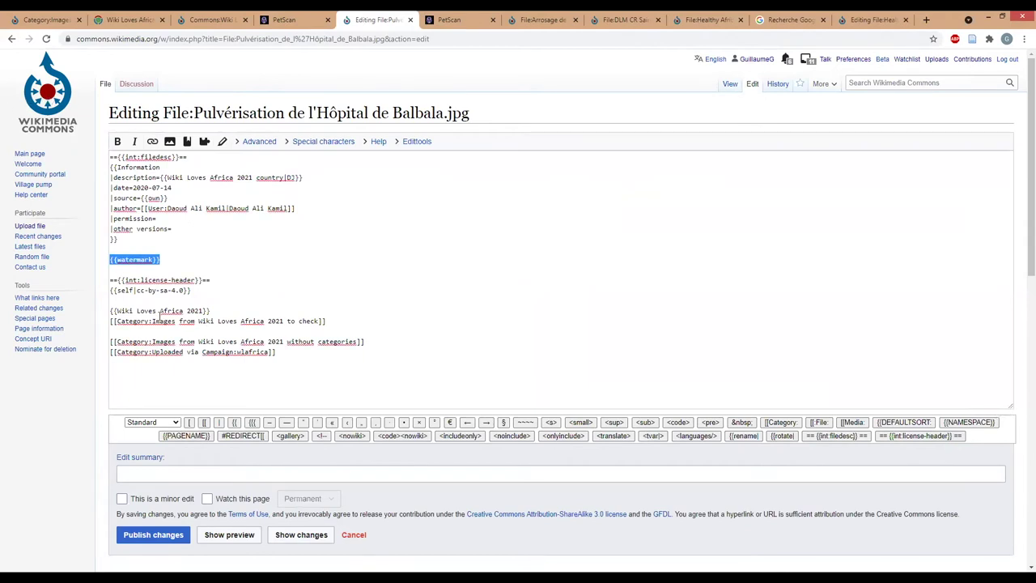
{"action": "left_click", "coordinate": [148, 534]}
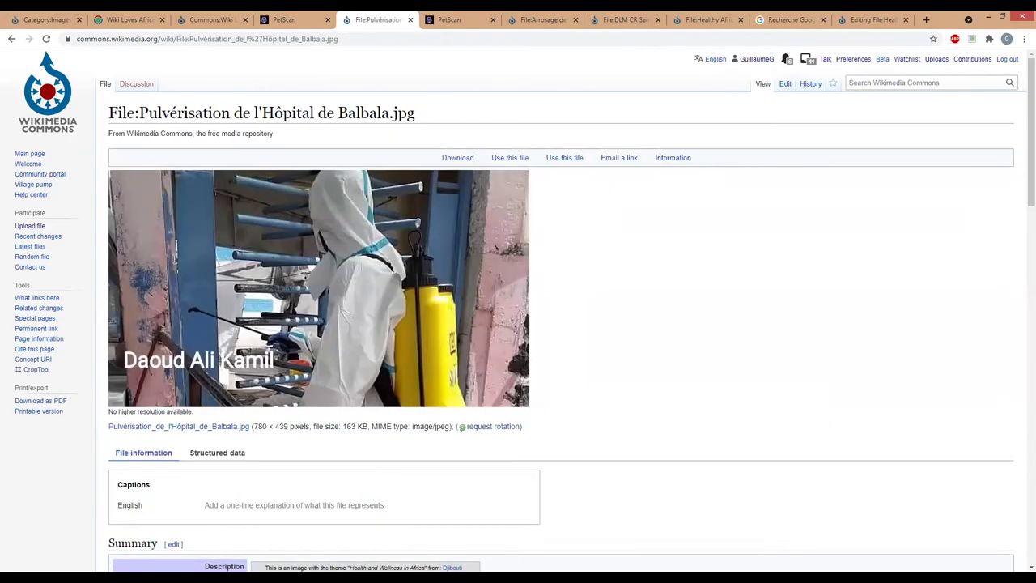
Step: Examine the digital watermarking notice below the summary on the file page and look through the rest of the page
{"action": "scroll", "coordinate": [175, 254], "scroll_direction": "down", "scroll_amount": 2}
{"action": "scroll", "coordinate": [174, 258], "scroll_direction": "down", "scroll_amount": 4}
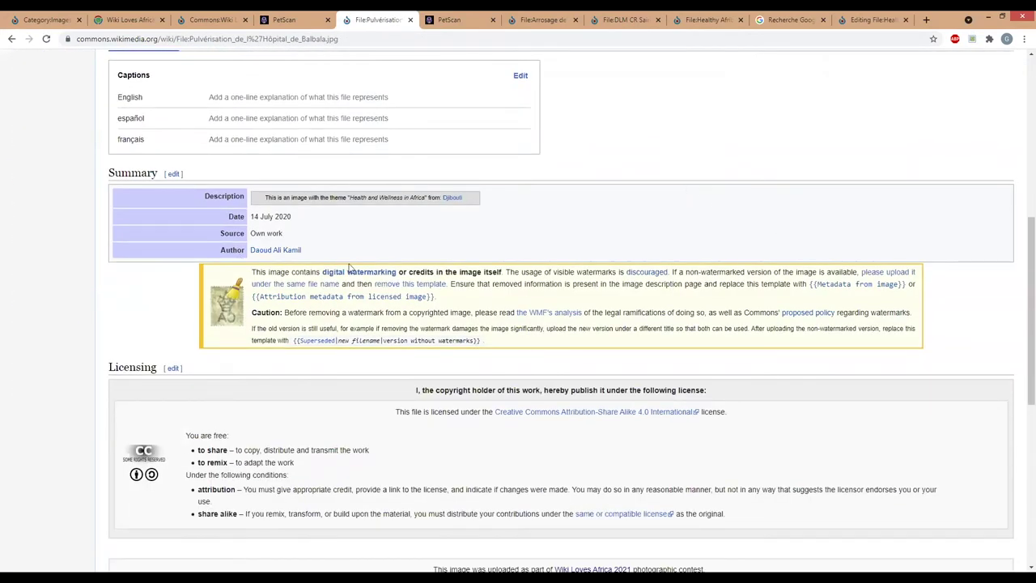
{"action": "double_click", "coordinate": [238, 278]}
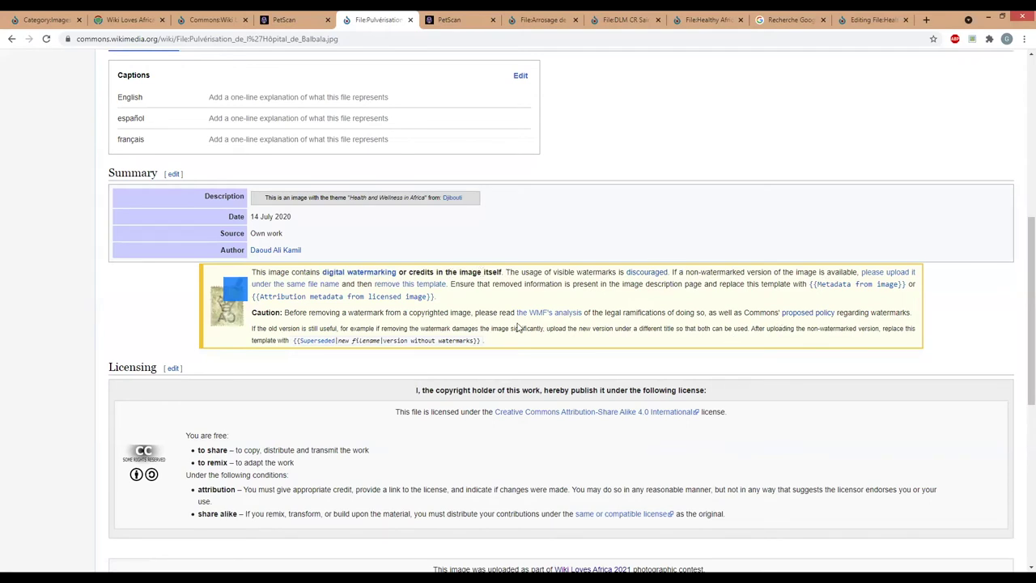
{"action": "scroll", "coordinate": [518, 326], "scroll_direction": "down", "scroll_amount": 5}
{"action": "scroll", "coordinate": [518, 326], "scroll_direction": "up", "scroll_amount": 10}
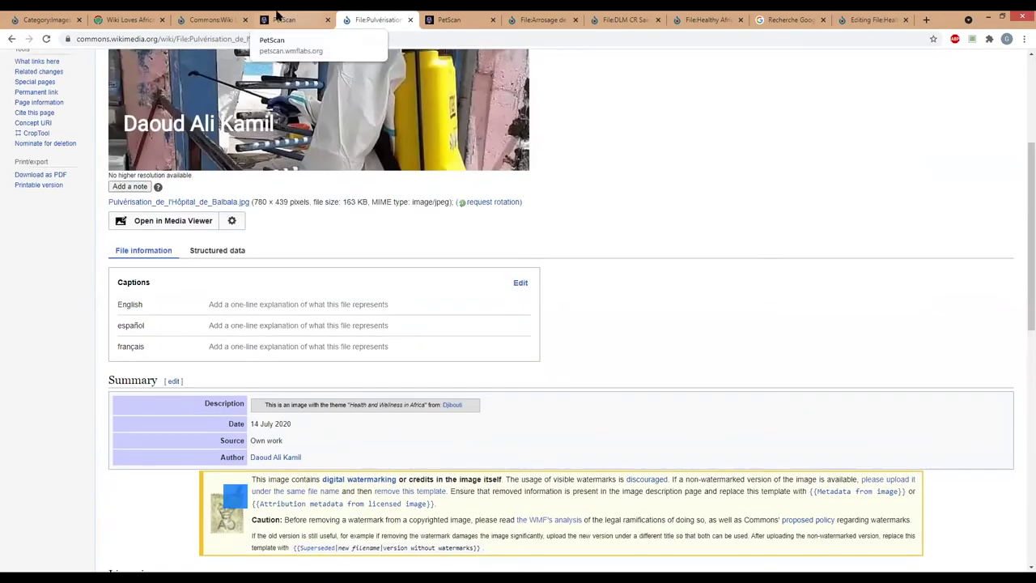
Step: Return to the Images checking page and look through the date upload rule and the country table of images to check
{"action": "key", "text": "ctrl+Page_Up"}
{"action": "key", "text": "ctrl+Page_Up"}
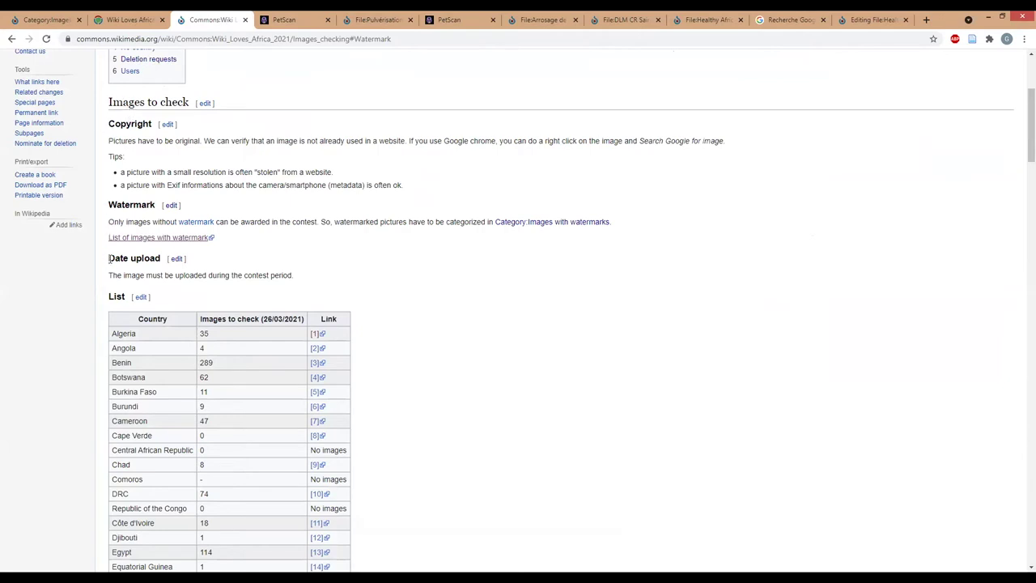
{"action": "scroll", "coordinate": [160, 258], "scroll_direction": "down", "scroll_amount": 3}
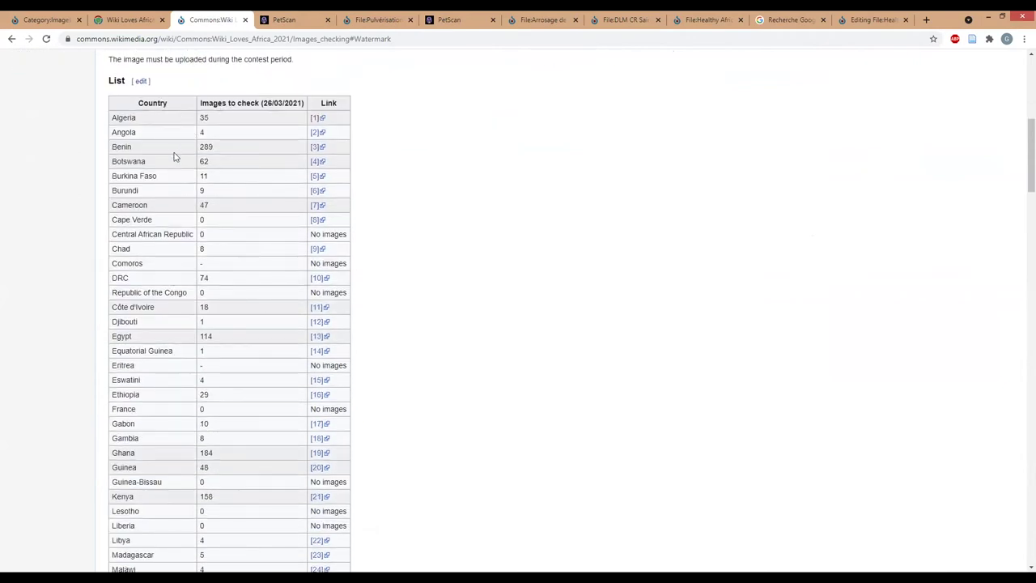
{"action": "scroll", "coordinate": [162, 275], "scroll_direction": "down", "scroll_amount": 3}
{"action": "scroll", "coordinate": [145, 210], "scroll_direction": "up", "scroll_amount": 3}
{"action": "scroll", "coordinate": [145, 227], "scroll_direction": "down", "scroll_amount": 2}
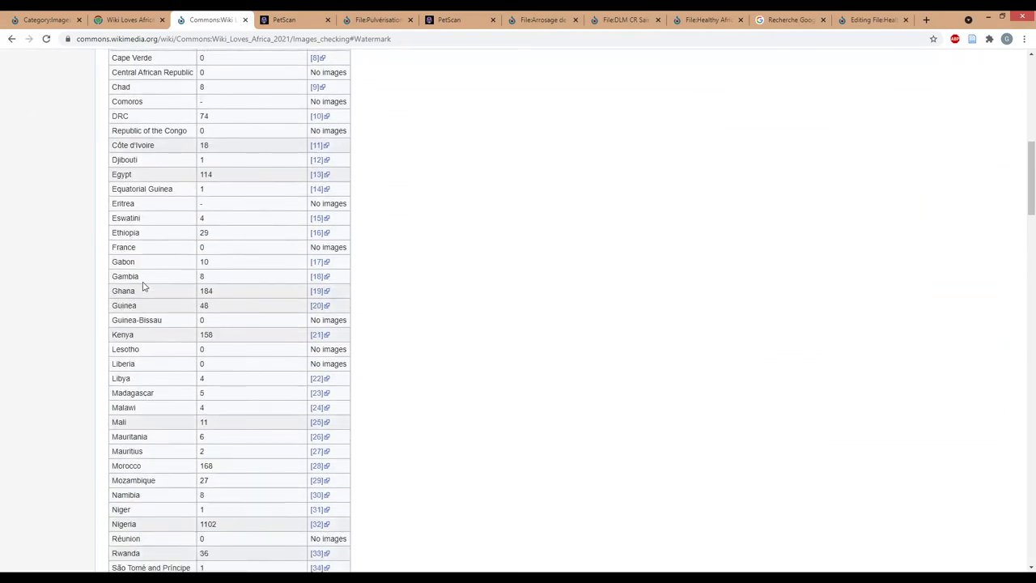
{"action": "scroll", "coordinate": [143, 287], "scroll_direction": "down", "scroll_amount": 1}
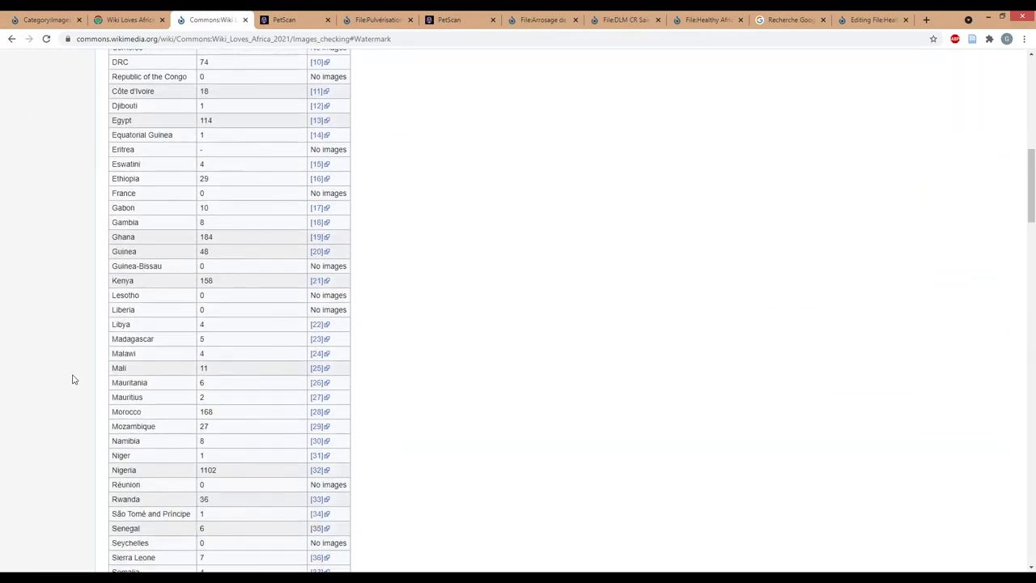
{"action": "scroll", "coordinate": [151, 280], "scroll_direction": "down", "scroll_amount": 1}
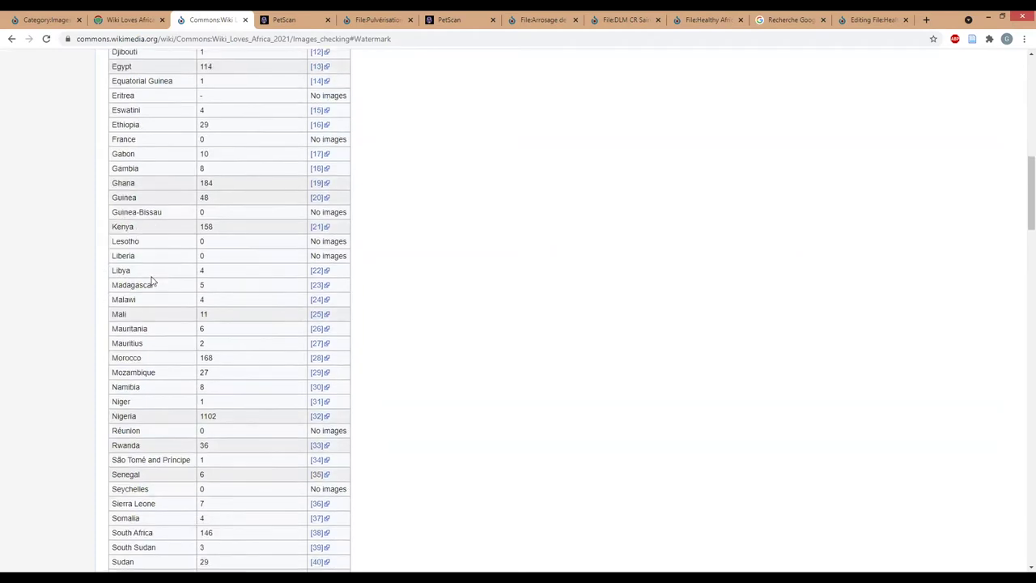
{"action": "scroll", "coordinate": [151, 280], "scroll_direction": "down", "scroll_amount": 5}
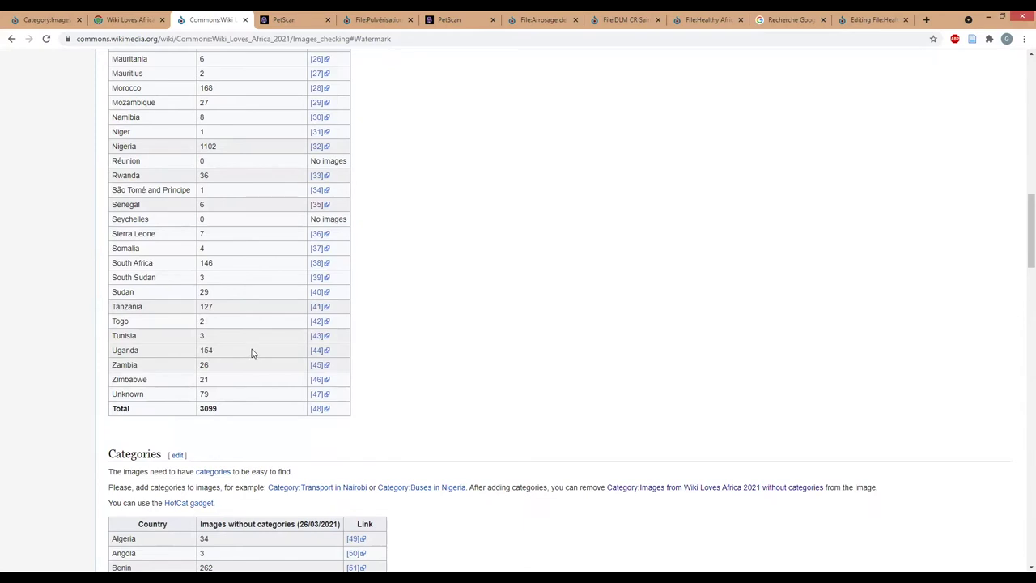
Step: Open the PetScan list of images to check for Uganda and look over the file titles
{"action": "middle_click", "coordinate": [316, 354]}
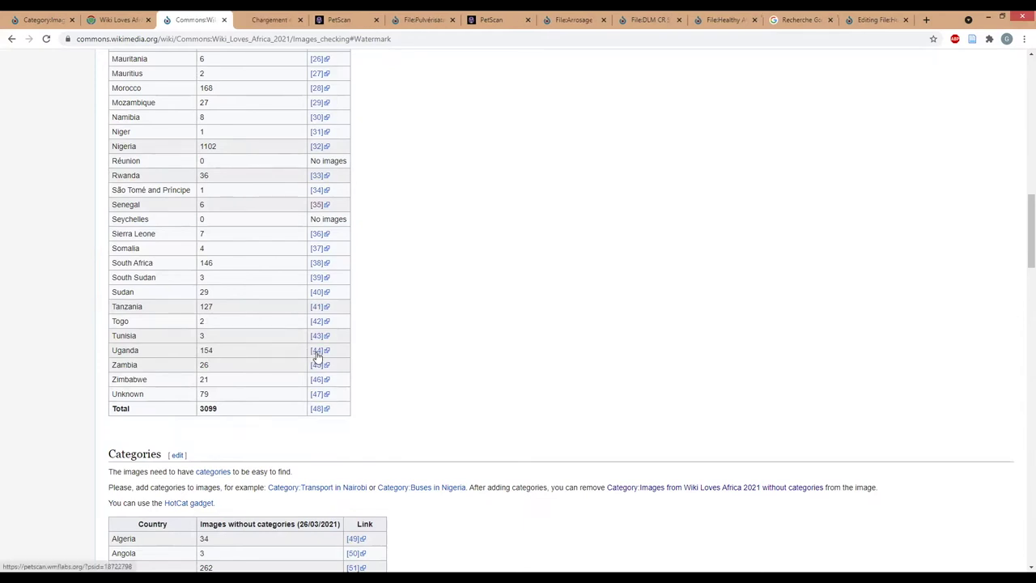
{"action": "key", "text": "ctrl+Tab"}
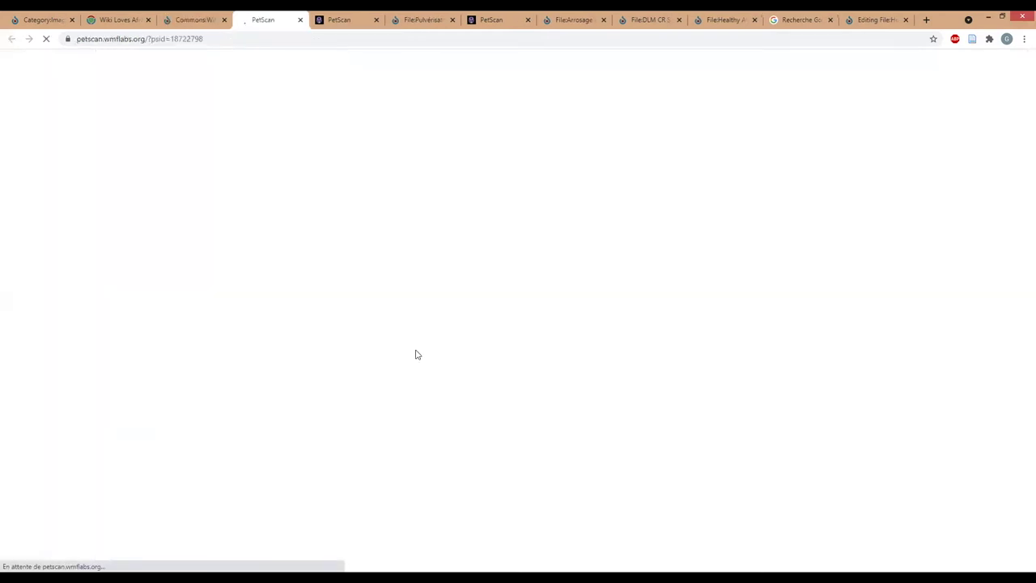
{"action": "scroll", "coordinate": [416, 349], "scroll_direction": "down", "scroll_amount": 1}
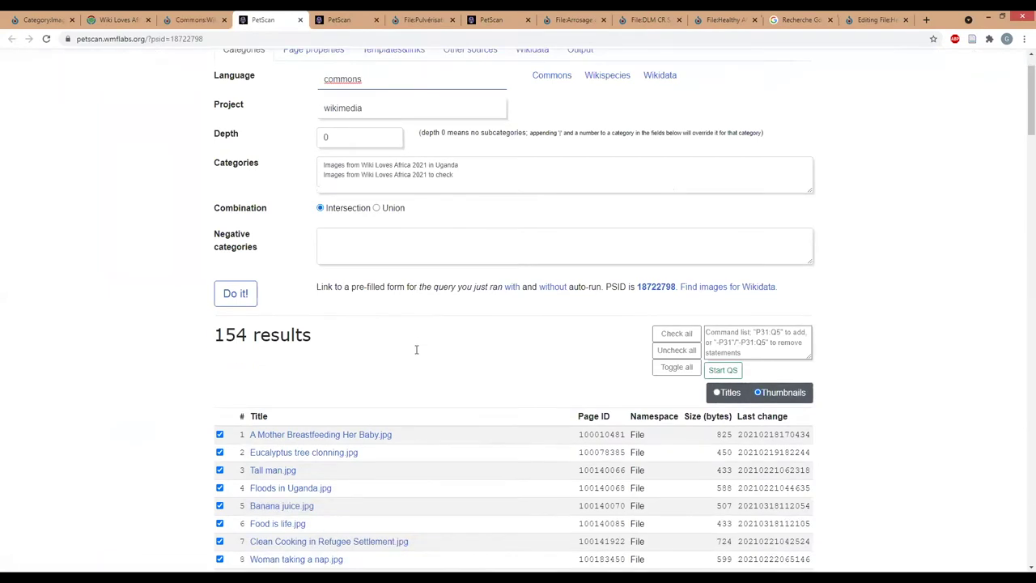
{"action": "scroll", "coordinate": [416, 350], "scroll_direction": "down", "scroll_amount": 3}
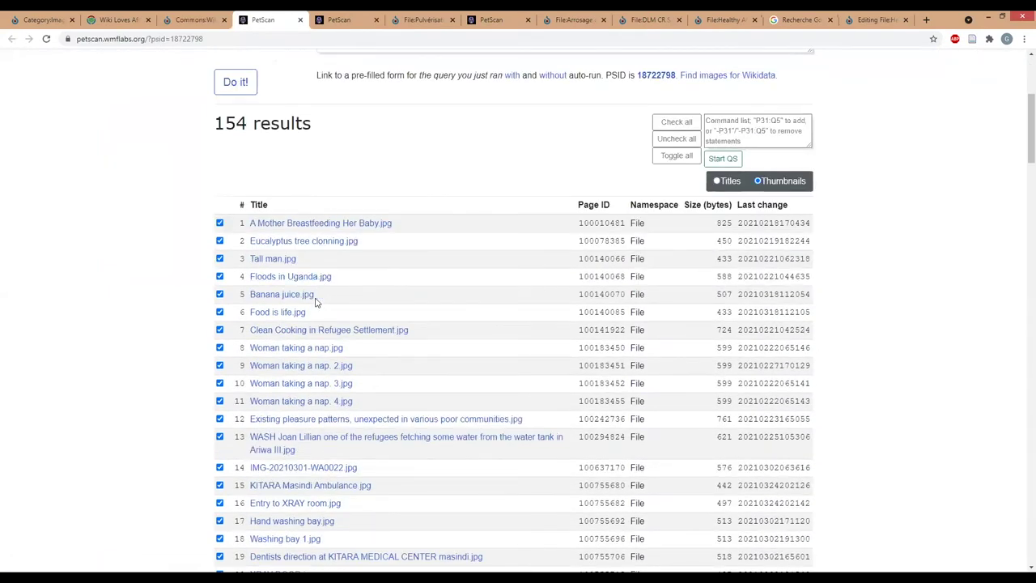
{"action": "scroll", "coordinate": [315, 301], "scroll_direction": "down", "scroll_amount": 1}
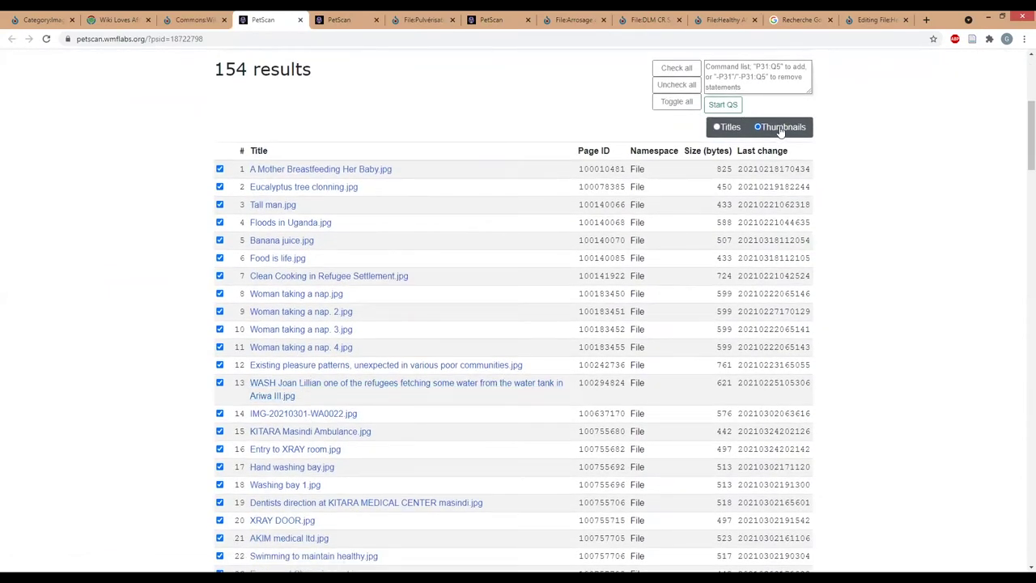
Step: Display the Uganda results as thumbnails and look through the image previews
{"action": "left_click", "coordinate": [779, 131]}
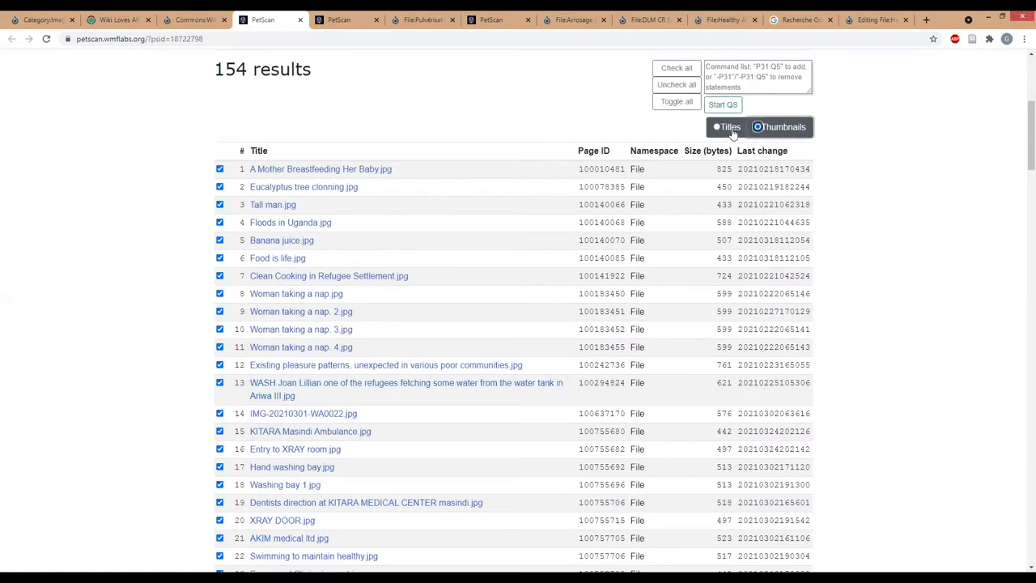
{"action": "left_click", "coordinate": [773, 132]}
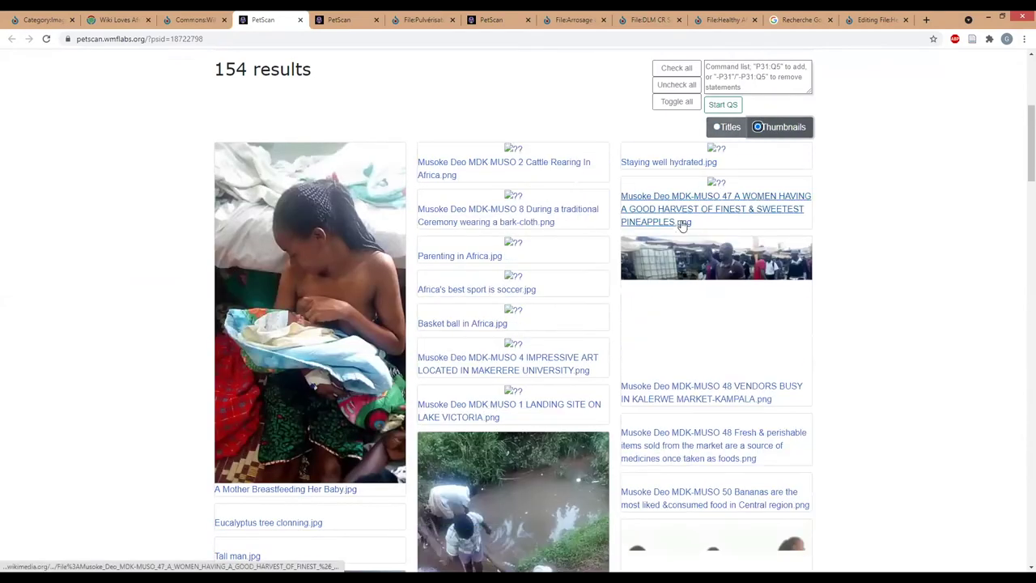
{"action": "scroll", "coordinate": [682, 226], "scroll_direction": "down", "scroll_amount": 2}
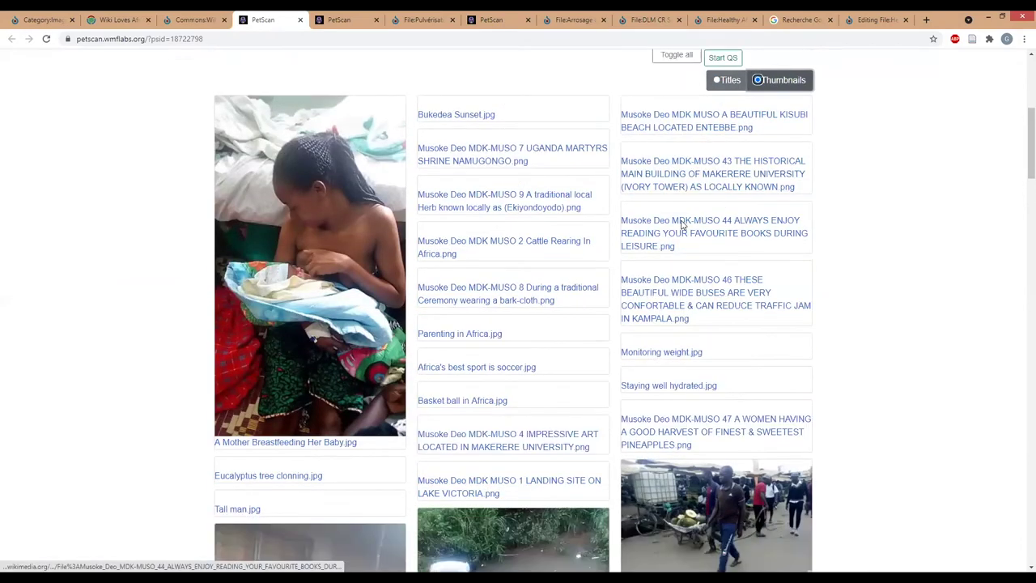
Step: Return to the Images checking page and look through the Categories section and its country table of images without categories
{"action": "scroll", "coordinate": [682, 226], "scroll_direction": "down", "scroll_amount": 5}
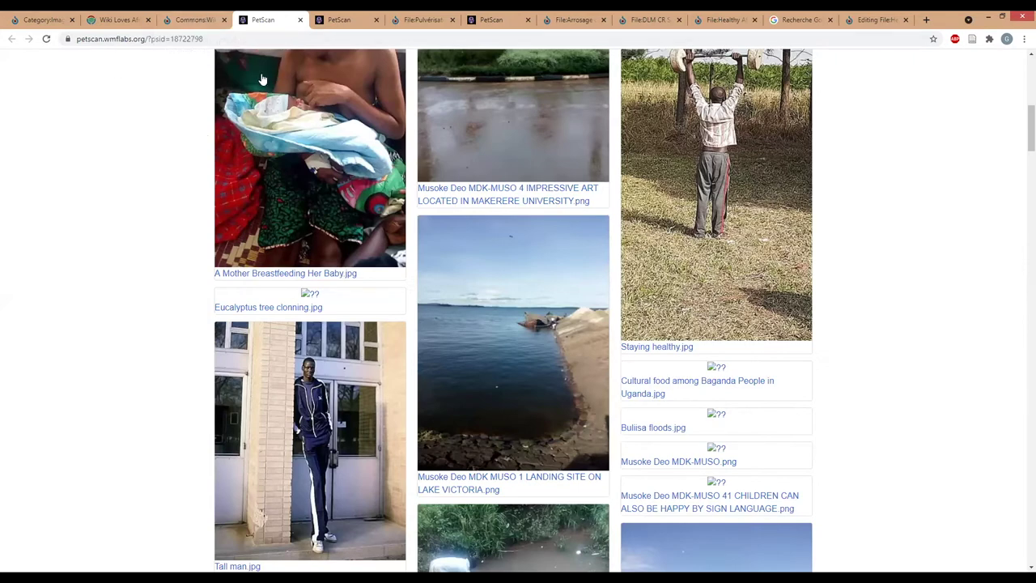
{"action": "left_click", "coordinate": [190, 18]}
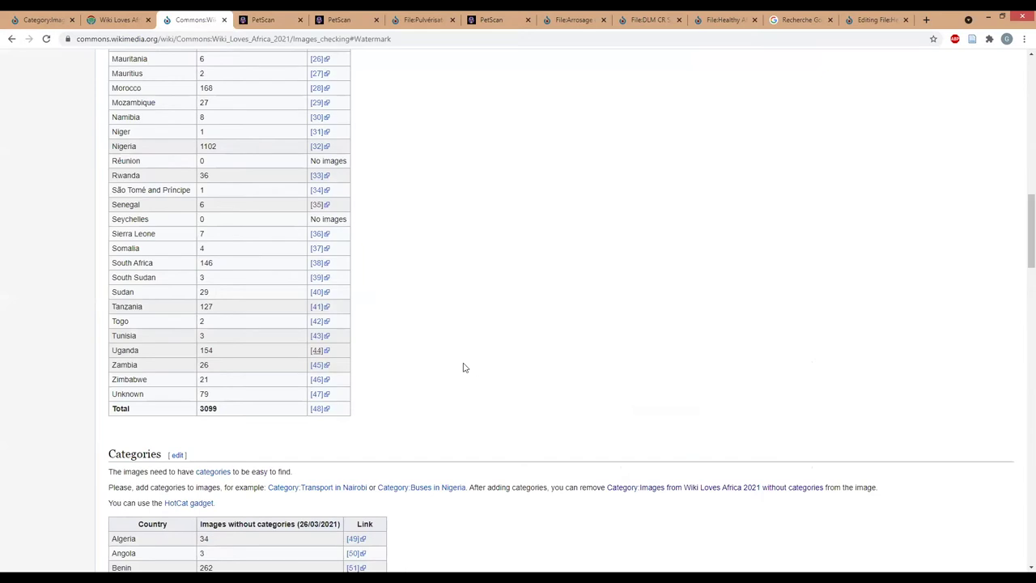
{"action": "scroll", "coordinate": [464, 368], "scroll_direction": "up", "scroll_amount": 4}
{"action": "scroll", "coordinate": [464, 367], "scroll_direction": "down", "scroll_amount": 4}
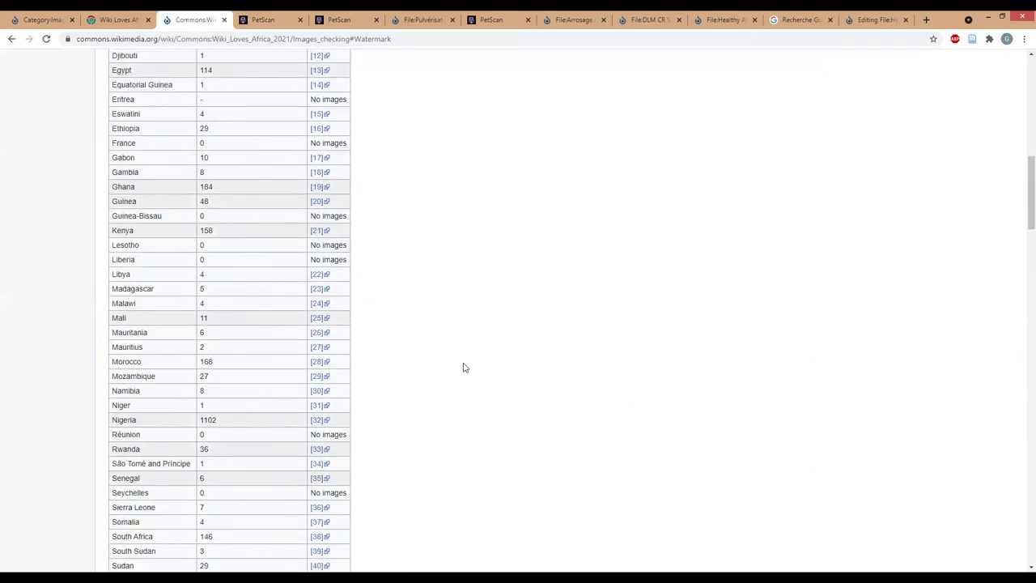
{"action": "scroll", "coordinate": [464, 367], "scroll_direction": "down", "scroll_amount": 5}
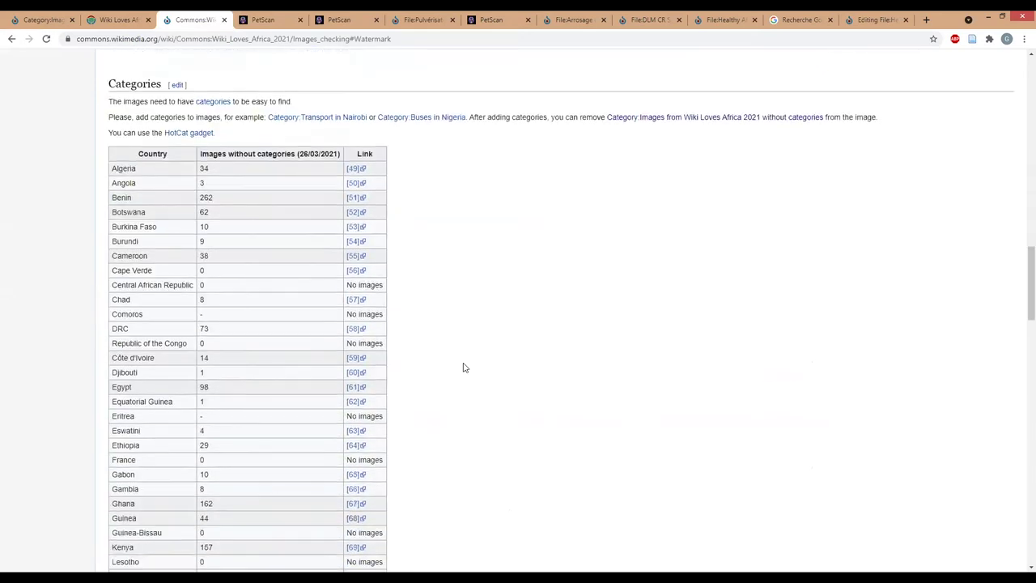
{"action": "scroll", "coordinate": [456, 366], "scroll_direction": "up", "scroll_amount": 1}
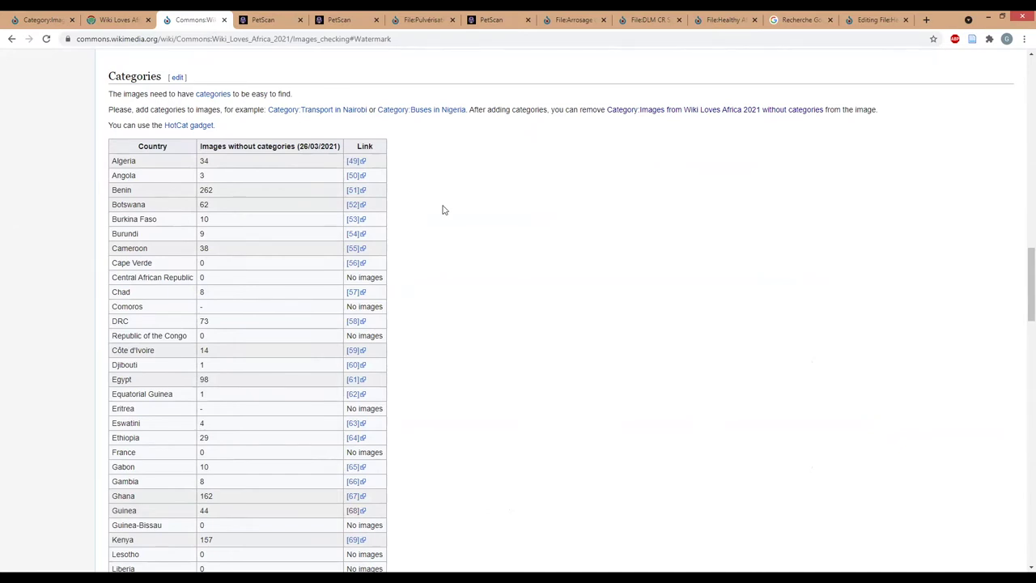
{"action": "scroll", "coordinate": [442, 210], "scroll_direction": "down", "scroll_amount": 3}
{"action": "scroll", "coordinate": [292, 140], "scroll_direction": "down", "scroll_amount": 4}
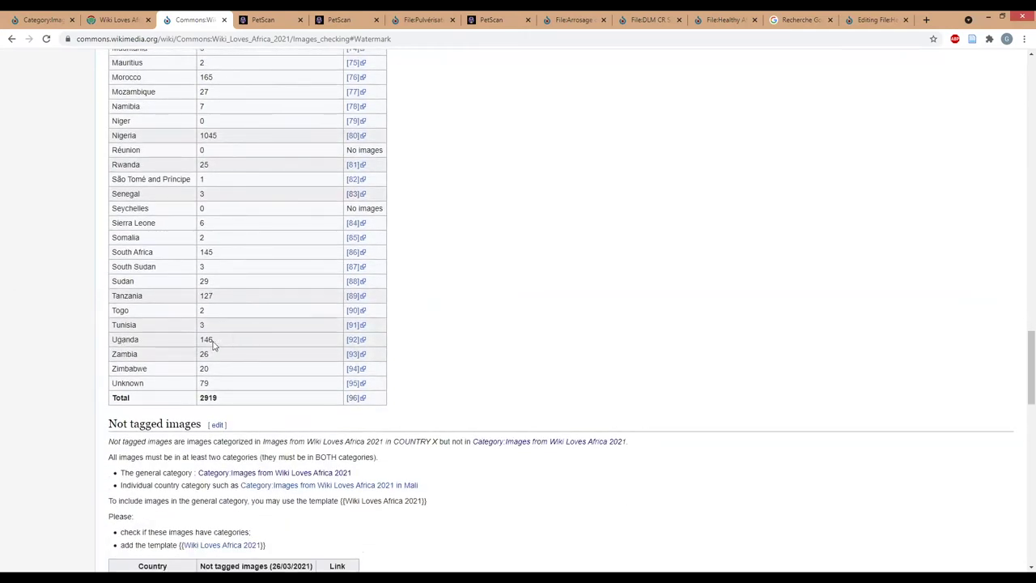
Step: Open the PetScan list of images without categories for Uganda and look over the file titles
{"action": "middle_click", "coordinate": [356, 341]}
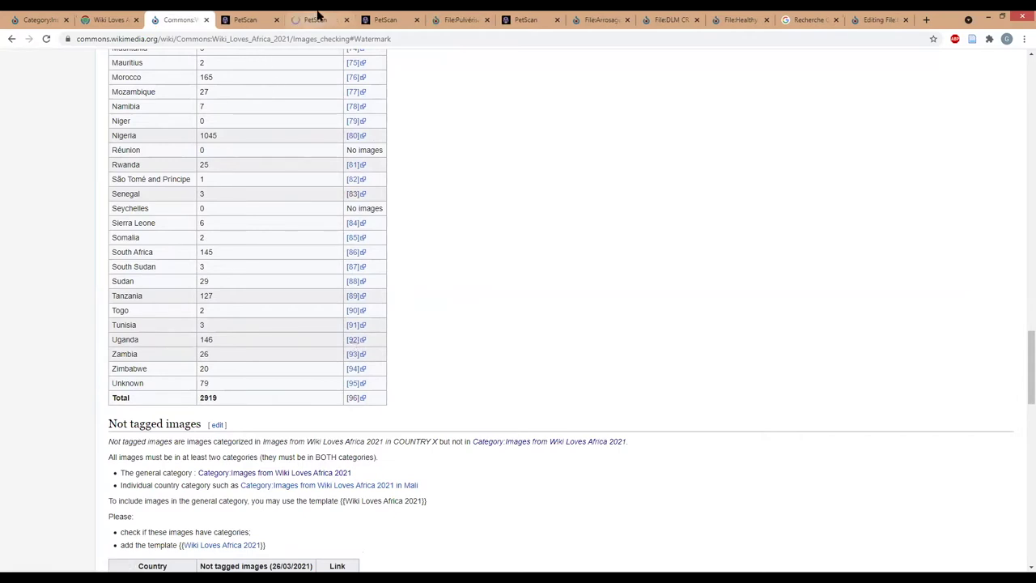
{"action": "left_click", "coordinate": [316, 16]}
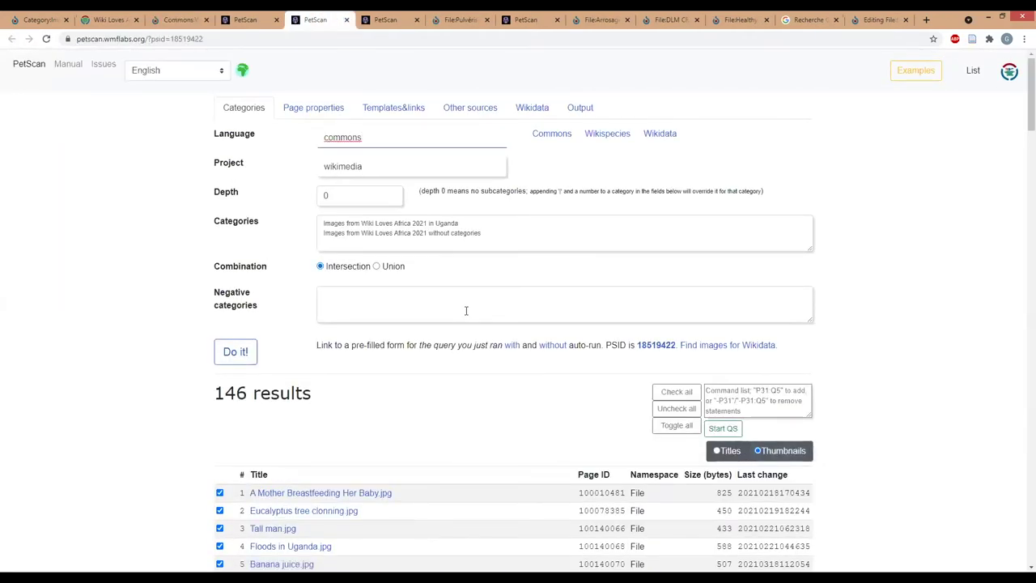
{"action": "scroll", "coordinate": [466, 310], "scroll_direction": "down", "scroll_amount": 3}
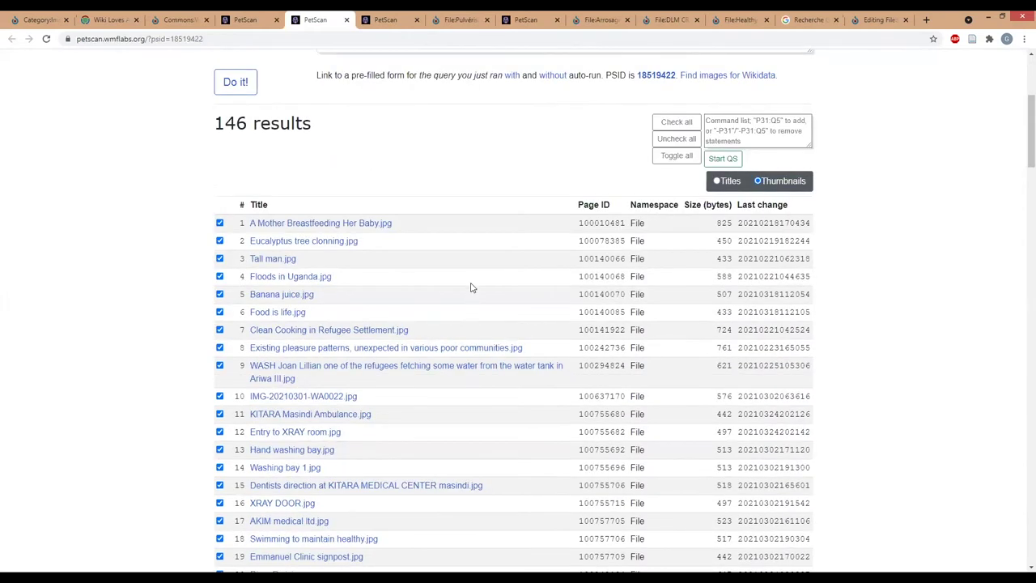
{"action": "scroll", "coordinate": [472, 285], "scroll_direction": "down", "scroll_amount": 1}
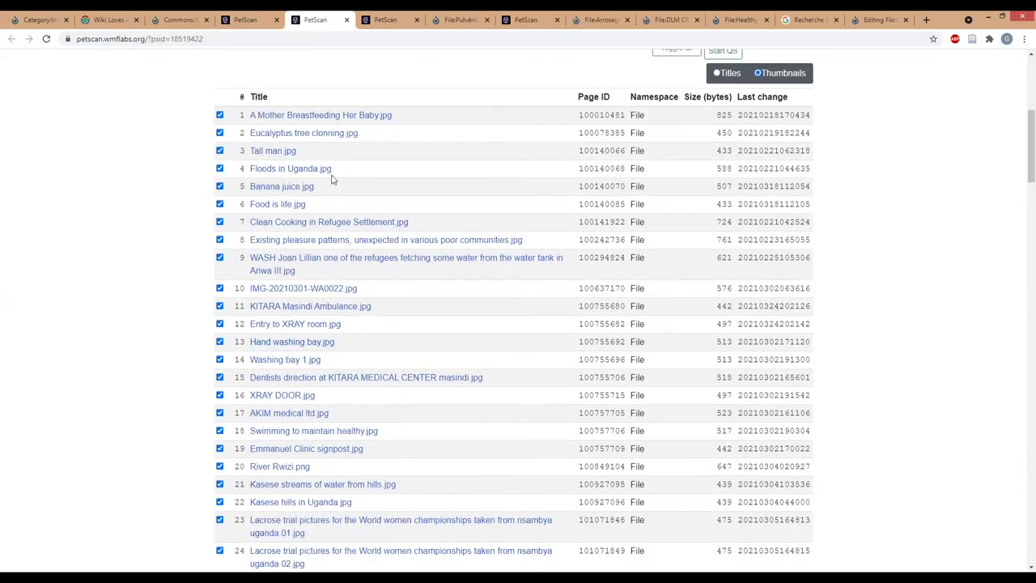
Step: Open the file page for Dentists direction at KITARA MEDICAL CENTER masindi.jpg and examine its metadata and categories
{"action": "middle_click", "coordinate": [287, 377]}
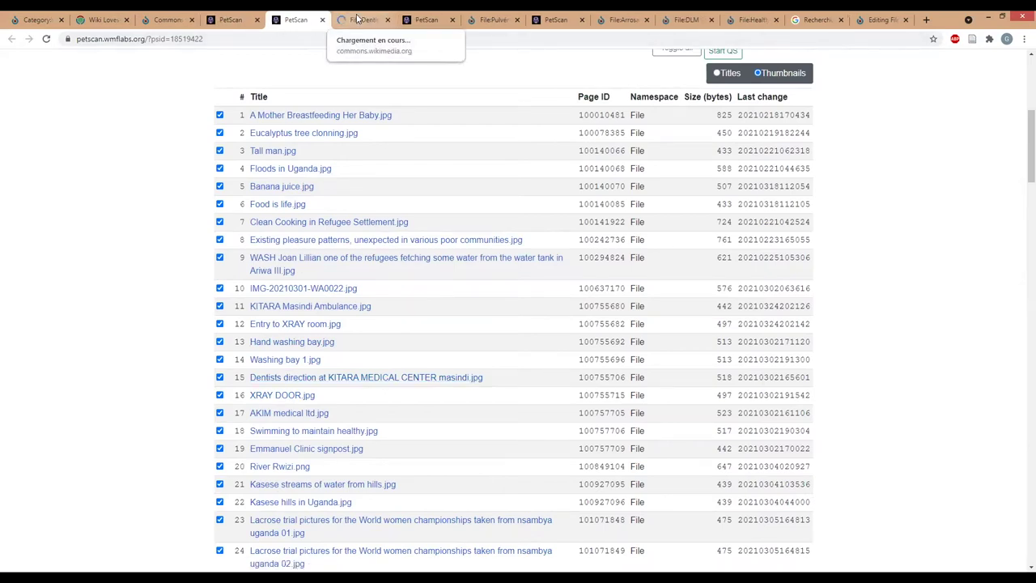
{"action": "left_click", "coordinate": [375, 18]}
{"action": "scroll", "coordinate": [429, 238], "scroll_direction": "down", "scroll_amount": 7}
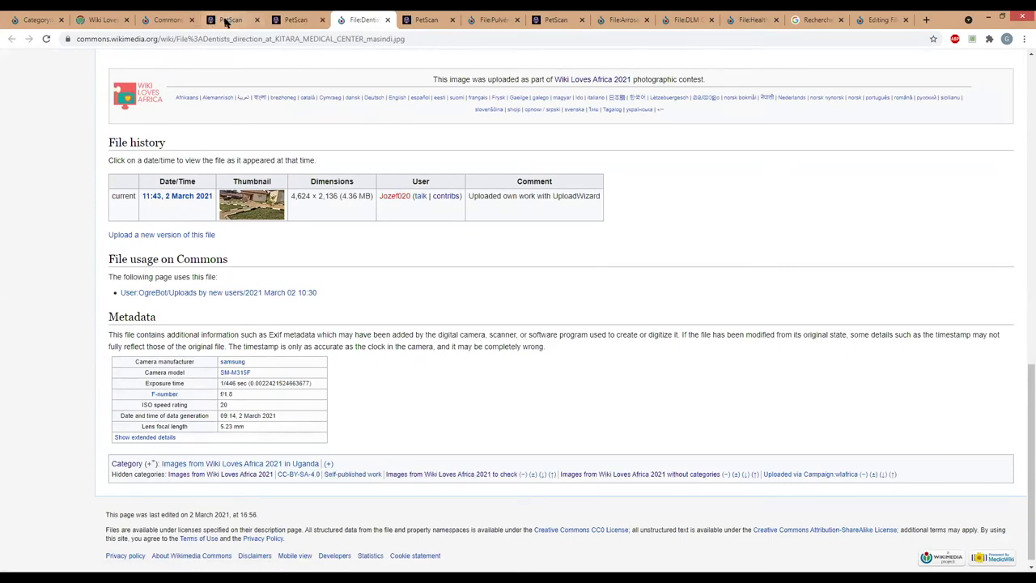
Step: Return to the Images checking page and review the Images to check and Categories sections again
{"action": "left_click", "coordinate": [168, 21]}
{"action": "scroll", "coordinate": [508, 256], "scroll_direction": "up", "scroll_amount": 5}
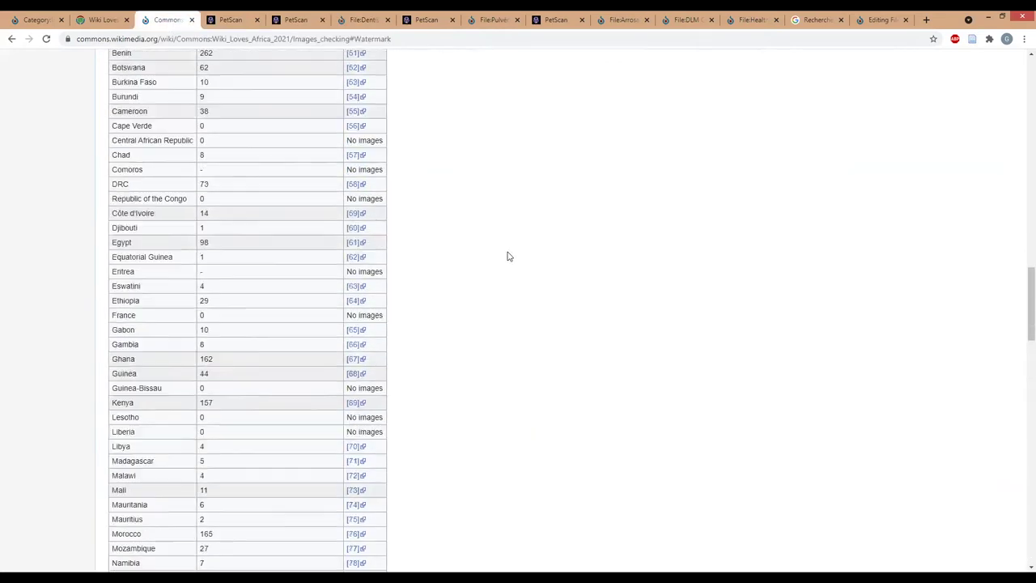
{"action": "scroll", "coordinate": [508, 256], "scroll_direction": "down", "scroll_amount": 5}
{"action": "scroll", "coordinate": [508, 255], "scroll_direction": "up", "scroll_amount": 12}
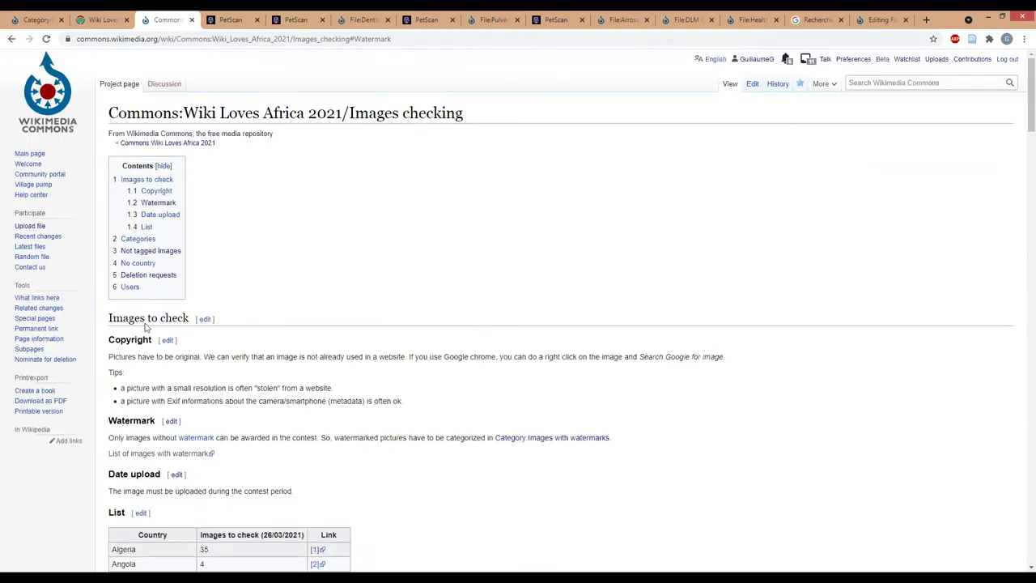
{"action": "scroll", "coordinate": [173, 350], "scroll_direction": "down", "scroll_amount": 20}
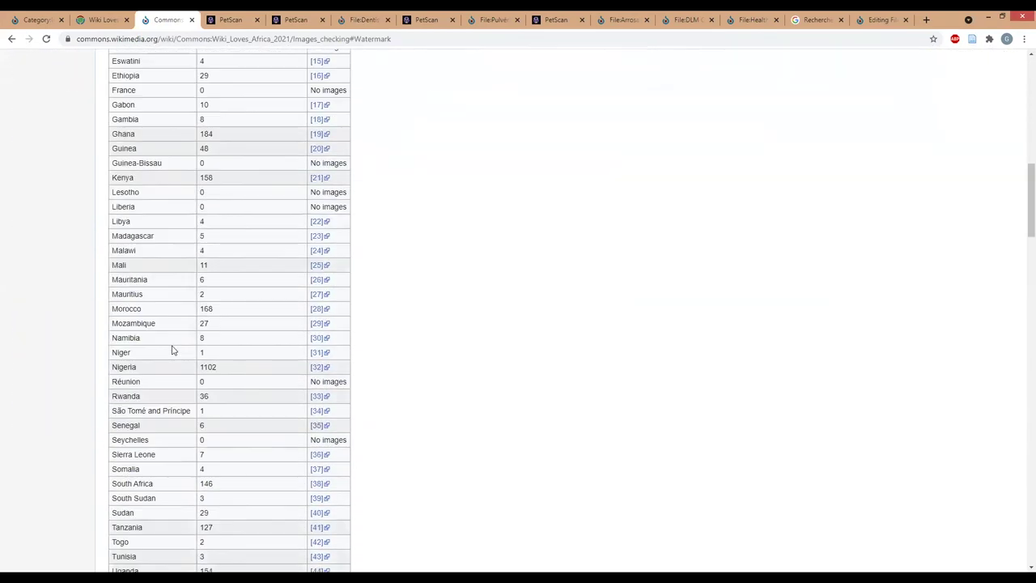
{"action": "scroll", "coordinate": [162, 136], "scroll_direction": "up", "scroll_amount": 1}
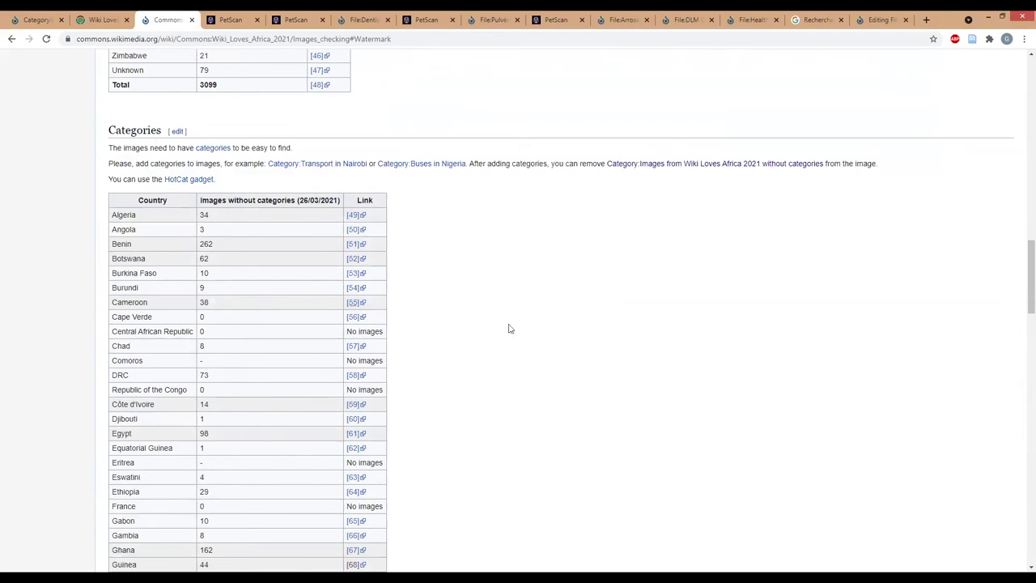
{"action": "scroll", "coordinate": [516, 292], "scroll_direction": "down", "scroll_amount": 4}
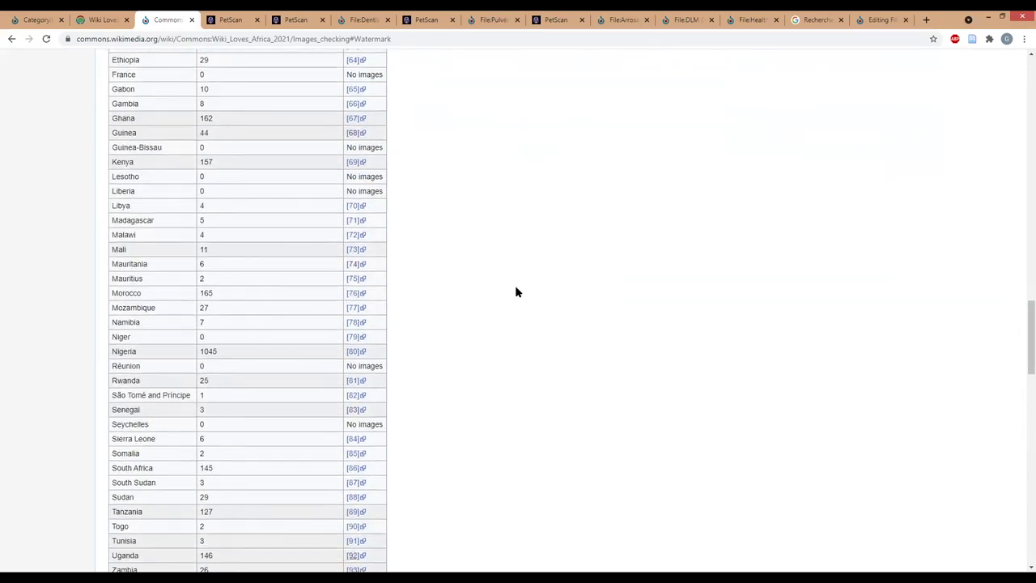
Step: Examine the Not tagged images rules and country table, plus the No country, Deletion requests and Users sections
{"action": "scroll", "coordinate": [516, 291], "scroll_direction": "down", "scroll_amount": 3}
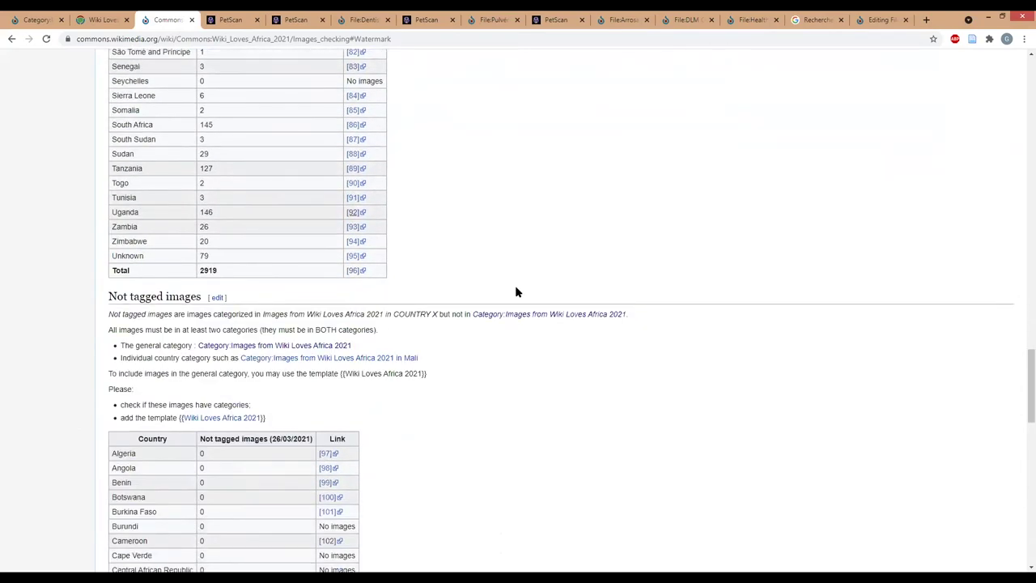
{"action": "scroll", "coordinate": [516, 291], "scroll_direction": "down", "scroll_amount": 1}
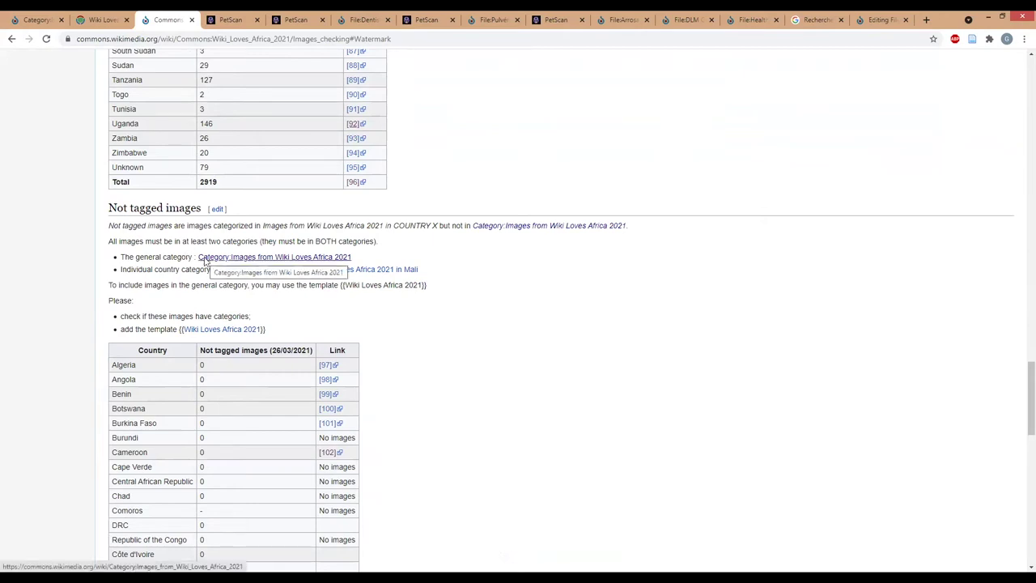
{"action": "scroll", "coordinate": [211, 391], "scroll_direction": "down", "scroll_amount": 5}
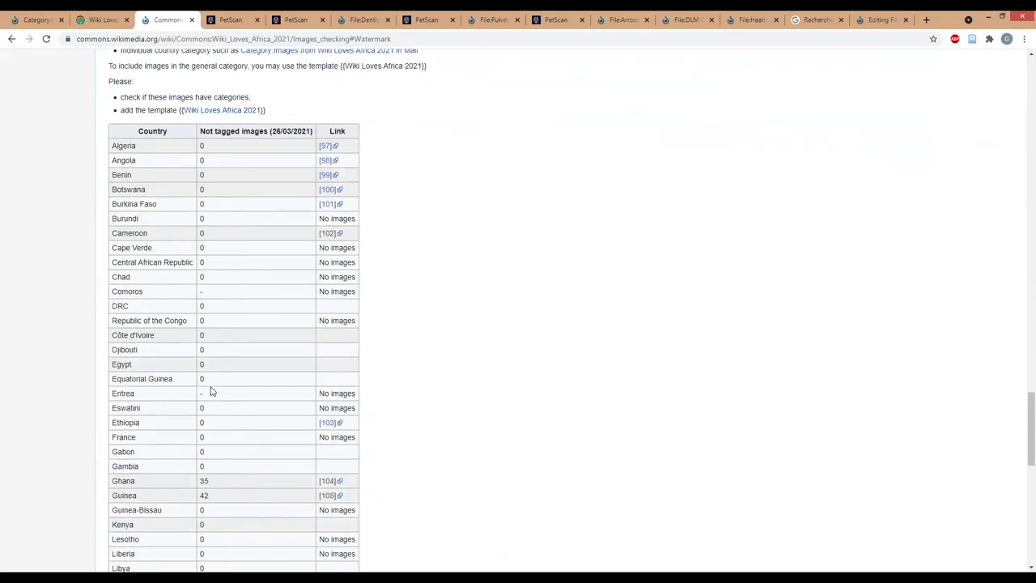
{"action": "scroll", "coordinate": [210, 392], "scroll_direction": "down", "scroll_amount": 2}
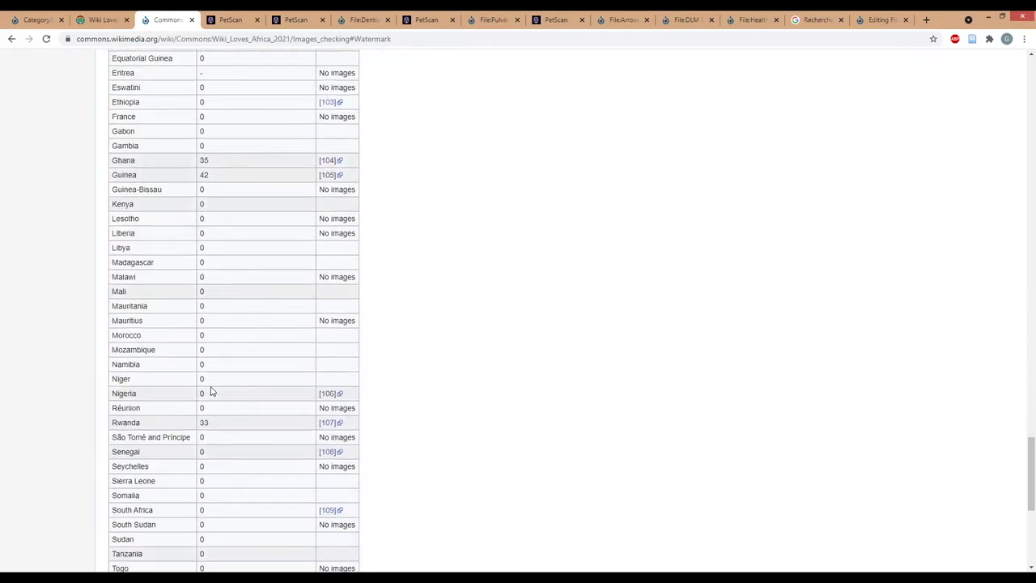
{"action": "scroll", "coordinate": [210, 392], "scroll_direction": "down", "scroll_amount": 3}
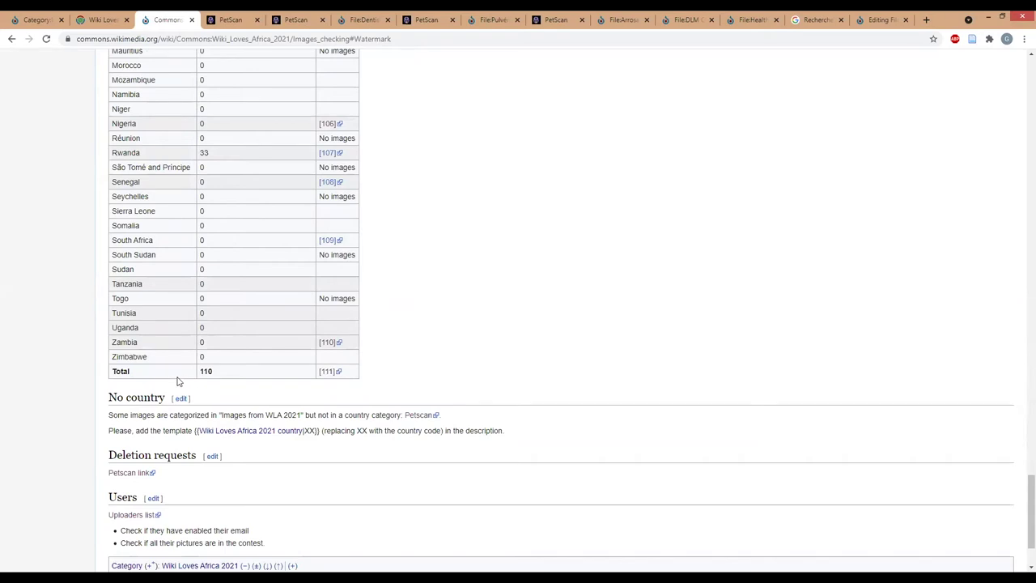
{"action": "scroll", "coordinate": [178, 380], "scroll_direction": "up", "scroll_amount": 7}
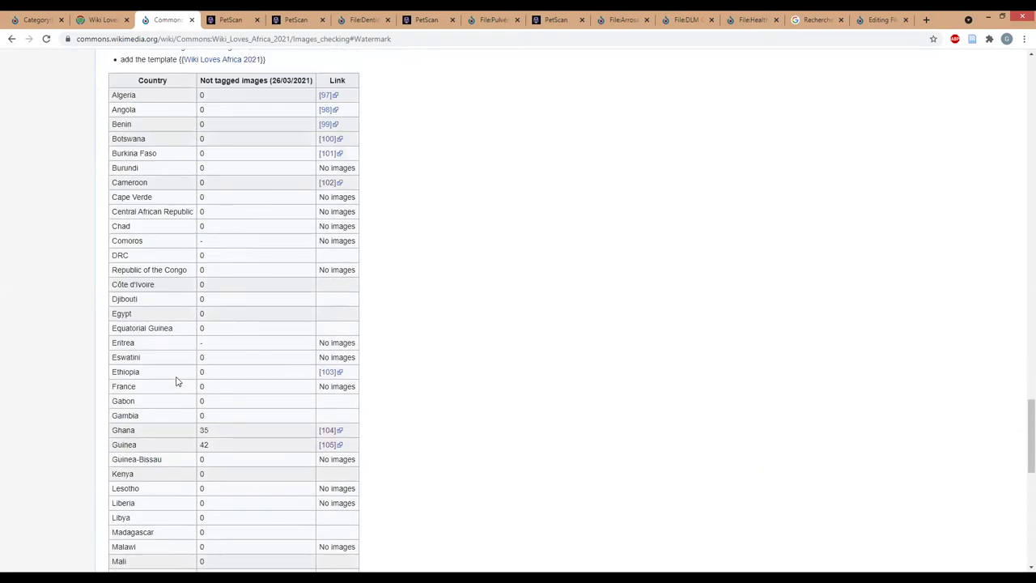
{"action": "scroll", "coordinate": [176, 380], "scroll_direction": "down", "scroll_amount": 7}
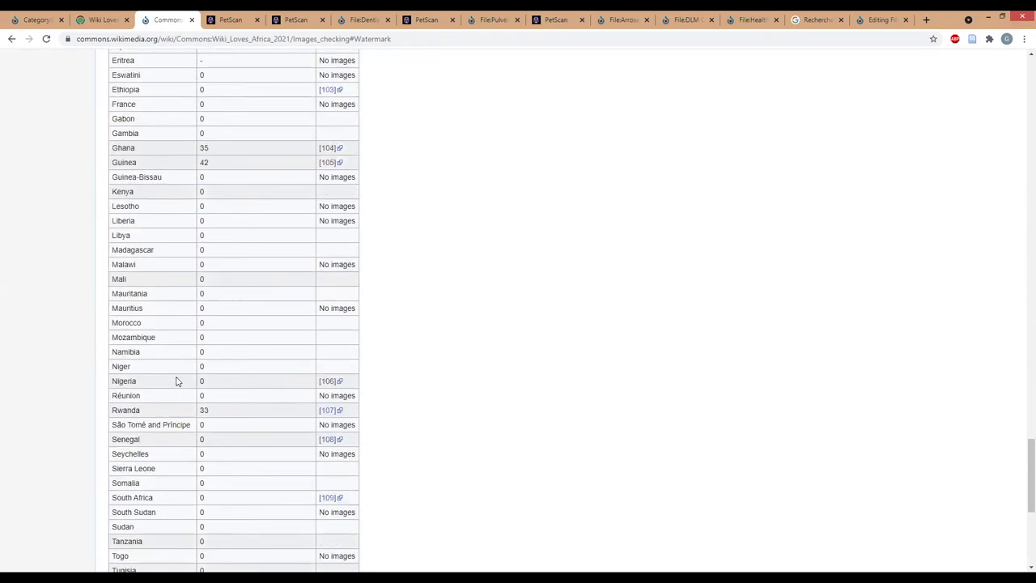
{"action": "scroll", "coordinate": [176, 381], "scroll_direction": "down", "scroll_amount": 2}
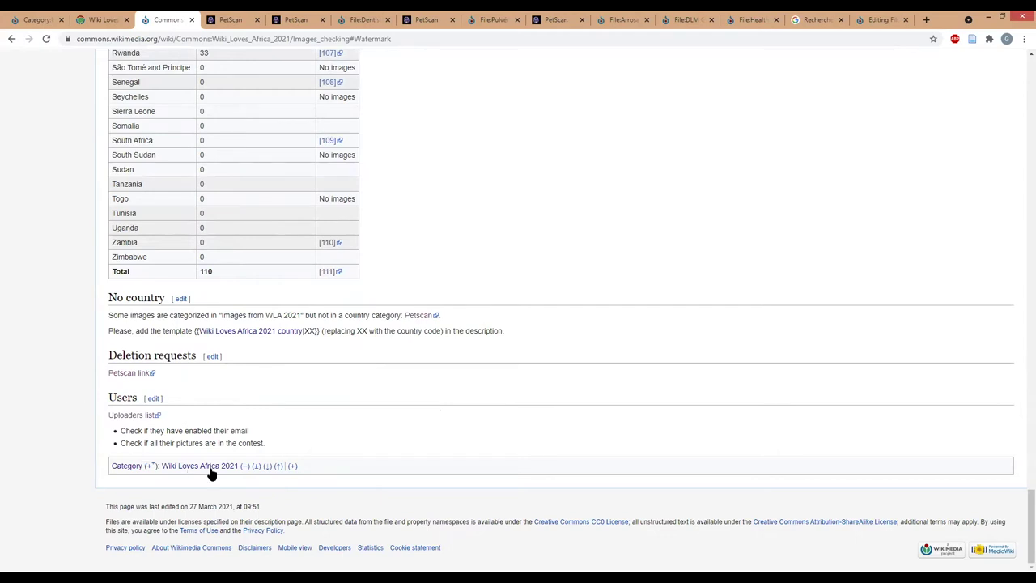
Step: Open the Uploaders list for Images from Wiki Loves Africa 2021 and look through the users and their file counts
{"action": "middle_click", "coordinate": [131, 416]}
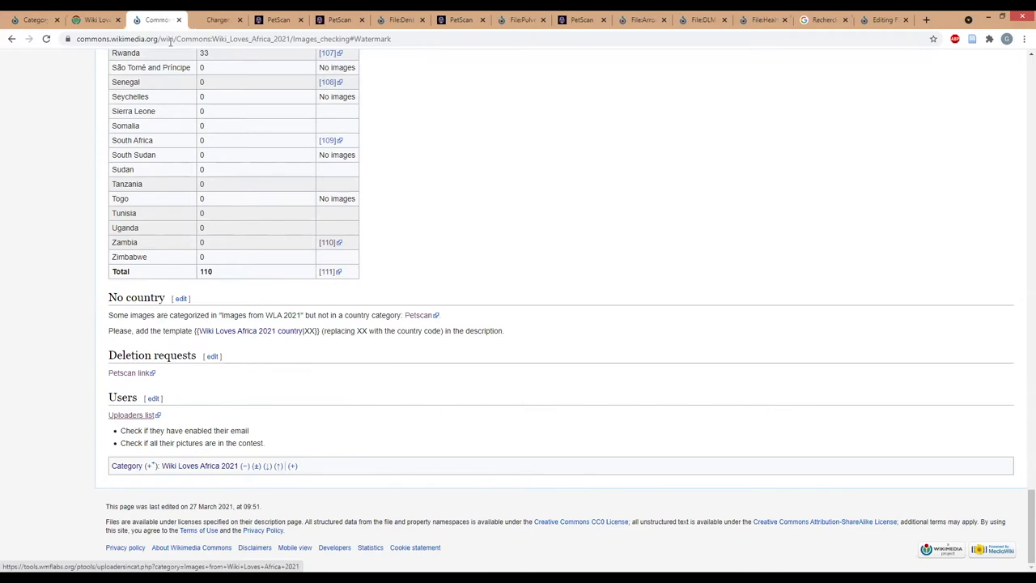
{"action": "left_click", "coordinate": [219, 20]}
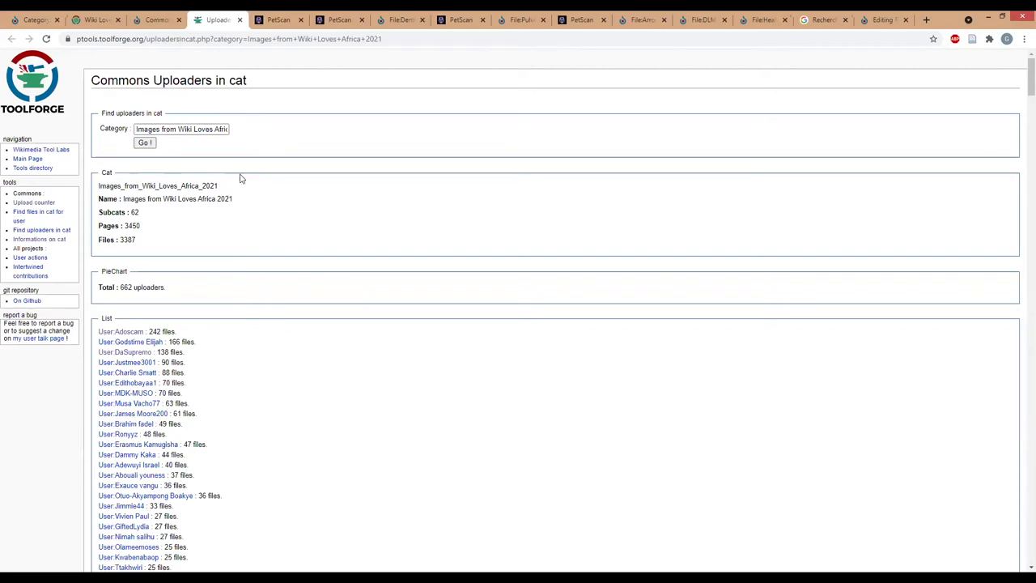
{"action": "scroll", "coordinate": [167, 323], "scroll_direction": "down", "scroll_amount": 5}
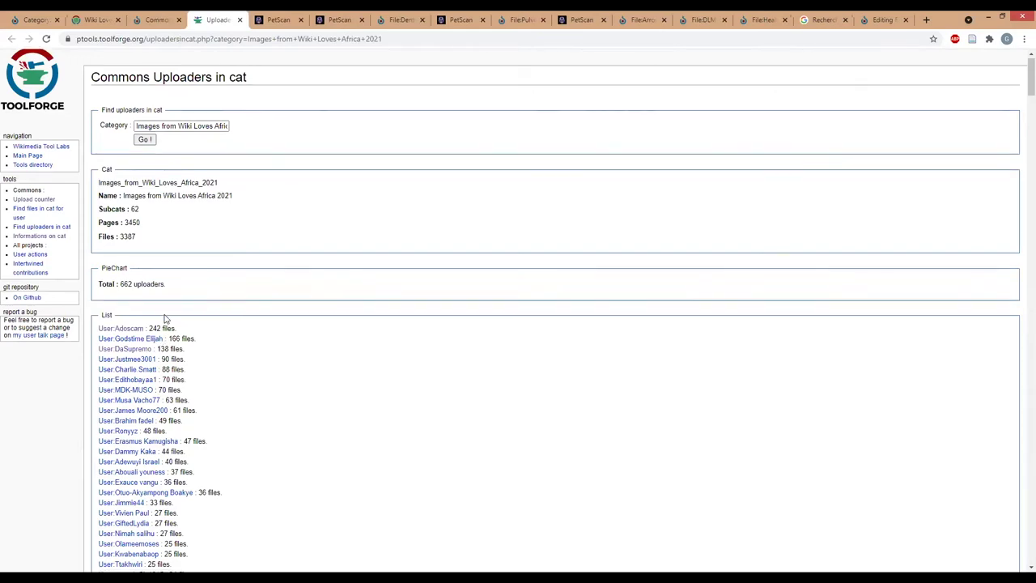
{"action": "scroll", "coordinate": [194, 191], "scroll_direction": "down", "scroll_amount": 20}
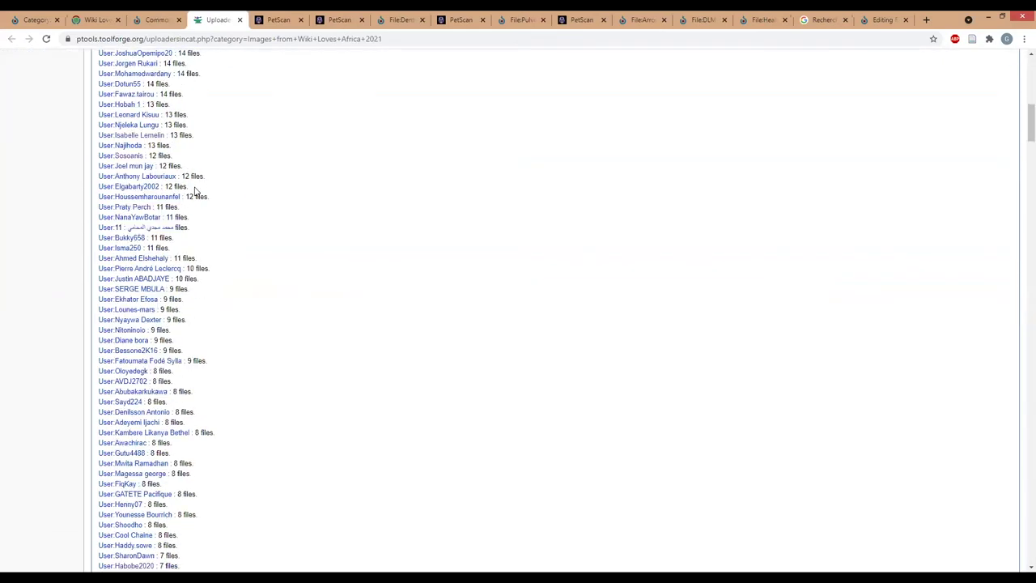
{"action": "scroll", "coordinate": [194, 191], "scroll_direction": "down", "scroll_amount": 4}
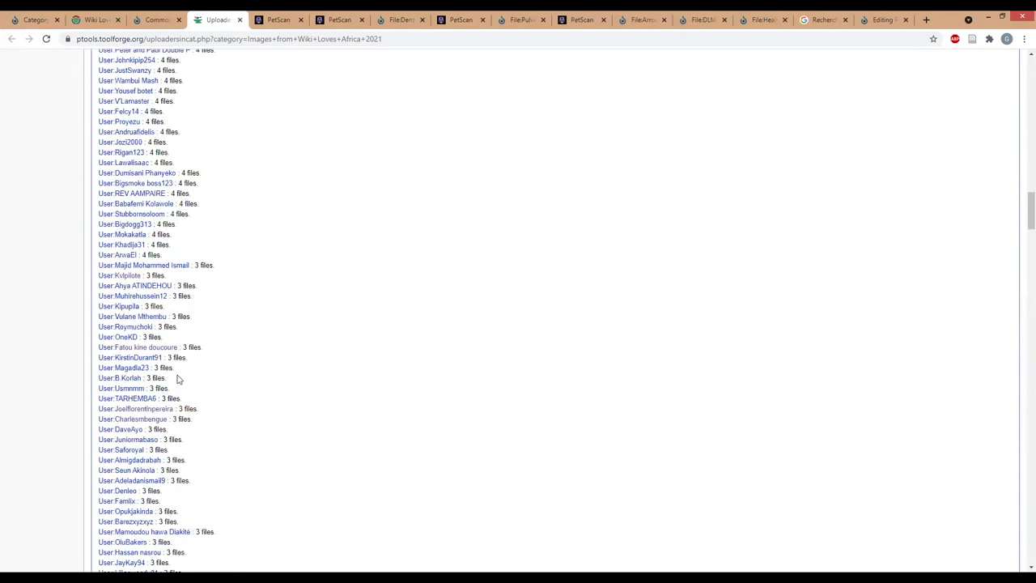
{"action": "left_click_drag", "start_coordinate": [1021, 222], "coordinate": [1019, 65]}
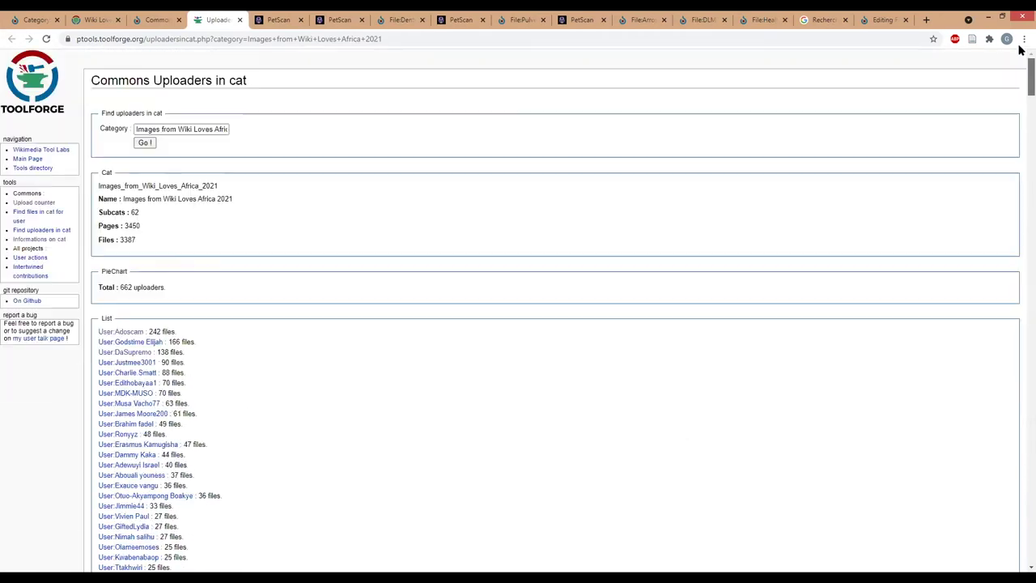
Step: List the uploaders for the category Images from Wiki Loves Africa 2021 in Uganda and look through the chart and user list
{"action": "left_click", "coordinate": [162, 129]}
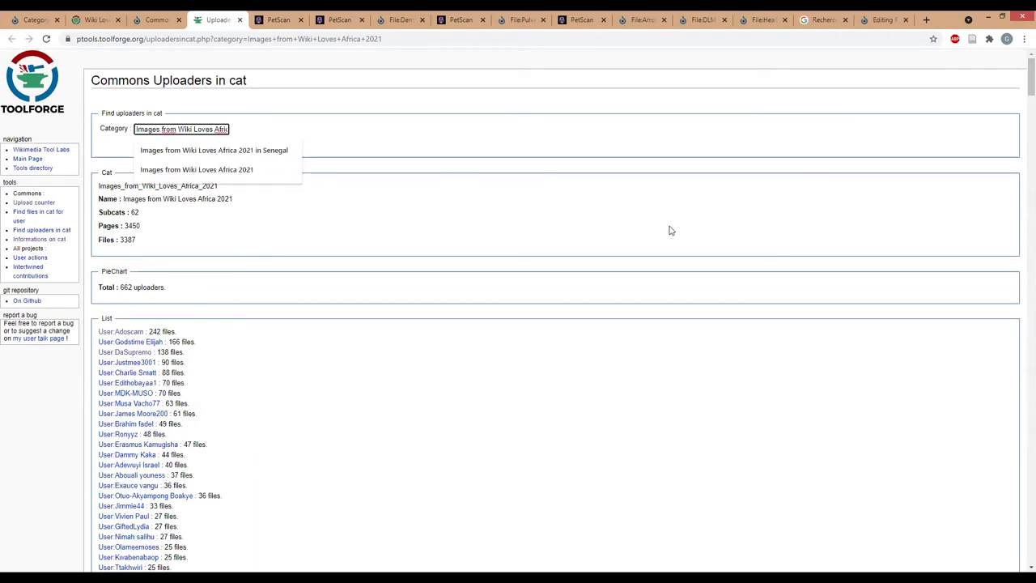
{"action": "left_click", "coordinate": [404, 208]}
{"action": "left_click_drag", "start_coordinate": [187, 129], "coordinate": [233, 129]}
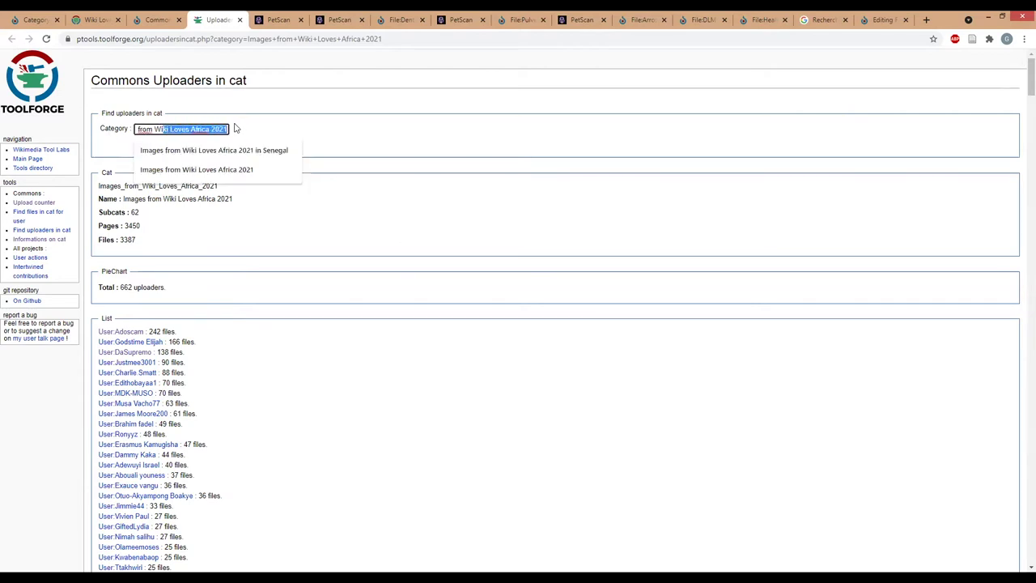
{"action": "left_click", "coordinate": [229, 129]}
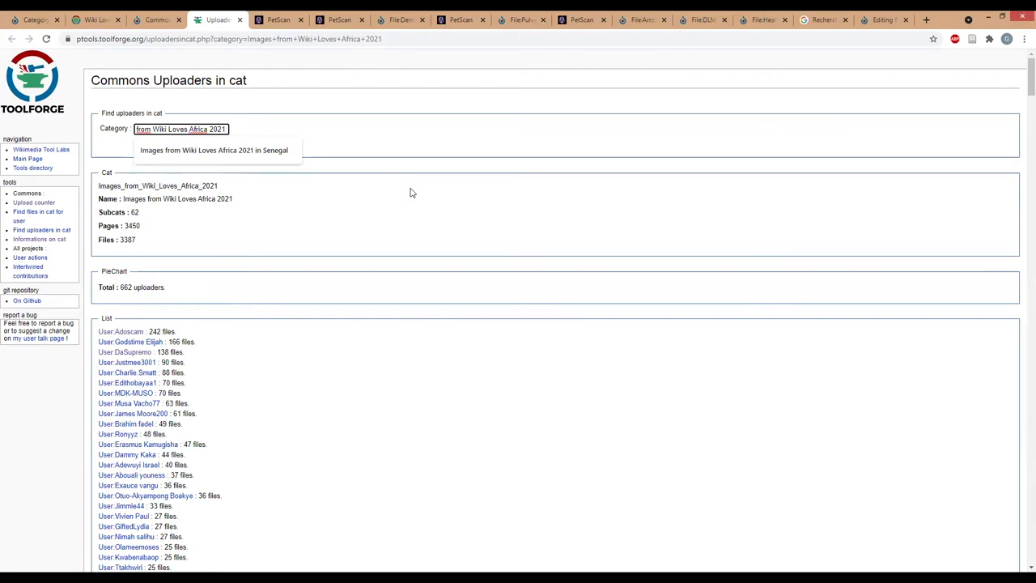
{"action": "type", "text": "in Uganda"}
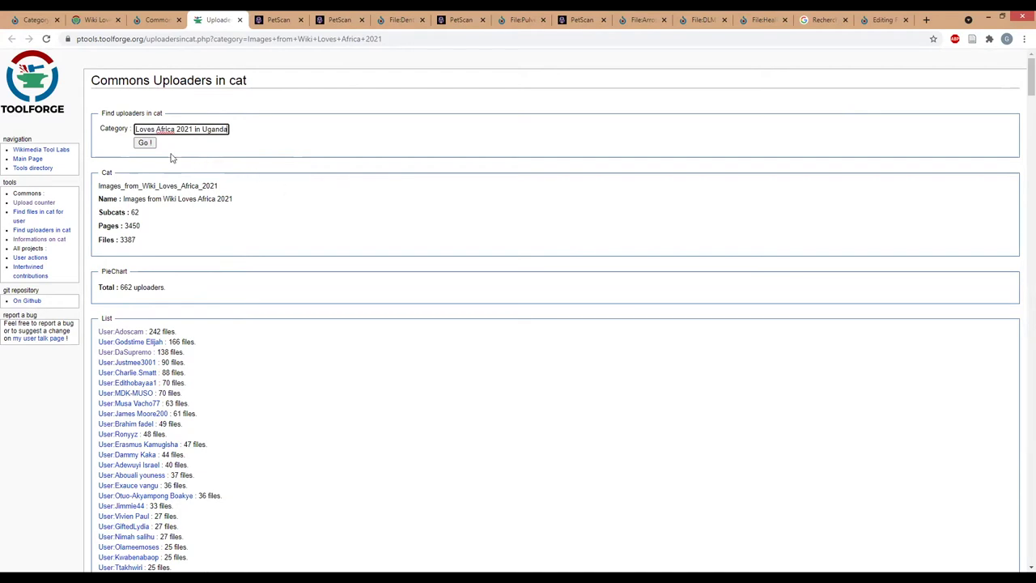
{"action": "left_click", "coordinate": [143, 143]}
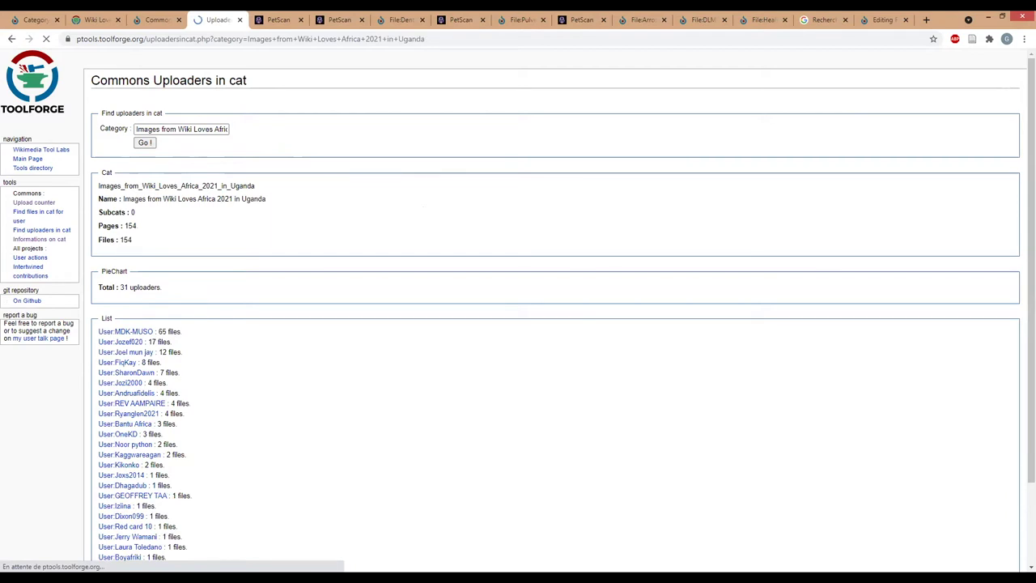
{"action": "scroll", "coordinate": [229, 394], "scroll_direction": "down", "scroll_amount": 1}
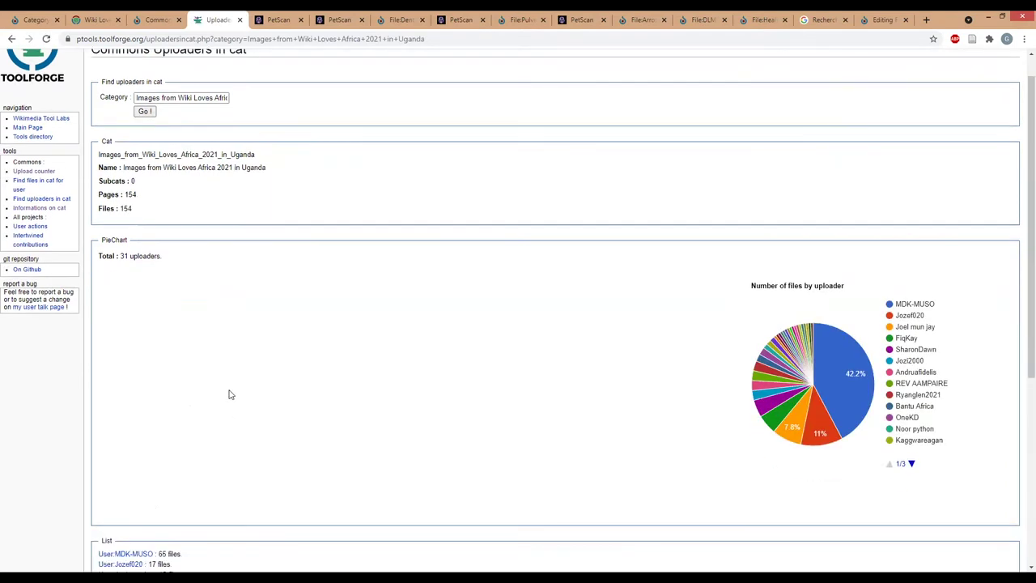
{"action": "scroll", "coordinate": [229, 394], "scroll_direction": "up", "scroll_amount": 1}
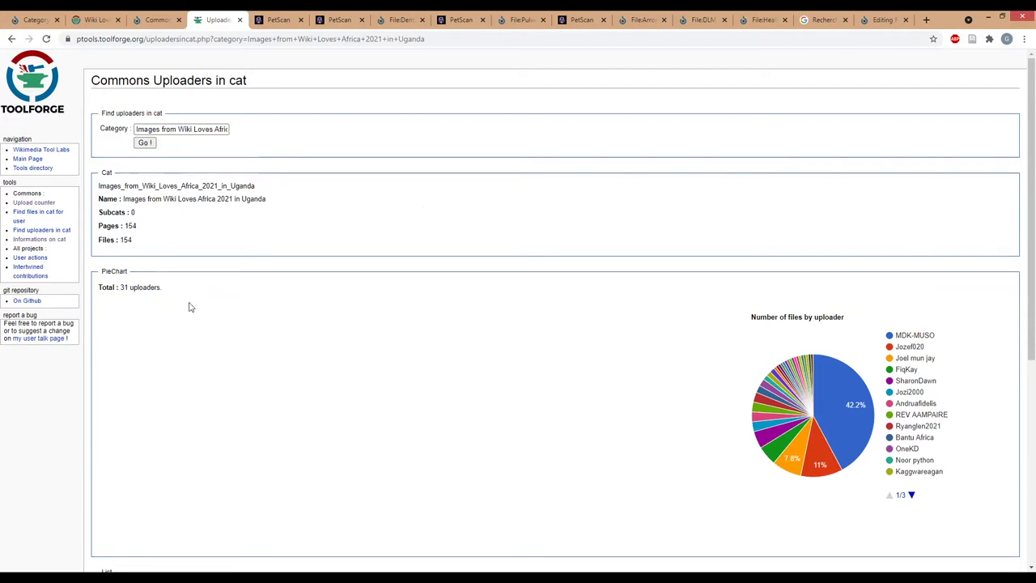
{"action": "scroll", "coordinate": [190, 304], "scroll_direction": "down", "scroll_amount": 5}
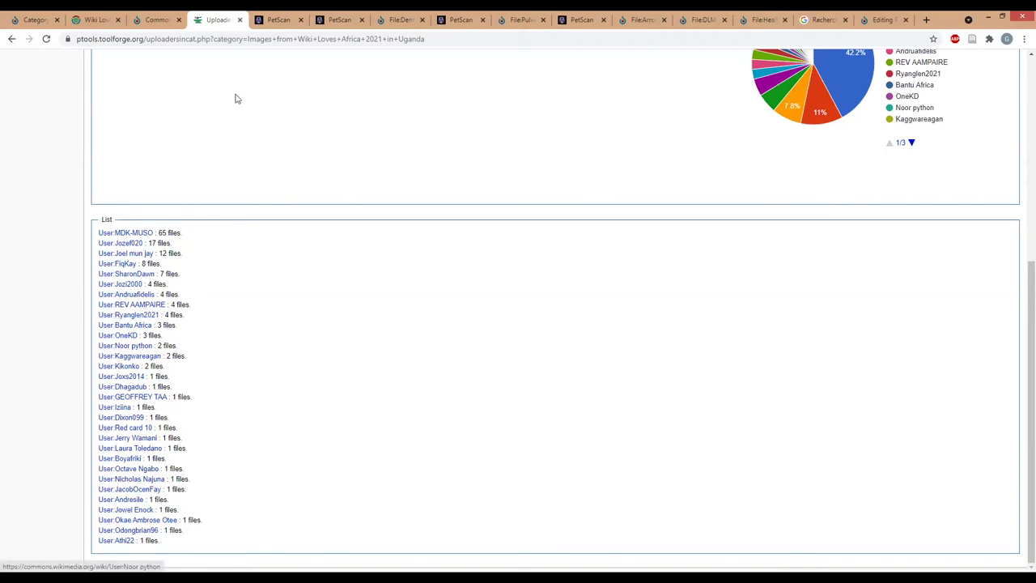
Step: Open the user page of the sixth uploader in the Uganda list in a separate tab and view its Discussion page
{"action": "middle_click", "coordinate": [121, 284]}
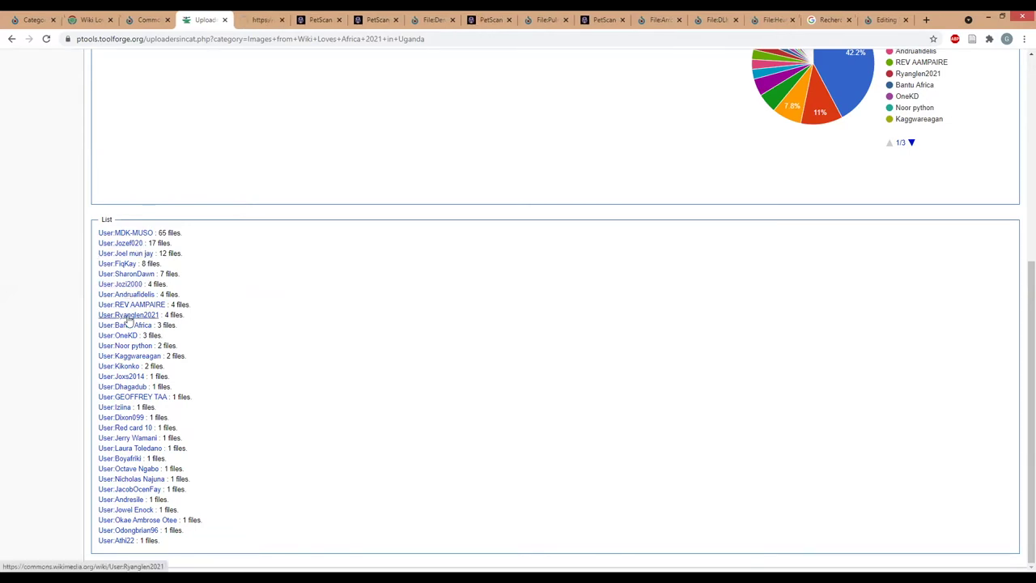
{"action": "left_click", "coordinate": [257, 21]}
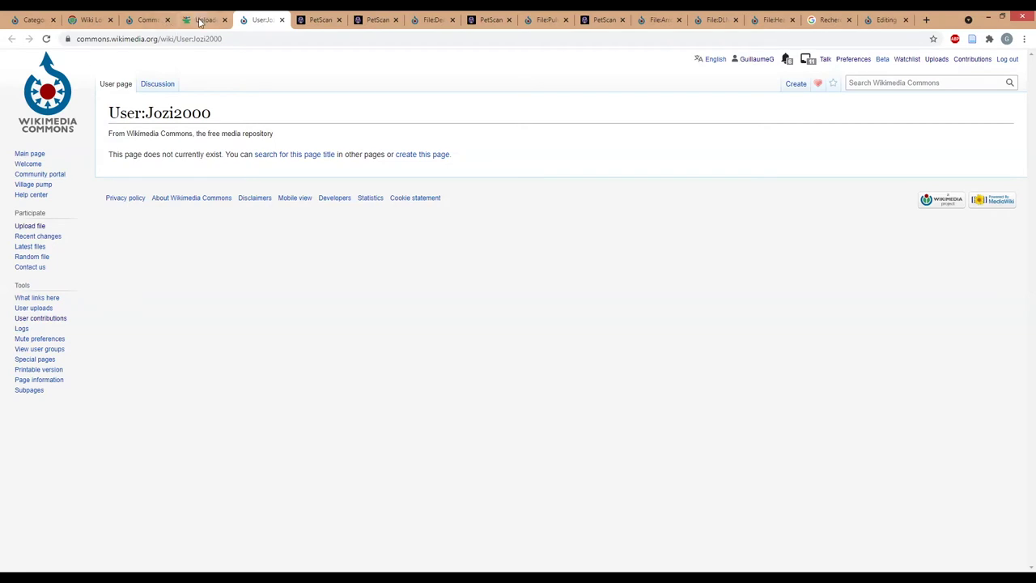
{"action": "left_click", "coordinate": [201, 20]}
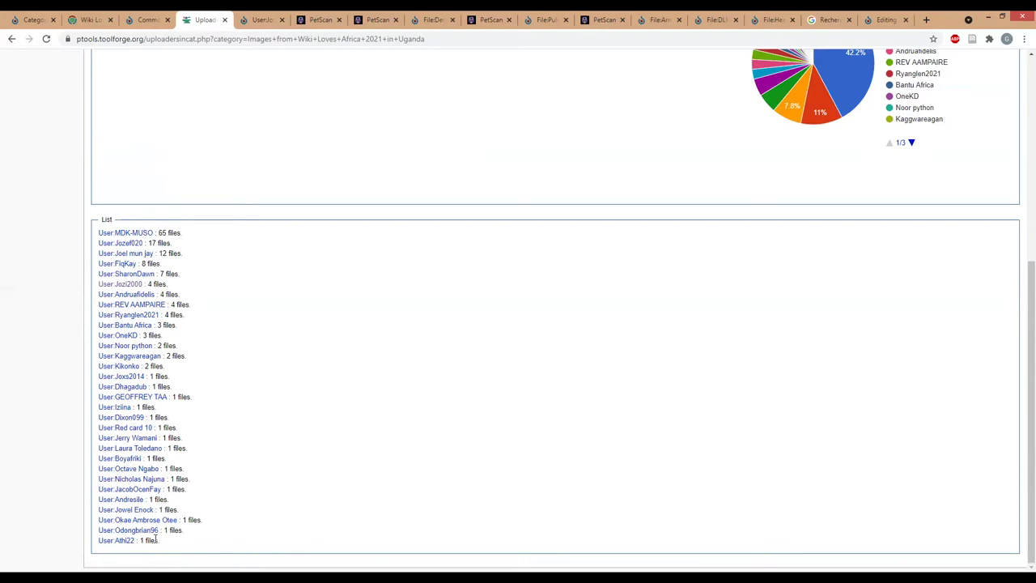
{"action": "left_click", "coordinate": [255, 21]}
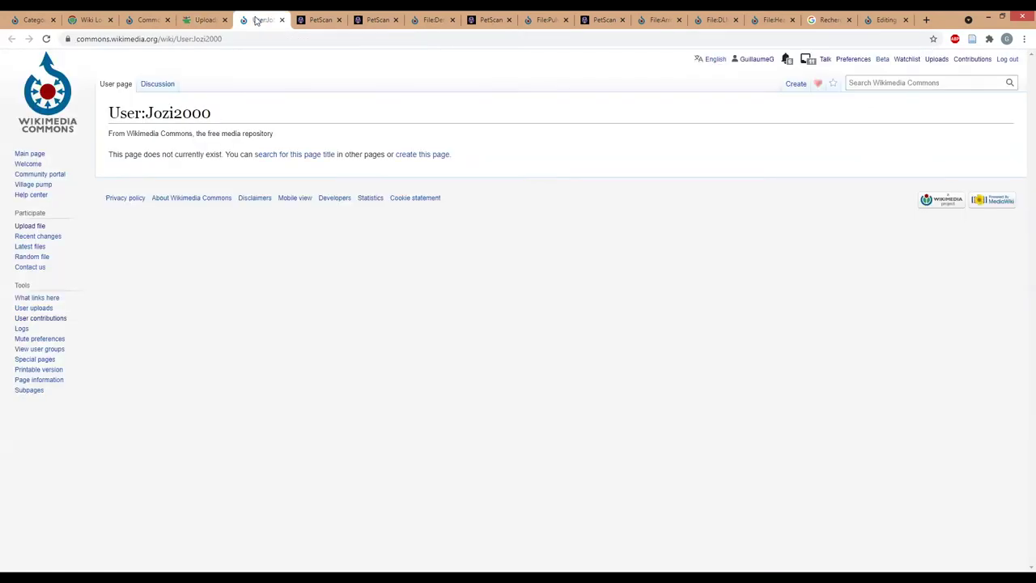
{"action": "left_click", "coordinate": [168, 92]}
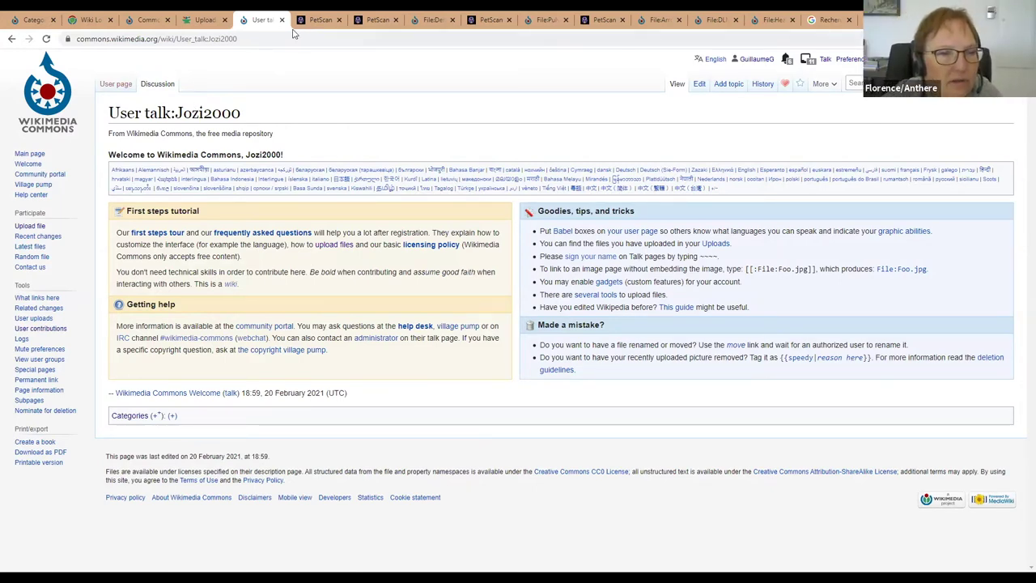
Step: Open the Petscan link under Deletion requests on the Images checking page and look through the listed files
{"action": "left_click", "coordinate": [203, 19]}
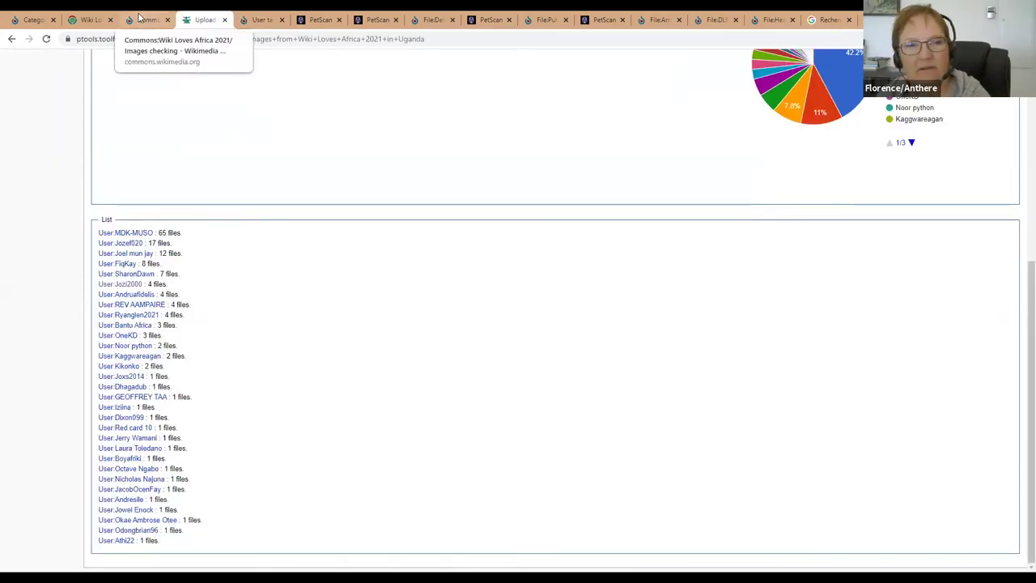
{"action": "left_click", "coordinate": [140, 18]}
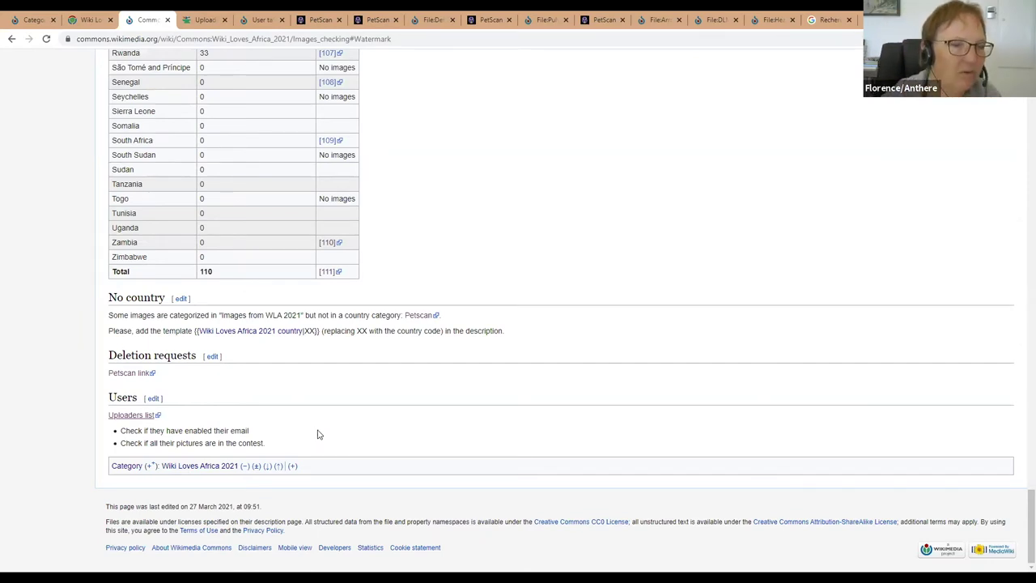
{"action": "right_click", "coordinate": [128, 373]}
{"action": "left_click", "coordinate": [158, 381]}
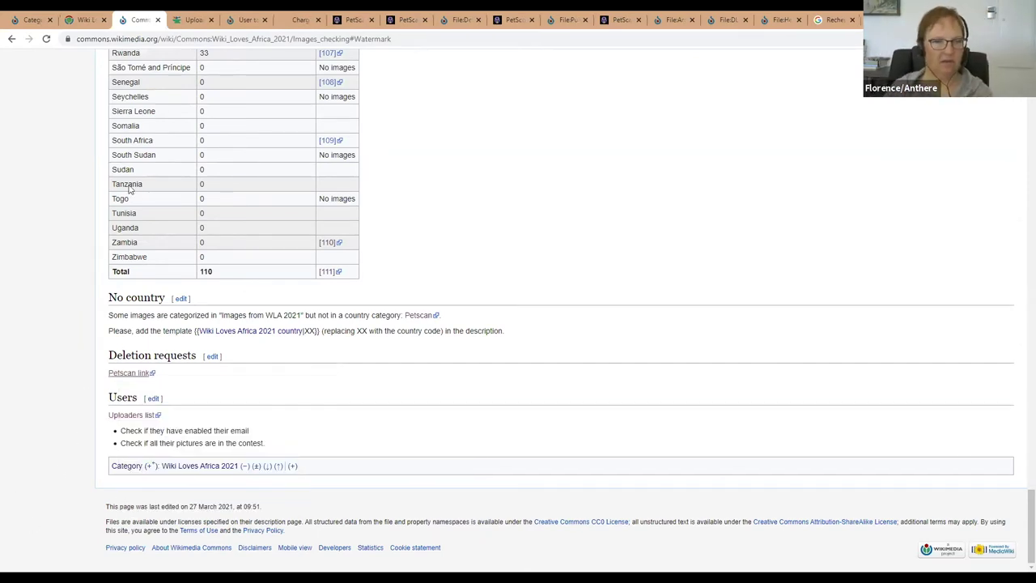
{"action": "left_click", "coordinate": [298, 20]}
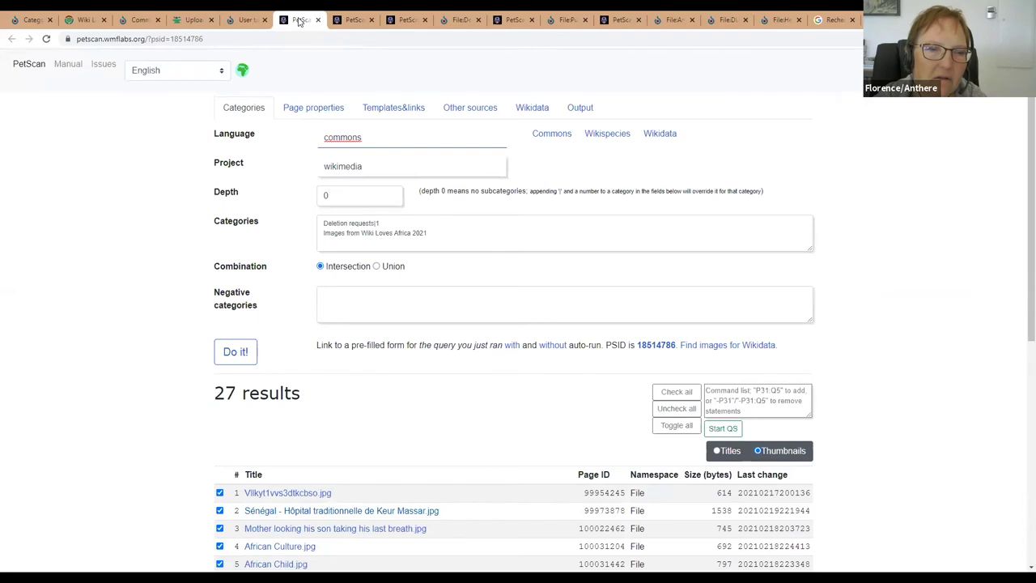
{"action": "scroll", "coordinate": [355, 184], "scroll_direction": "down", "scroll_amount": 3}
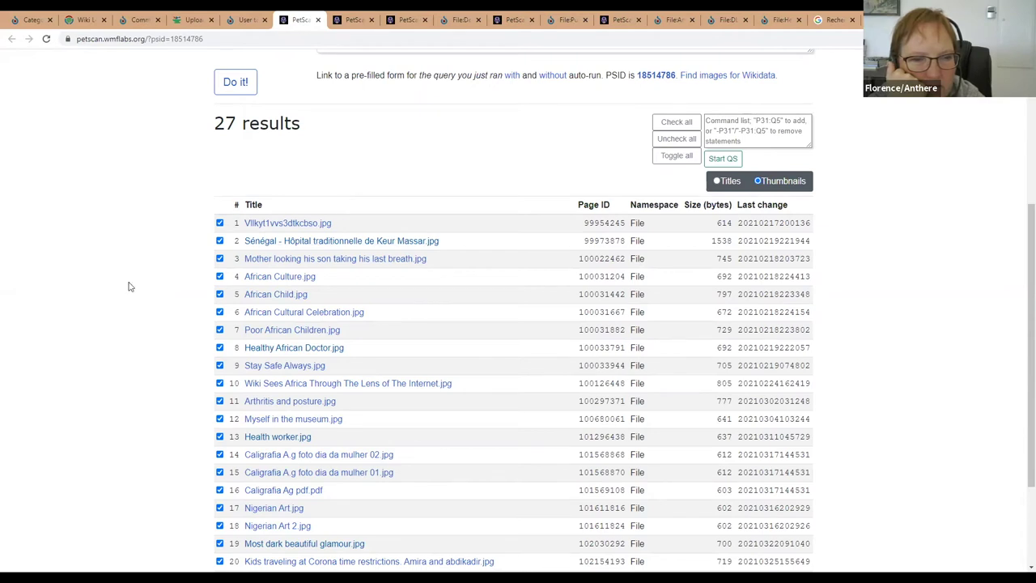
{"action": "scroll", "coordinate": [128, 286], "scroll_direction": "down", "scroll_amount": 1}
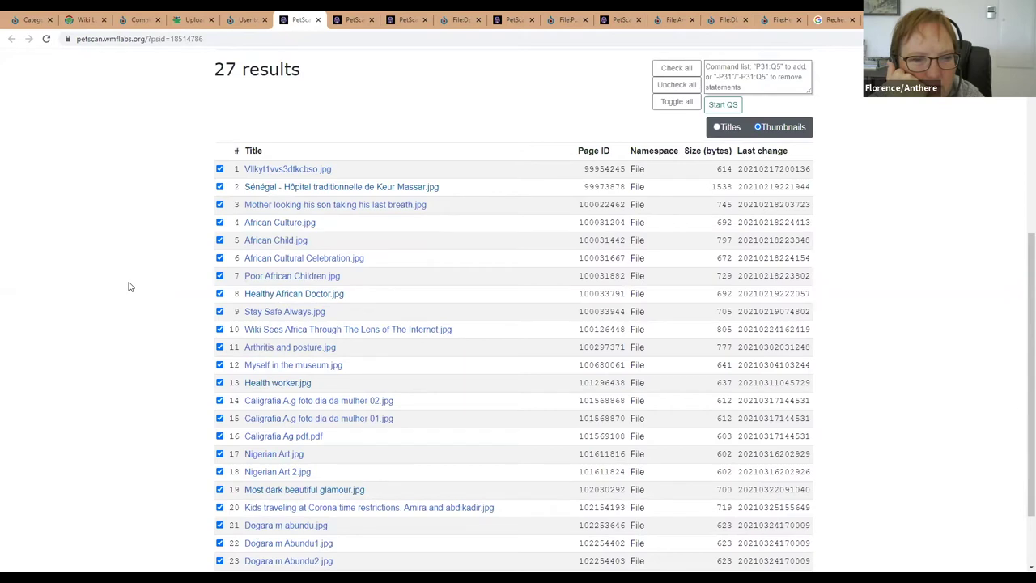
{"action": "scroll", "coordinate": [127, 286], "scroll_direction": "down", "scroll_amount": 2}
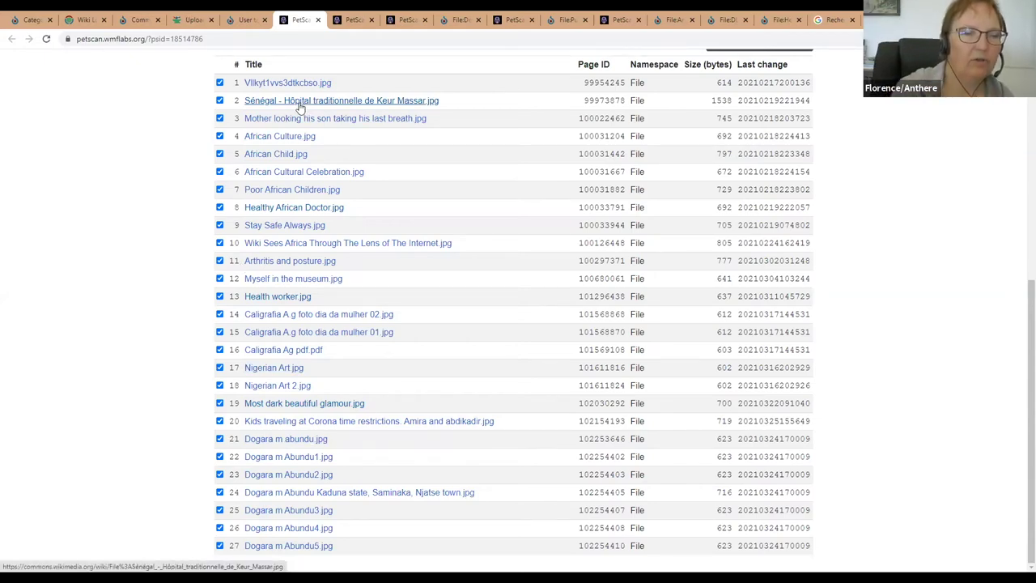
Step: Add the category Images from Wiki Loves Africa 2021 in Nigeria to the deletion requests query, run it and review the results
{"action": "scroll", "coordinate": [247, 261], "scroll_direction": "up", "scroll_amount": 10}
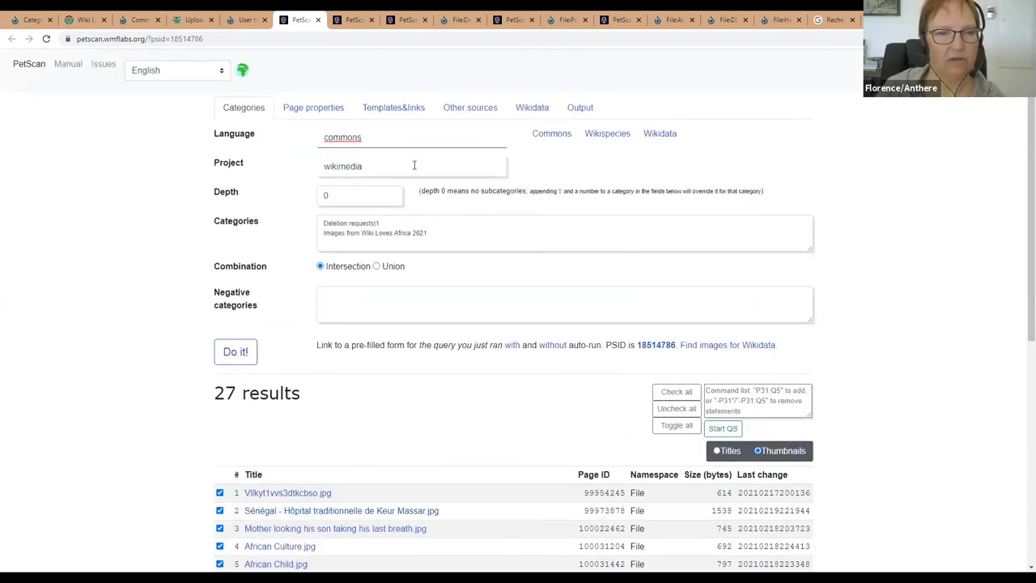
{"action": "left_click", "coordinate": [337, 241]}
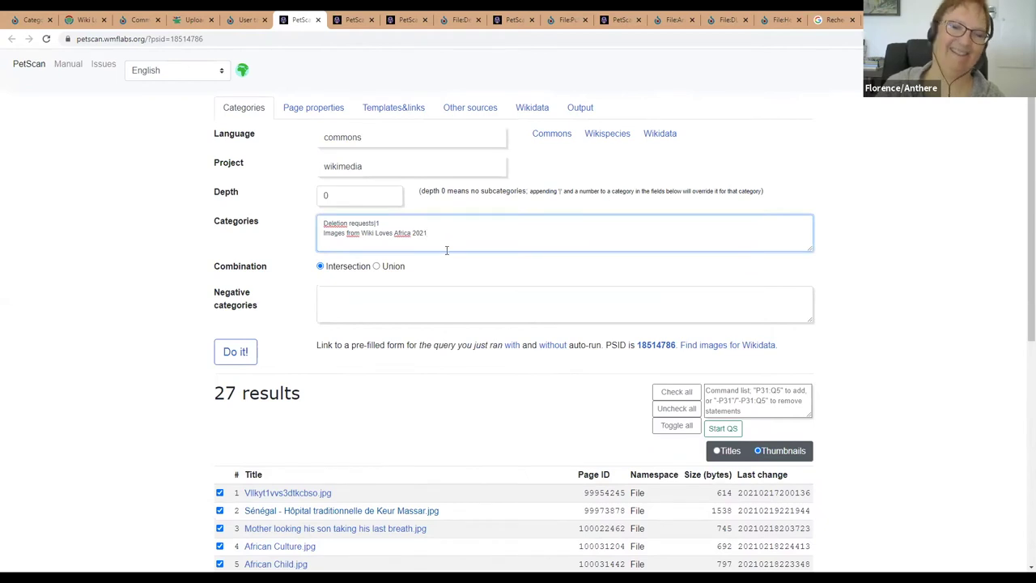
{"action": "key", "text": "Return"}
{"action": "type", "text": "Images "}
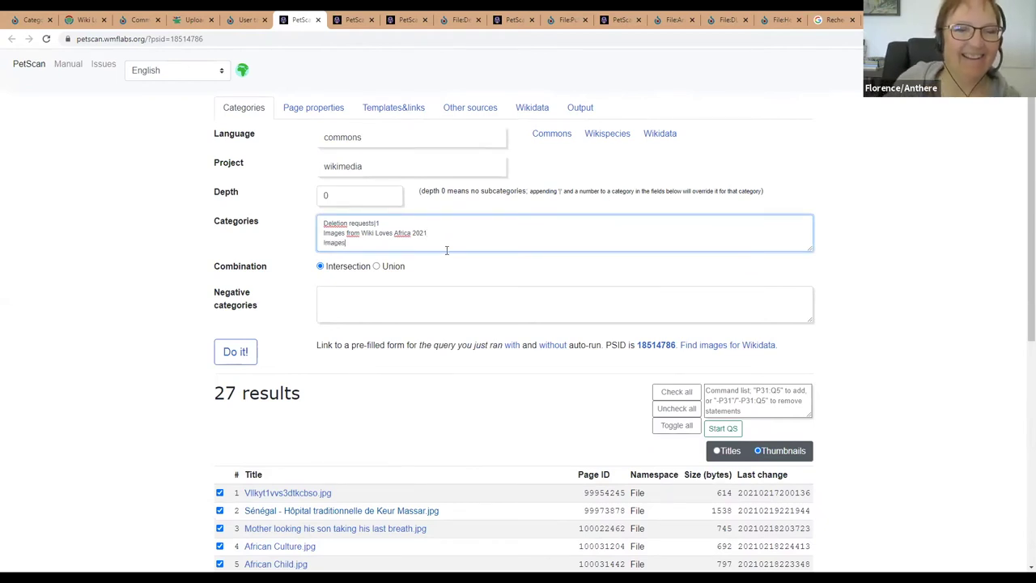
{"action": "type", "text": "from"}
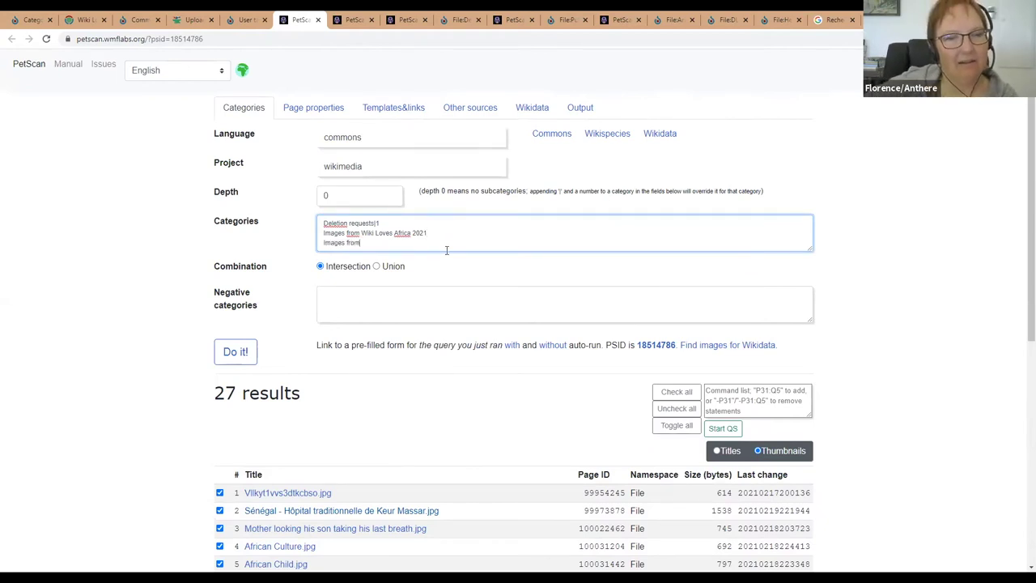
{"action": "type", "text": " Wiki LO"}
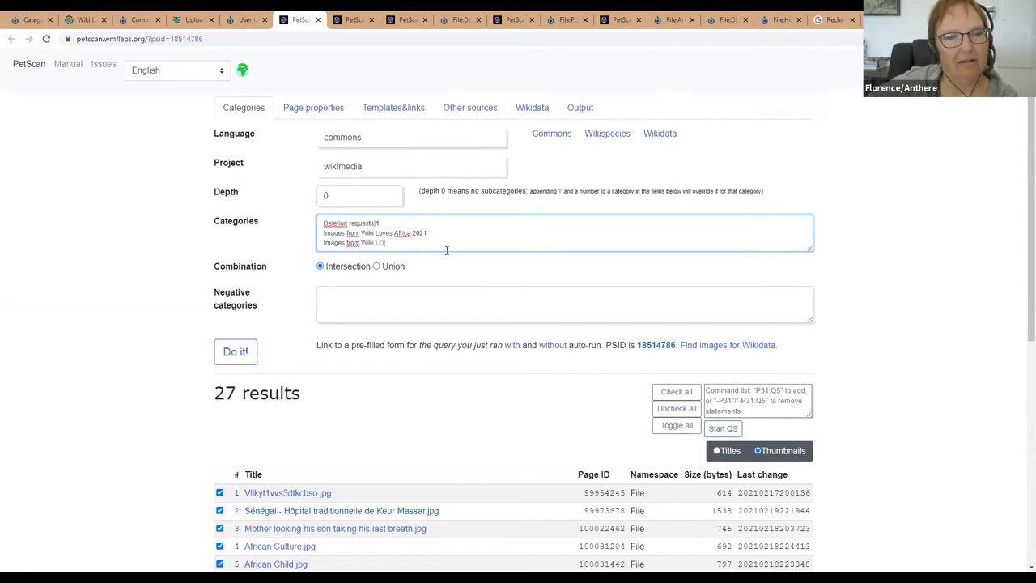
{"action": "type", "text": "ves Africa 2021 in Nigeria"}
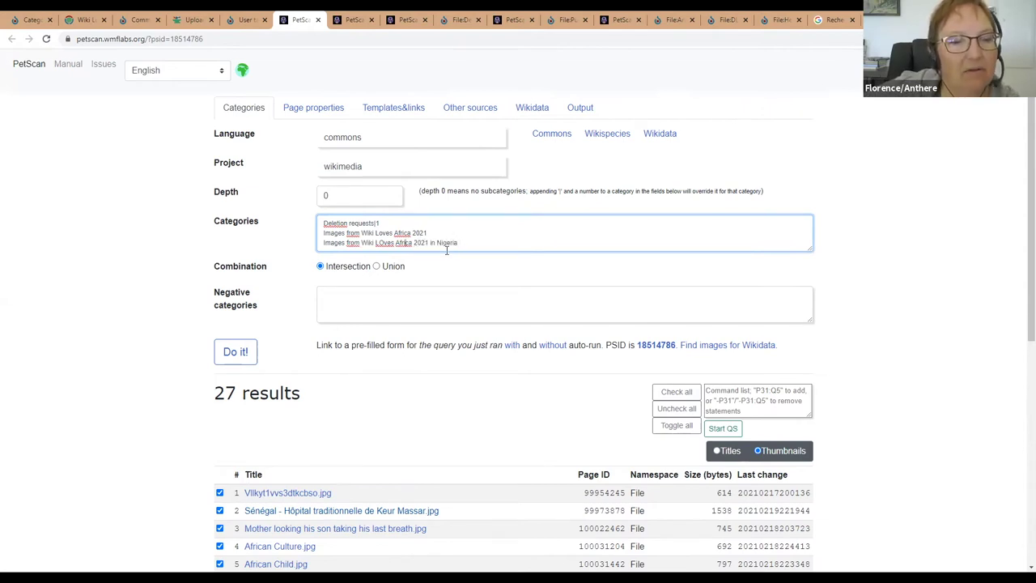
{"action": "key", "text": "BackSpace"}
{"action": "type", "text": "o"}
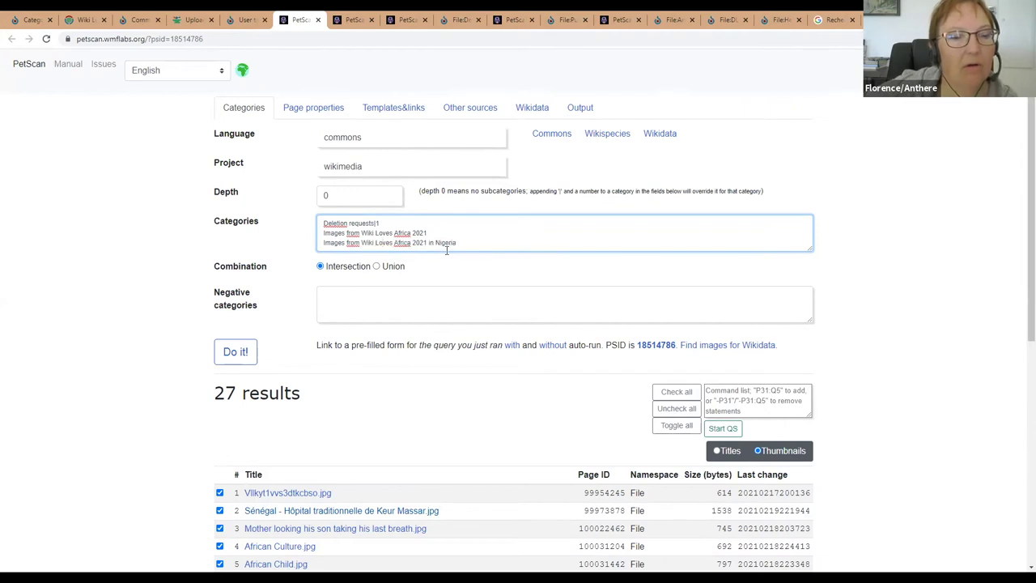
{"action": "left_click", "coordinate": [231, 354]}
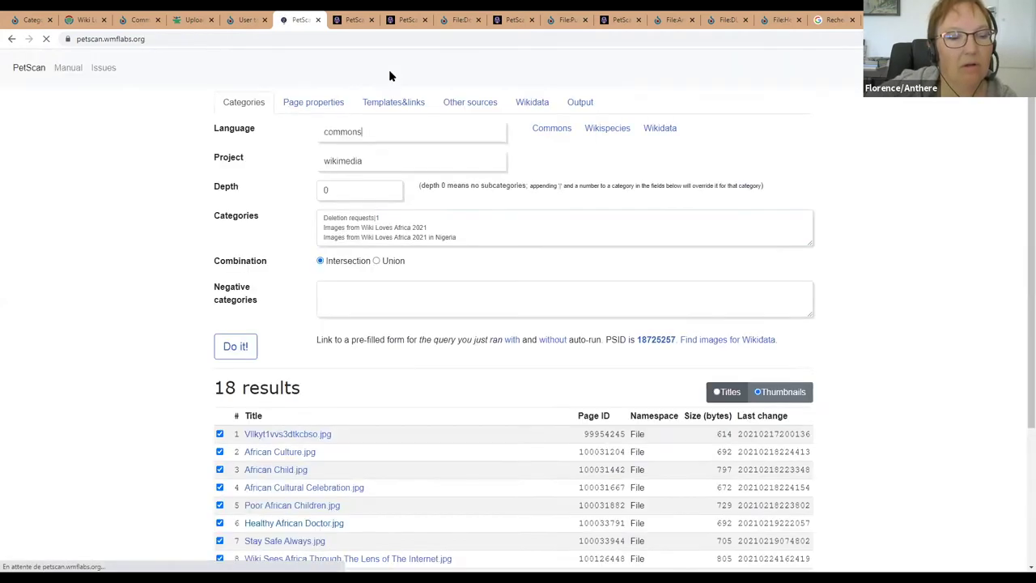
{"action": "scroll", "coordinate": [177, 243], "scroll_direction": "down", "scroll_amount": 3}
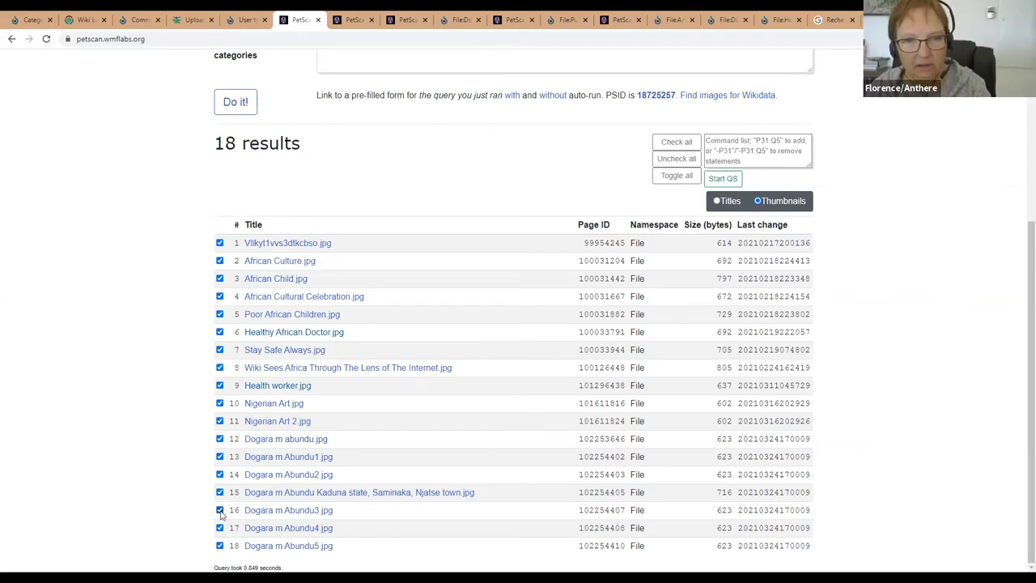
{"action": "scroll", "coordinate": [272, 365], "scroll_direction": "up", "scroll_amount": 3}
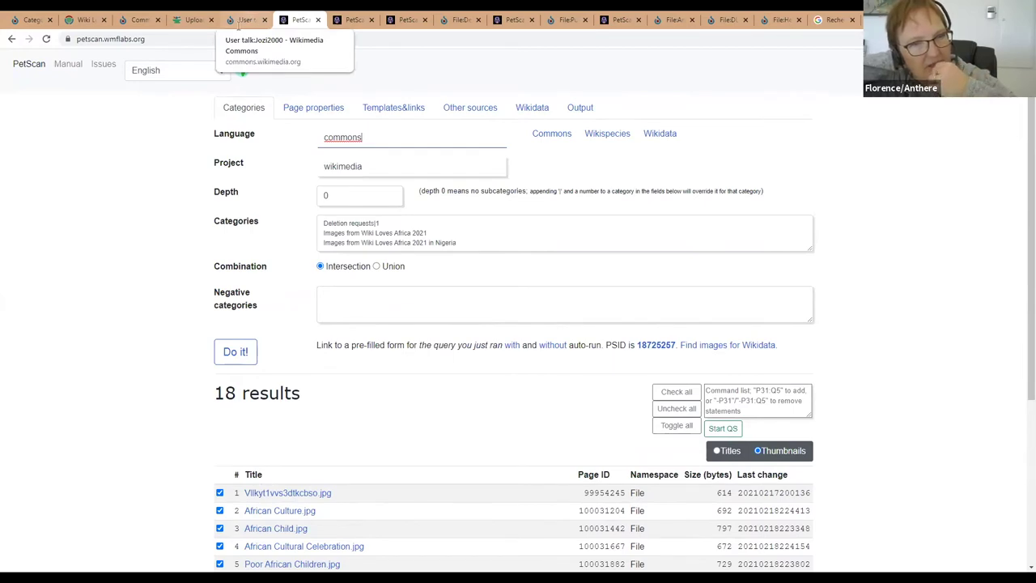
Step: Return to the Images checking page and copy the address of the Petscan link under Deletion requests
{"action": "left_click", "coordinate": [241, 19]}
{"action": "left_click", "coordinate": [193, 20]}
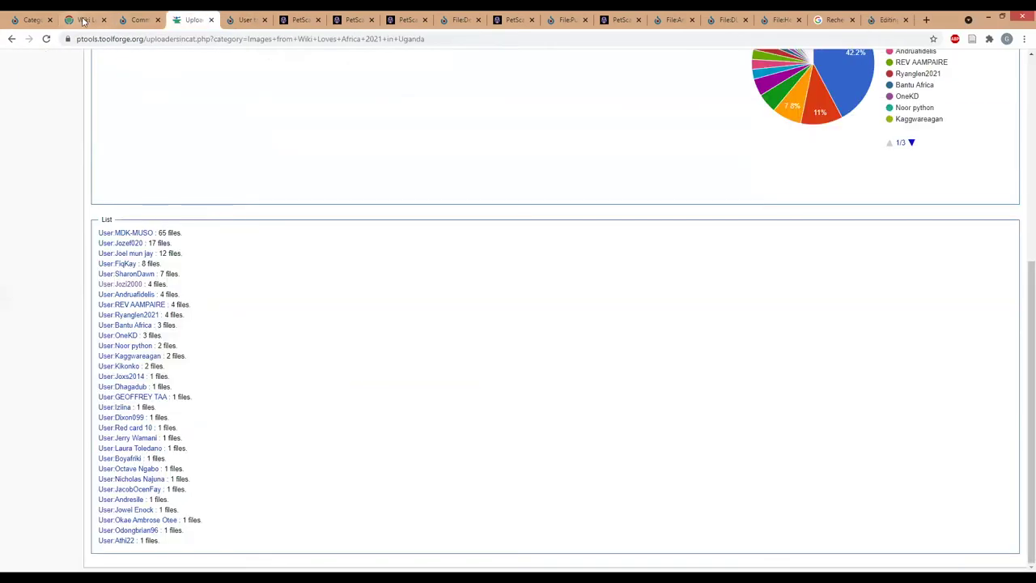
{"action": "left_click", "coordinate": [133, 19]}
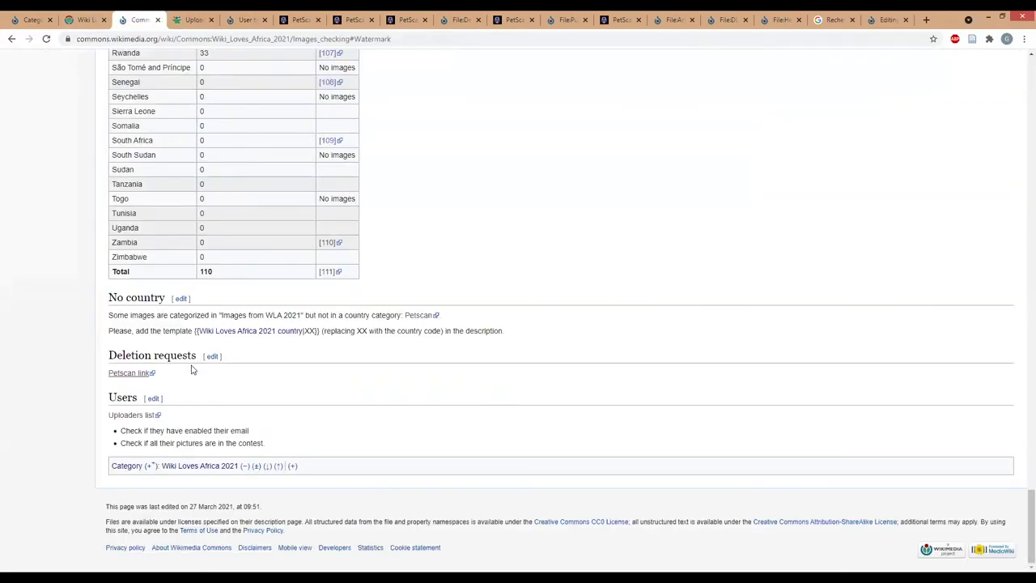
{"action": "right_click", "coordinate": [128, 377]}
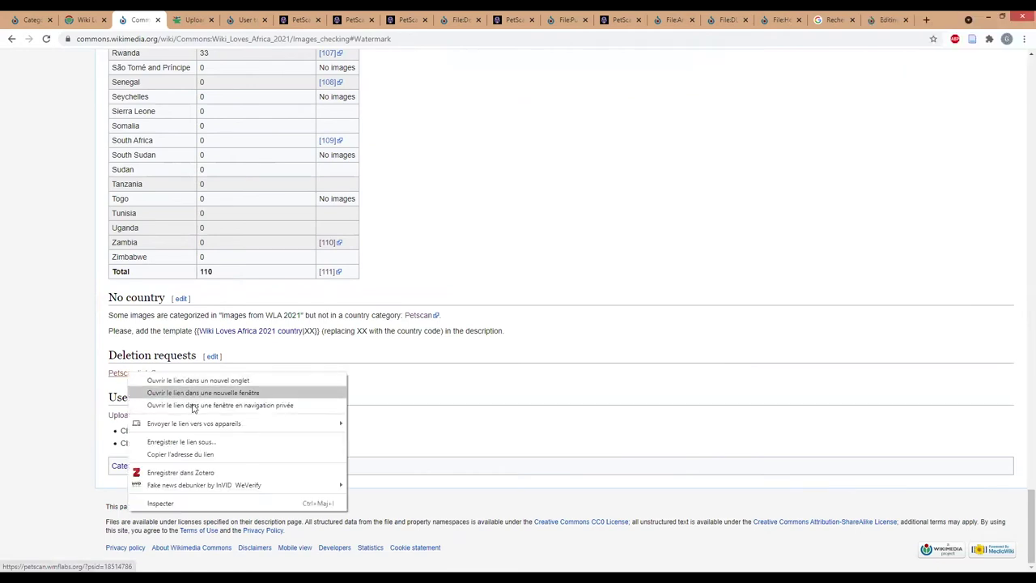
{"action": "left_click", "coordinate": [238, 454]}
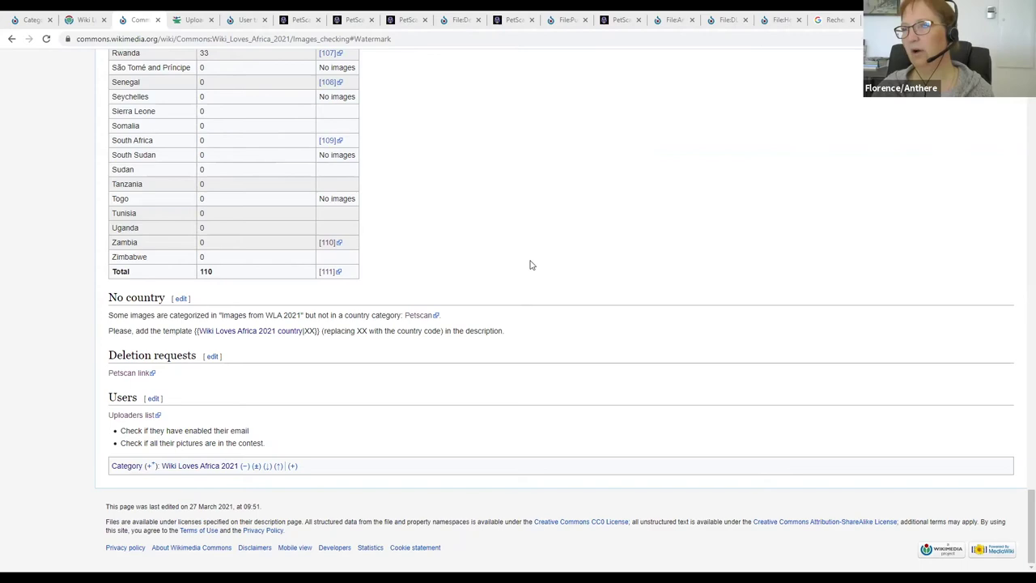
{"action": "scroll", "coordinate": [530, 265], "scroll_direction": "up", "scroll_amount": 15}
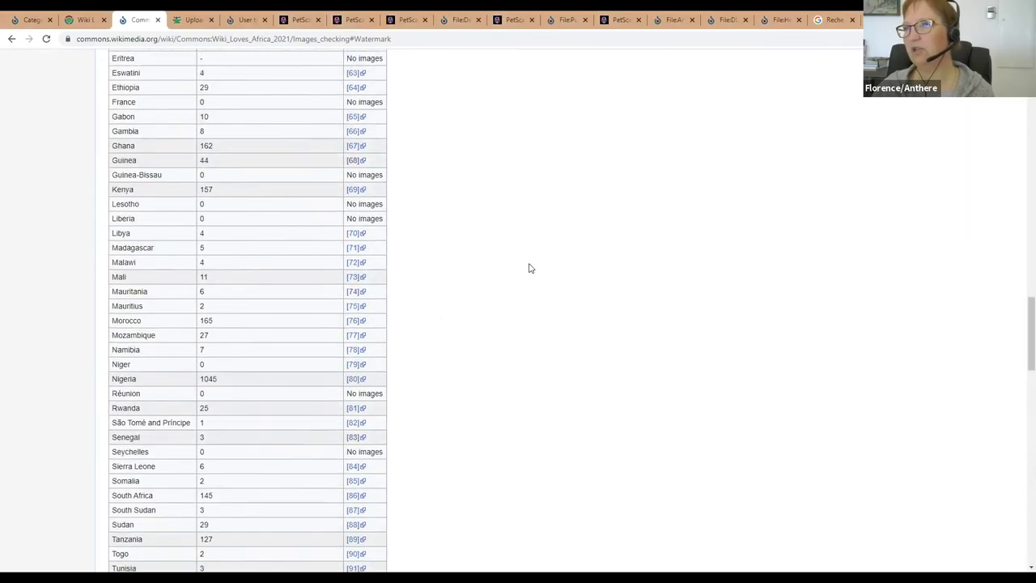
Step: Look through the country tables for images to check and images without categories on the Images checking page
{"action": "scroll", "coordinate": [530, 268], "scroll_direction": "up", "scroll_amount": 10}
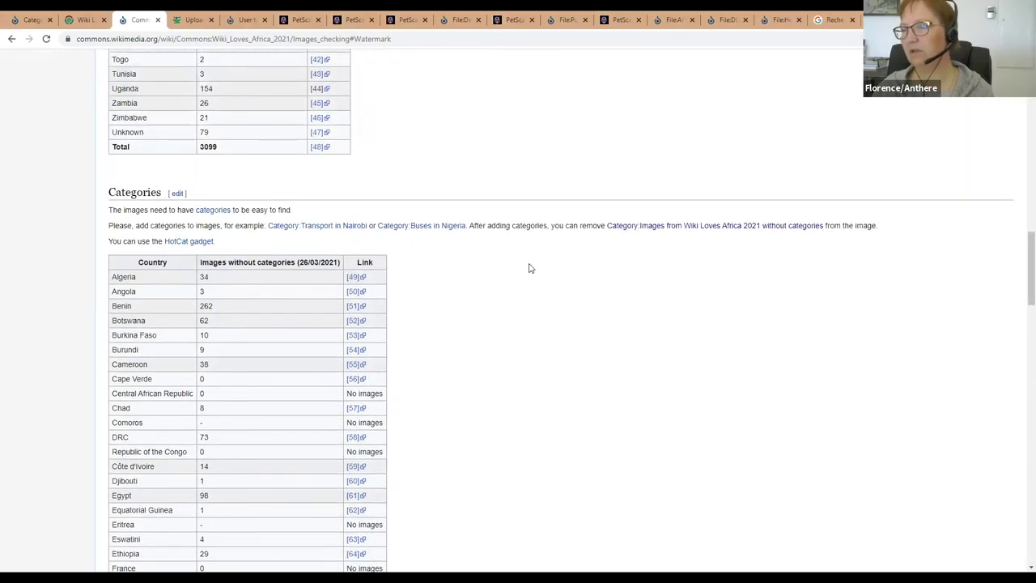
{"action": "scroll", "coordinate": [530, 268], "scroll_direction": "up", "scroll_amount": 10}
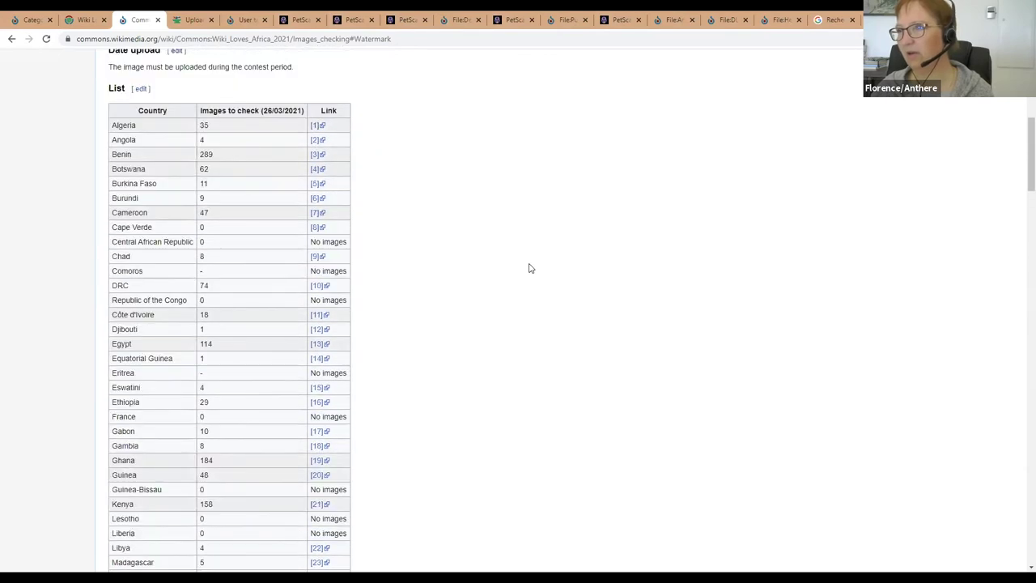
{"action": "scroll", "coordinate": [529, 268], "scroll_direction": "up", "scroll_amount": 2}
{"action": "scroll", "coordinate": [530, 268], "scroll_direction": "down", "scroll_amount": 2}
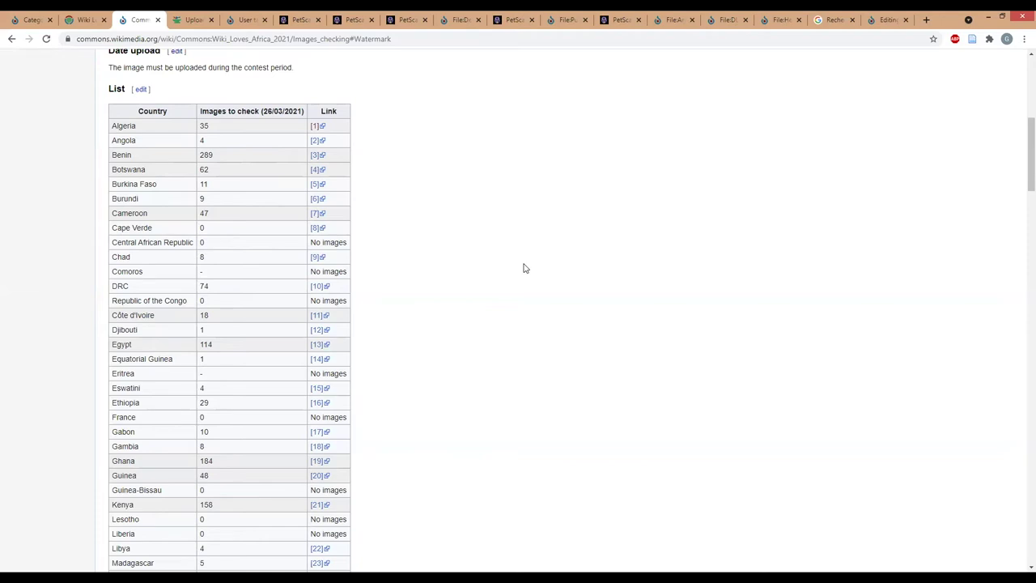
{"action": "scroll", "coordinate": [480, 388], "scroll_direction": "down", "scroll_amount": 3}
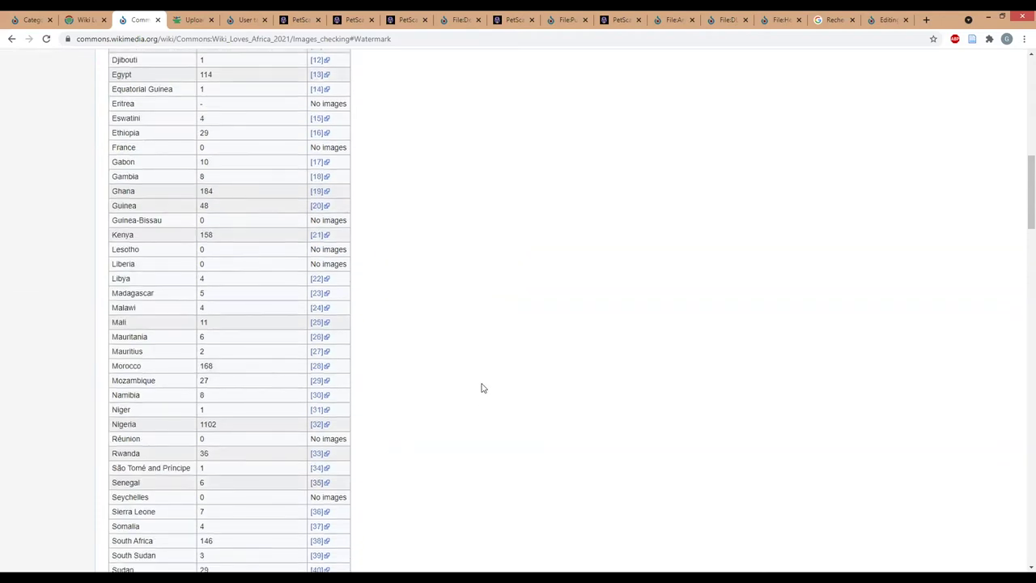
{"action": "scroll", "coordinate": [480, 387], "scroll_direction": "down", "scroll_amount": 3}
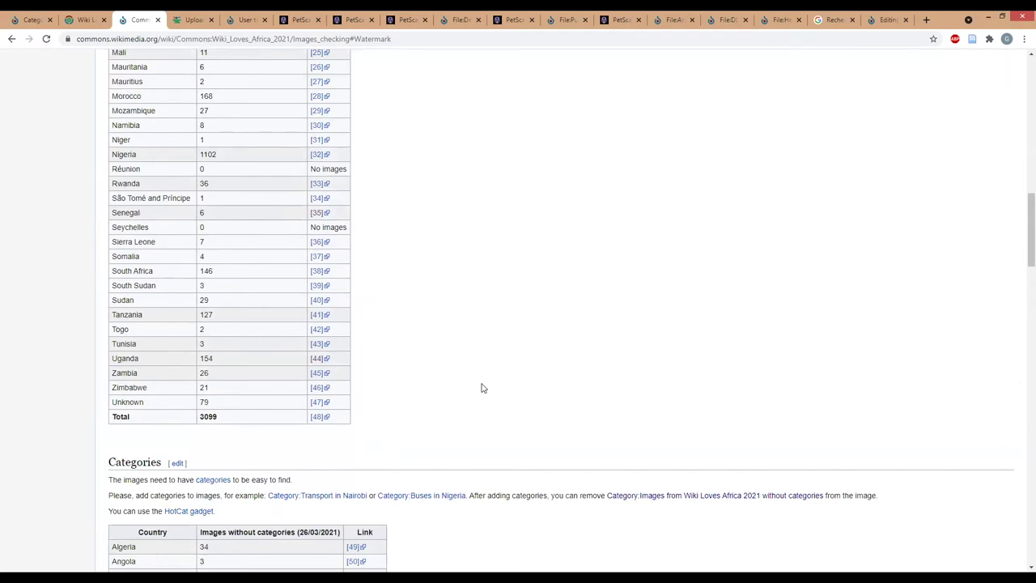
{"action": "scroll", "coordinate": [481, 388], "scroll_direction": "up", "scroll_amount": 6}
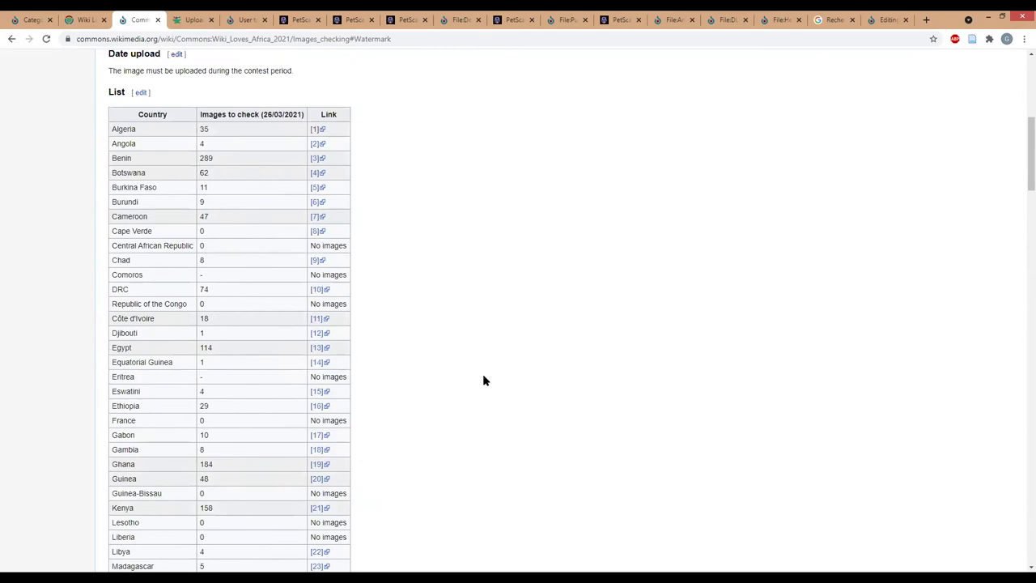
{"action": "scroll", "coordinate": [483, 380], "scroll_direction": "up", "scroll_amount": 1}
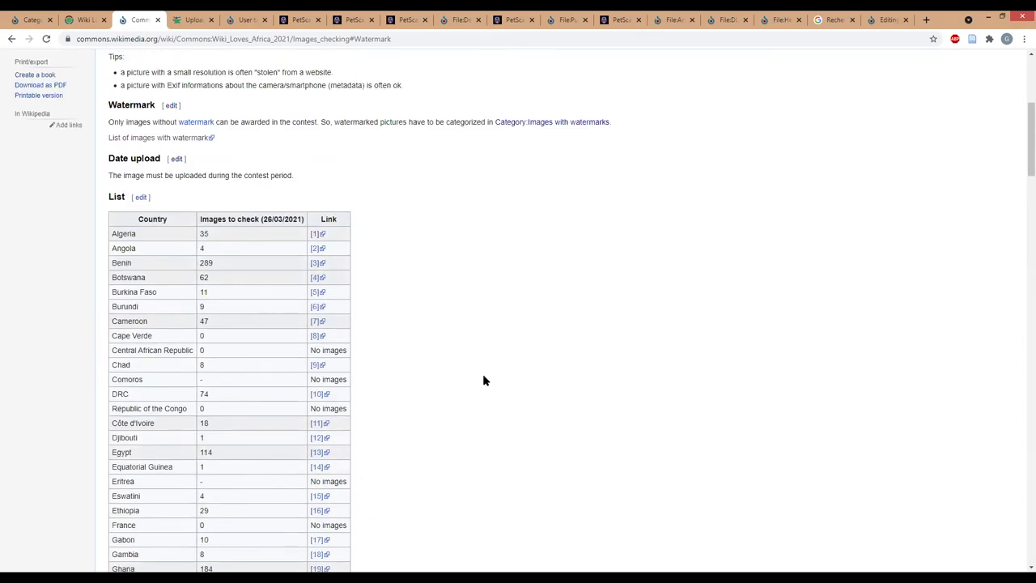
Step: Highlight the Images from Wiki Loves Africa 2021 in Nigeria line in the PetScan deletion requests query, and return to the start of the Images checking page
{"action": "left_click", "coordinate": [296, 18]}
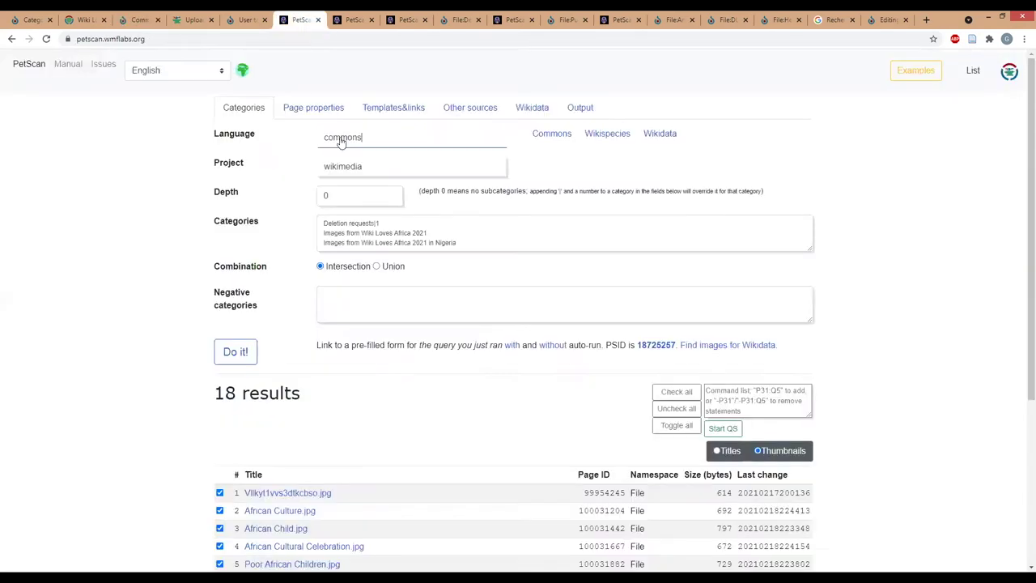
{"action": "left_click_drag", "start_coordinate": [458, 243], "coordinate": [320, 248]}
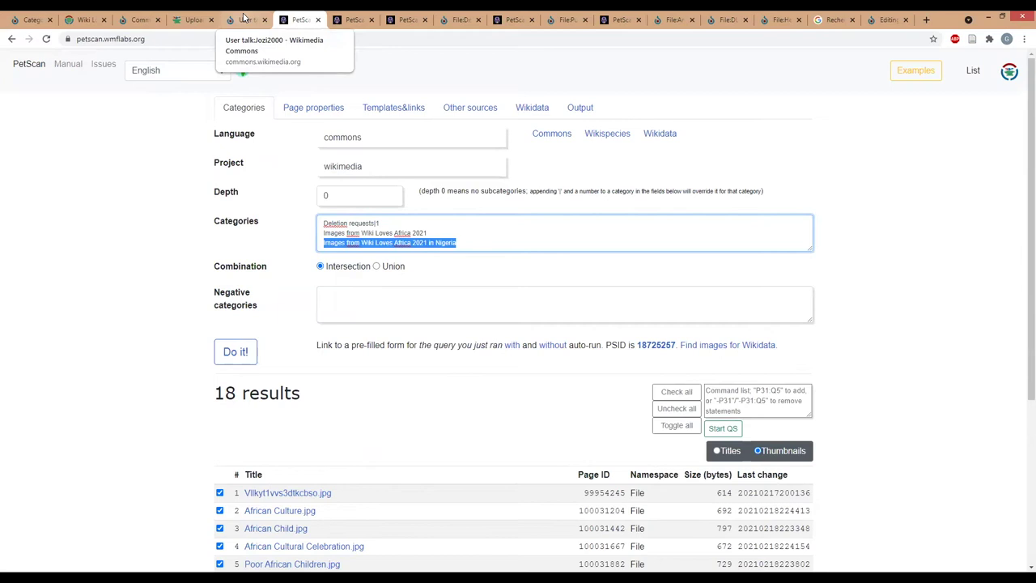
{"action": "left_click", "coordinate": [140, 19]}
{"action": "scroll", "coordinate": [367, 188], "scroll_direction": "up", "scroll_amount": 2}
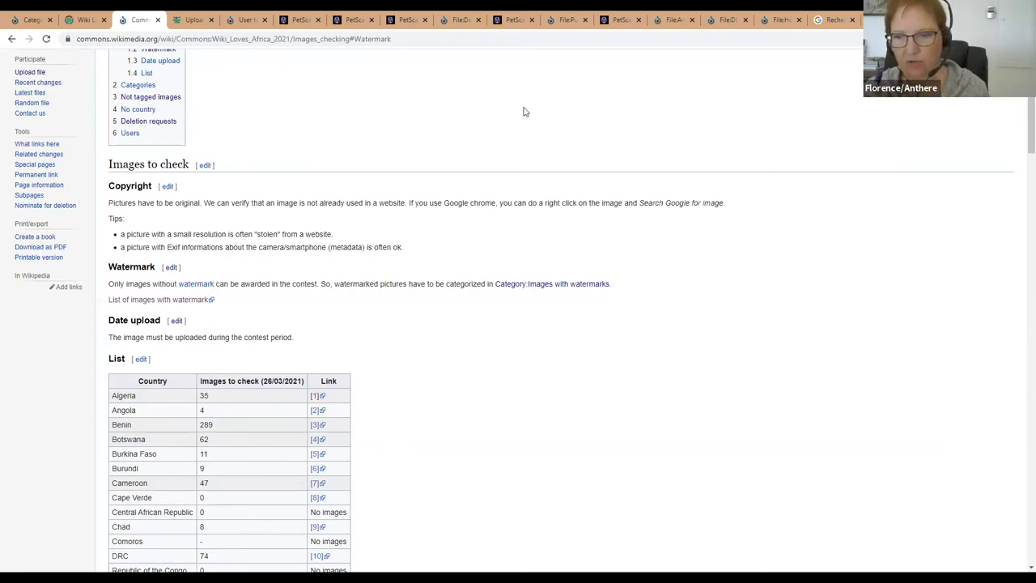
{"action": "scroll", "coordinate": [492, 155], "scroll_direction": "up", "scroll_amount": 3}
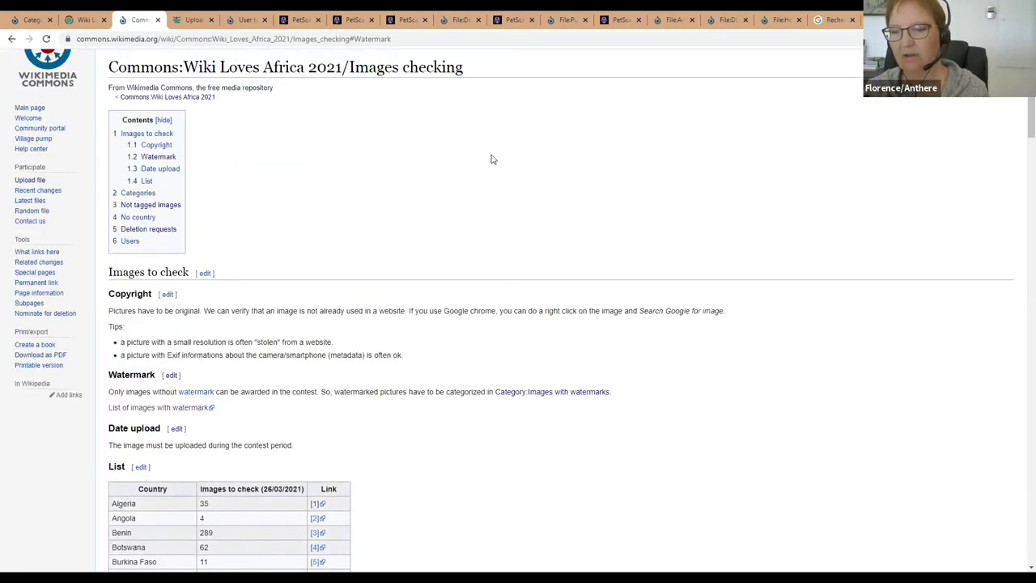
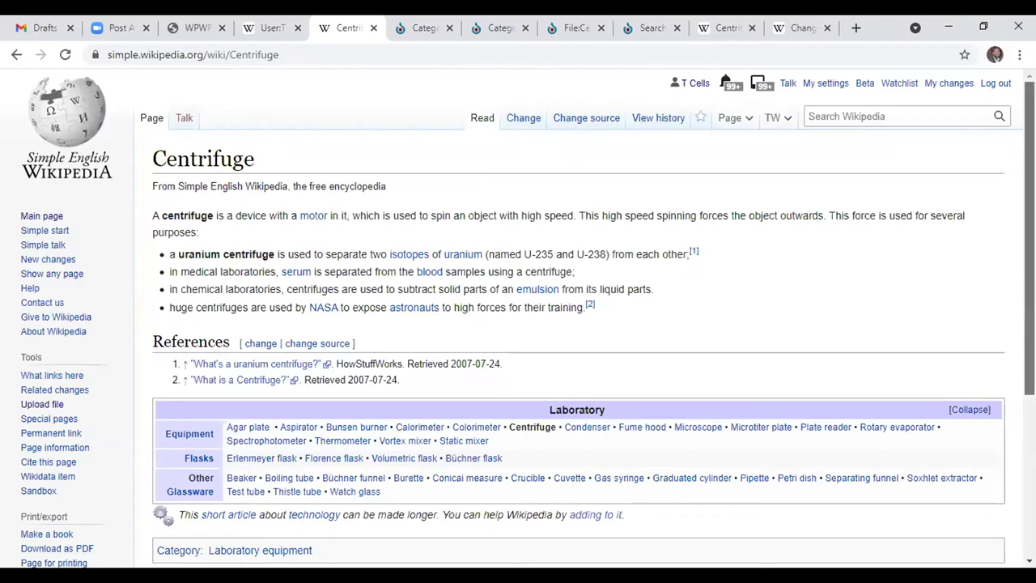
Step: Look through the Simple English Wikipedia article Centrifuge, including its references, Laboratory navigation box and category
{"action": "scroll", "coordinate": [518, 316], "scroll_direction": "down", "scroll_amount": 1}
{"action": "scroll", "coordinate": [517, 316], "scroll_direction": "down", "scroll_amount": 1}
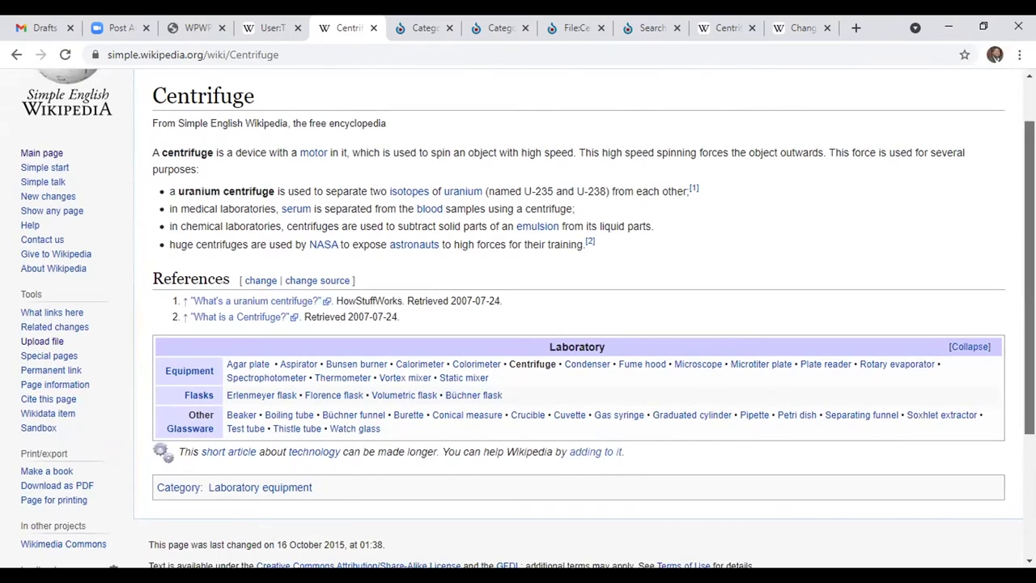
{"action": "scroll", "coordinate": [518, 316], "scroll_direction": "down", "scroll_amount": 1}
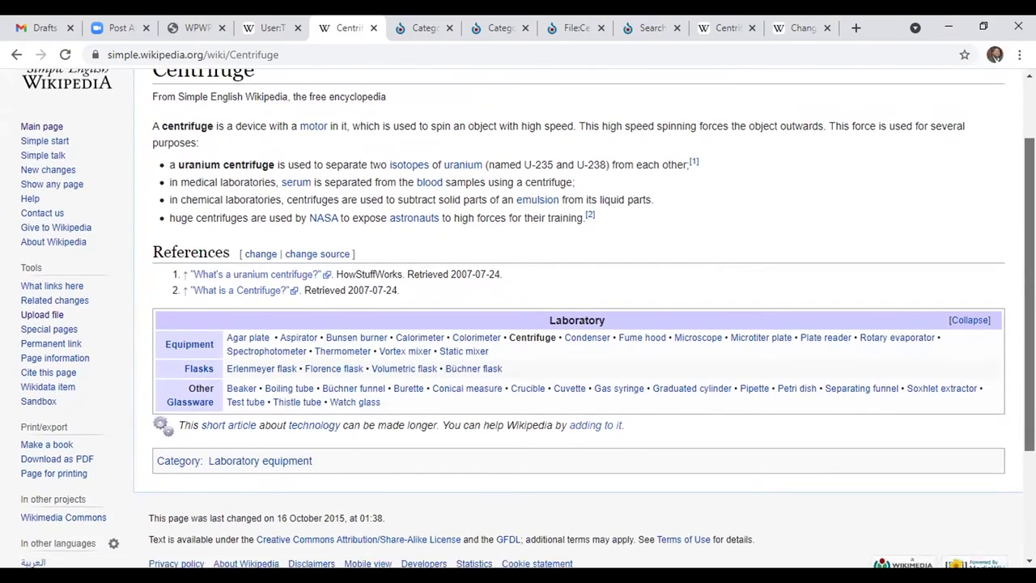
{"action": "scroll", "coordinate": [518, 316], "scroll_direction": "up", "scroll_amount": 2}
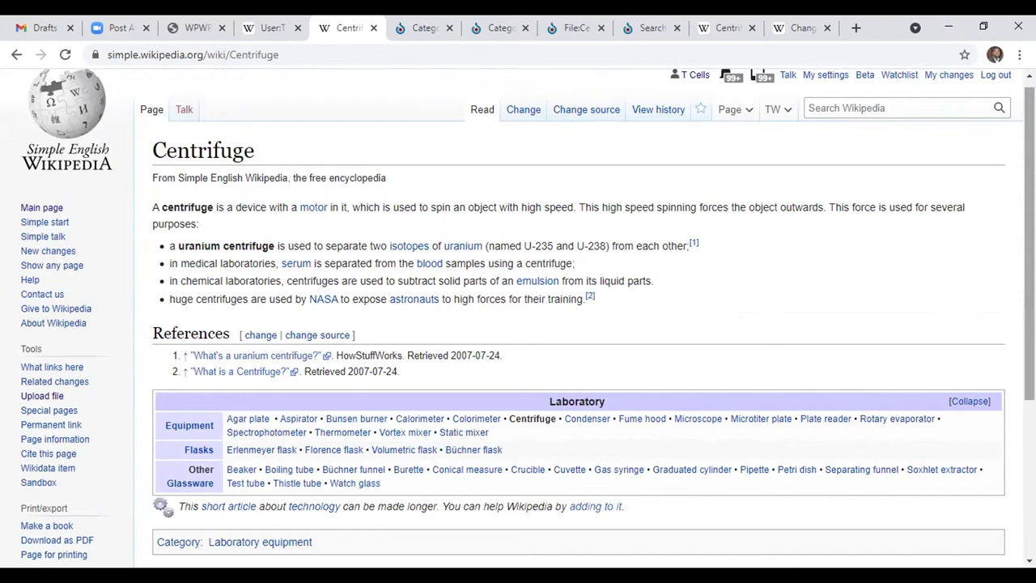
Step: Switch to the open centrifuge file page on Wikimedia Commons and search the site for "Centrifuge"
{"action": "left_click", "coordinate": [585, 19]}
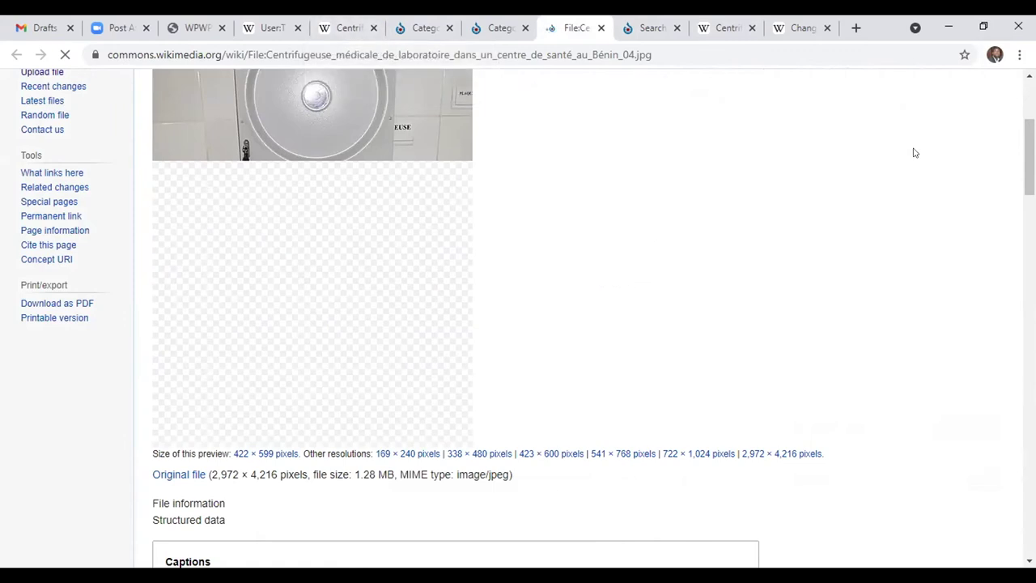
{"action": "scroll", "coordinate": [915, 151], "scroll_direction": "up", "scroll_amount": 3}
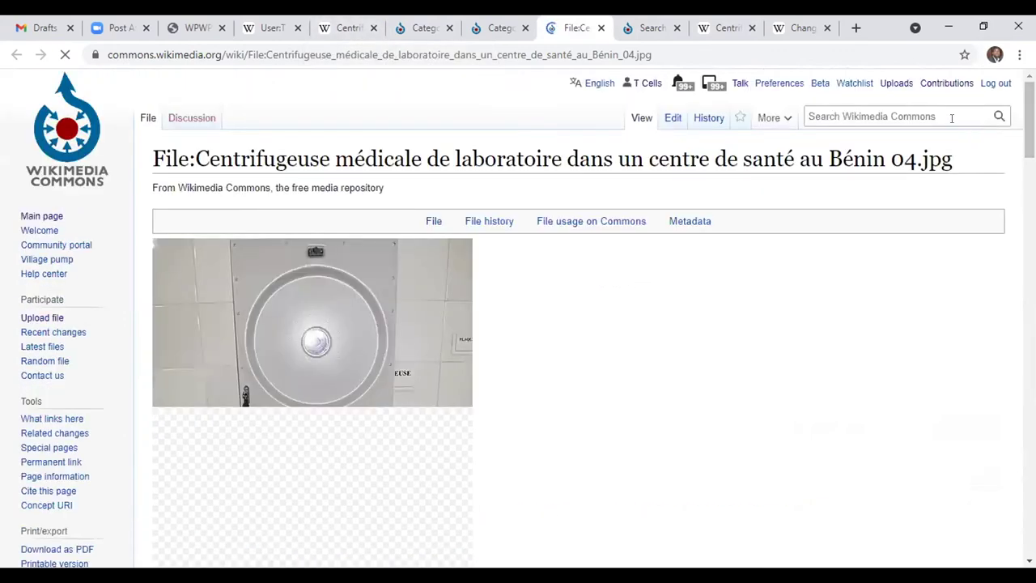
{"action": "left_click", "coordinate": [951, 118]}
{"action": "type", "text": "C"}
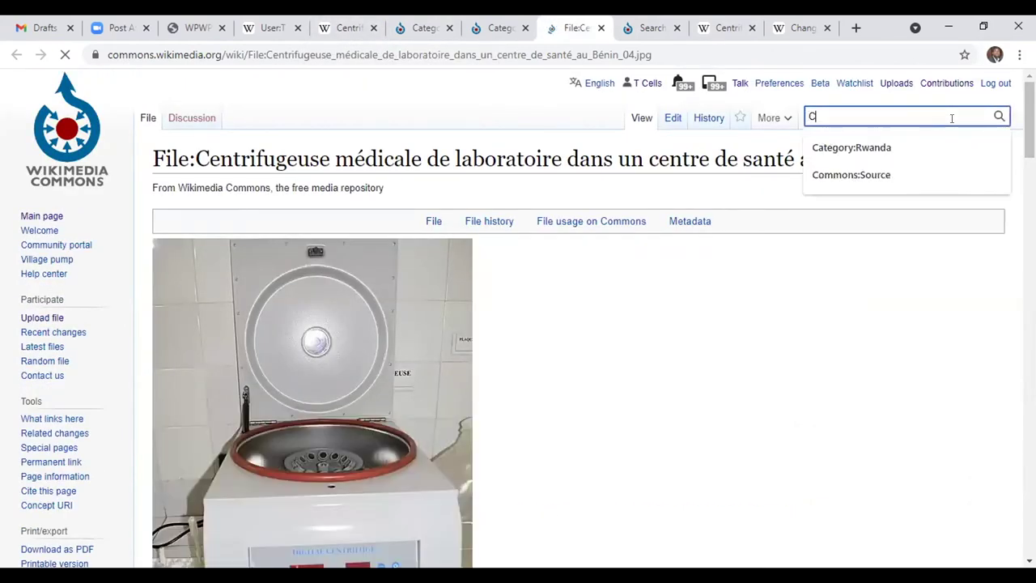
{"action": "type", "text": "entrifuge"}
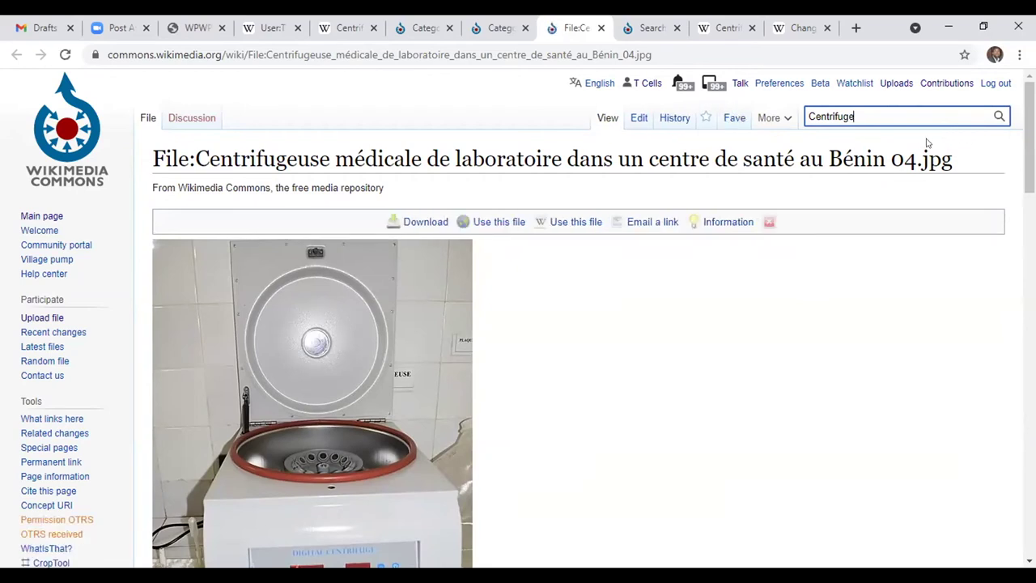
{"action": "left_click", "coordinate": [999, 118]}
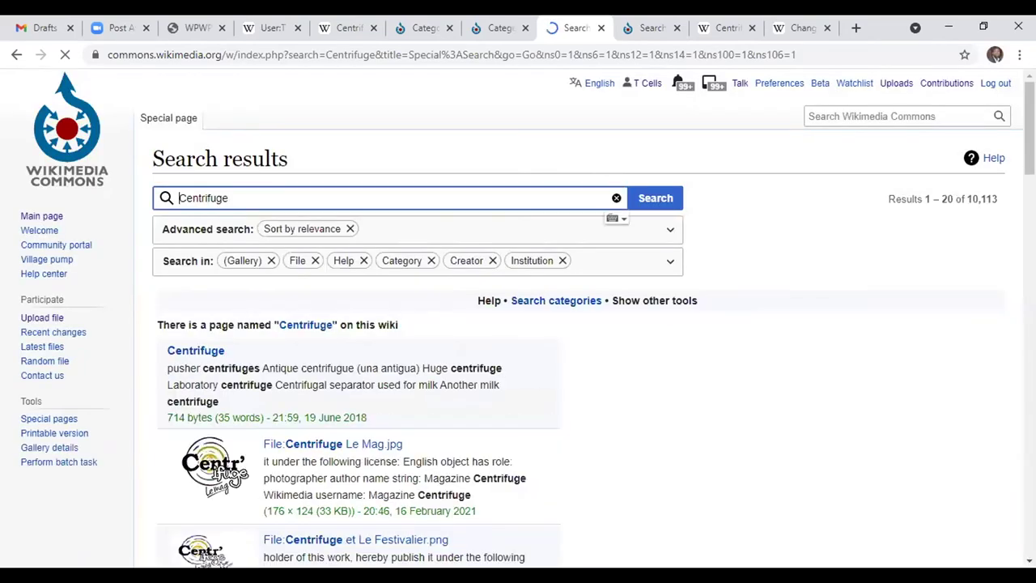
Step: Look through the first page of Centrifuge search results for a suitable image and return to its beginning
{"action": "scroll", "coordinate": [526, 315], "scroll_direction": "down", "scroll_amount": 1}
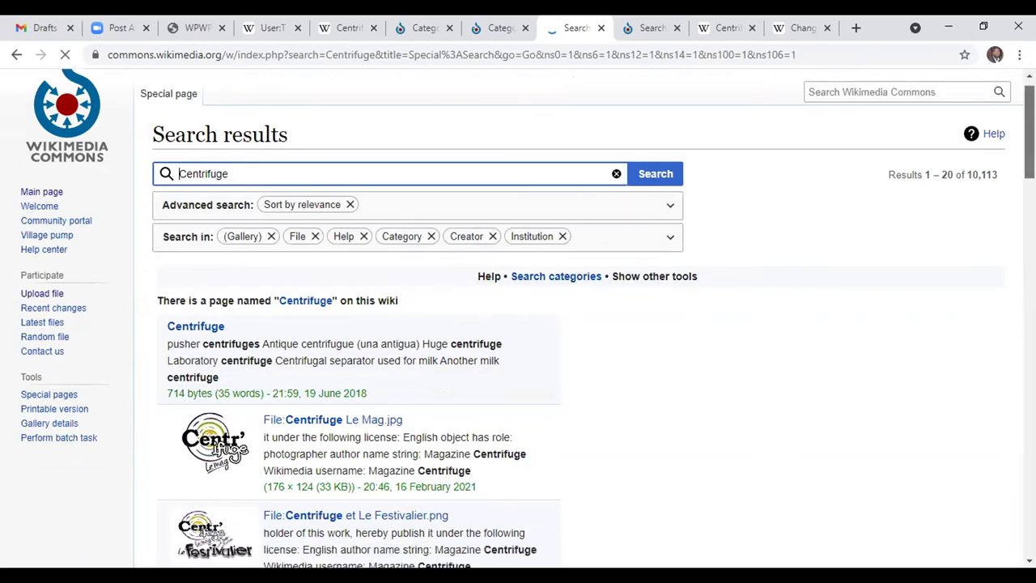
{"action": "scroll", "coordinate": [203, 297], "scroll_direction": "down", "scroll_amount": 5}
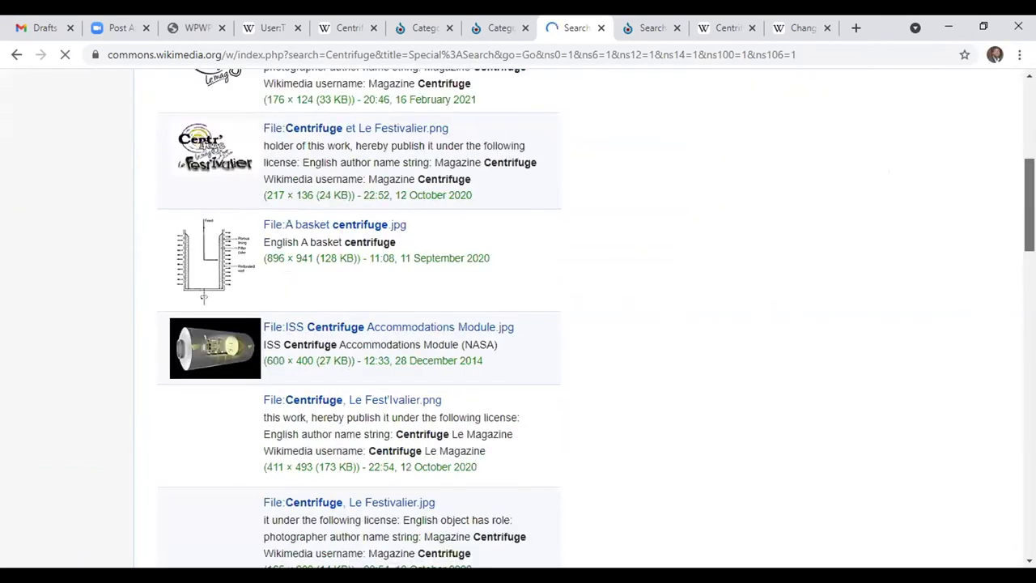
{"action": "scroll", "coordinate": [596, 317], "scroll_direction": "down", "scroll_amount": 1}
{"action": "scroll", "coordinate": [595, 318], "scroll_direction": "down", "scroll_amount": 1}
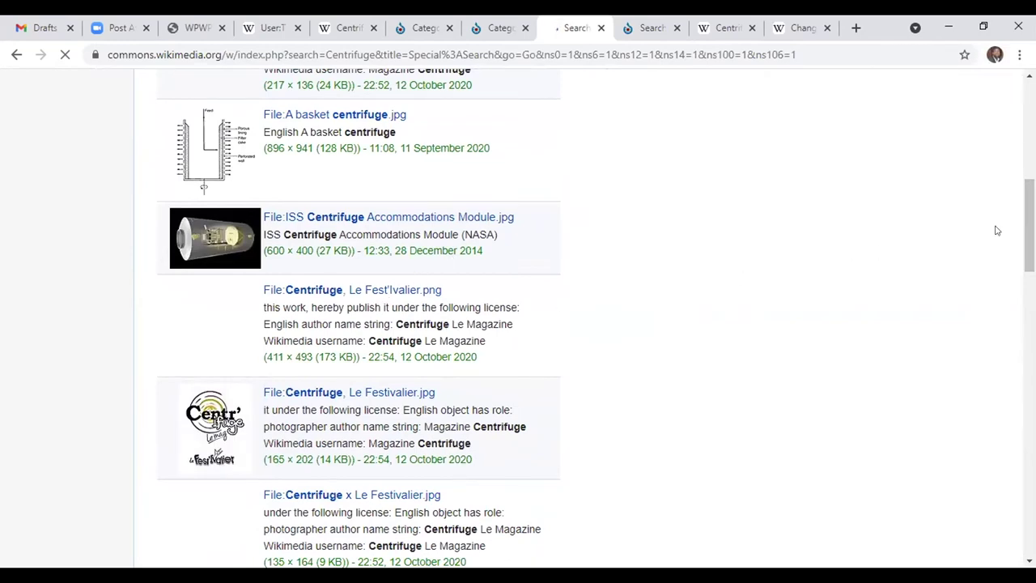
{"action": "left_click_drag", "start_coordinate": [1029, 234], "coordinate": [1029, 360]}
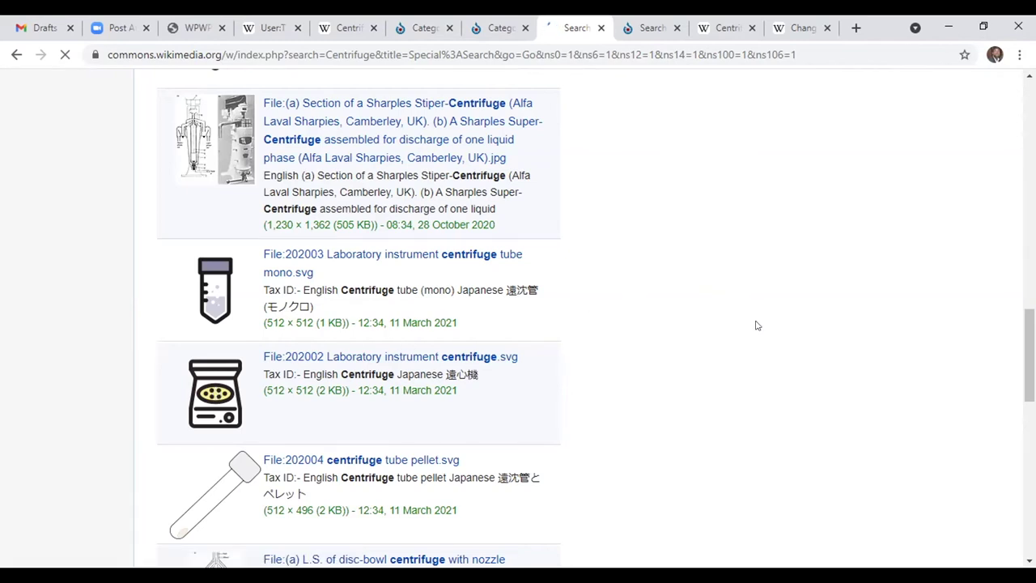
{"action": "scroll", "coordinate": [517, 324], "scroll_direction": "down", "scroll_amount": 5}
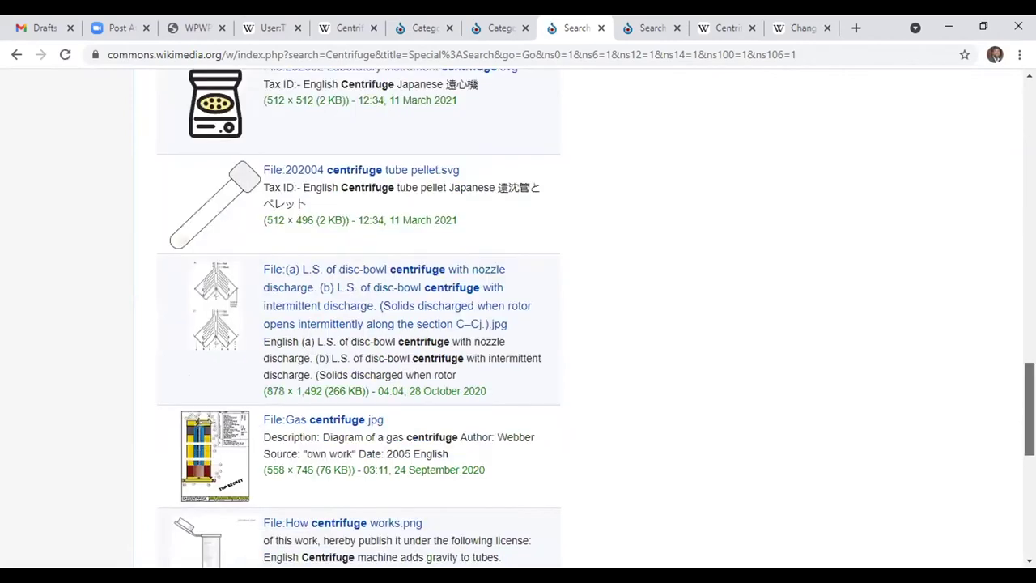
{"action": "scroll", "coordinate": [518, 324], "scroll_direction": "down", "scroll_amount": 4}
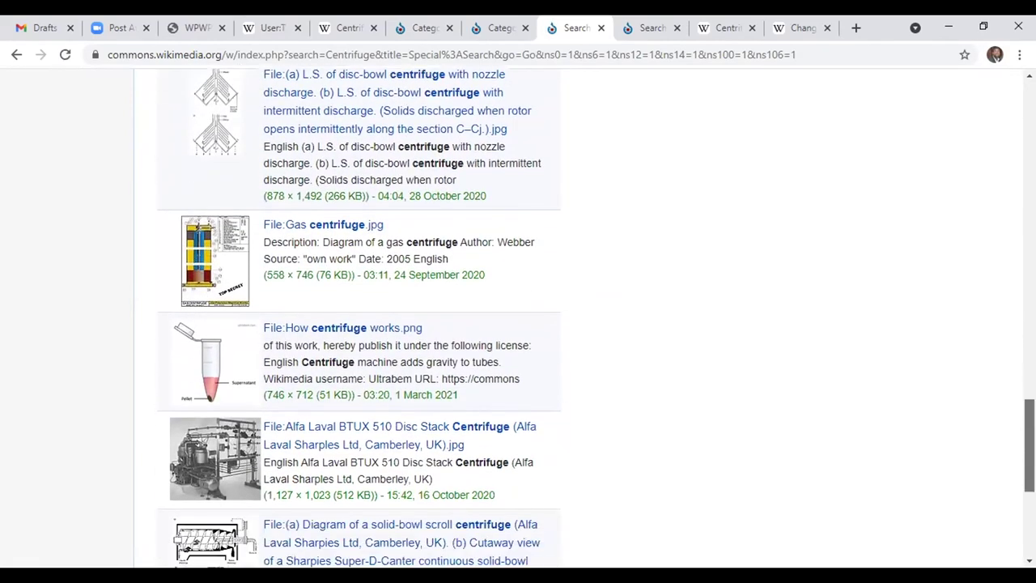
{"action": "scroll", "coordinate": [518, 323], "scroll_direction": "down", "scroll_amount": 1}
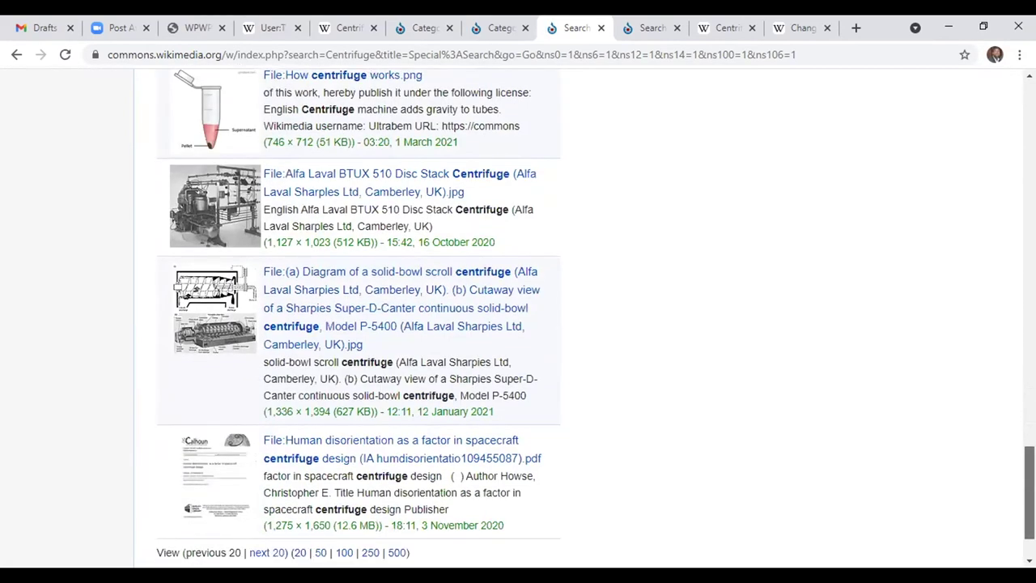
{"action": "scroll", "coordinate": [358, 315], "scroll_direction": "up", "scroll_amount": 15}
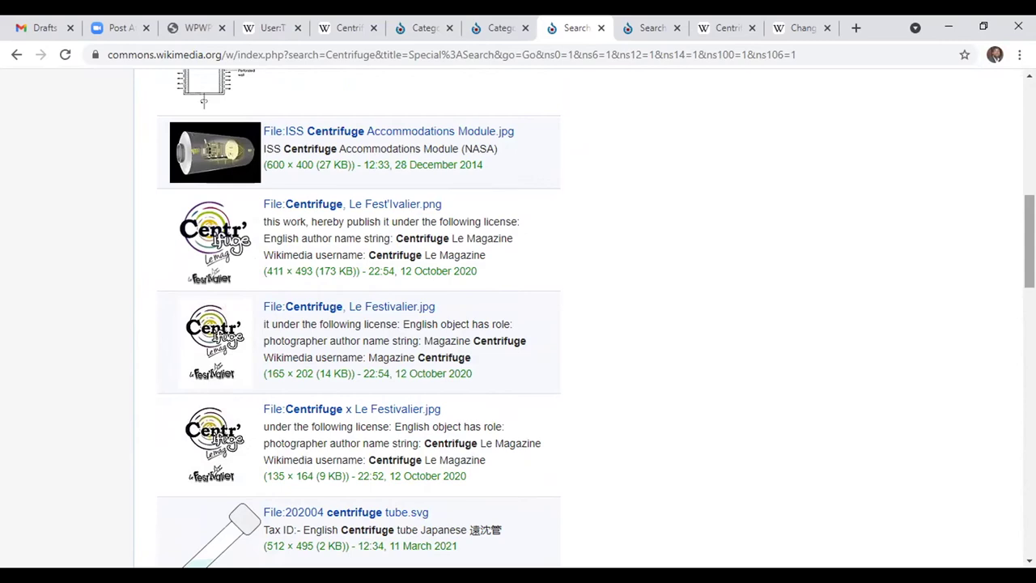
{"action": "scroll", "coordinate": [1006, 142], "scroll_direction": "up", "scroll_amount": 8}
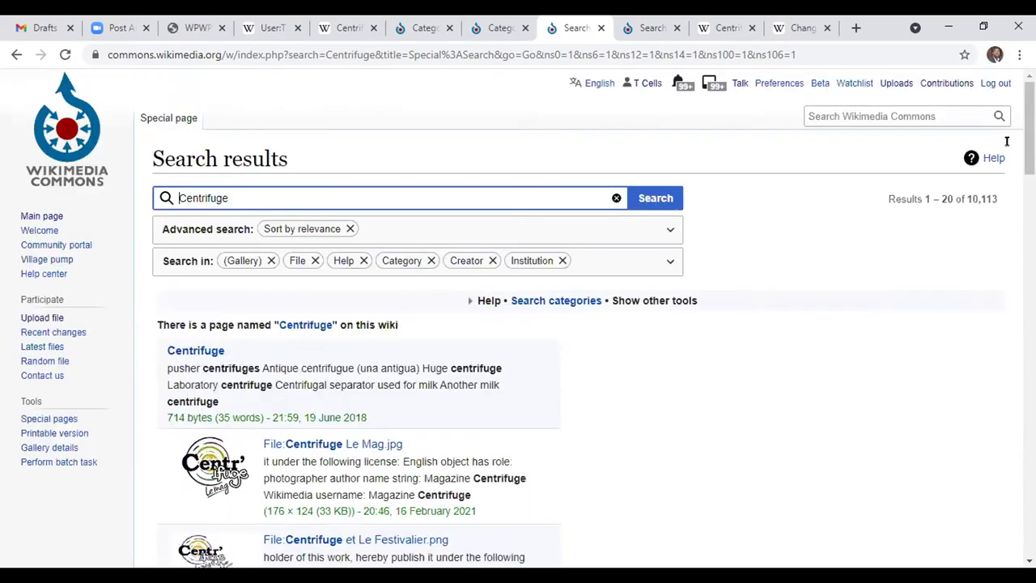
Step: Browse the Wiki Loves Africa 2021 images without categories and open the first "Bouton de centrifugeuse médicale" file (Bénin 01.jpg) in a new tab
{"action": "left_click", "coordinate": [424, 29]}
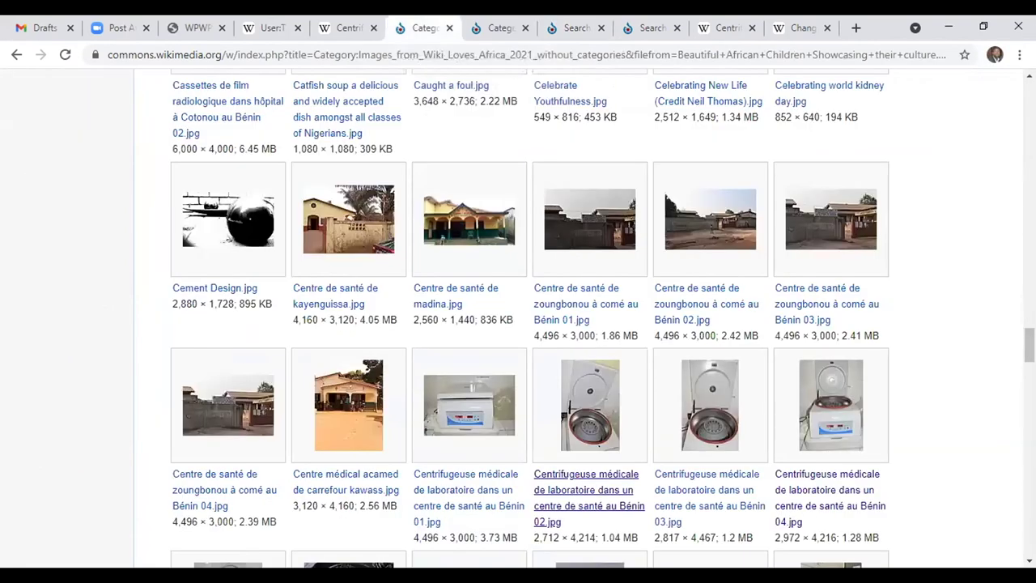
{"action": "left_click_drag", "start_coordinate": [1028, 345], "coordinate": [1028, 104]}
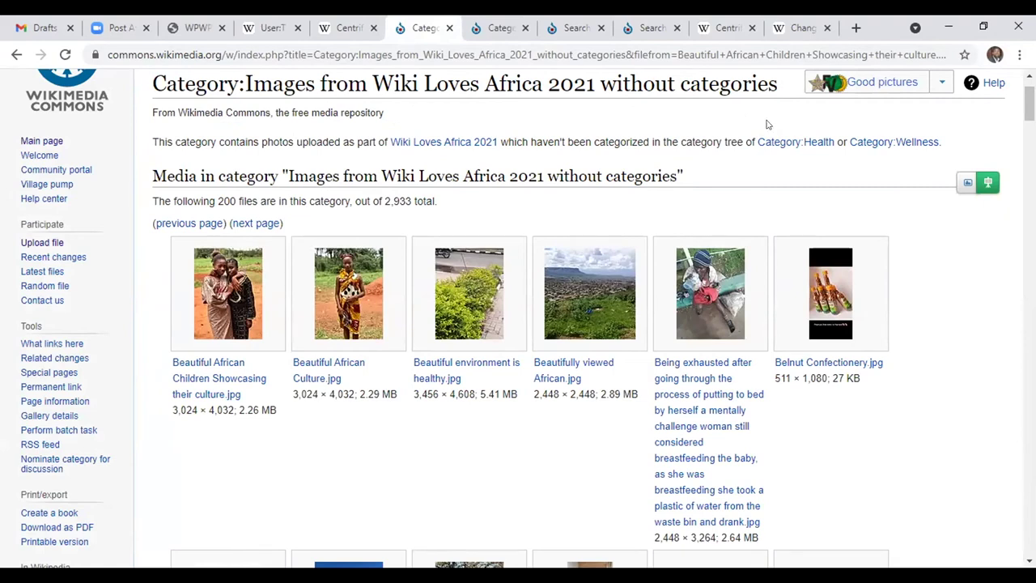
{"action": "scroll", "coordinate": [528, 318], "scroll_direction": "down", "scroll_amount": 1}
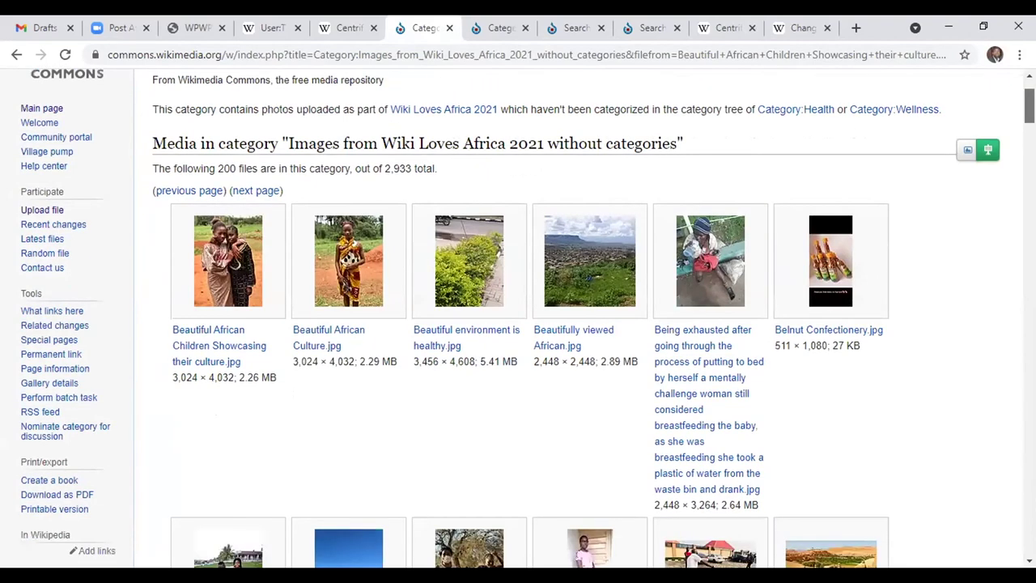
{"action": "scroll", "coordinate": [529, 318], "scroll_direction": "down", "scroll_amount": 3}
{"action": "scroll", "coordinate": [529, 318], "scroll_direction": "down", "scroll_amount": 7}
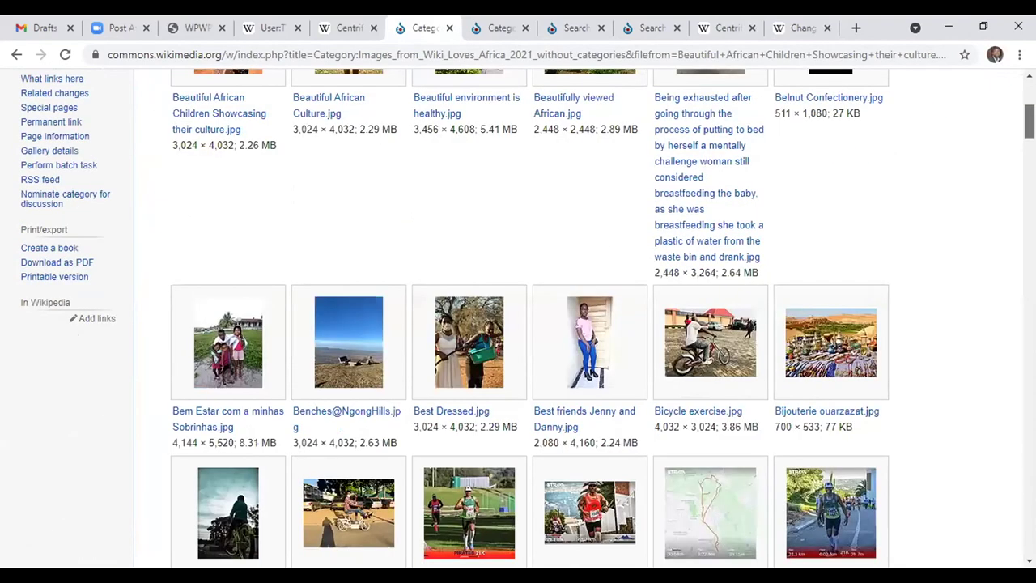
{"action": "scroll", "coordinate": [528, 318], "scroll_direction": "down", "scroll_amount": 2}
{"action": "scroll", "coordinate": [529, 318], "scroll_direction": "down", "scroll_amount": 15}
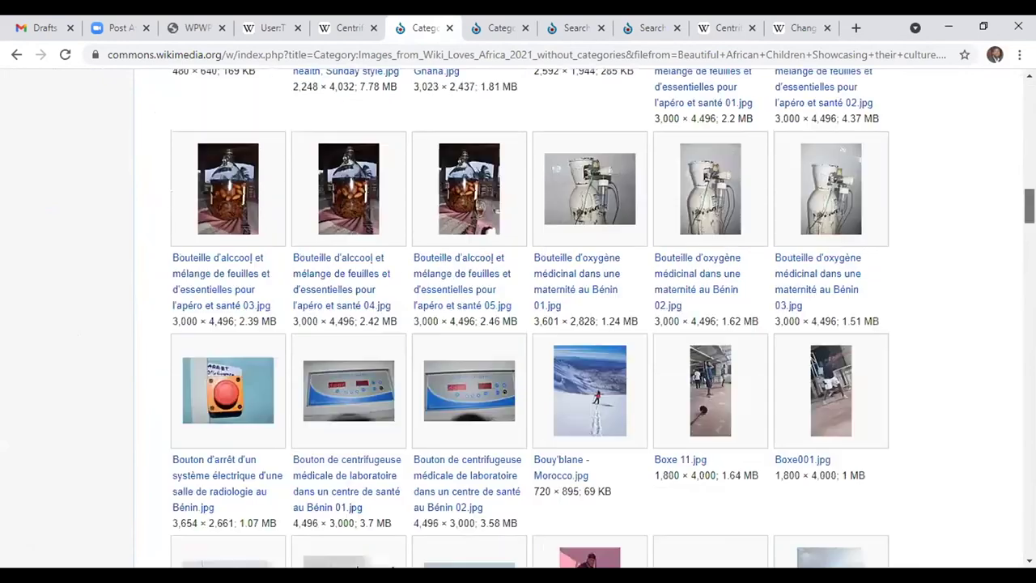
{"action": "scroll", "coordinate": [528, 318], "scroll_direction": "down", "scroll_amount": 2}
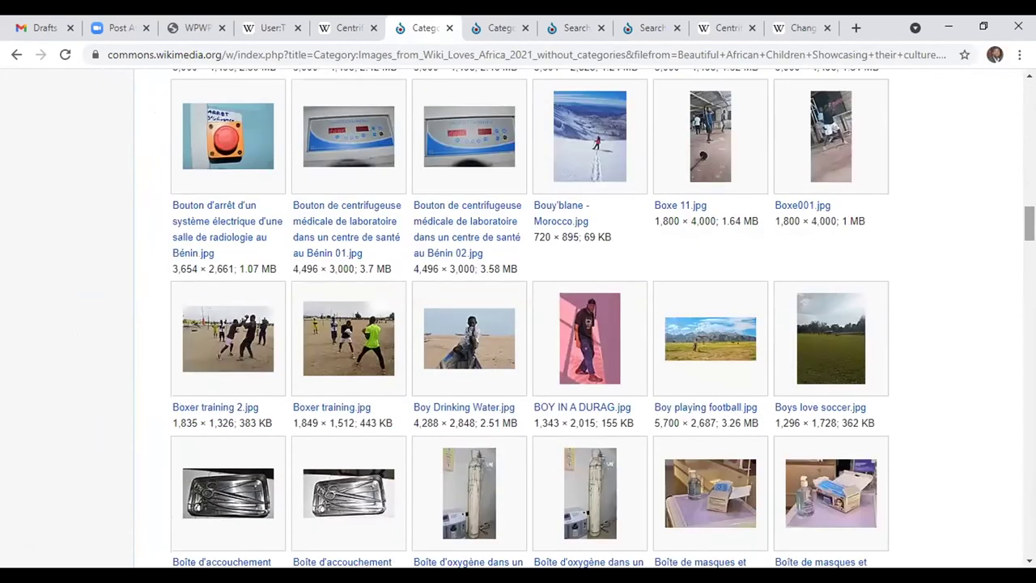
{"action": "right_click", "coordinate": [362, 209]}
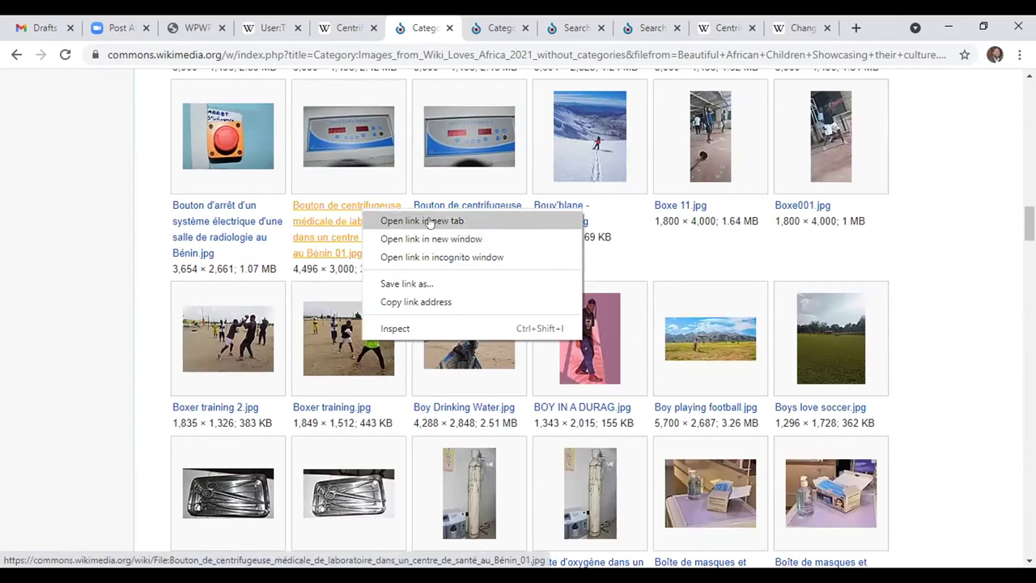
{"action": "left_click", "coordinate": [430, 221]}
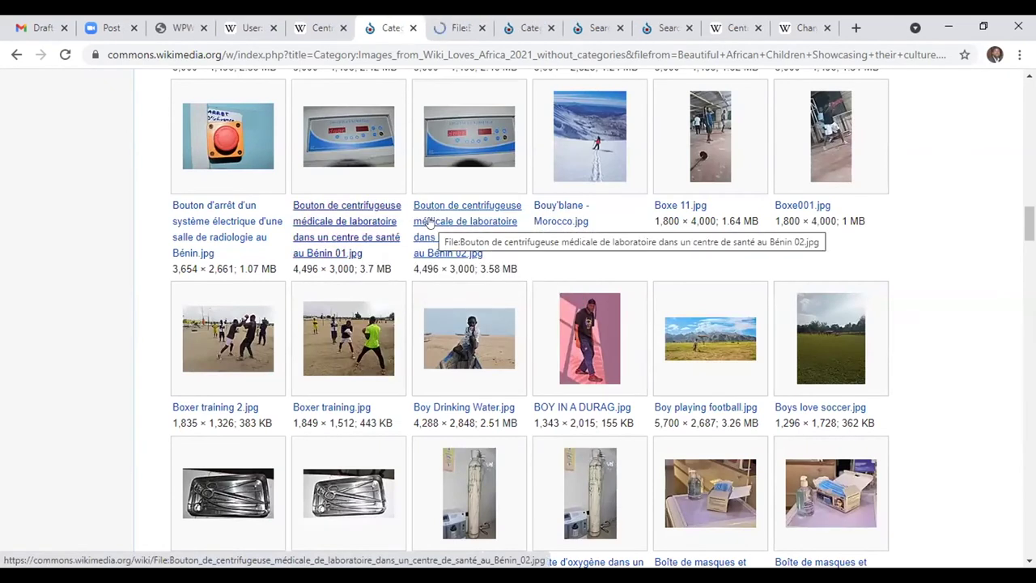
Step: Review the Commons page of the centrifuge photo "Bouton de centrifugeuse ... Bénin 01.jpg", then check the Simple English Wikipedia Centrifuge article
{"action": "left_click", "coordinate": [465, 27]}
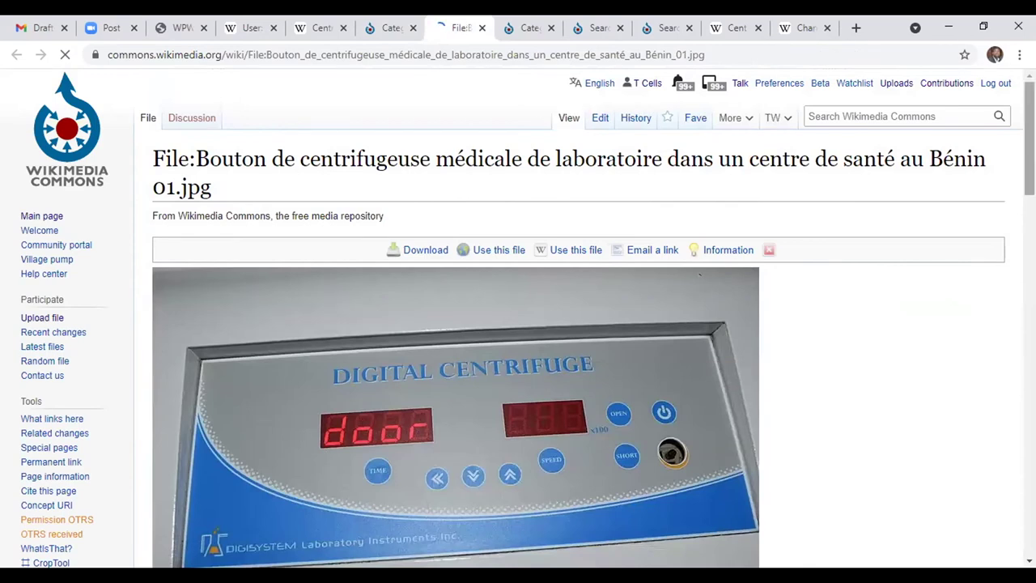
{"action": "scroll", "coordinate": [538, 121], "scroll_direction": "down", "scroll_amount": 1}
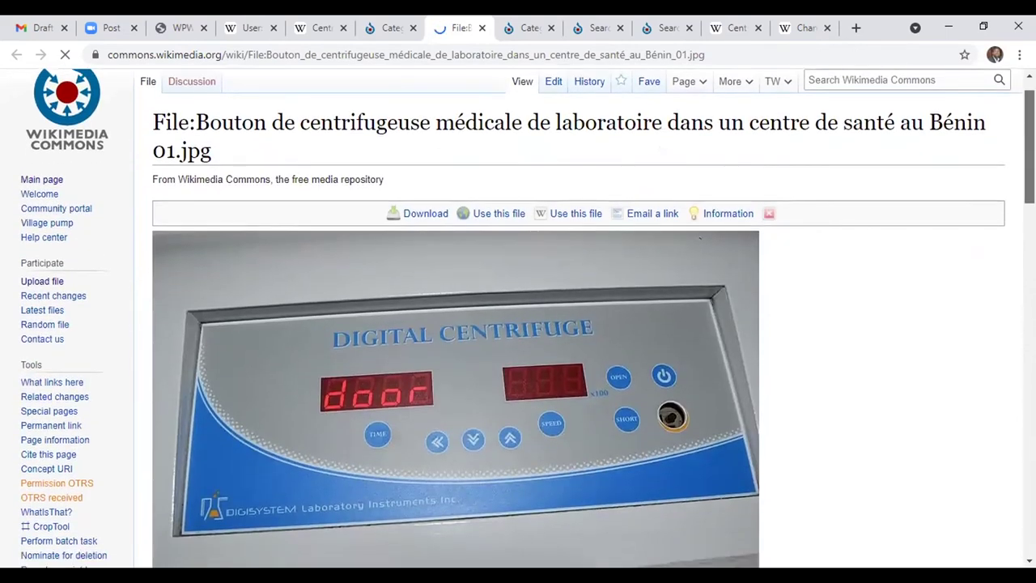
{"action": "scroll", "coordinate": [624, 387], "scroll_direction": "down", "scroll_amount": 6}
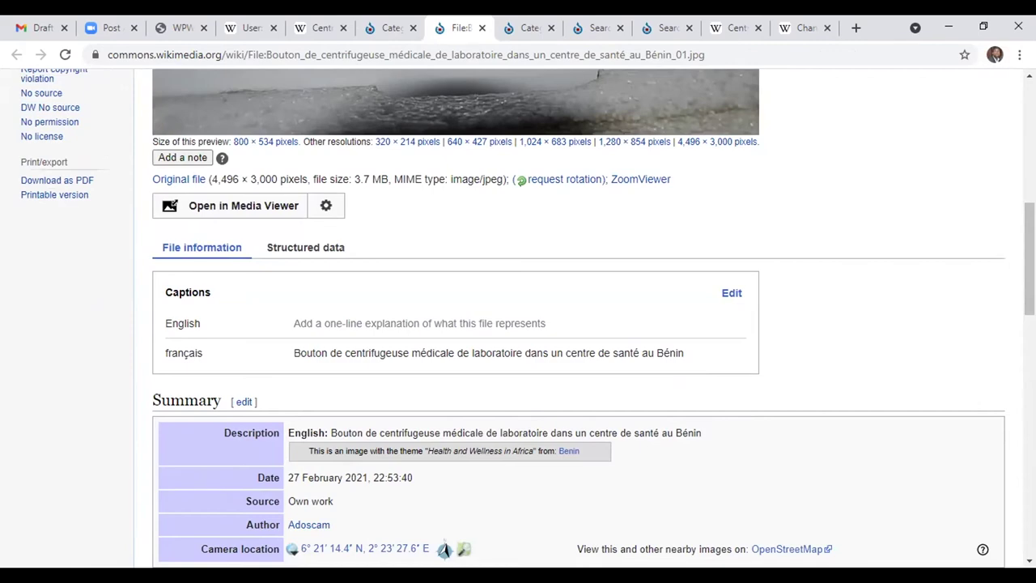
{"action": "scroll", "coordinate": [1001, 231], "scroll_direction": "up", "scroll_amount": 2}
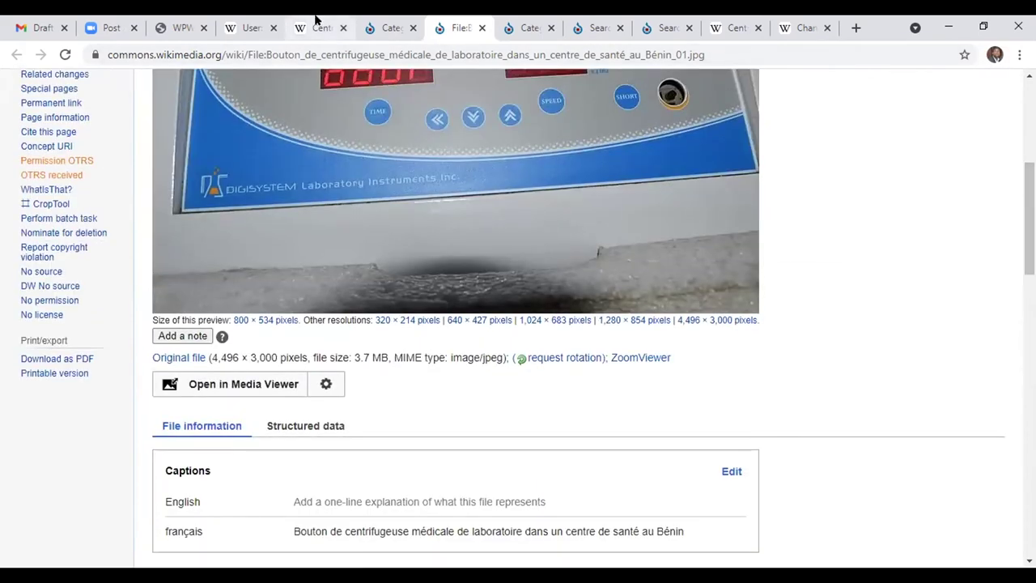
{"action": "left_click", "coordinate": [316, 19]}
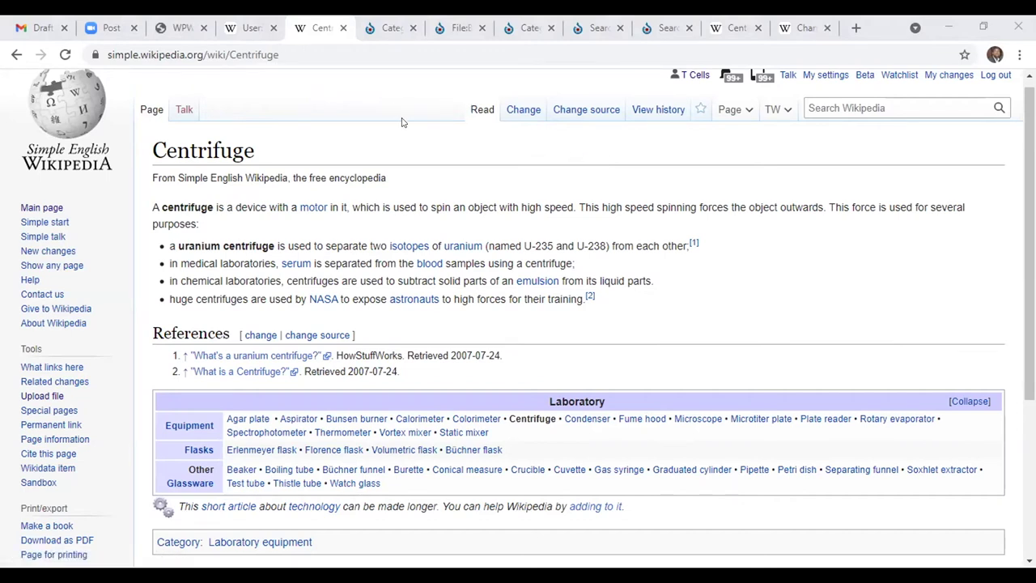
Step: Examine the centrifuge photo's Commons page, including the image, captions, description, author and licensing sections
{"action": "left_click", "coordinate": [515, 24]}
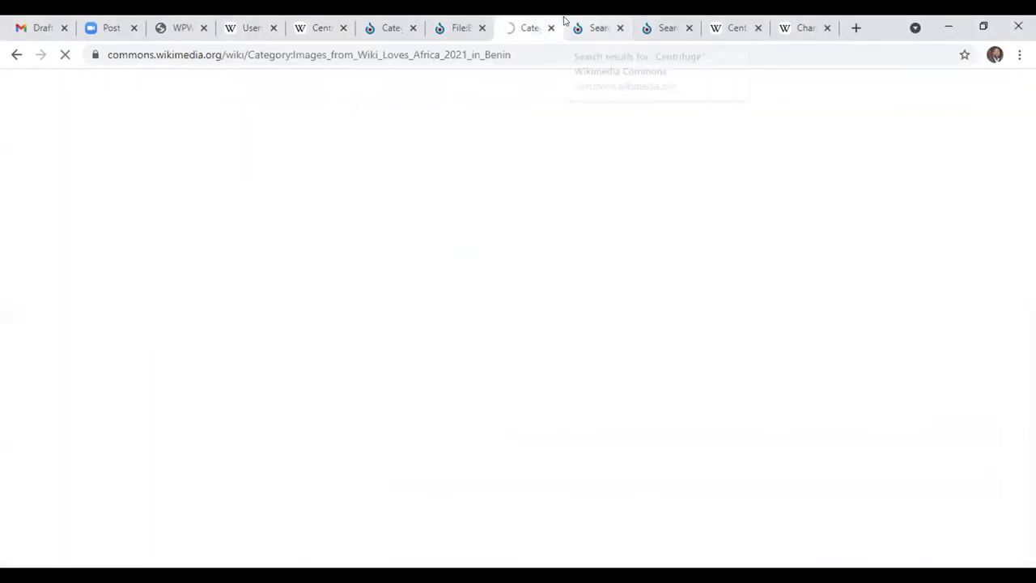
{"action": "left_click", "coordinate": [463, 20]}
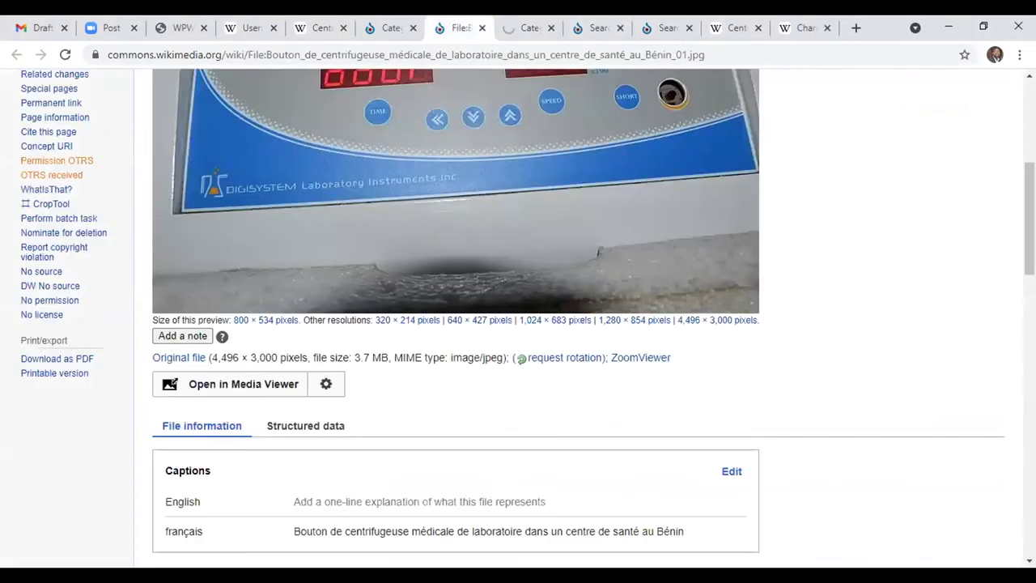
{"action": "scroll", "coordinate": [400, 137], "scroll_direction": "up", "scroll_amount": 5}
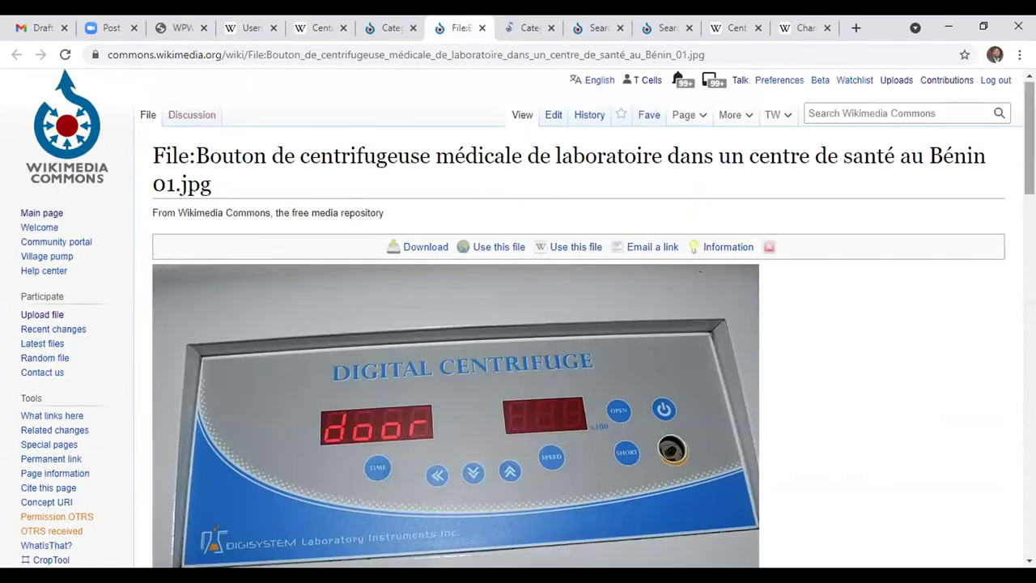
{"action": "scroll", "coordinate": [399, 137], "scroll_direction": "down", "scroll_amount": 3}
{"action": "scroll", "coordinate": [518, 324], "scroll_direction": "down", "scroll_amount": 3}
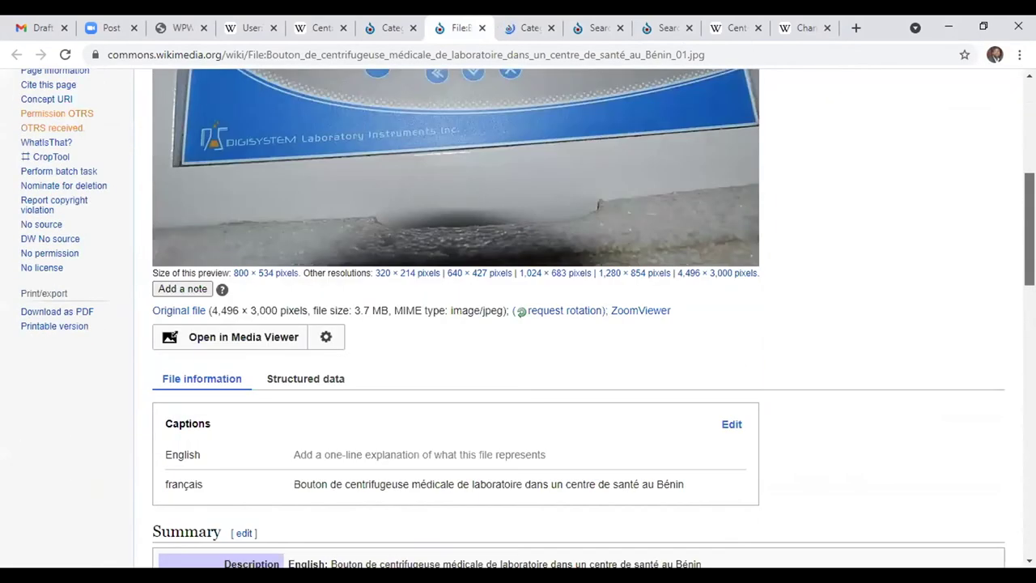
{"action": "scroll", "coordinate": [518, 323], "scroll_direction": "up", "scroll_amount": 3}
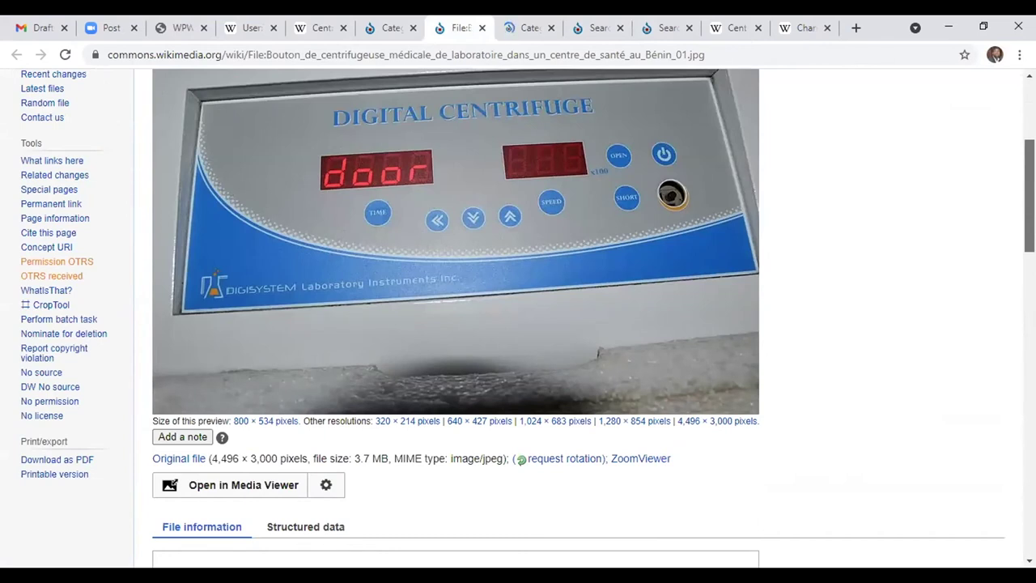
{"action": "scroll", "coordinate": [518, 324], "scroll_direction": "up", "scroll_amount": 1}
{"action": "scroll", "coordinate": [518, 324], "scroll_direction": "up", "scroll_amount": 2}
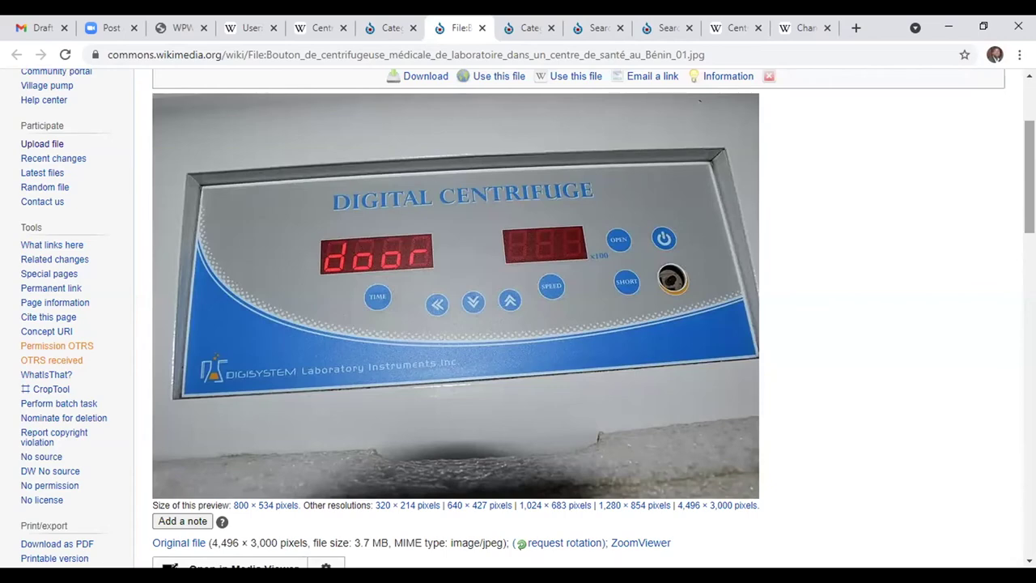
{"action": "scroll", "coordinate": [518, 323], "scroll_direction": "down", "scroll_amount": 5}
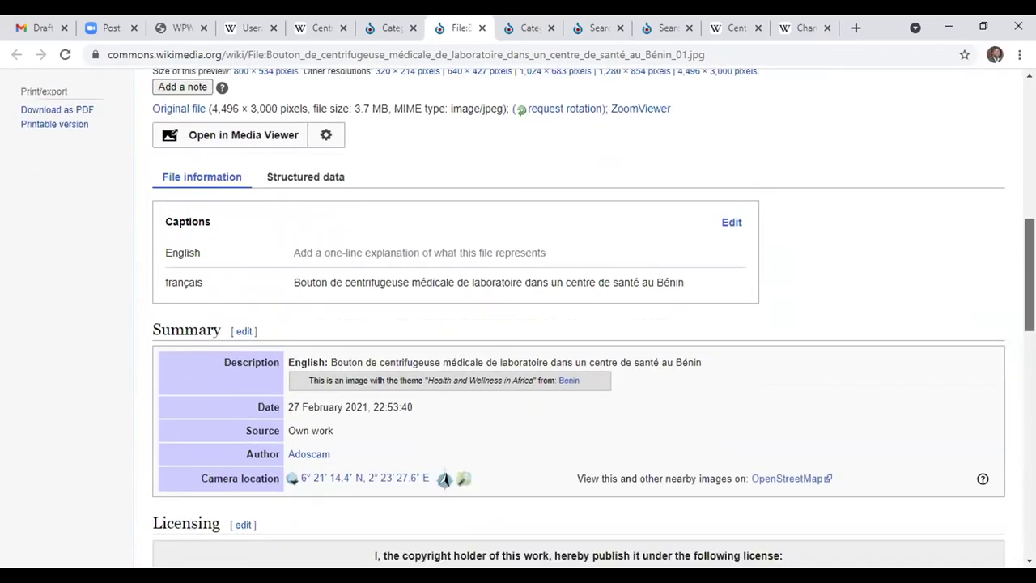
{"action": "scroll", "coordinate": [518, 324], "scroll_direction": "down", "scroll_amount": 1}
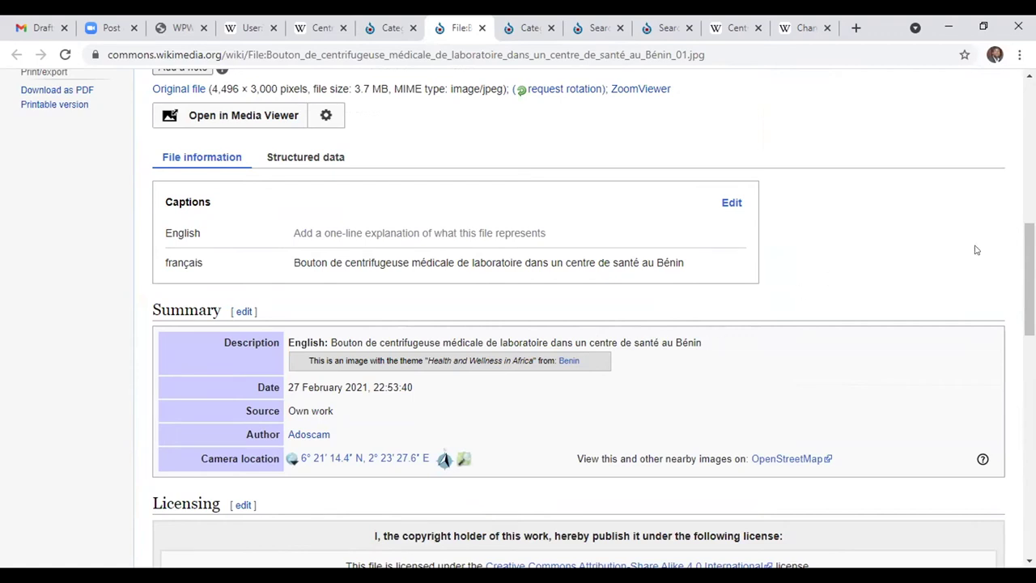
{"action": "scroll", "coordinate": [1028, 276], "scroll_direction": "up", "scroll_amount": 1}
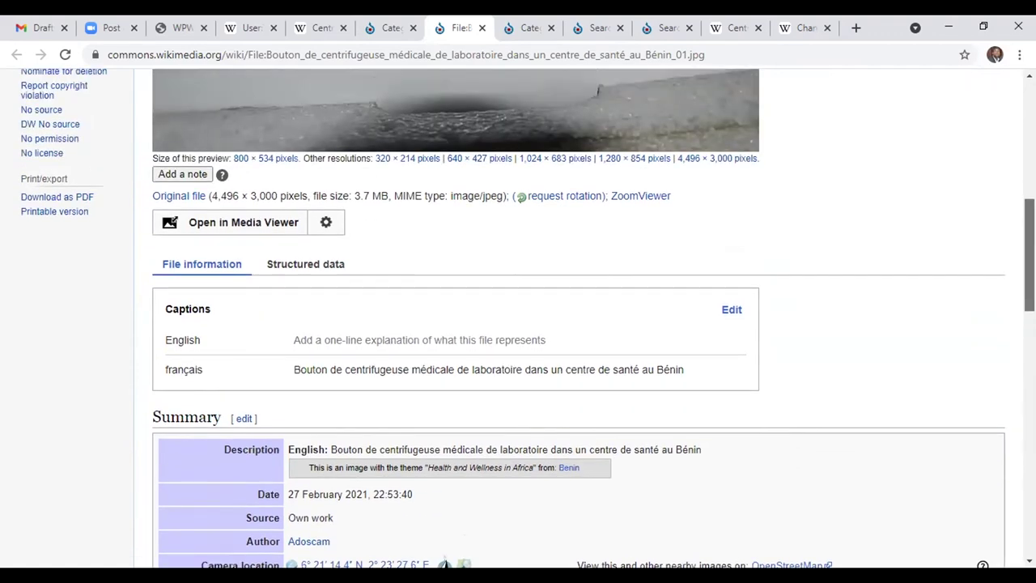
{"action": "scroll", "coordinate": [1029, 275], "scroll_direction": "up", "scroll_amount": 1}
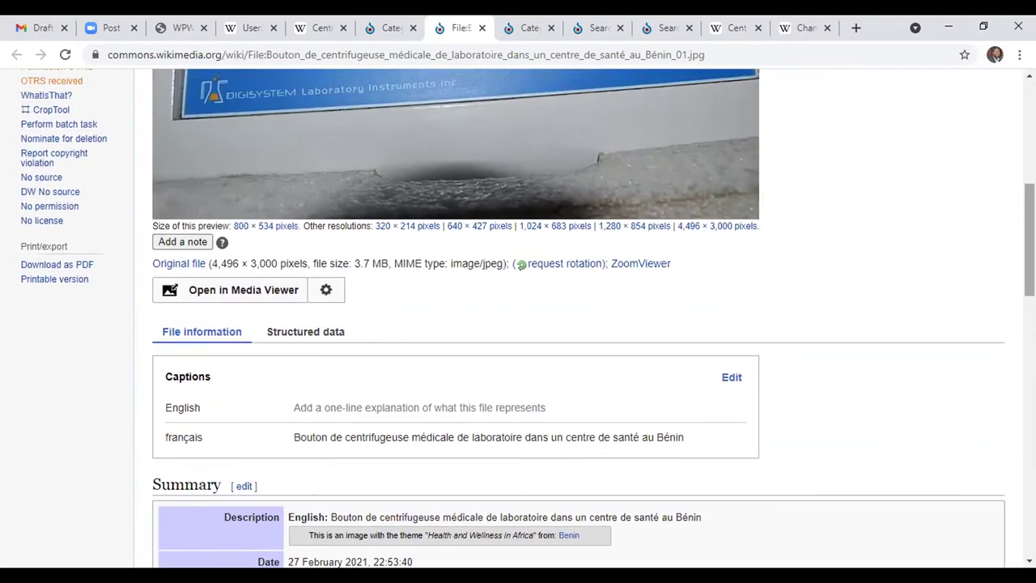
{"action": "scroll", "coordinate": [1029, 275], "scroll_direction": "up", "scroll_amount": 2}
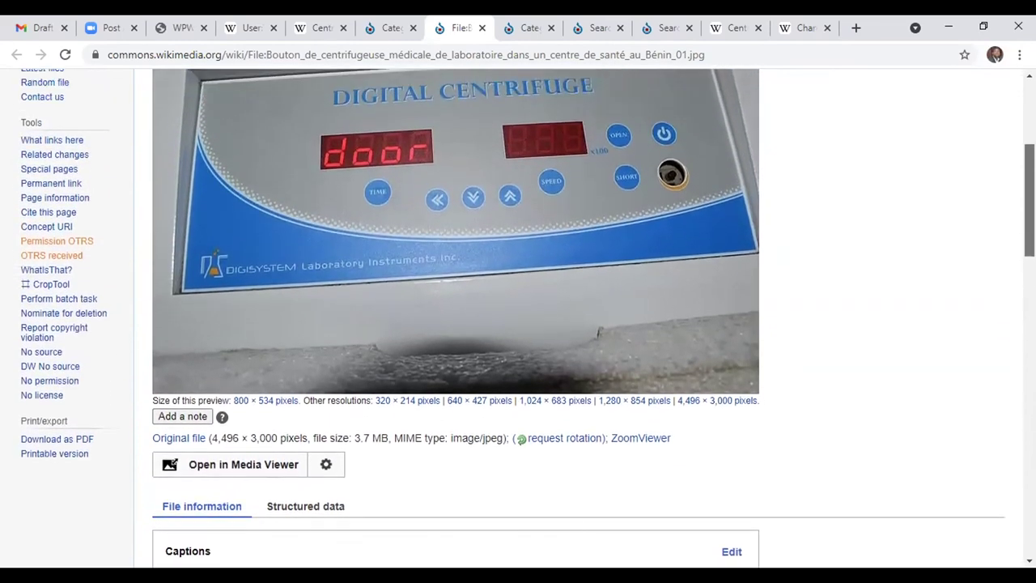
{"action": "scroll", "coordinate": [661, 182], "scroll_direction": "up", "scroll_amount": 1}
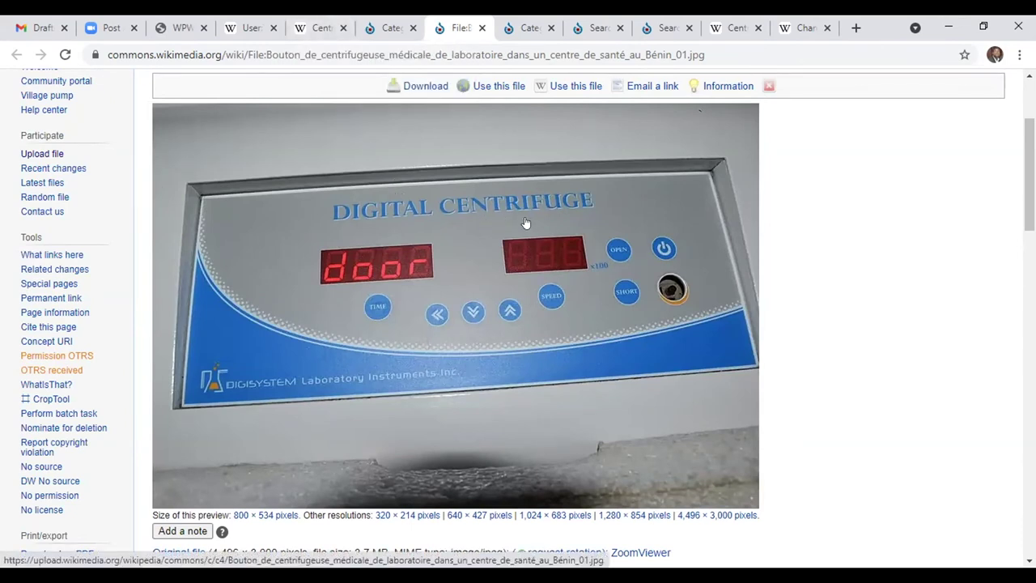
Step: Open the source of the Simple English Wikipedia Centrifuge article for editing and return to the centrifuge photo's Commons page
{"action": "left_click", "coordinate": [318, 24]}
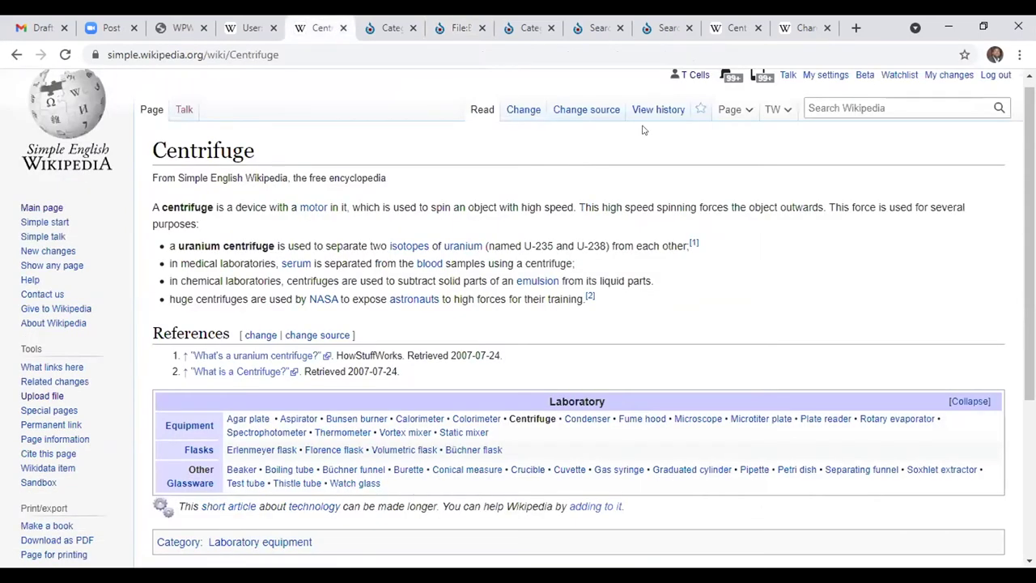
{"action": "left_click", "coordinate": [591, 109]}
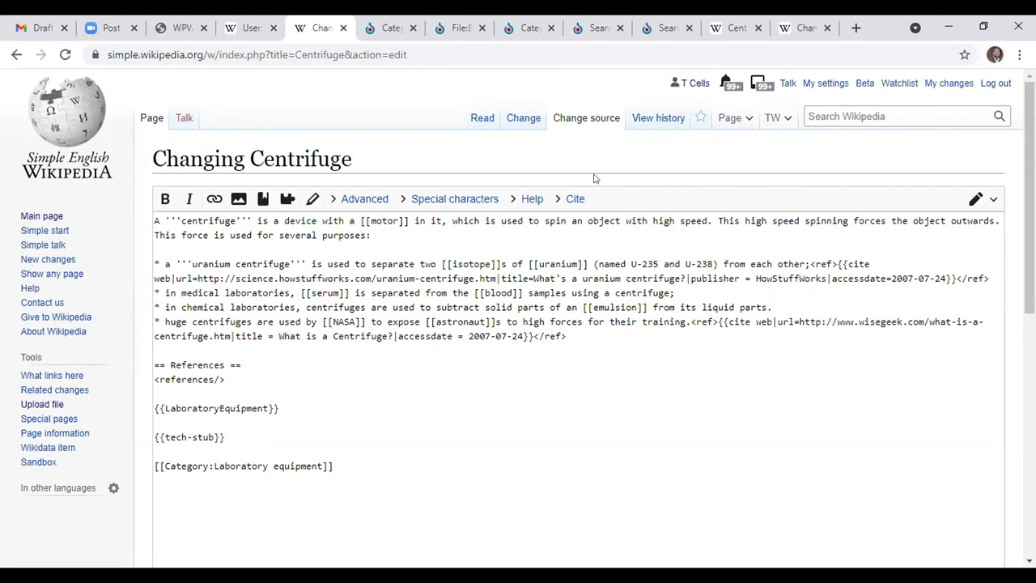
{"action": "left_click", "coordinate": [457, 26]}
{"action": "scroll", "coordinate": [719, 129], "scroll_direction": "up", "scroll_amount": 2}
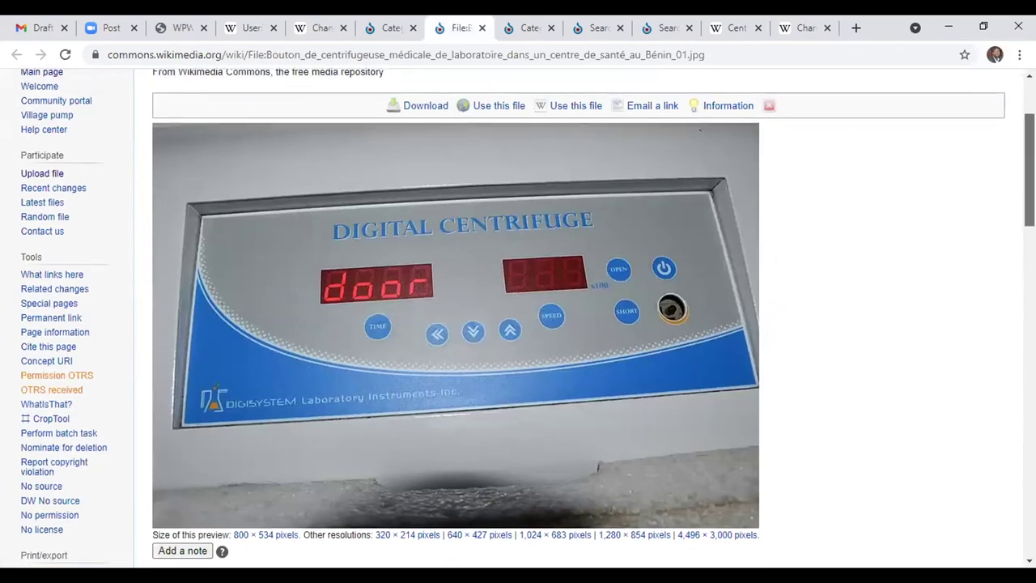
{"action": "scroll", "coordinate": [856, 145], "scroll_direction": "up", "scroll_amount": 1}
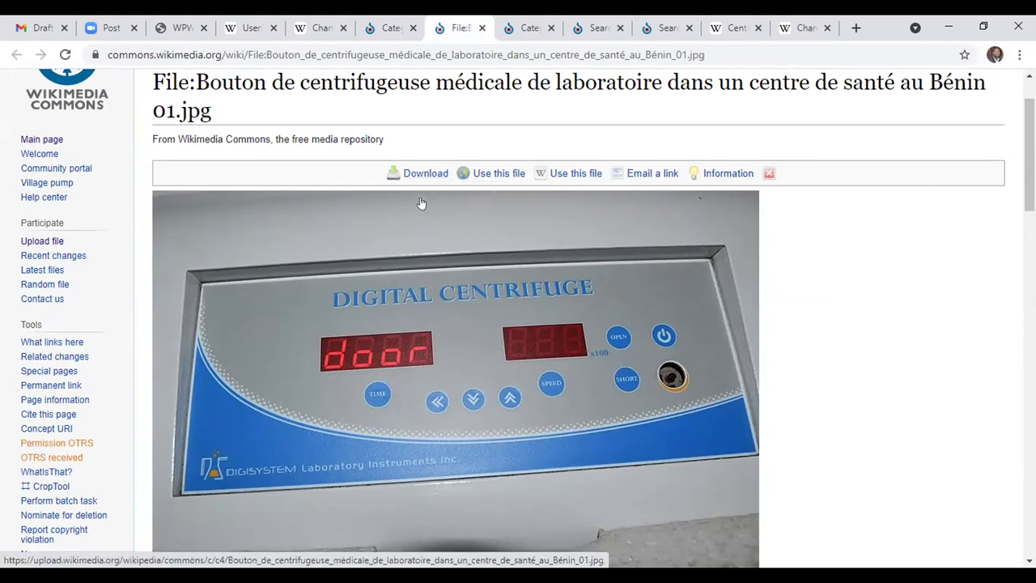
Step: View the options for using the file on the web, including its page URL and HTML embed code
{"action": "left_click", "coordinate": [478, 176]}
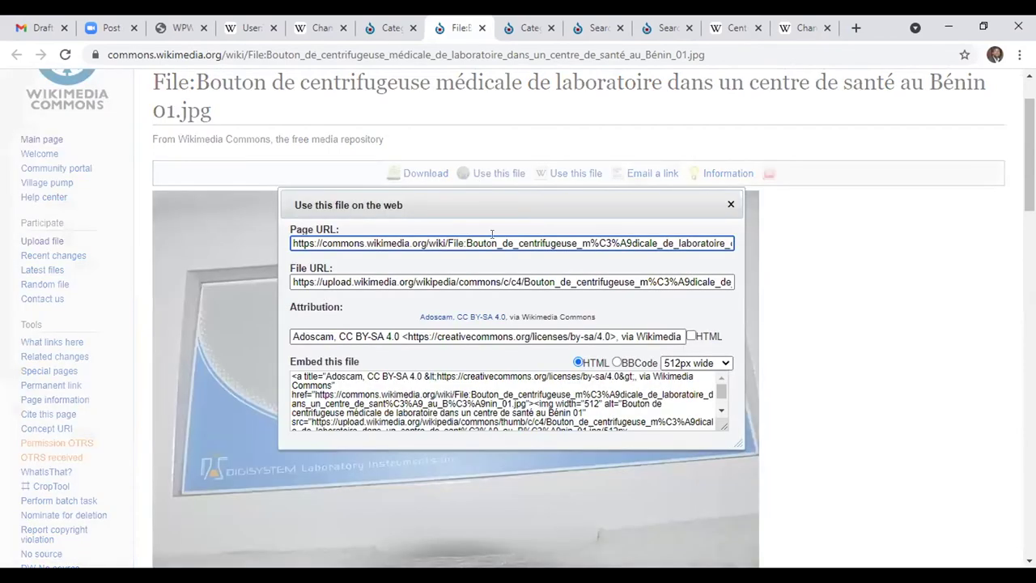
{"action": "left_click", "coordinate": [491, 236]}
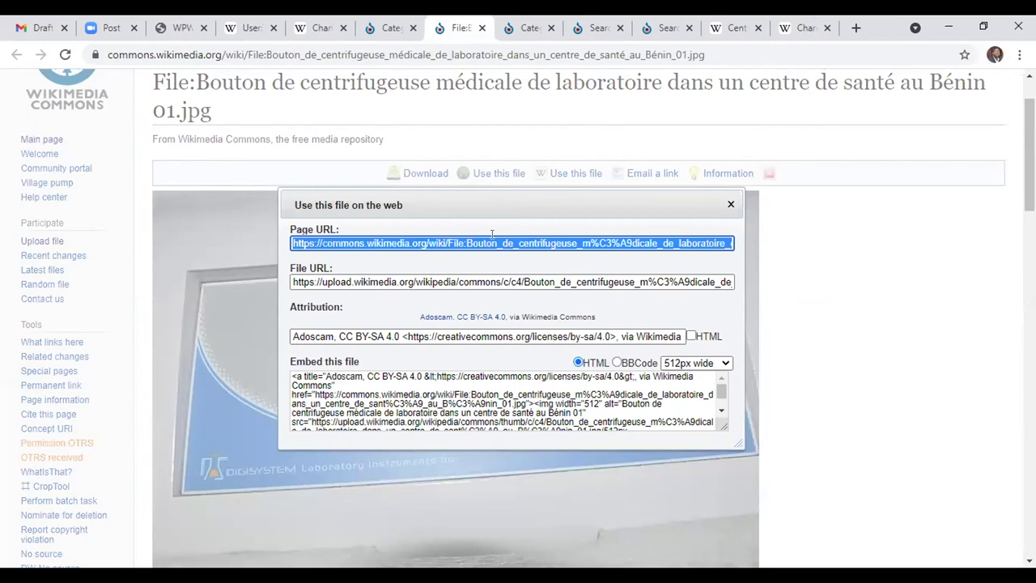
{"action": "left_click", "coordinate": [360, 375]}
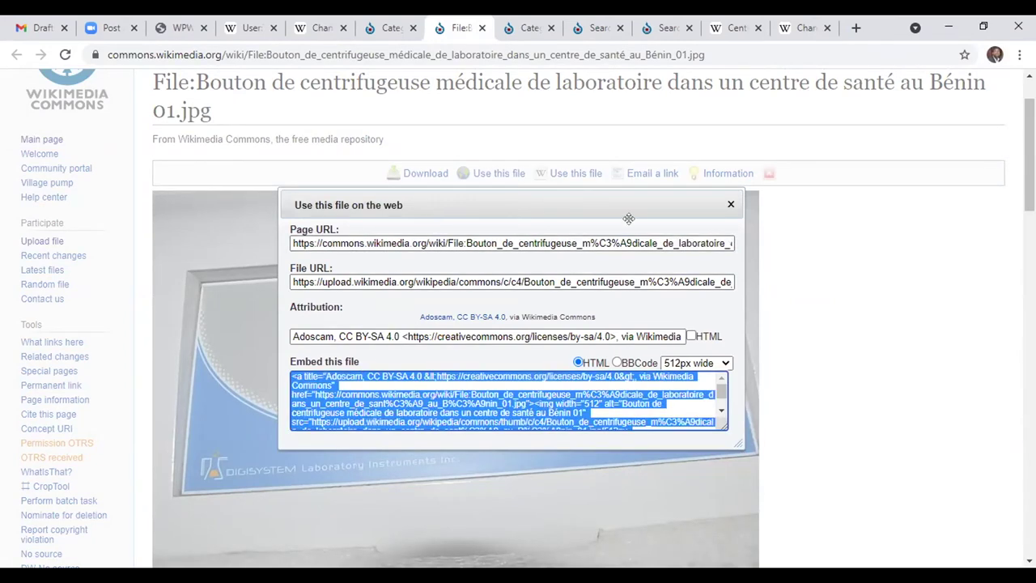
{"action": "left_click", "coordinate": [728, 205]}
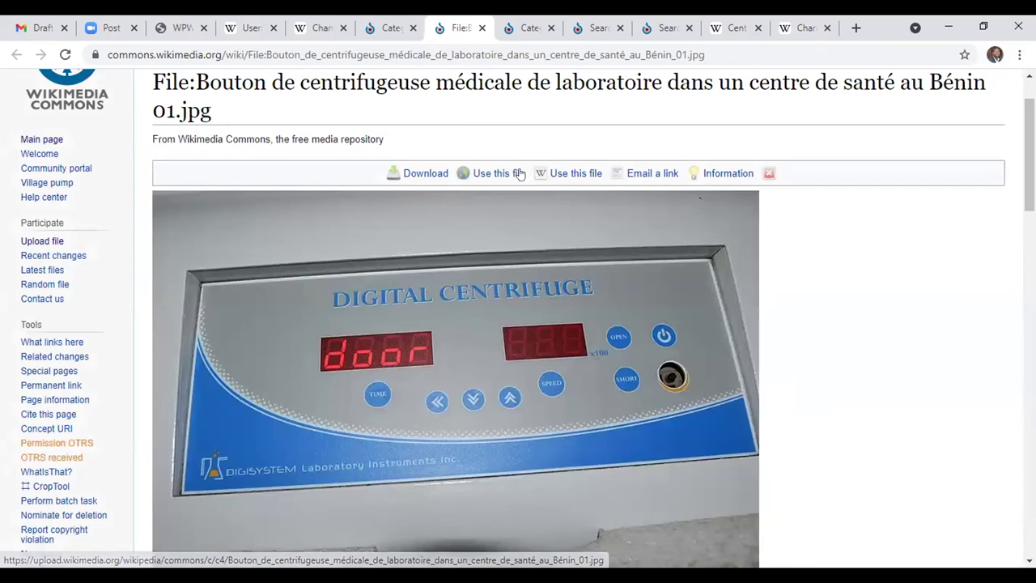
Step: Copy the thumbnail wikitext offered for using the centrifuge photo on a wiki
{"action": "left_click", "coordinate": [552, 175]}
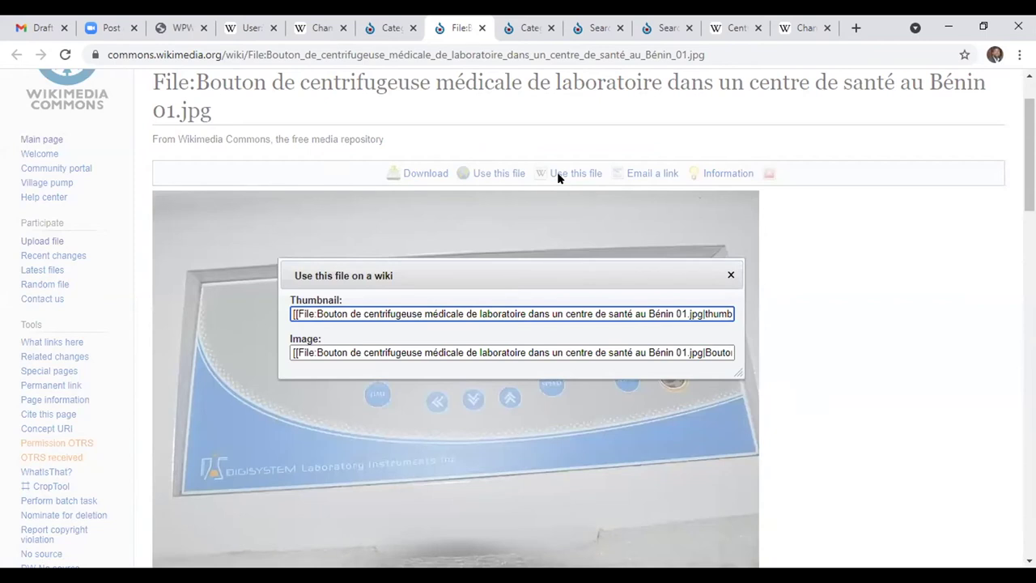
{"action": "left_click", "coordinate": [528, 314]}
{"action": "right_click", "coordinate": [528, 314]}
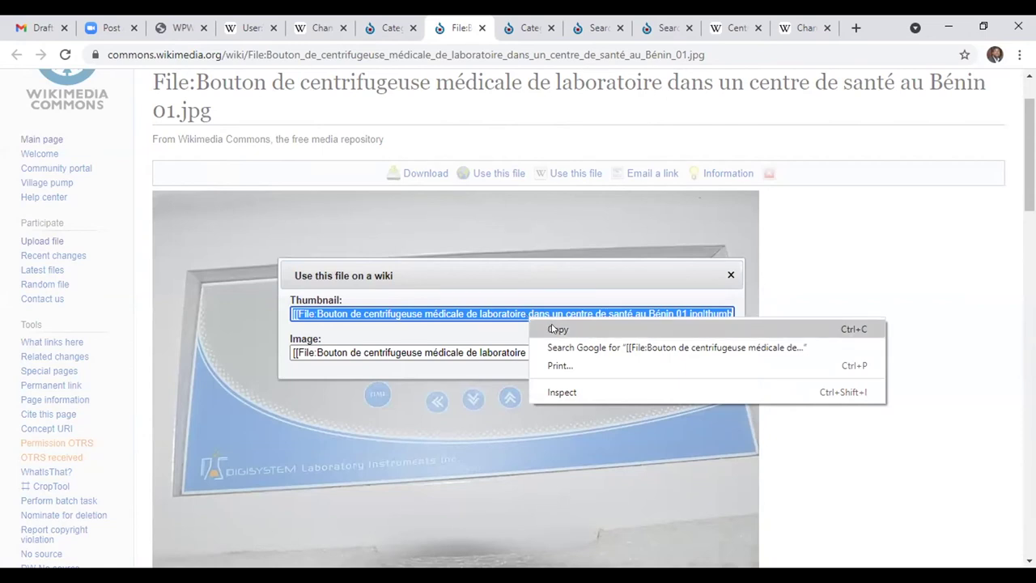
{"action": "left_click", "coordinate": [552, 329]}
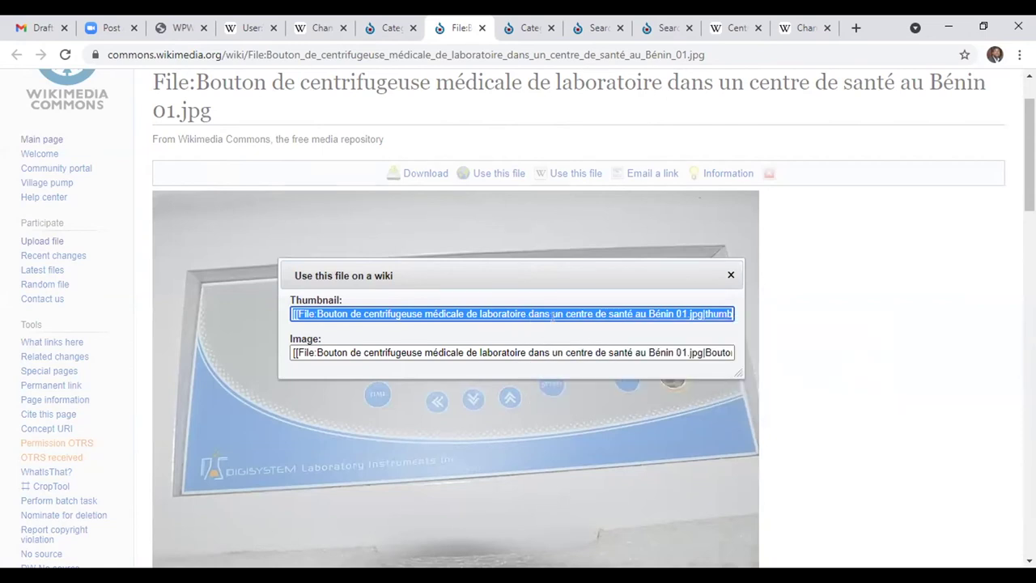
{"action": "right_click", "coordinate": [555, 317]}
{"action": "left_click", "coordinate": [583, 325]}
Step: Paste the copied thumbnail code above the opening paragraph of the Centrifuge article's source, leaving a blank line between them
{"action": "left_click", "coordinate": [317, 26]}
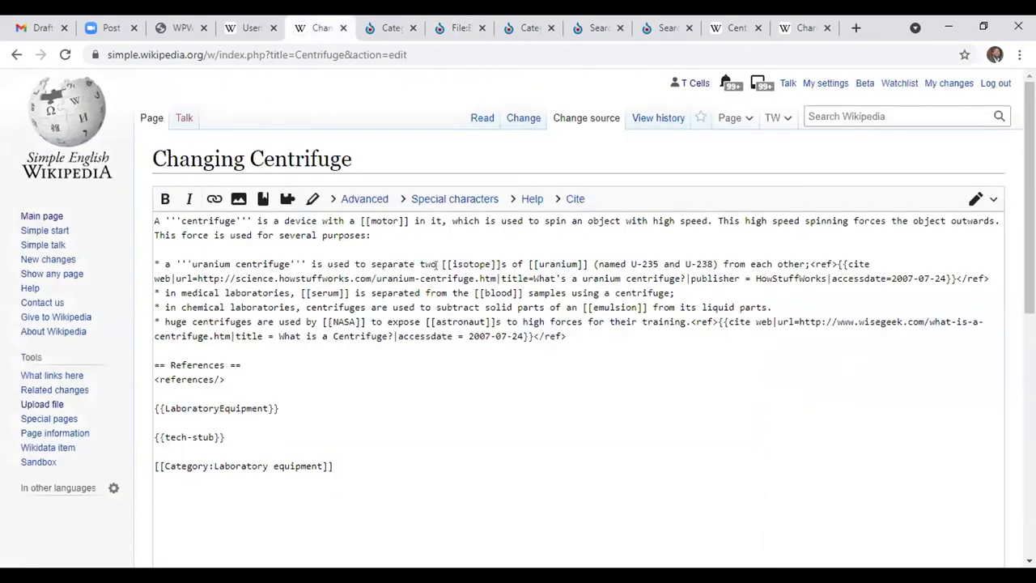
{"action": "left_click", "coordinate": [151, 220]}
{"action": "key", "text": "Return"}
{"action": "key", "text": "Return"}
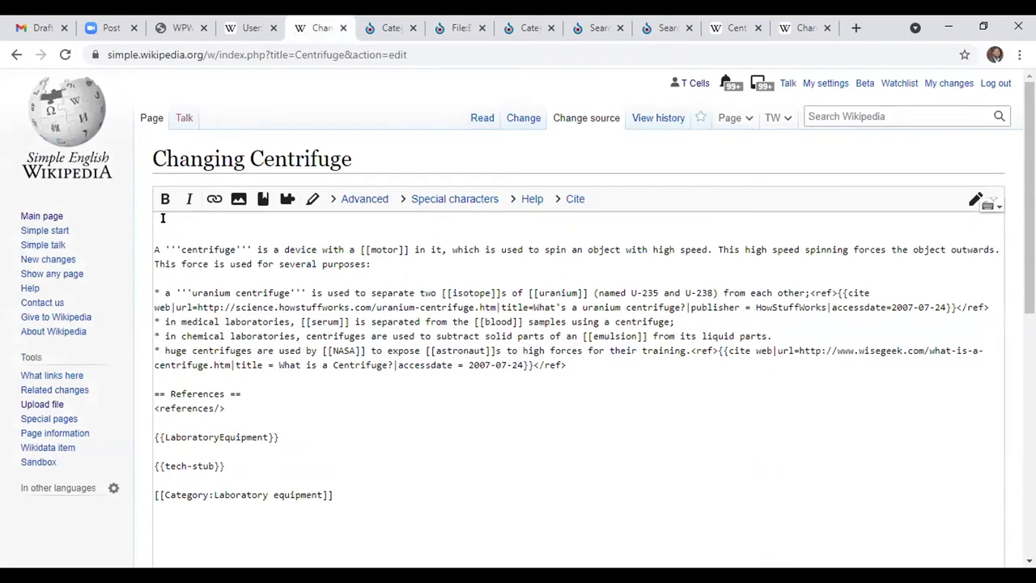
{"action": "key", "text": "ctrl+v"}
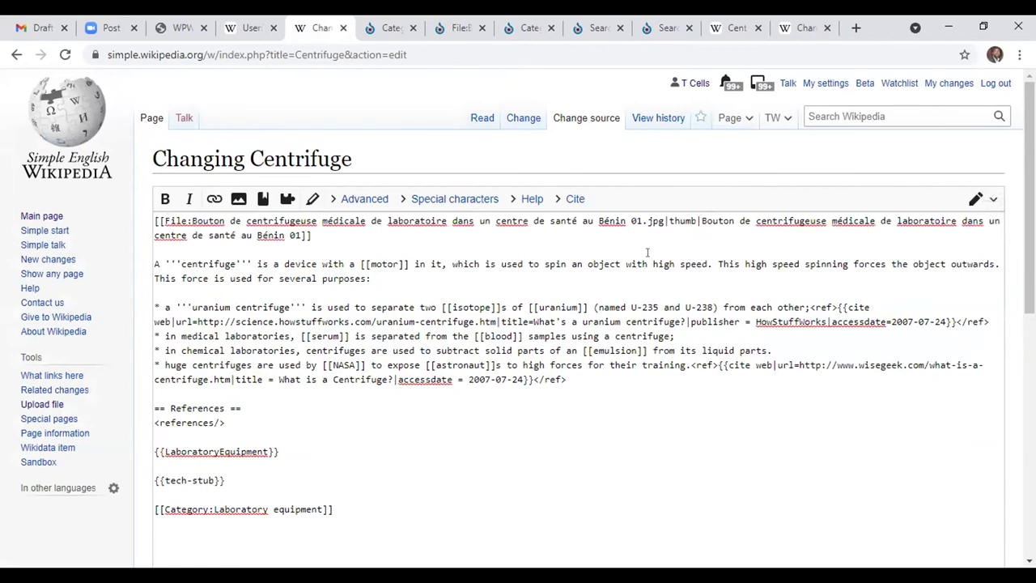
Step: Replace the French caption in the pasted thumbnail code with "Digital centrifuge used in medical laboratory"
{"action": "left_click", "coordinate": [699, 220]}
{"action": "key", "text": "shift+Right"}
{"action": "key", "text": "shift+Right"}
{"action": "key", "text": "shift+Right"}
{"action": "key", "text": "shift+Right"}
{"action": "key", "text": "shift+Right"}
{"action": "key", "text": "shift+Right"}
{"action": "key", "text": "shift+Right"}
{"action": "key", "text": "shift+Right"}
{"action": "key", "text": "shift+Right"}
{"action": "key", "text": "shift+Right"}
{"action": "key", "text": "shift+Right"}
{"action": "key", "text": "shift+Right"}
{"action": "key", "text": "shift+Right"}
{"action": "key", "text": "shift+Right"}
{"action": "key", "text": "shift+Right"}
{"action": "key", "text": "shift+Right"}
{"action": "key", "text": "shift+Right"}
{"action": "key", "text": "shift+Right"}
{"action": "key", "text": "shift+Right"}
{"action": "key", "text": "shift+Right"}
{"action": "key", "text": "shift+Right"}
{"action": "key", "text": "shift+Right"}
{"action": "key", "text": "shift+Right"}
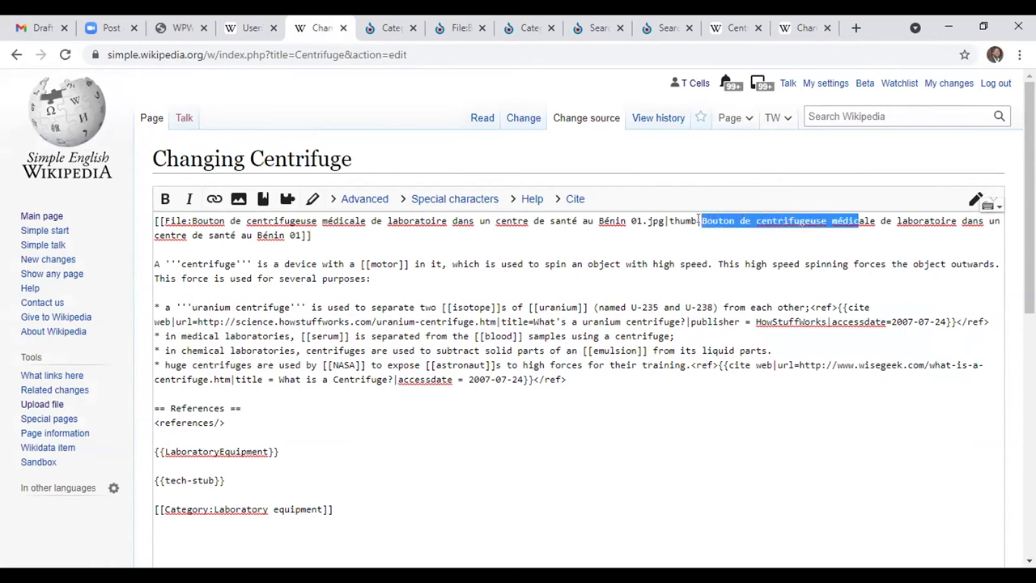
{"action": "key", "text": "shift+Right"}
{"action": "key", "text": "shift+Right"}
{"action": "key", "text": "shift+Right"}
{"action": "key", "text": "shift+Right"}
{"action": "key", "text": "shift+Right"}
{"action": "key", "text": "shift+Right"}
{"action": "key", "text": "shift+Right"}
{"action": "key", "text": "shift+Right"}
{"action": "key", "text": "shift+Right"}
{"action": "key", "text": "shift+Right"}
{"action": "key", "text": "shift+Right"}
{"action": "key", "text": "shift+Right"}
{"action": "key", "text": "shift+Right"}
{"action": "key", "text": "shift+Right"}
{"action": "key", "text": "shift+Right"}
{"action": "key", "text": "shift+Right"}
{"action": "key", "text": "shift+Right"}
{"action": "key", "text": "shift+Right"}
{"action": "key", "text": "shift+Right"}
{"action": "key", "text": "shift+Right"}
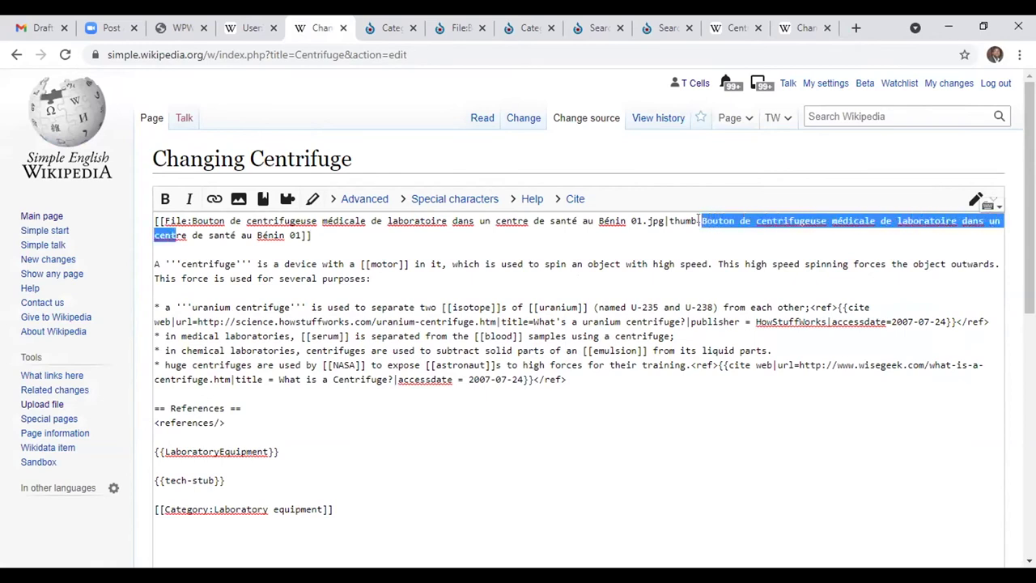
{"action": "key", "text": "shift+Right"}
{"action": "key", "text": "shift+Right"}
{"action": "key", "text": "shift+Right"}
{"action": "key", "text": "shift+Right"}
{"action": "key", "text": "shift+Right"}
{"action": "key", "text": "shift+Right"}
{"action": "key", "text": "shift+Right"}
{"action": "key", "text": "shift+Right"}
{"action": "key", "text": "shift+Right"}
{"action": "key", "text": "shift+Right"}
{"action": "key", "text": "shift+Right"}
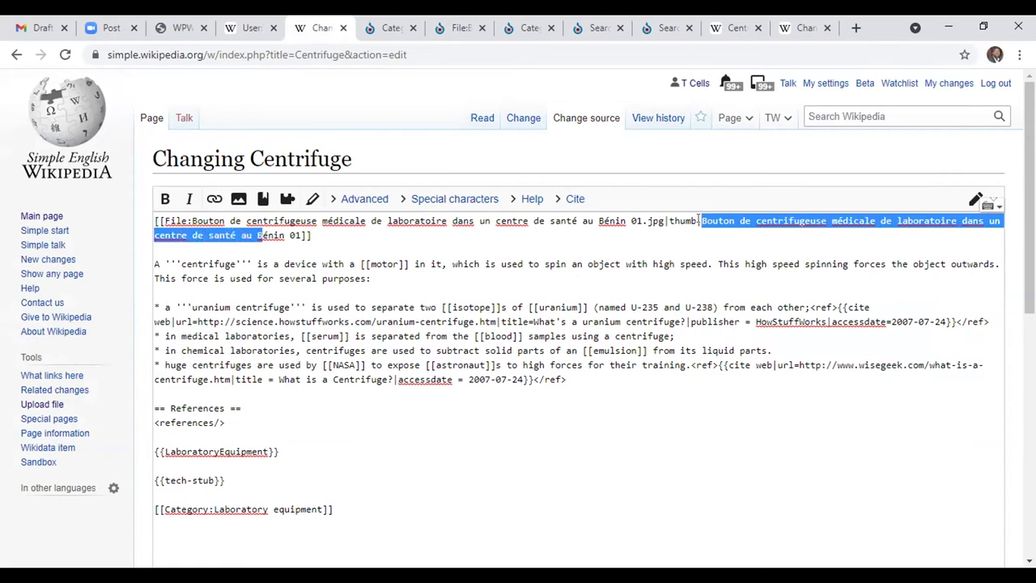
{"action": "key", "text": "shift+Right"}
{"action": "key", "text": "shift+Right"}
{"action": "key", "text": "shift+Right"}
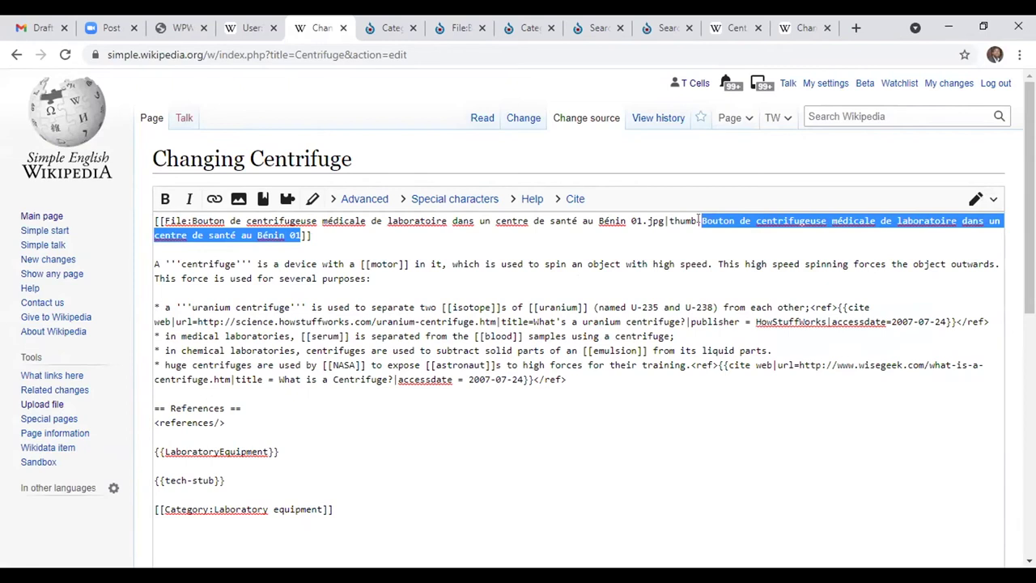
{"action": "key", "text": "BackSpace"}
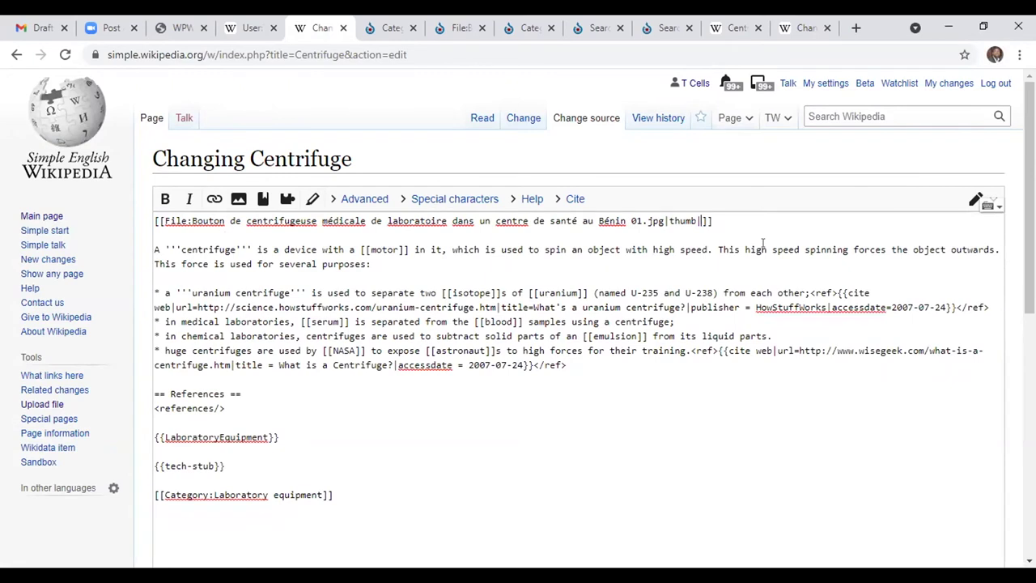
{"action": "type", "text": "Digis"}
{"action": "key", "text": "BackSpace"}
{"action": "type", "text": "tal centrifuge "}
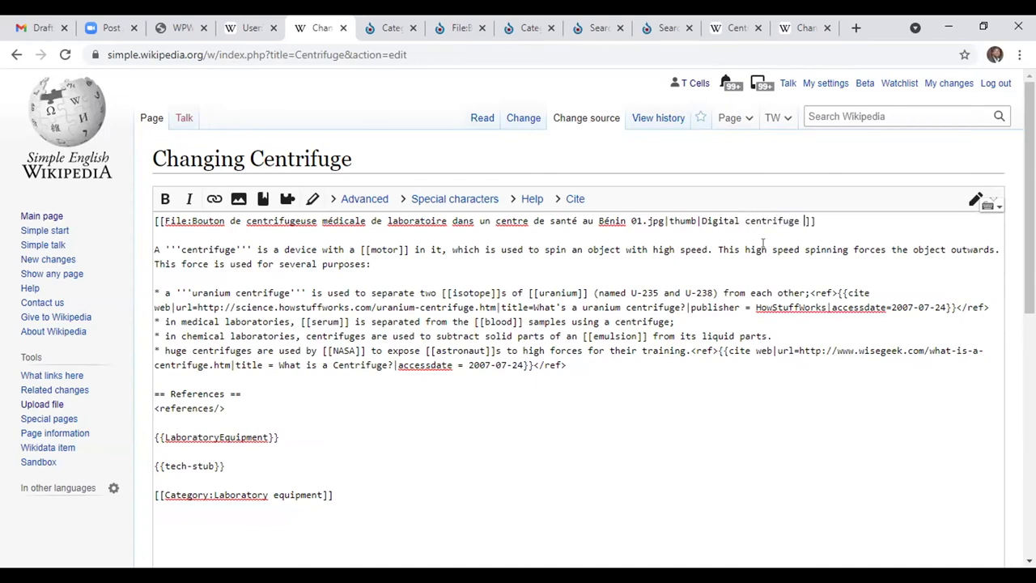
{"action": "type", "text": "used i"}
{"action": "type", "text": "n medi"}
{"action": "type", "text": "cal "}
{"action": "type", "text": "laborator"}
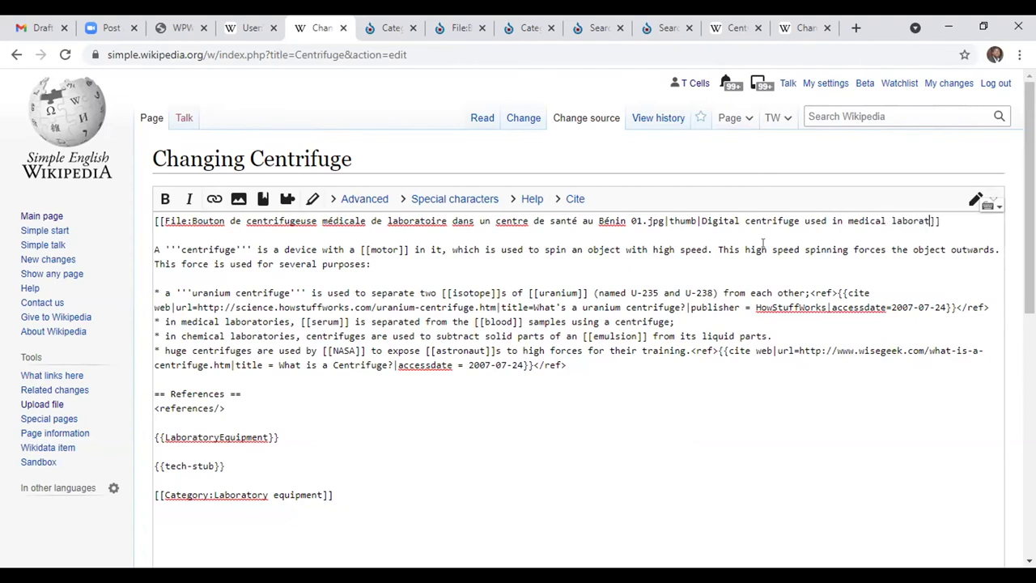
{"action": "type", "text": "y"}
Step: Enter the change summary "I added an image of a centrifuge #wpwp"
{"action": "left_click_drag", "start_coordinate": [1030, 202], "coordinate": [1029, 226]}
{"action": "scroll", "coordinate": [870, 287], "scroll_direction": "down", "scroll_amount": 5}
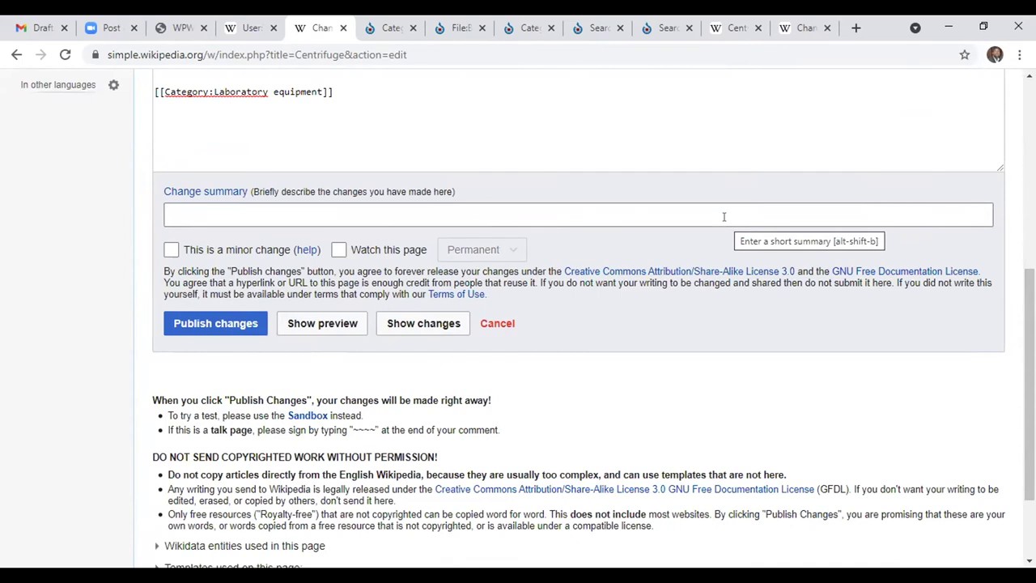
{"action": "left_click", "coordinate": [724, 216]}
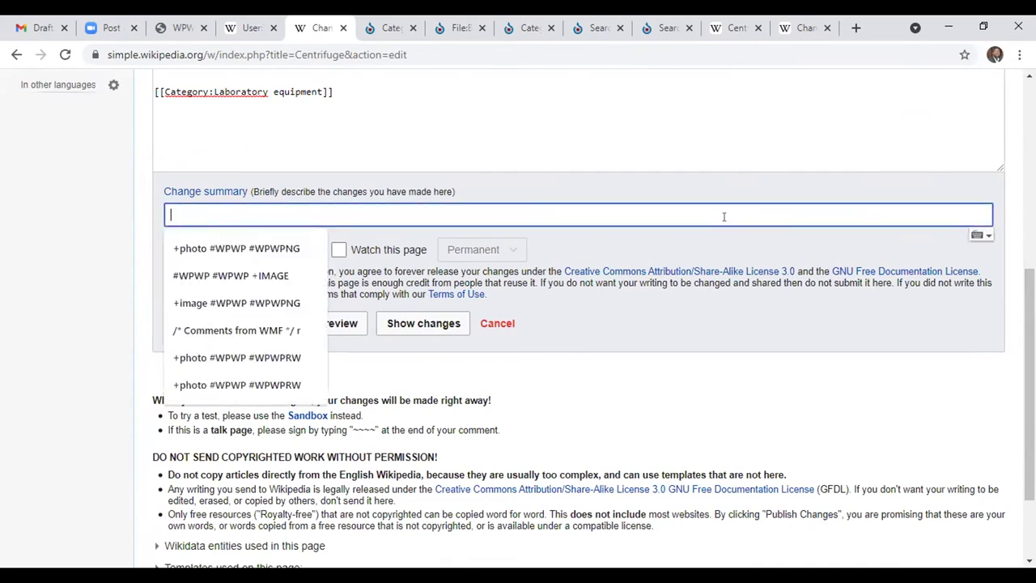
{"action": "type", "text": "I add"}
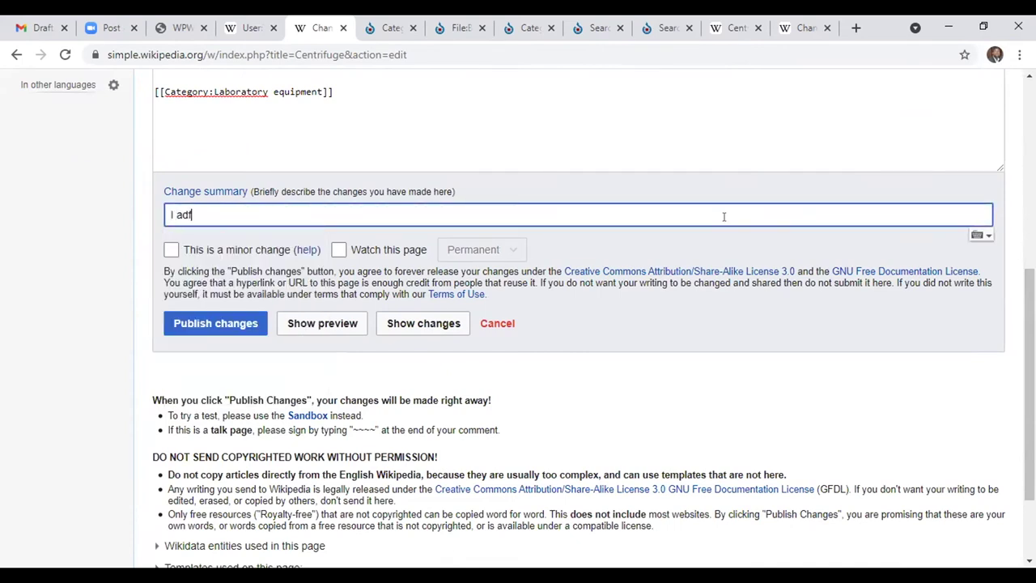
{"action": "type", "text": "e an image of a centr"}
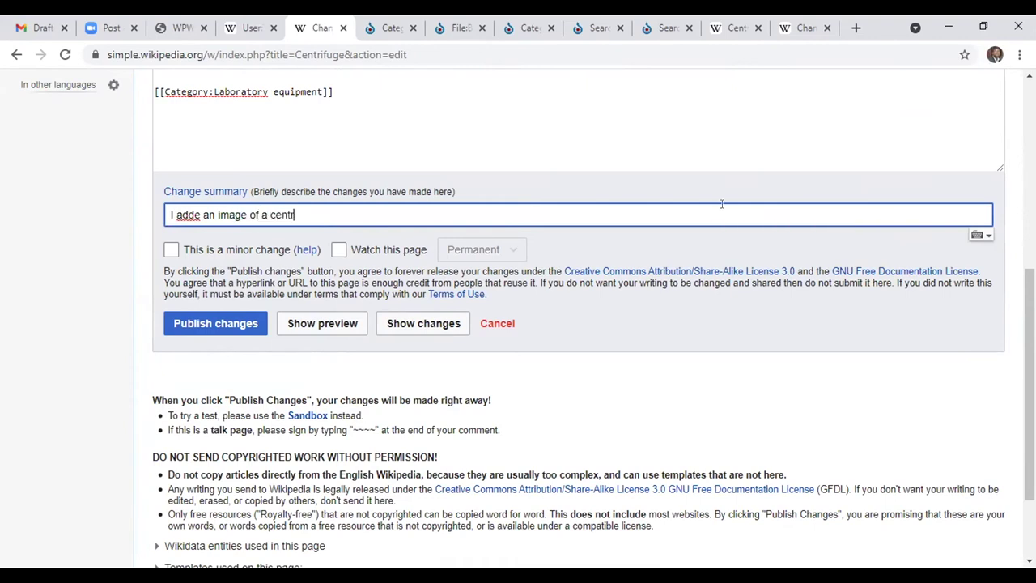
{"action": "type", "text": "ifuge"}
{"action": "left_click", "coordinate": [192, 212]}
{"action": "type", "text": "d"}
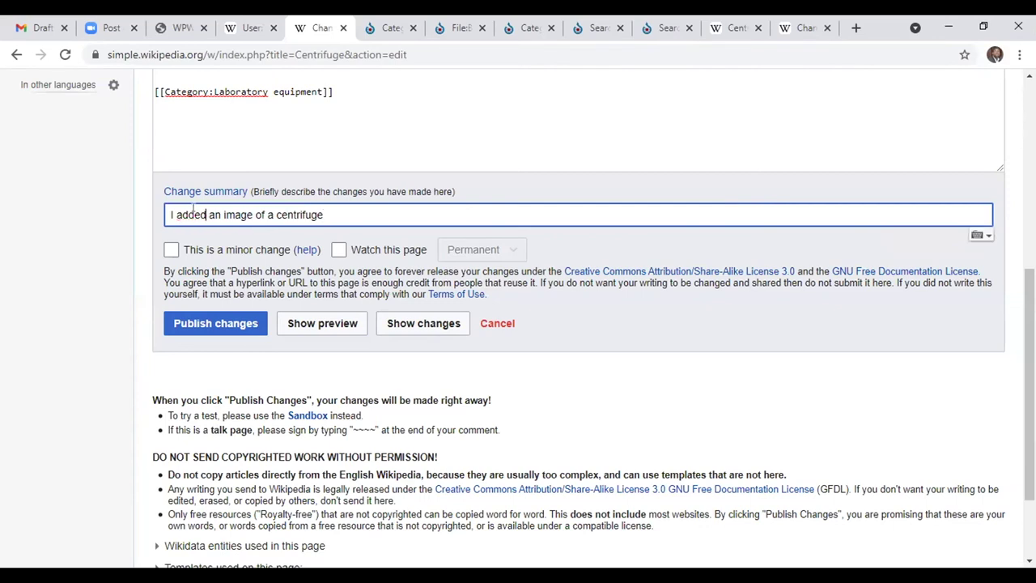
{"action": "left_click", "coordinate": [357, 214]}
{"action": "type", "text": "#wpwp"}
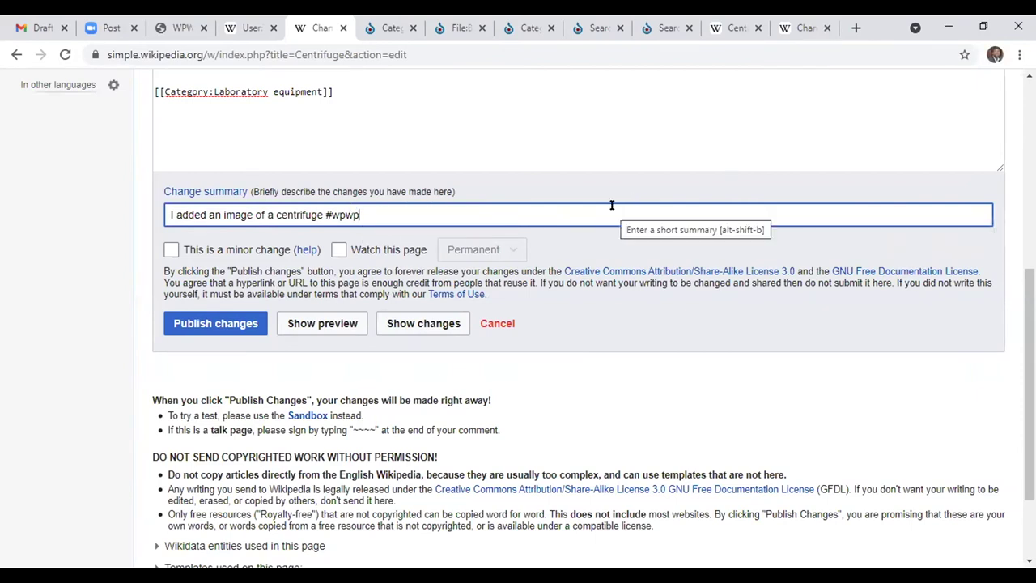
Step: Preview the Centrifuge article changes and check the captioned thumbnail and its source code
{"action": "left_click", "coordinate": [310, 334]}
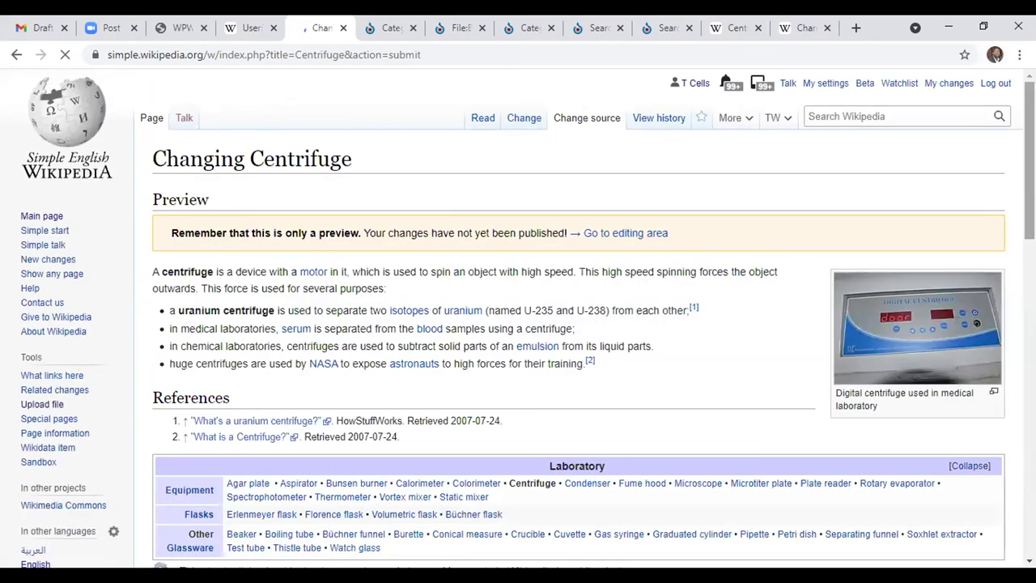
{"action": "scroll", "coordinate": [579, 323], "scroll_direction": "down", "scroll_amount": 2}
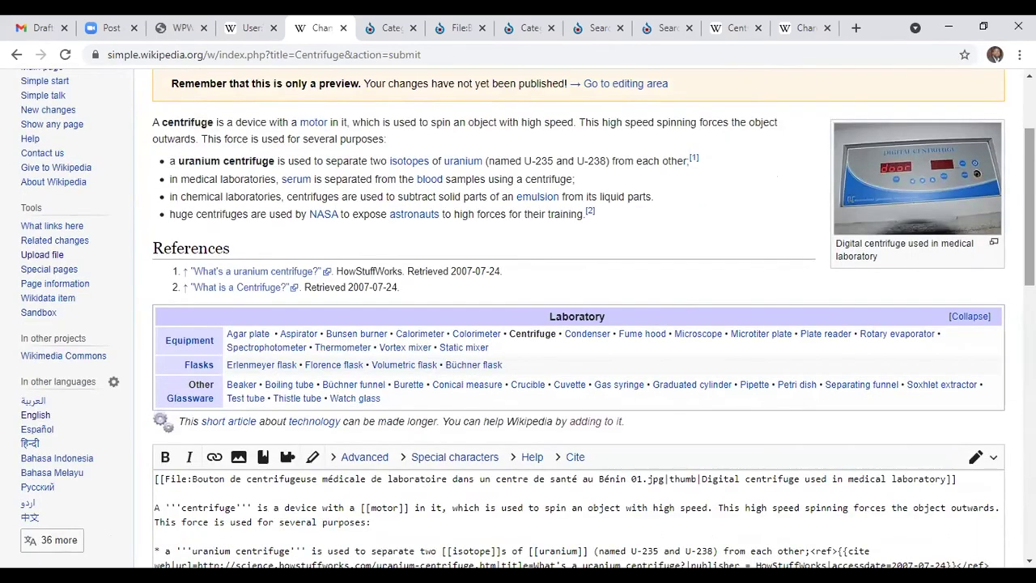
{"action": "scroll", "coordinate": [579, 323], "scroll_direction": "down", "scroll_amount": 1}
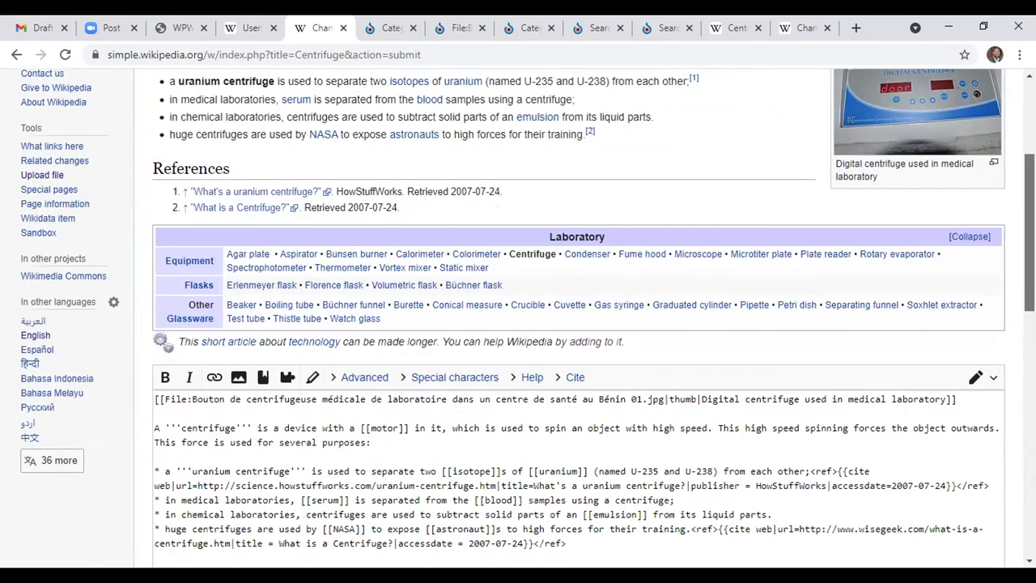
{"action": "scroll", "coordinate": [773, 202], "scroll_direction": "down", "scroll_amount": 2}
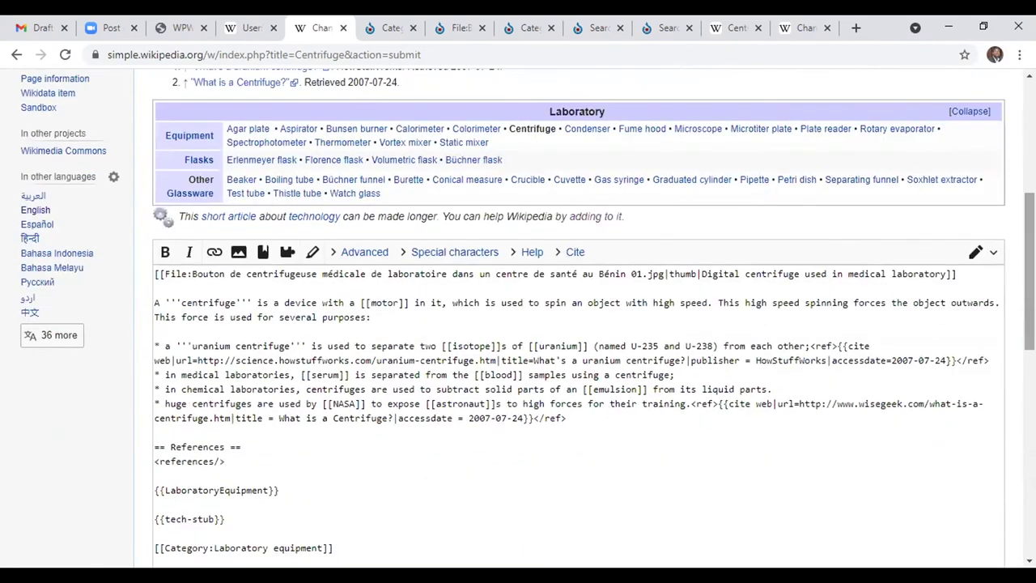
Step: Remove the blank line between the thumbnail code and the opening paragraph, and put it back
{"action": "left_click", "coordinate": [165, 277]}
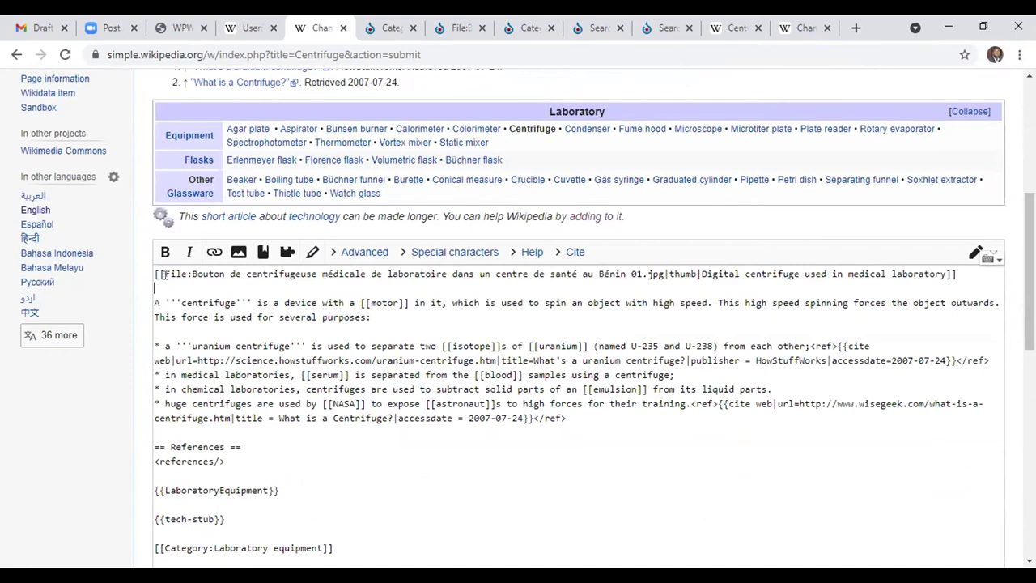
{"action": "double_click", "coordinate": [164, 274]}
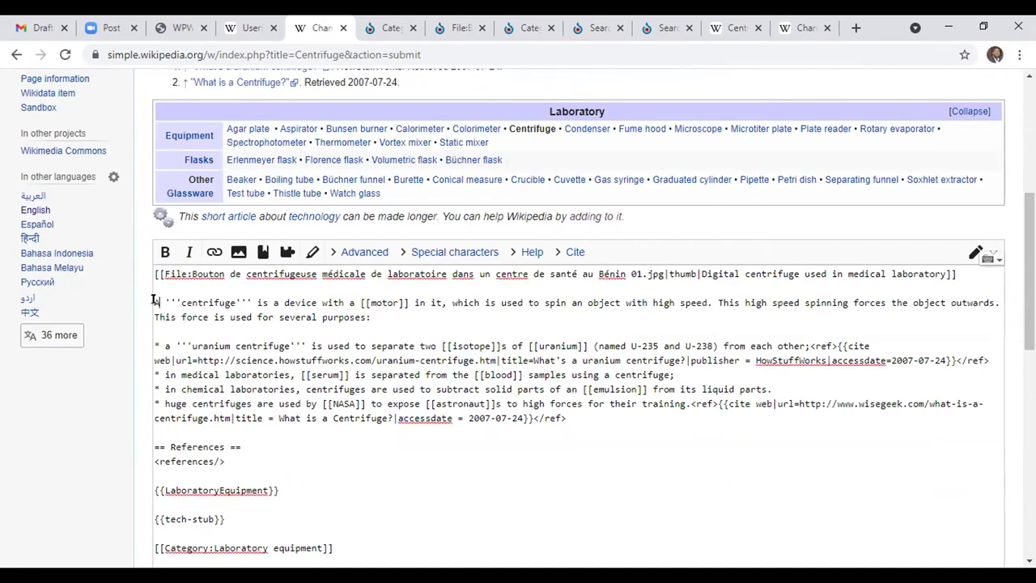
{"action": "left_click", "coordinate": [153, 300]}
{"action": "key", "text": "BackSpace"}
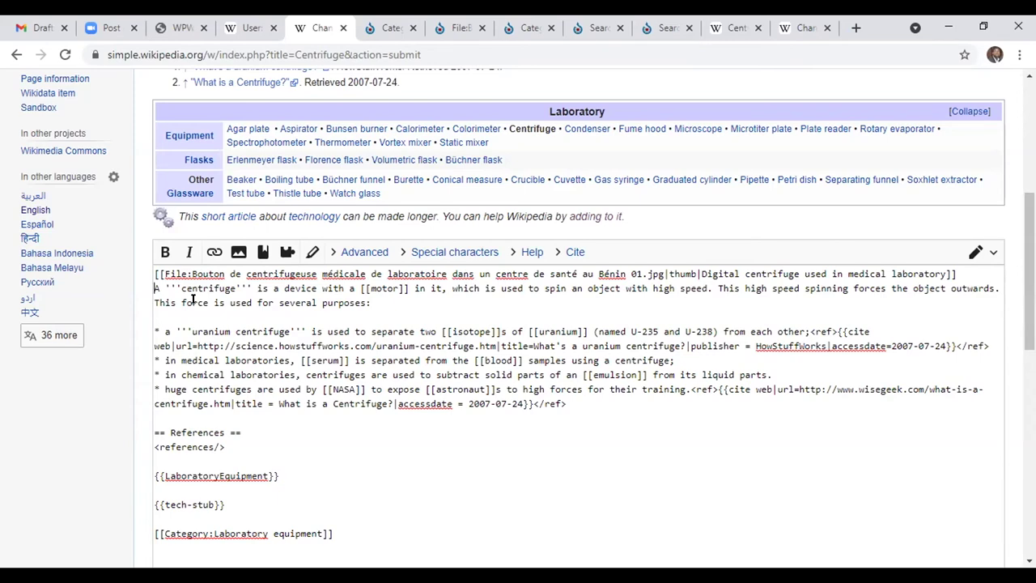
{"action": "key", "text": "Return"}
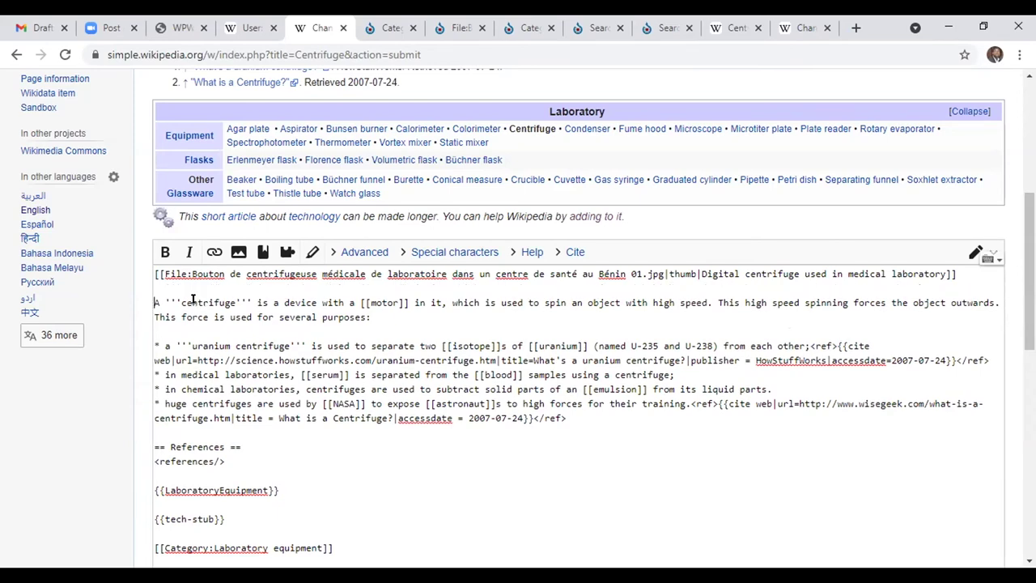
Step: Publish the changes to the Centrifuge article
{"action": "scroll", "coordinate": [1027, 275], "scroll_direction": "down", "scroll_amount": 1}
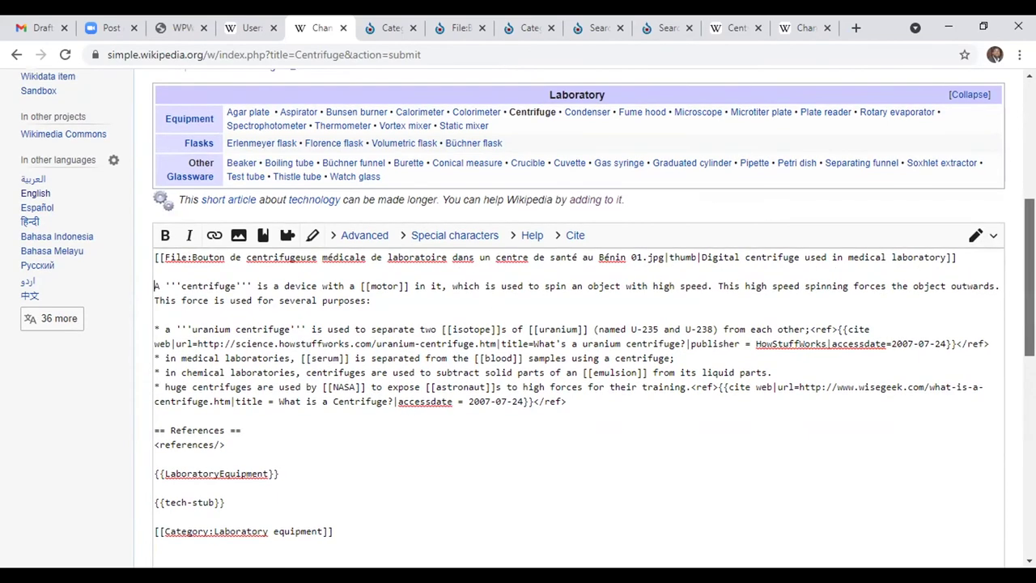
{"action": "scroll", "coordinate": [964, 374], "scroll_direction": "down", "scroll_amount": 2}
{"action": "scroll", "coordinate": [639, 347], "scroll_direction": "down", "scroll_amount": 2}
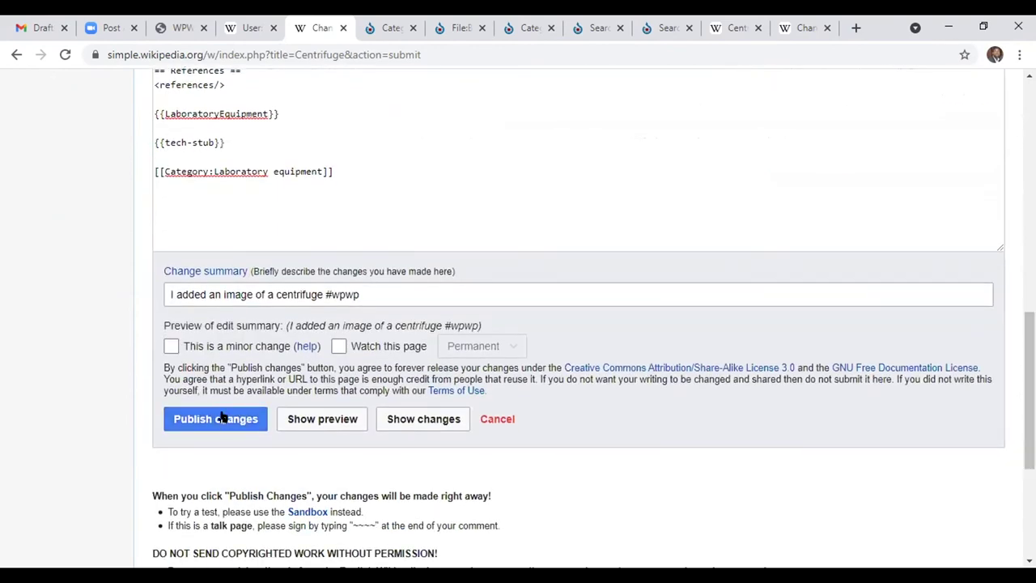
{"action": "left_click", "coordinate": [223, 417]}
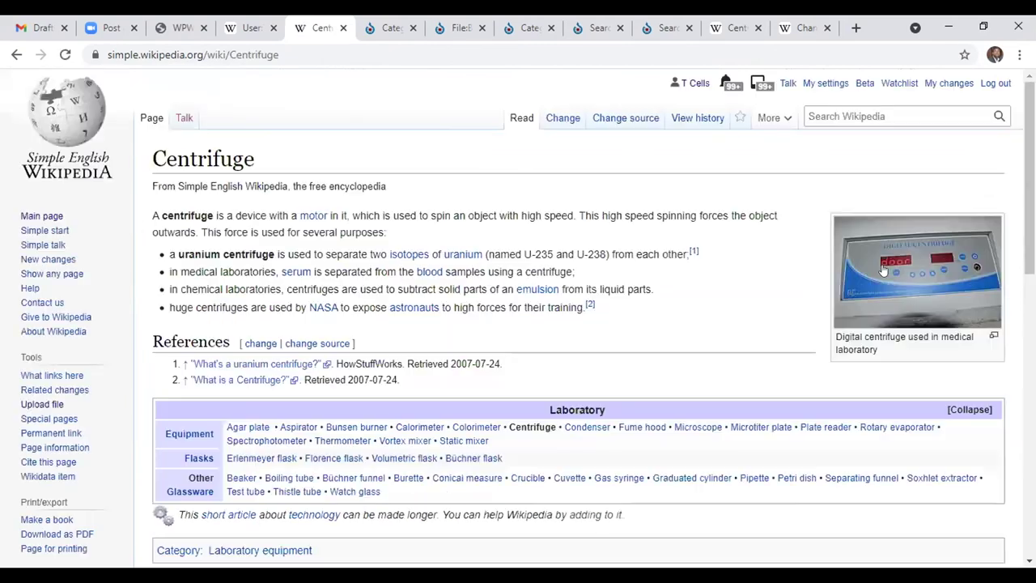
Step: Look over the published Centrifuge article, including the captioned thumbnail beside the opening text
{"action": "scroll", "coordinate": [517, 324], "scroll_direction": "down", "scroll_amount": 3}
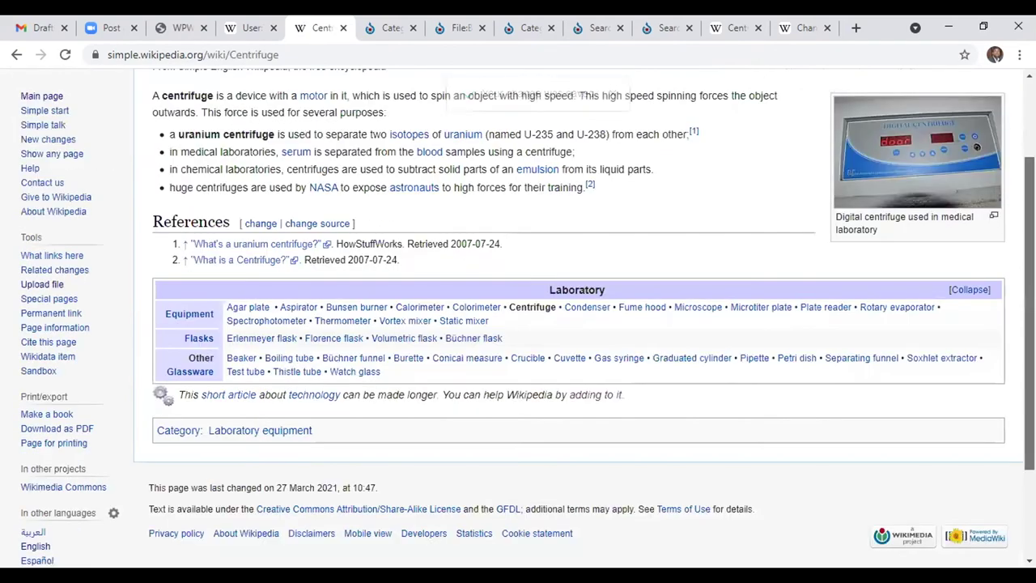
{"action": "scroll", "coordinate": [518, 324], "scroll_direction": "up", "scroll_amount": 1}
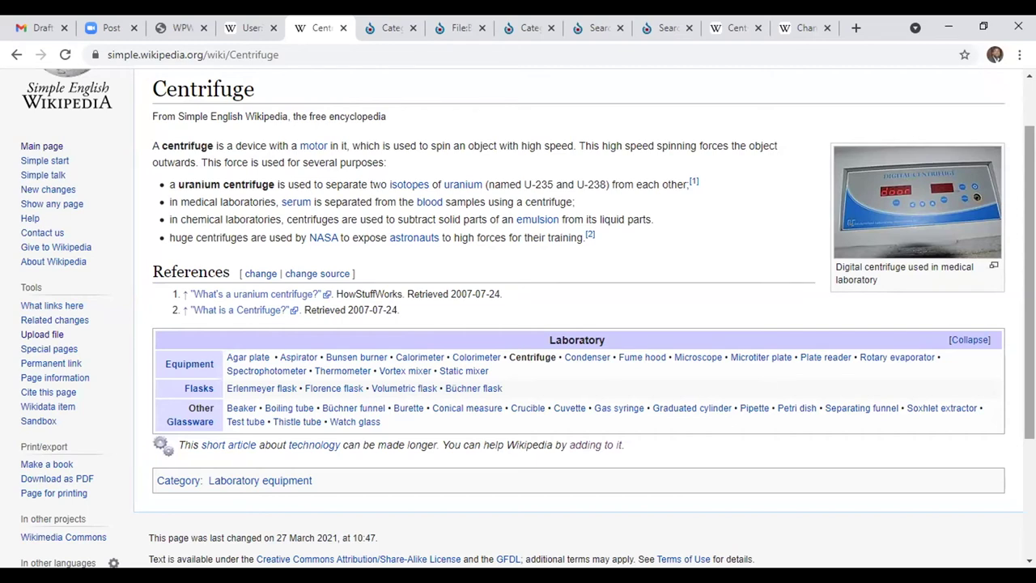
{"action": "scroll", "coordinate": [518, 324], "scroll_direction": "up", "scroll_amount": 1}
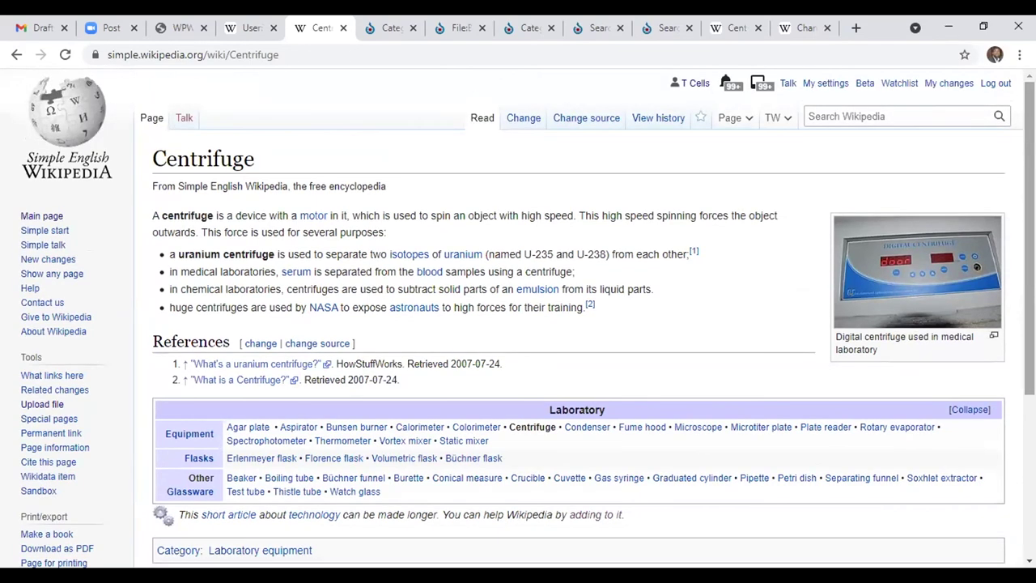
{"action": "scroll", "coordinate": [517, 323], "scroll_direction": "down", "scroll_amount": 1}
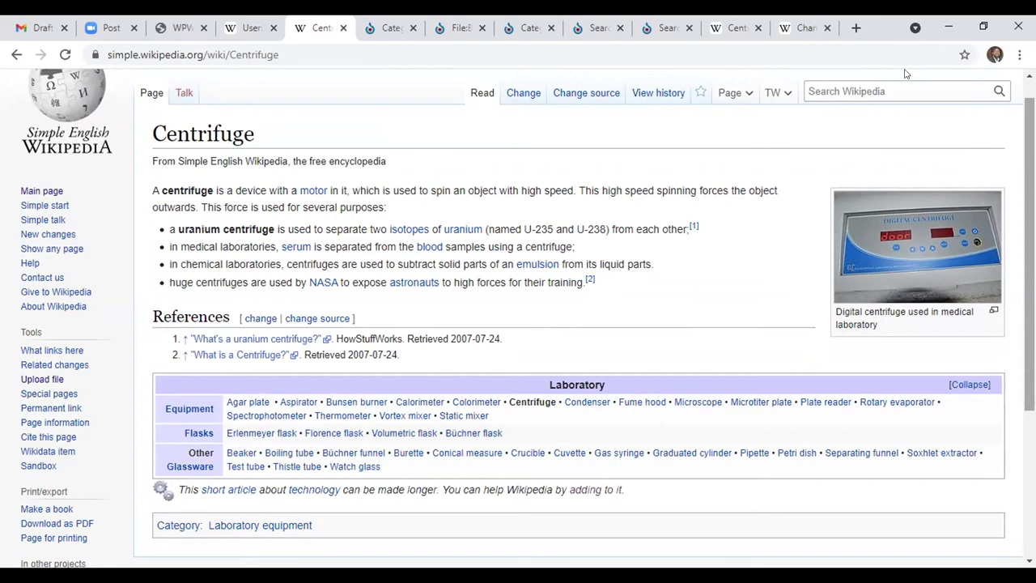
Step: Switch to the African elephant training page and examine its sections from the introduction down to the gallery
{"action": "left_click", "coordinate": [802, 20]}
{"action": "left_click", "coordinate": [734, 20]}
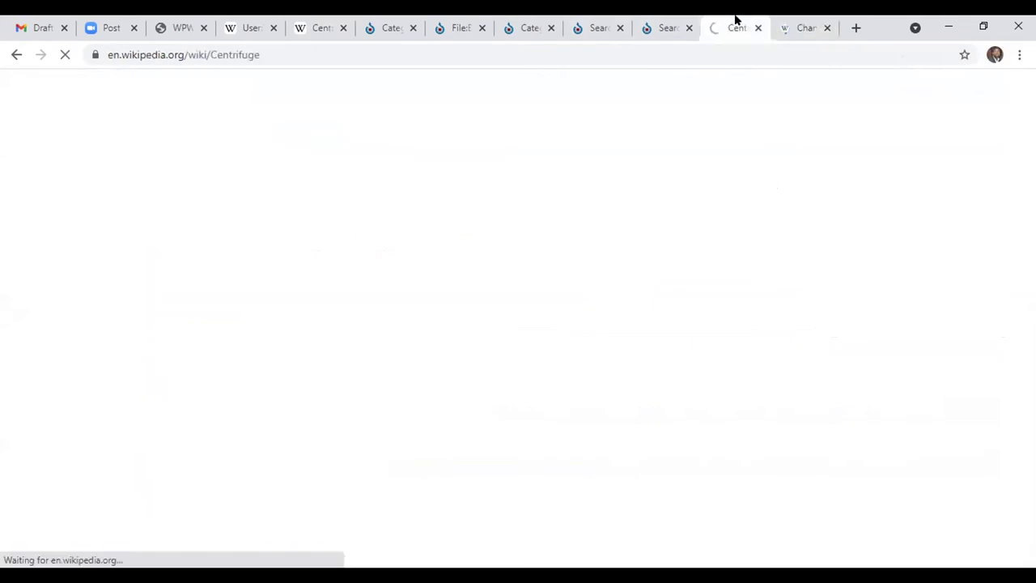
{"action": "left_click", "coordinate": [250, 26]}
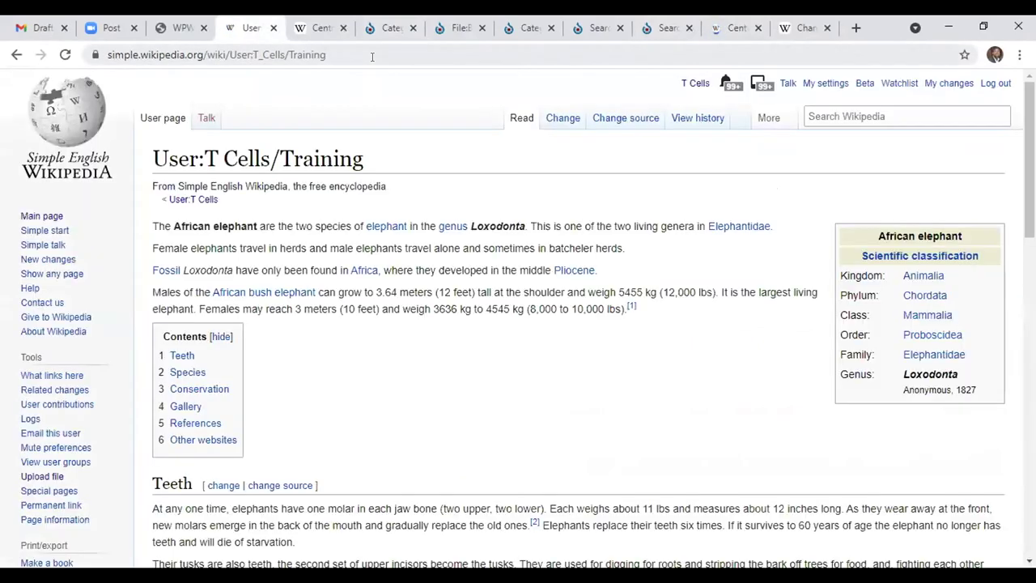
{"action": "scroll", "coordinate": [567, 324], "scroll_direction": "down", "scroll_amount": 1}
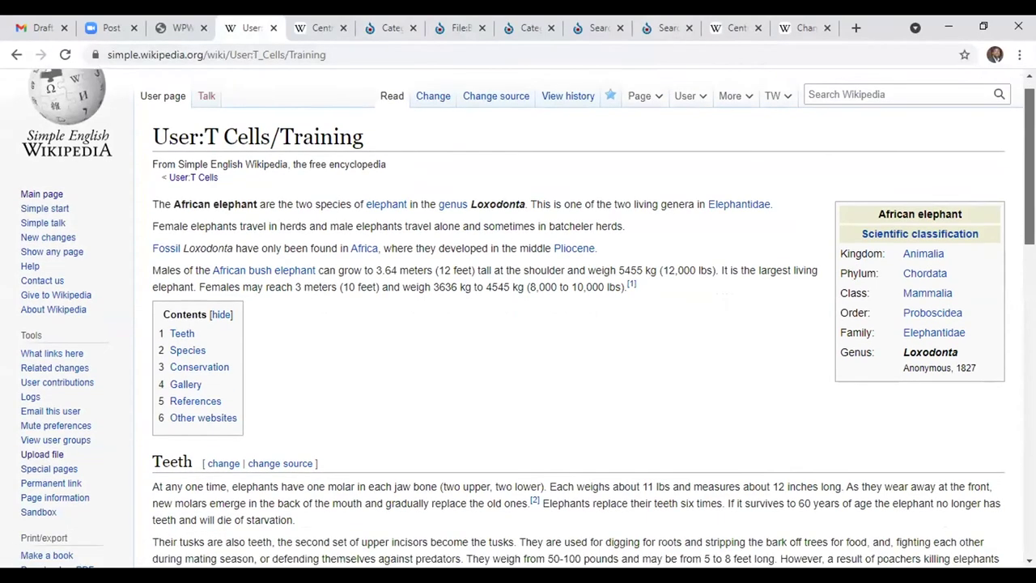
{"action": "scroll", "coordinate": [566, 324], "scroll_direction": "down", "scroll_amount": 1}
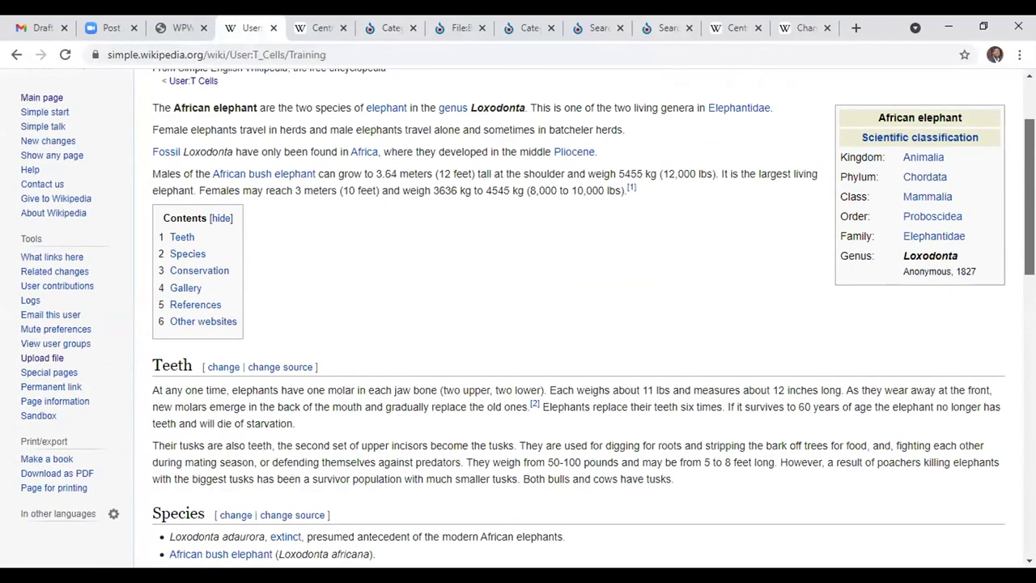
{"action": "scroll", "coordinate": [566, 324], "scroll_direction": "down", "scroll_amount": 1}
{"action": "scroll", "coordinate": [566, 324], "scroll_direction": "down", "scroll_amount": 2}
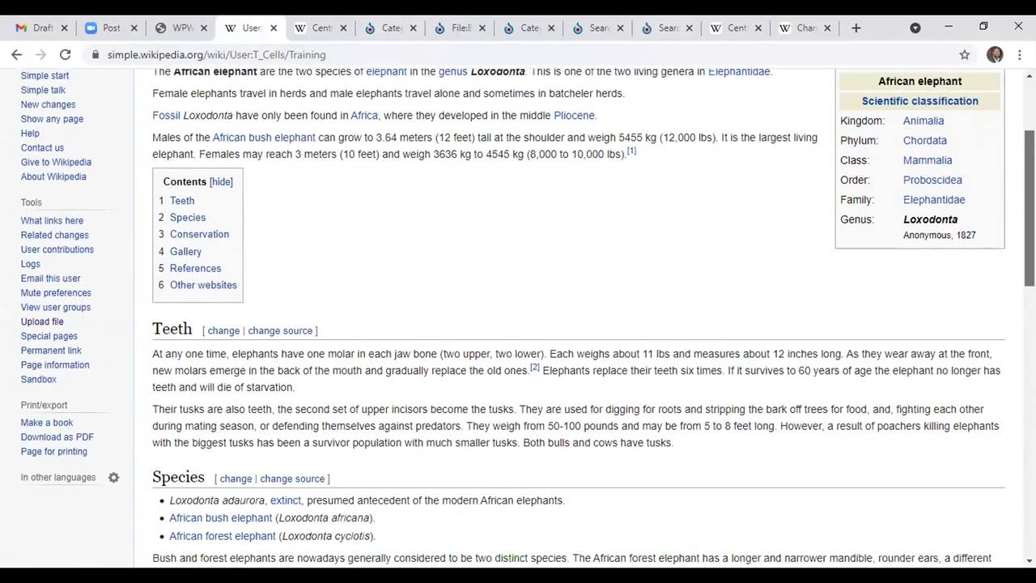
{"action": "scroll", "coordinate": [566, 323], "scroll_direction": "down", "scroll_amount": 1}
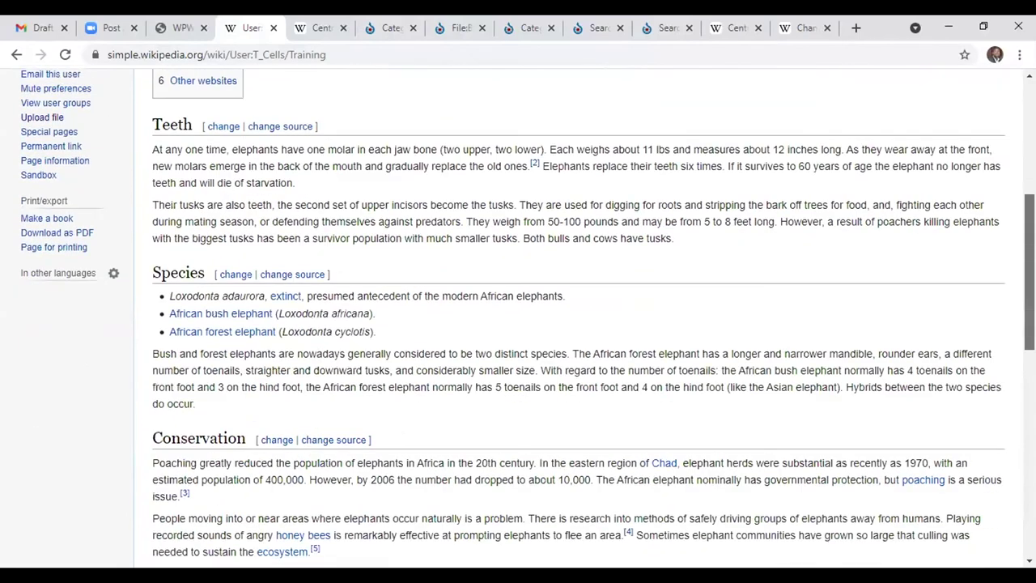
{"action": "scroll", "coordinate": [567, 324], "scroll_direction": "down", "scroll_amount": 2}
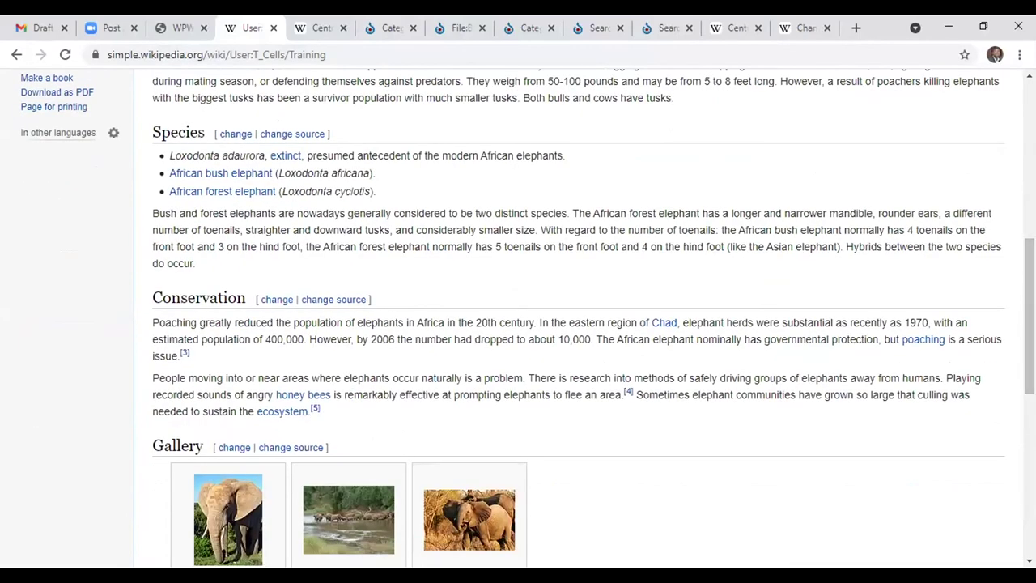
Step: Look over the African elephant training page again, comparing the gallery and text sections with the infobox beside the introduction
{"action": "scroll", "coordinate": [1012, 127], "scroll_direction": "up", "scroll_amount": 1}
{"action": "scroll", "coordinate": [1012, 127], "scroll_direction": "up", "scroll_amount": 2}
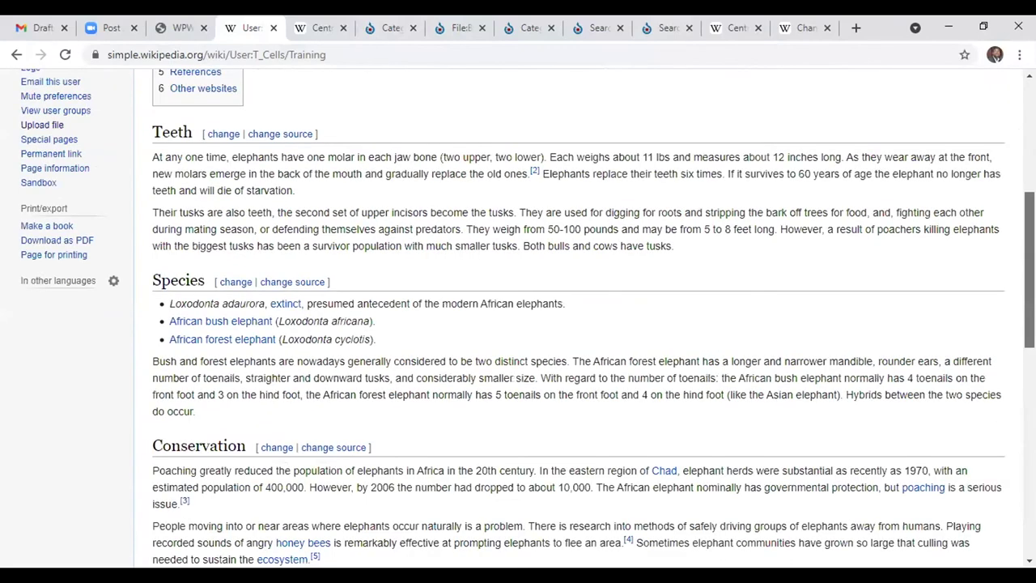
{"action": "scroll", "coordinate": [932, 186], "scroll_direction": "up", "scroll_amount": 3}
{"action": "scroll", "coordinate": [1011, 184], "scroll_direction": "up", "scroll_amount": 4}
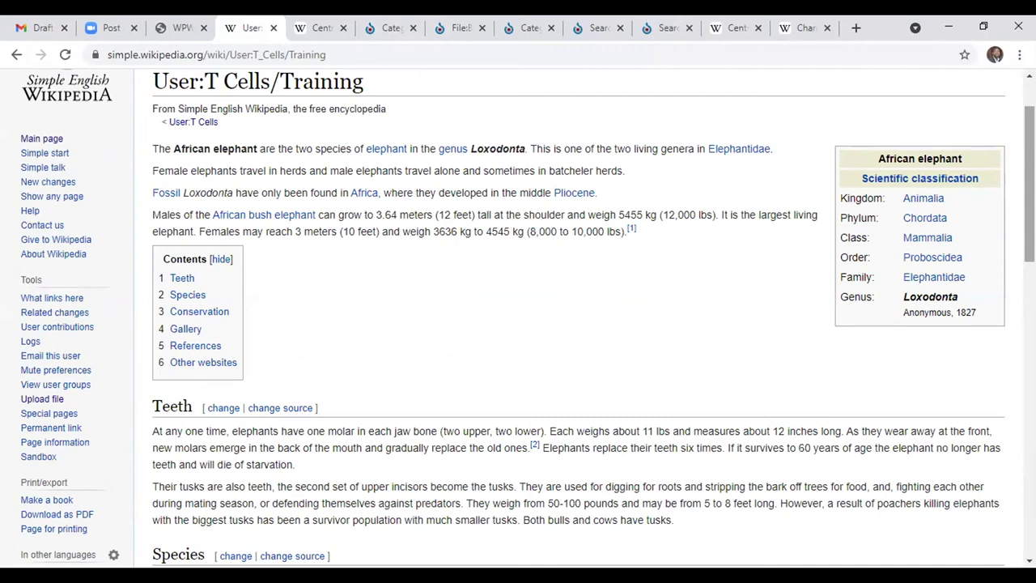
{"action": "scroll", "coordinate": [579, 324], "scroll_direction": "down", "scroll_amount": 1}
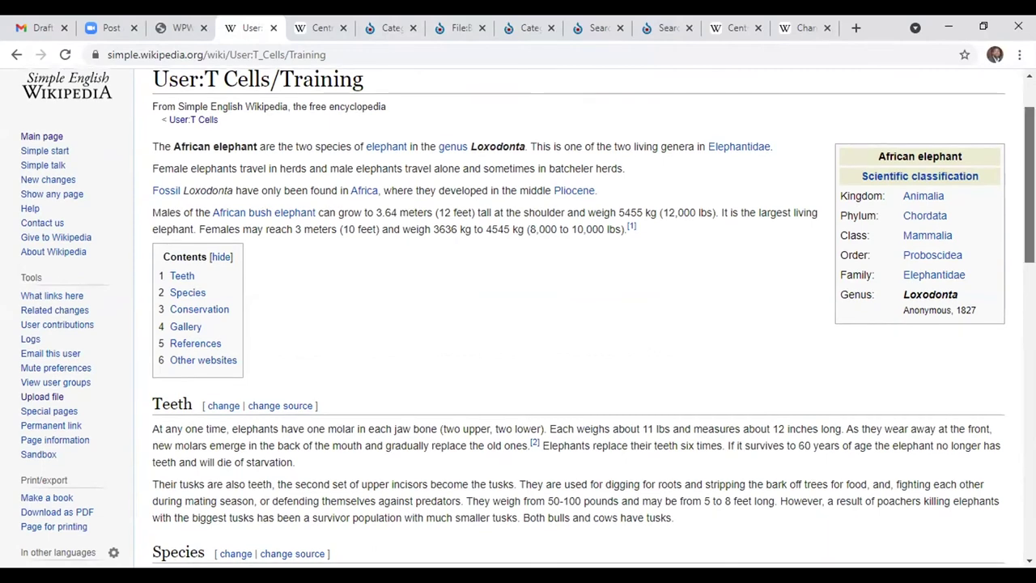
{"action": "scroll", "coordinate": [579, 324], "scroll_direction": "down", "scroll_amount": 2}
{"action": "scroll", "coordinate": [578, 324], "scroll_direction": "down", "scroll_amount": 1}
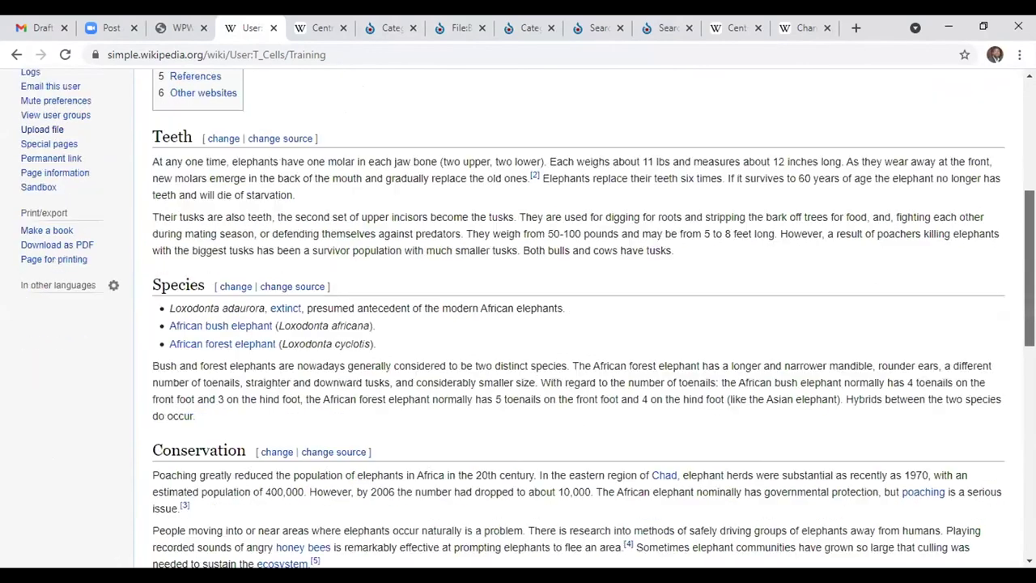
{"action": "scroll", "coordinate": [578, 324], "scroll_direction": "down", "scroll_amount": 5}
{"action": "scroll", "coordinate": [579, 324], "scroll_direction": "up", "scroll_amount": 1}
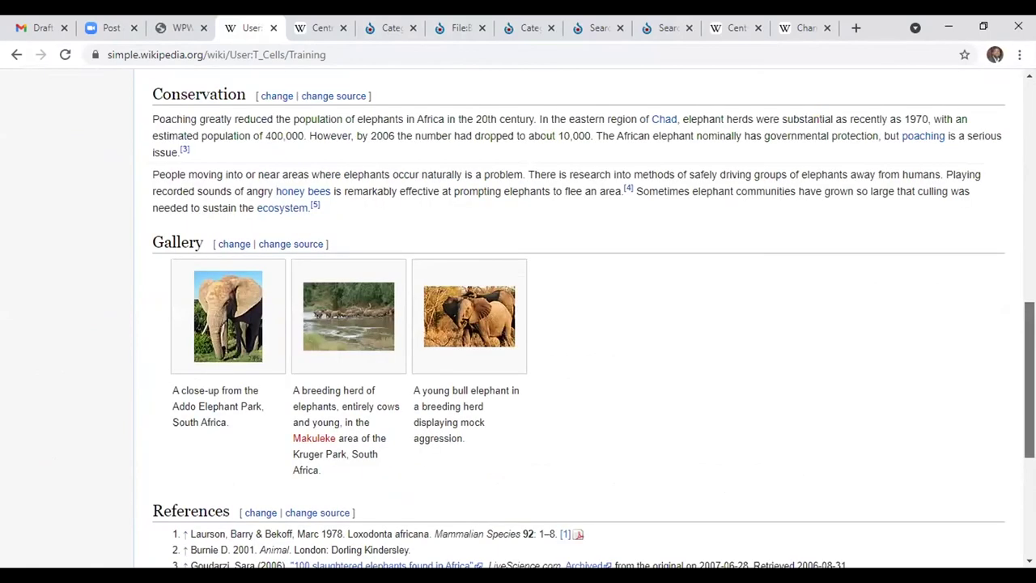
{"action": "scroll", "coordinate": [977, 243], "scroll_direction": "up", "scroll_amount": 4}
{"action": "scroll", "coordinate": [955, 264], "scroll_direction": "up", "scroll_amount": 5}
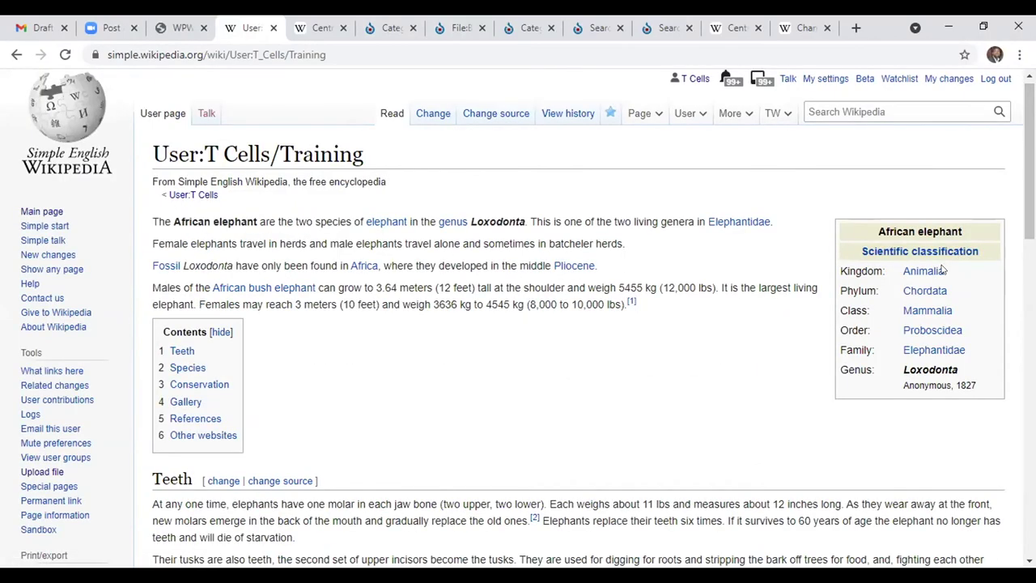
{"action": "left_click_drag", "start_coordinate": [1028, 162], "coordinate": [1028, 177]}
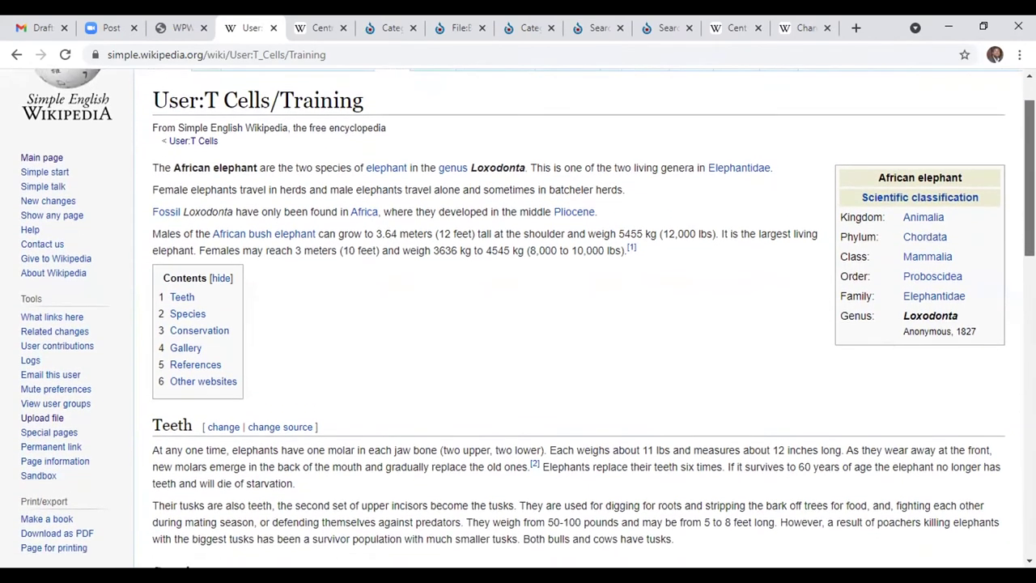
{"action": "left_click_drag", "start_coordinate": [1029, 178], "coordinate": [1029, 165]}
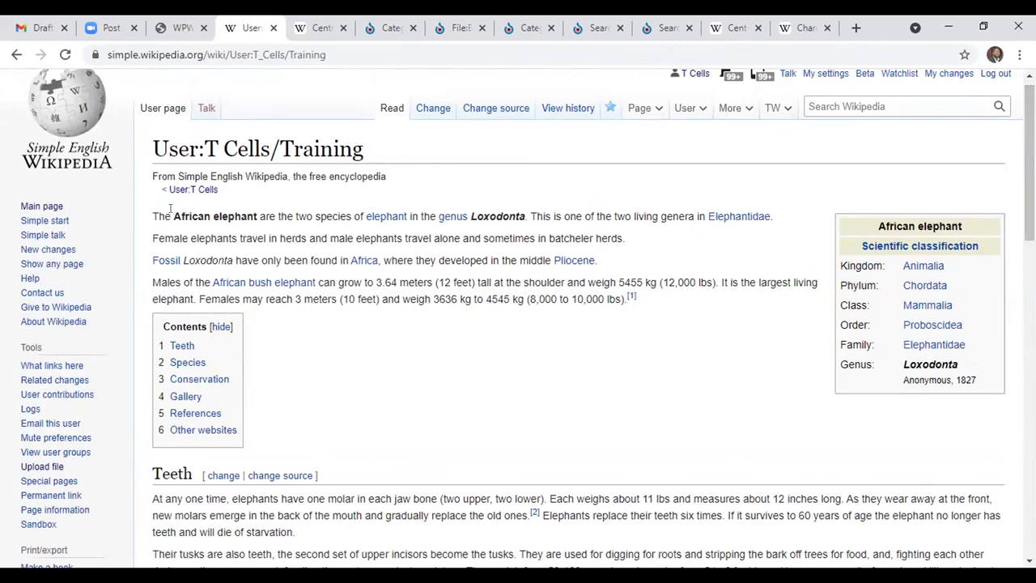
Step: Copy the bold term "African elephant" from the introduction and search Wikimedia Commons for it
{"action": "left_click_drag", "start_coordinate": [173, 216], "coordinate": [258, 217]}
{"action": "right_click", "coordinate": [248, 212]}
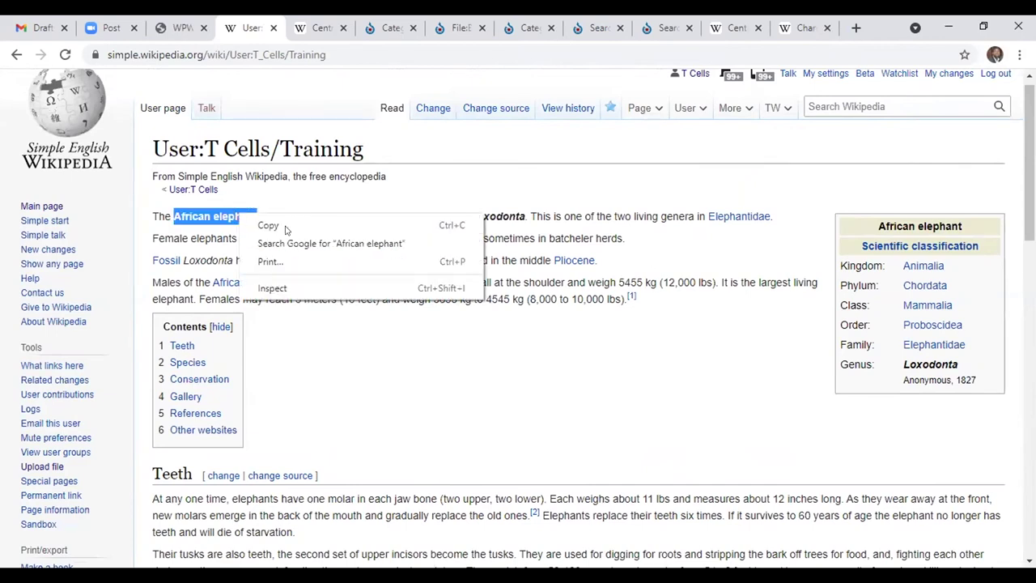
{"action": "left_click", "coordinate": [283, 226]}
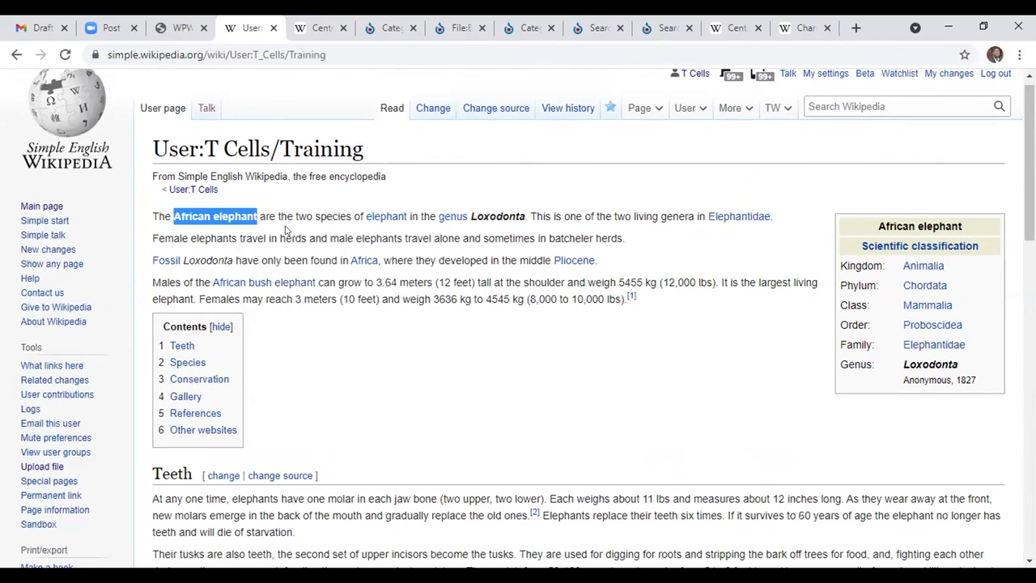
{"action": "left_click", "coordinate": [597, 24]}
{"action": "left_click", "coordinate": [880, 116]}
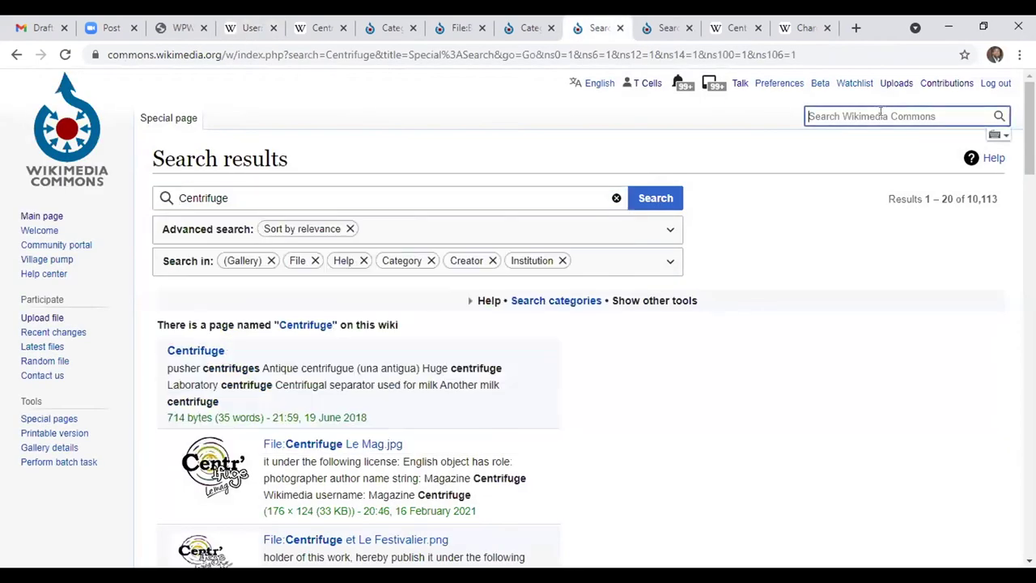
{"action": "key", "text": "ctrl+v"}
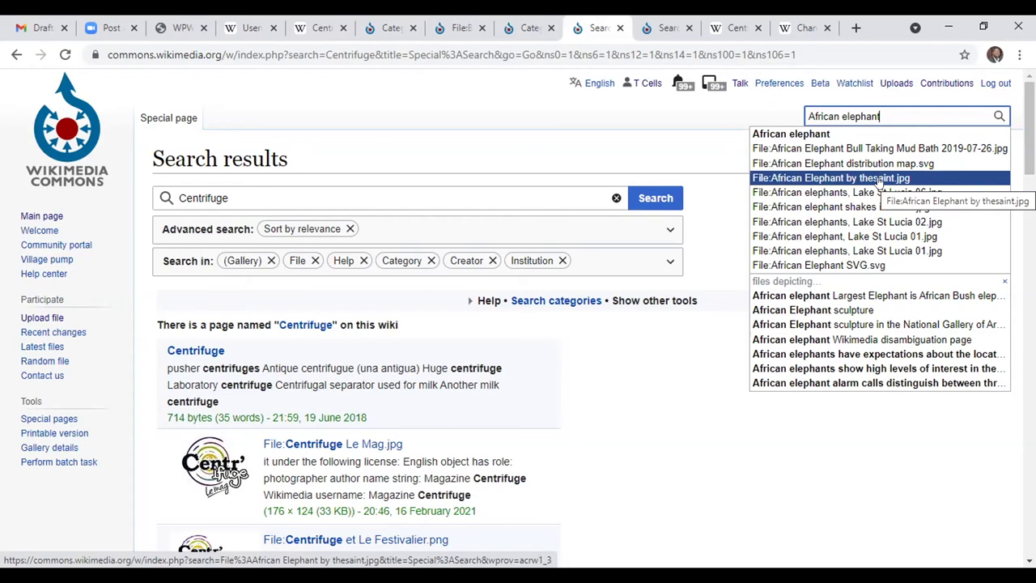
{"action": "left_click", "coordinate": [820, 134]}
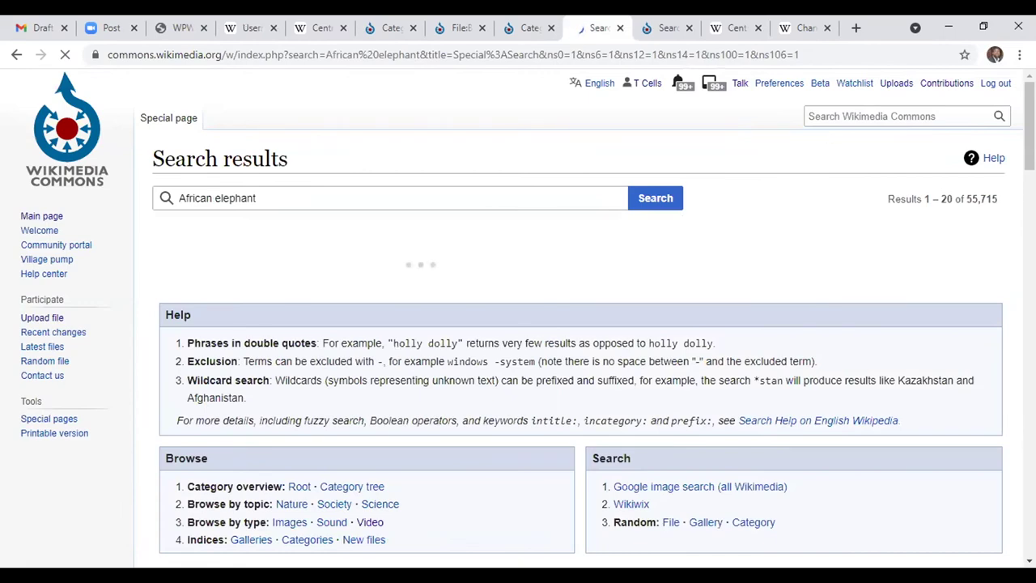
Step: Browse the image results and open "African Elephant (Loxodonta africana) big tusker coming to drink.jpg" in a new tab
{"action": "scroll", "coordinate": [820, 135], "scroll_direction": "down", "scroll_amount": 1}
{"action": "scroll", "coordinate": [567, 323], "scroll_direction": "down", "scroll_amount": 6}
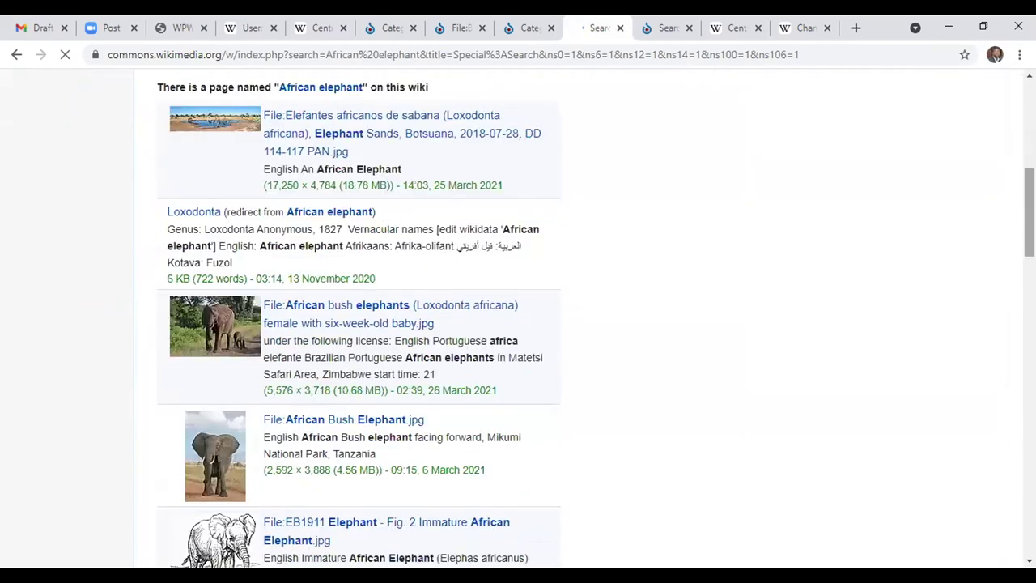
{"action": "scroll", "coordinate": [517, 324], "scroll_direction": "down", "scroll_amount": 1}
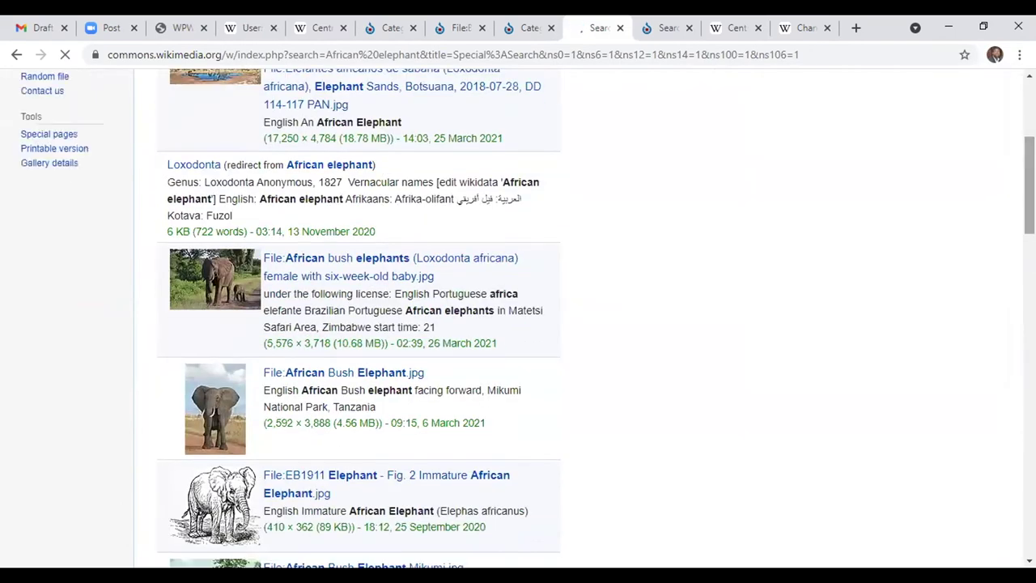
{"action": "scroll", "coordinate": [518, 323], "scroll_direction": "down", "scroll_amount": 5}
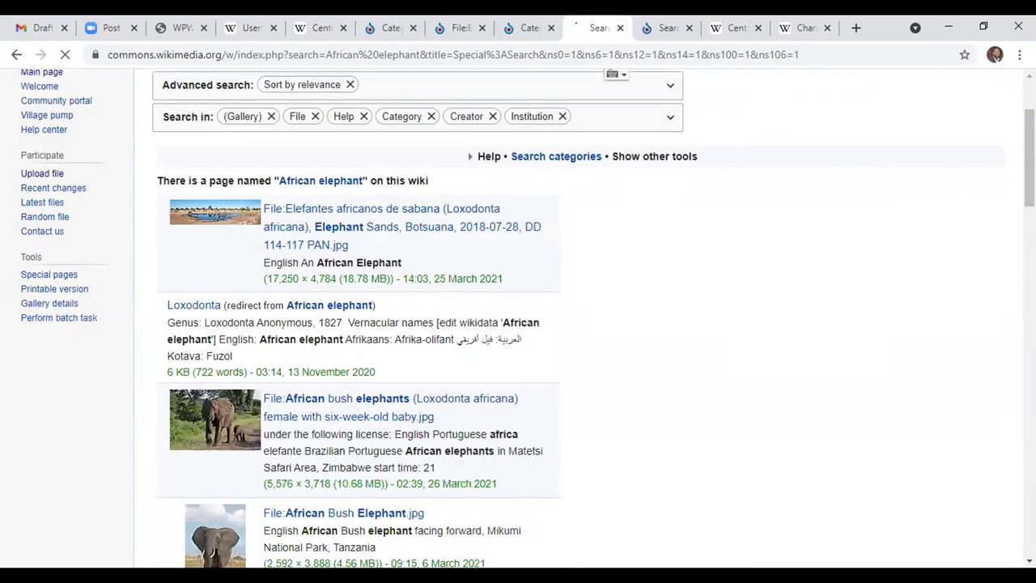
{"action": "scroll", "coordinate": [518, 324], "scroll_direction": "down", "scroll_amount": 2}
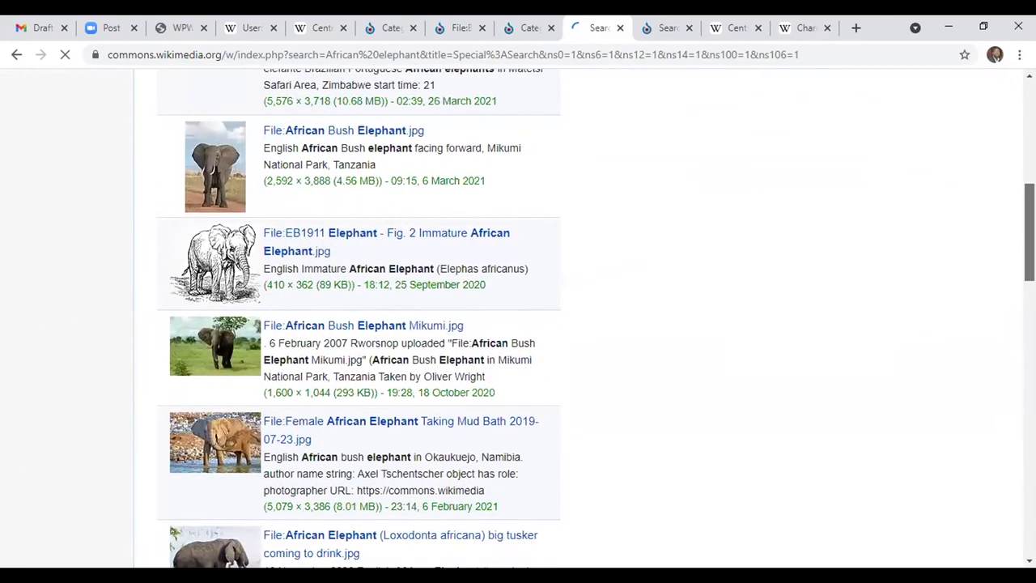
{"action": "scroll", "coordinate": [518, 324], "scroll_direction": "down", "scroll_amount": 1}
{"action": "scroll", "coordinate": [963, 297], "scroll_direction": "down", "scroll_amount": 1}
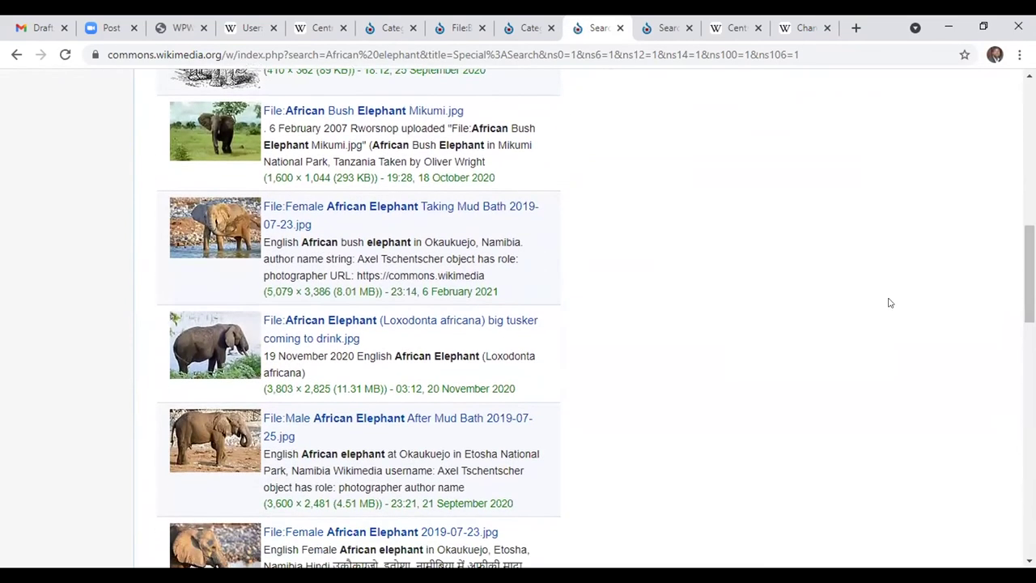
{"action": "right_click", "coordinate": [429, 325]}
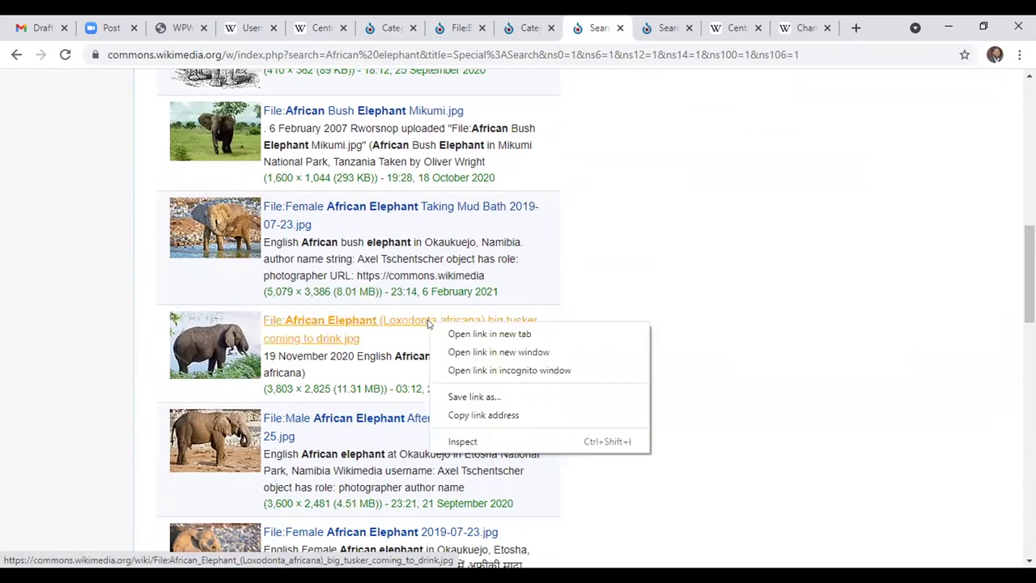
{"action": "left_click", "coordinate": [488, 334]}
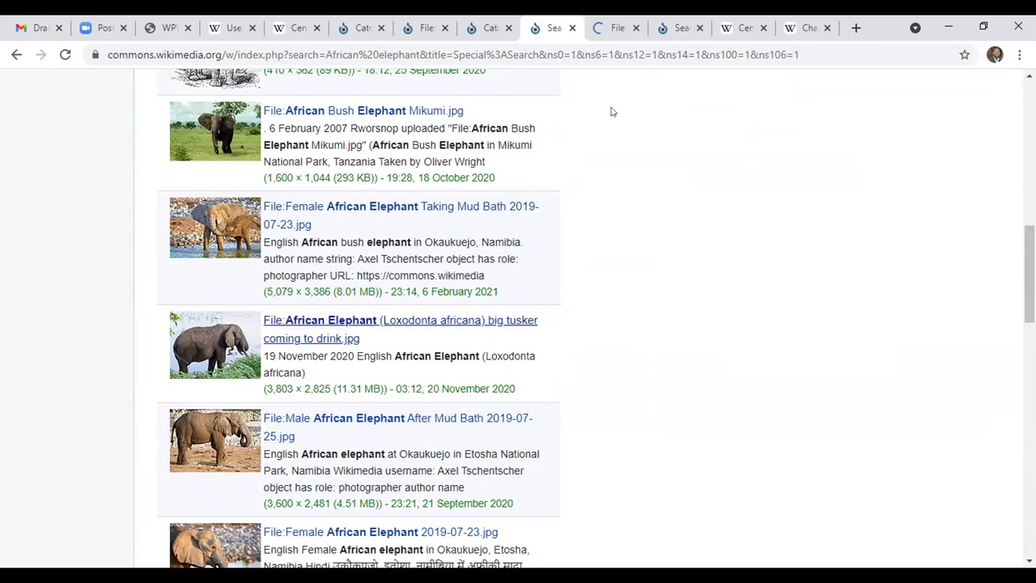
{"action": "left_click", "coordinate": [598, 26]}
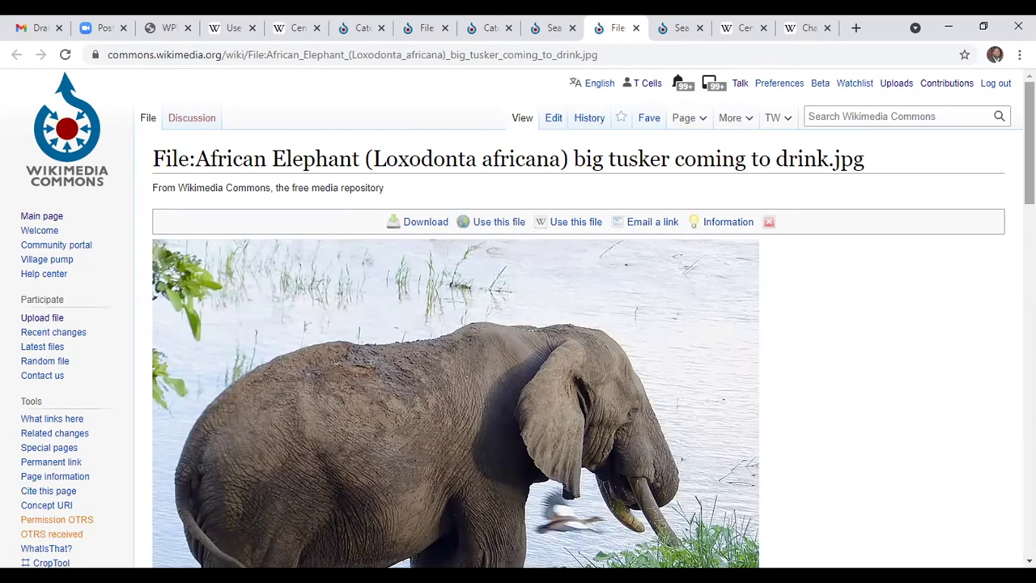
Step: View the big tusker photo, display its code for use on a wiki, and dismiss the code dialog
{"action": "scroll", "coordinate": [518, 323], "scroll_direction": "down", "scroll_amount": 1}
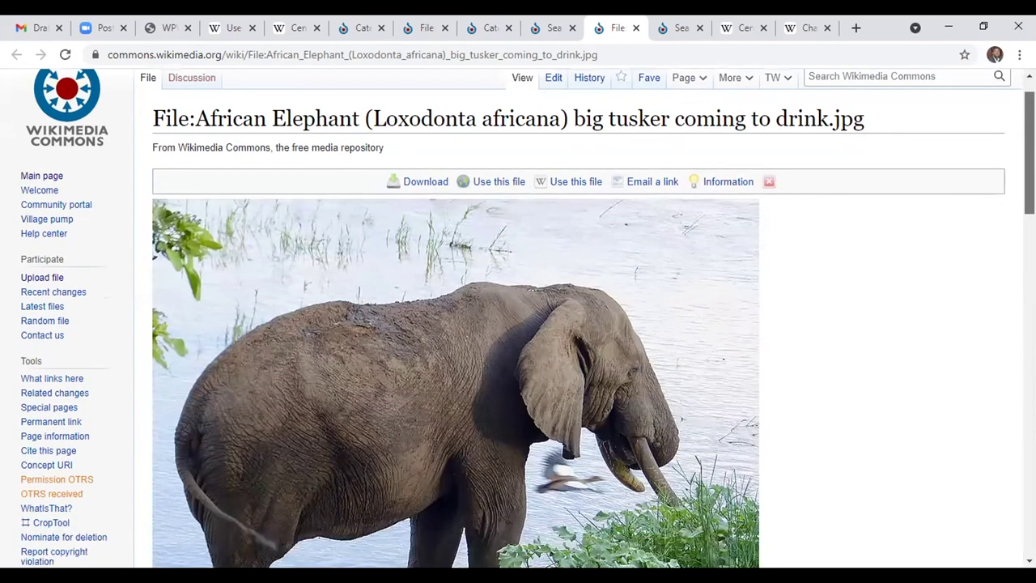
{"action": "scroll", "coordinate": [518, 323], "scroll_direction": "down", "scroll_amount": 2}
{"action": "scroll", "coordinate": [518, 323], "scroll_direction": "up", "scroll_amount": 1}
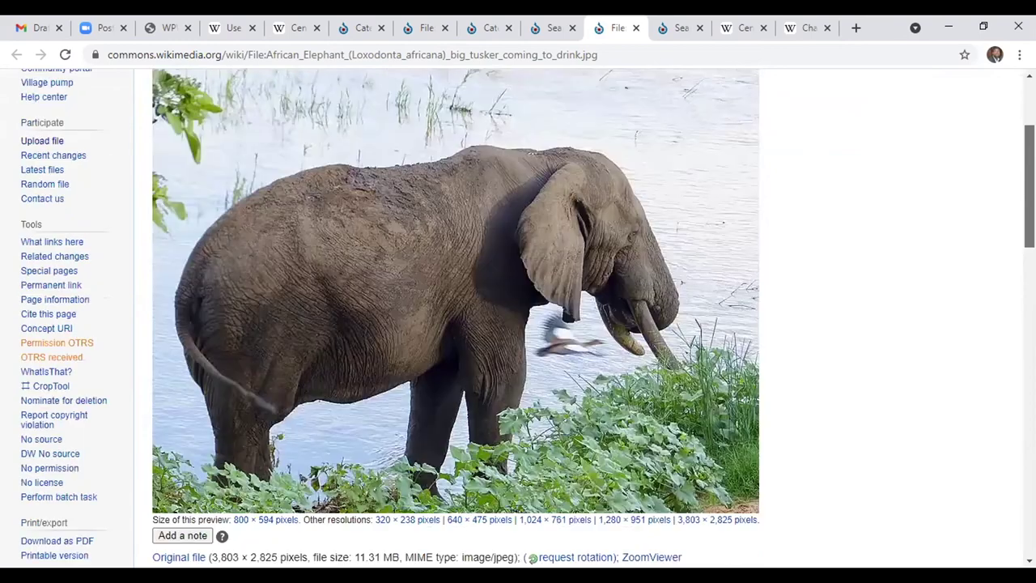
{"action": "scroll", "coordinate": [518, 324], "scroll_direction": "up", "scroll_amount": 2}
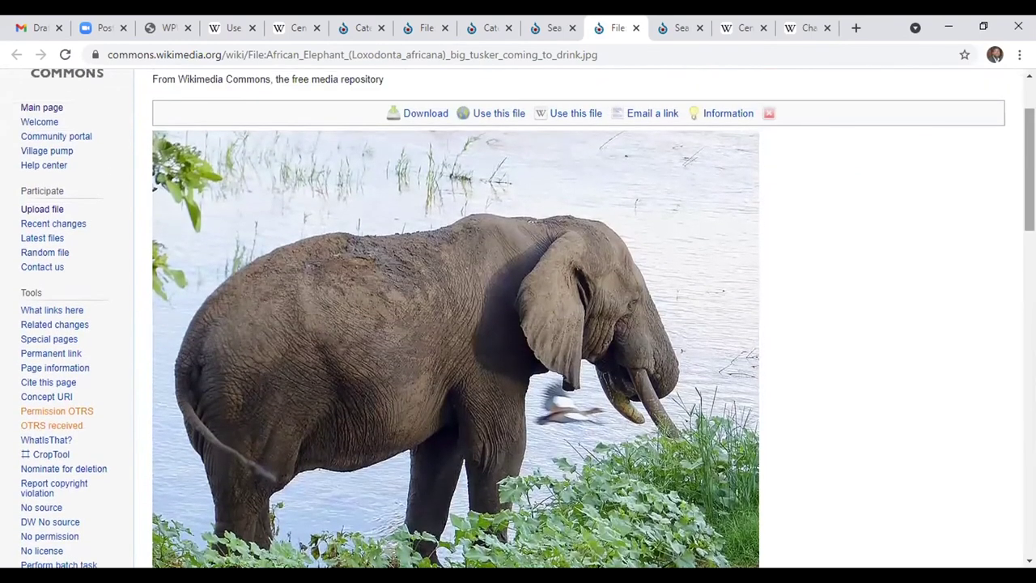
{"action": "scroll", "coordinate": [963, 183], "scroll_direction": "up", "scroll_amount": 1}
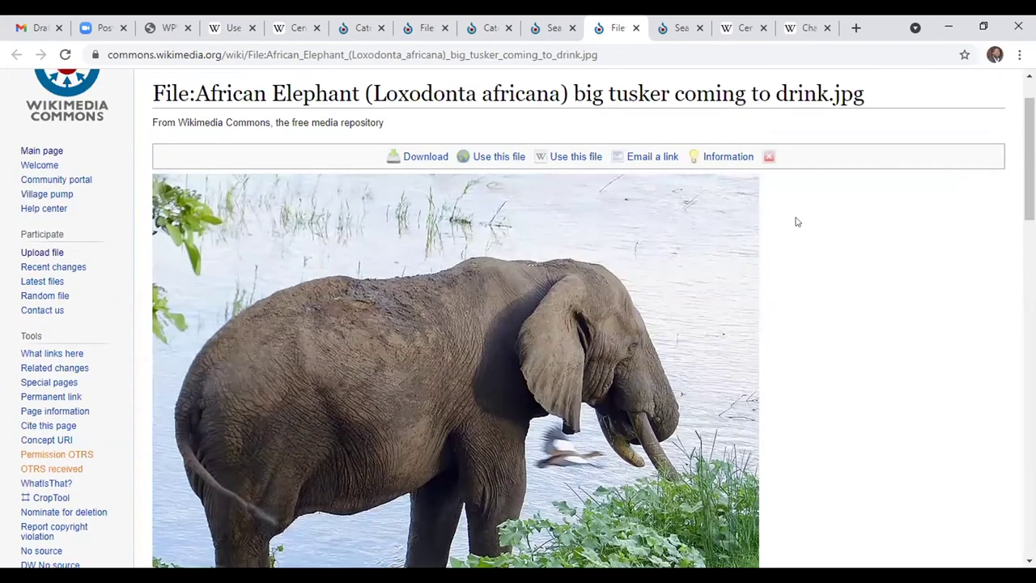
{"action": "left_click", "coordinate": [574, 157]}
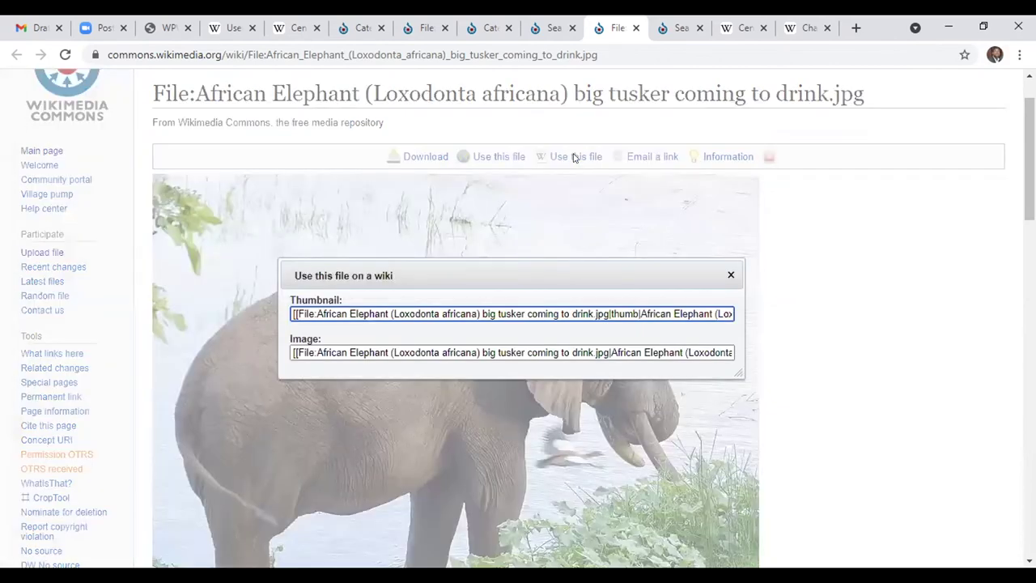
{"action": "left_click", "coordinate": [730, 276]}
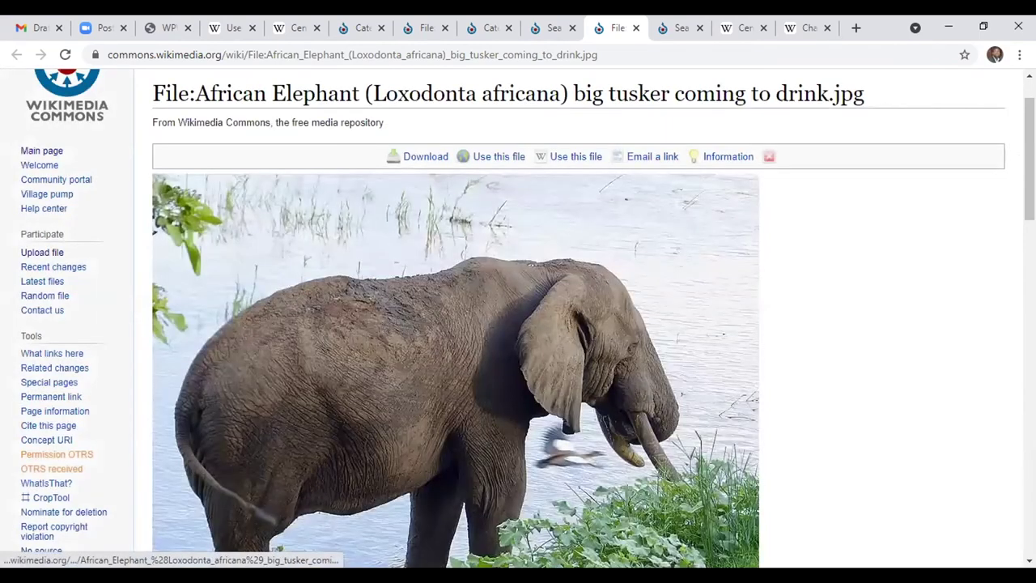
Step: Examine the photo's file information and summary, highlighting "SOUTH AFRICA" in the description, and return to the file title
{"action": "scroll", "coordinate": [698, 194], "scroll_direction": "down", "scroll_amount": 1}
{"action": "scroll", "coordinate": [699, 194], "scroll_direction": "up", "scroll_amount": 1}
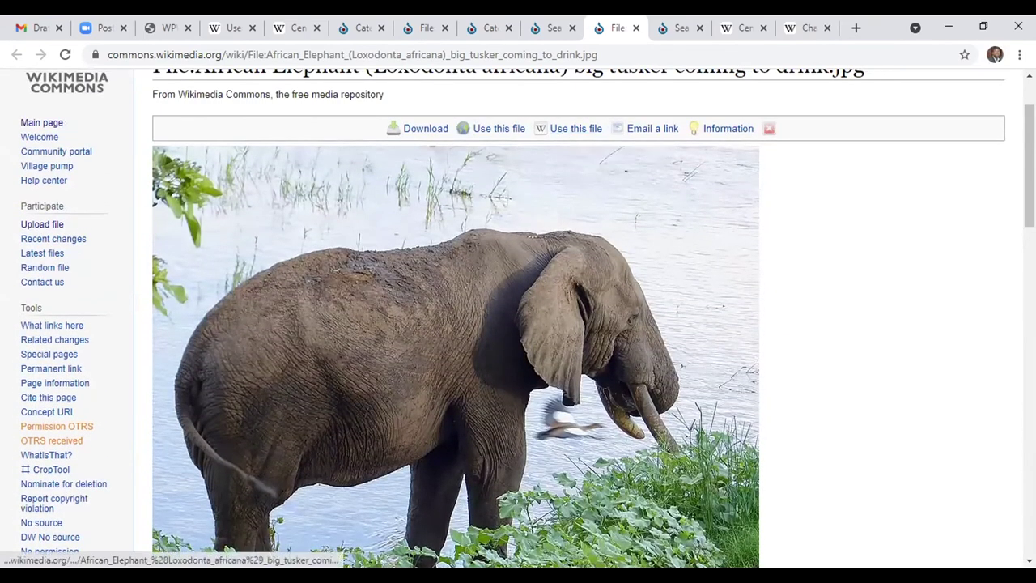
{"action": "scroll", "coordinate": [915, 189], "scroll_direction": "down", "scroll_amount": 1}
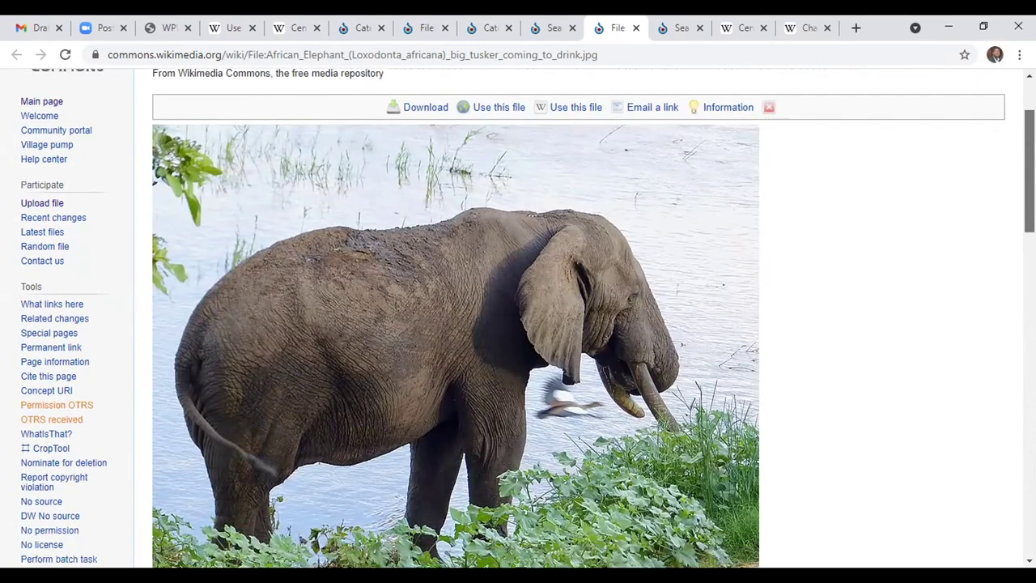
{"action": "scroll", "coordinate": [579, 318], "scroll_direction": "down", "scroll_amount": 1}
{"action": "scroll", "coordinate": [579, 318], "scroll_direction": "down", "scroll_amount": 5}
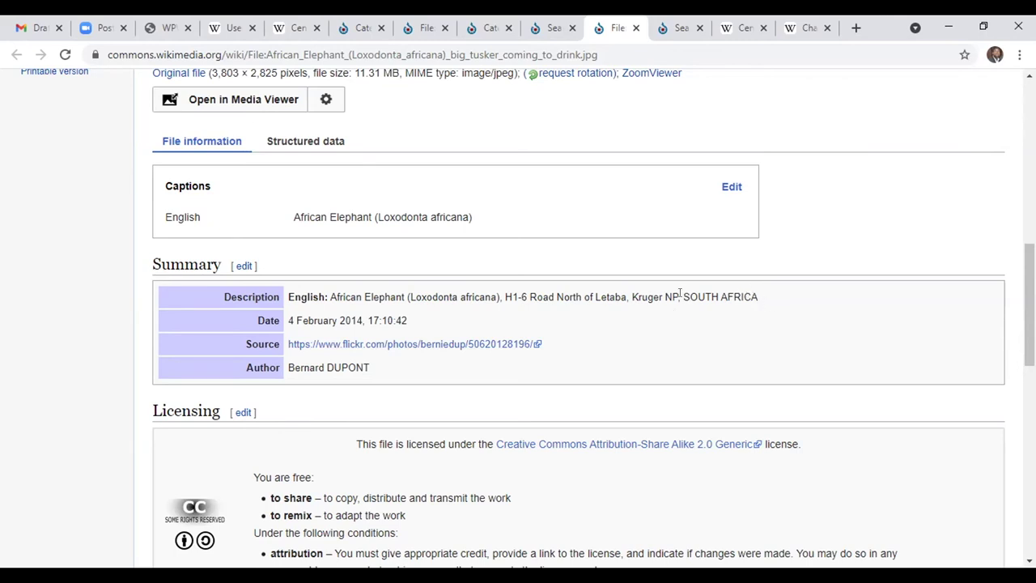
{"action": "left_click_drag", "start_coordinate": [682, 296], "coordinate": [764, 300]}
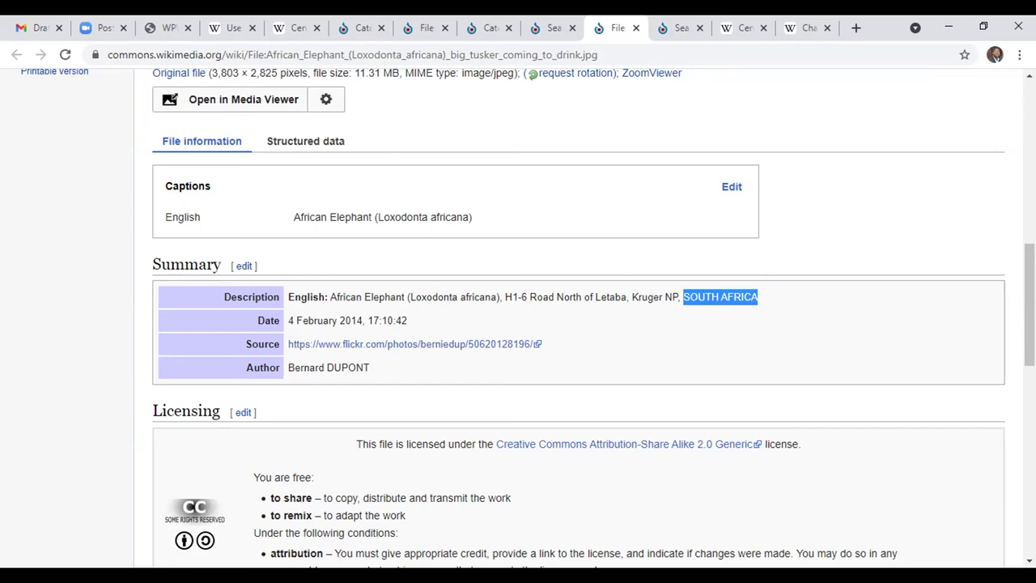
{"action": "scroll", "coordinate": [761, 158], "scroll_direction": "up", "scroll_amount": 5}
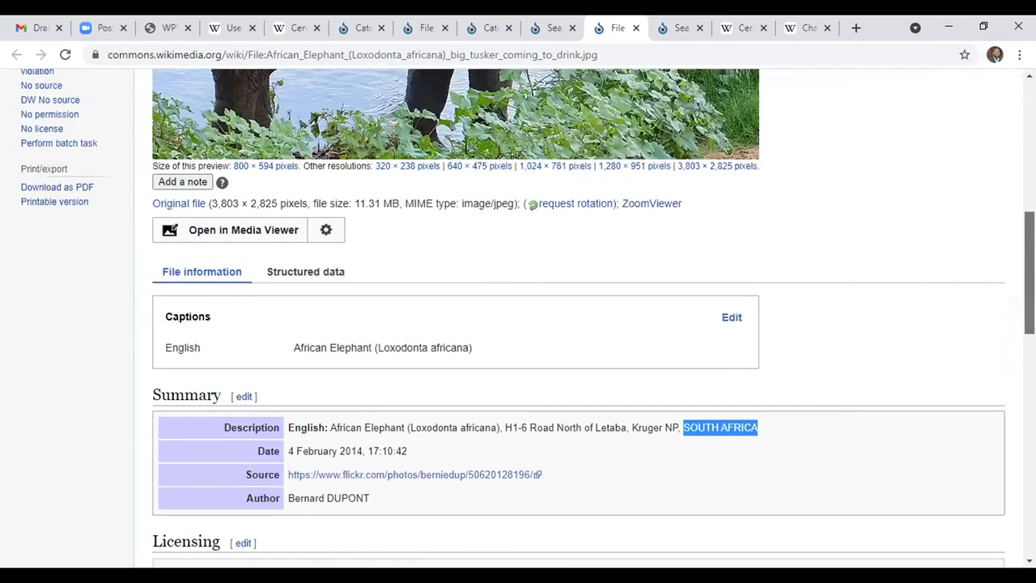
{"action": "scroll", "coordinate": [425, 104], "scroll_direction": "up", "scroll_amount": 3}
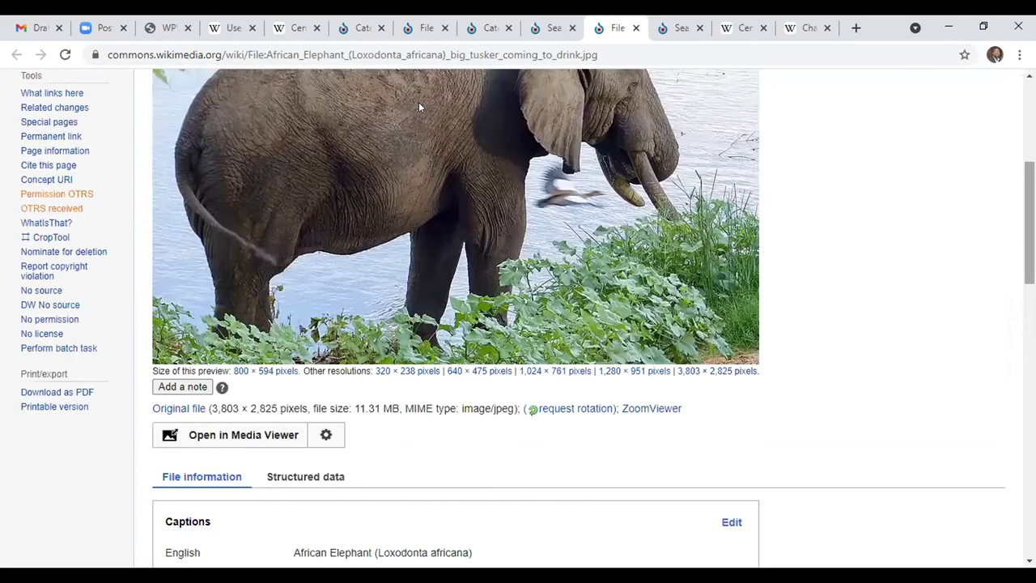
{"action": "scroll", "coordinate": [418, 102], "scroll_direction": "up", "scroll_amount": 7}
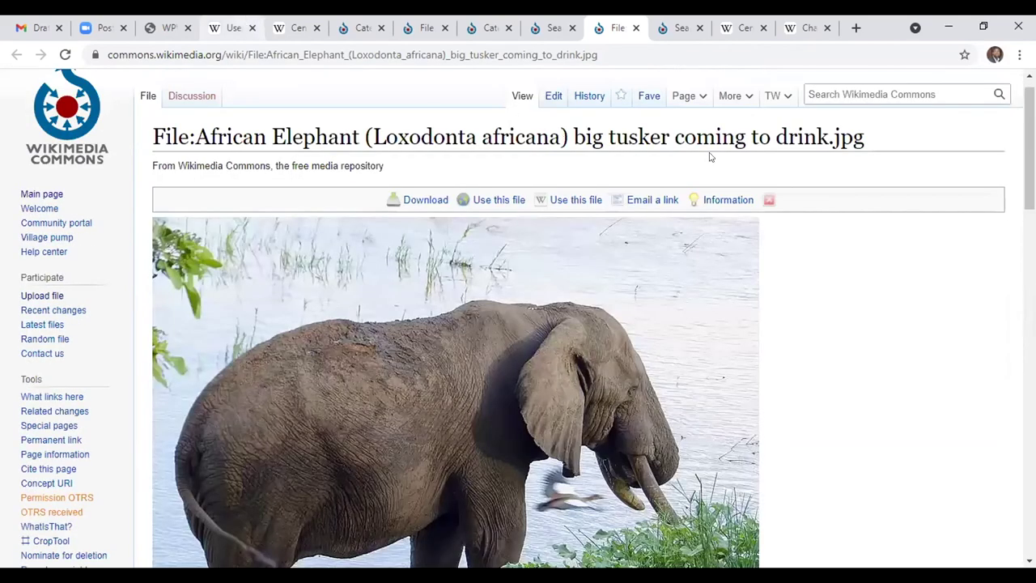
Step: Return to the African elephant training page and open its wikitext source for editing
{"action": "key", "text": "ctrl+4"}
{"action": "left_click", "coordinate": [492, 109]}
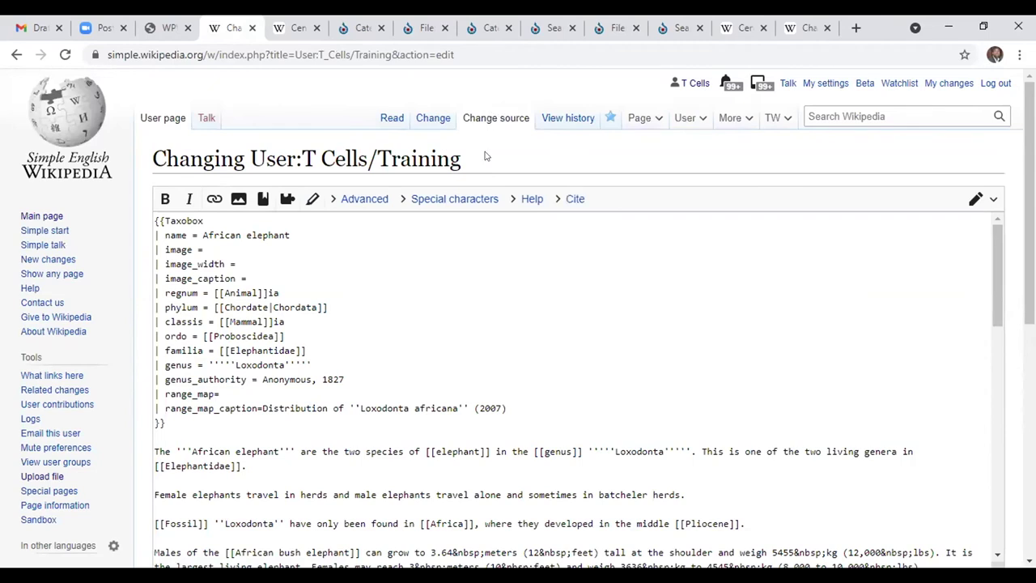
Step: Fill the Taxobox image field with the Commons file name "African Elephant (Loxodonta africana) big tusker coming to drink.jpg", without the "File:" prefix
{"action": "left_click", "coordinate": [225, 244]}
{"action": "left_click", "coordinate": [241, 264]}
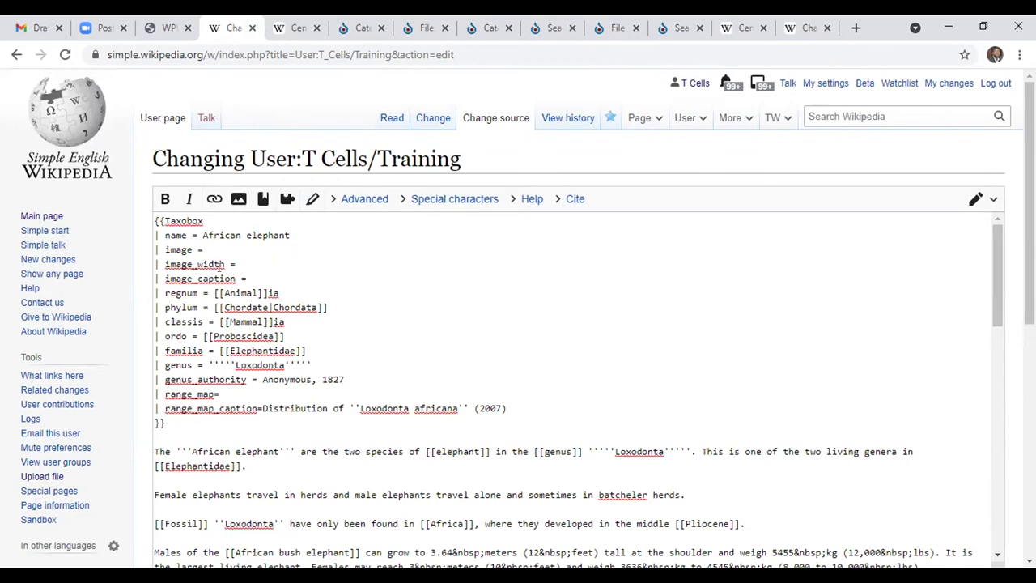
{"action": "left_click", "coordinate": [200, 250]}
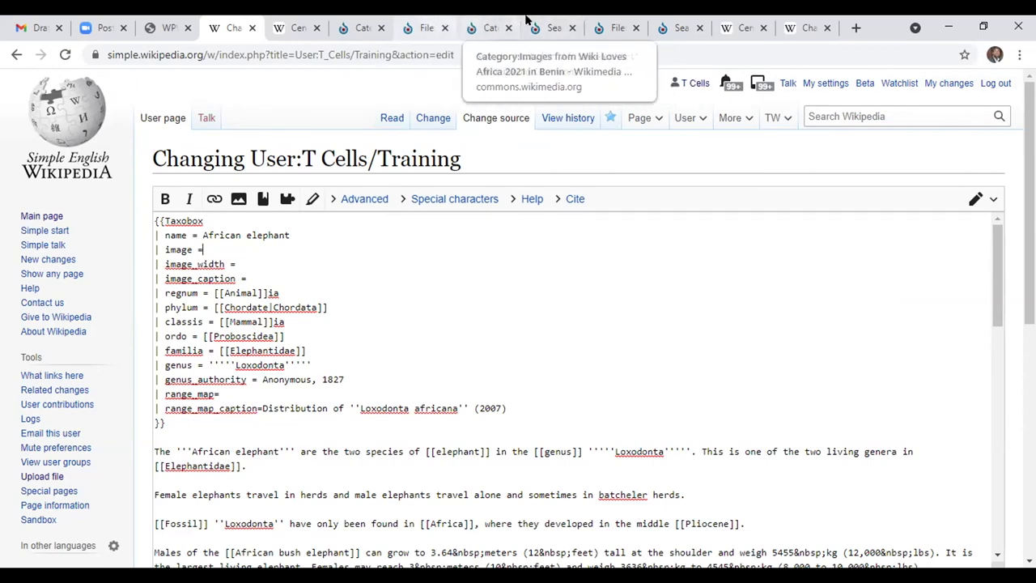
{"action": "left_click", "coordinate": [612, 27]}
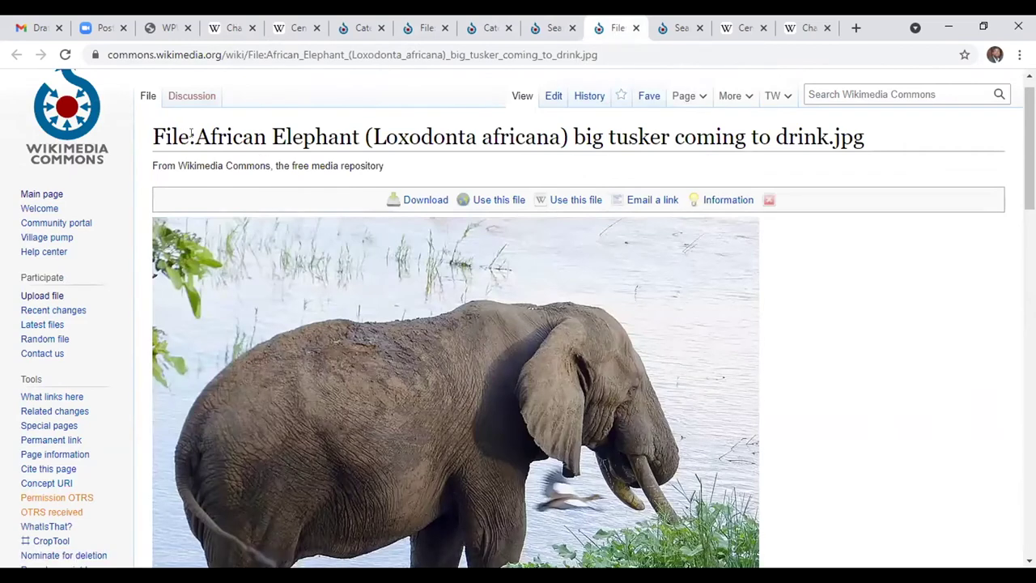
{"action": "left_click_drag", "start_coordinate": [197, 135], "coordinate": [876, 121]}
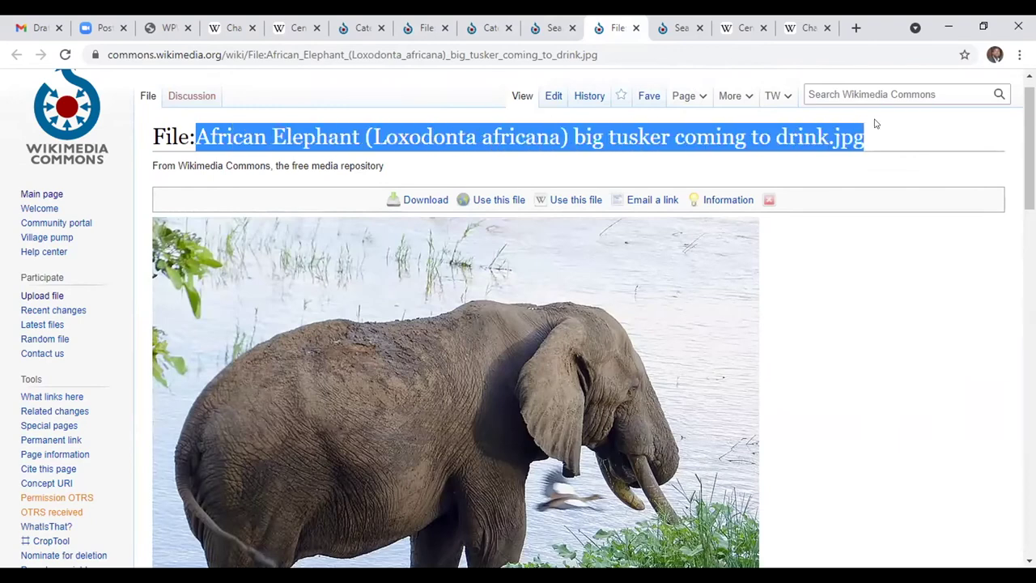
{"action": "right_click", "coordinate": [831, 134]}
{"action": "left_click", "coordinate": [729, 152]}
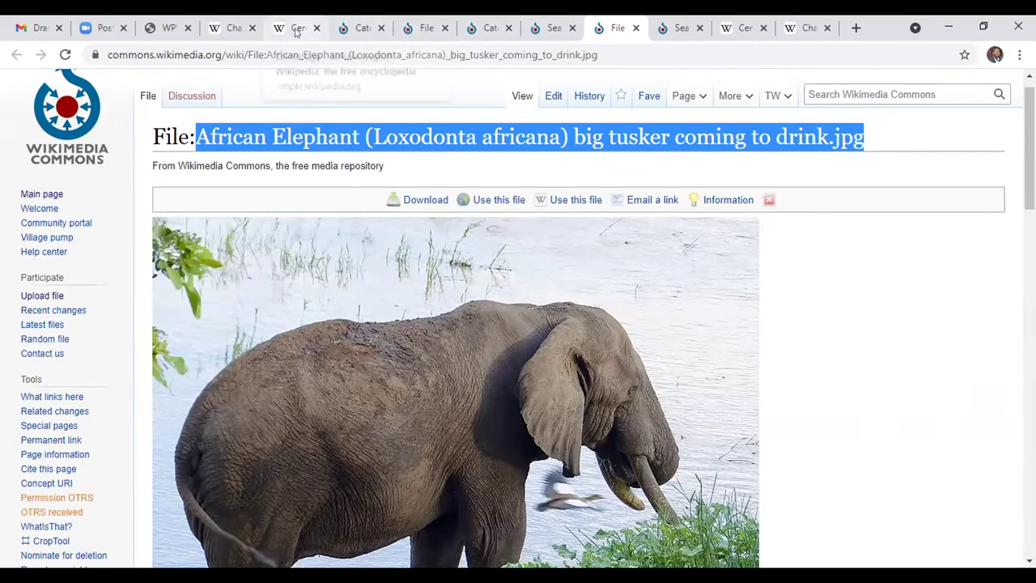
{"action": "left_click", "coordinate": [233, 28]}
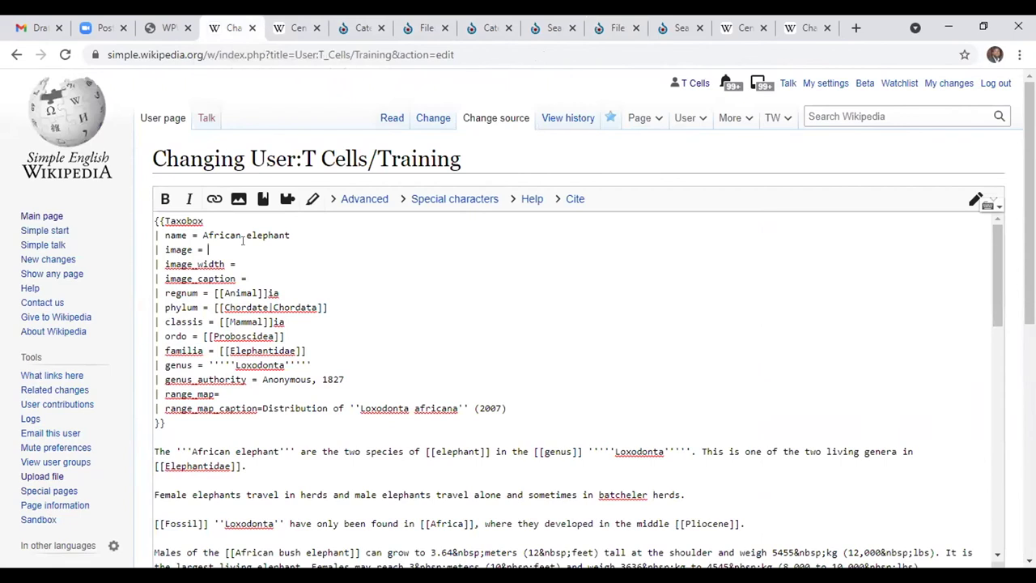
{"action": "key", "text": "ctrl+v"}
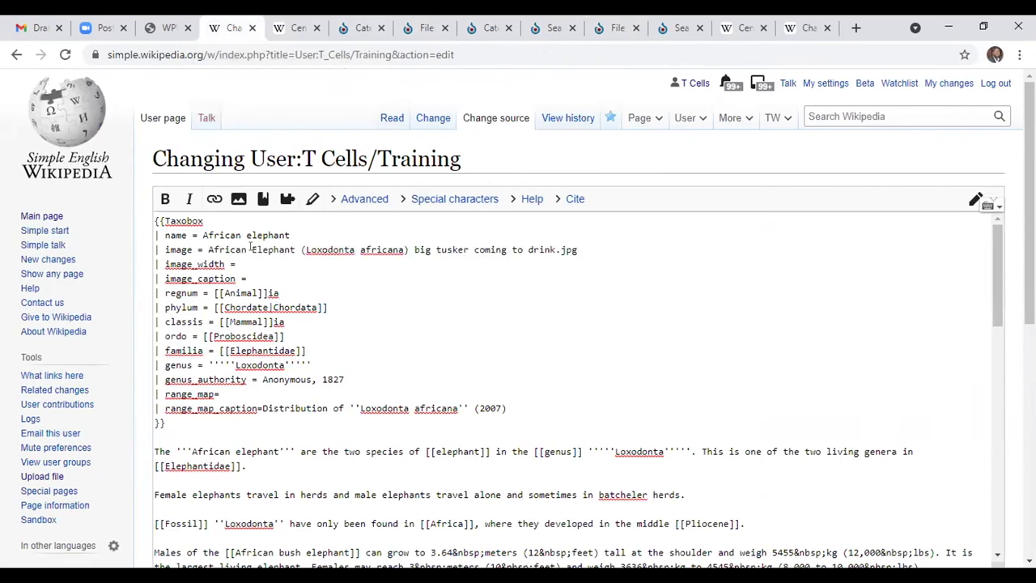
{"action": "left_click", "coordinate": [205, 246]}
{"action": "key", "text": "BackSpace"}
Step: Copy the Commons description "African Elephant (Loxodonta africana), H1-6 Road North of Letaba, Kruger NP, SOUTH AFRICA" into the Taxobox image_caption field
{"action": "left_click", "coordinate": [266, 257]}
{"action": "left_click", "coordinate": [263, 276]}
{"action": "left_click", "coordinate": [617, 28]}
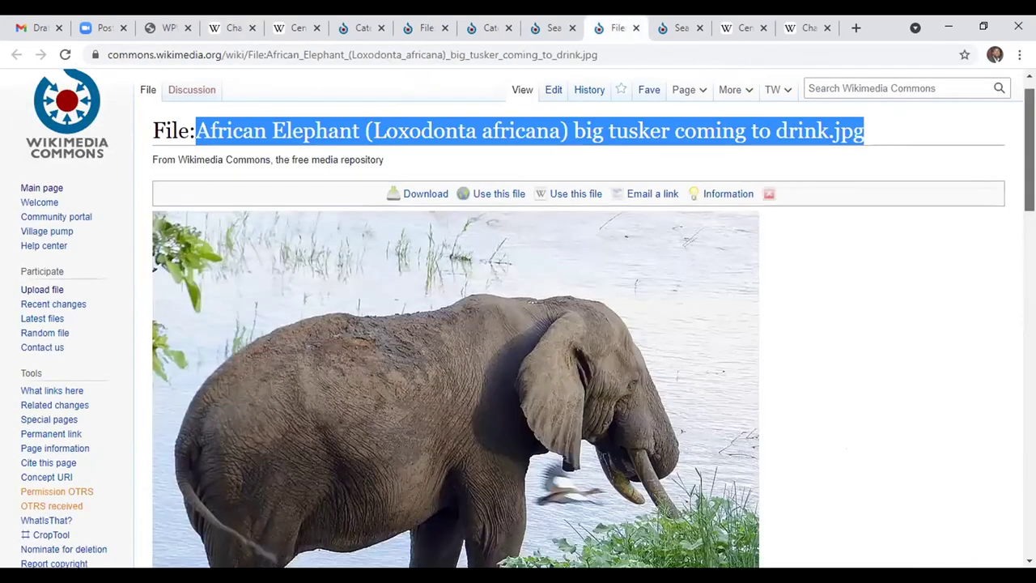
{"action": "scroll", "coordinate": [324, 271], "scroll_direction": "down", "scroll_amount": 4}
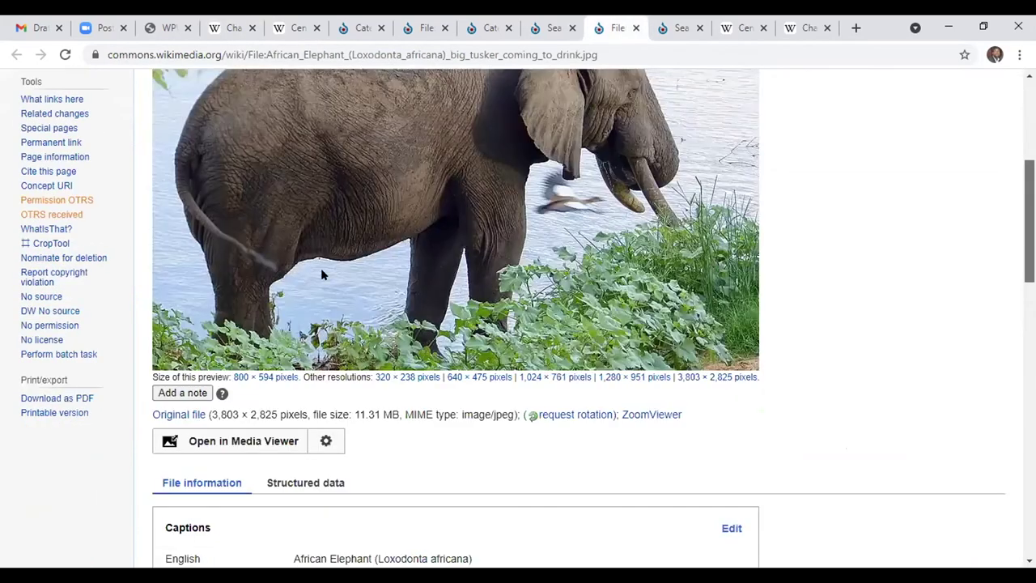
{"action": "scroll", "coordinate": [321, 268], "scroll_direction": "down", "scroll_amount": 2}
{"action": "scroll", "coordinate": [326, 273], "scroll_direction": "down", "scroll_amount": 2}
{"action": "left_click_drag", "start_coordinate": [331, 281], "coordinate": [767, 279]}
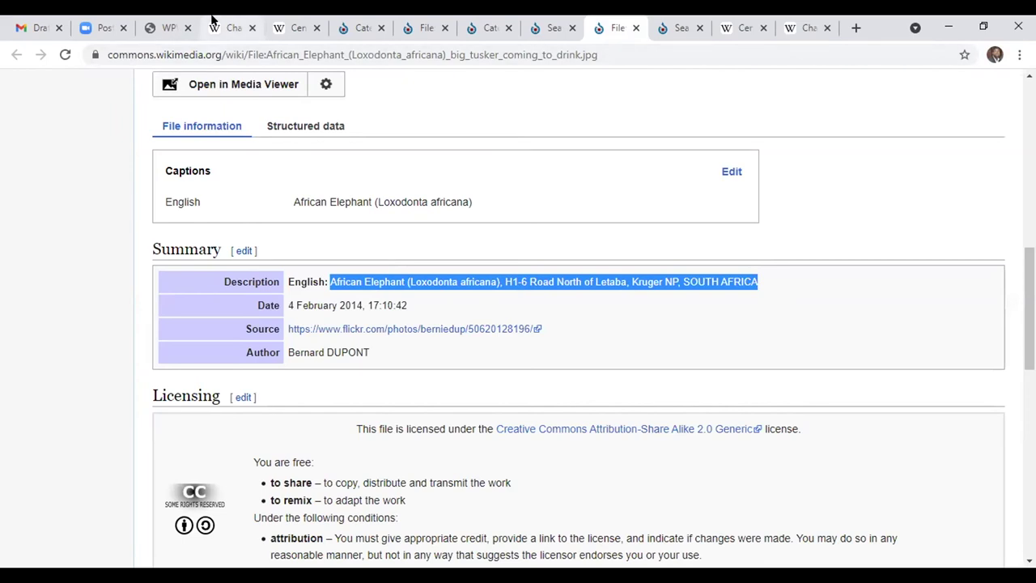
{"action": "key", "text": "ctrl+4"}
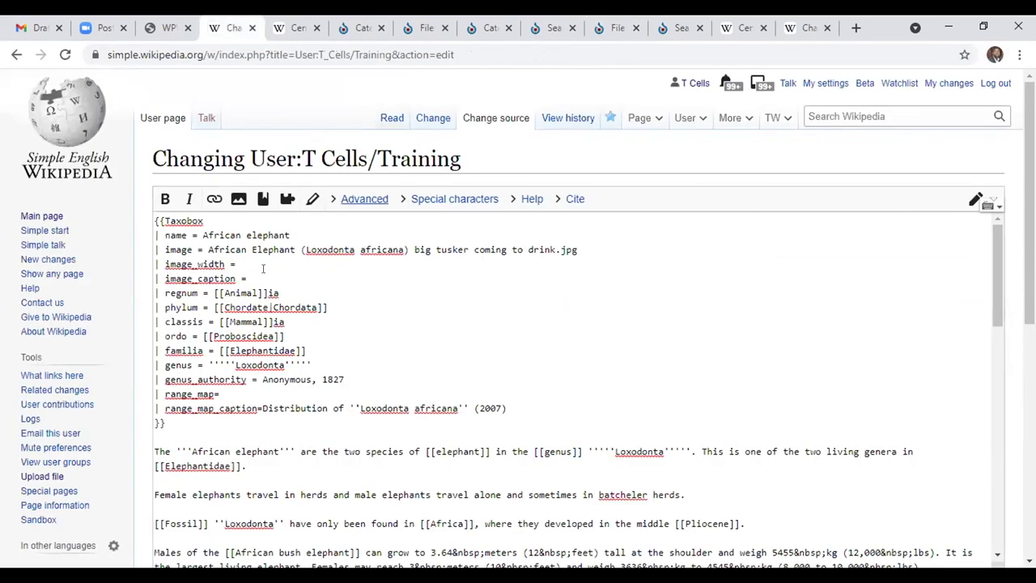
{"action": "key", "text": "ctrl+v"}
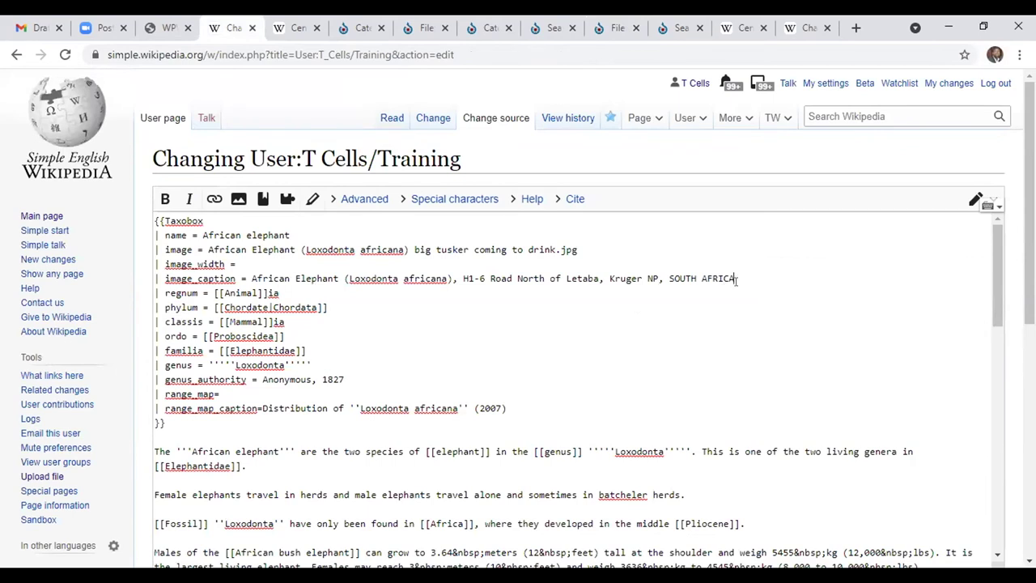
Step: Change the capitalised country name at the end of the image caption to "South Africa"
{"action": "key", "text": "BackSpace"}
{"action": "key", "text": "BackSpace"}
{"action": "key", "text": "BackSpace"}
{"action": "key", "text": "BackSpace"}
{"action": "key", "text": "BackSpace"}
{"action": "key", "text": "BackSpace"}
{"action": "key", "text": "BackSpace"}
{"action": "key", "text": "BackSpace"}
{"action": "key", "text": "BackSpace"}
{"action": "key", "text": "BackSpace"}
{"action": "key", "text": "BackSpace"}
{"action": "type", "text": "outh Africa"}
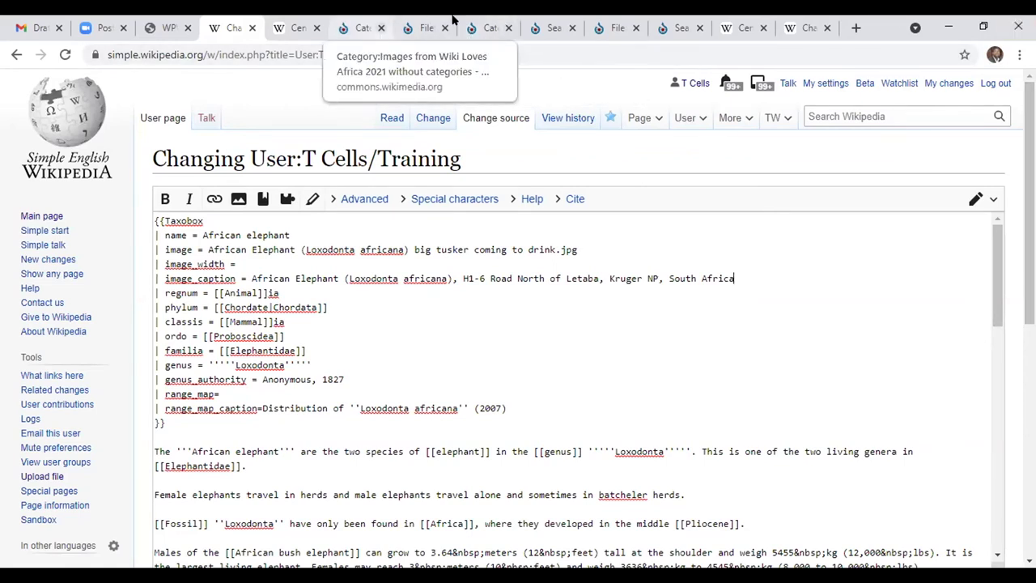
Step: Examine the Benin medical centrifuge photo's Commons page, including its captions and summary, and return to the training page's wikitext
{"action": "left_click", "coordinate": [415, 28]}
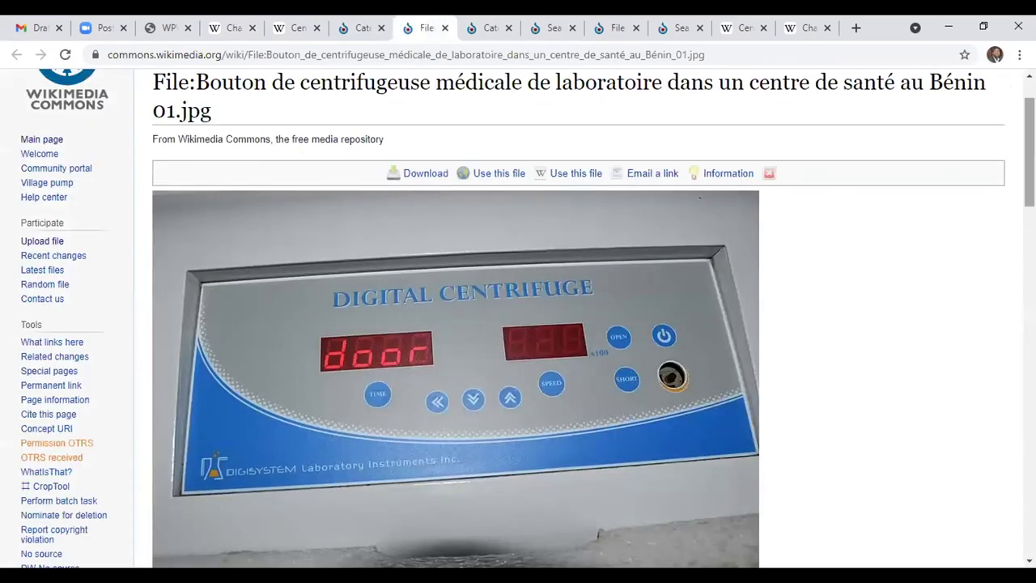
{"action": "scroll", "coordinate": [873, 185], "scroll_direction": "down", "scroll_amount": 1}
{"action": "scroll", "coordinate": [762, 230], "scroll_direction": "down", "scroll_amount": 9}
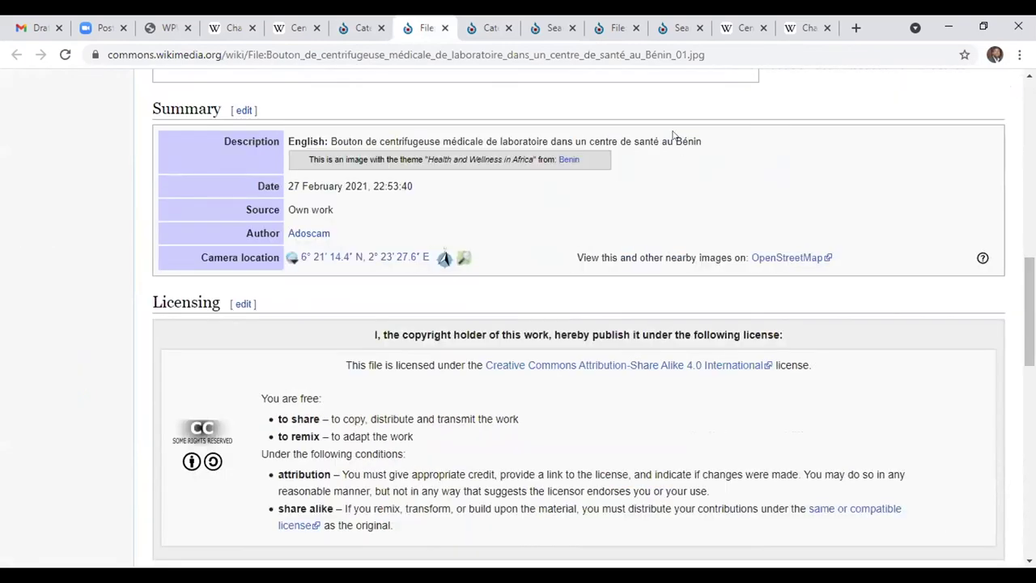
{"action": "left_click_drag", "start_coordinate": [1029, 312], "coordinate": [1029, 164]}
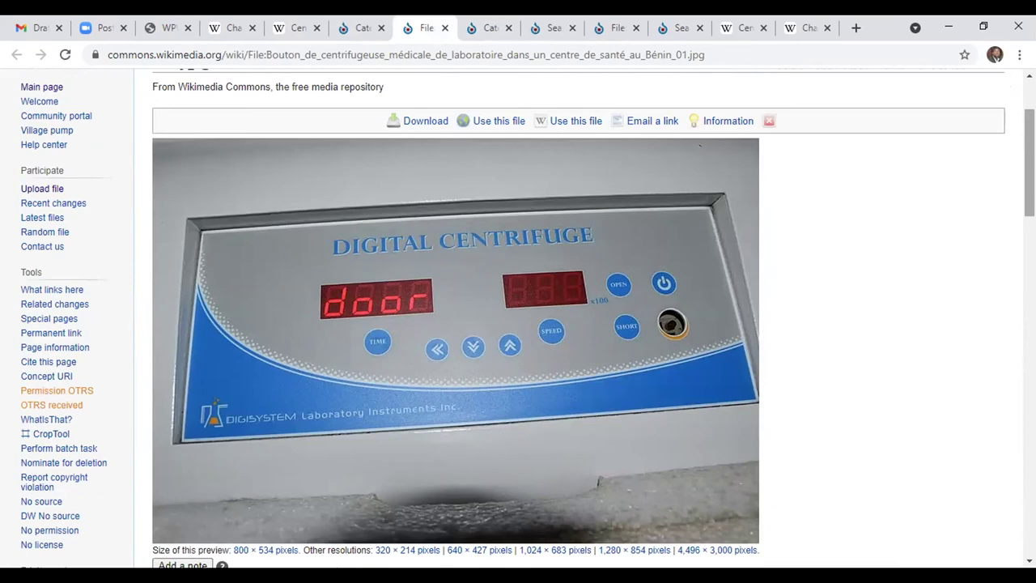
{"action": "left_click_drag", "start_coordinate": [1030, 164], "coordinate": [1030, 267]}
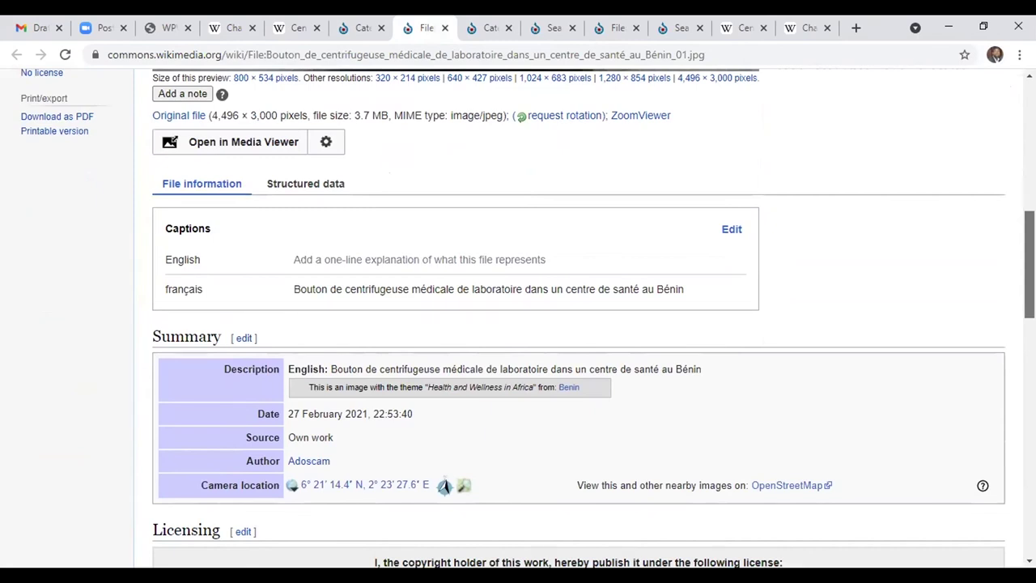
{"action": "left_click_drag", "start_coordinate": [1029, 267], "coordinate": [1029, 255]}
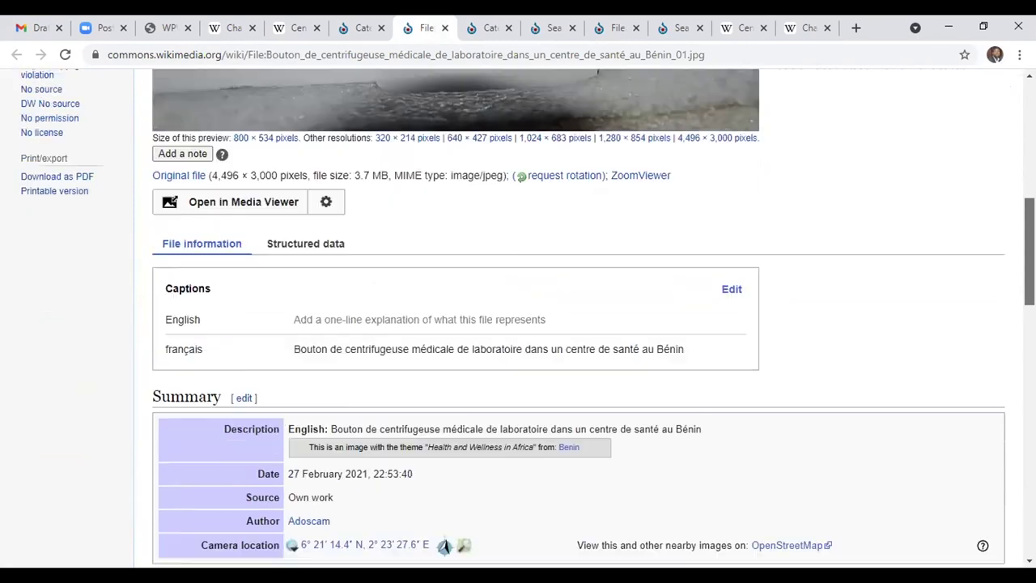
{"action": "key", "text": "Page_Up"}
{"action": "key", "text": "Page_Up"}
{"action": "left_click", "coordinate": [232, 24]}
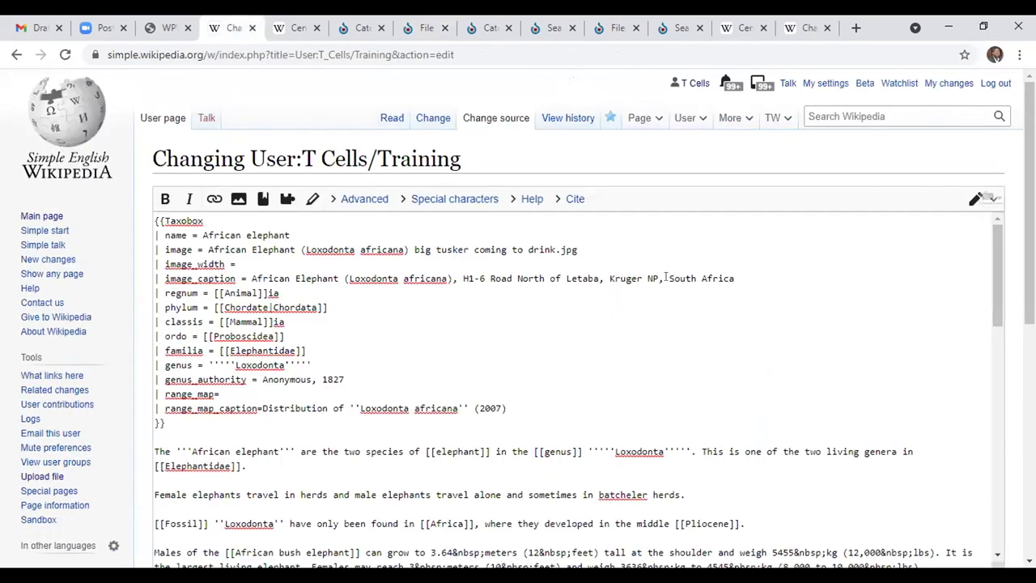
Step: Highlight "South Africa" in the image caption to point out the country name, and clear the selection
{"action": "key", "text": "shift+Right"}
{"action": "key", "text": "shift+Right"}
{"action": "key", "text": "shift+End"}
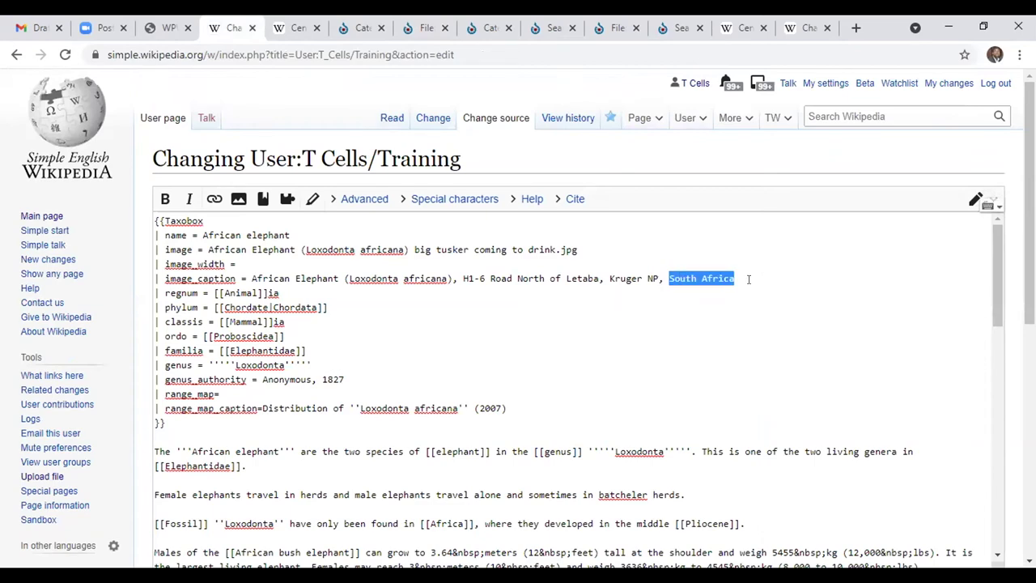
{"action": "left_click", "coordinate": [701, 279]}
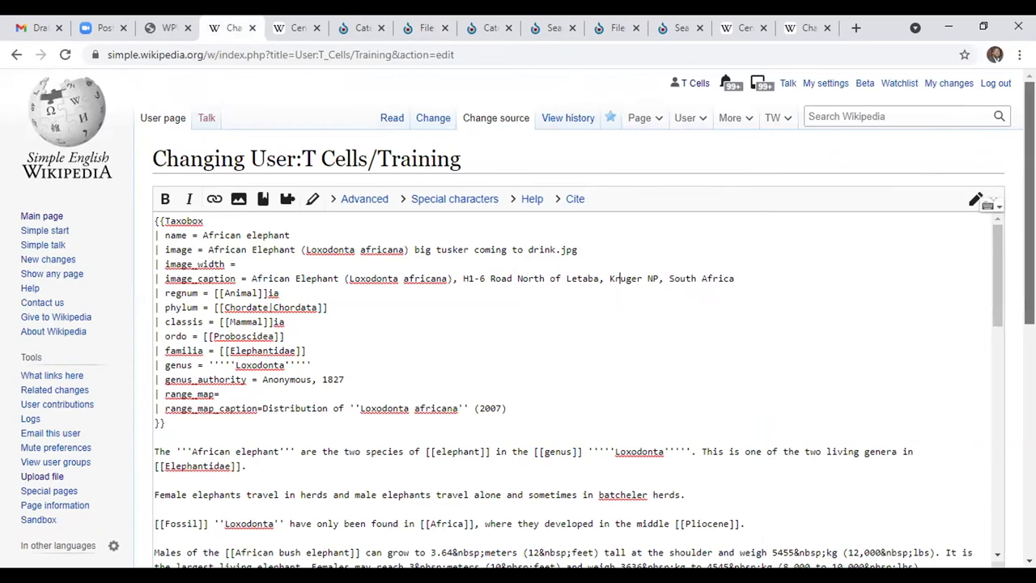
Step: Enter "I added a photo #wpwp" as the change summary for the training page
{"action": "scroll", "coordinate": [618, 126], "scroll_direction": "down", "scroll_amount": 2}
{"action": "scroll", "coordinate": [613, 127], "scroll_direction": "down", "scroll_amount": 3}
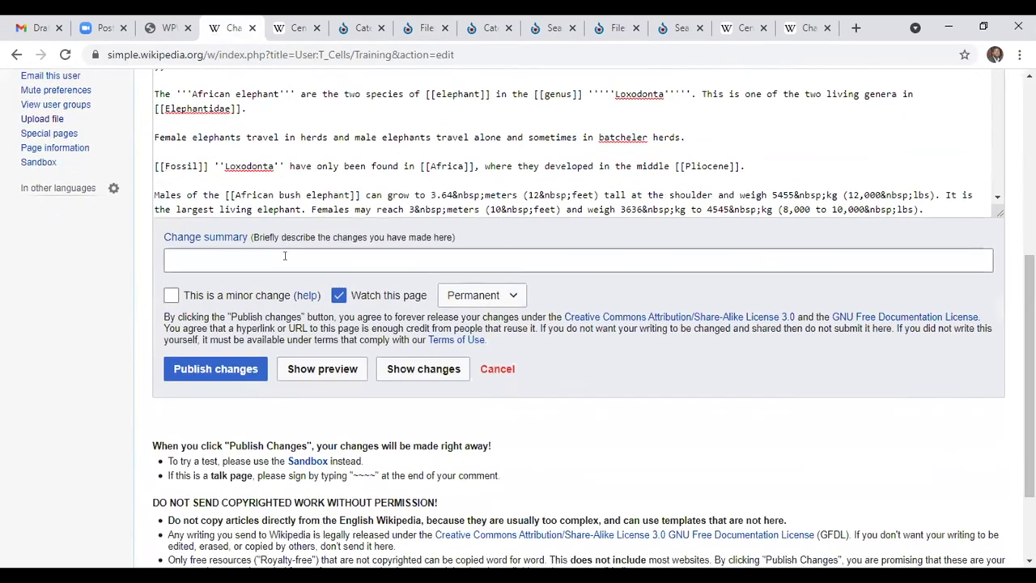
{"action": "left_click", "coordinate": [285, 256]}
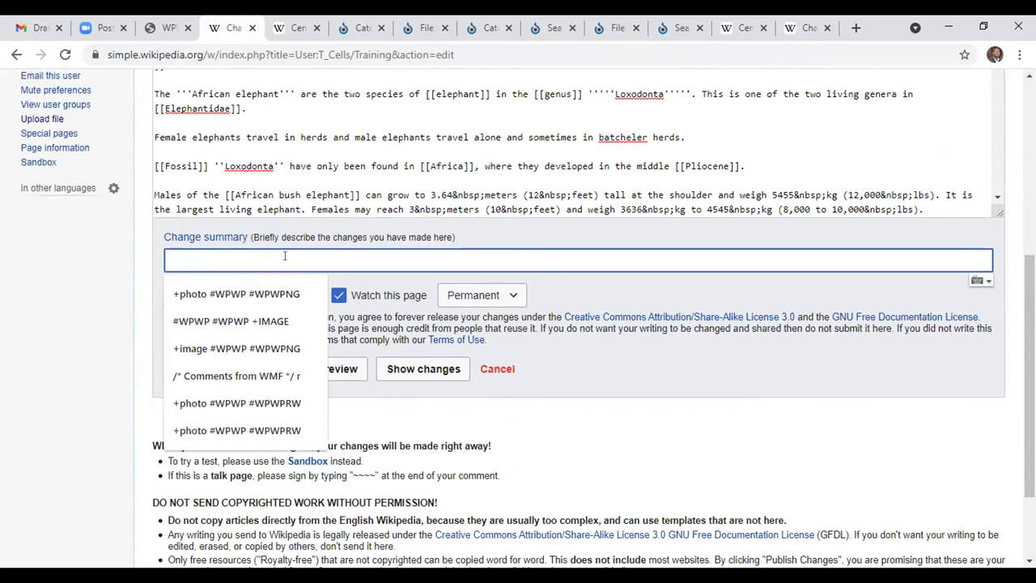
{"action": "type", "text": "Iadd"}
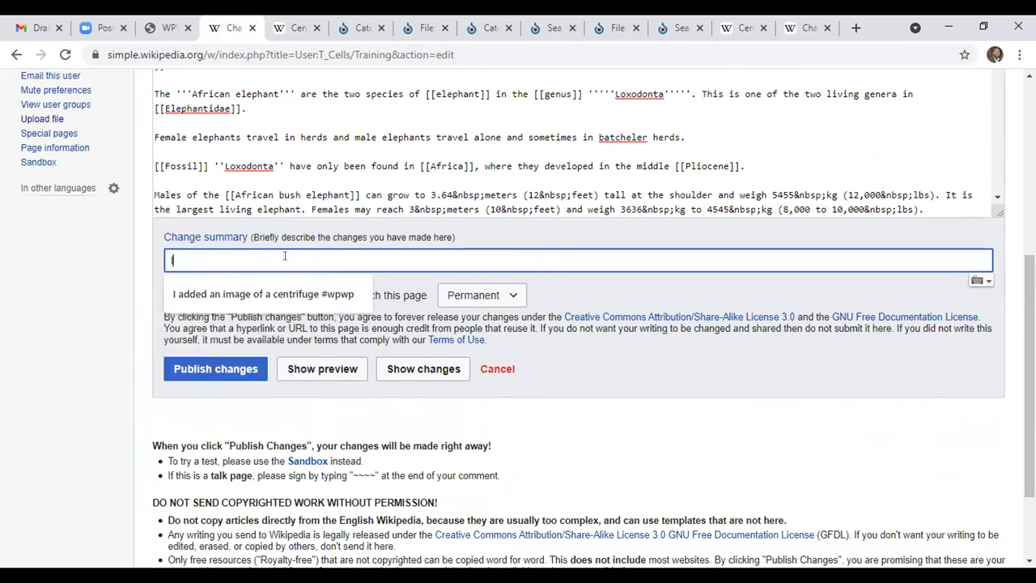
{"action": "key", "text": "BackSpace"}
{"action": "key", "text": "BackSpace"}
{"action": "key", "text": "BackSpace"}
{"action": "type", "text": "added photo"}
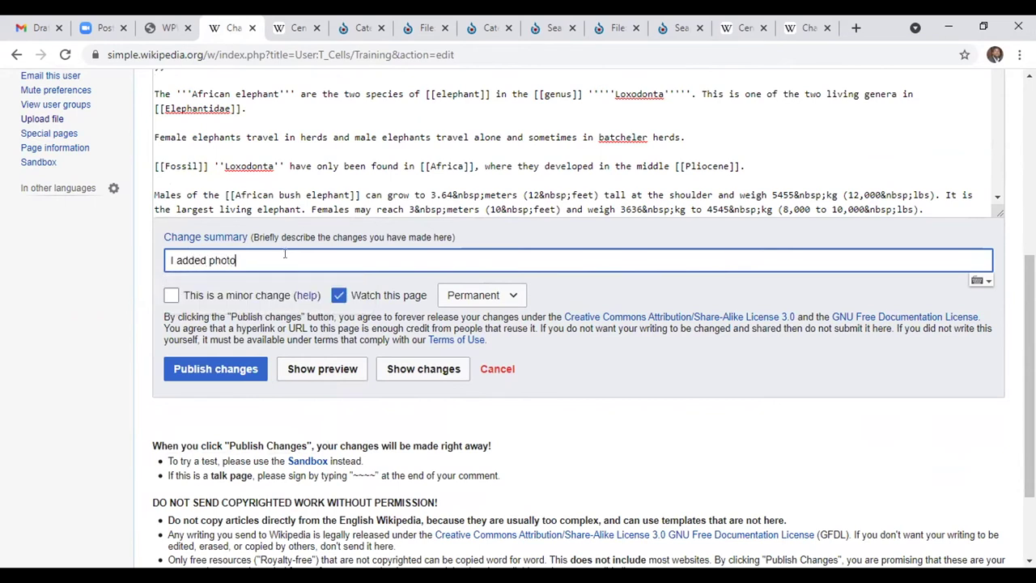
{"action": "key", "text": "Left"}
{"action": "key", "text": "Left"}
{"action": "key", "text": "Left"}
{"action": "key", "text": "Left"}
{"action": "key", "text": "Left"}
{"action": "type", "text": "a"}
{"action": "key", "text": "End"}
{"action": "type", "text": "#wpwp"}
Step: Preview the edited training page and check the African elephant infobox with its photo and caption
{"action": "left_click", "coordinate": [334, 370]}
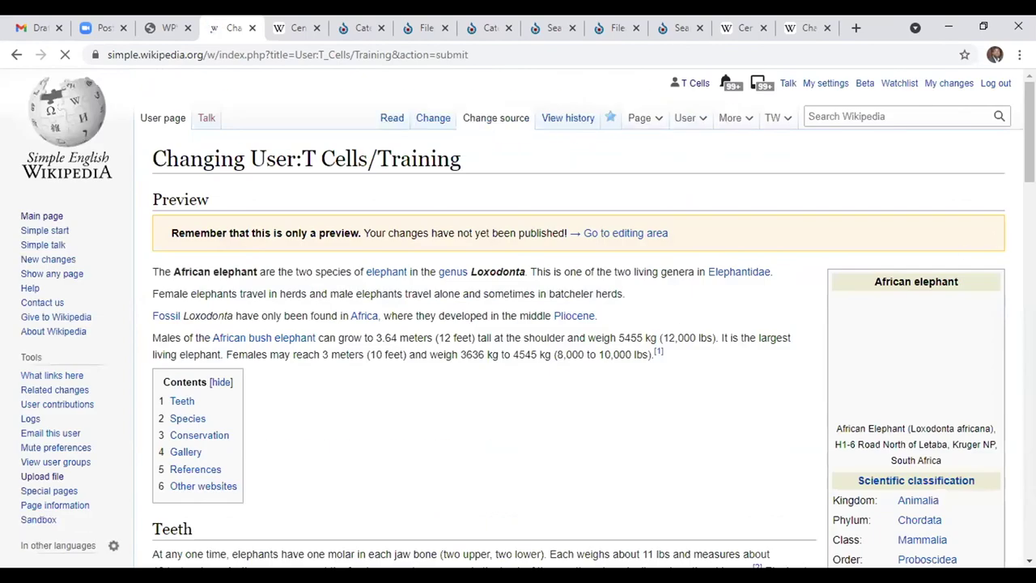
{"action": "scroll", "coordinate": [518, 318], "scroll_direction": "down", "scroll_amount": 4}
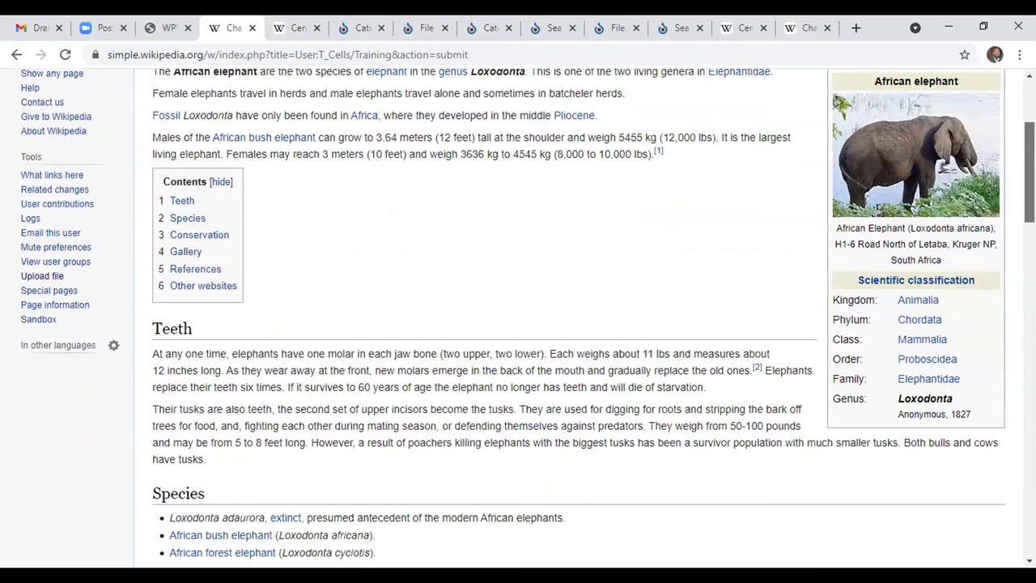
{"action": "scroll", "coordinate": [517, 318], "scroll_direction": "down", "scroll_amount": 1}
{"action": "scroll", "coordinate": [444, 83], "scroll_direction": "down", "scroll_amount": 5}
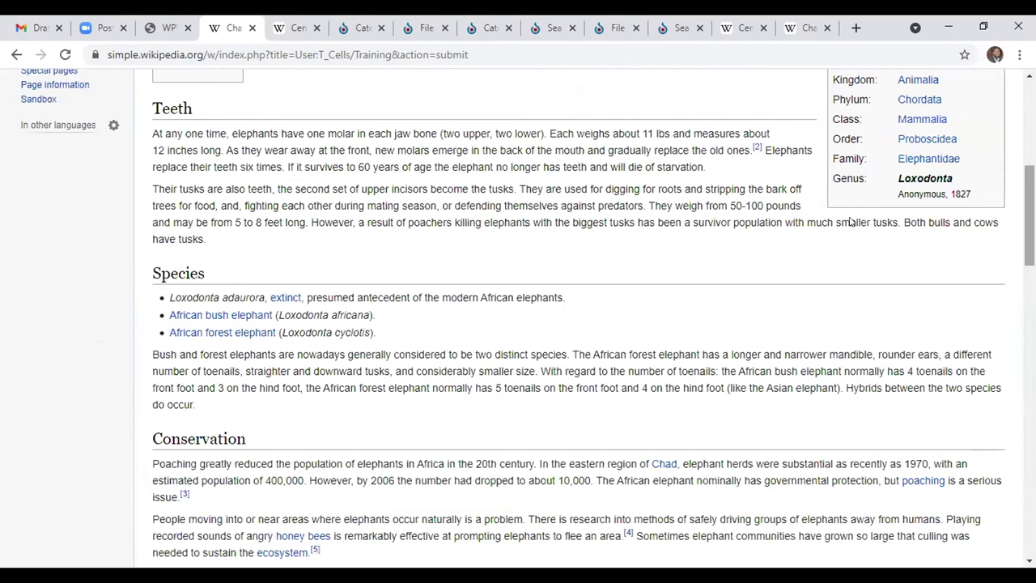
Step: Review the tusker photo's Commons title, highlighting the "File:" prefix and the file name separately, and return to the training page preview
{"action": "left_click", "coordinate": [612, 27]}
{"action": "scroll", "coordinate": [624, 194], "scroll_direction": "up", "scroll_amount": 1}
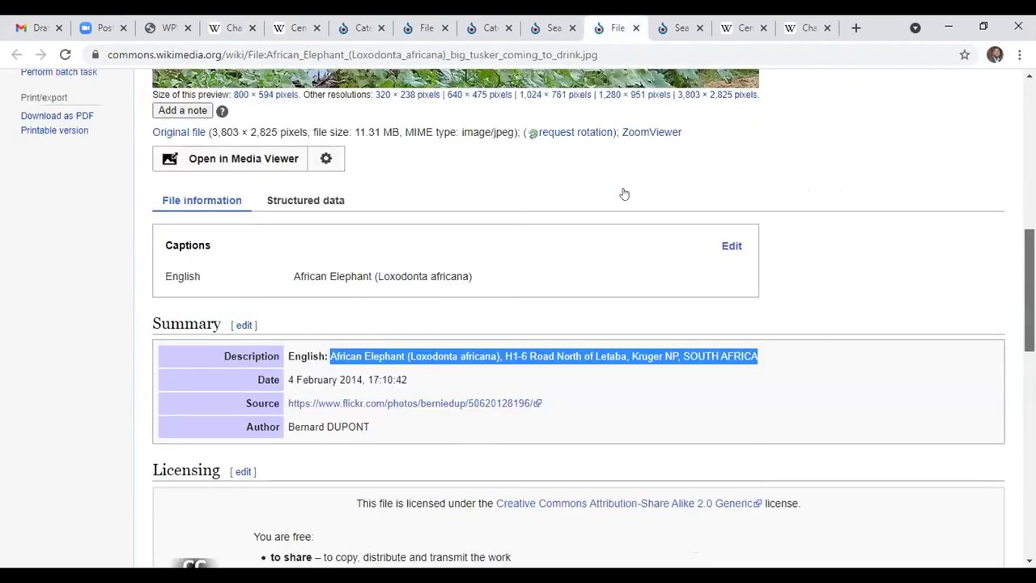
{"action": "scroll", "coordinate": [189, 132], "scroll_direction": "up", "scroll_amount": 7}
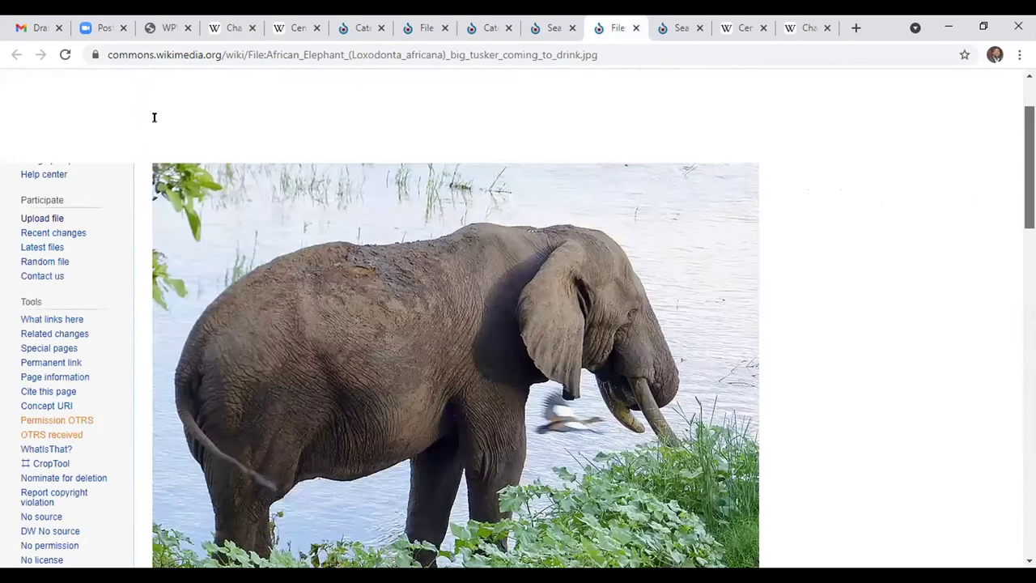
{"action": "scroll", "coordinate": [154, 117], "scroll_direction": "up", "scroll_amount": 1}
{"action": "left_click_drag", "start_coordinate": [153, 122], "coordinate": [195, 122]}
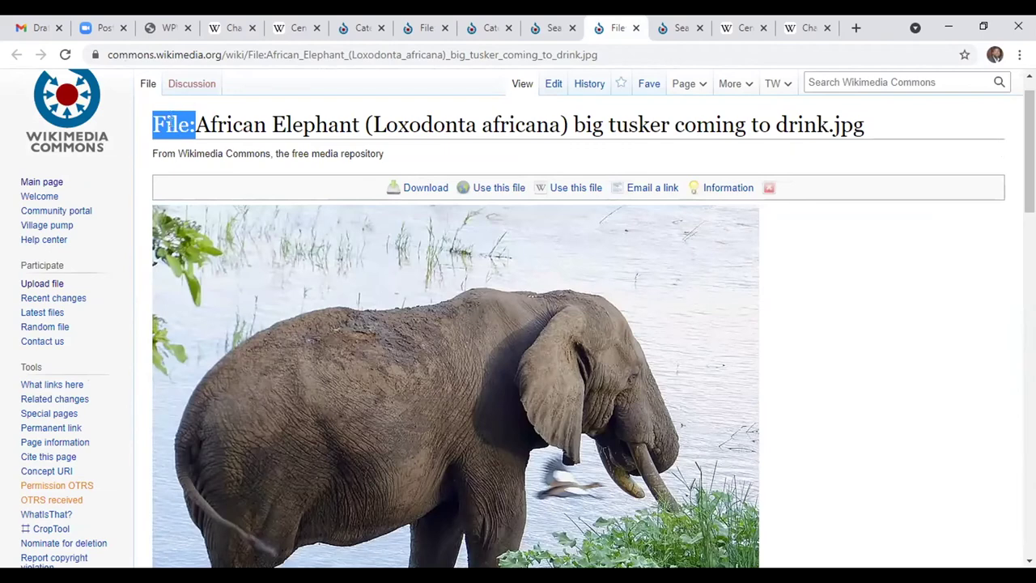
{"action": "left_click", "coordinate": [172, 123]}
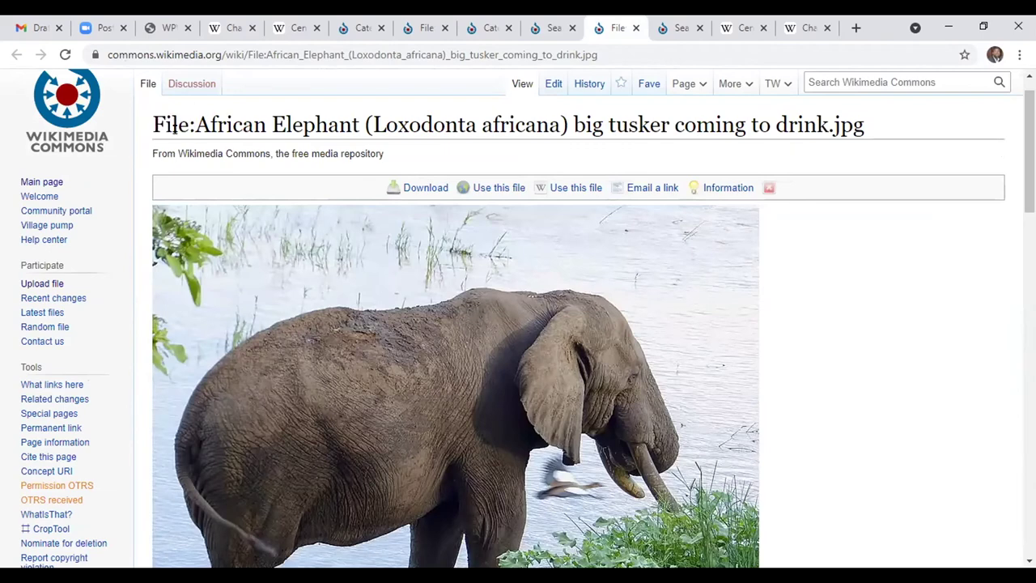
{"action": "left_click_drag", "start_coordinate": [197, 121], "coordinate": [858, 112]}
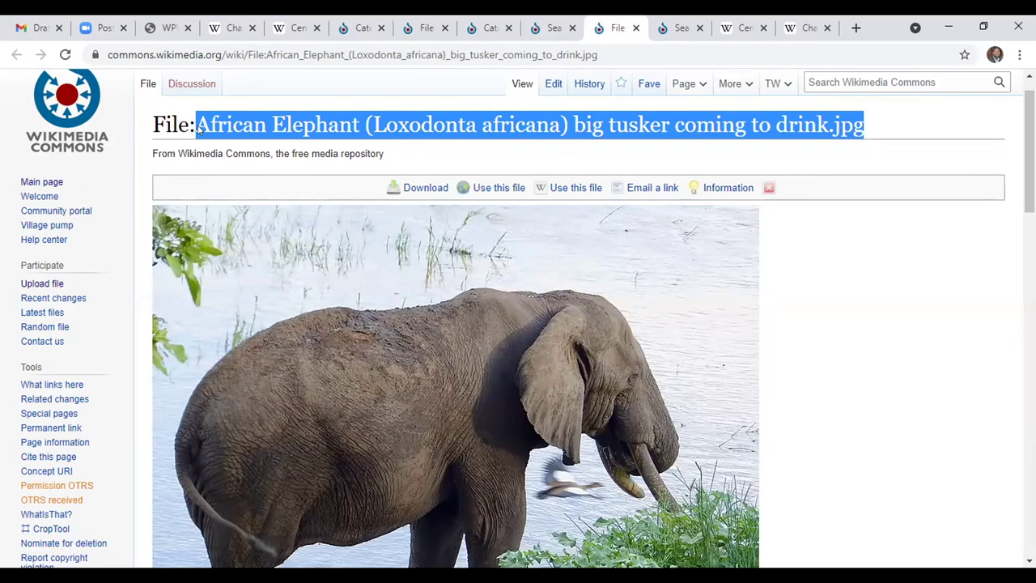
{"action": "left_click", "coordinate": [159, 121]}
{"action": "left_click_drag", "start_coordinate": [154, 121], "coordinate": [191, 122]}
{"action": "left_click", "coordinate": [227, 122]}
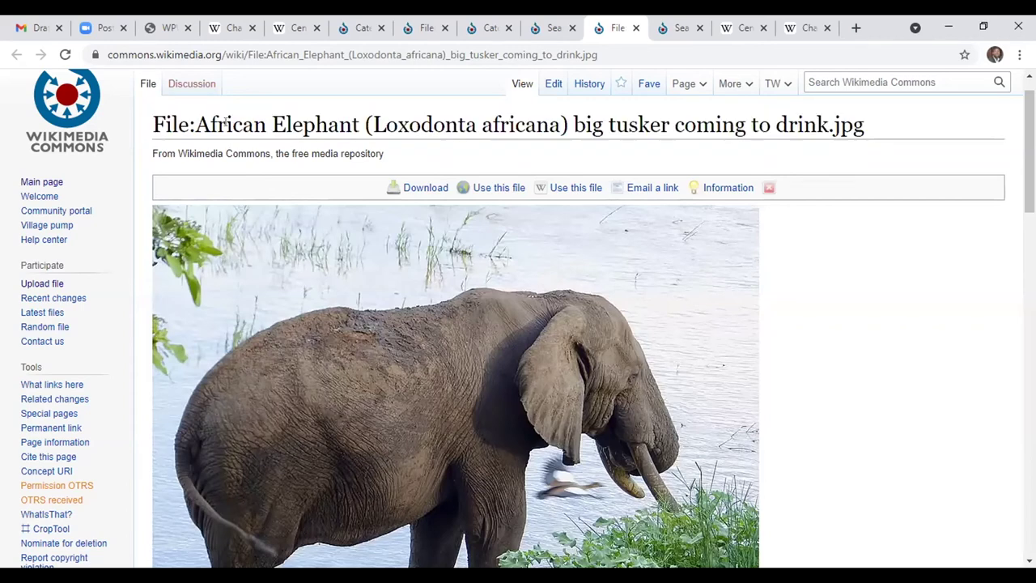
{"action": "left_click", "coordinate": [232, 28]}
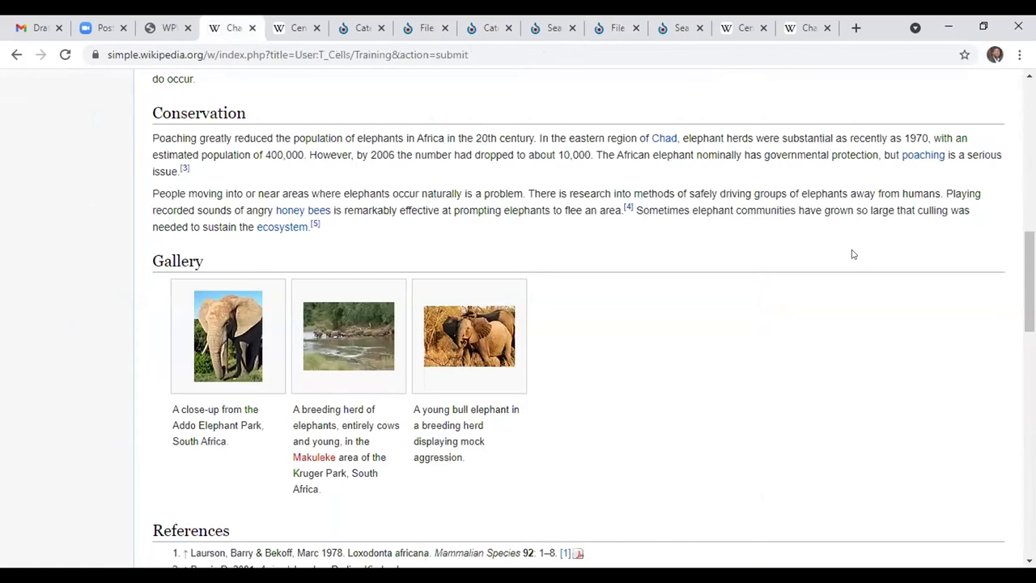
Step: Review the training page preview, checking the African elephant infobox against the Taxobox image, image_width and image_caption lines and the change summary
{"action": "scroll", "coordinate": [1000, 360], "scroll_direction": "up", "scroll_amount": 1}
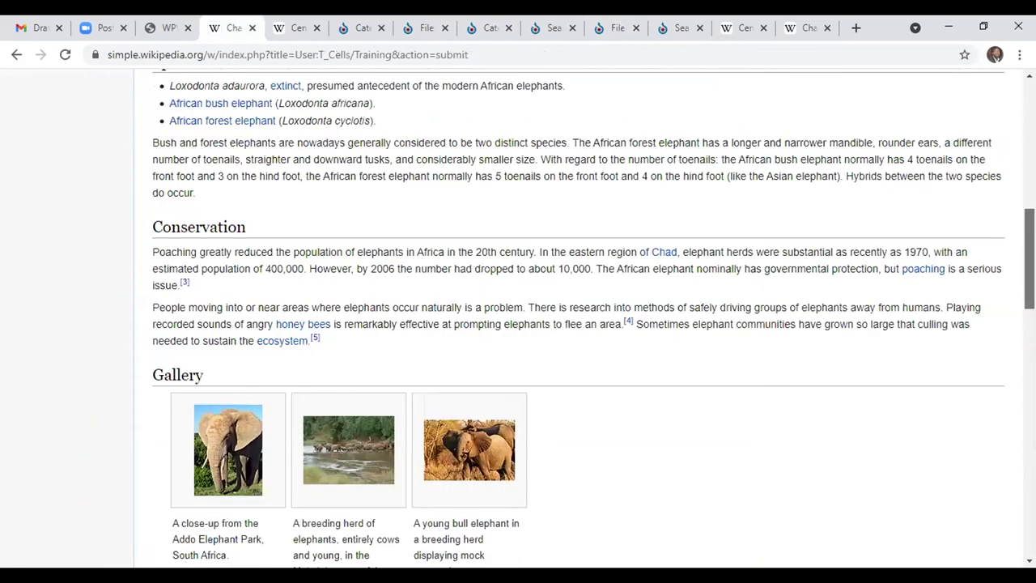
{"action": "scroll", "coordinate": [1000, 360], "scroll_direction": "down", "scroll_amount": 6}
{"action": "scroll", "coordinate": [1000, 354], "scroll_direction": "down", "scroll_amount": 2}
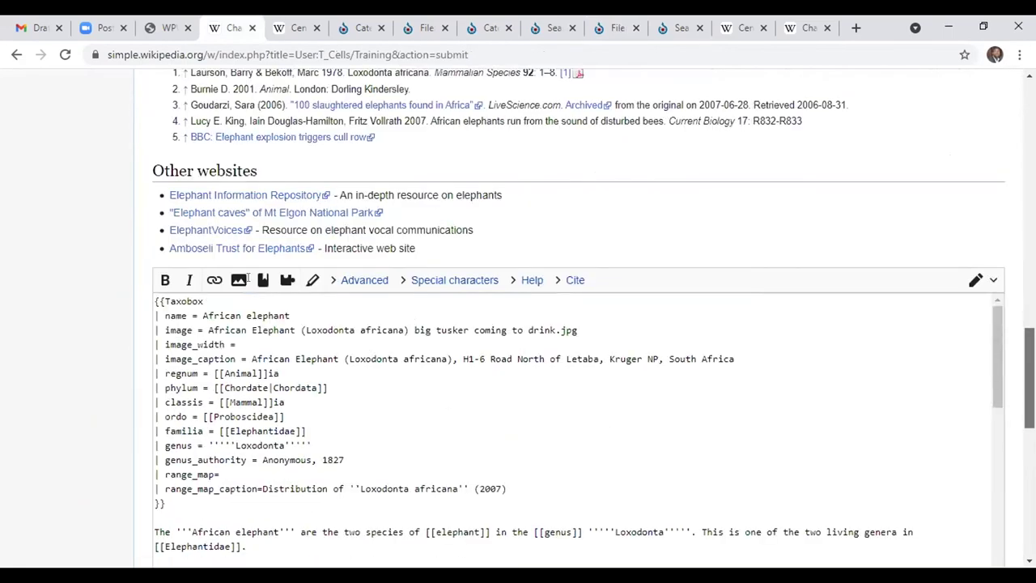
{"action": "left_click", "coordinate": [243, 284]}
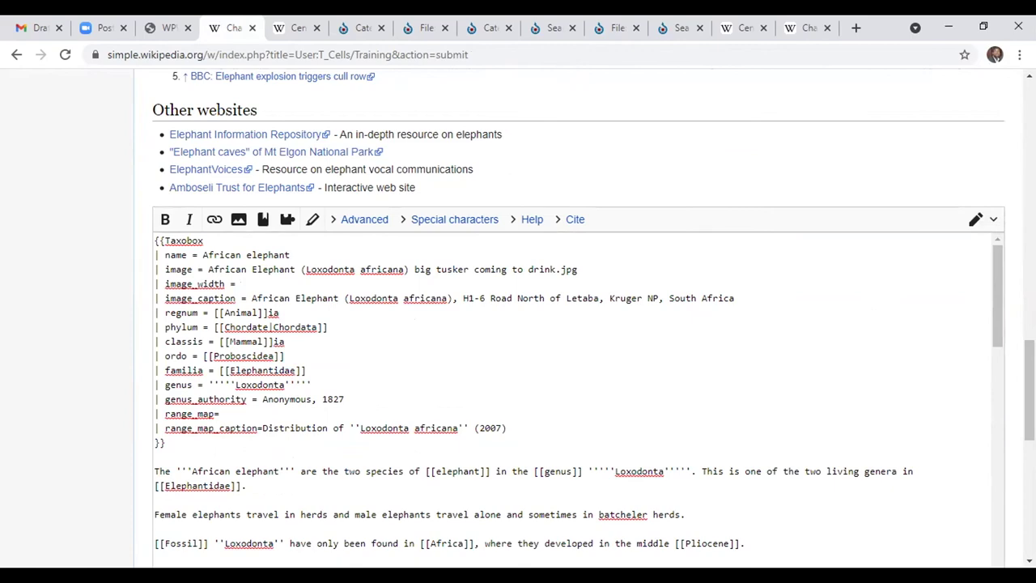
{"action": "scroll", "coordinate": [567, 323], "scroll_direction": "up", "scroll_amount": 10}
{"action": "scroll", "coordinate": [566, 323], "scroll_direction": "up", "scroll_amount": 4}
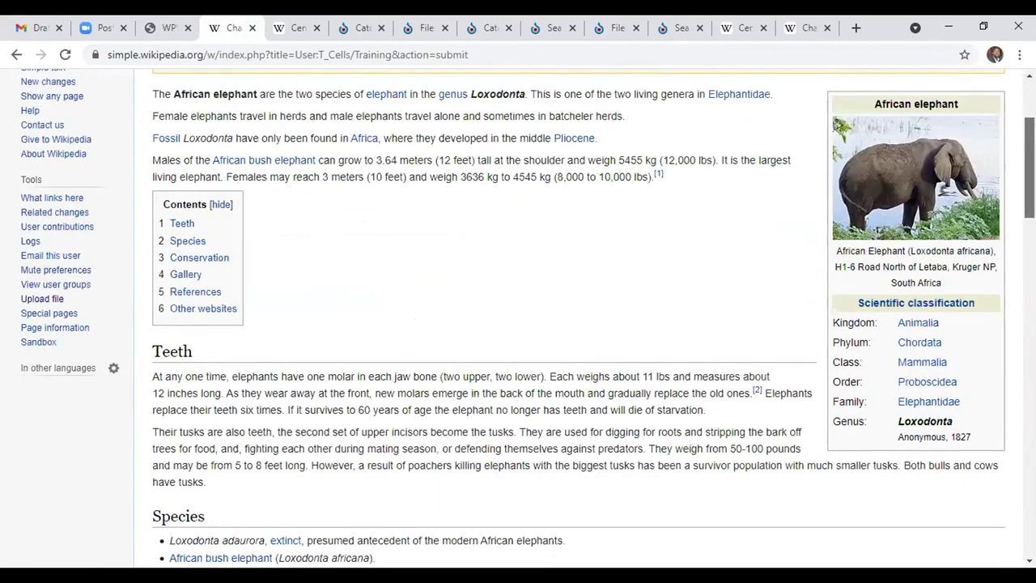
{"action": "scroll", "coordinate": [566, 324], "scroll_direction": "down", "scroll_amount": 1}
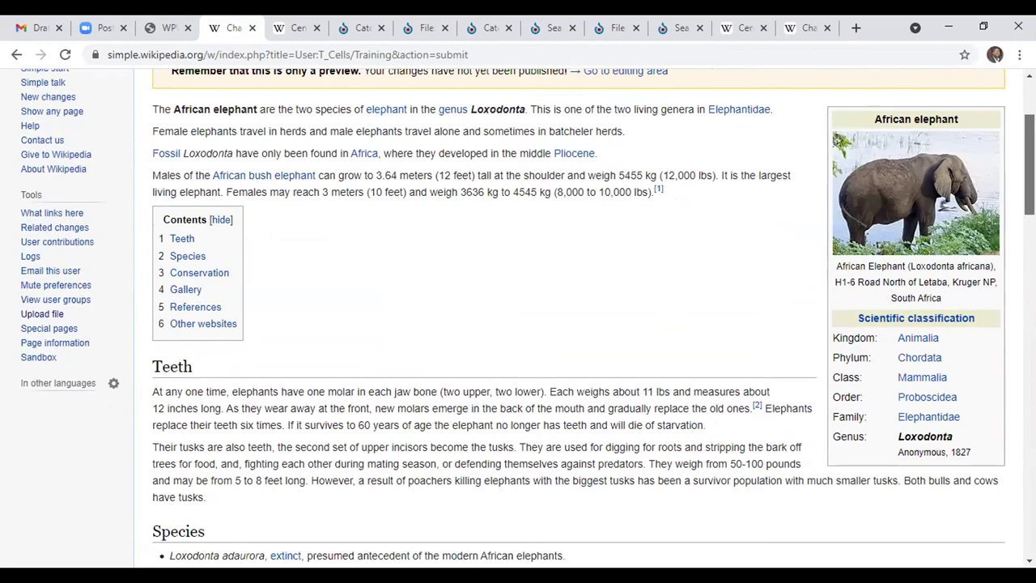
{"action": "scroll", "coordinate": [566, 323], "scroll_direction": "down", "scroll_amount": 3}
{"action": "scroll", "coordinate": [566, 324], "scroll_direction": "down", "scroll_amount": 15}
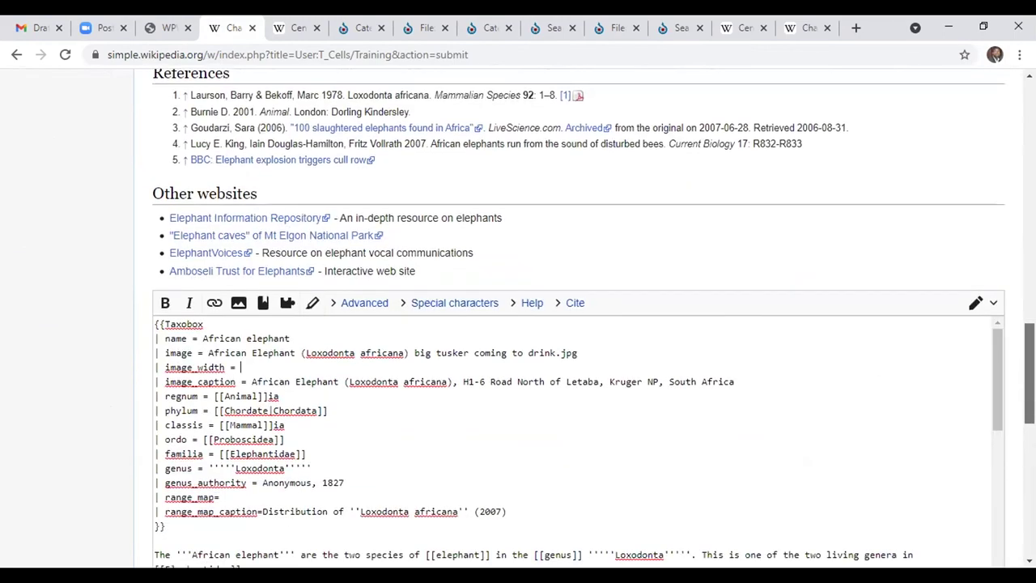
{"action": "scroll", "coordinate": [566, 324], "scroll_direction": "down", "scroll_amount": 3}
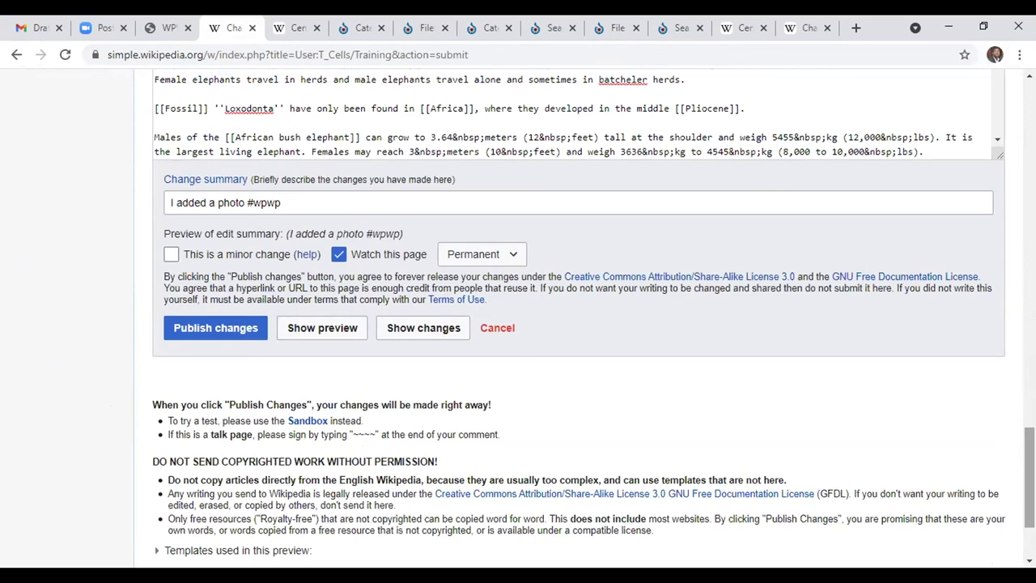
{"action": "scroll", "coordinate": [566, 323], "scroll_direction": "up", "scroll_amount": 5}
{"action": "scroll", "coordinate": [566, 324], "scroll_direction": "up", "scroll_amount": 8}
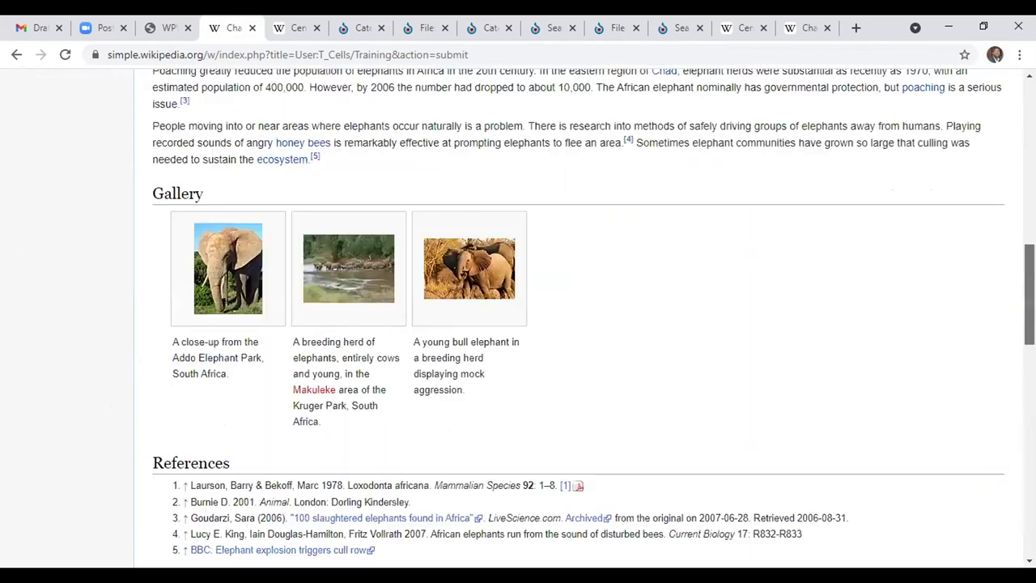
{"action": "scroll", "coordinate": [567, 324], "scroll_direction": "up", "scroll_amount": 3}
{"action": "scroll", "coordinate": [566, 324], "scroll_direction": "up", "scroll_amount": 4}
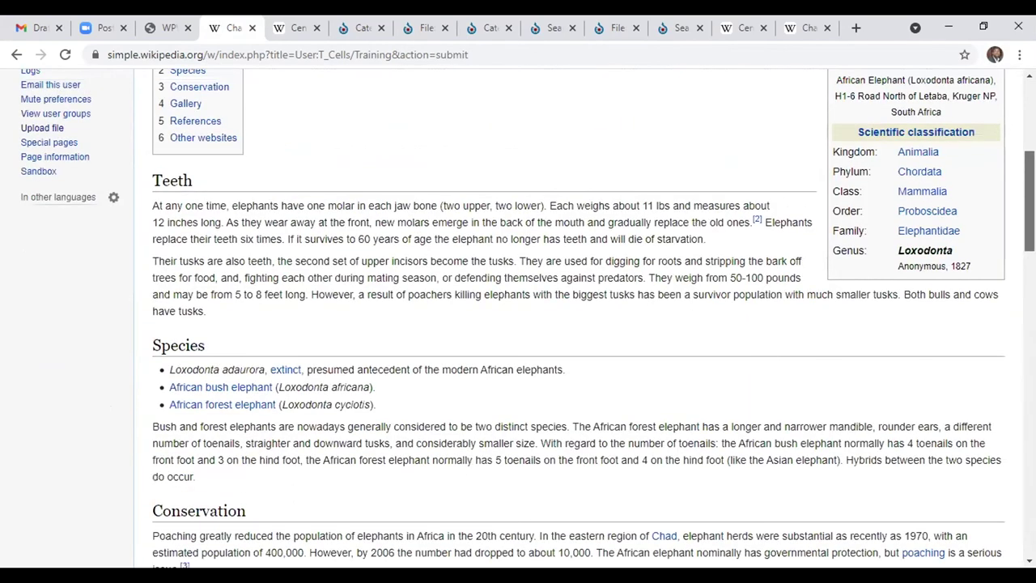
Step: Publish the training page changes and check the African elephant infobox photo and caption on the saved page
{"action": "scroll", "coordinate": [566, 324], "scroll_direction": "down", "scroll_amount": 12}
{"action": "scroll", "coordinate": [566, 324], "scroll_direction": "down", "scroll_amount": 6}
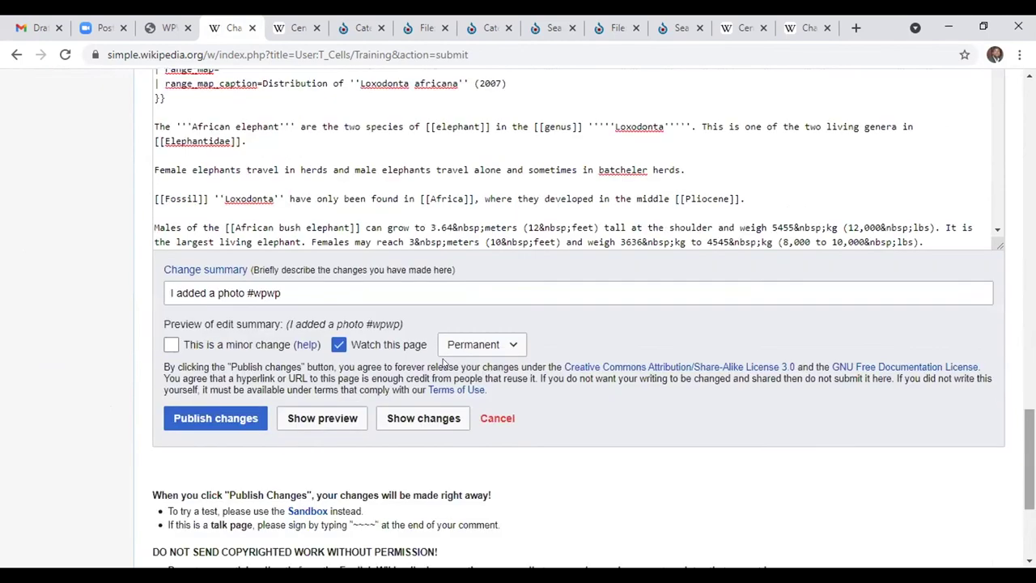
{"action": "left_click", "coordinate": [234, 411]}
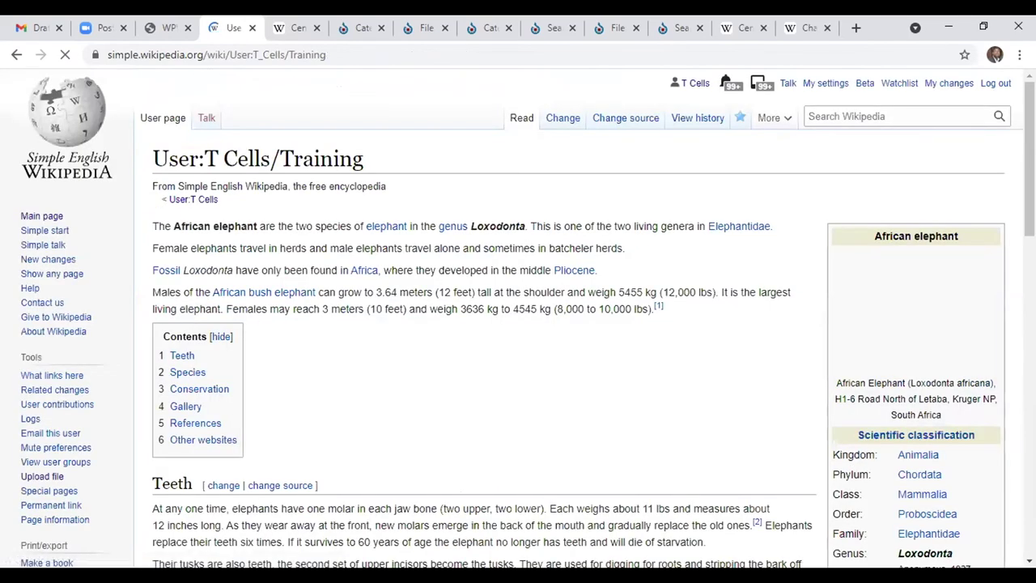
{"action": "scroll", "coordinate": [518, 324], "scroll_direction": "down", "scroll_amount": 2}
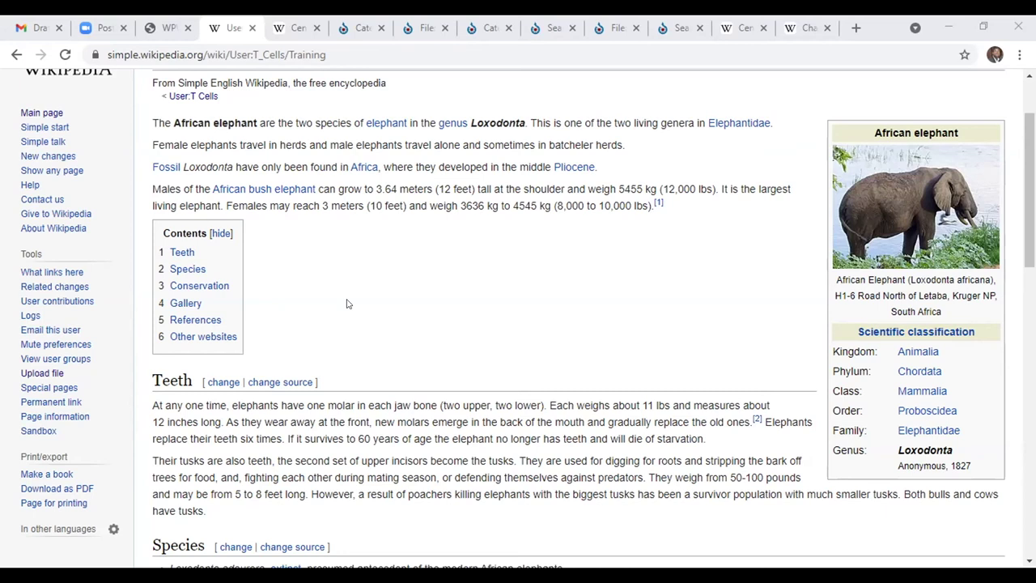
Step: Switch to the WPWP presentation PDF and return to its first page
{"action": "left_click", "coordinate": [160, 23]}
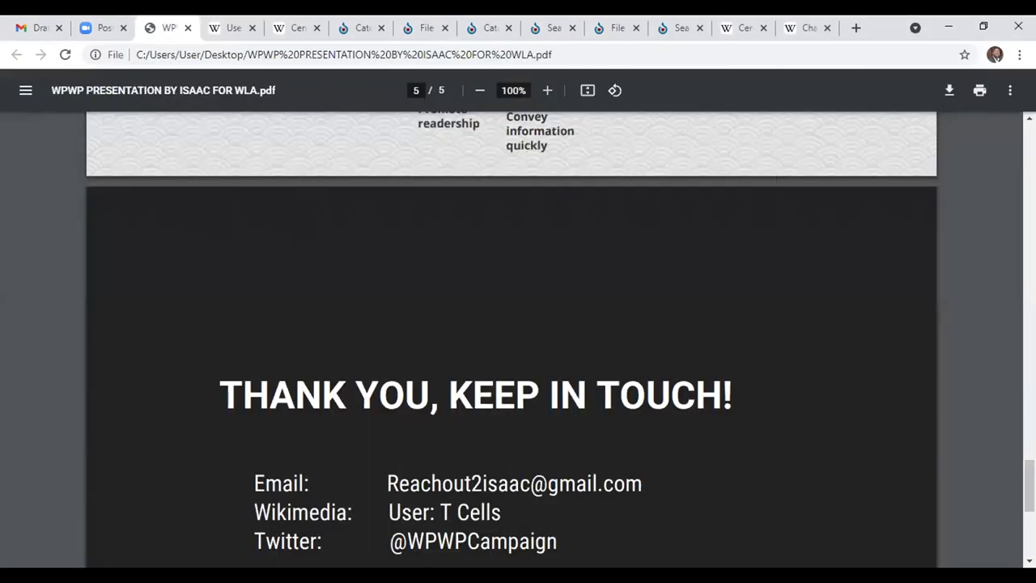
{"action": "left_click_drag", "start_coordinate": [1028, 486], "coordinate": [940, 161]}
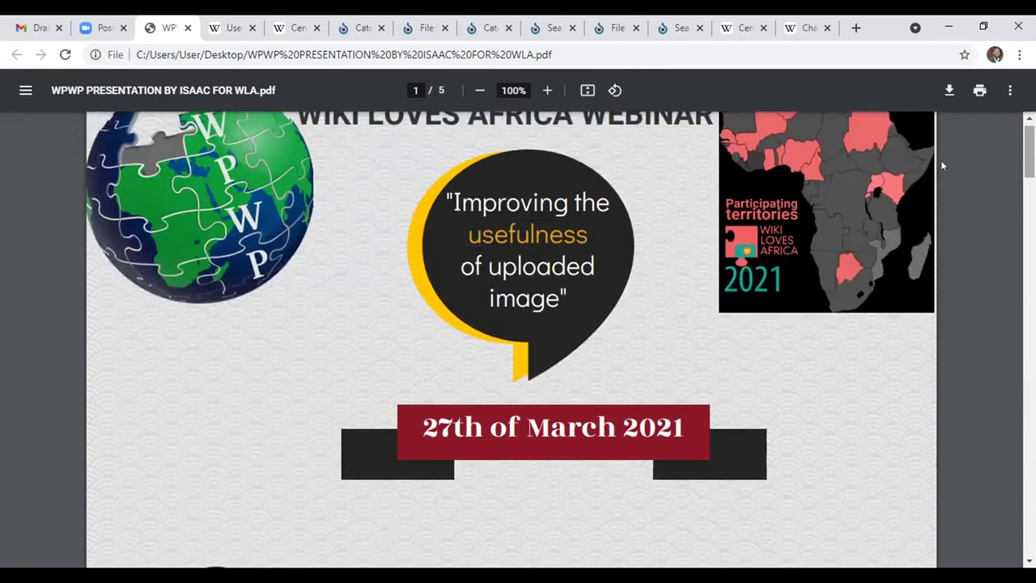
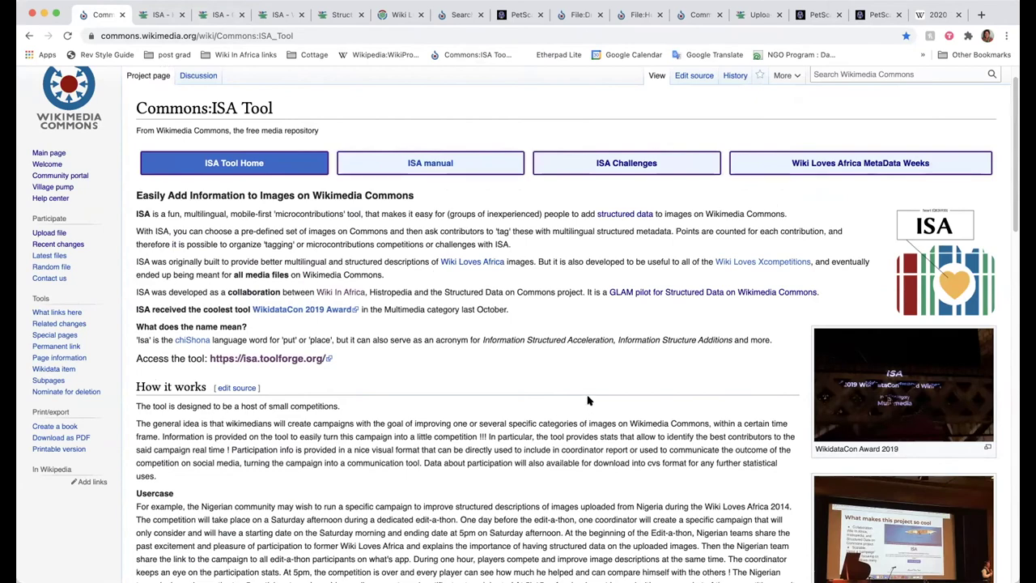
Step: Read the Commons:ISA Tool page, covering the introduction, the meaning of the name, and the How it works and Usercase sections
{"action": "scroll", "coordinate": [587, 399], "scroll_direction": "down", "scroll_amount": 1}
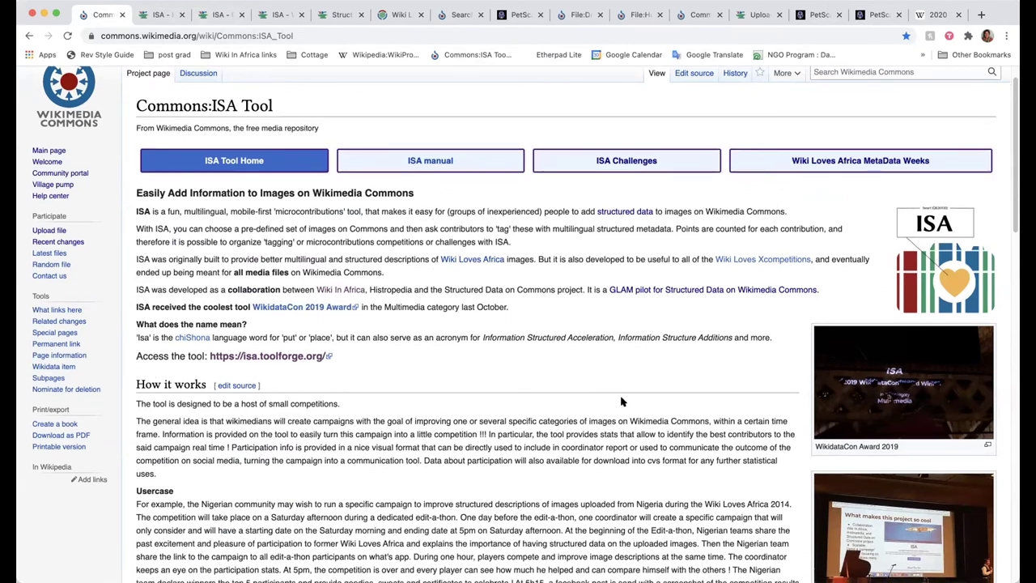
{"action": "scroll", "coordinate": [621, 398], "scroll_direction": "down", "scroll_amount": 1}
{"action": "scroll", "coordinate": [621, 398], "scroll_direction": "down", "scroll_amount": 1}
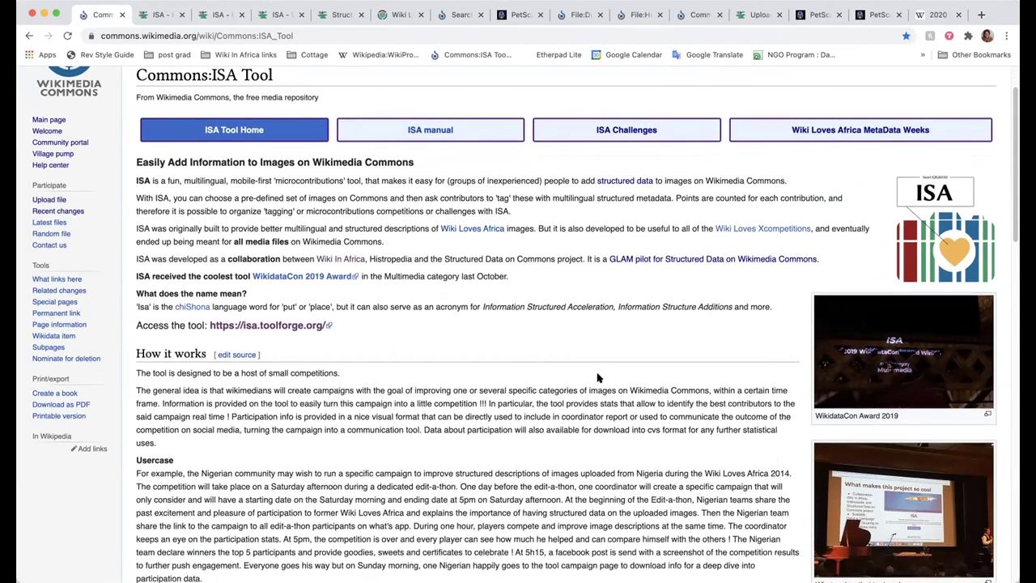
{"action": "scroll", "coordinate": [599, 378], "scroll_direction": "down", "scroll_amount": 1}
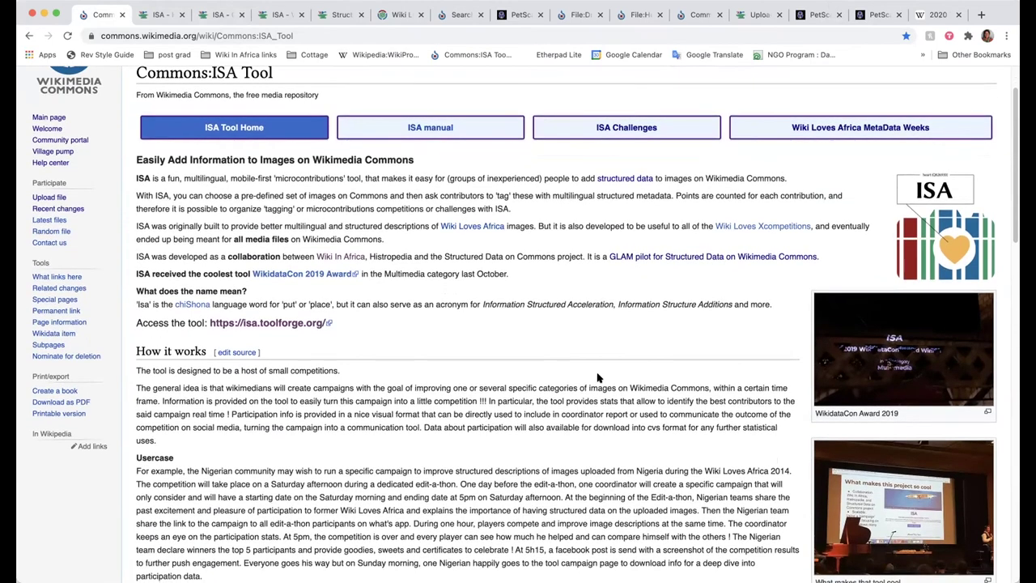
{"action": "scroll", "coordinate": [599, 378], "scroll_direction": "down", "scroll_amount": 3}
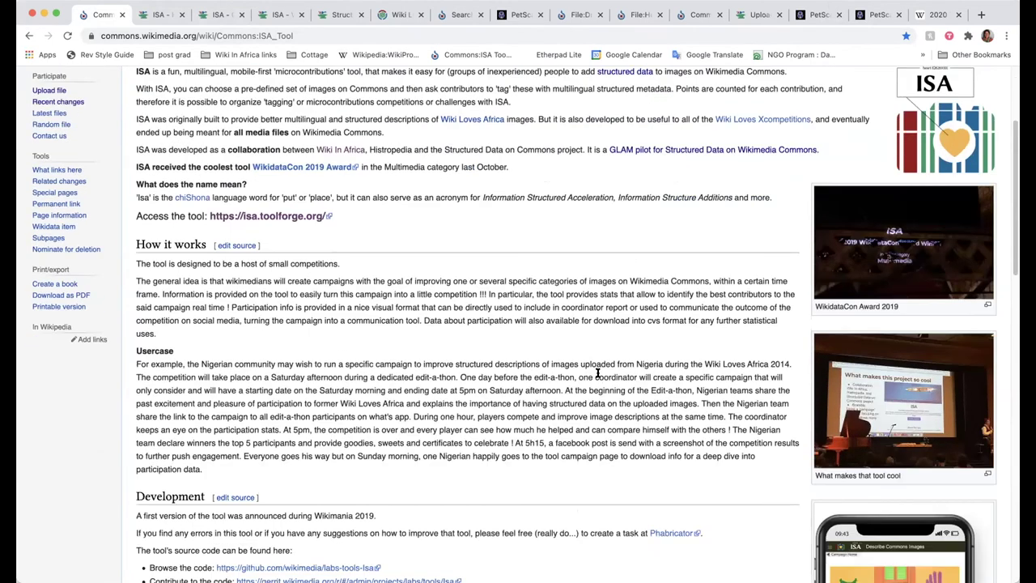
{"action": "scroll", "coordinate": [599, 372], "scroll_direction": "up", "scroll_amount": 3}
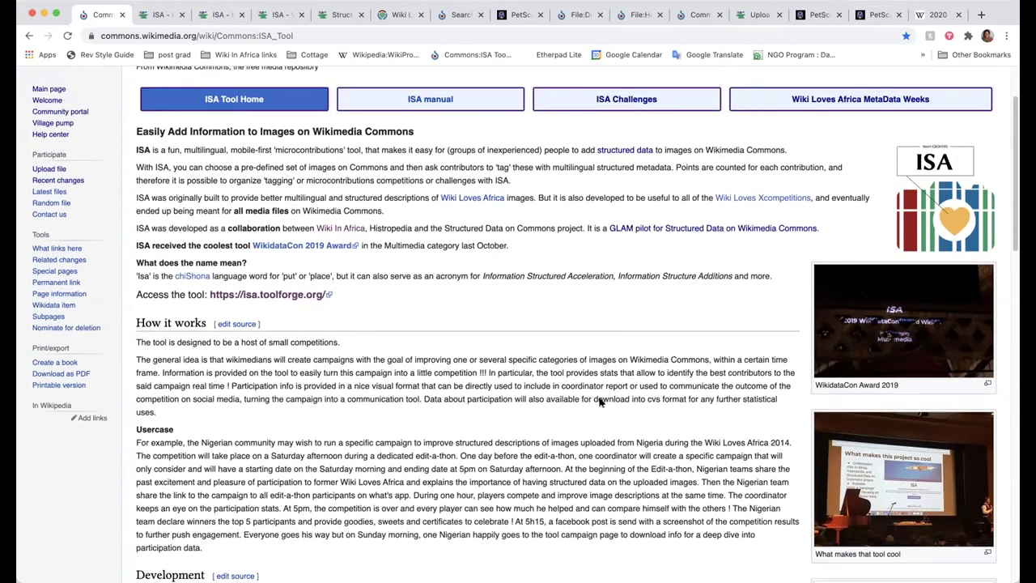
{"action": "scroll", "coordinate": [602, 402], "scroll_direction": "down", "scroll_amount": 1}
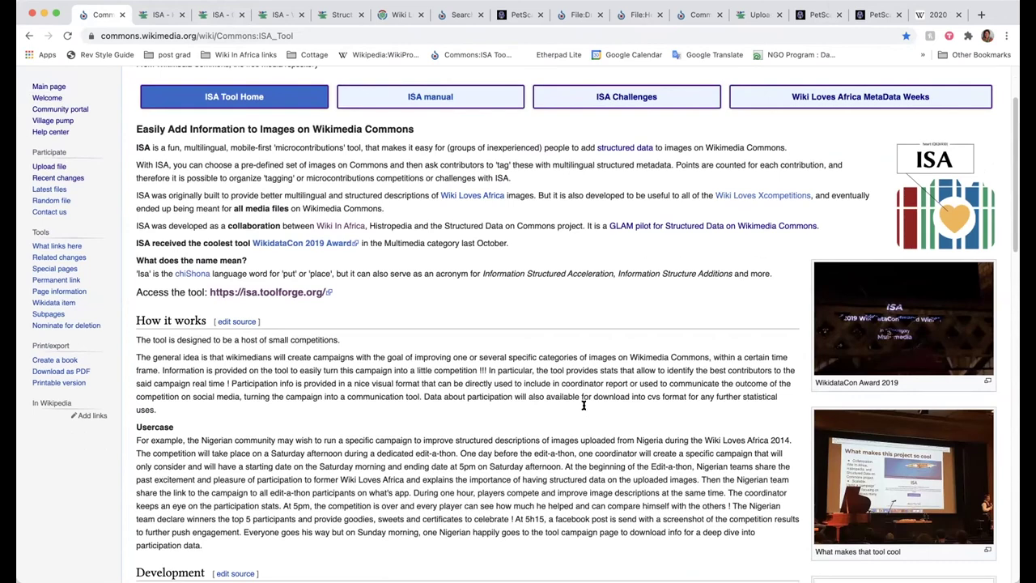
{"action": "scroll", "coordinate": [597, 397], "scroll_direction": "down", "scroll_amount": 1}
{"action": "scroll", "coordinate": [597, 398], "scroll_direction": "down", "scroll_amount": 1}
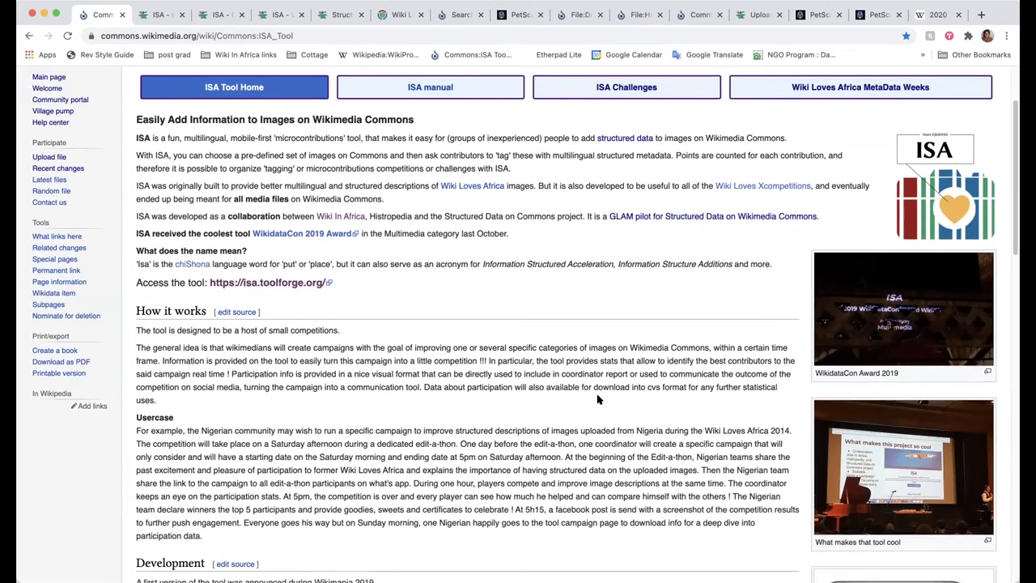
{"action": "scroll", "coordinate": [597, 399], "scroll_direction": "up", "scroll_amount": 1}
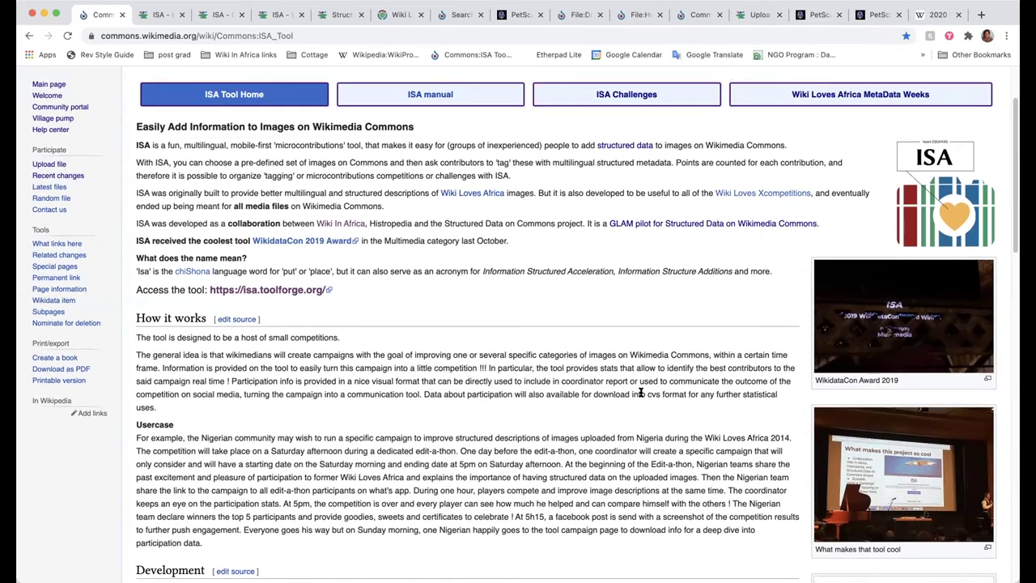
{"action": "scroll", "coordinate": [639, 395], "scroll_direction": "up", "scroll_amount": 5}
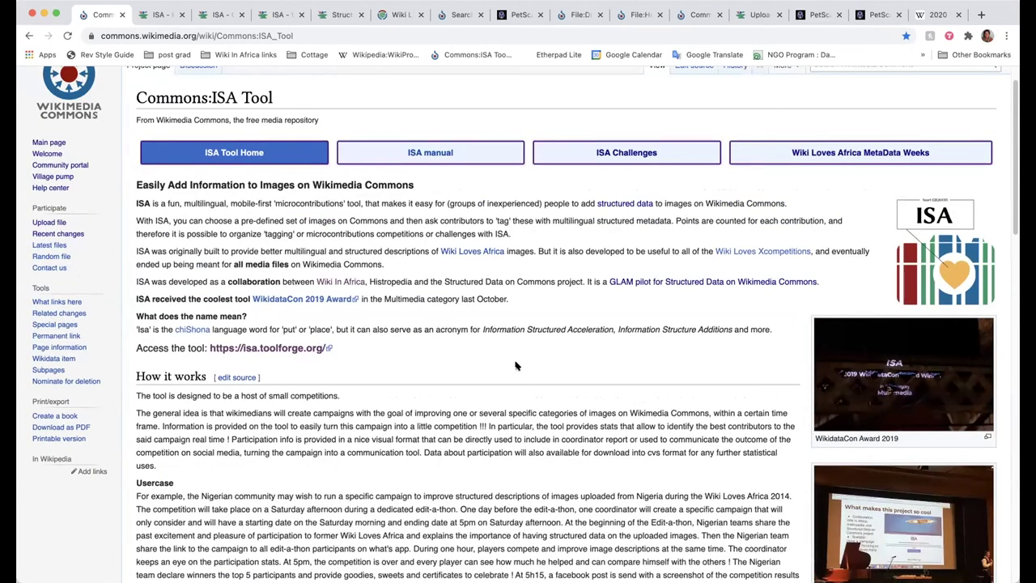
{"action": "scroll", "coordinate": [522, 360], "scroll_direction": "down", "scroll_amount": 2}
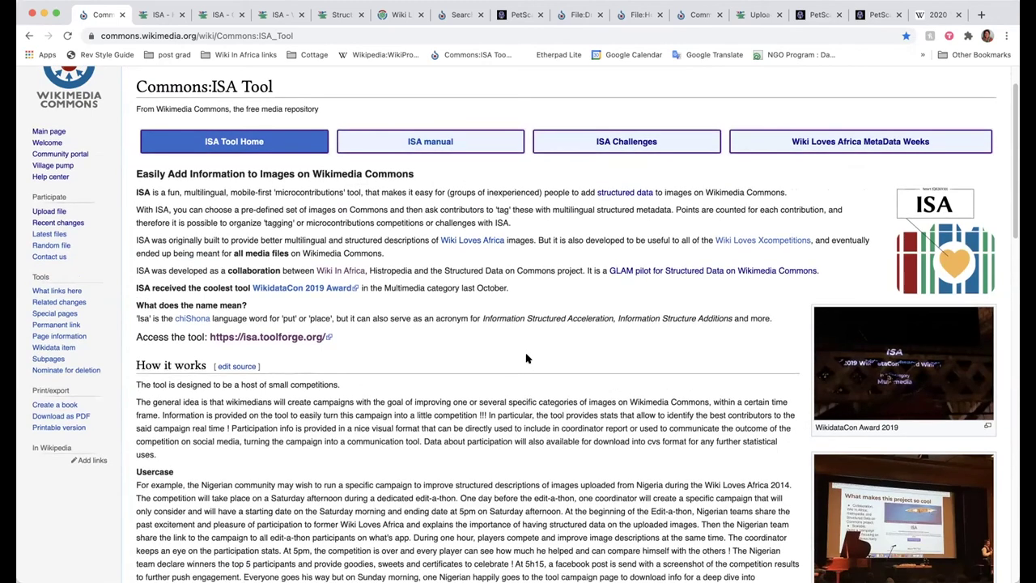
{"action": "scroll", "coordinate": [526, 361], "scroll_direction": "down", "scroll_amount": 1}
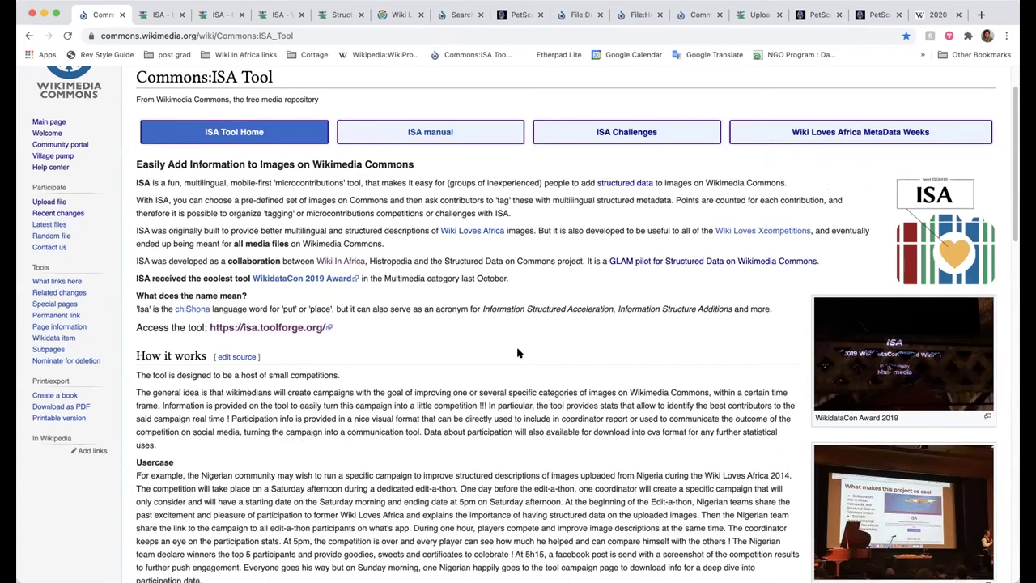
{"action": "scroll", "coordinate": [545, 344], "scroll_direction": "down", "scroll_amount": 1}
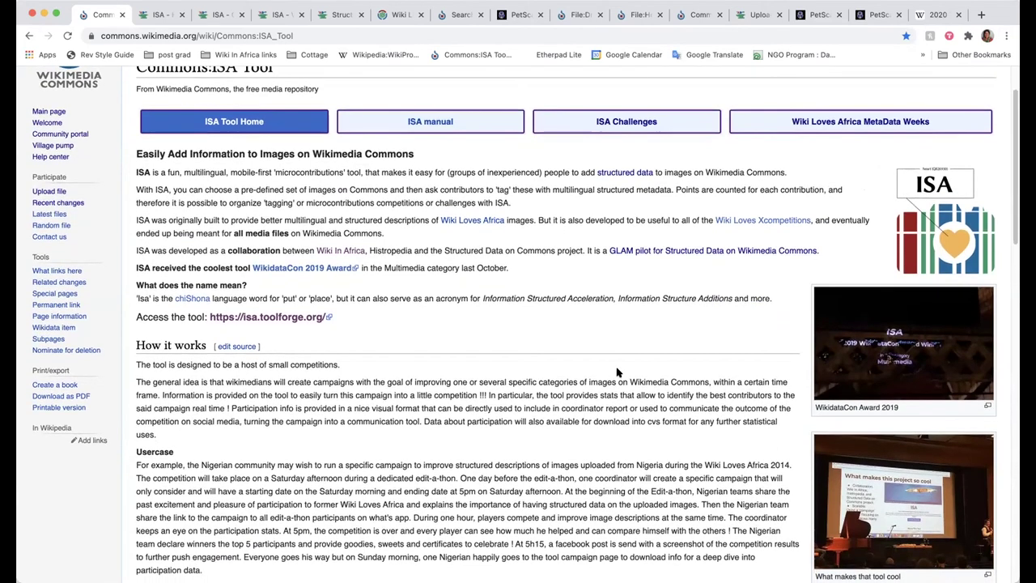
{"action": "scroll", "coordinate": [616, 372], "scroll_direction": "up", "scroll_amount": 3}
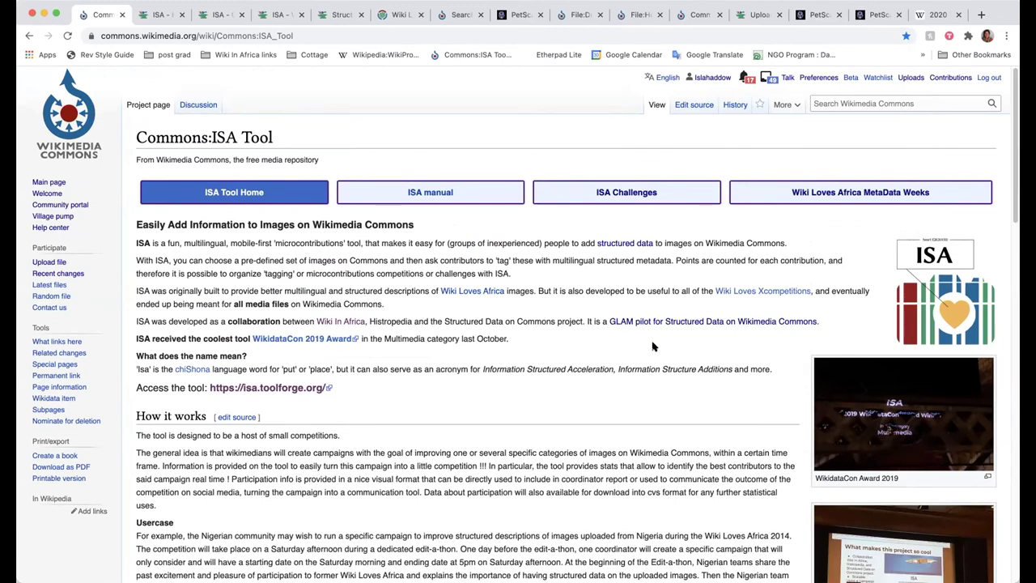
{"action": "scroll", "coordinate": [653, 347], "scroll_direction": "down", "scroll_amount": 1}
{"action": "scroll", "coordinate": [653, 346], "scroll_direction": "up", "scroll_amount": 1}
Step: Switch between the ISA tool's home page and its Commons project page, and examine the home page's sample tagged image and introduction
{"action": "left_click", "coordinate": [150, 18]}
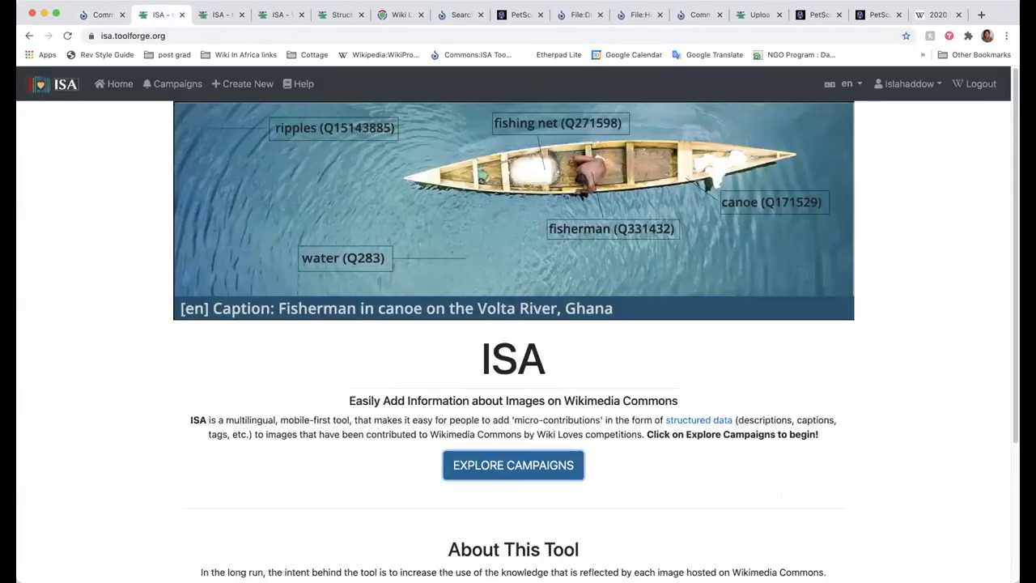
{"action": "left_click", "coordinate": [101, 10]}
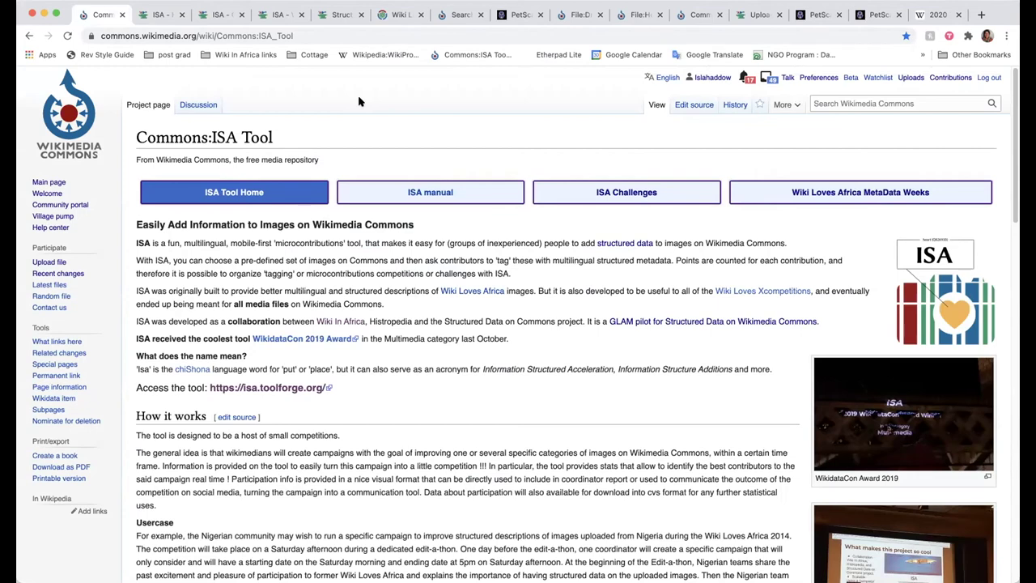
{"action": "left_click", "coordinate": [156, 16]}
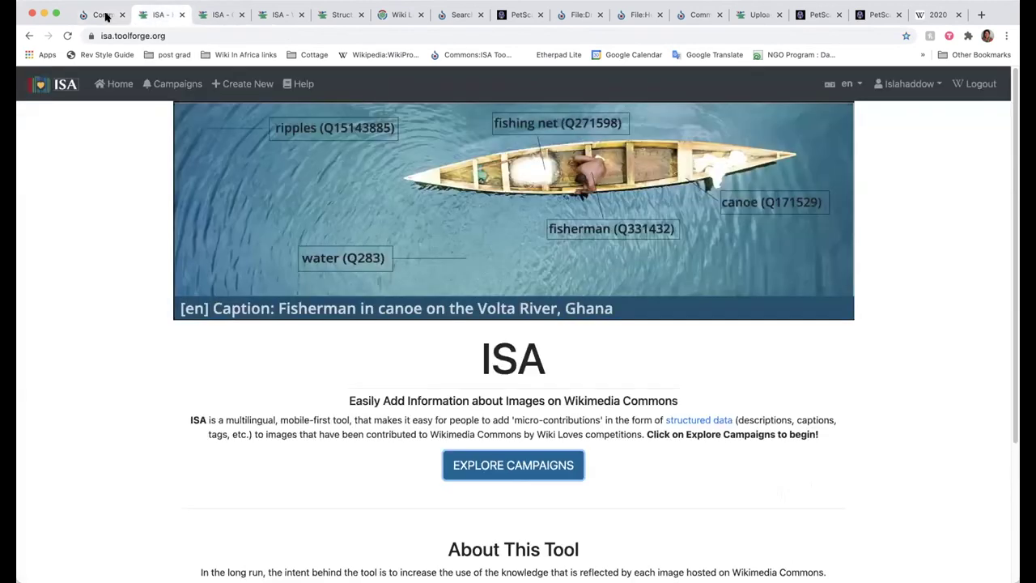
{"action": "key", "text": "ctrl+shift+Tab"}
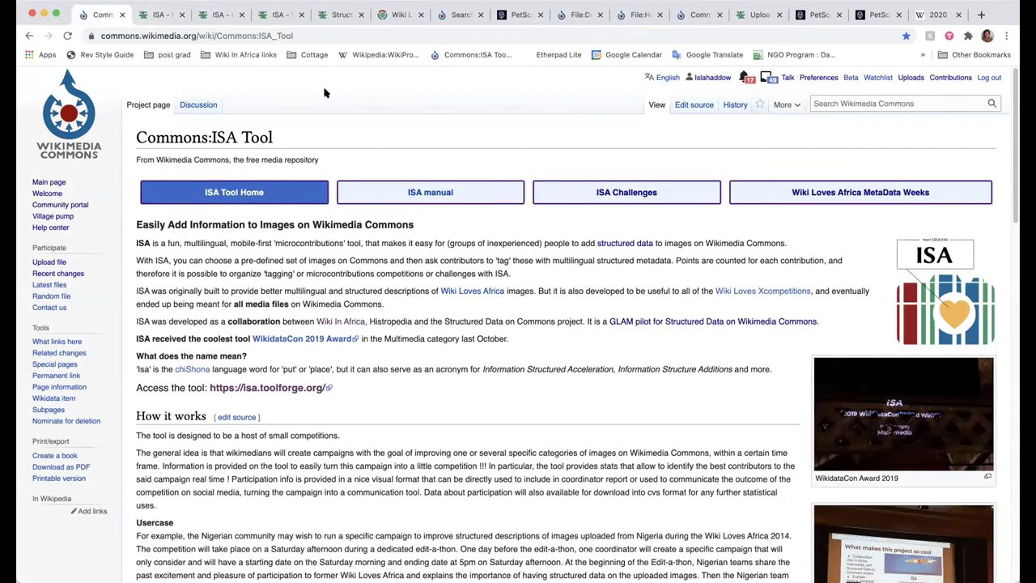
{"action": "left_click", "coordinate": [143, 15]}
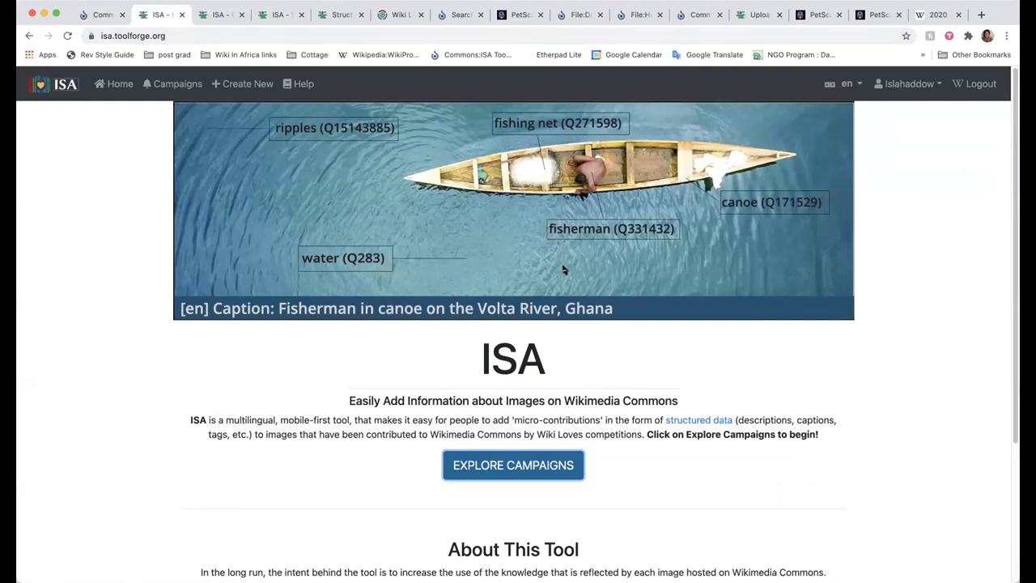
{"action": "scroll", "coordinate": [654, 397], "scroll_direction": "down", "scroll_amount": 1}
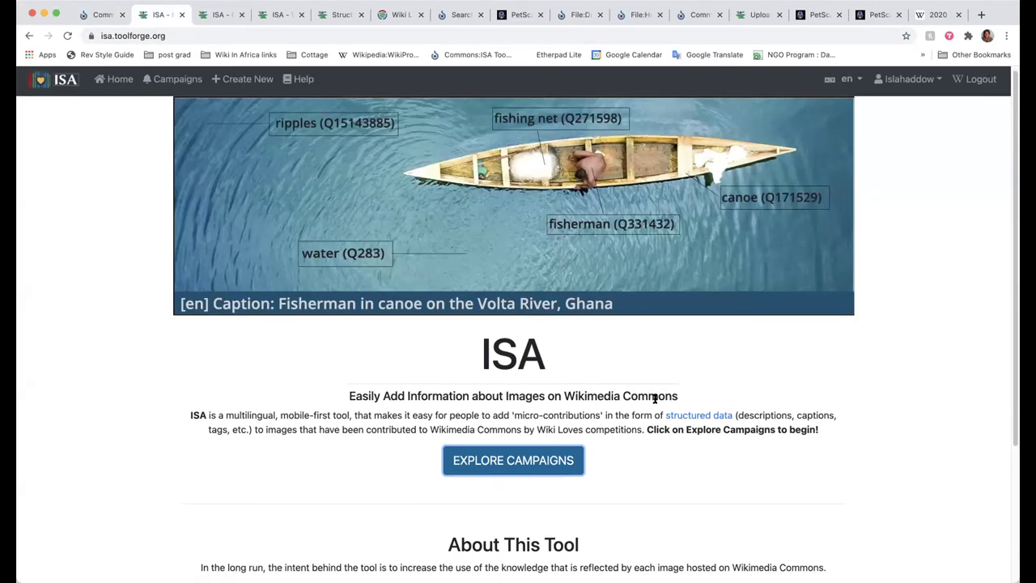
{"action": "scroll", "coordinate": [653, 396], "scroll_direction": "up", "scroll_amount": 1}
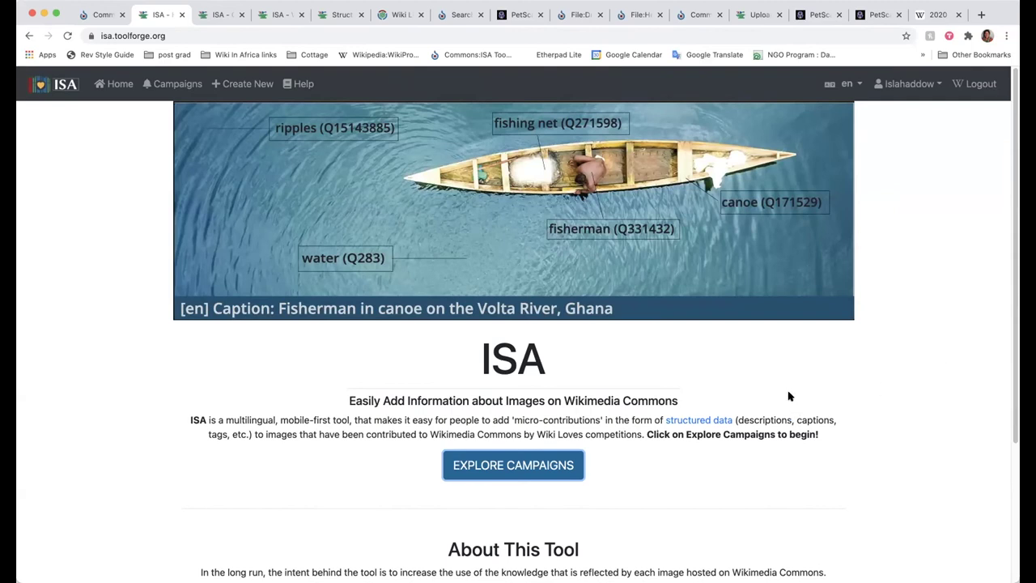
Step: Open the Women at work campaign page and examine its description, campaign progress and list of top contributors
{"action": "scroll", "coordinate": [790, 397], "scroll_direction": "down", "scroll_amount": 1}
{"action": "scroll", "coordinate": [716, 379], "scroll_direction": "down", "scroll_amount": 1}
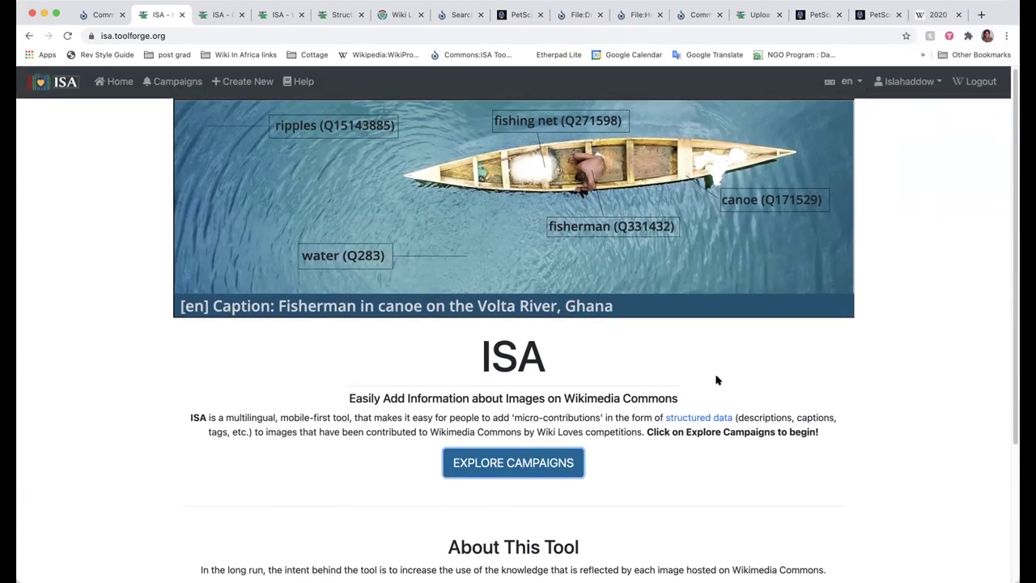
{"action": "scroll", "coordinate": [716, 379], "scroll_direction": "up", "scroll_amount": 1}
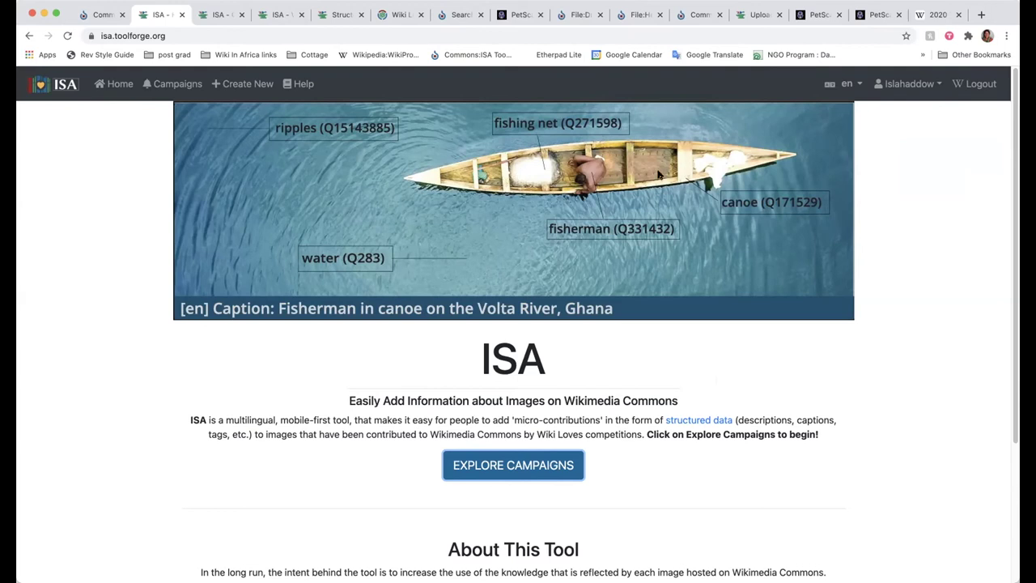
{"action": "left_click", "coordinate": [218, 17]}
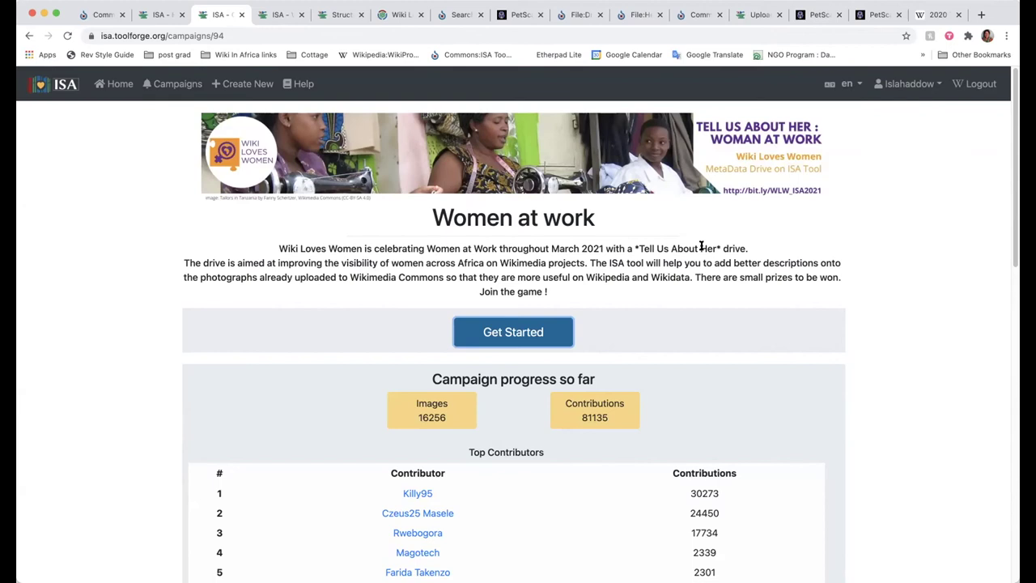
{"action": "scroll", "coordinate": [716, 389], "scroll_direction": "down", "scroll_amount": 1}
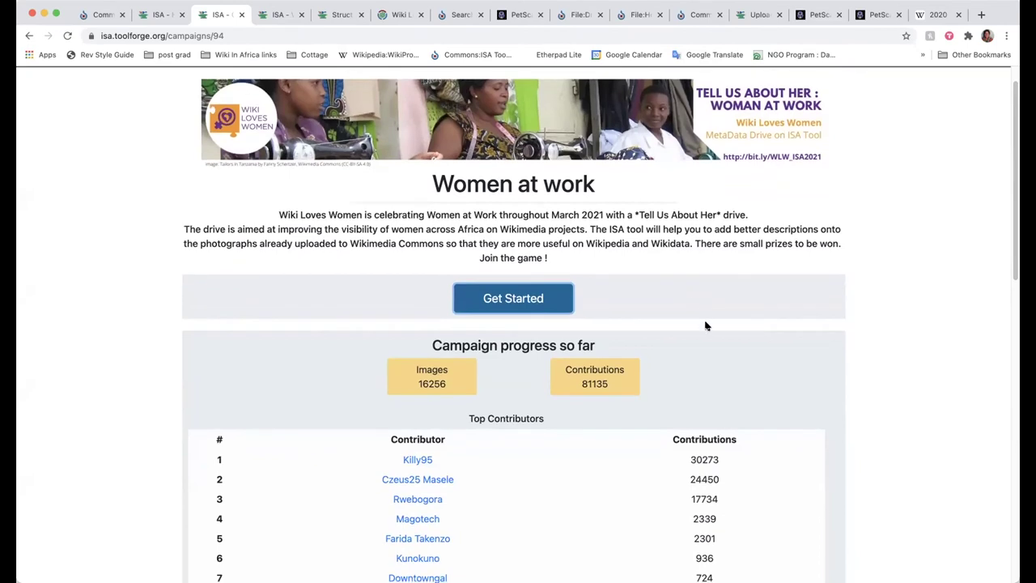
{"action": "scroll", "coordinate": [711, 339], "scroll_direction": "down", "scroll_amount": 1}
{"action": "scroll", "coordinate": [731, 364], "scroll_direction": "down", "scroll_amount": 2}
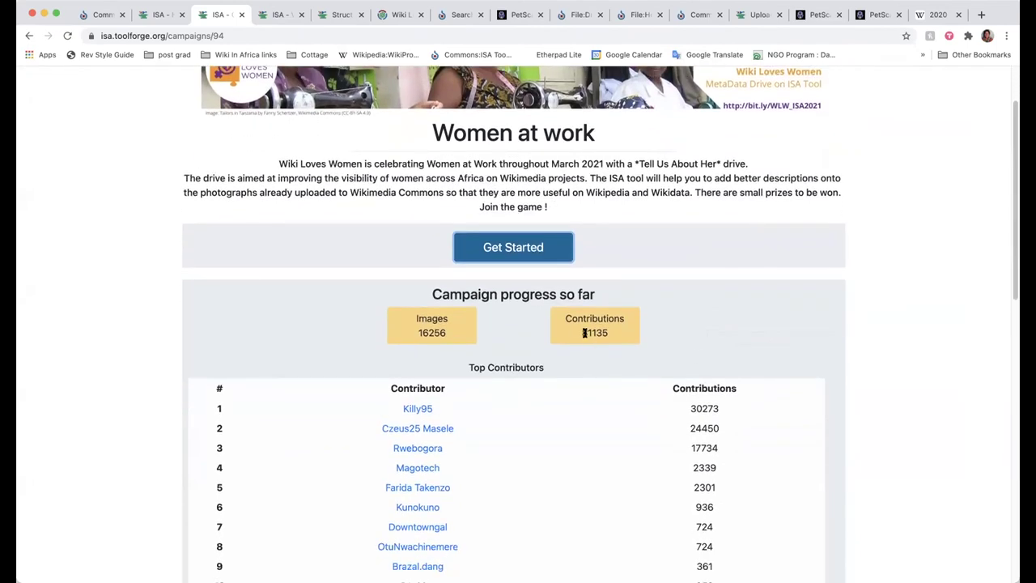
{"action": "mouse_move", "coordinate": [593, 330]}
{"action": "scroll", "coordinate": [710, 272], "scroll_direction": "up", "scroll_amount": 2}
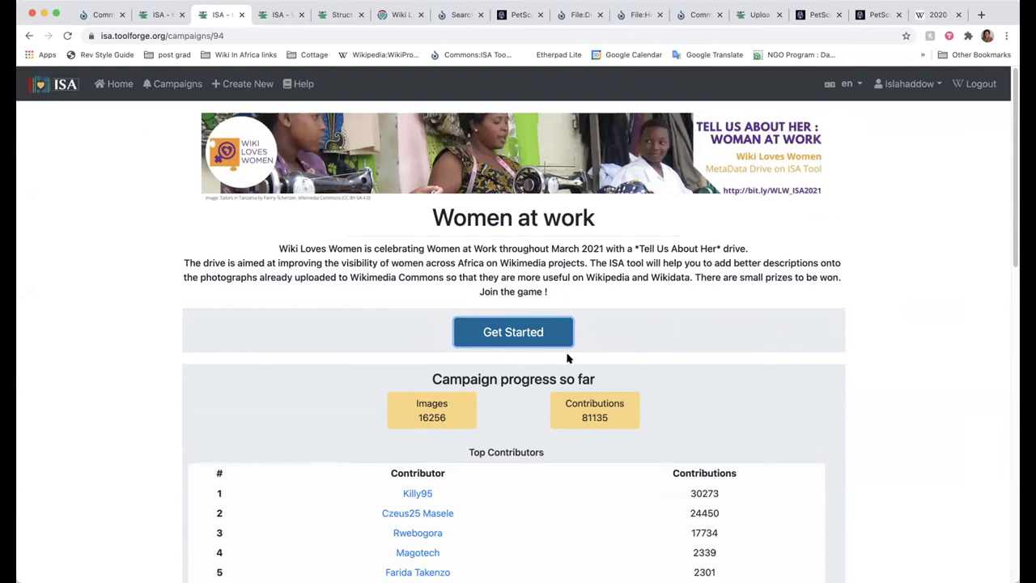
Step: Get started with the Women at work campaign and inspect the Femme mecanicienne10.jpg image with its existing depicted items
{"action": "left_click", "coordinate": [520, 332]}
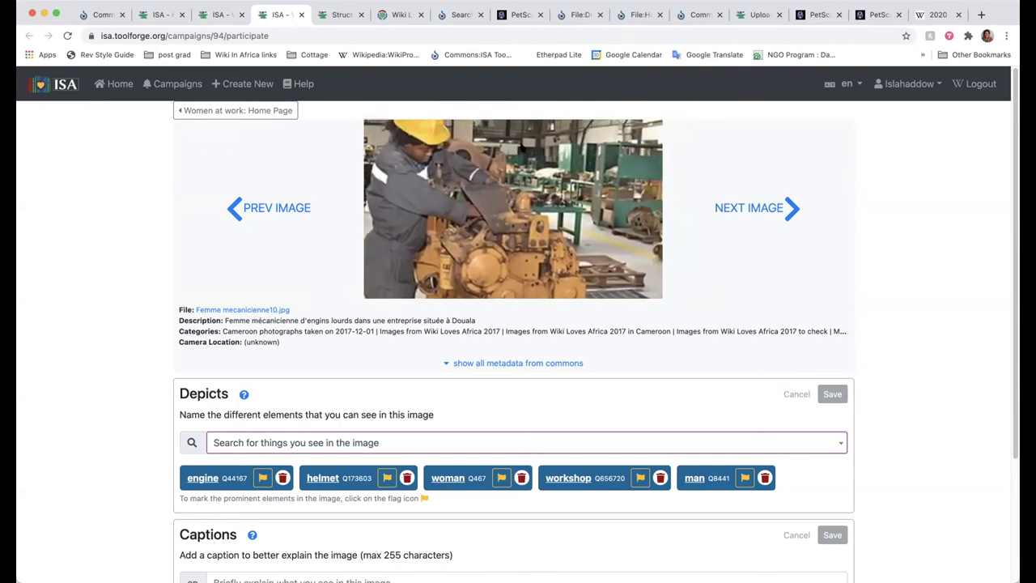
{"action": "left_click", "coordinate": [535, 206]}
{"action": "scroll", "coordinate": [672, 391], "scroll_direction": "down", "scroll_amount": 1}
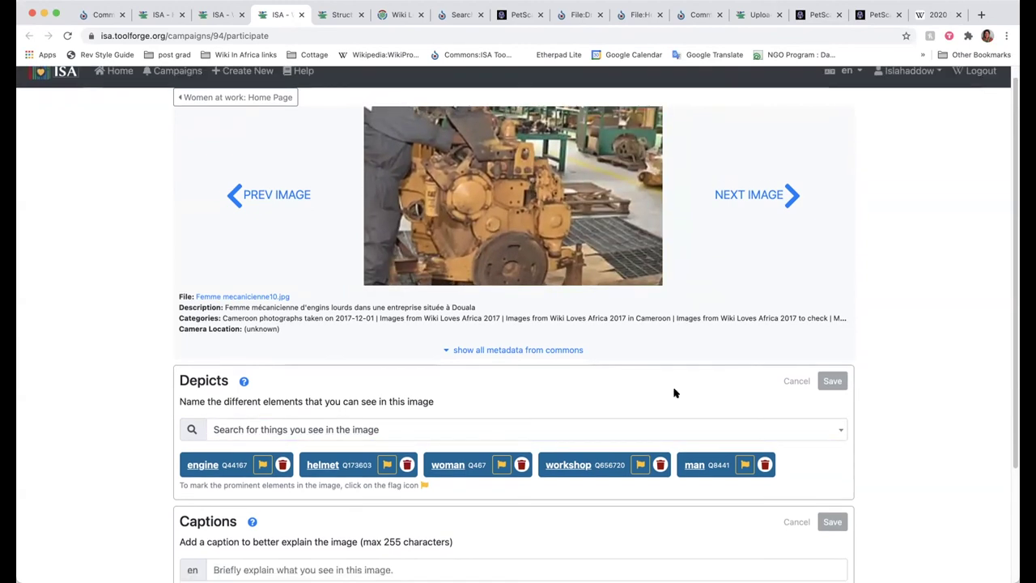
Step: Add "protective clothing" (garments worn for protection against dirt or danger) to the image's depicted items
{"action": "left_click", "coordinate": [309, 426]}
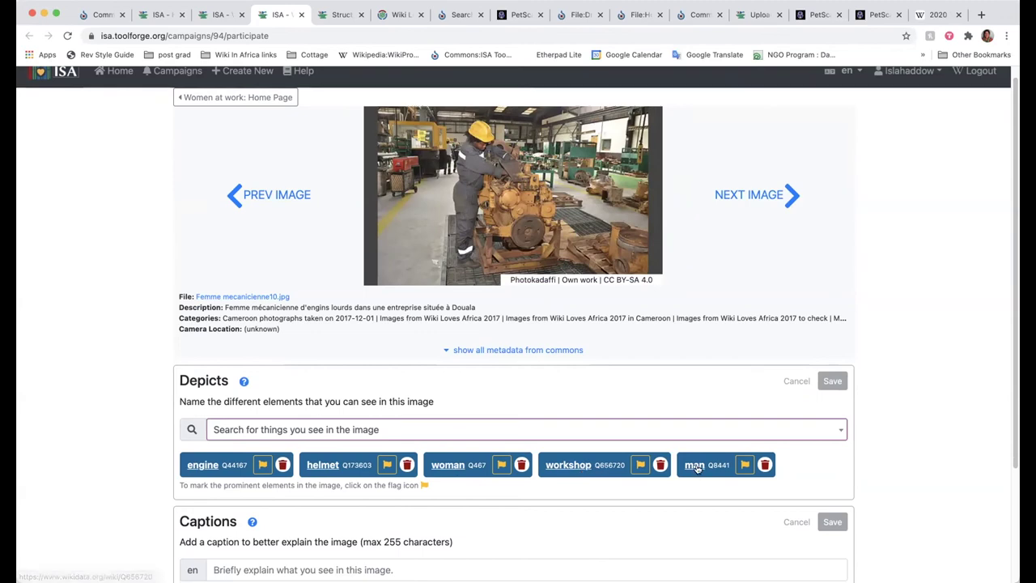
{"action": "left_click", "coordinate": [263, 426]}
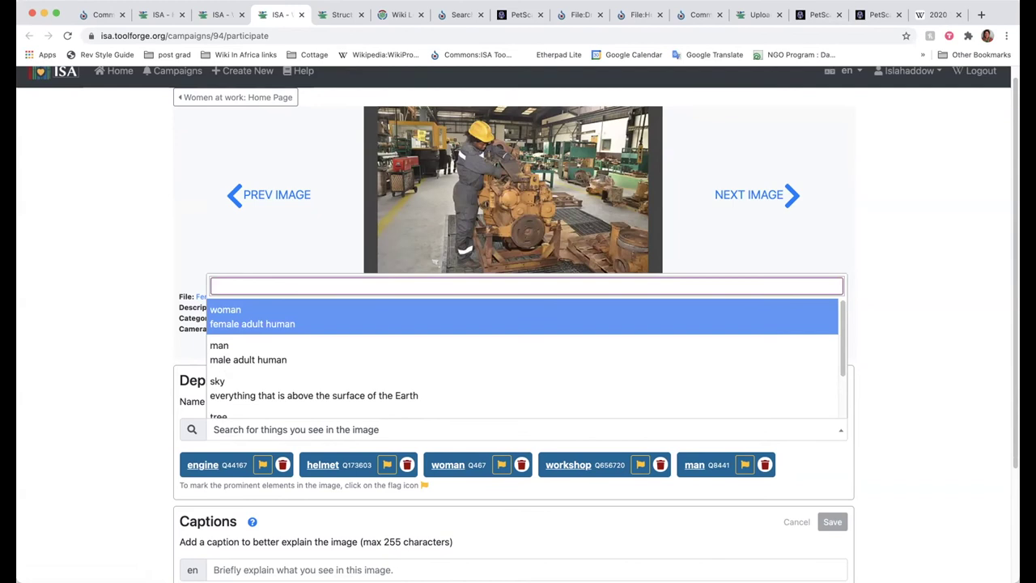
{"action": "type", "text": "protective clotin"}
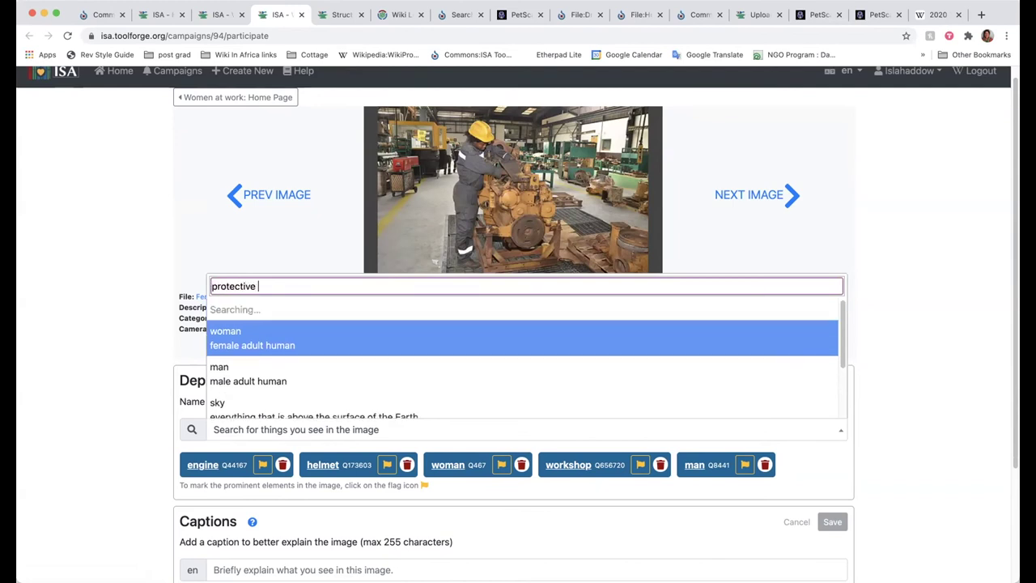
{"action": "key", "text": "BackSpace"}
{"action": "key", "text": "BackSpace"}
{"action": "type", "text": "hing"}
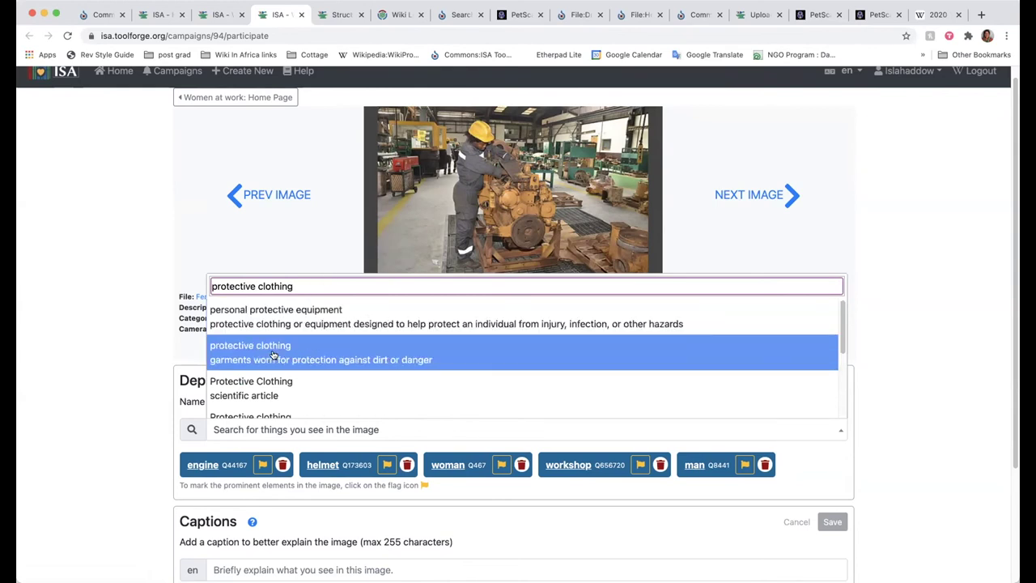
{"action": "left_click", "coordinate": [273, 354]}
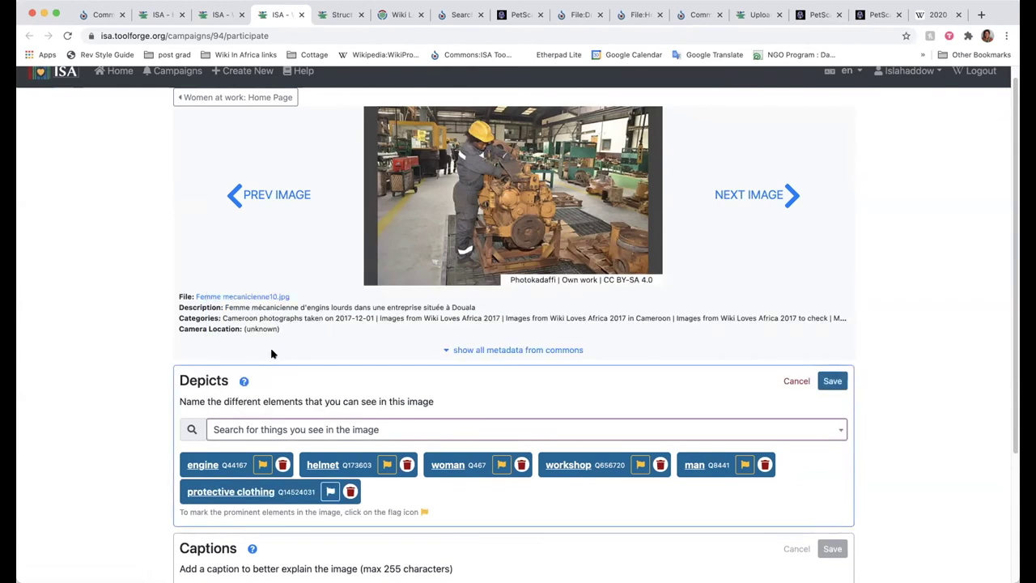
Step: Try to find a depicted item for the worker's reflective clothing, searching for "reflective strips" and other "reflective" terms
{"action": "scroll", "coordinate": [555, 506], "scroll_direction": "down", "scroll_amount": 1}
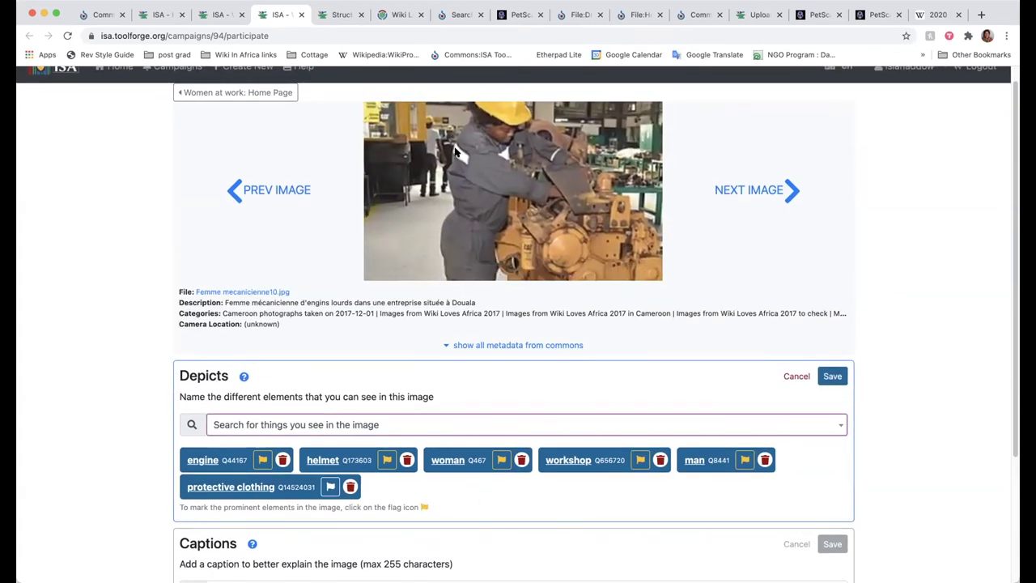
{"action": "left_click", "coordinate": [247, 423]}
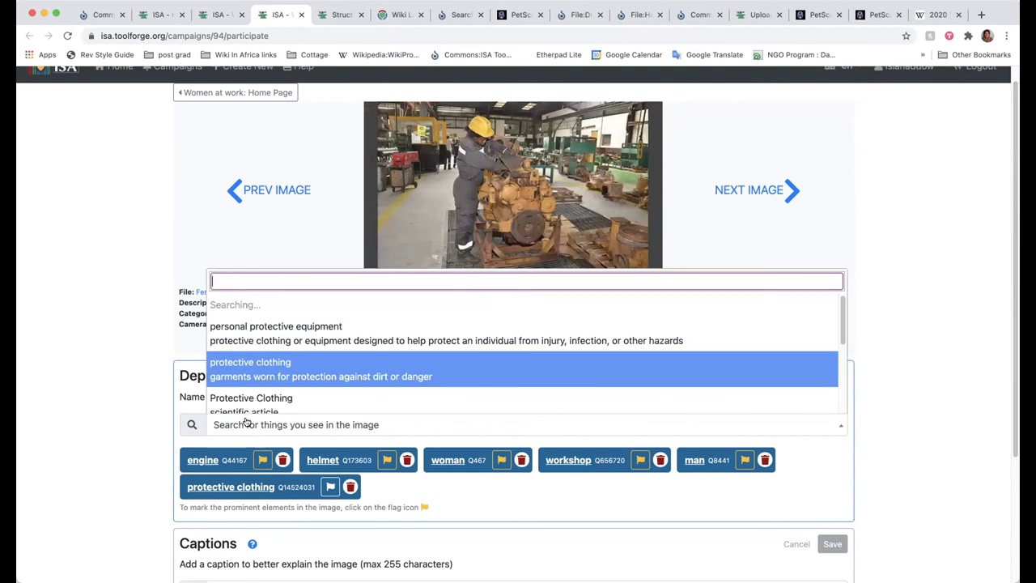
{"action": "type", "text": "refe"}
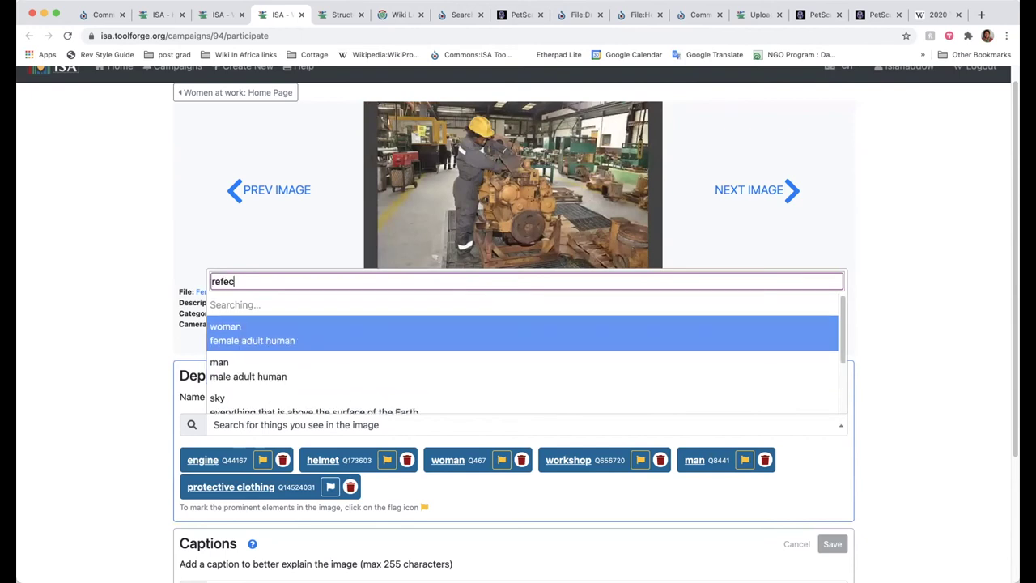
{"action": "key", "text": "BackSpace"}
{"action": "type", "text": "lective s"}
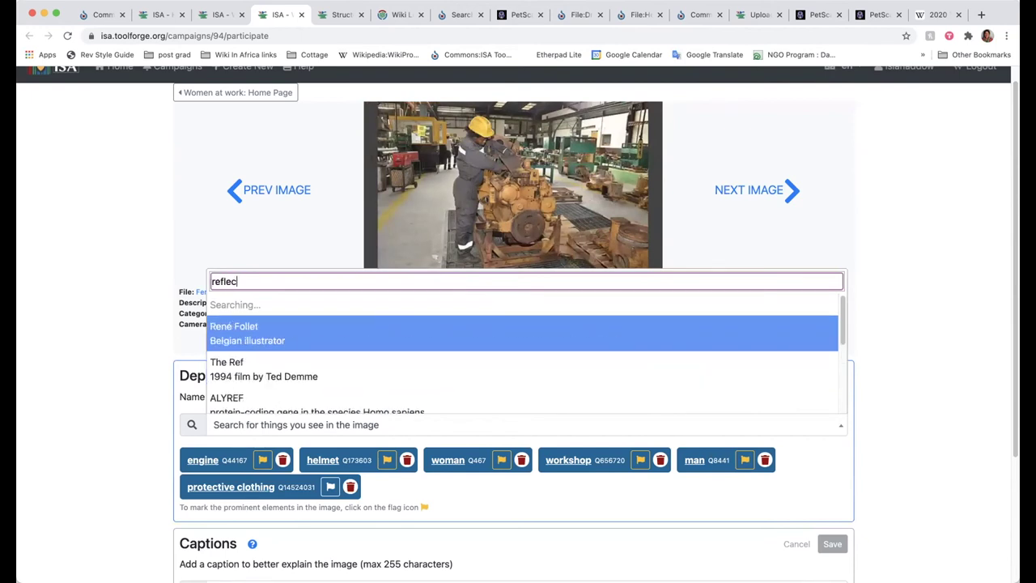
{"action": "type", "text": "trips"}
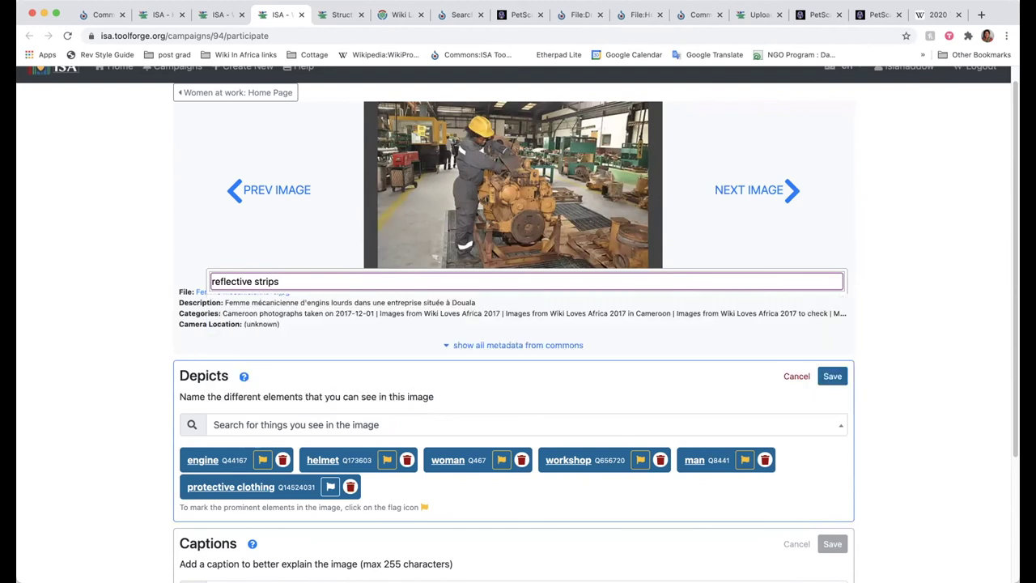
{"action": "key", "text": "BackSpace"}
{"action": "key", "text": "BackSpace"}
{"action": "key", "text": "BackSpace"}
{"action": "key", "text": "BackSpace"}
{"action": "key", "text": "BackSpace"}
{"action": "key", "text": "BackSpace"}
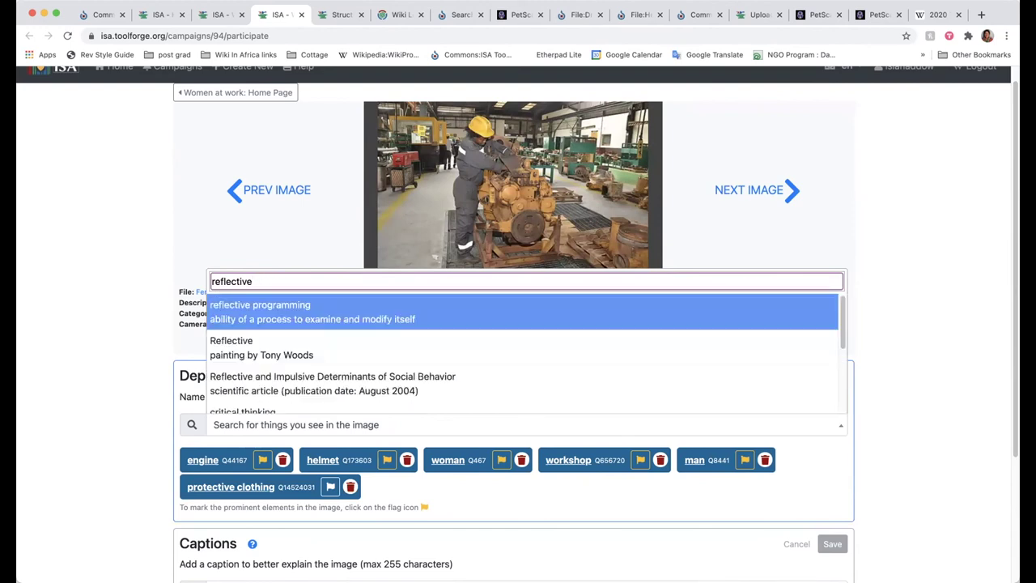
{"action": "type", "text": "clot"}
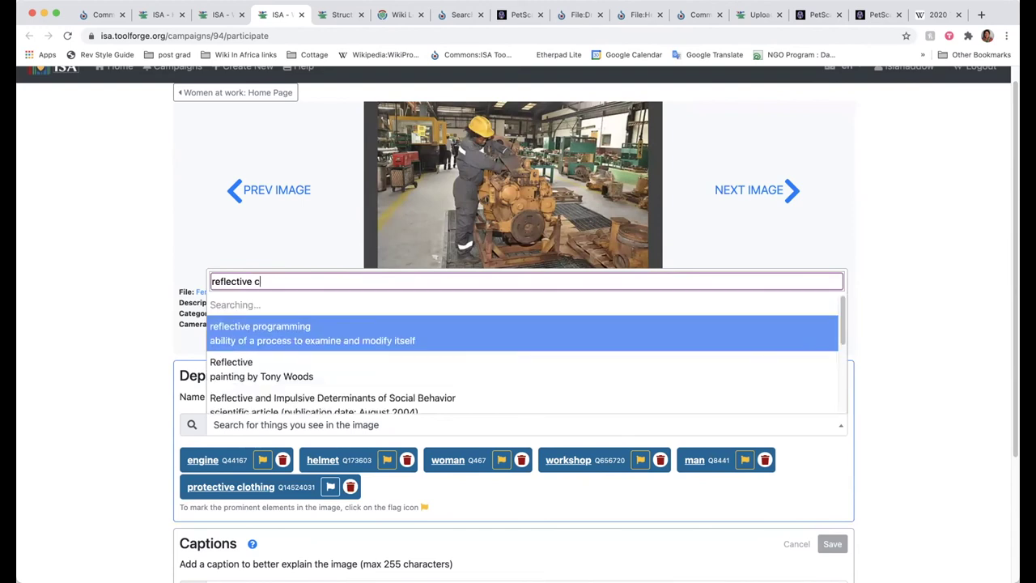
{"action": "key", "text": "BackSpace"}
{"action": "key", "text": "BackSpace"}
{"action": "key", "text": "BackSpace"}
{"action": "key", "text": "BackSpace"}
{"action": "key", "text": "BackSpace"}
{"action": "key", "text": "BackSpace"}
{"action": "key", "text": "BackSpace"}
{"action": "key", "text": "BackSpace"}
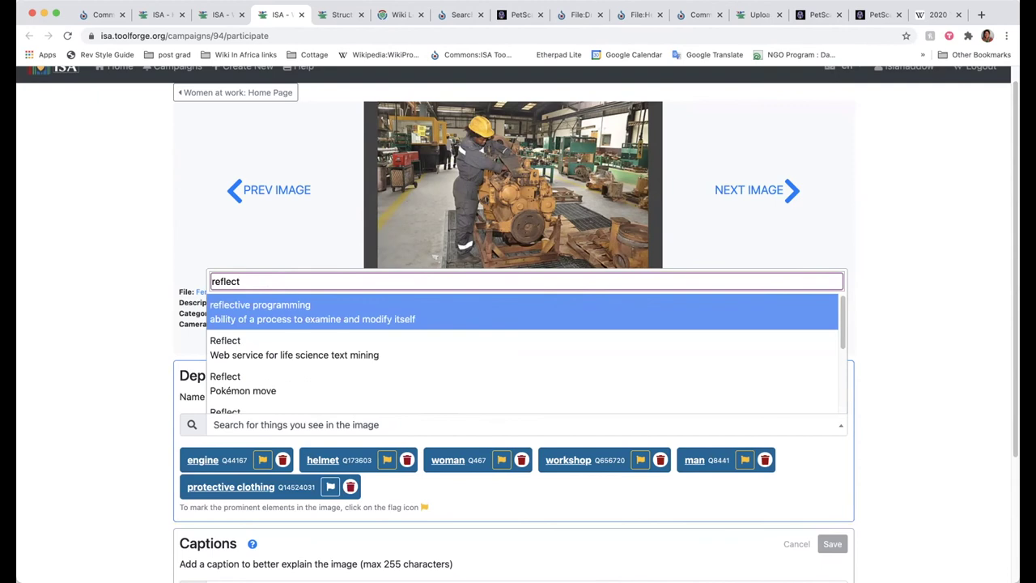
{"action": "key", "text": "BackSpace"}
{"action": "key", "text": "BackSpace"}
{"action": "key", "text": "BackSpace"}
{"action": "key", "text": "BackSpace"}
{"action": "key", "text": "BackSpace"}
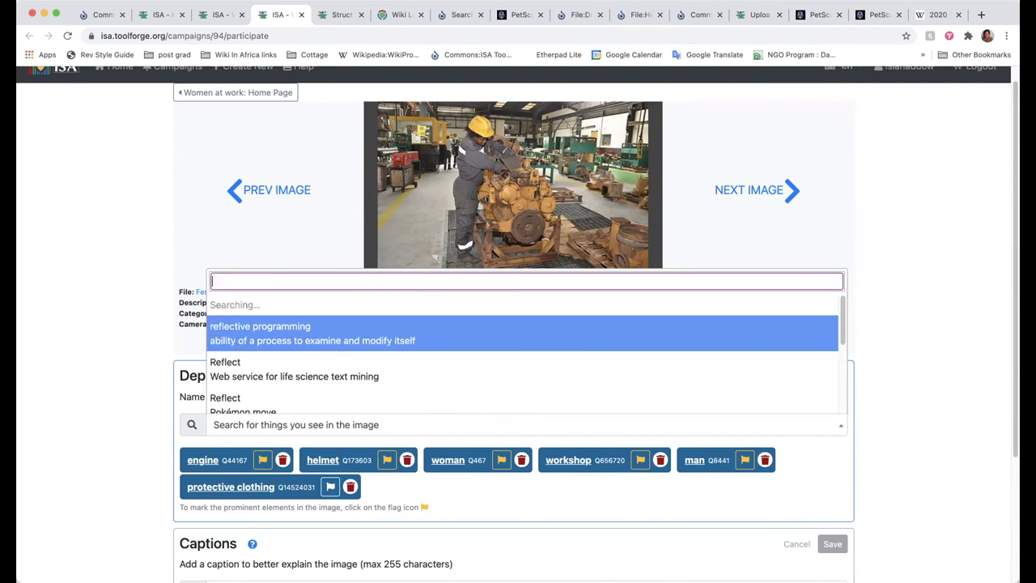
{"action": "left_click", "coordinate": [46, 326]}
Step: Save the updated depicted items of Femme mecanicienne10.jpg to Wikimedia Commons
{"action": "scroll", "coordinate": [411, 318], "scroll_direction": "down", "scroll_amount": 1}
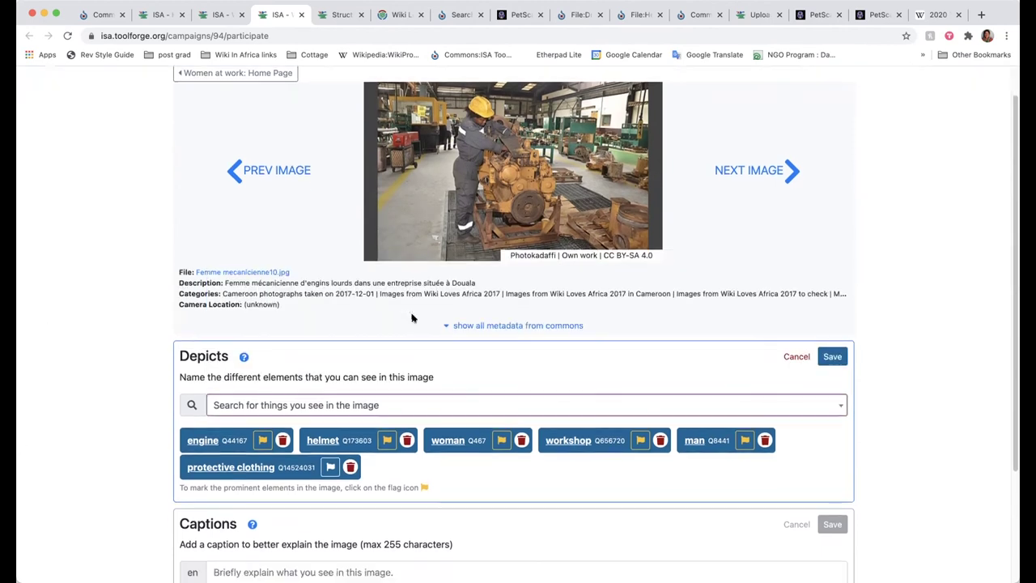
{"action": "scroll", "coordinate": [564, 363], "scroll_direction": "down", "scroll_amount": 1}
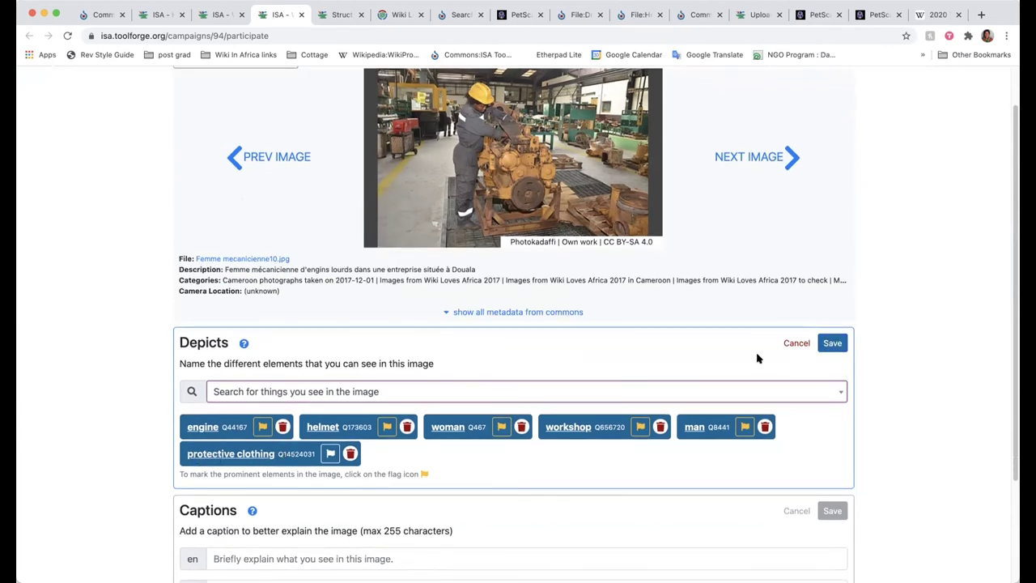
{"action": "left_click", "coordinate": [833, 343]}
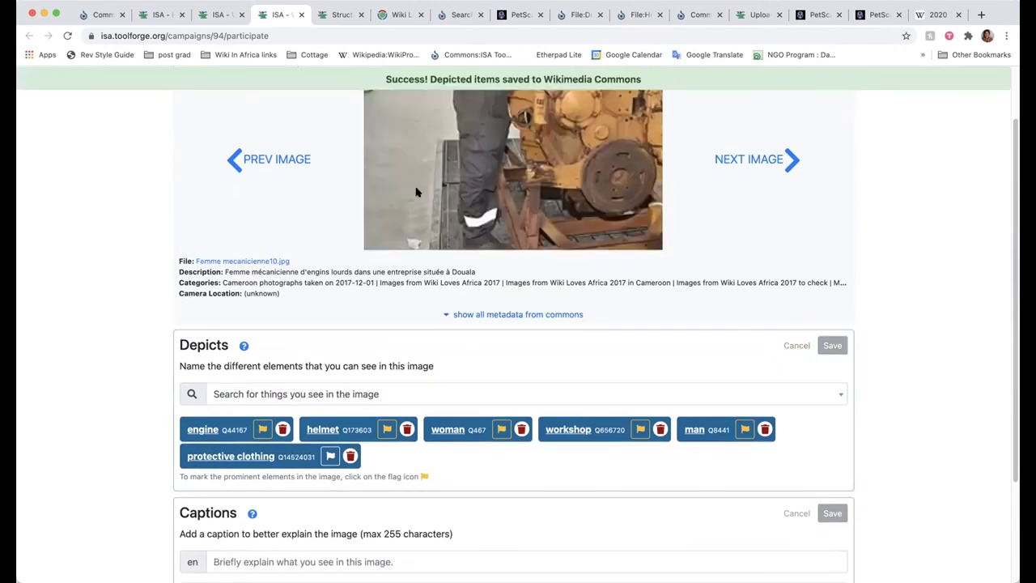
Step: Examine the image details and compare them with the saved depicted items, the file description and the caption fields
{"action": "scroll", "coordinate": [437, 203], "scroll_direction": "down", "scroll_amount": 3}
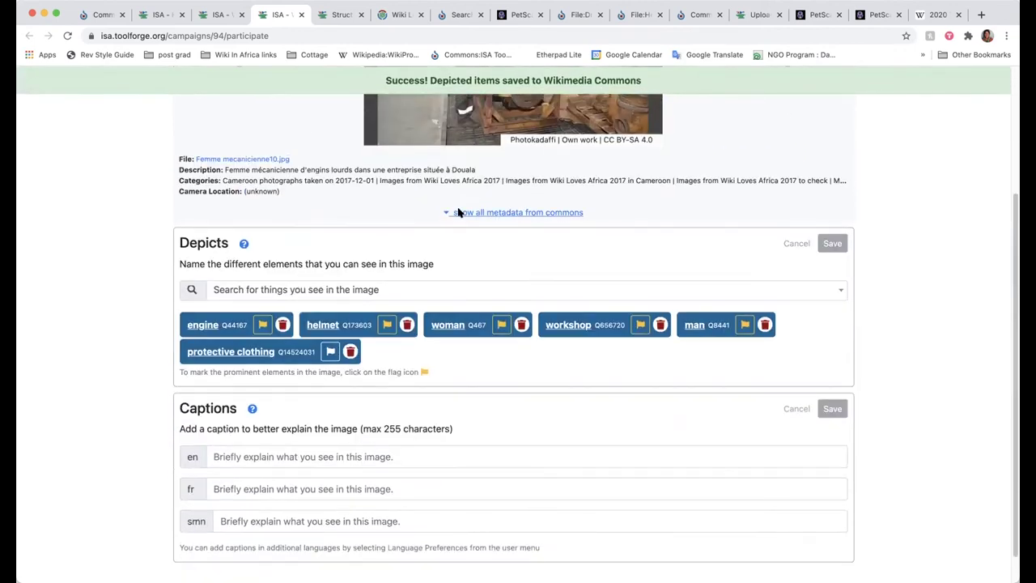
{"action": "scroll", "coordinate": [458, 212], "scroll_direction": "up", "scroll_amount": 4}
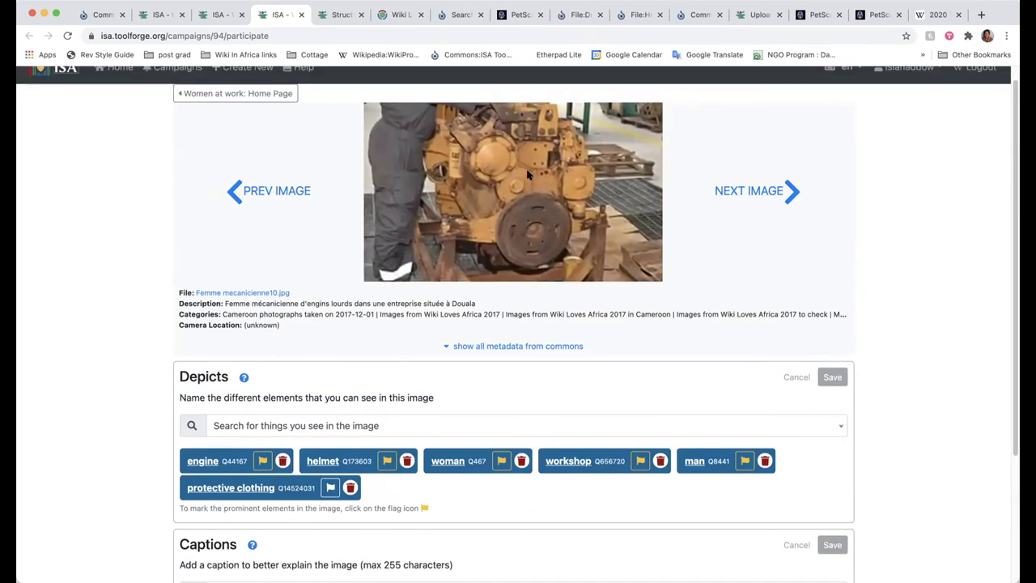
{"action": "scroll", "coordinate": [308, 315], "scroll_direction": "down", "scroll_amount": 1}
{"action": "scroll", "coordinate": [105, 380], "scroll_direction": "up", "scroll_amount": 1}
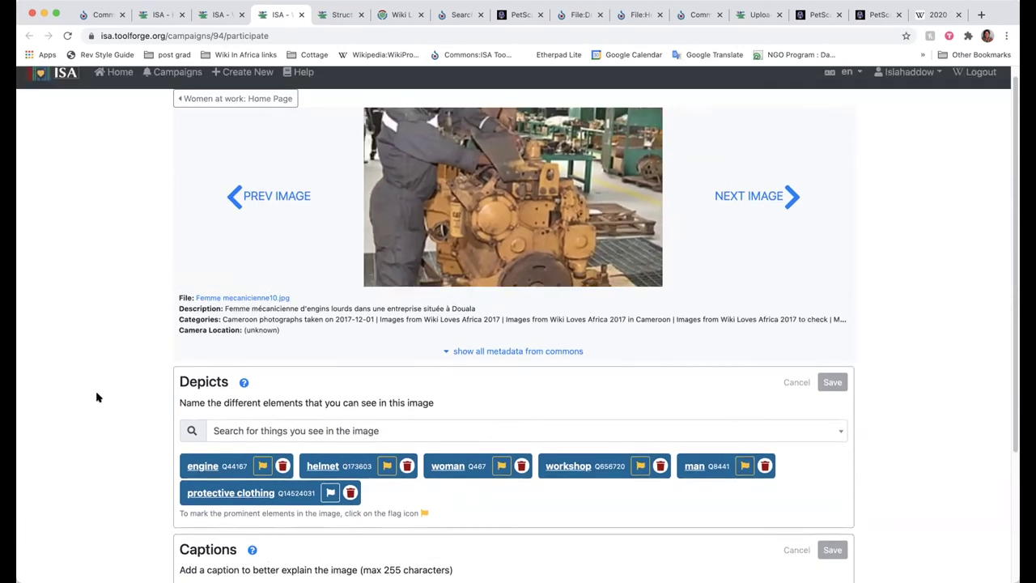
{"action": "scroll", "coordinate": [100, 462], "scroll_direction": "down", "scroll_amount": 2}
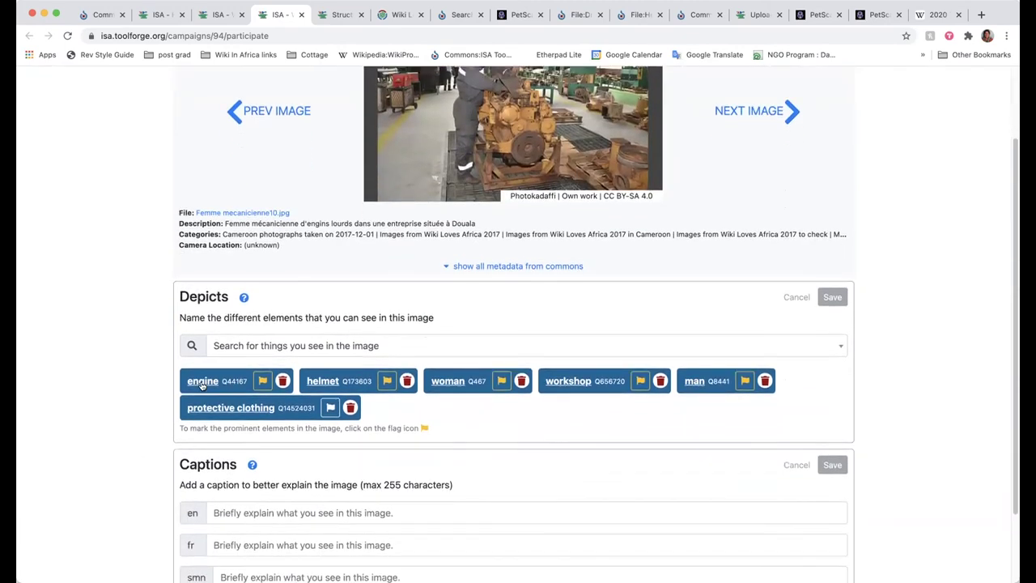
{"action": "scroll", "coordinate": [468, 297], "scroll_direction": "up", "scroll_amount": 1}
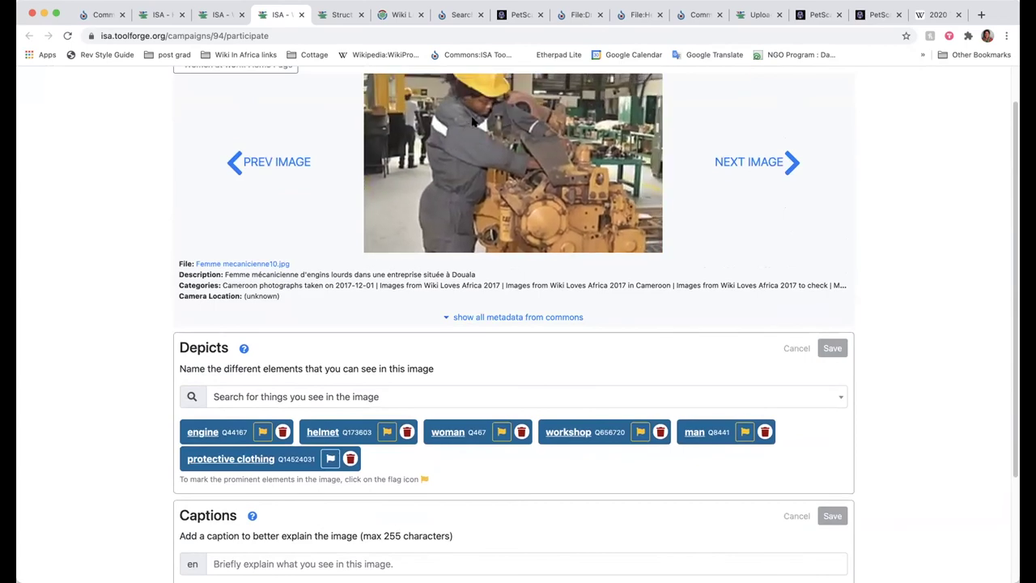
{"action": "scroll", "coordinate": [454, 267], "scroll_direction": "up", "scroll_amount": 1}
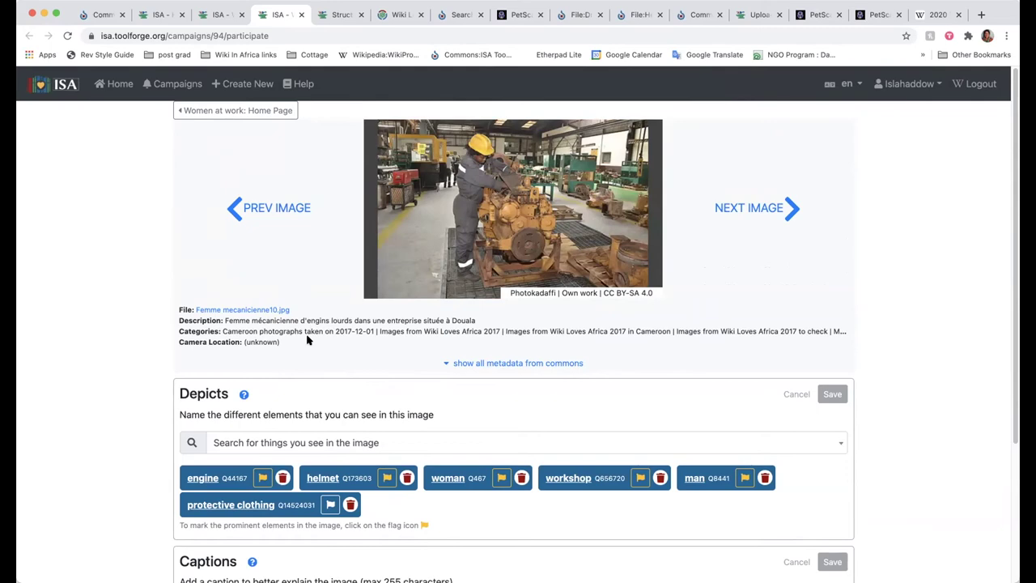
Step: Enter the English caption "Women mechanic working on an engine in a factory in Douala" for the image
{"action": "scroll", "coordinate": [552, 473], "scroll_direction": "down", "scroll_amount": 4}
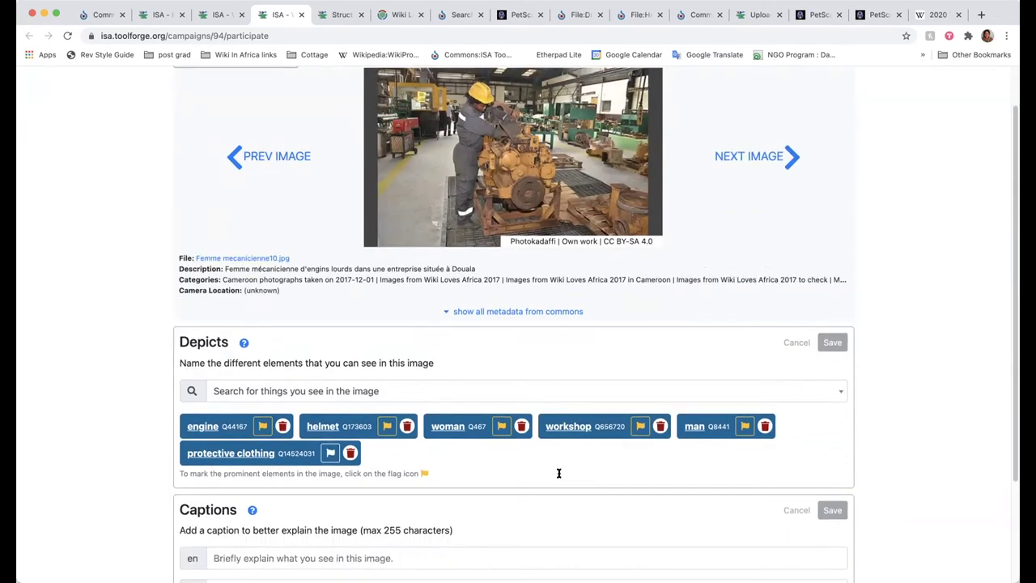
{"action": "left_click", "coordinate": [540, 443]}
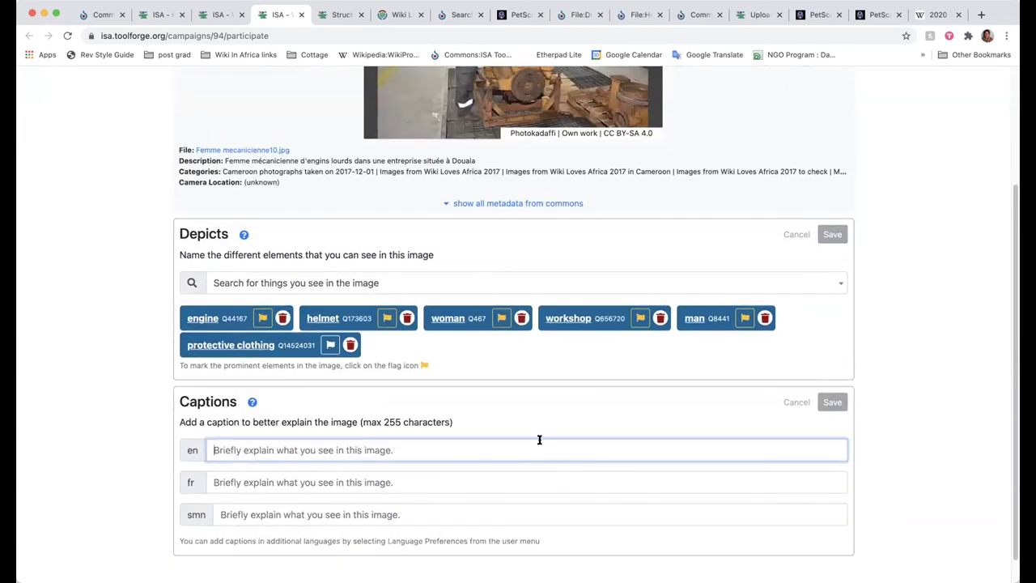
{"action": "scroll", "coordinate": [647, 392], "scroll_direction": "up", "scroll_amount": 1}
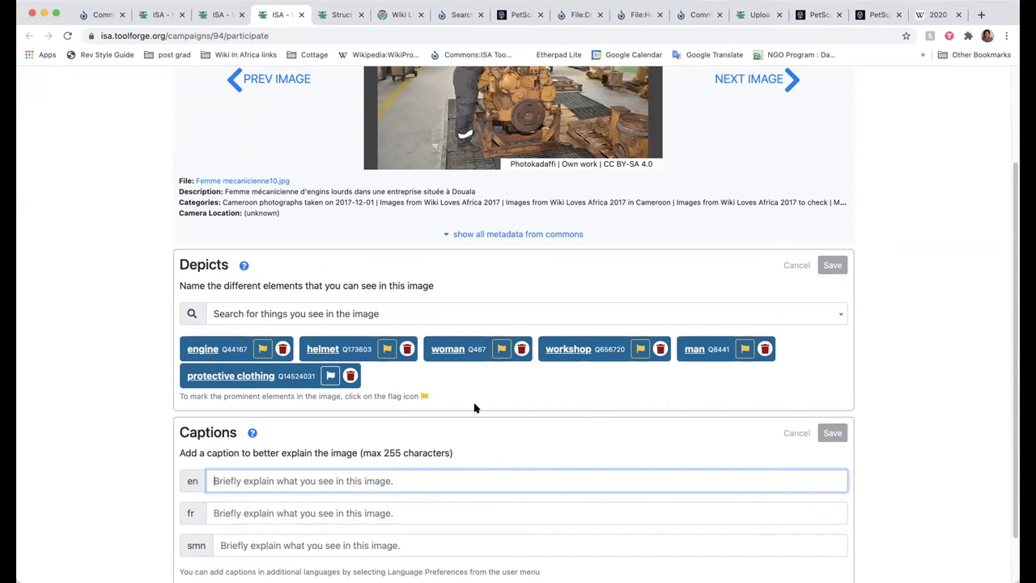
{"action": "type", "text": "Women "}
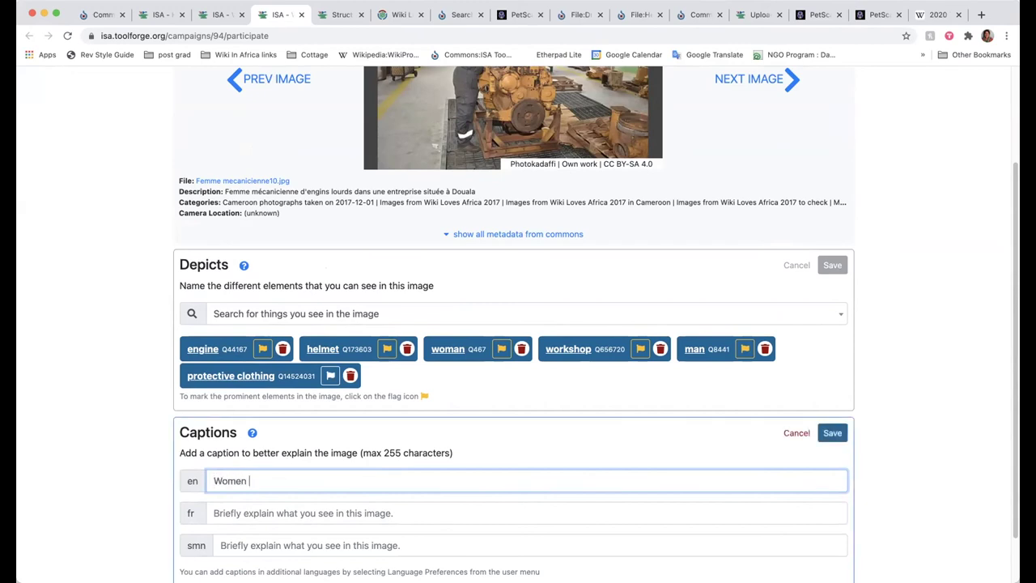
{"action": "type", "text": "mechanic working on an engine in "}
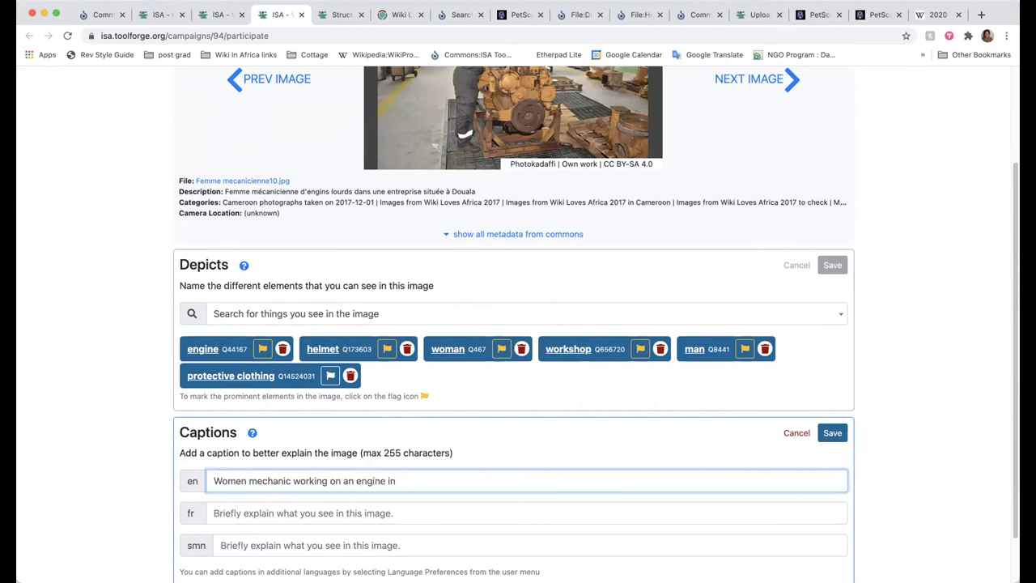
{"action": "type", "text": "a factory in Douaala"}
{"action": "scroll", "coordinate": [122, 428], "scroll_direction": "down", "scroll_amount": 1}
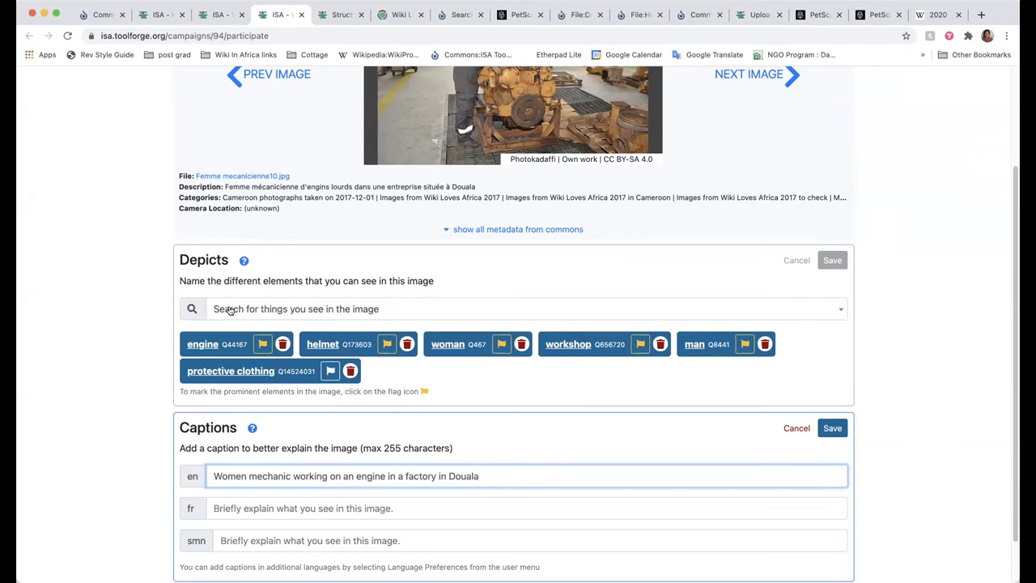
Step: Try to find a depicted item for the pallet in the photo, searching for "pallett" and "pallette"
{"action": "scroll", "coordinate": [432, 213], "scroll_direction": "up", "scroll_amount": 1}
{"action": "scroll", "coordinate": [415, 196], "scroll_direction": "up", "scroll_amount": 3}
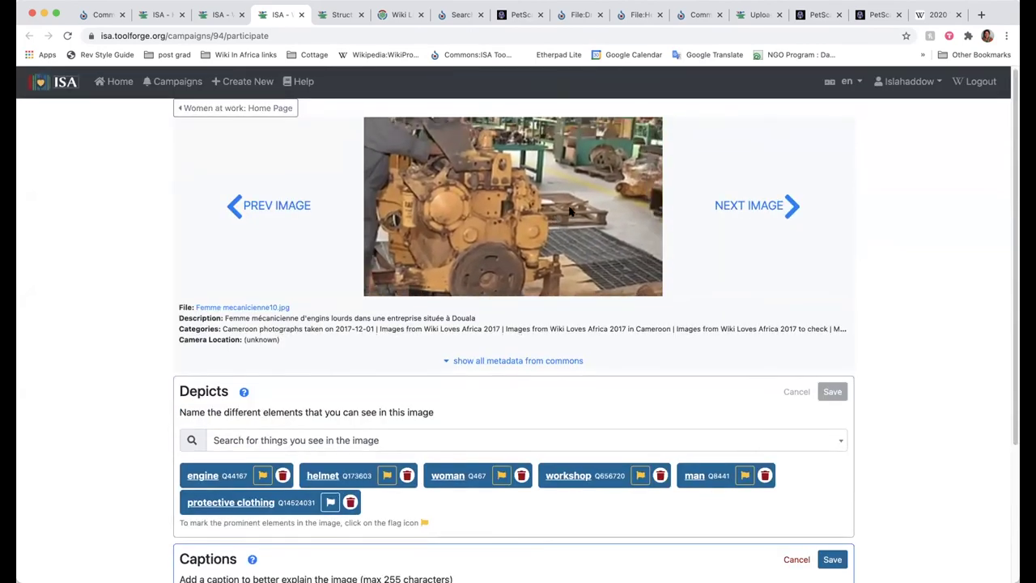
{"action": "left_click", "coordinate": [253, 442]}
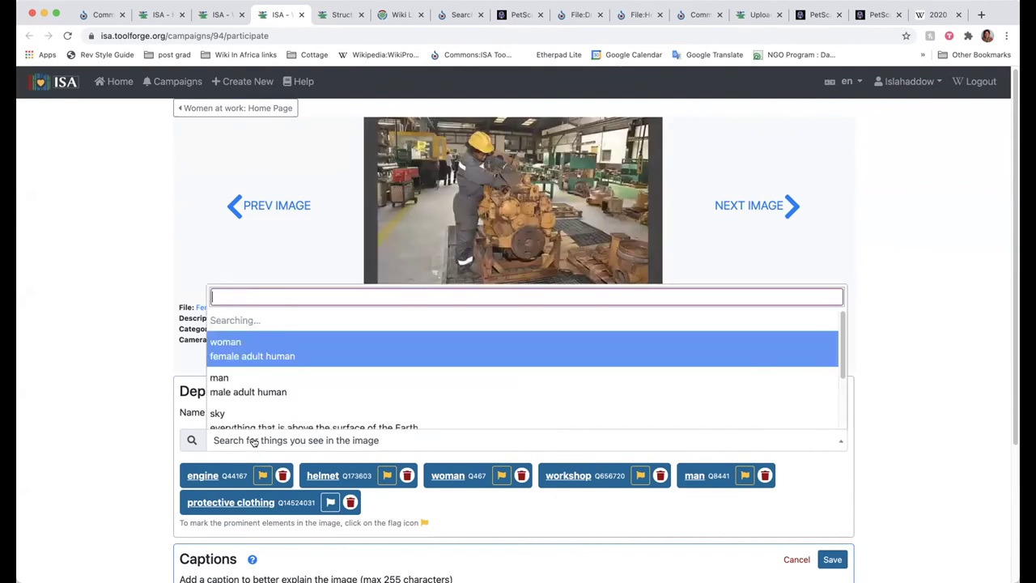
{"action": "type", "text": "pallett"}
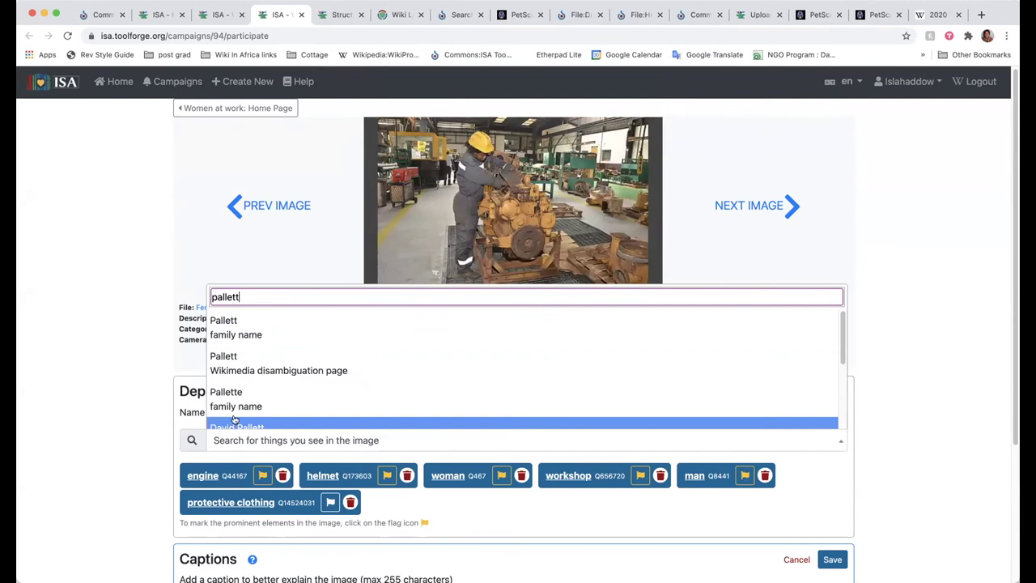
{"action": "type", "text": "e"}
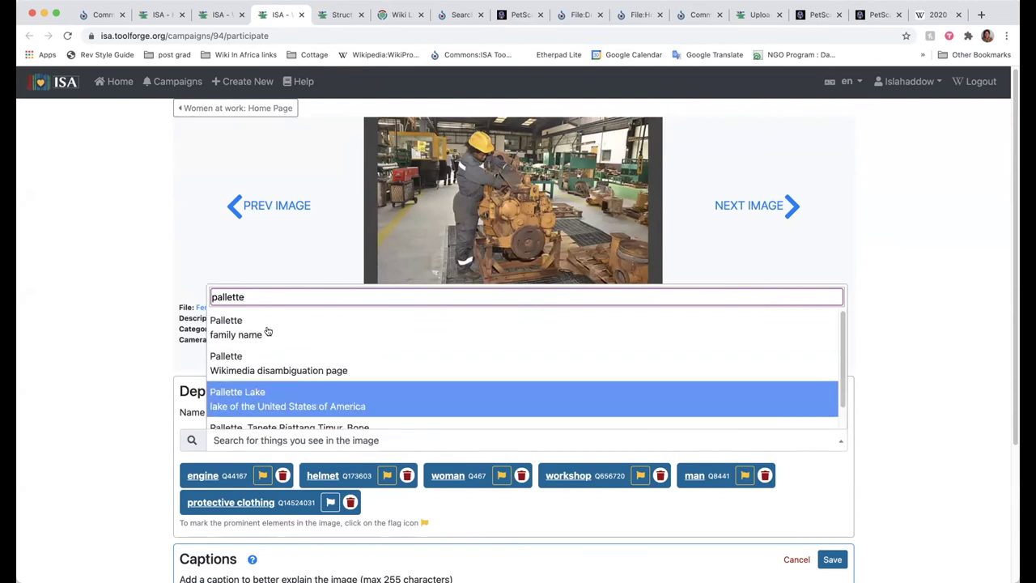
{"action": "scroll", "coordinate": [347, 341], "scroll_direction": "down", "scroll_amount": 1}
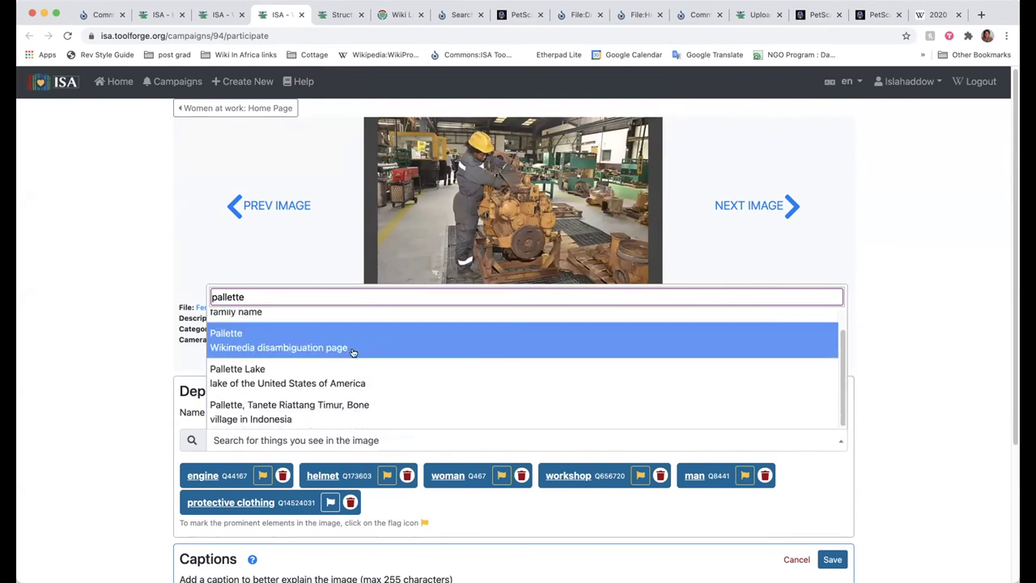
{"action": "left_click_drag", "start_coordinate": [249, 298], "coordinate": [173, 298]}
{"action": "key", "text": "BackSpace"}
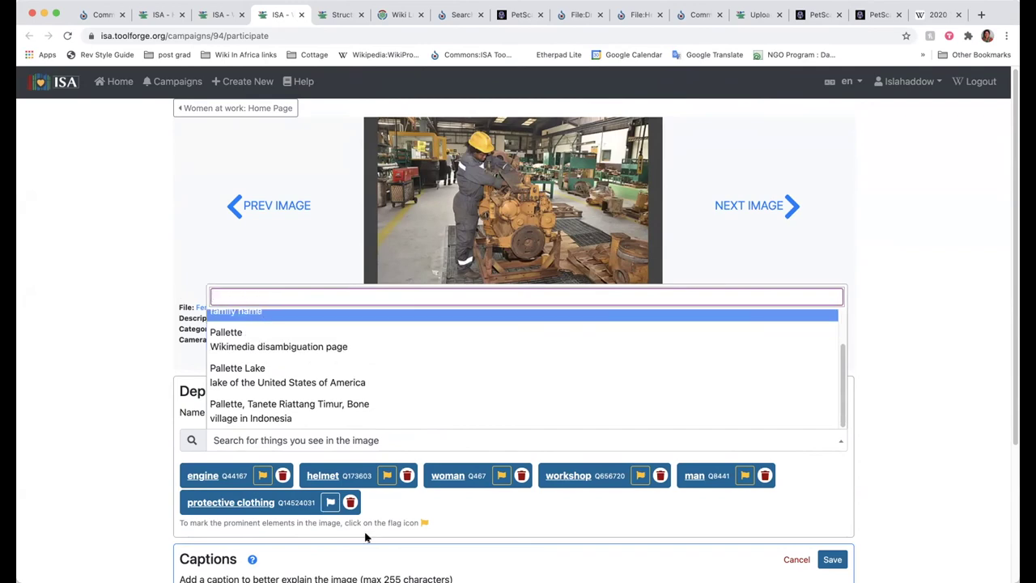
Step: Save the English caption of Femme mecanicienne10.jpg and review it together with the image's depicted items
{"action": "scroll", "coordinate": [404, 502], "scroll_direction": "down", "scroll_amount": 4}
{"action": "left_click", "coordinate": [707, 429]}
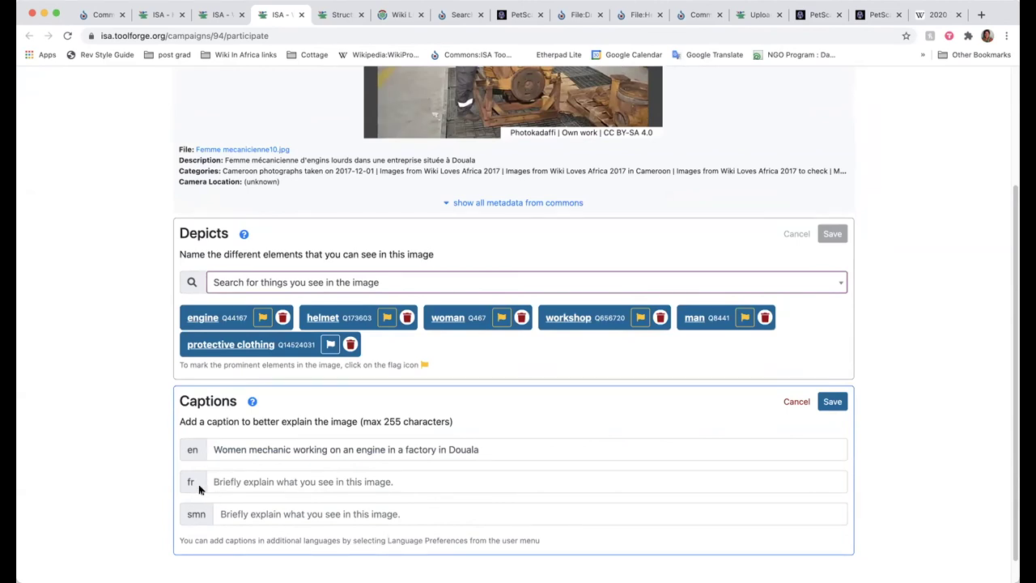
{"action": "left_click", "coordinate": [832, 401]}
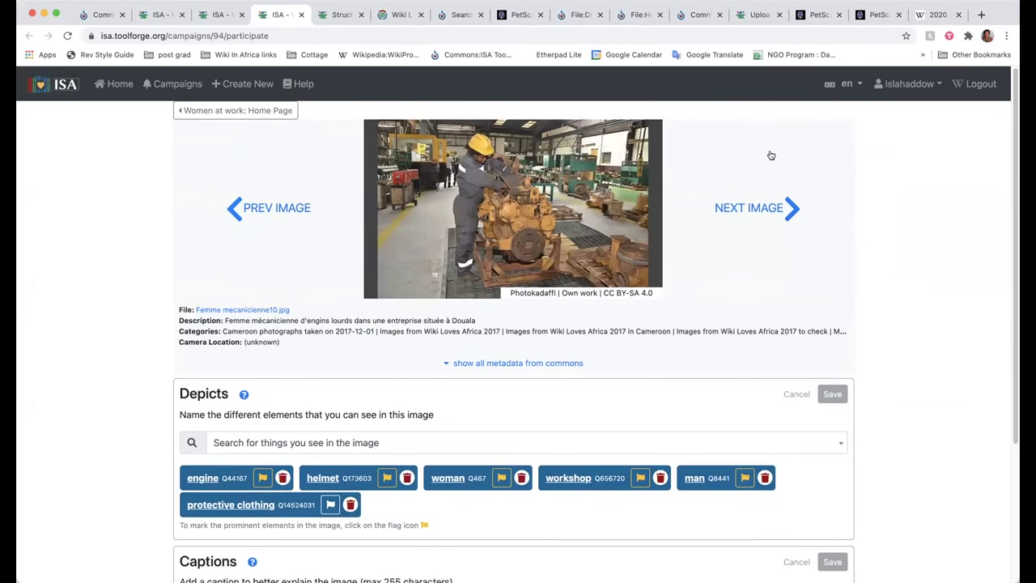
{"action": "scroll", "coordinate": [143, 460], "scroll_direction": "down", "scroll_amount": 4}
{"action": "scroll", "coordinate": [544, 455], "scroll_direction": "up", "scroll_amount": 4}
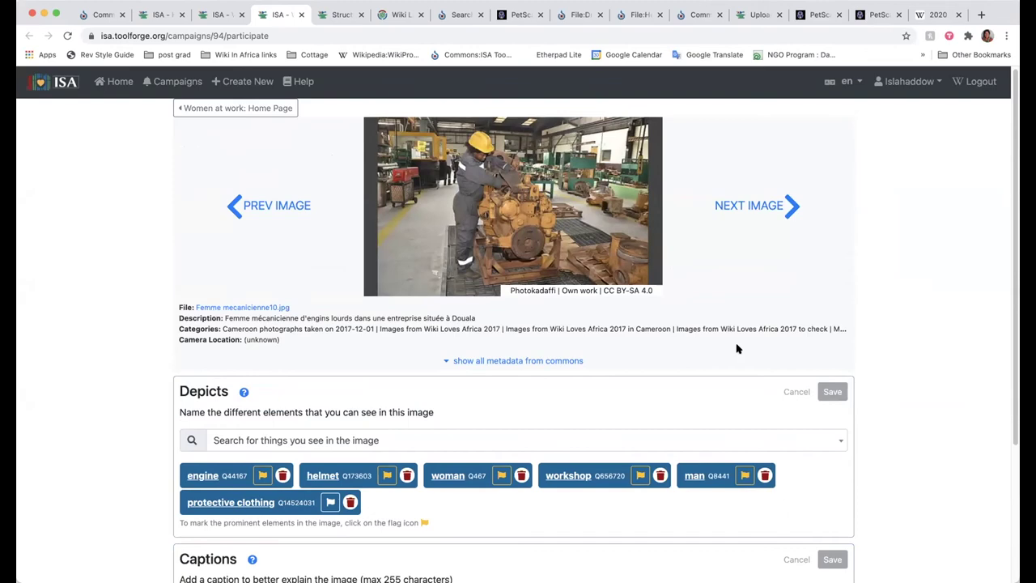
{"action": "scroll", "coordinate": [706, 430], "scroll_direction": "down", "scroll_amount": 3}
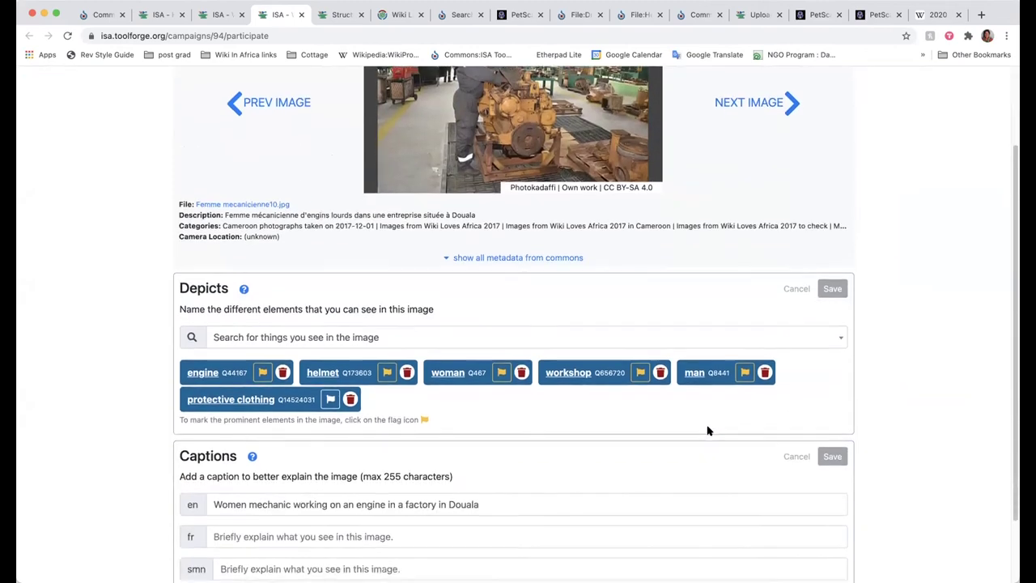
{"action": "scroll", "coordinate": [707, 431], "scroll_direction": "up", "scroll_amount": 3}
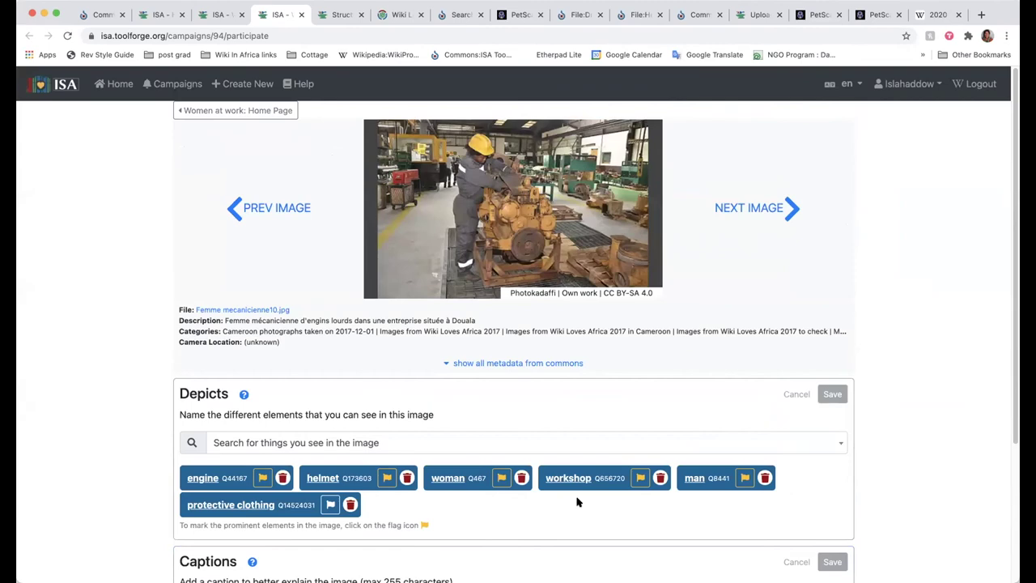
{"action": "scroll", "coordinate": [577, 501], "scroll_direction": "down", "scroll_amount": 3}
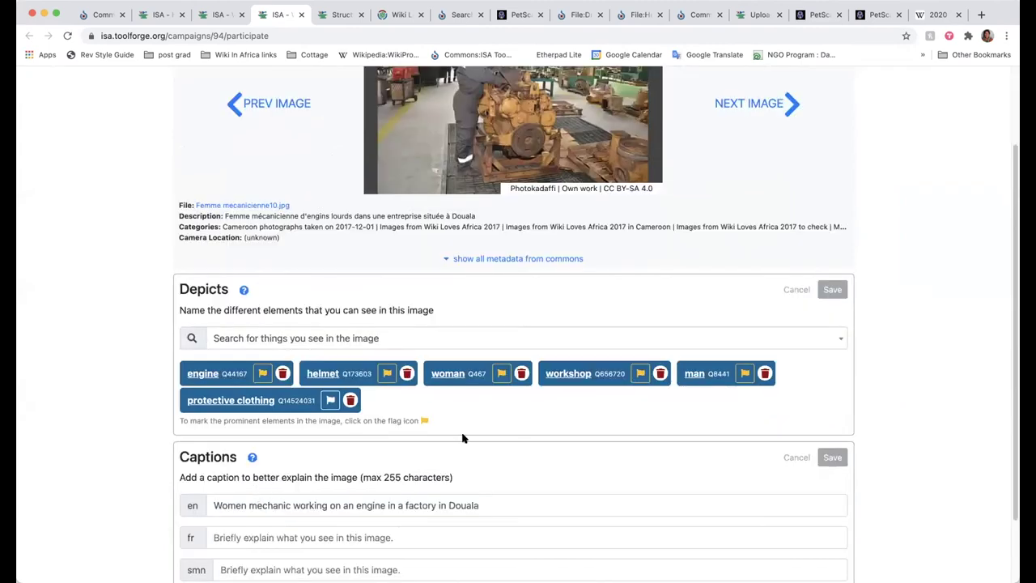
{"action": "scroll", "coordinate": [497, 426], "scroll_direction": "up", "scroll_amount": 3}
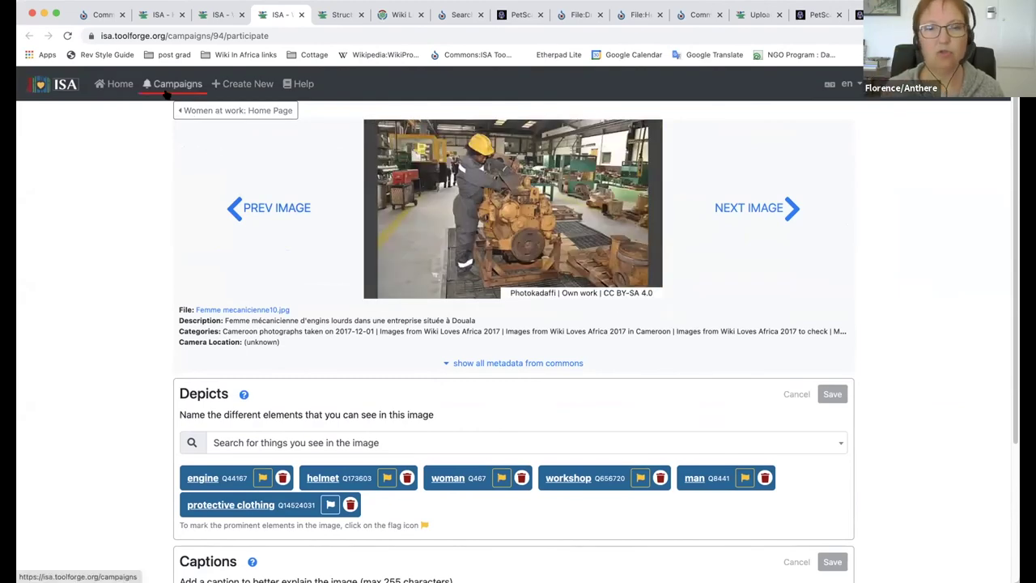
Step: Advance through the Women at work campaign's images as far as Fotothek df n-33 0000068 Polsterer.jpg
{"action": "left_click", "coordinate": [739, 212]}
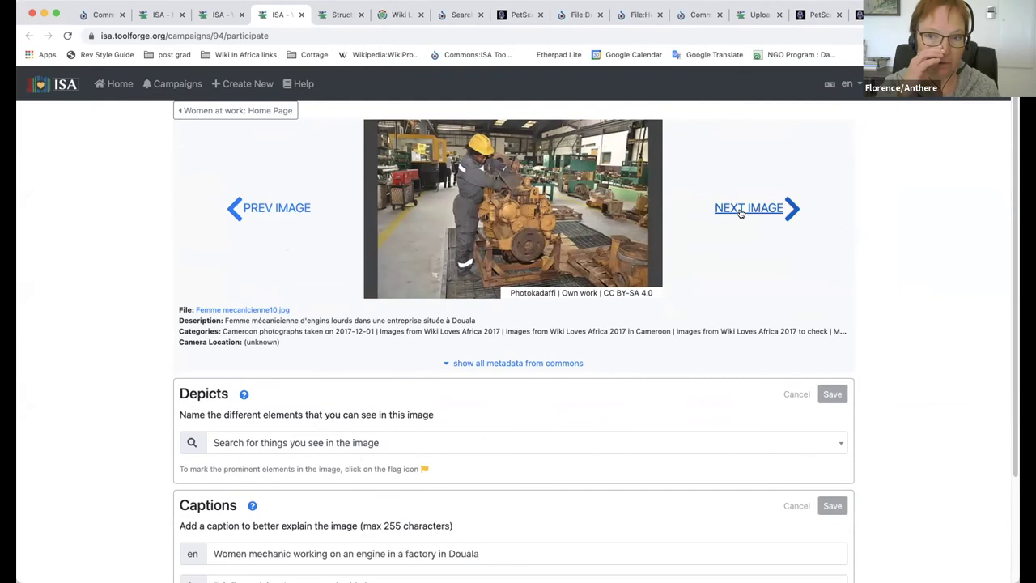
{"action": "scroll", "coordinate": [731, 395], "scroll_direction": "down", "scroll_amount": 2}
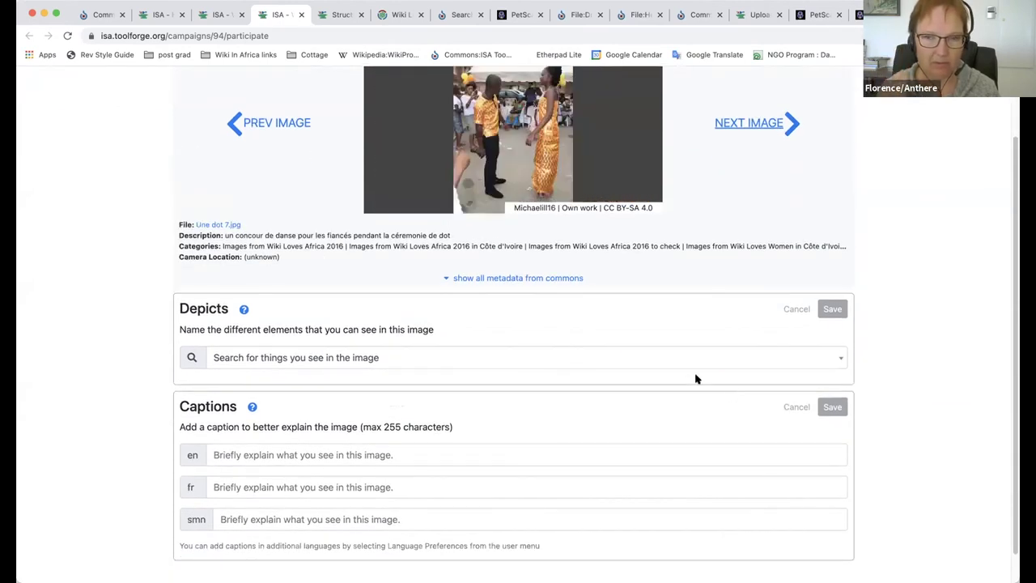
{"action": "scroll", "coordinate": [728, 127], "scroll_direction": "up", "scroll_amount": 2}
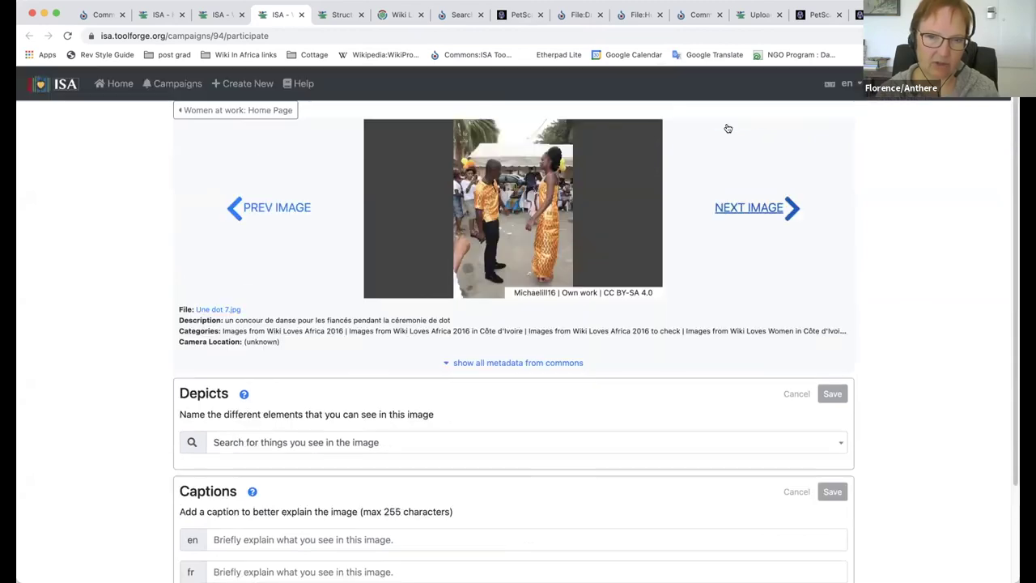
{"action": "left_click", "coordinate": [728, 128]}
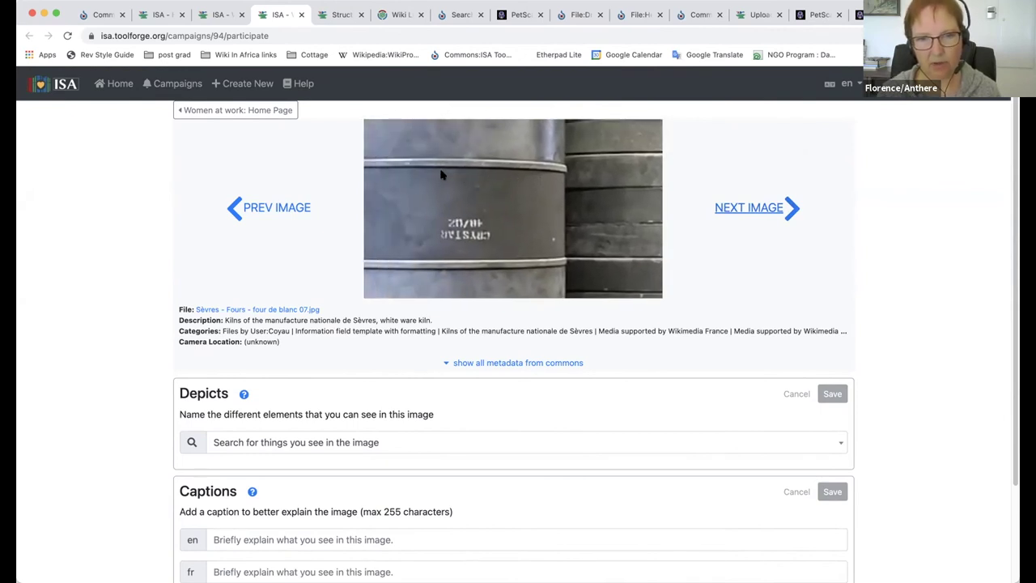
{"action": "left_click", "coordinate": [762, 208]}
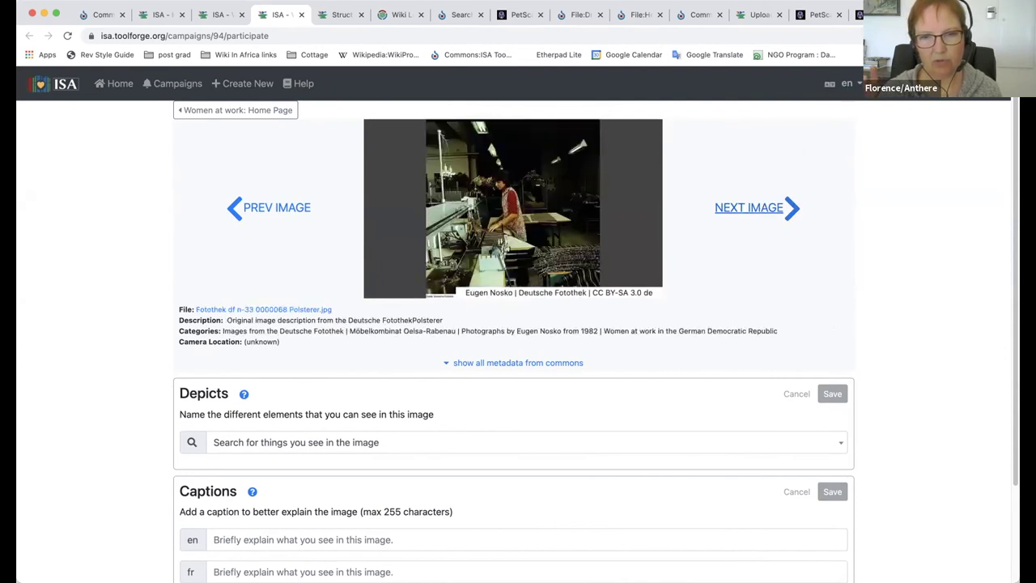
Step: Examine the interface language choices, the caption fields for each language and the account's language preferences option
{"action": "left_click", "coordinate": [857, 82]}
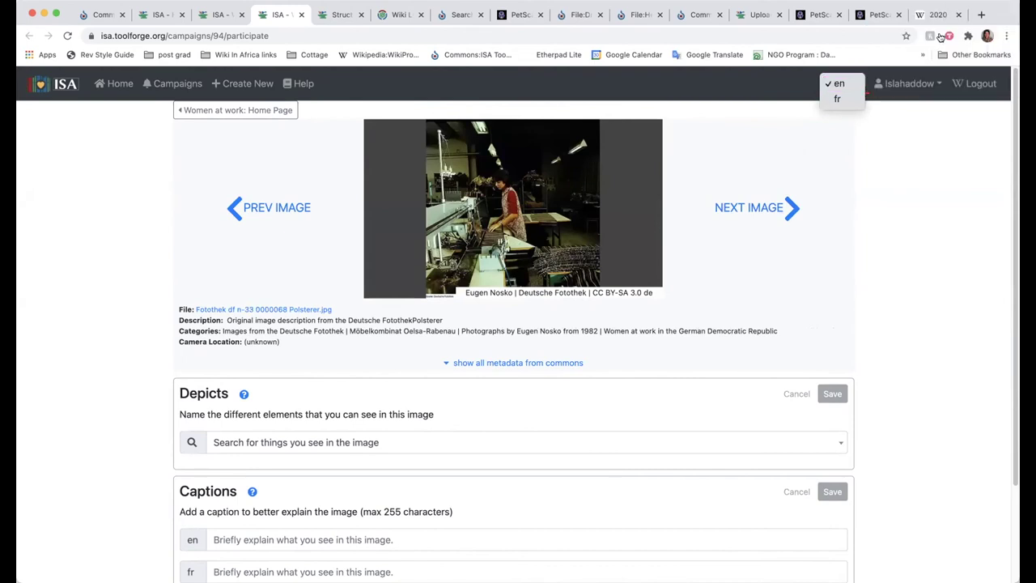
{"action": "left_click", "coordinate": [953, 265]}
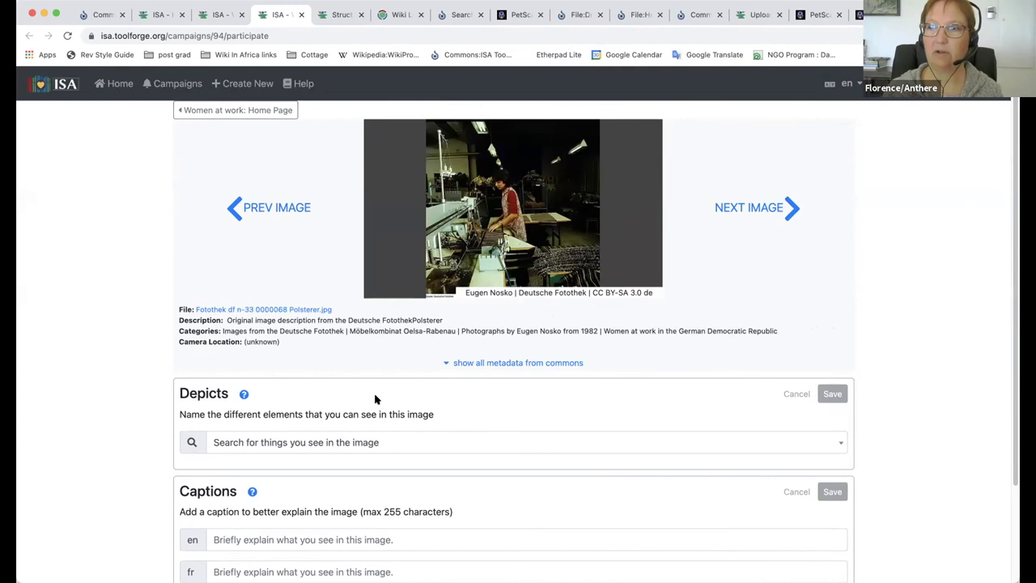
{"action": "scroll", "coordinate": [374, 397], "scroll_direction": "down", "scroll_amount": 1}
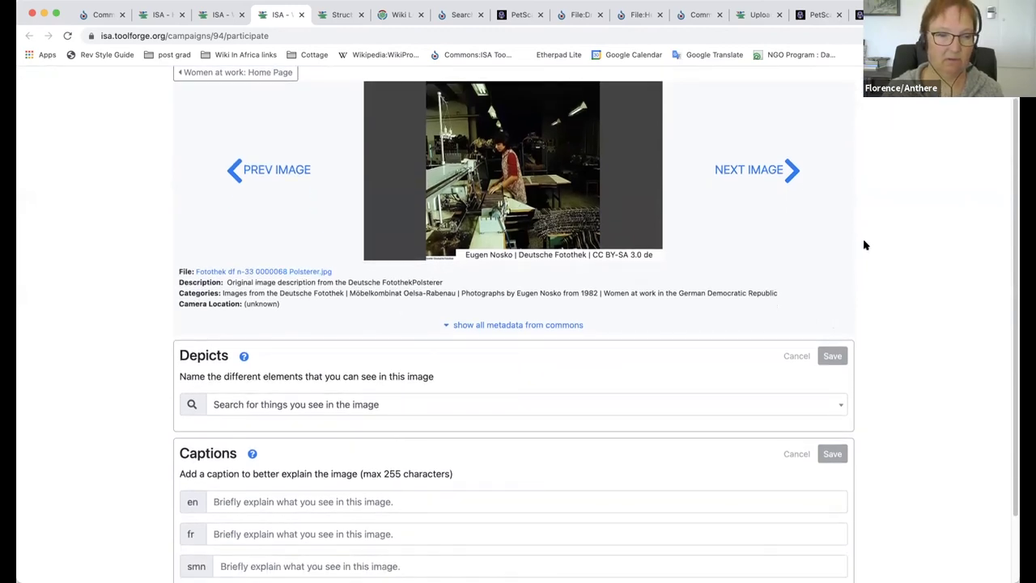
{"action": "scroll", "coordinate": [862, 243], "scroll_direction": "up", "scroll_amount": 1}
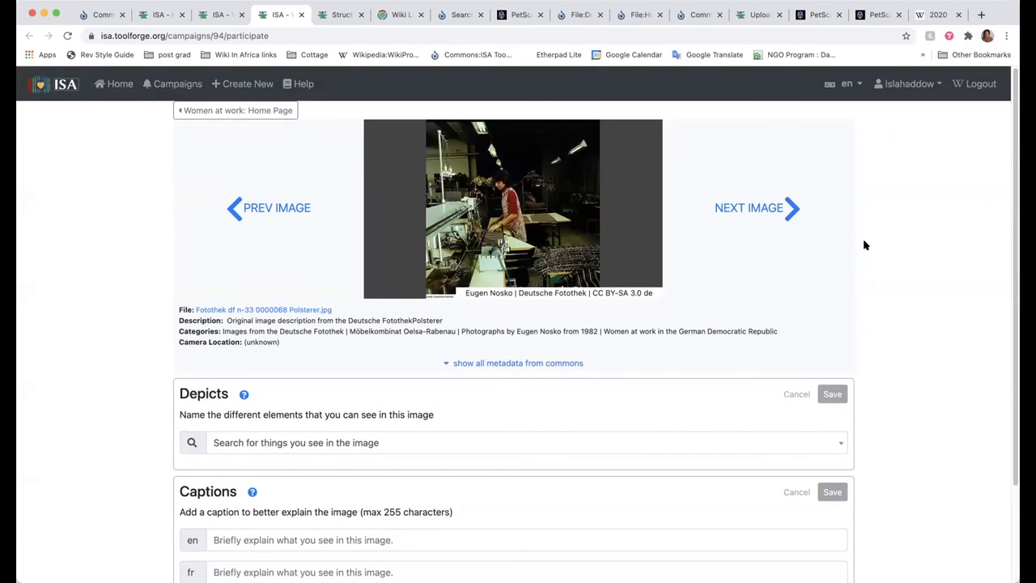
{"action": "left_click", "coordinate": [843, 84]}
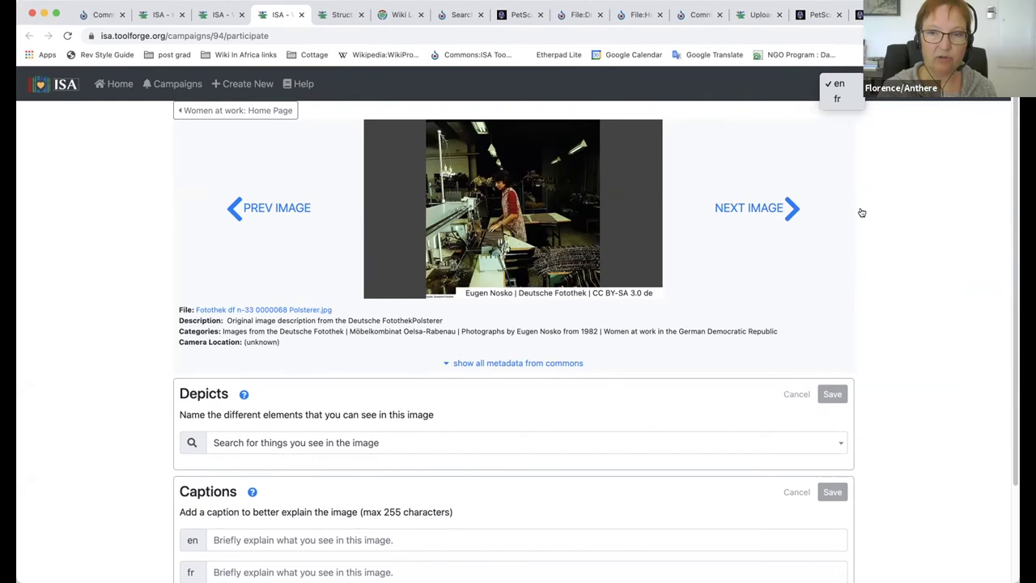
{"action": "left_click", "coordinate": [913, 243]}
{"action": "scroll", "coordinate": [911, 247], "scroll_direction": "down", "scroll_amount": 3}
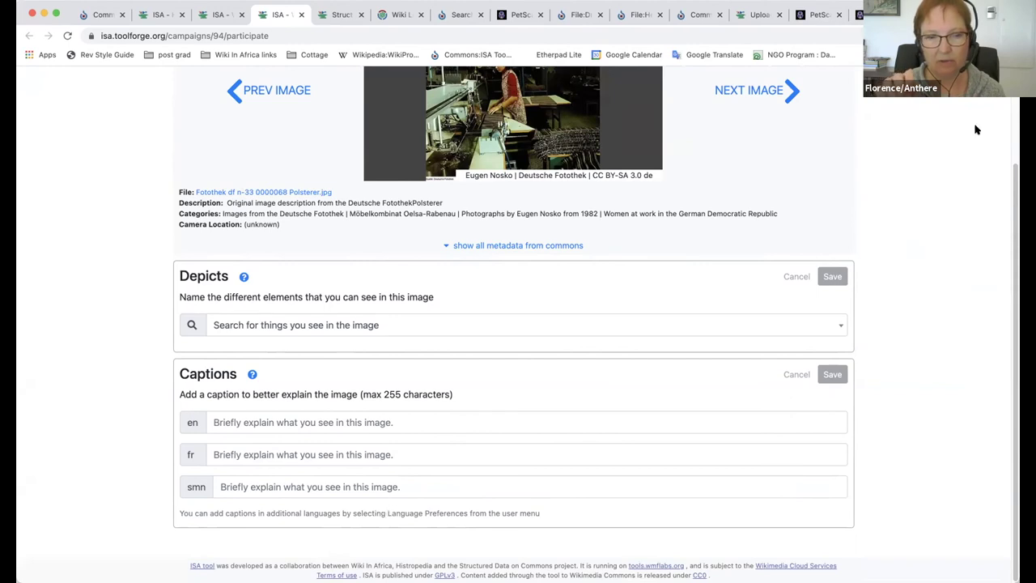
{"action": "scroll", "coordinate": [395, 511], "scroll_direction": "up", "scroll_amount": 1}
{"action": "scroll", "coordinate": [954, 95], "scroll_direction": "up", "scroll_amount": 3}
{"action": "left_click", "coordinate": [907, 83]}
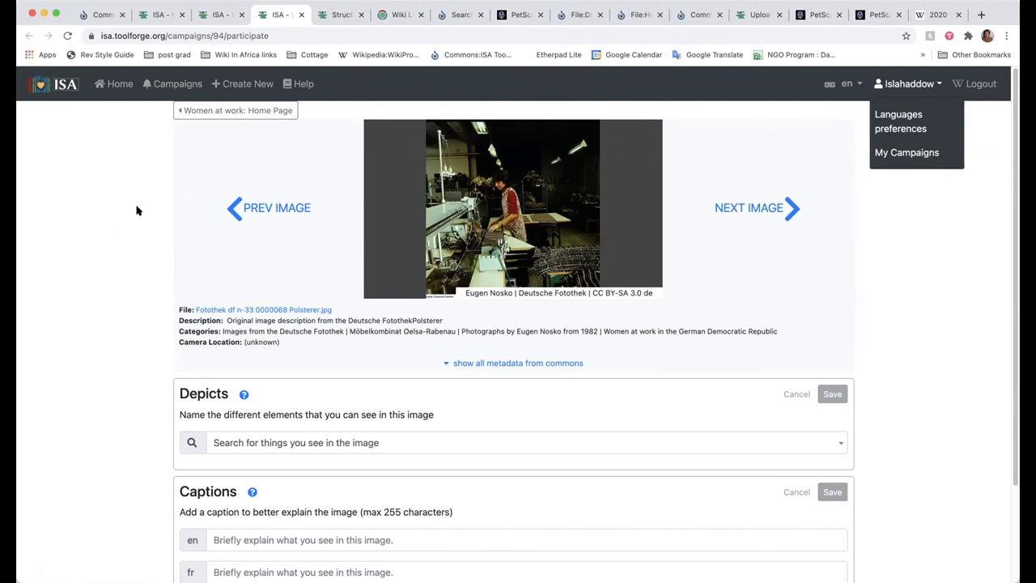
Step: Open the overview of ISA campaigns and look through the list of running campaigns
{"action": "left_click", "coordinate": [171, 97]}
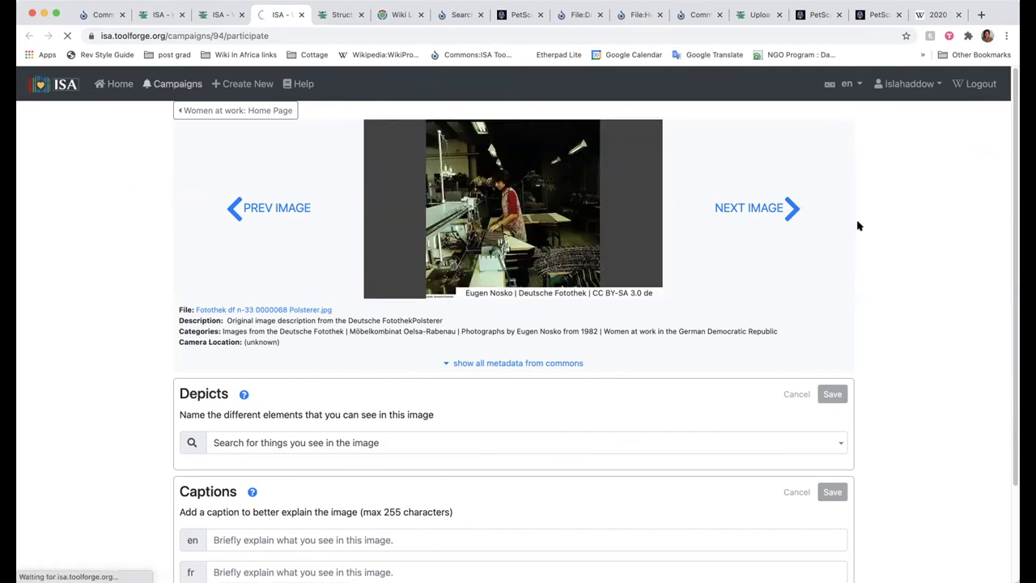
{"action": "scroll", "coordinate": [723, 261], "scroll_direction": "down", "scroll_amount": 1}
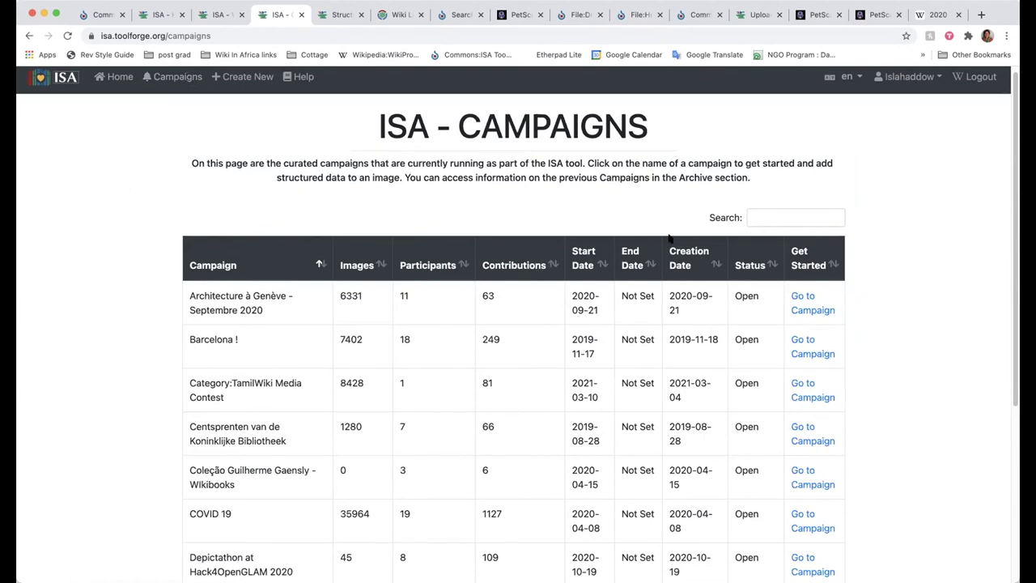
{"action": "scroll", "coordinate": [781, 291], "scroll_direction": "down", "scroll_amount": 1}
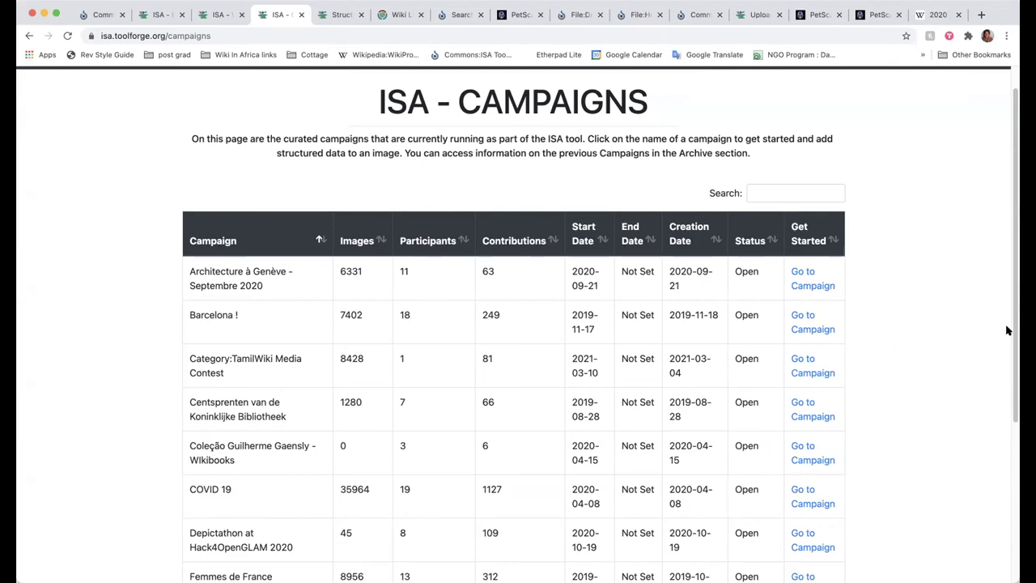
{"action": "scroll", "coordinate": [951, 227], "scroll_direction": "down", "scroll_amount": 1}
{"action": "scroll", "coordinate": [951, 226], "scroll_direction": "down", "scroll_amount": 3}
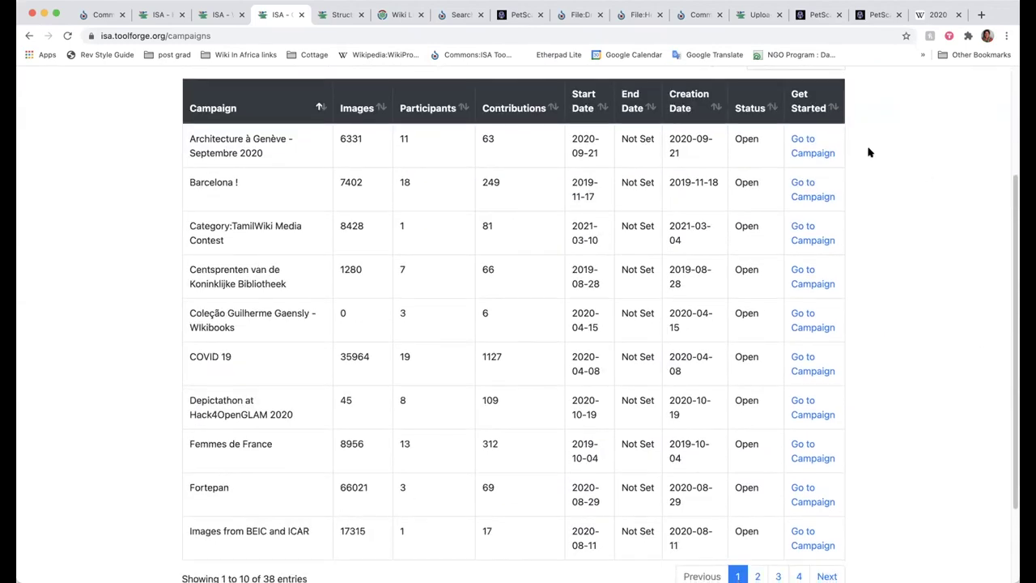
Step: Open the form for creating a new campaign from the end of the ISA campaigns list and skim it
{"action": "scroll", "coordinate": [892, 158], "scroll_direction": "down", "scroll_amount": 2}
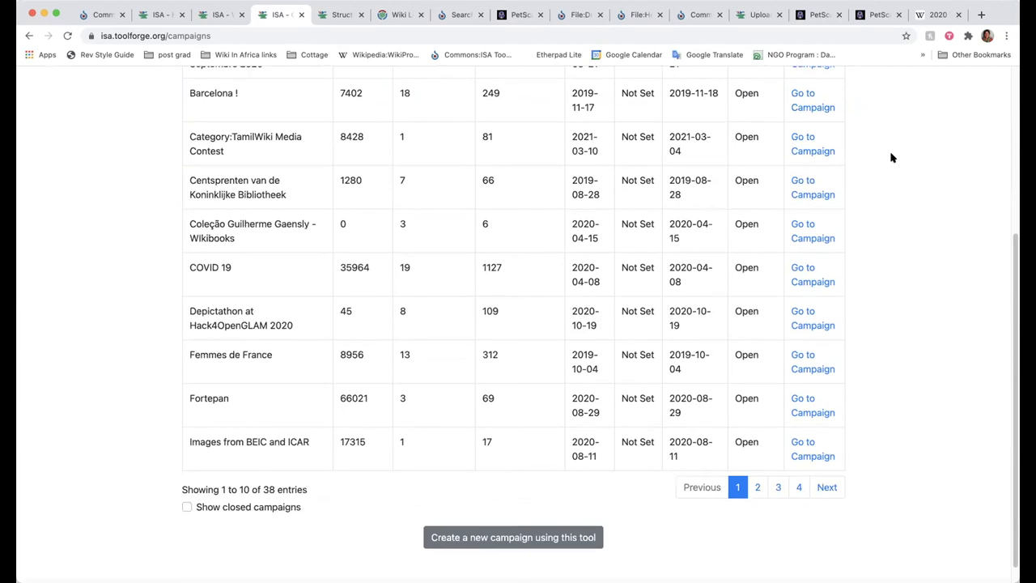
{"action": "scroll", "coordinate": [892, 158], "scroll_direction": "down", "scroll_amount": 1}
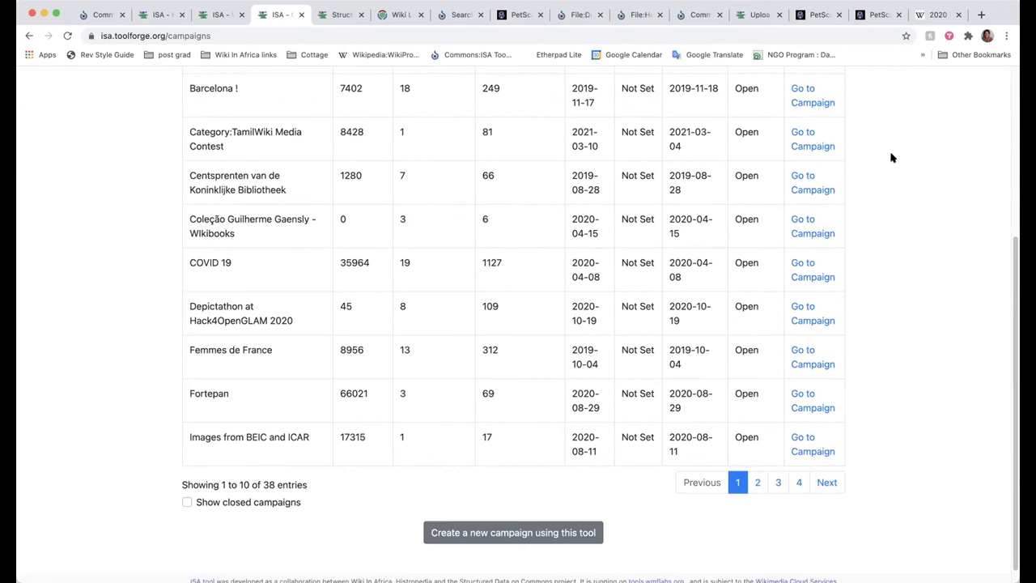
{"action": "scroll", "coordinate": [113, 299], "scroll_direction": "down", "scroll_amount": 1}
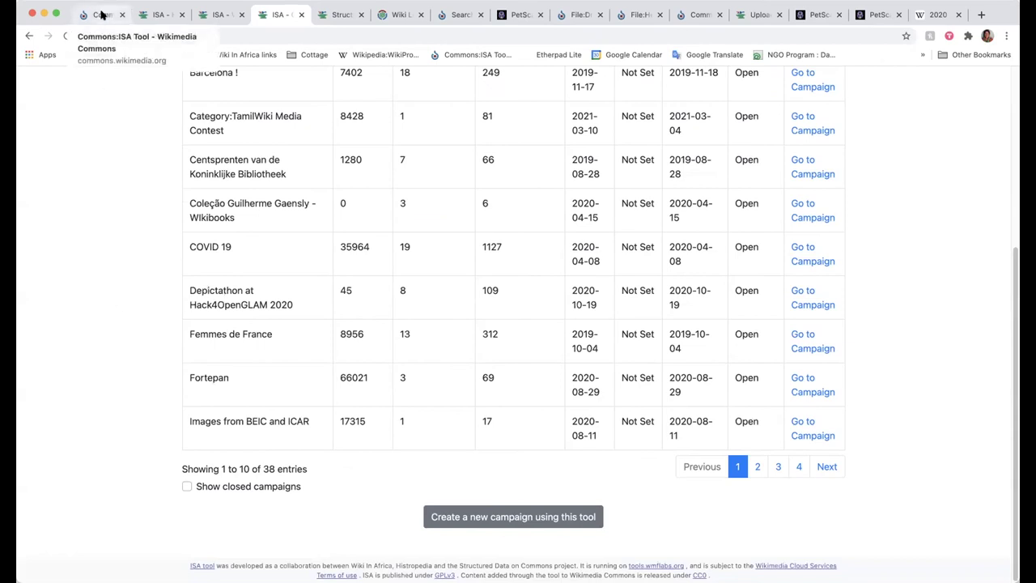
{"action": "left_click", "coordinate": [486, 518]}
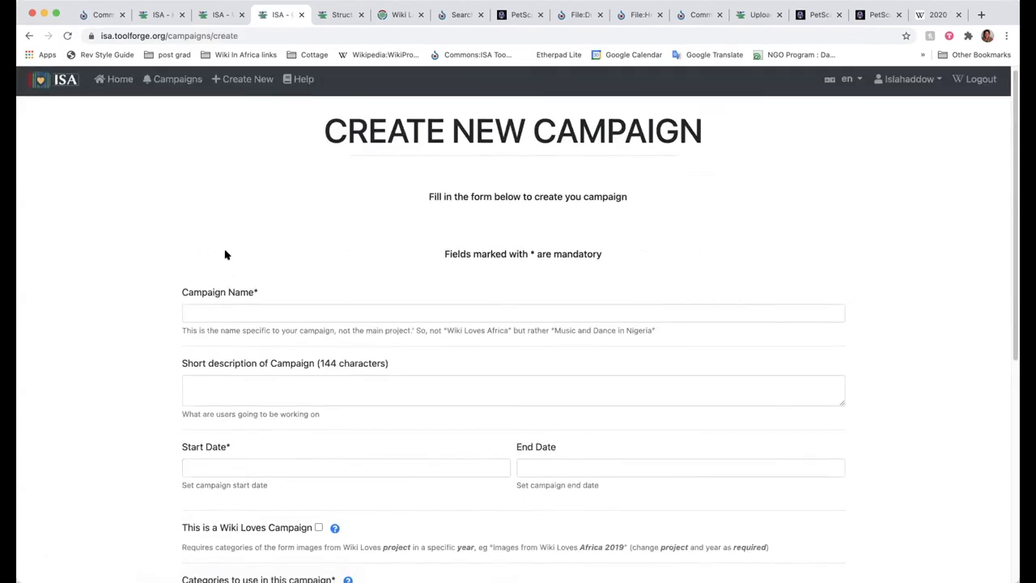
{"action": "scroll", "coordinate": [224, 251], "scroll_direction": "down", "scroll_amount": 5}
{"action": "scroll", "coordinate": [701, 310], "scroll_direction": "up", "scroll_amount": 5}
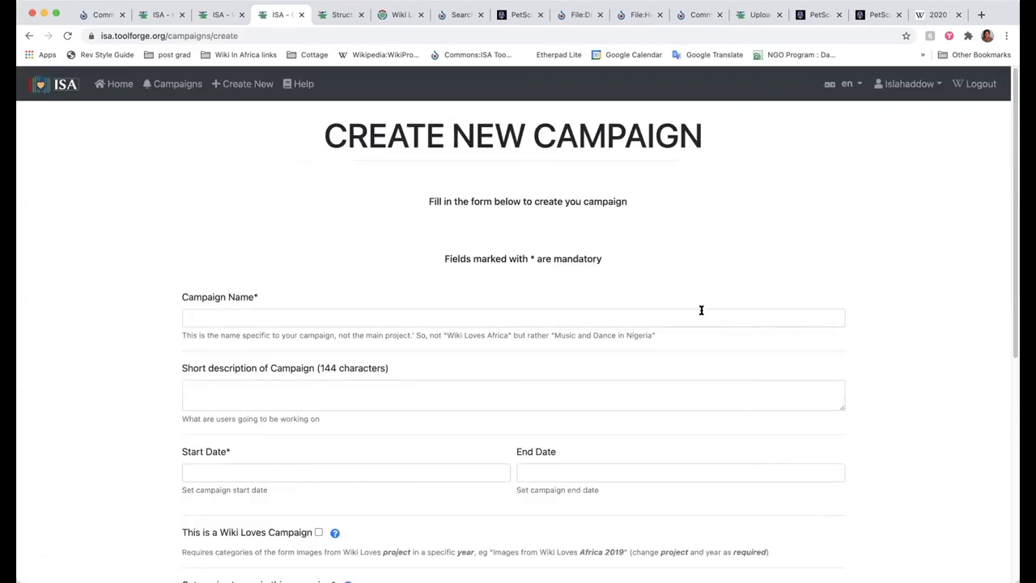
Step: Open the ISA manual on Wikimedia Commons and look through its instructions for players and campaign coordinators
{"action": "left_click", "coordinate": [86, 14]}
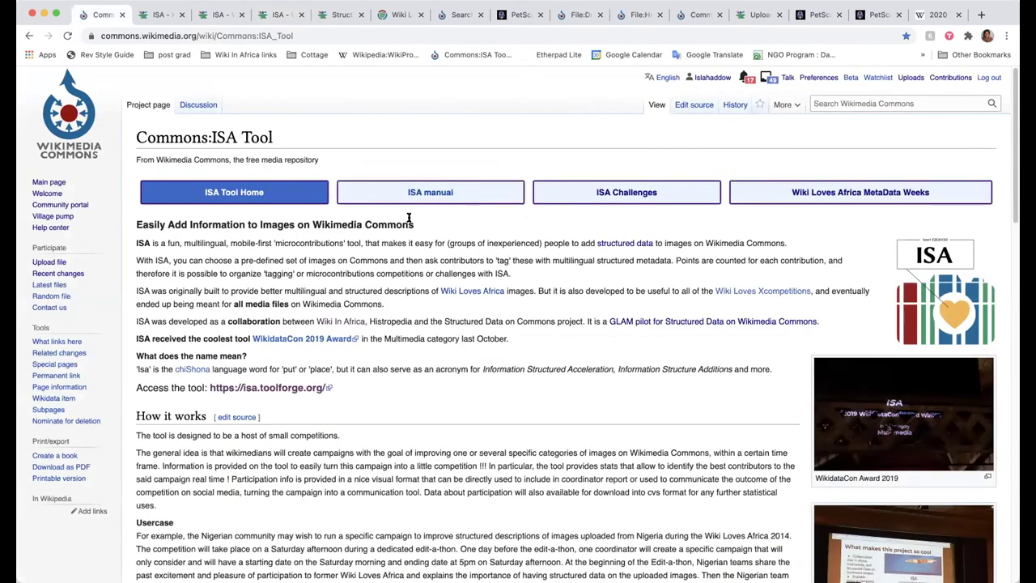
{"action": "left_click", "coordinate": [421, 194]}
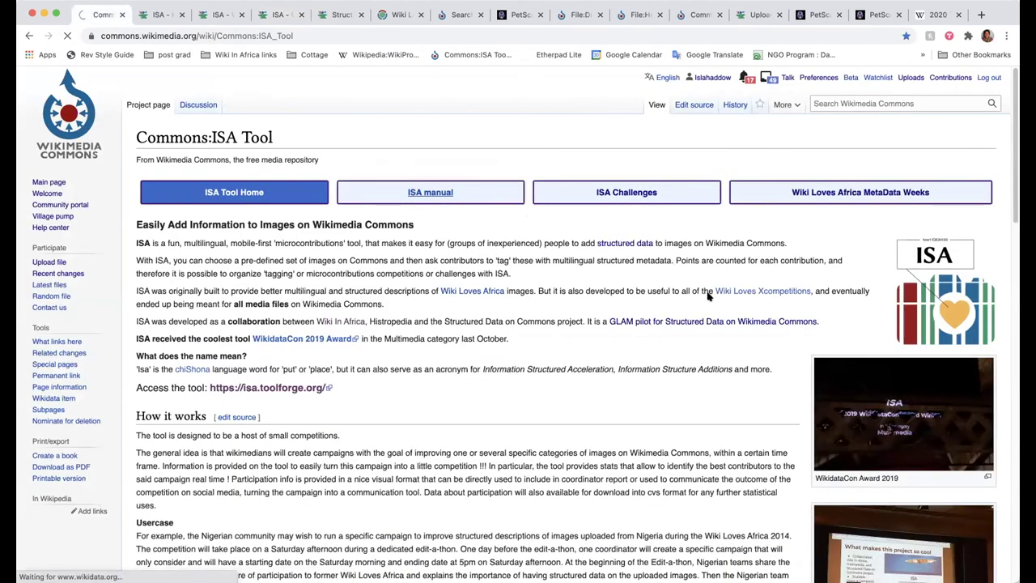
{"action": "scroll", "coordinate": [733, 330], "scroll_direction": "down", "scroll_amount": 5}
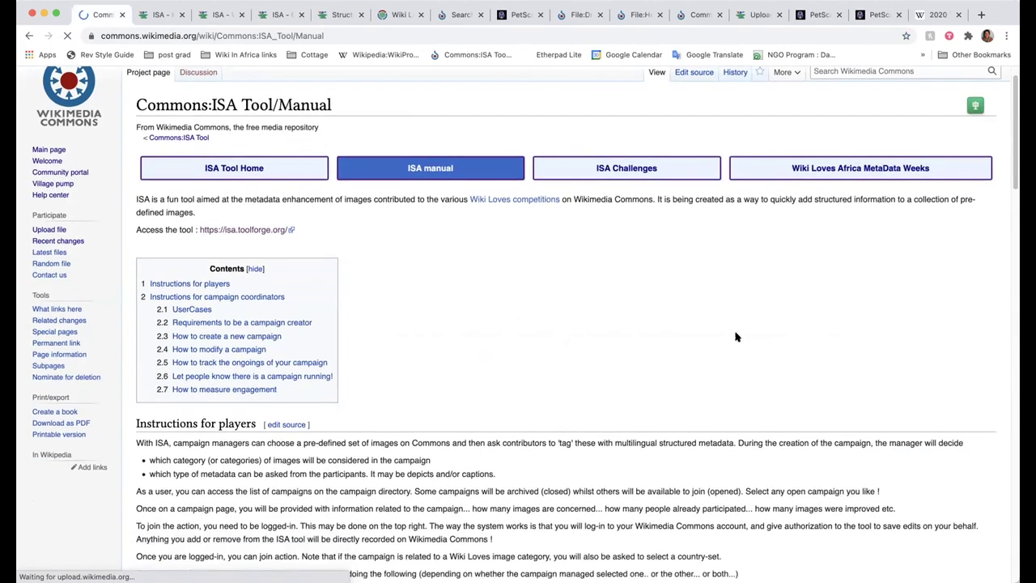
{"action": "scroll", "coordinate": [736, 333], "scroll_direction": "down", "scroll_amount": 10}
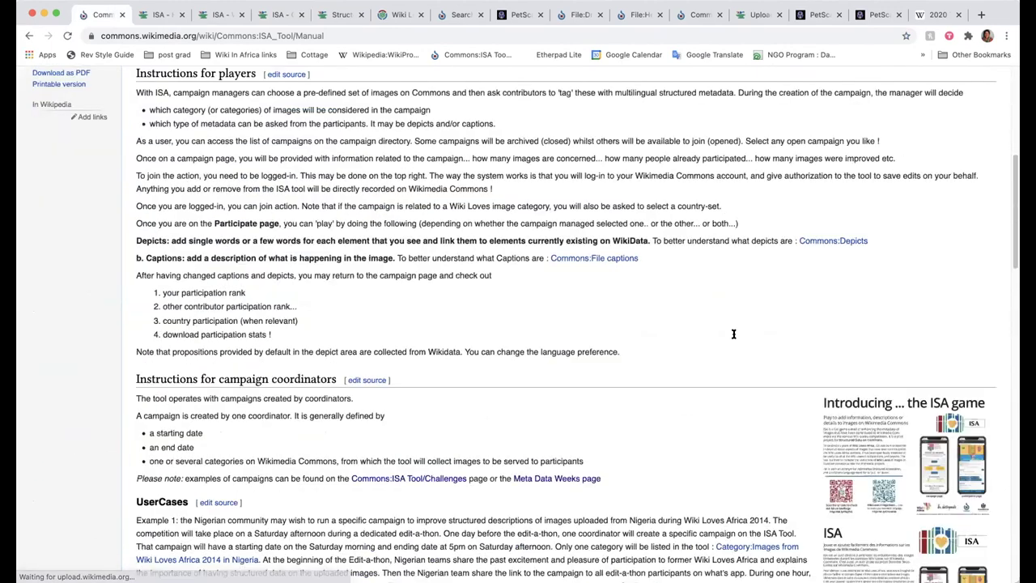
{"action": "scroll", "coordinate": [733, 334], "scroll_direction": "down", "scroll_amount": 20}
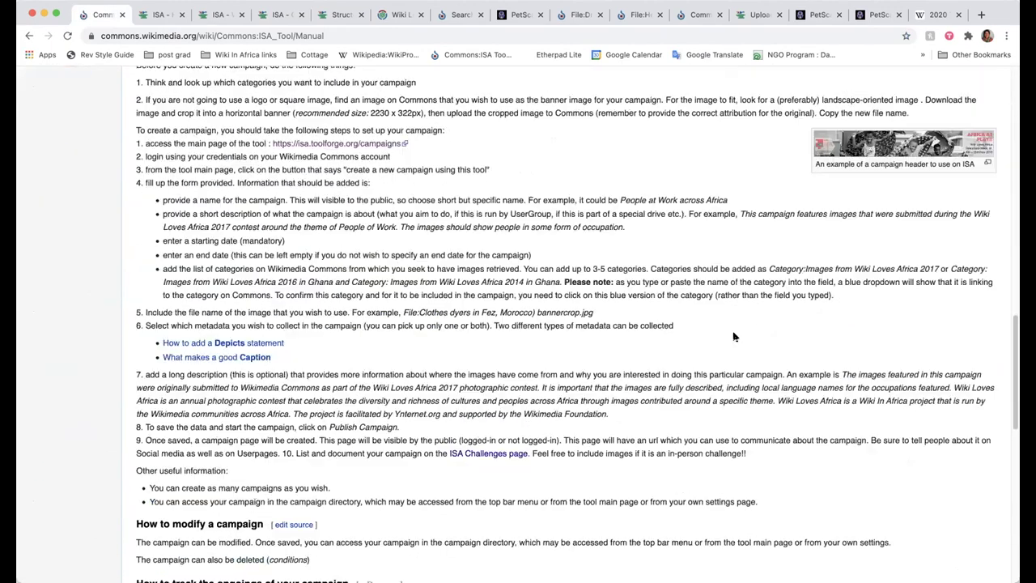
{"action": "scroll", "coordinate": [733, 334], "scroll_direction": "down", "scroll_amount": 5}
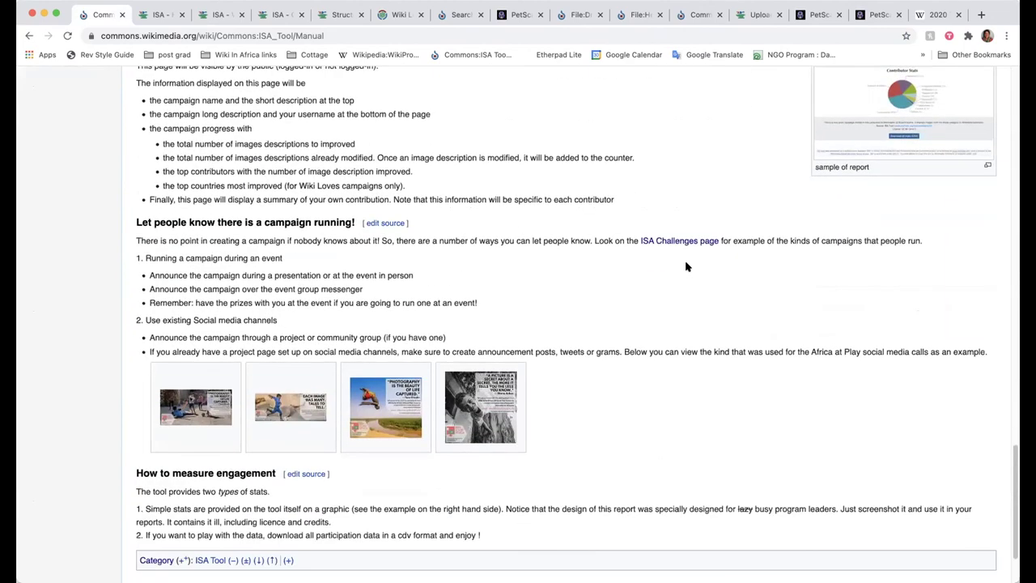
{"action": "scroll", "coordinate": [685, 266], "scroll_direction": "up", "scroll_amount": 9}
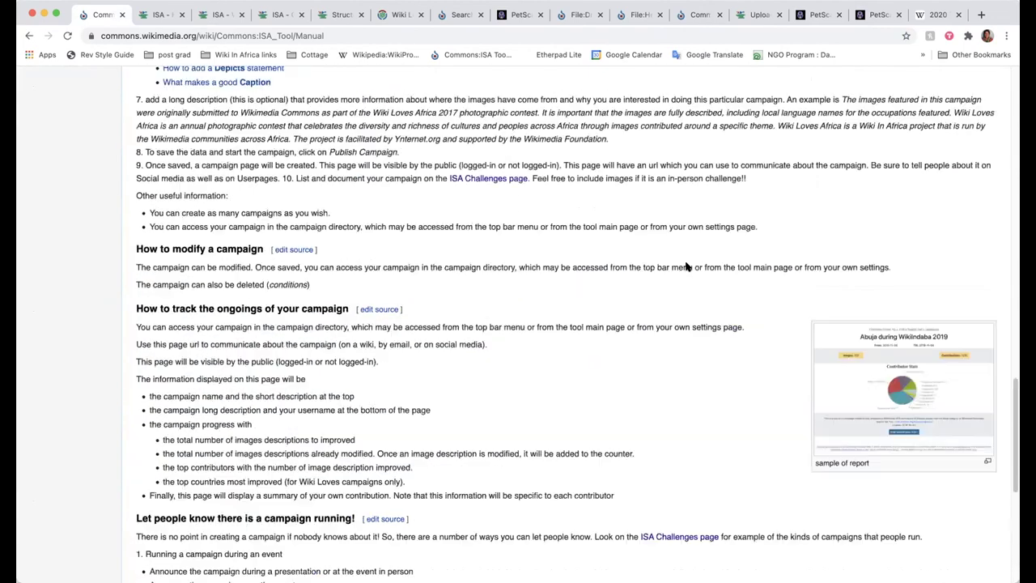
{"action": "scroll", "coordinate": [685, 266], "scroll_direction": "up", "scroll_amount": 15}
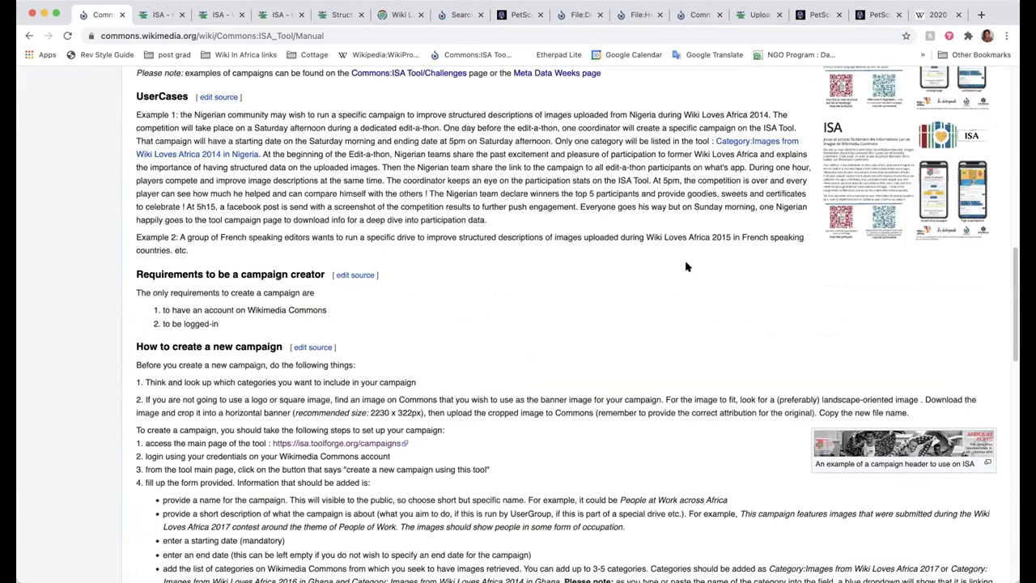
{"action": "scroll", "coordinate": [685, 266], "scroll_direction": "up", "scroll_amount": 20}
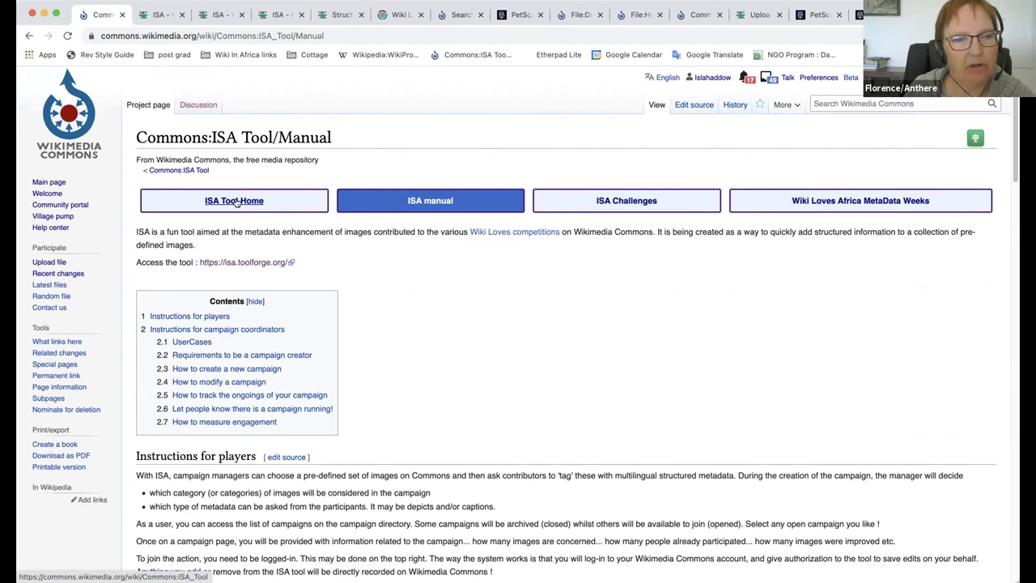
Step: Return to the new campaign form, examine its fields down to the publishing option, and open the category search
{"action": "left_click", "coordinate": [159, 16]}
{"action": "left_click", "coordinate": [220, 15]}
{"action": "left_click", "coordinate": [276, 15]}
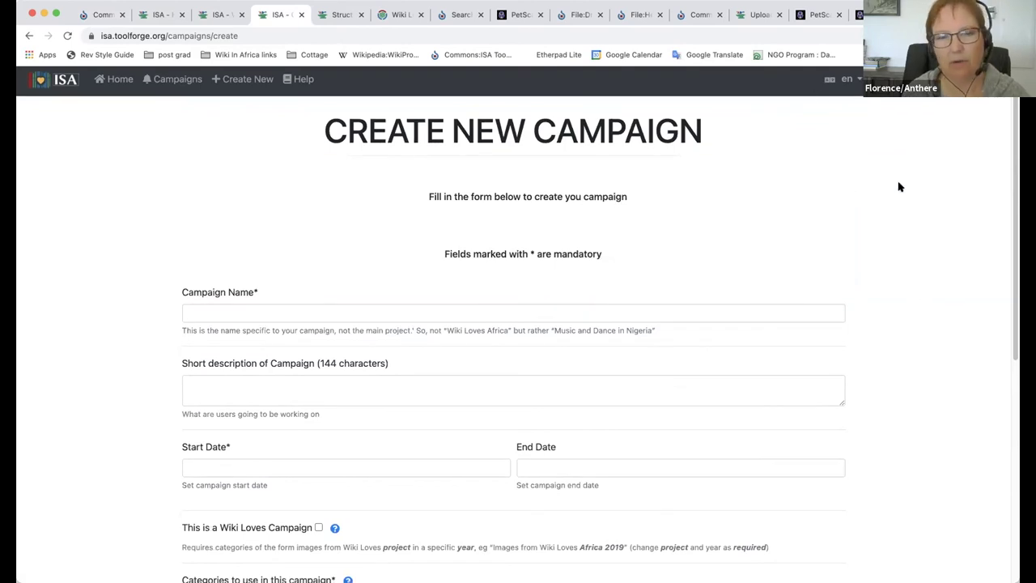
{"action": "scroll", "coordinate": [898, 187], "scroll_direction": "down", "scroll_amount": 3}
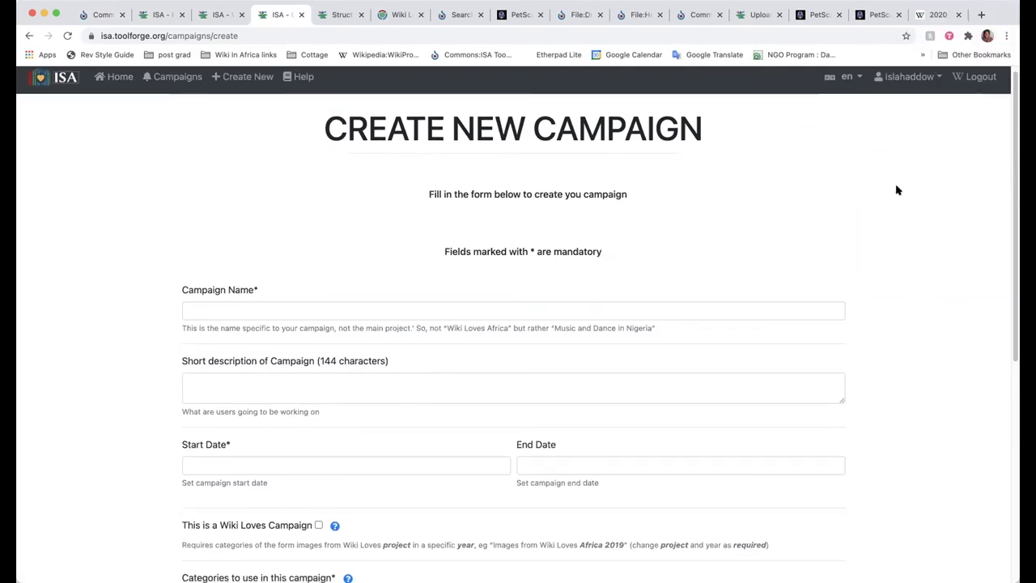
{"action": "scroll", "coordinate": [897, 189], "scroll_direction": "down", "scroll_amount": 2}
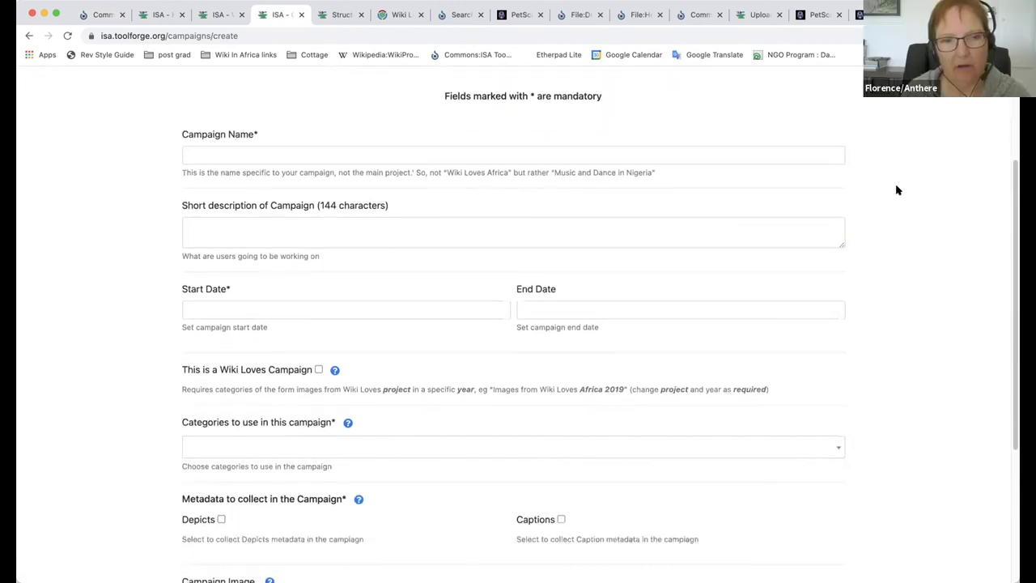
{"action": "scroll", "coordinate": [897, 189], "scroll_direction": "down", "scroll_amount": 1}
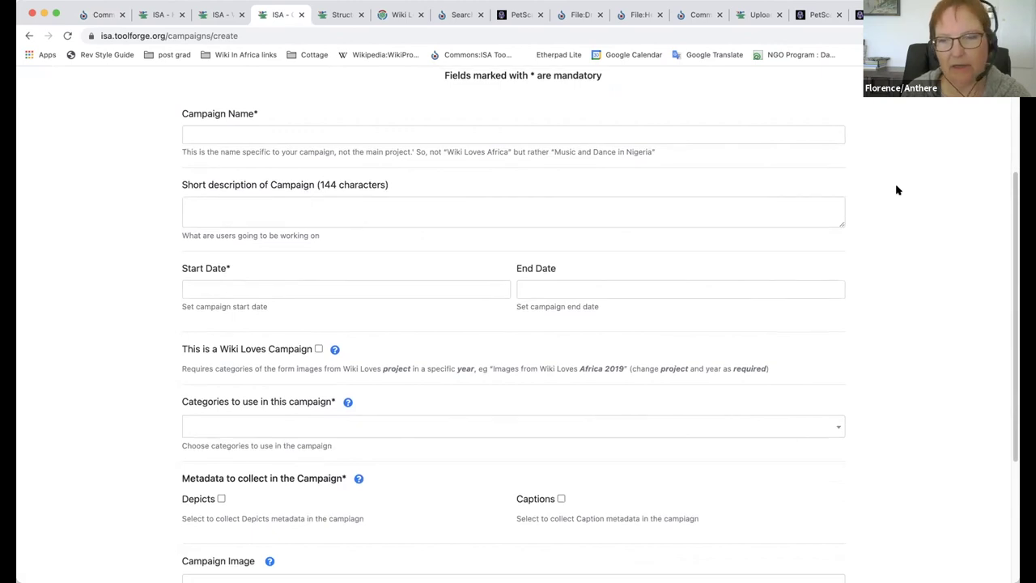
{"action": "scroll", "coordinate": [896, 189], "scroll_direction": "down", "scroll_amount": 1}
{"action": "scroll", "coordinate": [897, 189], "scroll_direction": "down", "scroll_amount": 2}
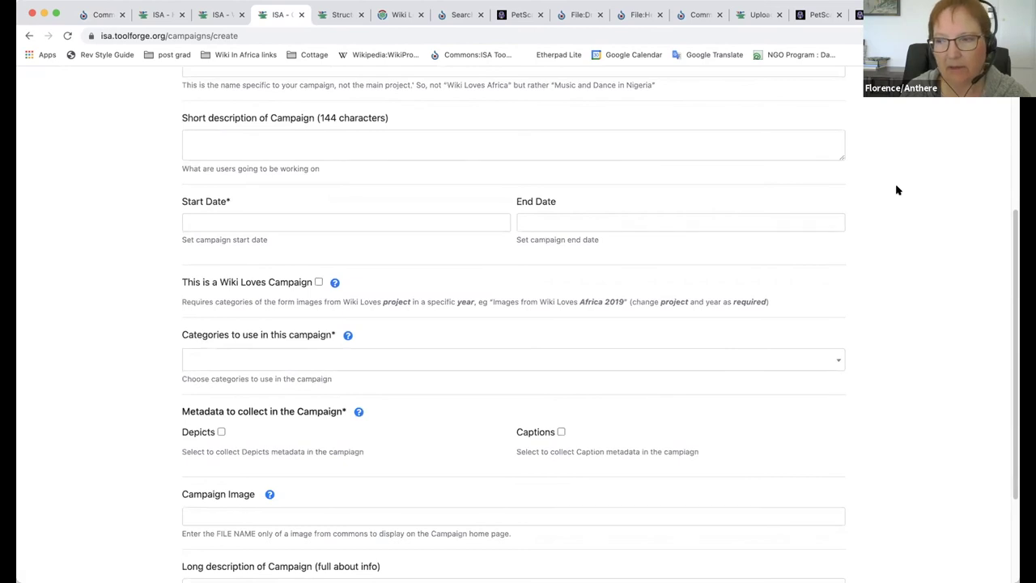
{"action": "scroll", "coordinate": [897, 189], "scroll_direction": "down", "scroll_amount": 2}
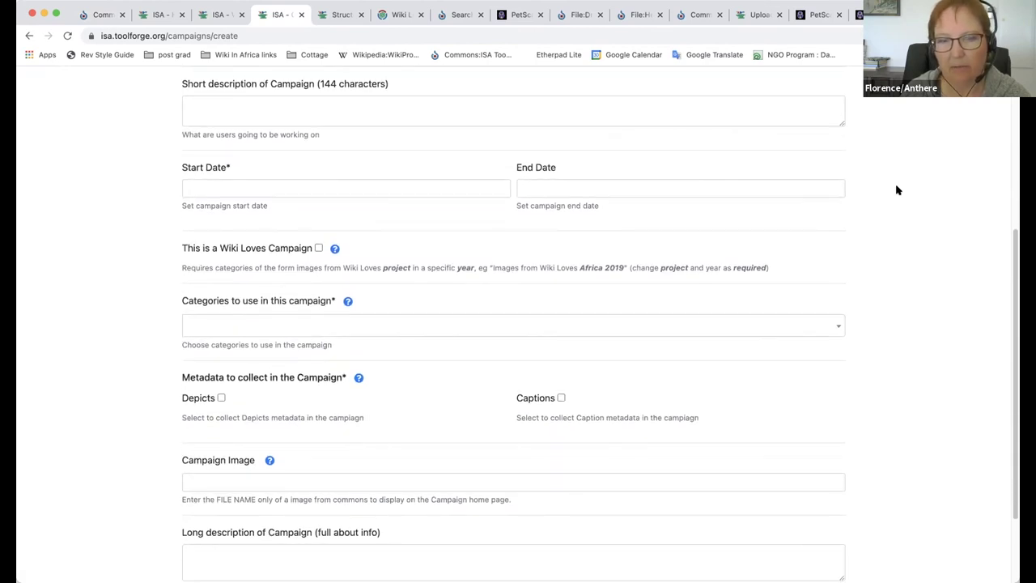
{"action": "scroll", "coordinate": [897, 189], "scroll_direction": "down", "scroll_amount": 4}
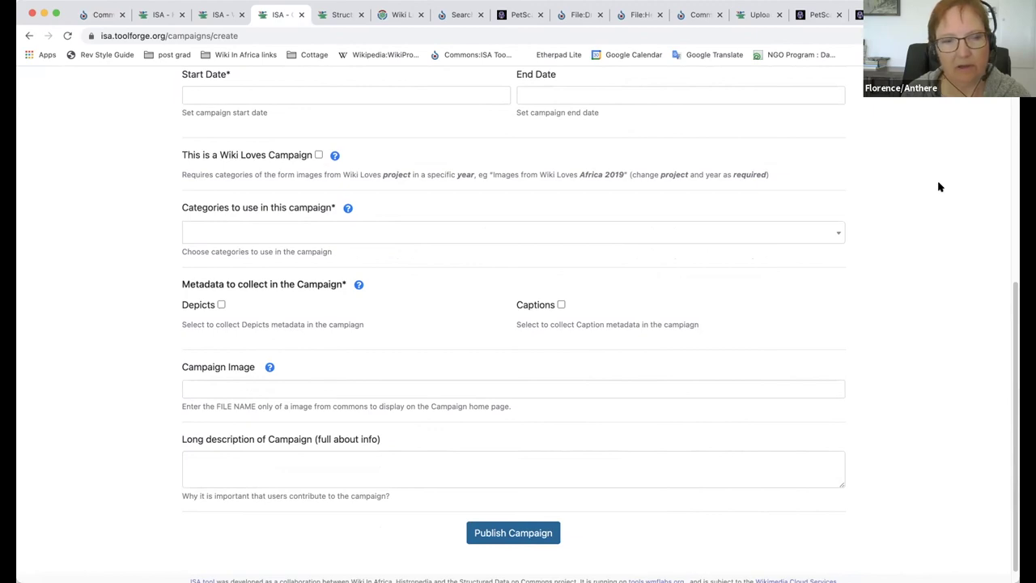
{"action": "scroll", "coordinate": [939, 186], "scroll_direction": "down", "scroll_amount": 1}
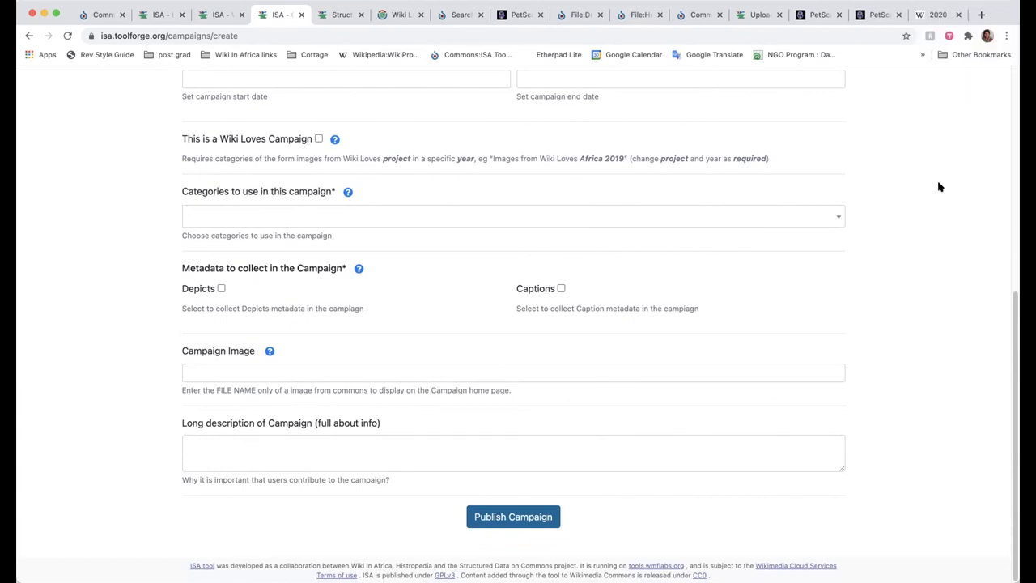
{"action": "left_click", "coordinate": [505, 218]}
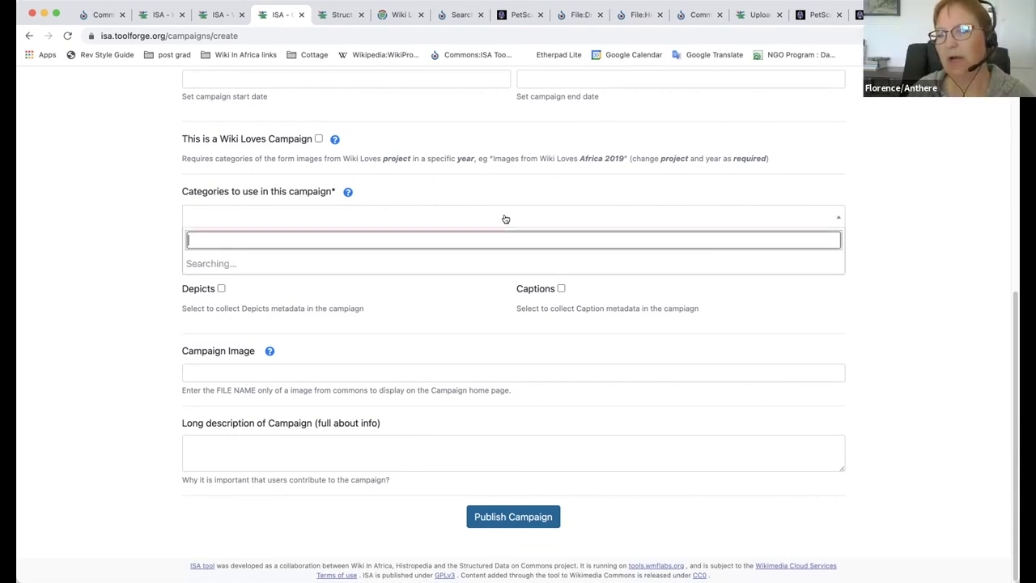
{"action": "type", "text": "Wiki Lov"}
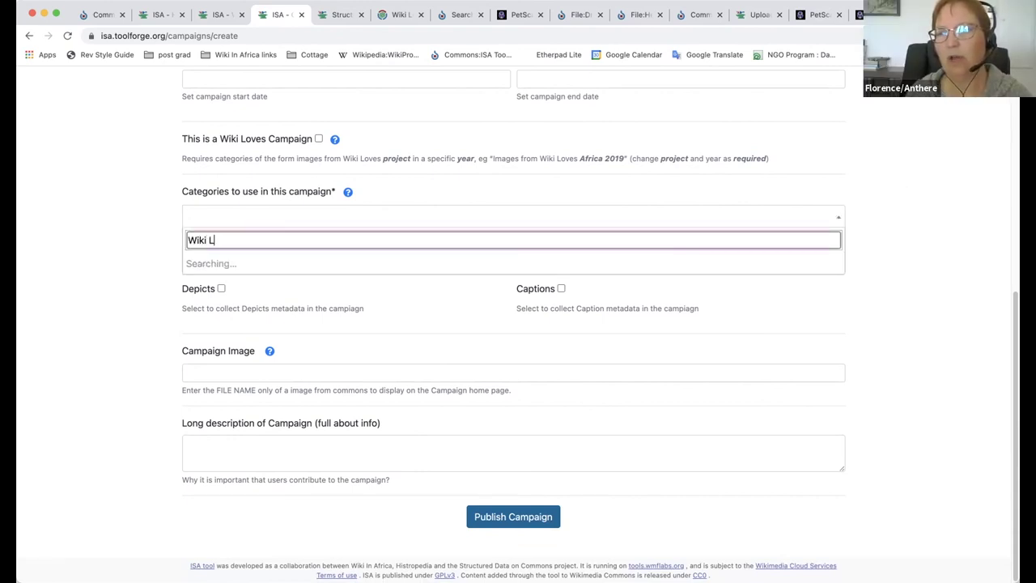
{"action": "key", "text": "BackSpace"}
{"action": "key", "text": "BackSpace"}
{"action": "key", "text": "BackSpace"}
{"action": "key", "text": "BackSpace"}
{"action": "key", "text": "BackSpace"}
{"action": "key", "text": "BackSpace"}
{"action": "key", "text": "BackSpace"}
{"action": "key", "text": "BackSpace"}
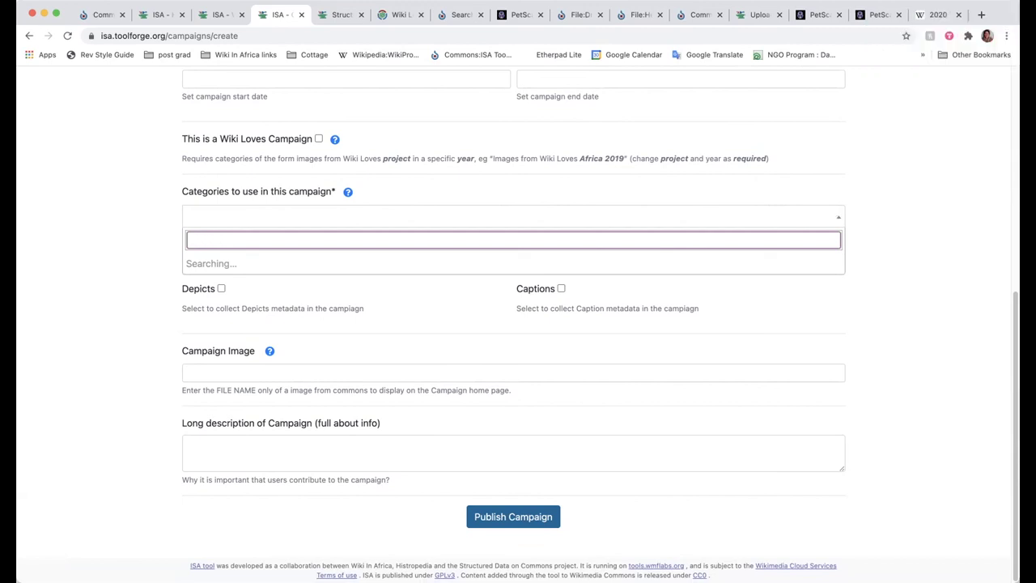
Step: Search the campaign's categories for "Images from Wiki Loves Africa in Uganda"
{"action": "type", "text": "Images"}
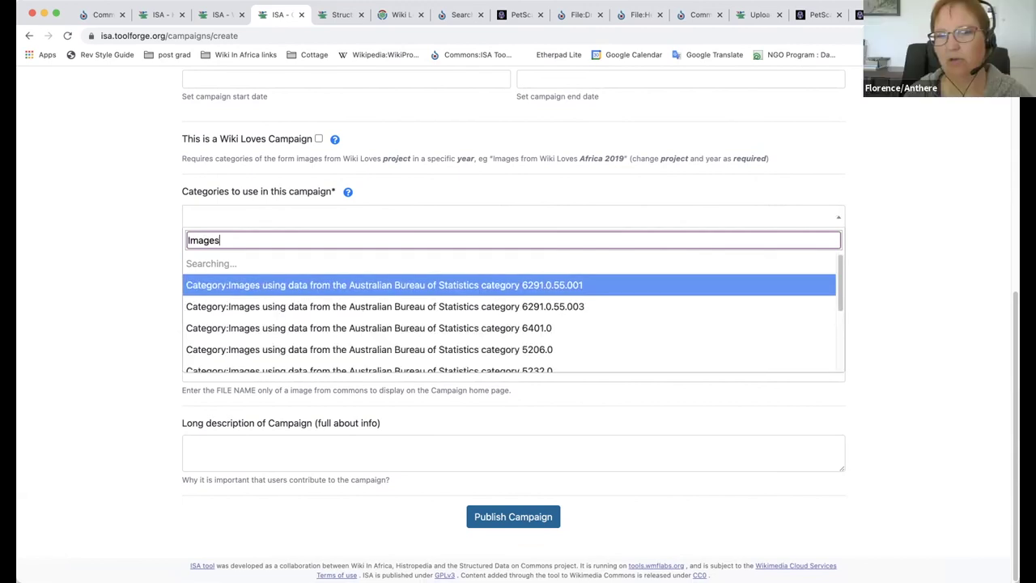
{"action": "type", "text": " using"}
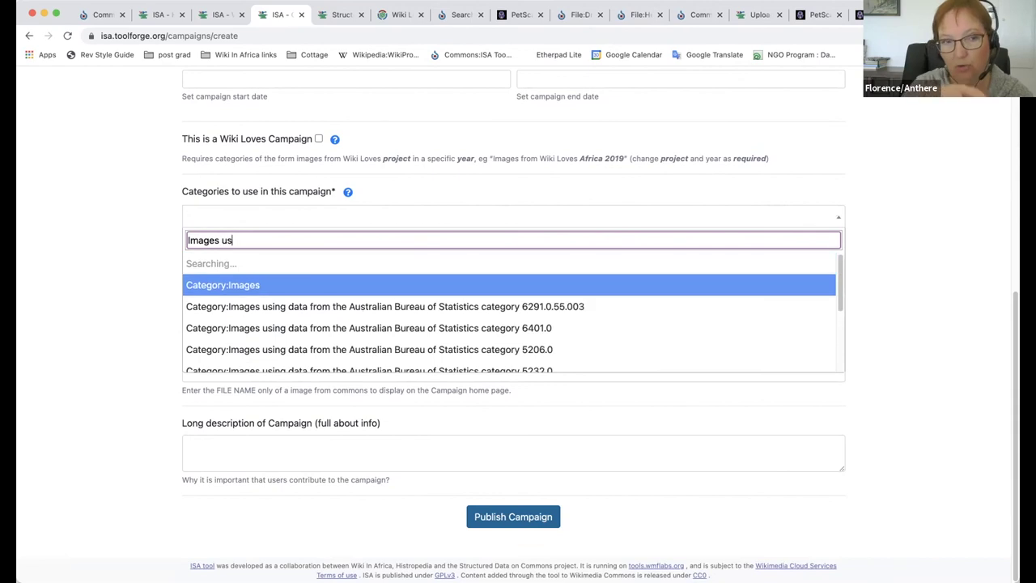
{"action": "key", "text": "BackSpace"}
{"action": "key", "text": "BackSpace"}
{"action": "key", "text": "BackSpace"}
{"action": "key", "text": "BackSpace"}
{"action": "key", "text": "BackSpace"}
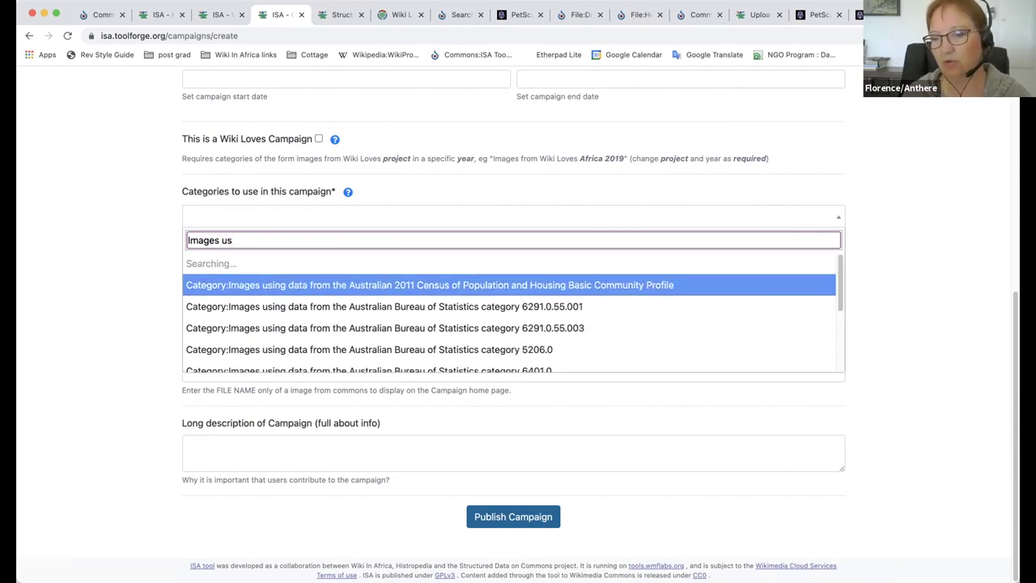
{"action": "type", "text": "from "}
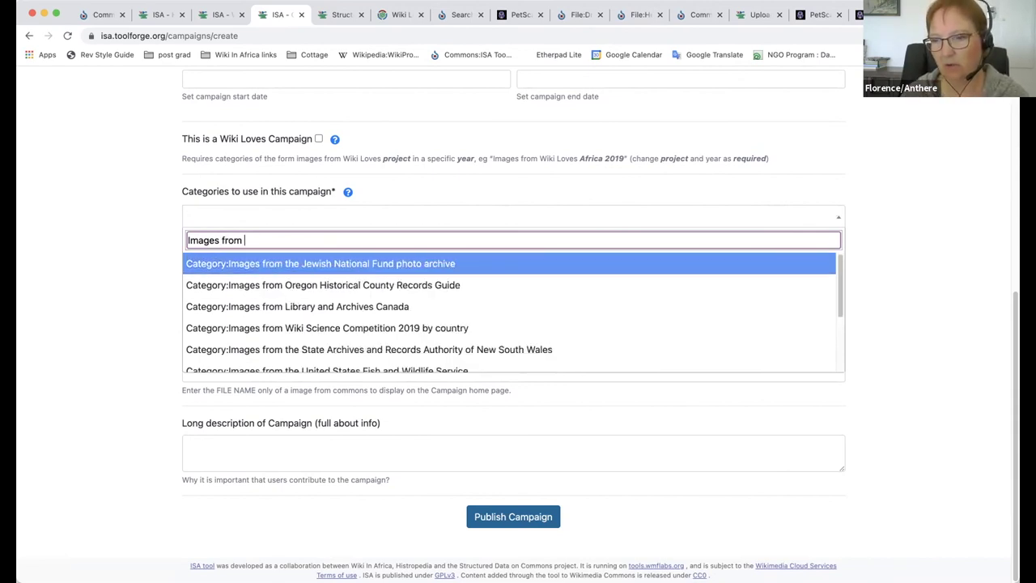
{"action": "type", "text": "Wiki Loves A"}
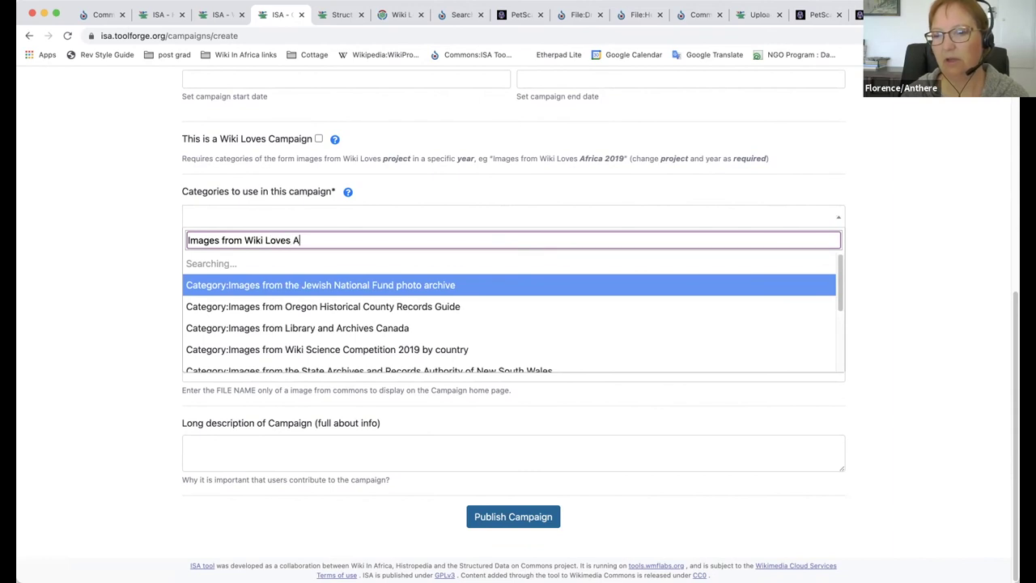
{"action": "type", "text": "frica in Uganda"}
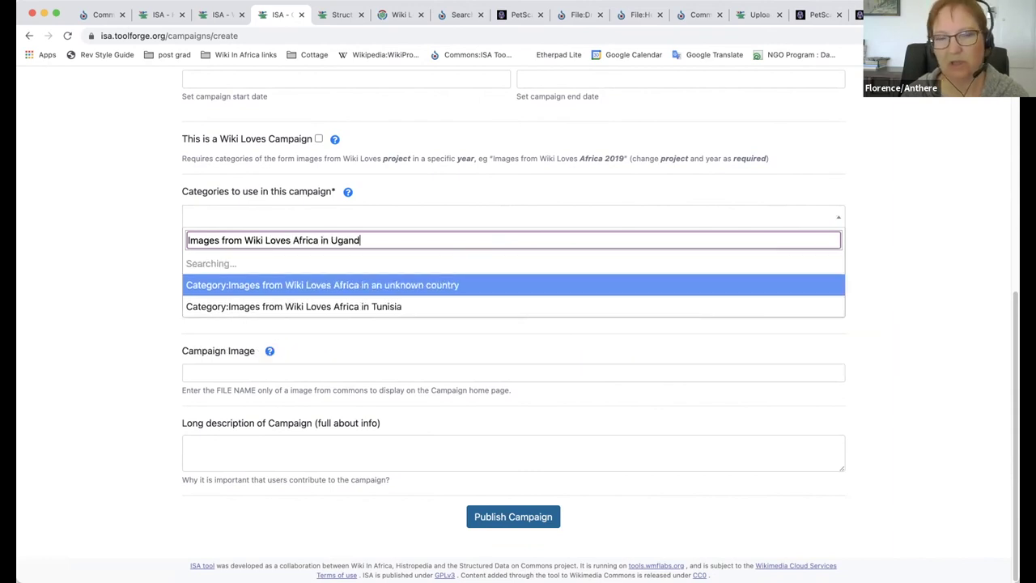
Step: Narrow the category search to the 2021 edition by changing it to "Images from Wiki Loves Africa 2021 in Uganda"
{"action": "key", "text": "BackSpace"}
{"action": "key", "text": "BackSpace"}
{"action": "key", "text": "BackSpace"}
{"action": "key", "text": "BackSpace"}
{"action": "key", "text": "BackSpace"}
{"action": "key", "text": "BackSpace"}
{"action": "key", "text": "BackSpace"}
{"action": "key", "text": "BackSpace"}
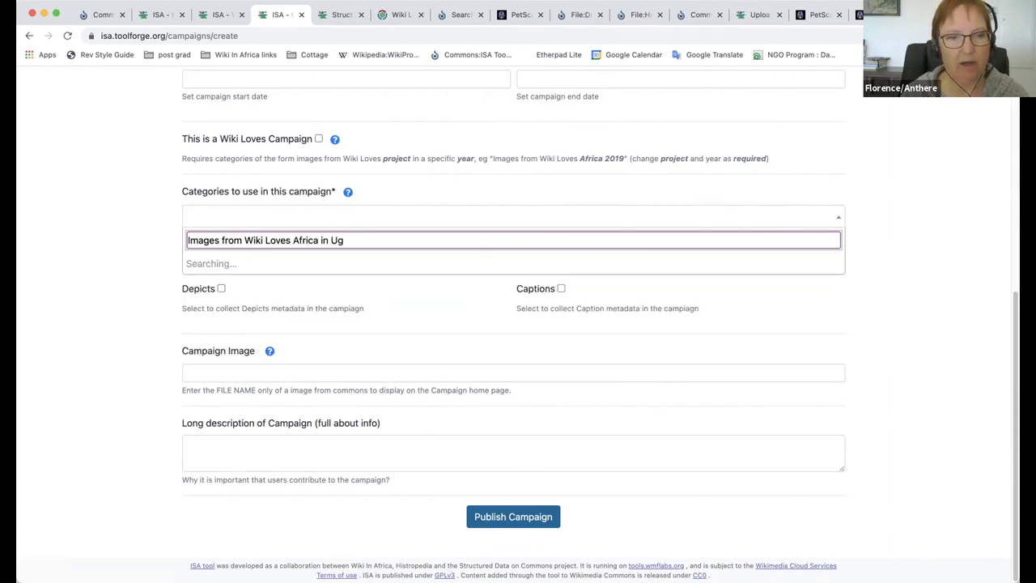
{"action": "key", "text": "BackSpace"}
{"action": "type", "text": "202"}
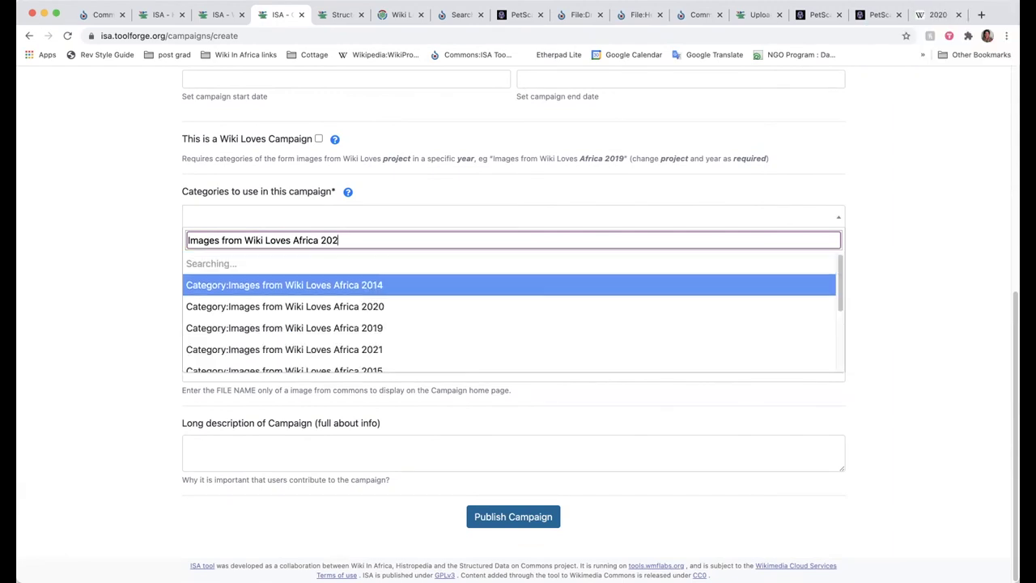
{"action": "type", "text": "1 in Ugan"}
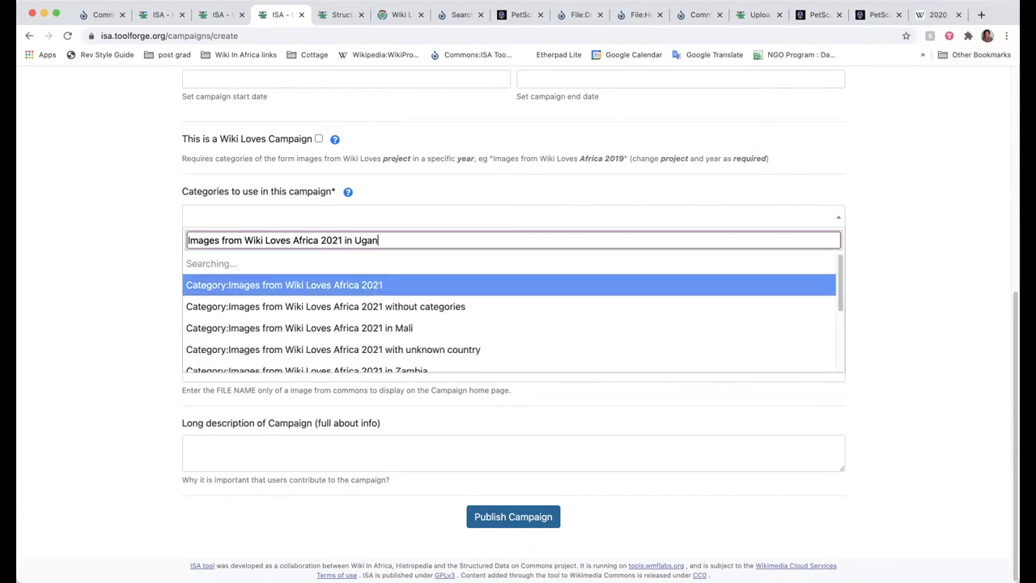
{"action": "type", "text": "da"}
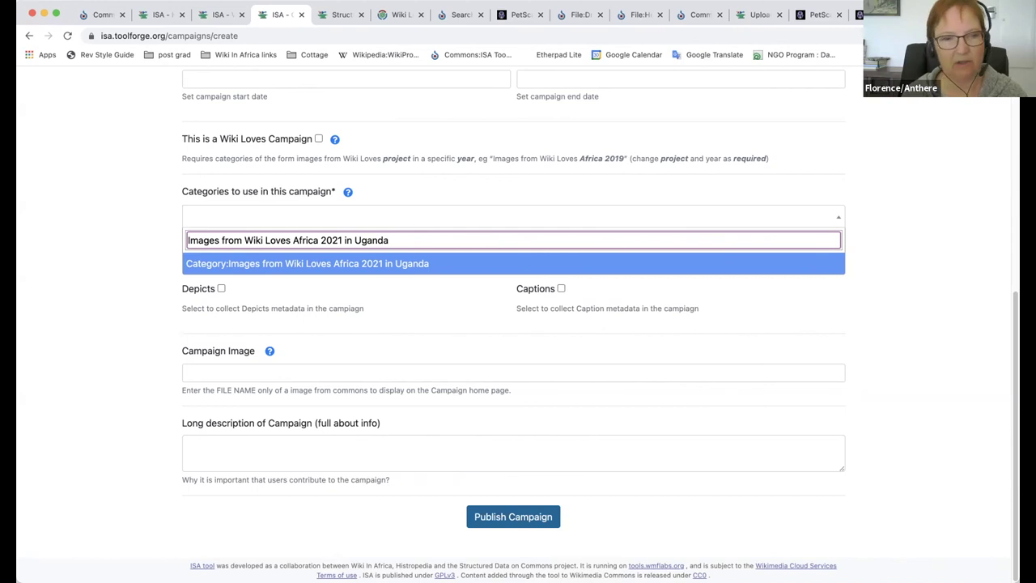
Step: Close the category search without choosing a category and look over the new campaign form up to its heading
{"action": "left_click", "coordinate": [904, 210]}
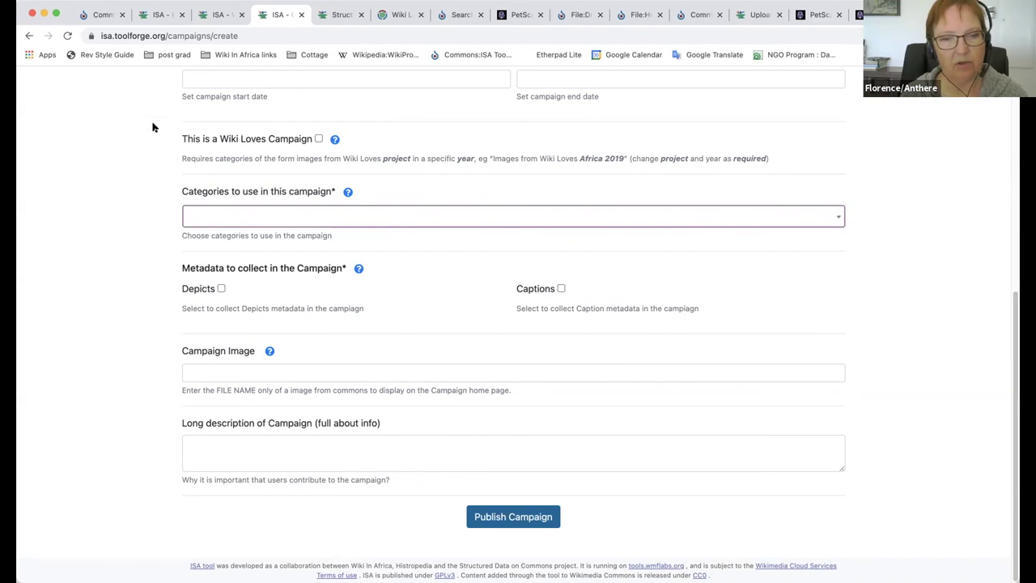
{"action": "scroll", "coordinate": [91, 116], "scroll_direction": "up", "scroll_amount": 2}
{"action": "scroll", "coordinate": [90, 115], "scroll_direction": "down", "scroll_amount": 2}
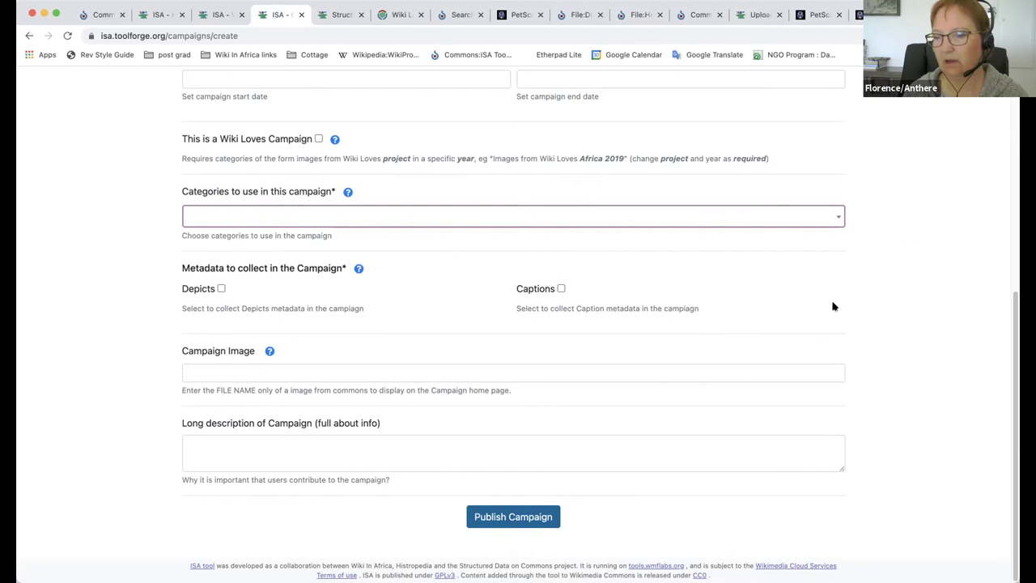
{"action": "scroll", "coordinate": [809, 306], "scroll_direction": "up", "scroll_amount": 10}
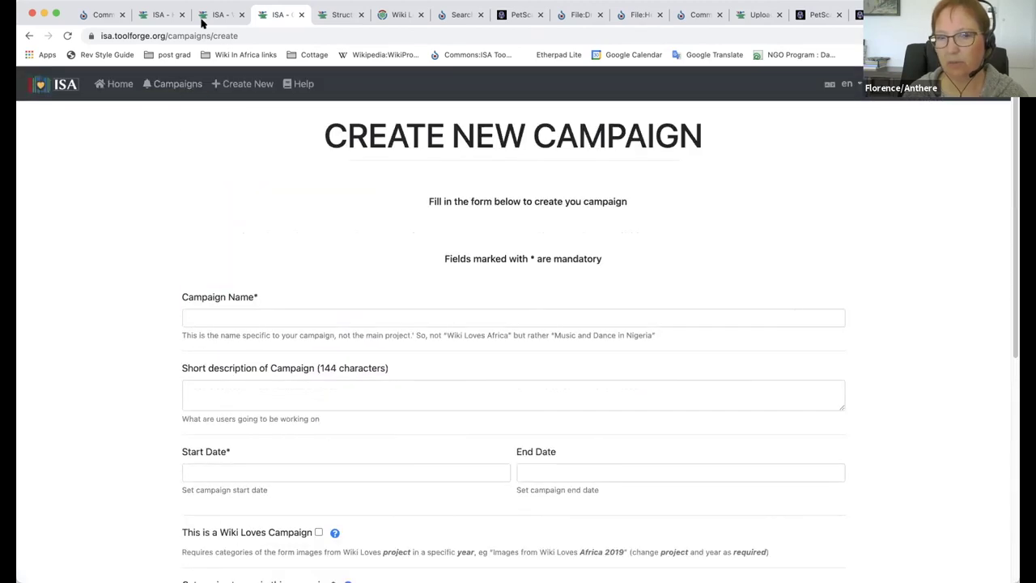
Step: Go back to the ISA home page, open the list of campaigns, and look through its first page
{"action": "left_click", "coordinate": [211, 15]}
{"action": "left_click", "coordinate": [162, 15]}
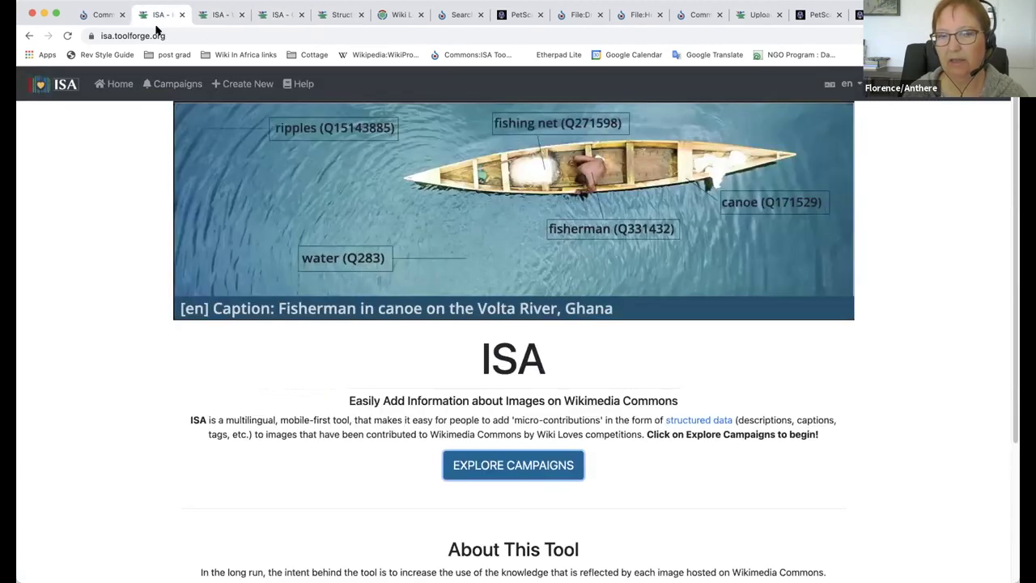
{"action": "left_click", "coordinate": [522, 464]}
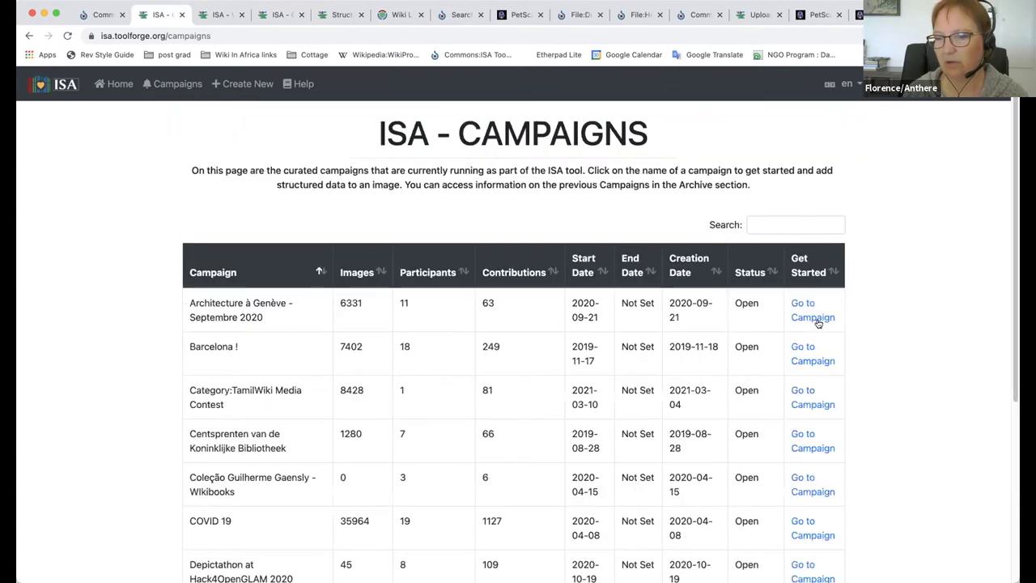
{"action": "scroll", "coordinate": [817, 322], "scroll_direction": "down", "scroll_amount": 6}
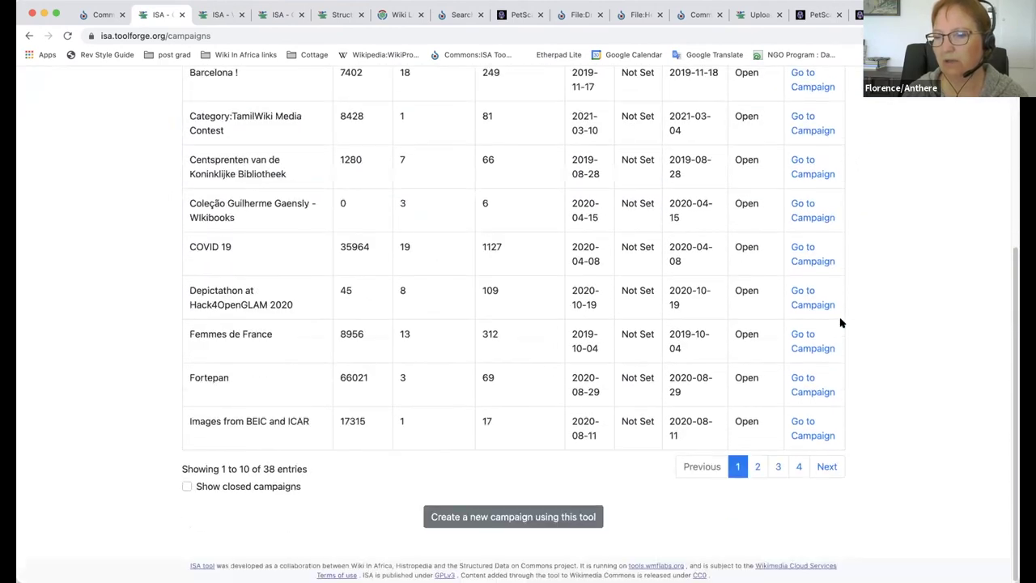
Step: Show page 3 of the campaign list and examine the Wiki Loves campaigns on it
{"action": "left_click", "coordinate": [776, 467]}
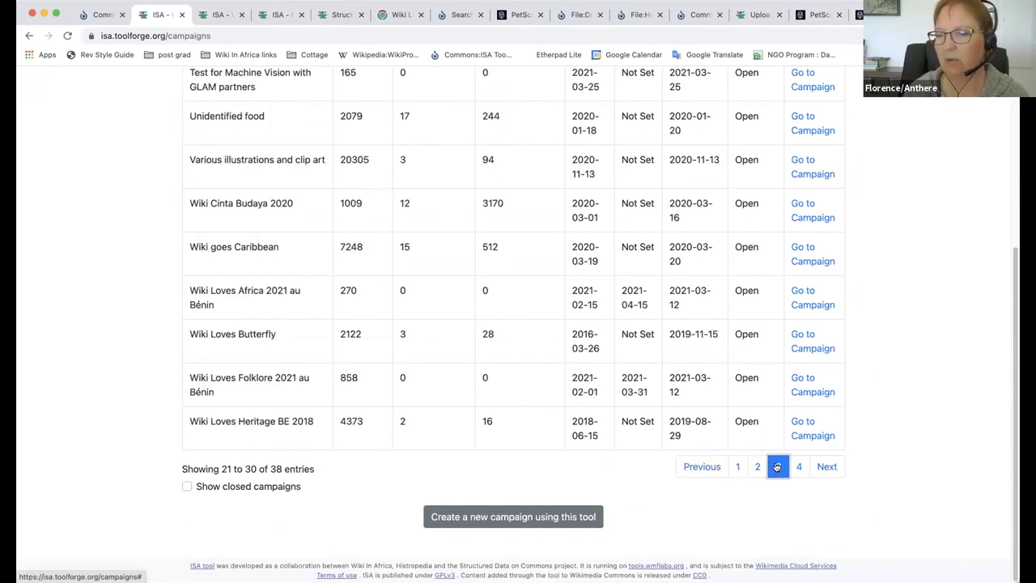
{"action": "scroll", "coordinate": [260, 304], "scroll_direction": "up", "scroll_amount": 2}
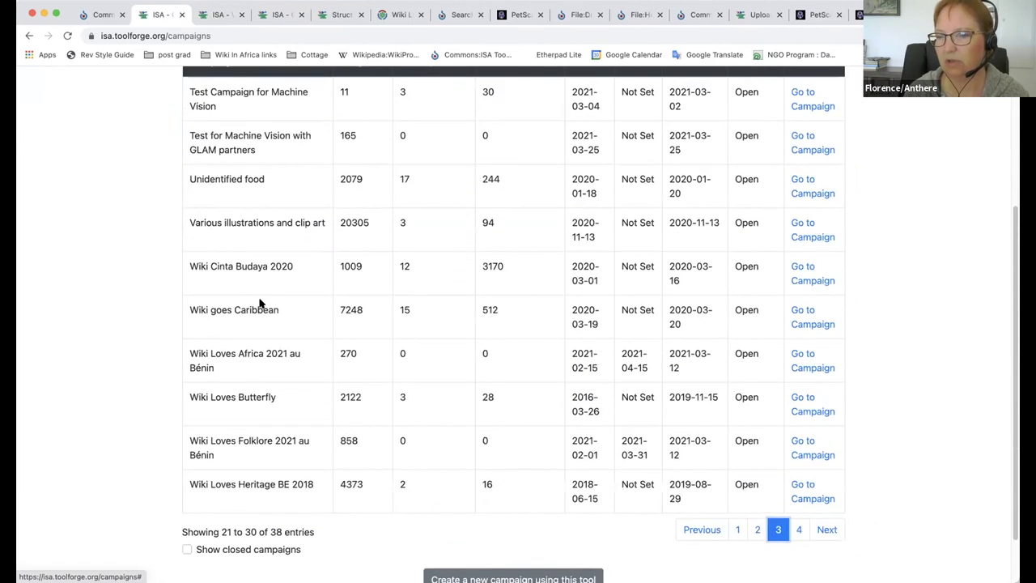
{"action": "scroll", "coordinate": [260, 303], "scroll_direction": "down", "scroll_amount": 1}
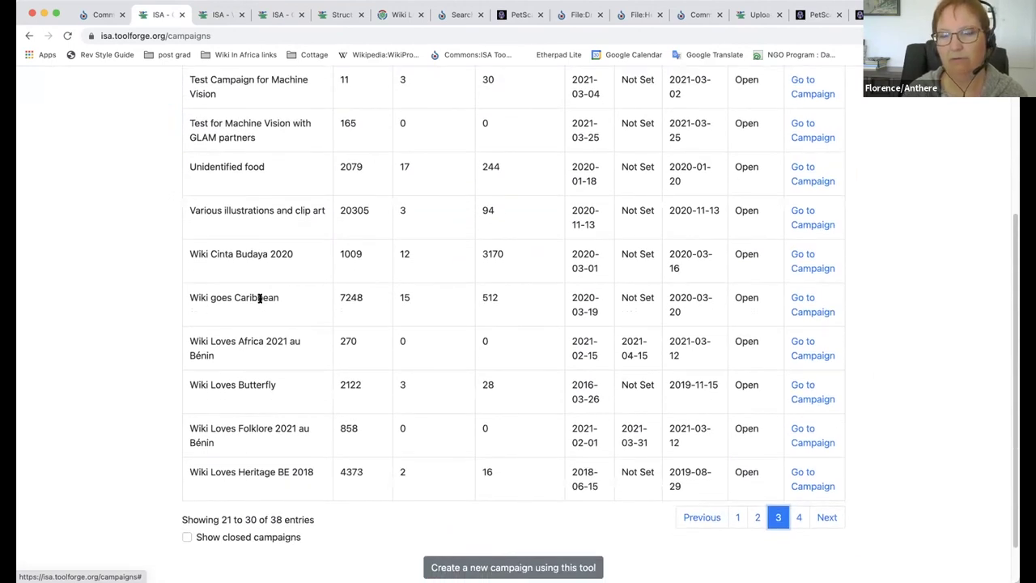
{"action": "scroll", "coordinate": [260, 298], "scroll_direction": "up", "scroll_amount": 2}
{"action": "scroll", "coordinate": [260, 298], "scroll_direction": "down", "scroll_amount": 3}
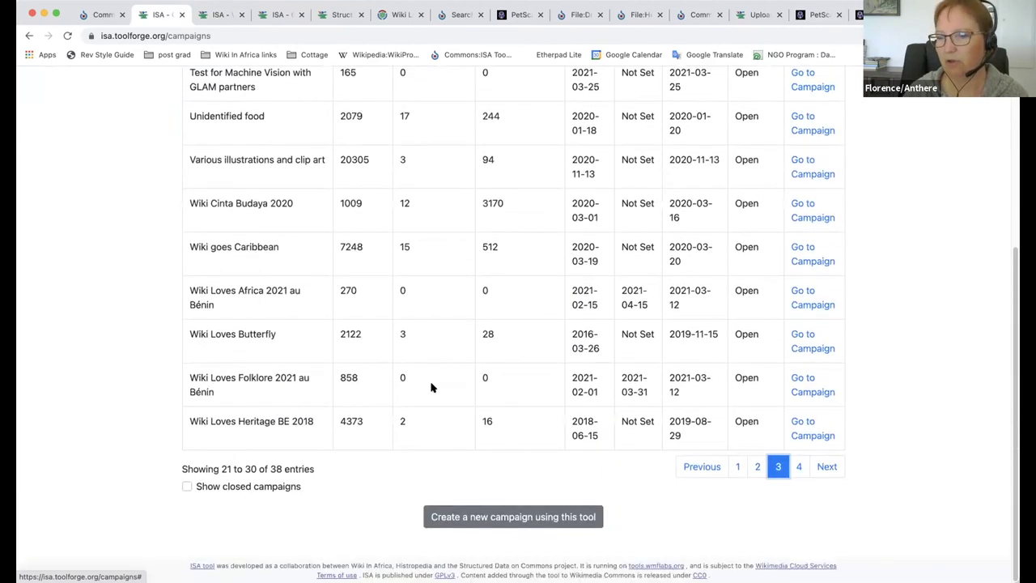
Step: Look through pages 4 and 2 of the campaign list, and return to page 1 to review its campaigns
{"action": "left_click", "coordinate": [797, 467]}
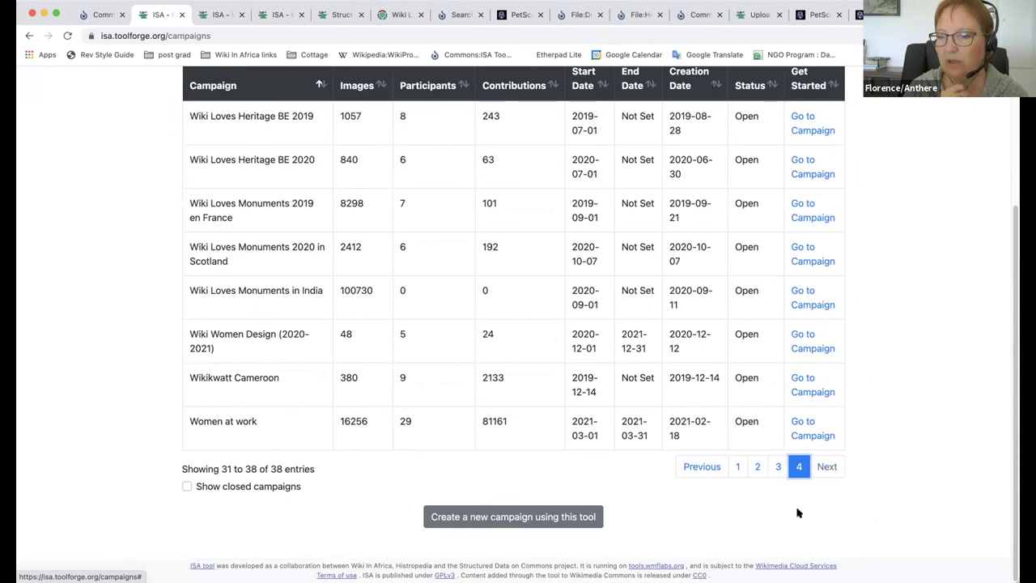
{"action": "left_click", "coordinate": [756, 467]}
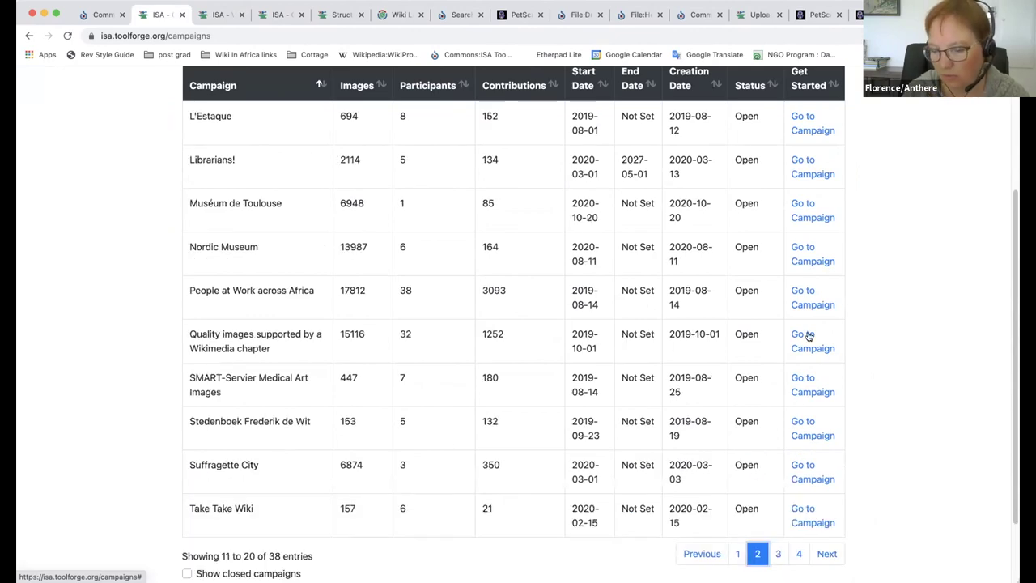
{"action": "scroll", "coordinate": [809, 332], "scroll_direction": "down", "scroll_amount": 3}
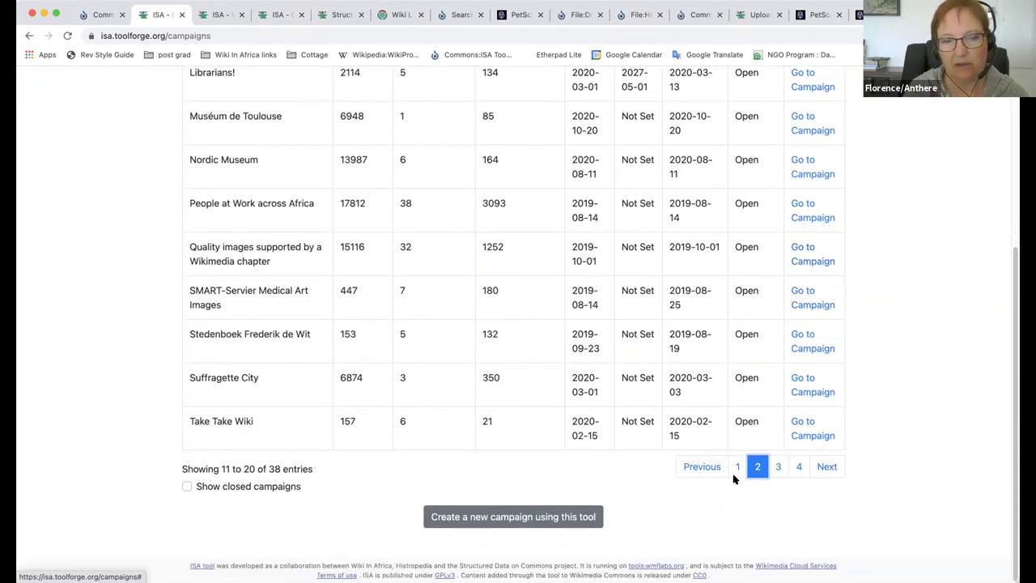
{"action": "left_click", "coordinate": [735, 467]}
{"action": "scroll", "coordinate": [833, 356], "scroll_direction": "up", "scroll_amount": 3}
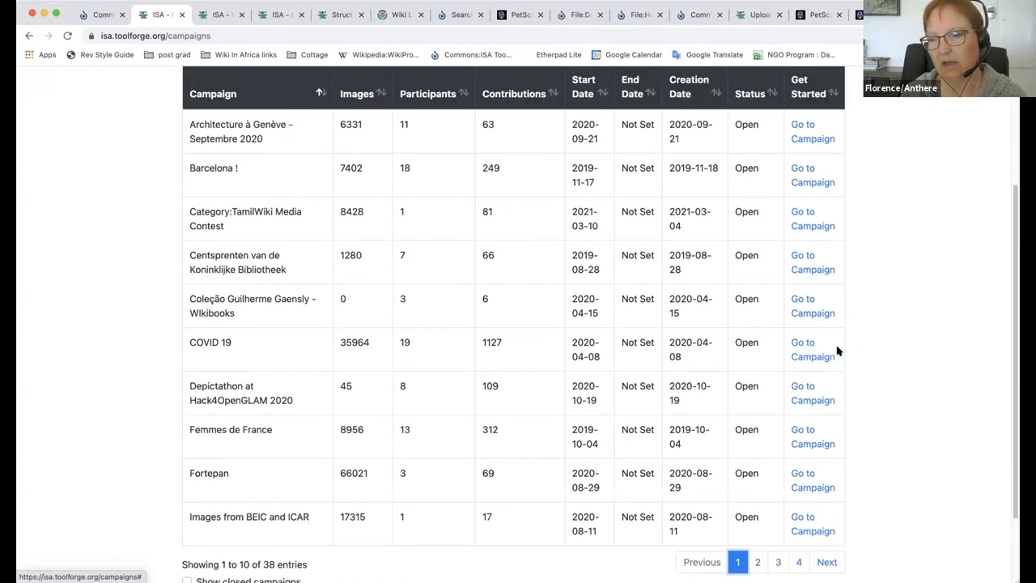
{"action": "scroll", "coordinate": [837, 348], "scroll_direction": "down", "scroll_amount": 1}
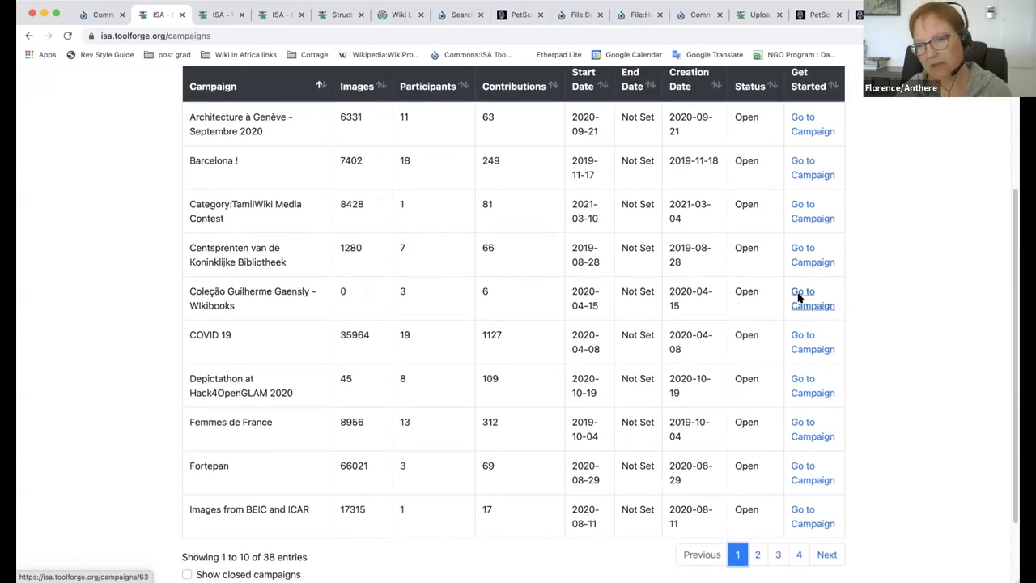
{"action": "scroll", "coordinate": [798, 298], "scroll_direction": "down", "scroll_amount": 1}
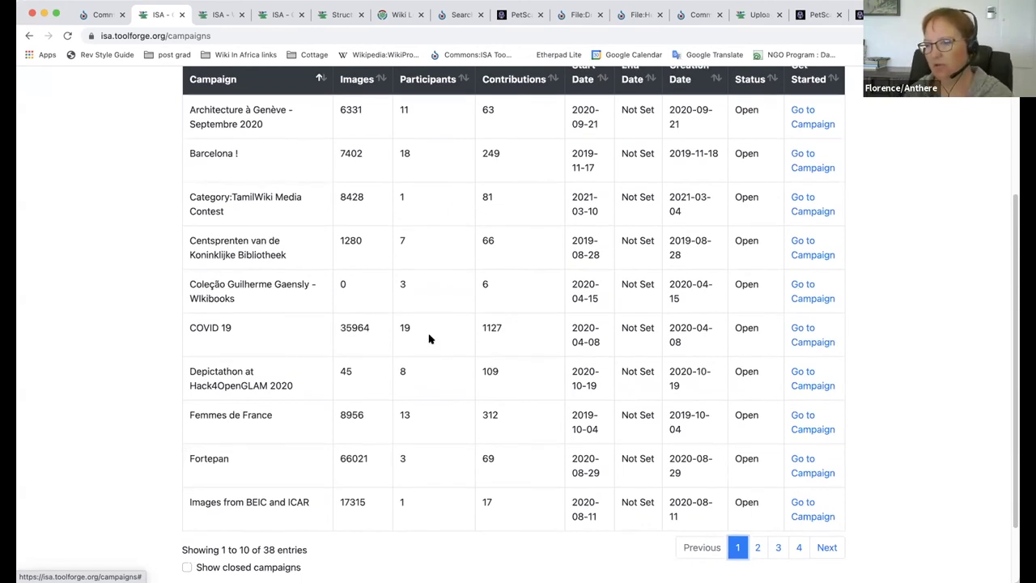
{"action": "scroll", "coordinate": [429, 338], "scroll_direction": "down", "scroll_amount": 3}
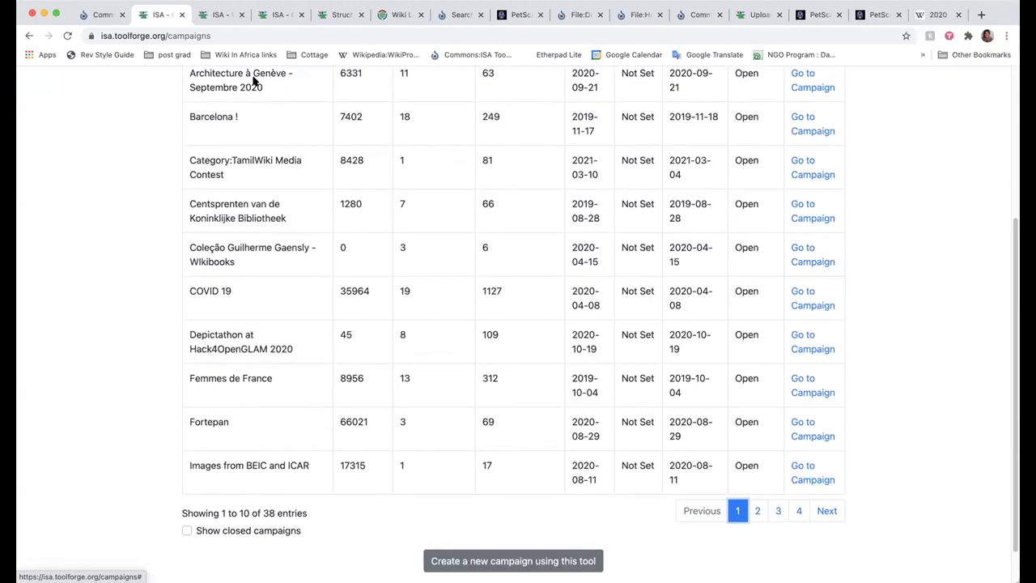
Step: Switch to the ISA manual on Wikimedia Commons and review its instructions for players, coordinators and creating a new campaign
{"action": "left_click", "coordinate": [101, 14]}
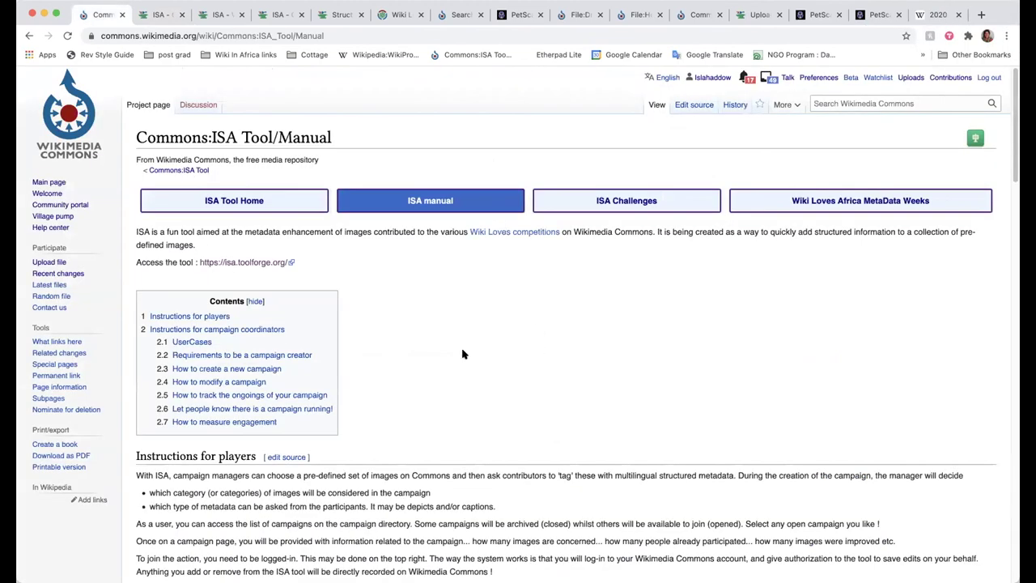
{"action": "scroll", "coordinate": [748, 404], "scroll_direction": "down", "scroll_amount": 1}
{"action": "scroll", "coordinate": [748, 405], "scroll_direction": "down", "scroll_amount": 5}
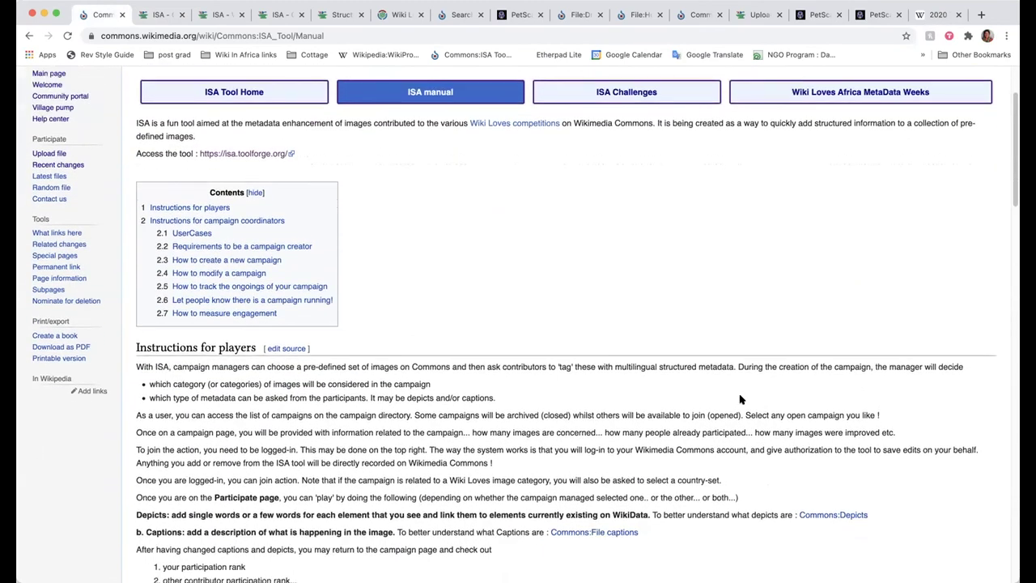
{"action": "scroll", "coordinate": [668, 323], "scroll_direction": "down", "scroll_amount": 2}
{"action": "scroll", "coordinate": [661, 321], "scroll_direction": "down", "scroll_amount": 2}
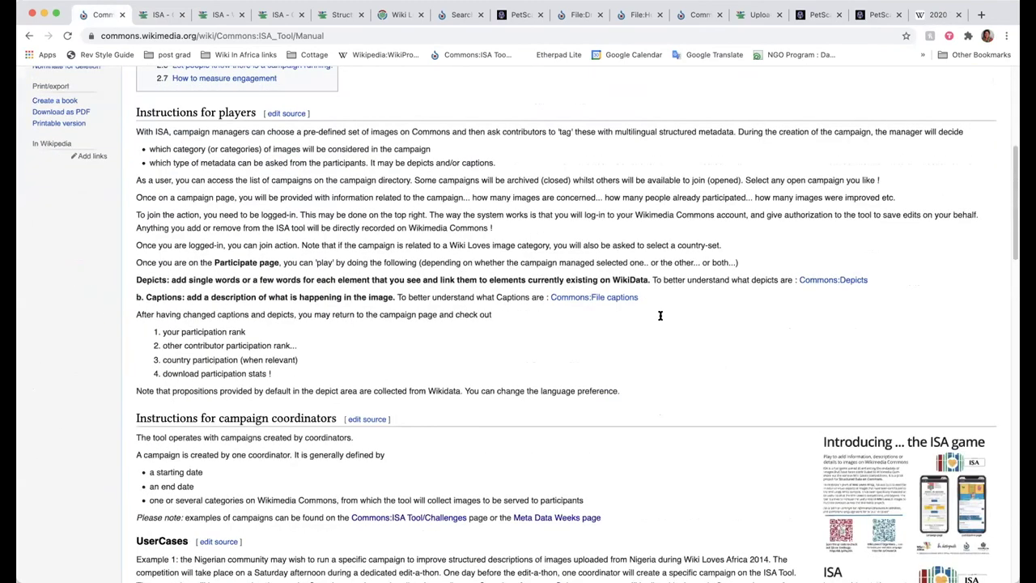
{"action": "scroll", "coordinate": [660, 316], "scroll_direction": "down", "scroll_amount": 5}
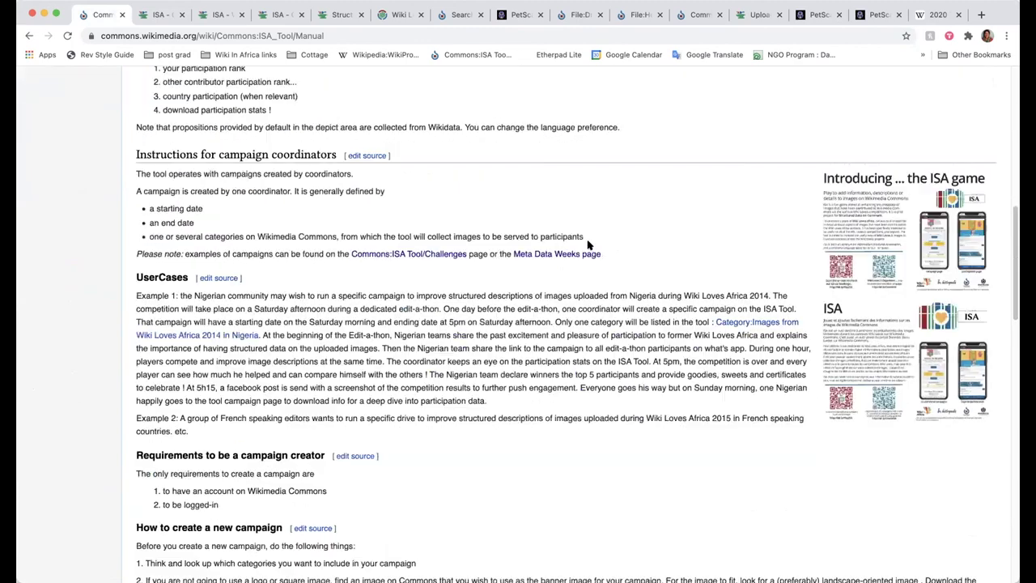
{"action": "scroll", "coordinate": [589, 245], "scroll_direction": "down", "scroll_amount": 5}
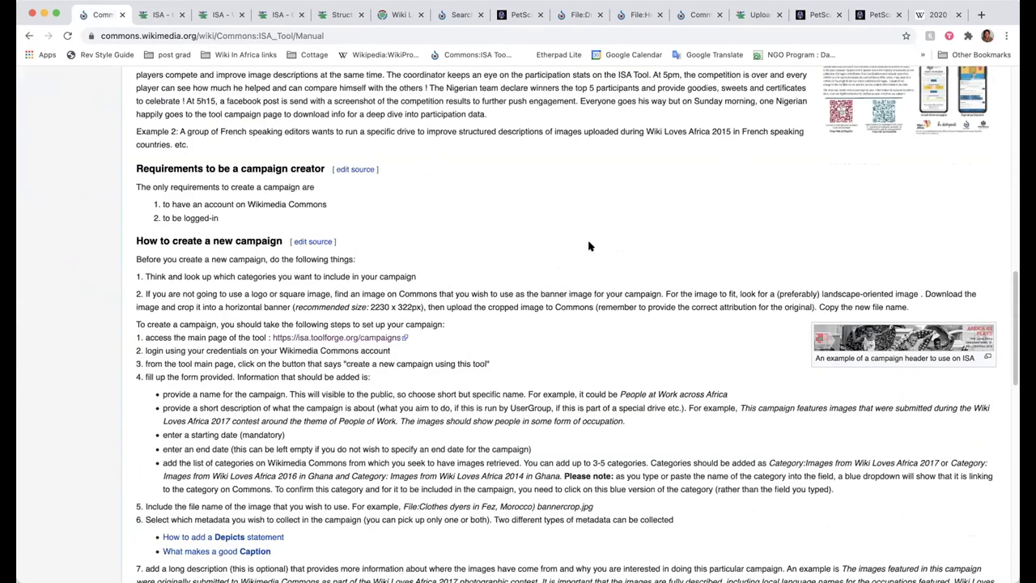
{"action": "scroll", "coordinate": [589, 245], "scroll_direction": "up", "scroll_amount": 15}
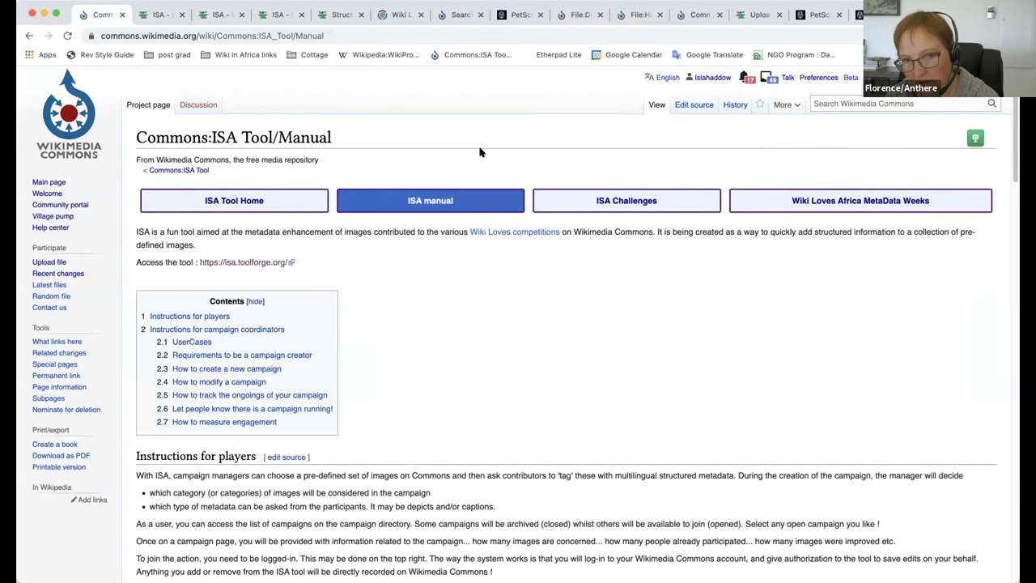
Step: Open the ISA Challenges page and look through the example challenges, including the March 2020 WikiGap campaign and the 2019 conference challenges
{"action": "left_click", "coordinate": [627, 204]}
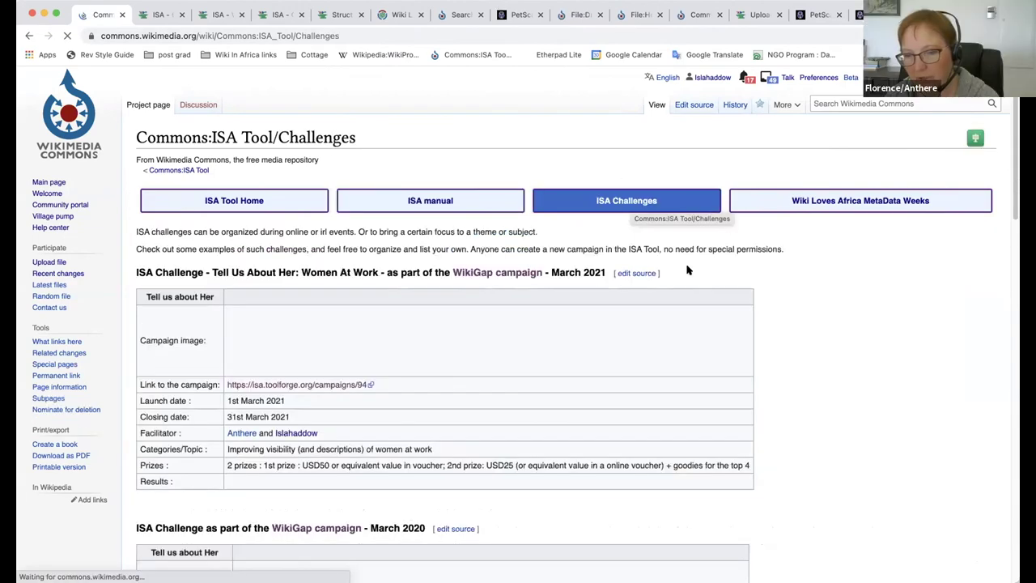
{"action": "scroll", "coordinate": [805, 364], "scroll_direction": "down", "scroll_amount": 1}
{"action": "scroll", "coordinate": [805, 364], "scroll_direction": "down", "scroll_amount": 1}
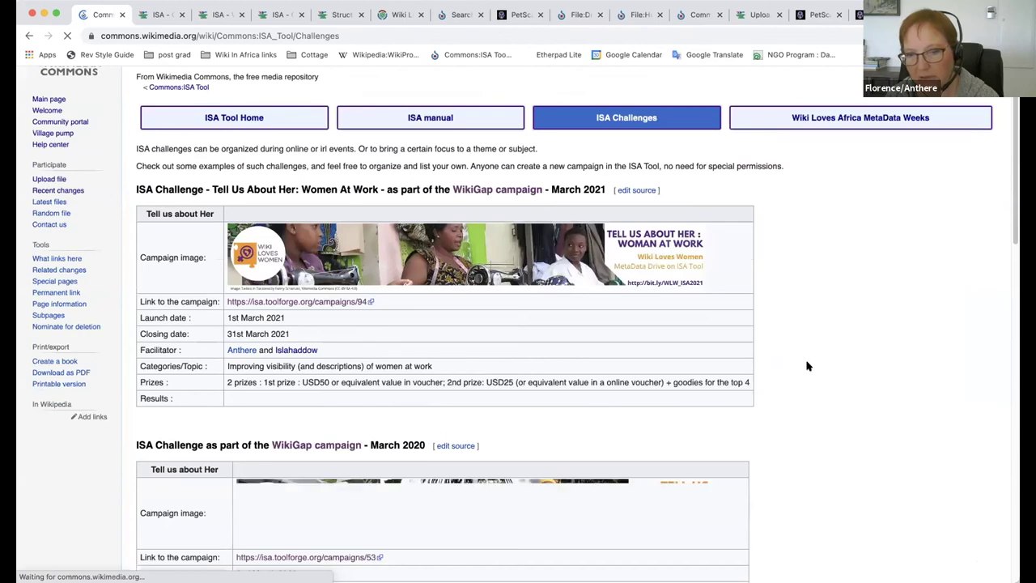
{"action": "scroll", "coordinate": [806, 366], "scroll_direction": "down", "scroll_amount": 4}
{"action": "scroll", "coordinate": [807, 366], "scroll_direction": "down", "scroll_amount": 1}
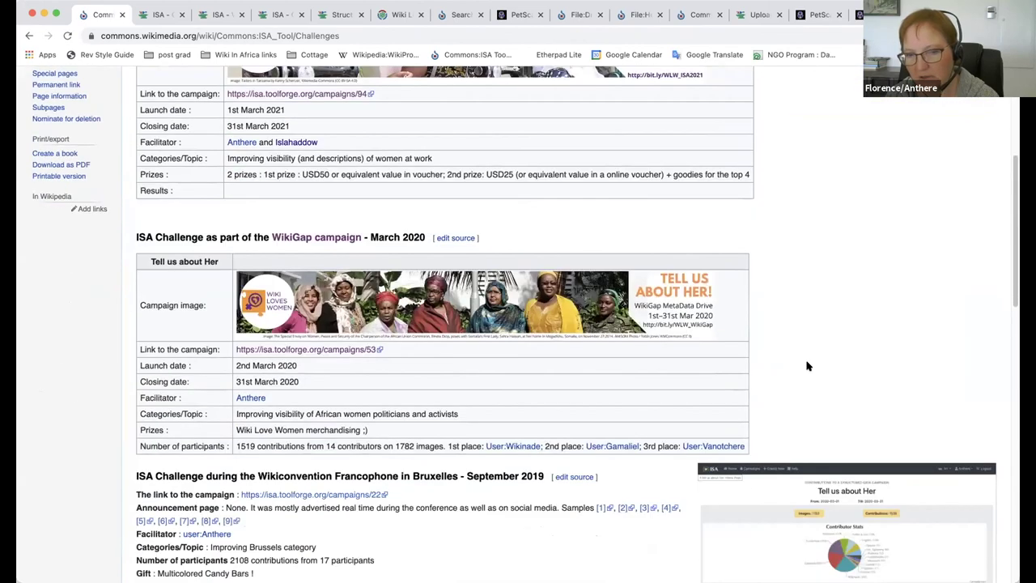
{"action": "scroll", "coordinate": [807, 366], "scroll_direction": "down", "scroll_amount": 1}
{"action": "scroll", "coordinate": [807, 366], "scroll_direction": "down", "scroll_amount": 7}
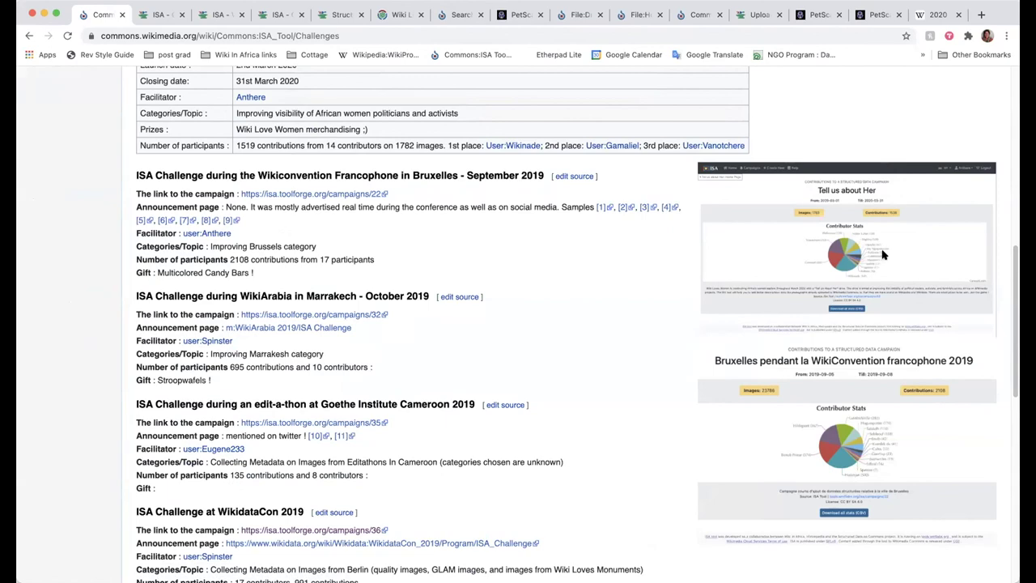
{"action": "scroll", "coordinate": [840, 161], "scroll_direction": "down", "scroll_amount": 1}
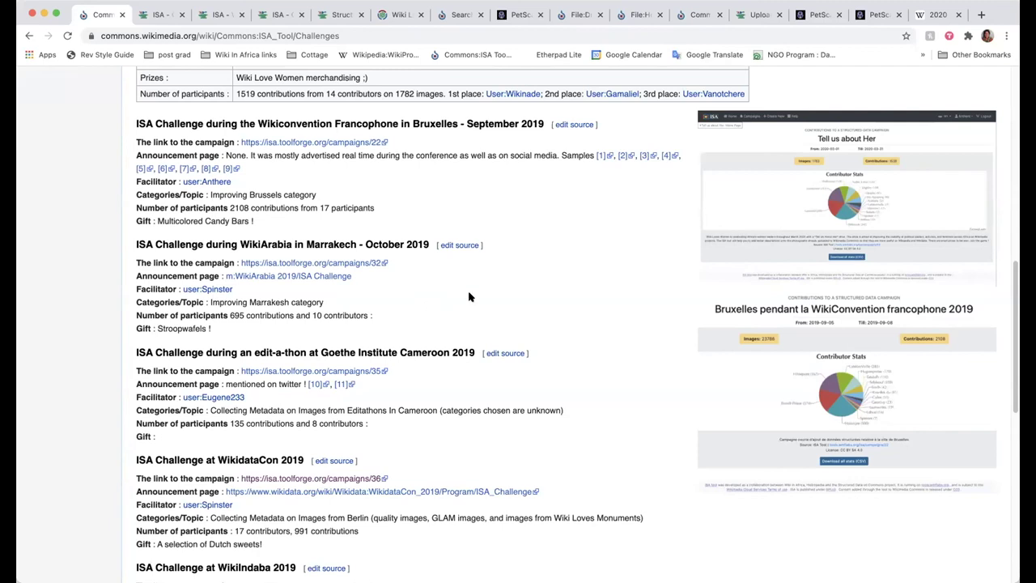
{"action": "scroll", "coordinate": [573, 235], "scroll_direction": "down", "scroll_amount": 1}
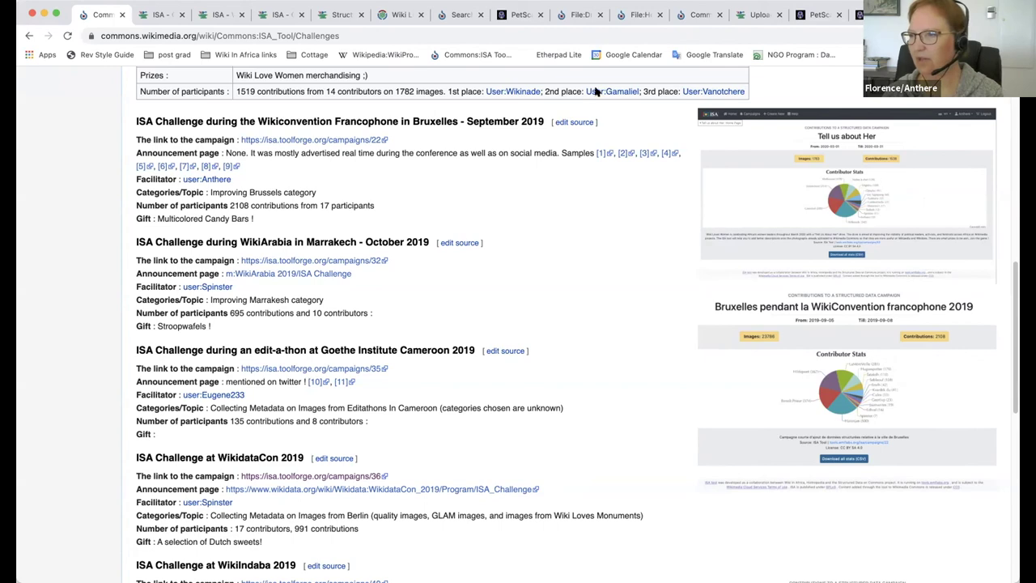
{"action": "scroll", "coordinate": [644, 215], "scroll_direction": "up", "scroll_amount": 1}
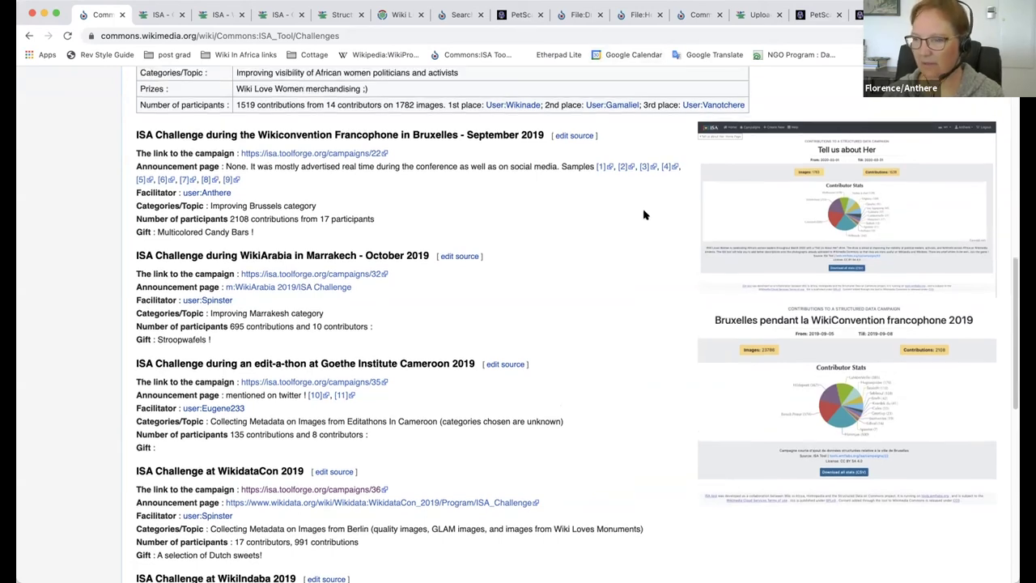
{"action": "scroll", "coordinate": [644, 214], "scroll_direction": "up", "scroll_amount": 5}
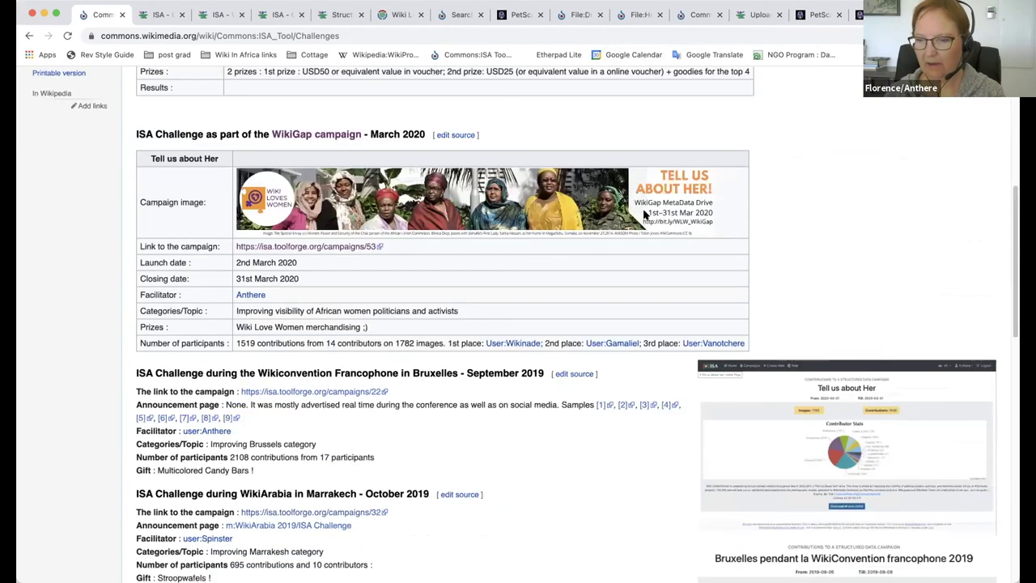
{"action": "scroll", "coordinate": [533, 277], "scroll_direction": "down", "scroll_amount": 5}
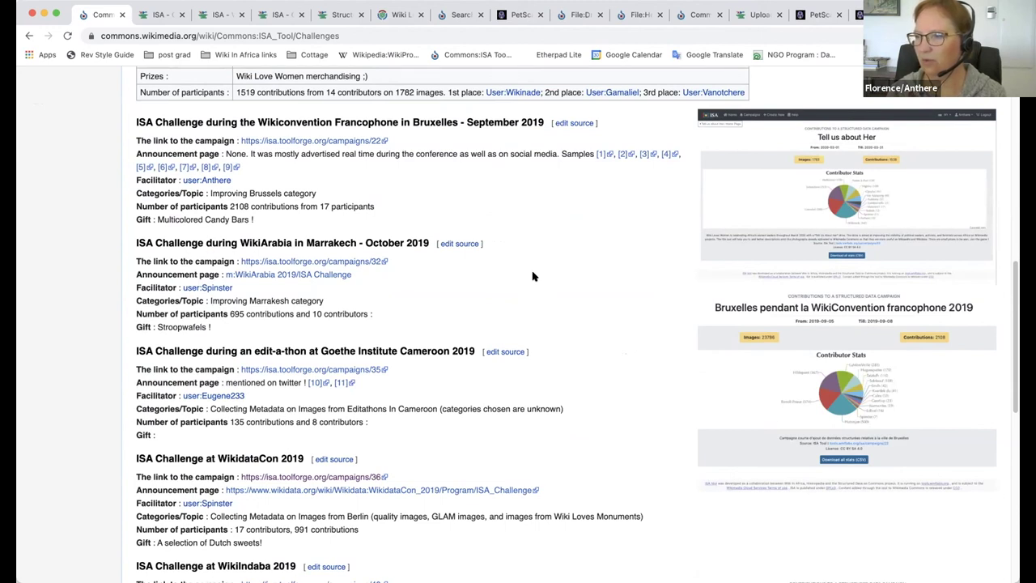
Step: Close the ISA, structured data, search and other leftover browser tabs that follow the ISA Challenges page
{"action": "left_click", "coordinate": [182, 15]}
{"action": "left_click", "coordinate": [181, 14]}
{"action": "left_click", "coordinate": [181, 15]}
{"action": "left_click", "coordinate": [180, 15]}
{"action": "left_click", "coordinate": [180, 15]}
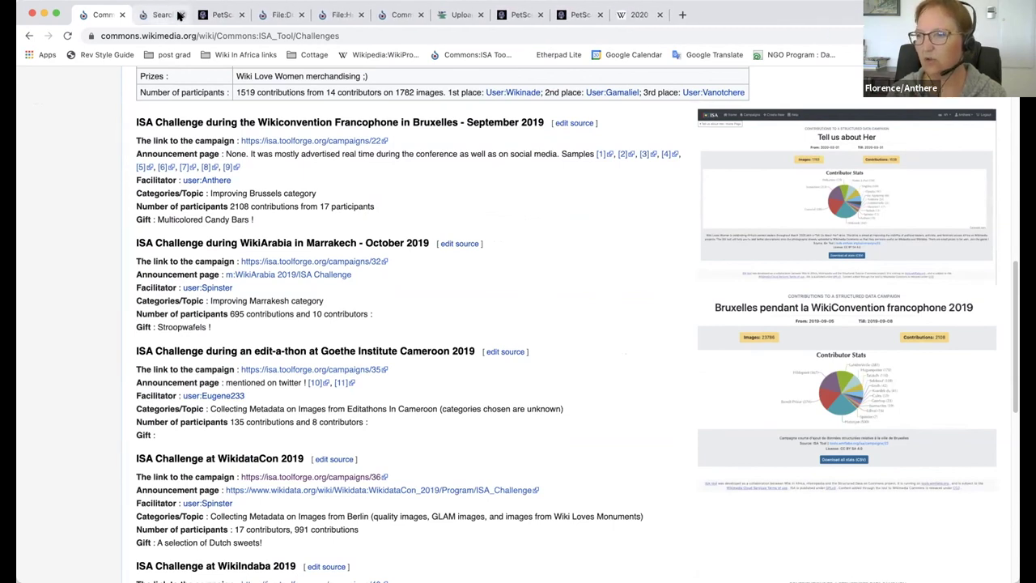
{"action": "left_click", "coordinate": [181, 15]}
{"action": "left_click", "coordinate": [180, 15]}
{"action": "left_click", "coordinate": [180, 14]}
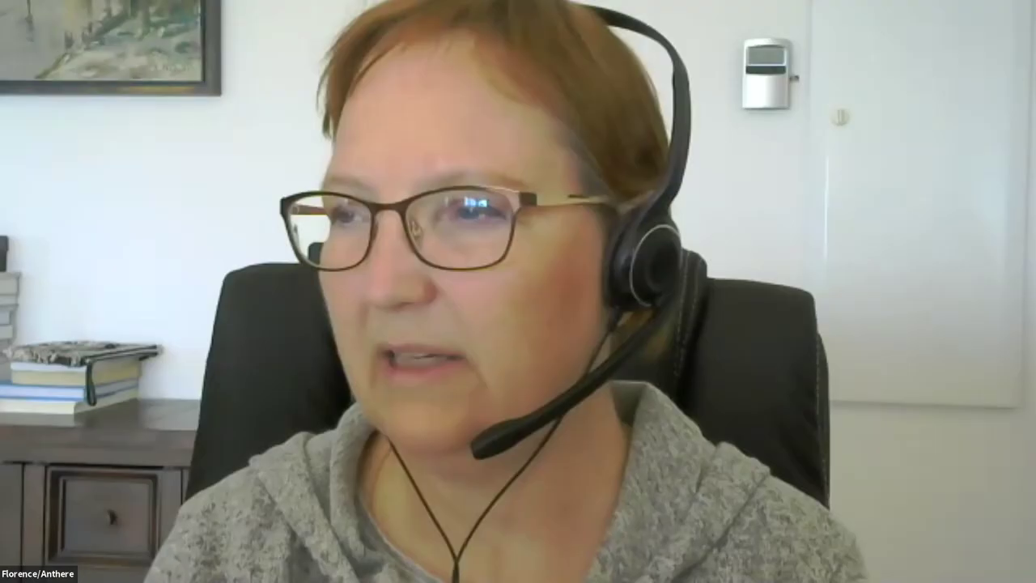